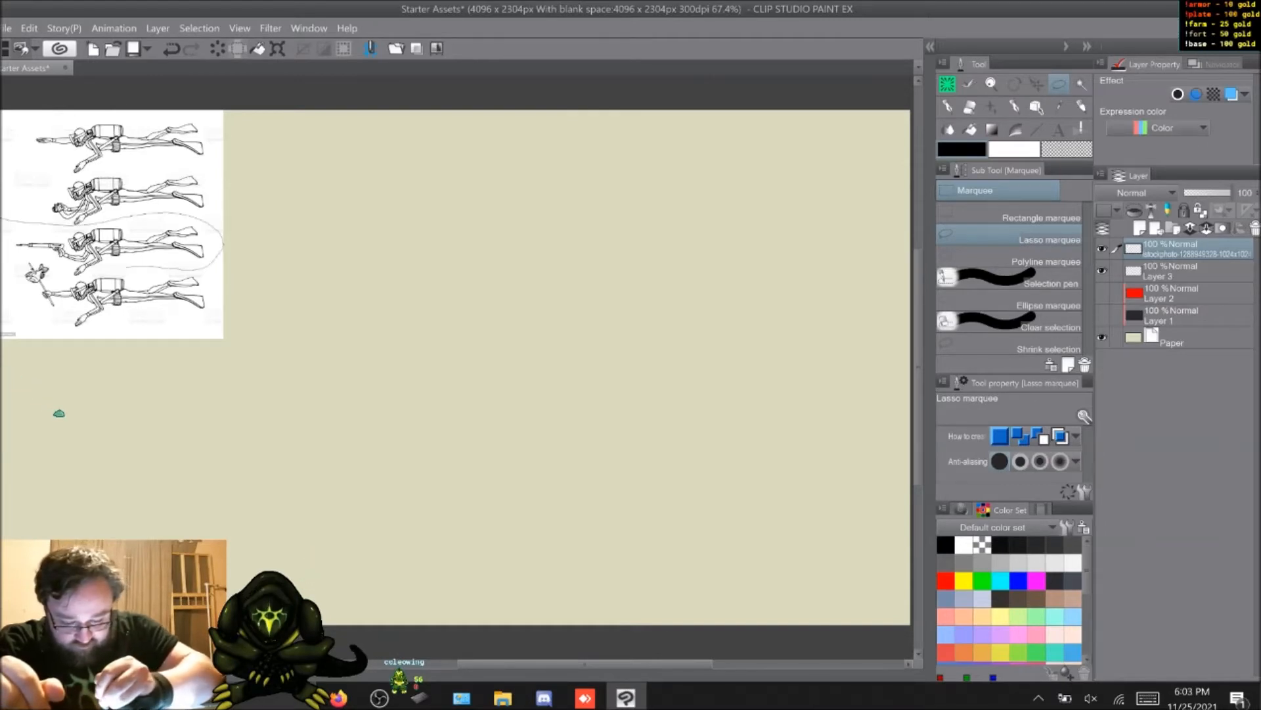
Step: Isolate the third diver of the reference sheet by clearing everything outside a lasso around it, and move it to the canvas centre
mouse_move(30, 257)
mouse_down()
mouse_move(6, 245)
mouse_move(2, 222)
mouse_up()
click(165, 303)
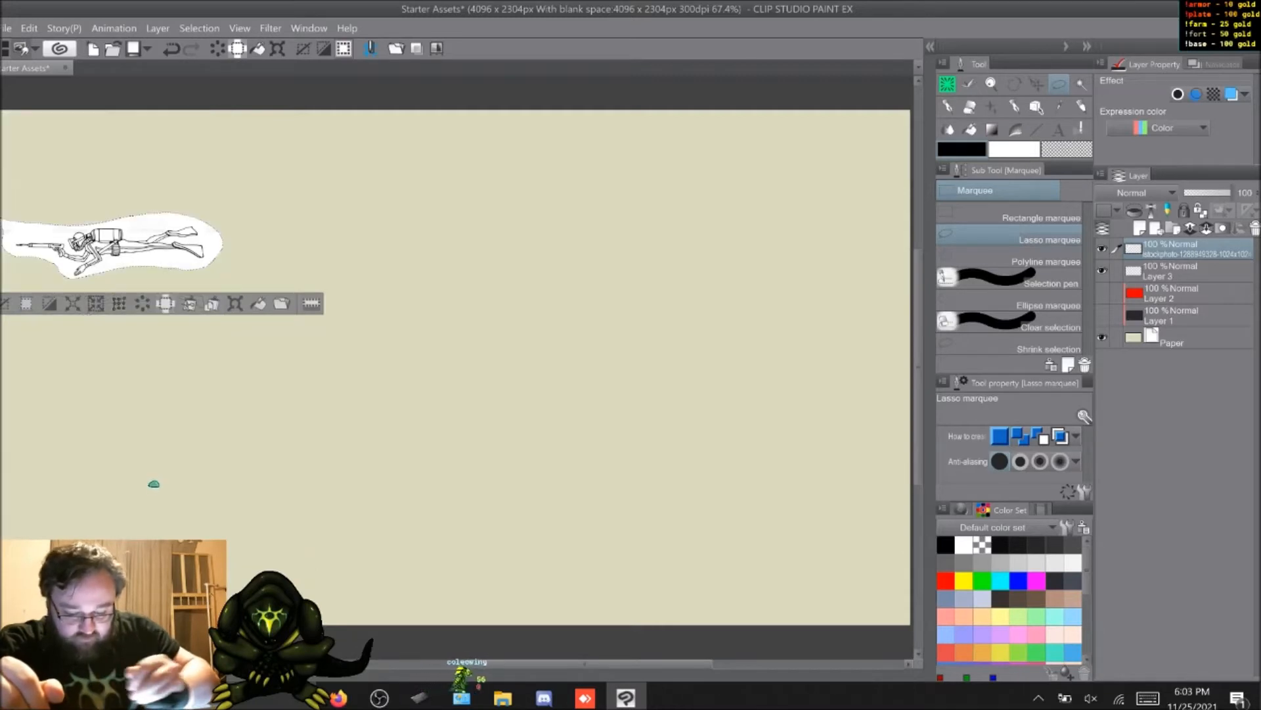
key(ctrl+d)
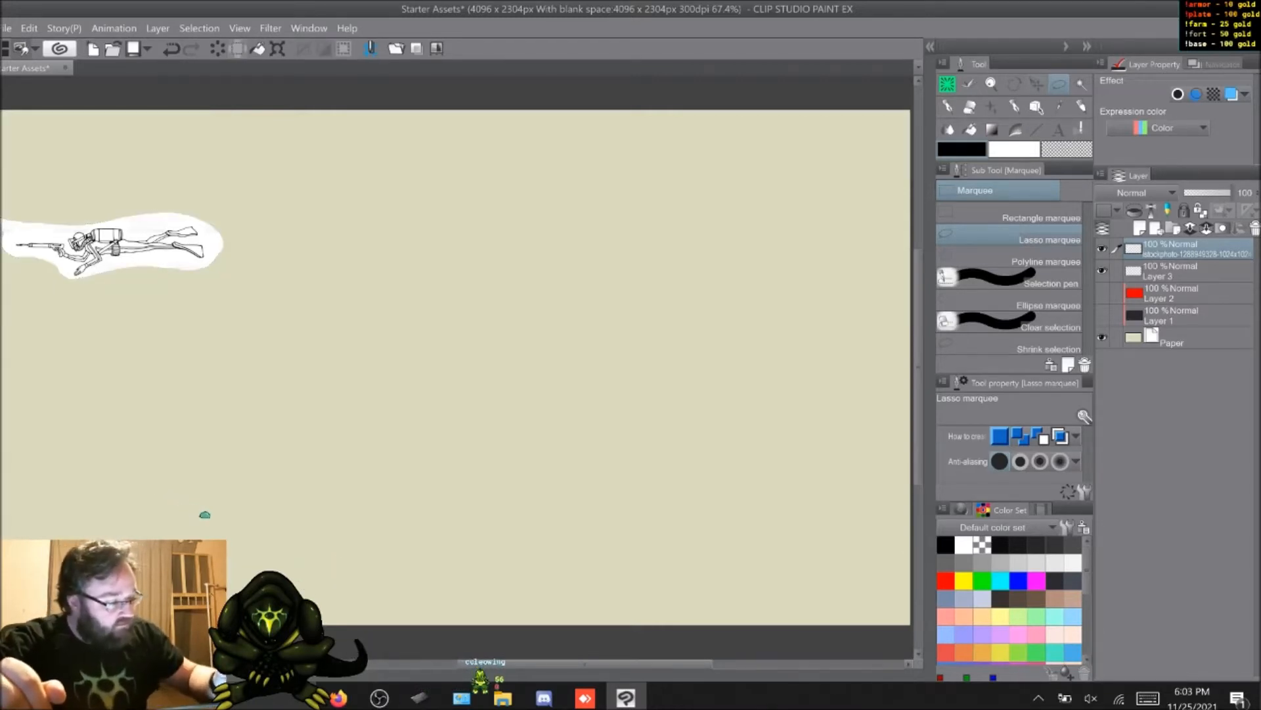
key(k)
mouse_move(118, 244)
mouse_down()
mouse_move(390, 278)
mouse_move(449, 303)
mouse_move(435, 351)
mouse_up()
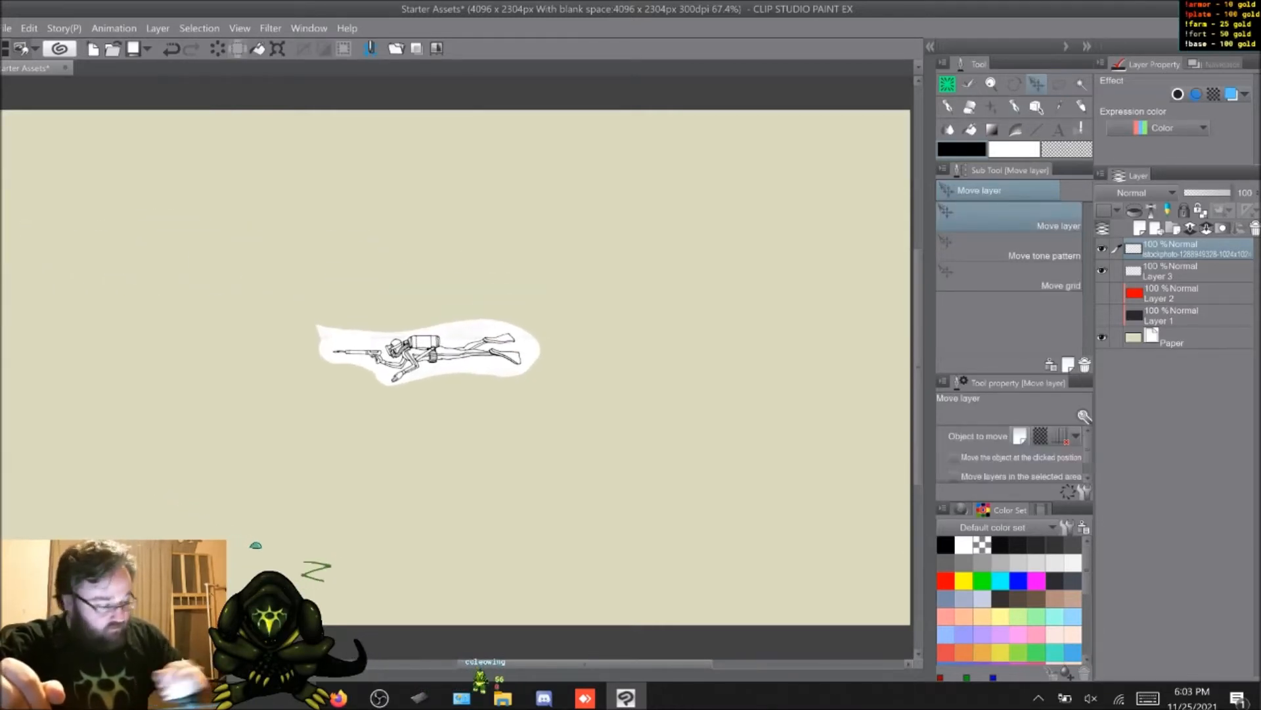
Step: Scale up the diver reference to span most of the visible canvas and flip it horizontally so the diver faces right
click(29, 28)
mouse_move(72, 318)
click(366, 327)
drag(541, 385, 876, 484)
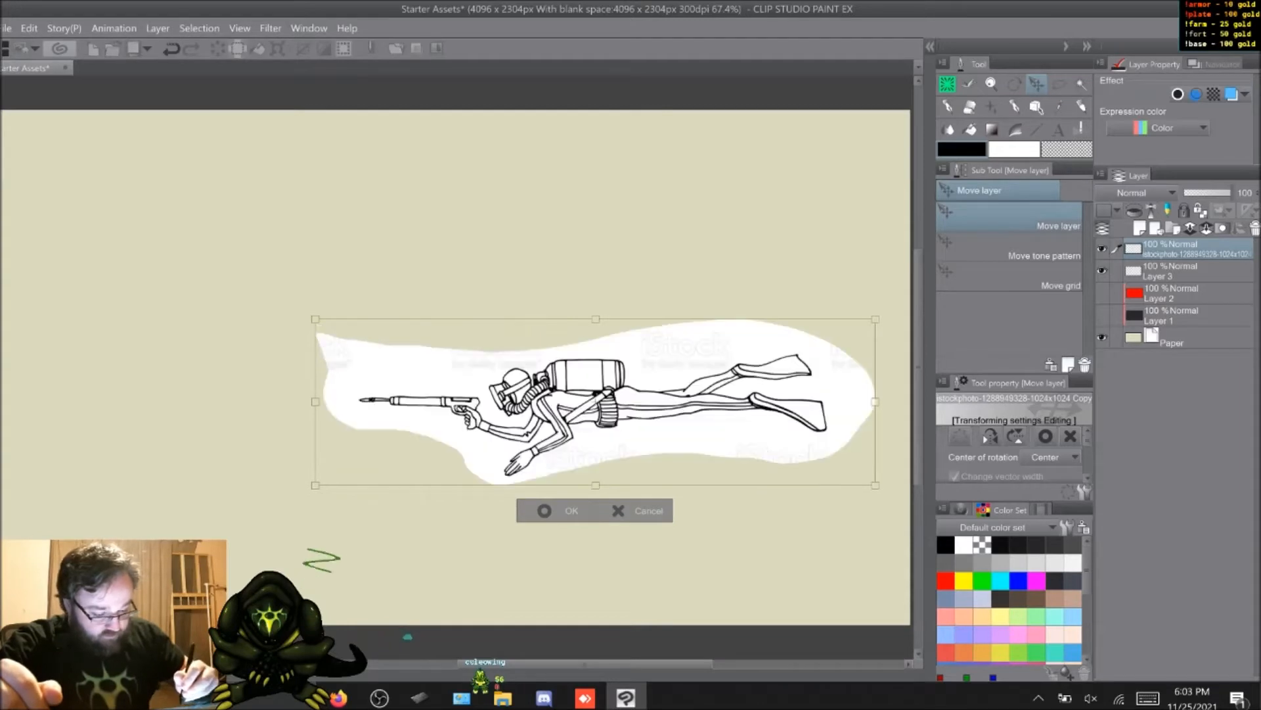
drag(595, 401, 362, 344)
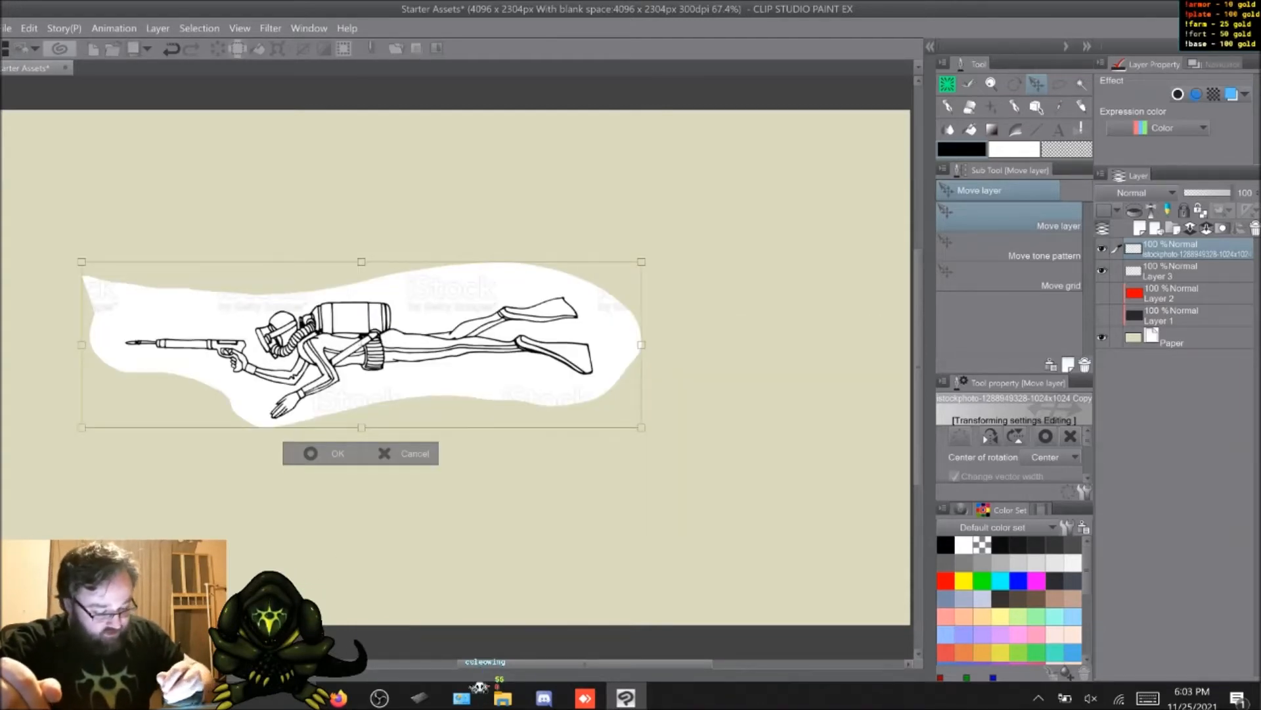
drag(642, 427, 788, 472)
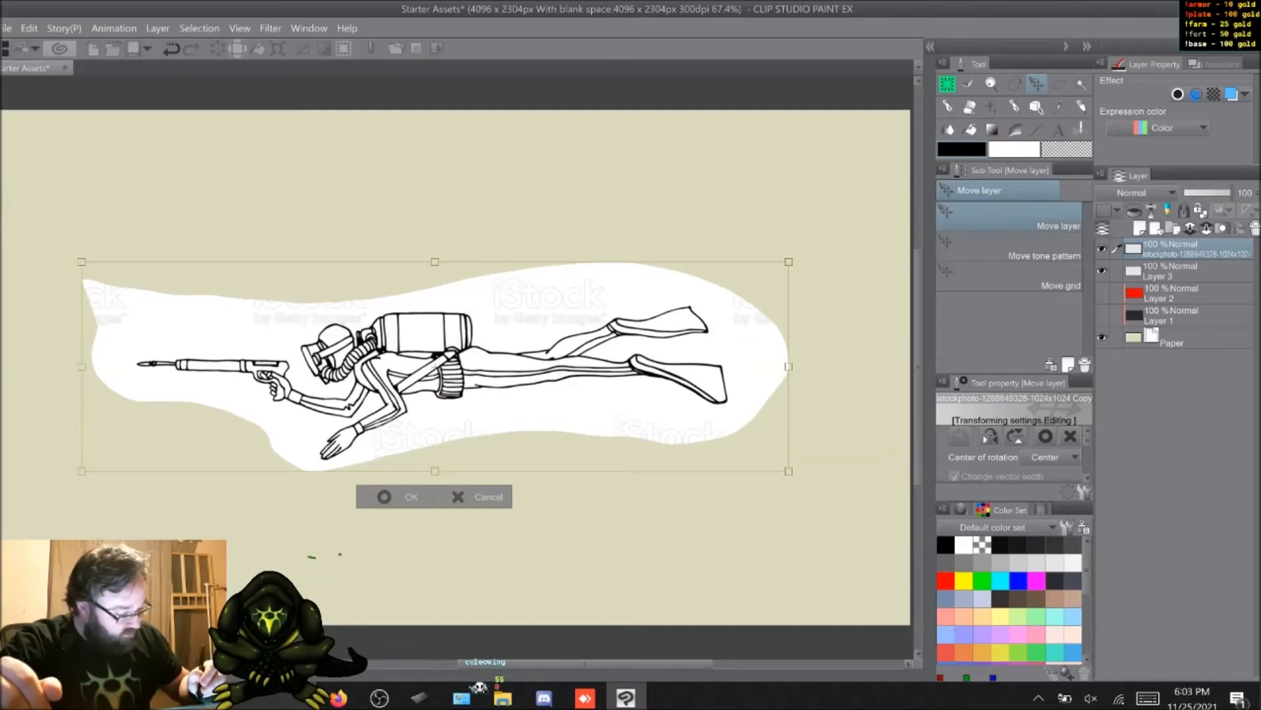
click(990, 437)
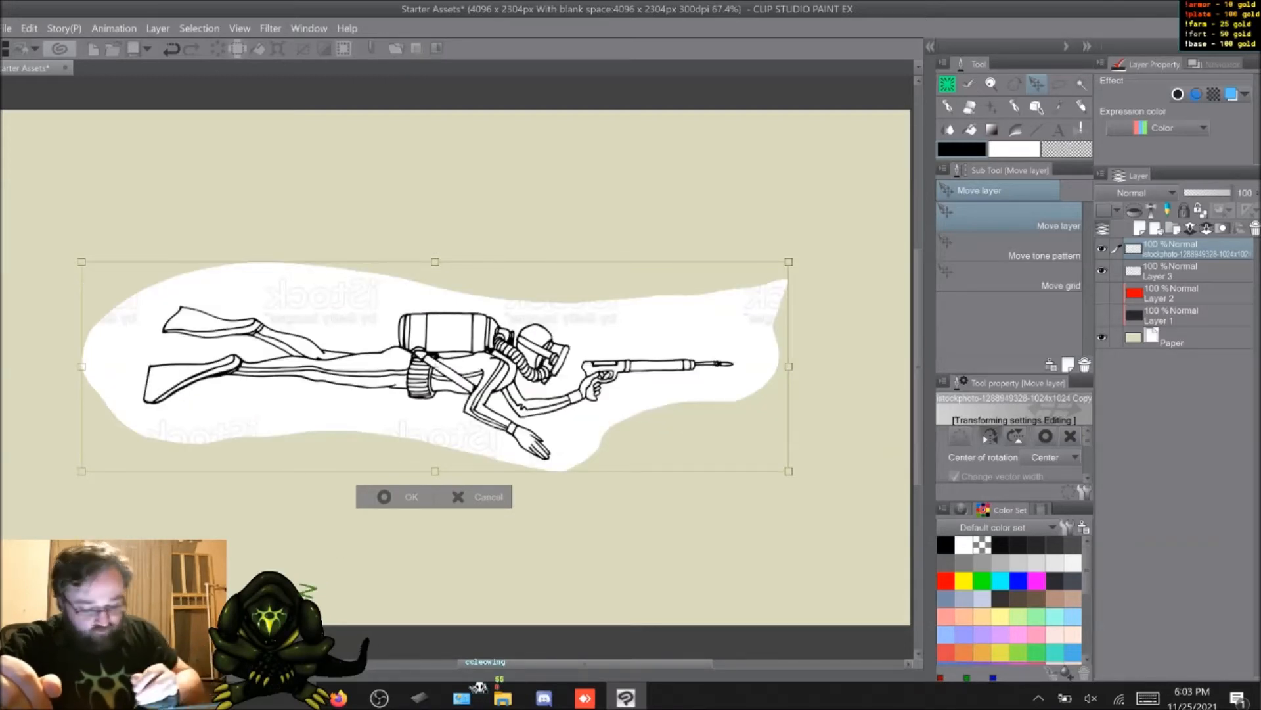
key(Return)
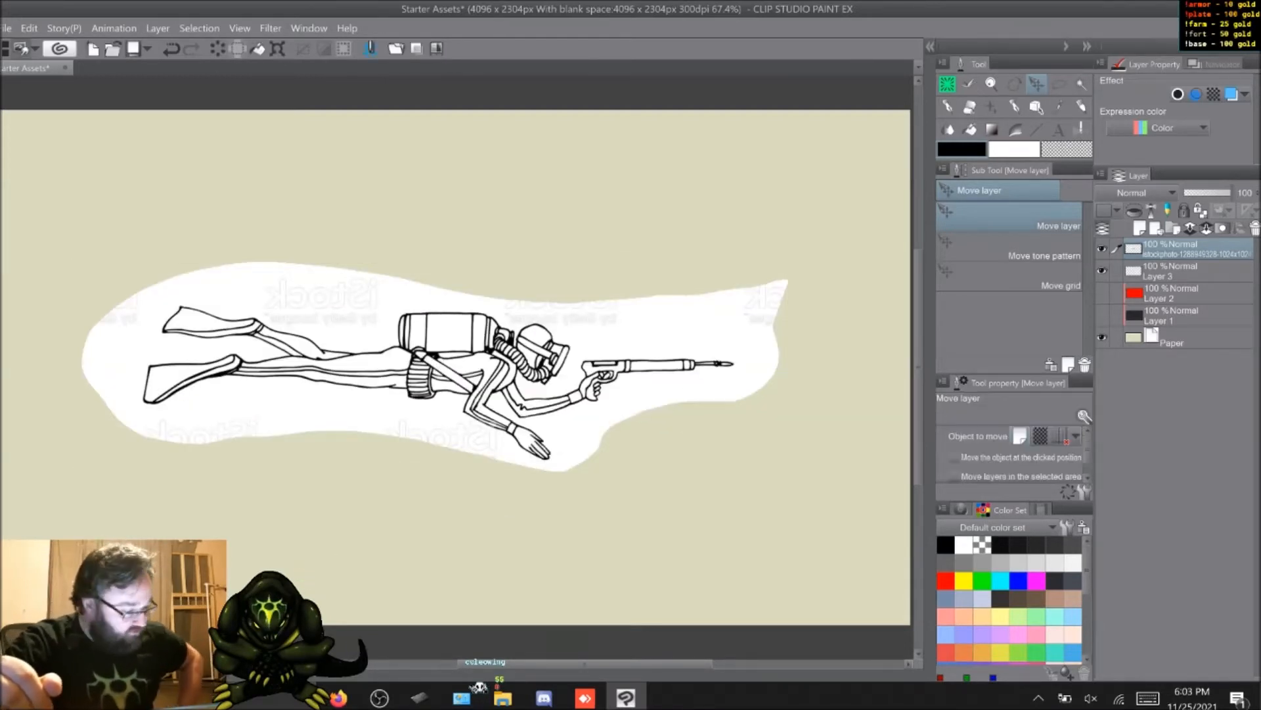
Step: Place the diver reference layer directly beneath Layer 3 and tint it blue with the layer colour effect
drag(1197, 250, 1197, 281)
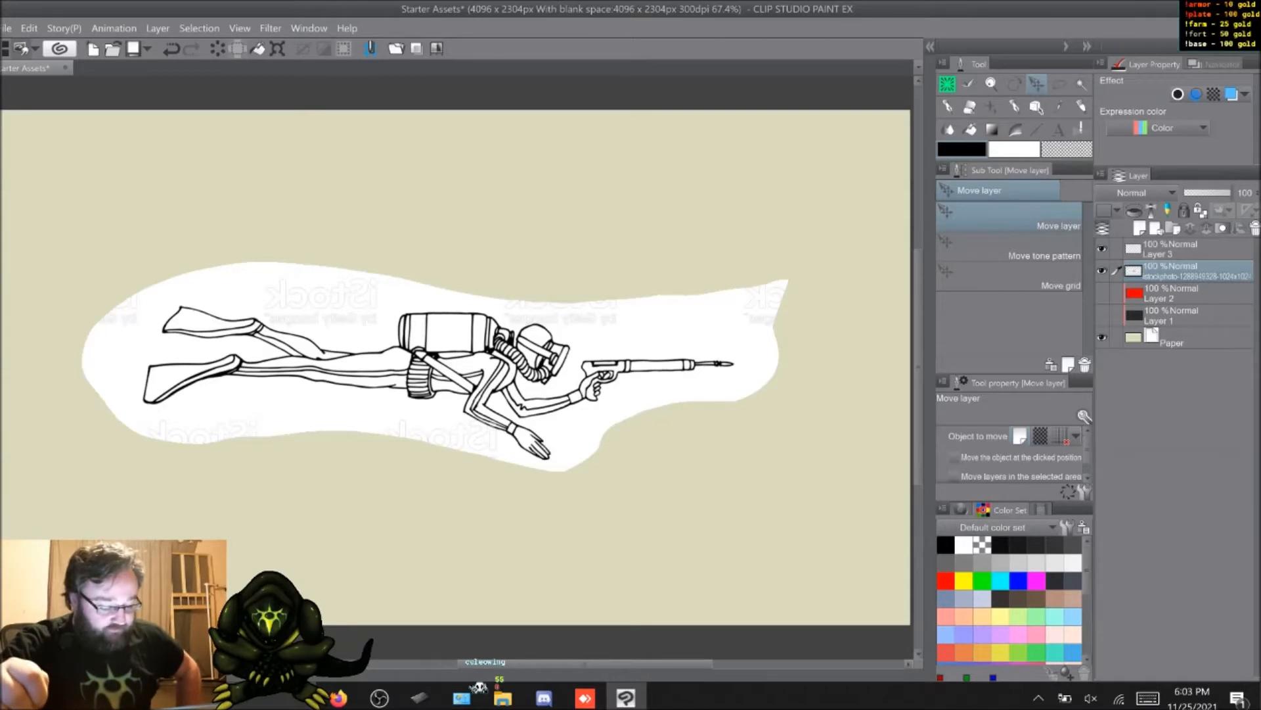
click(1231, 94)
Step: Trace the diver's head, air tank, body, fins and speargun in red on Layer 3 with the Coleowing Sketch Pencil
click(1197, 249)
key(p)
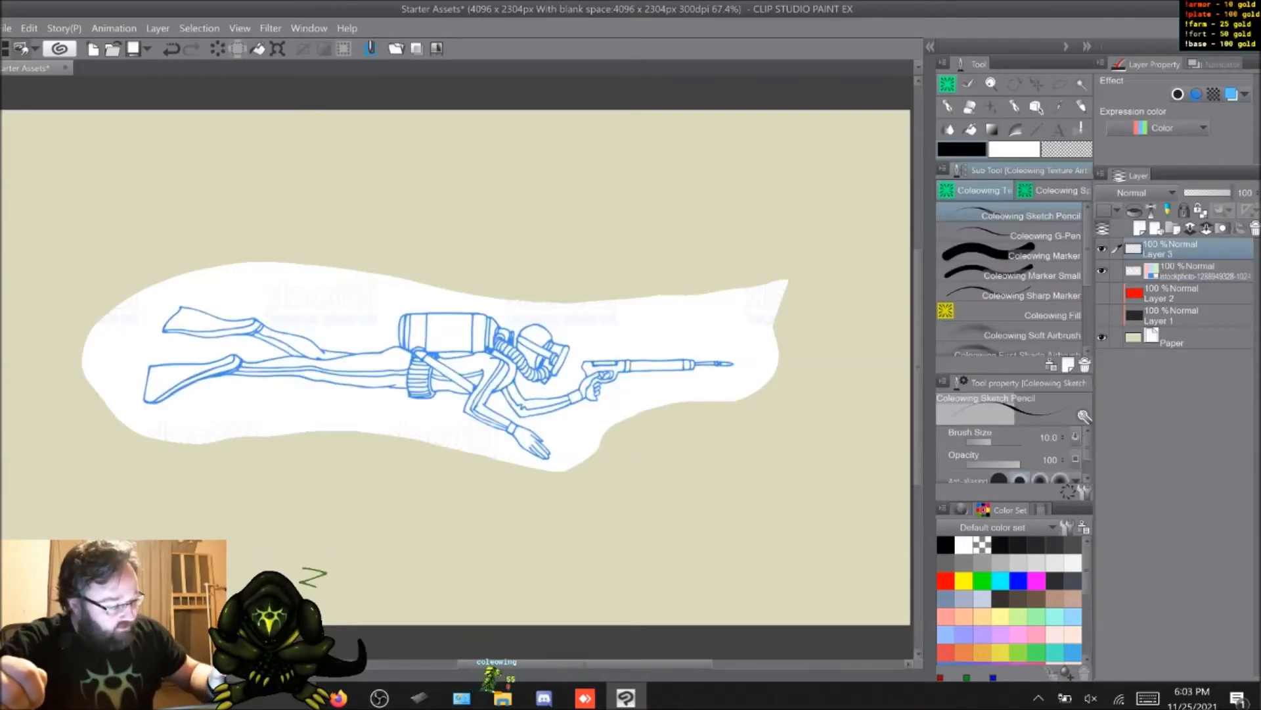
click(946, 580)
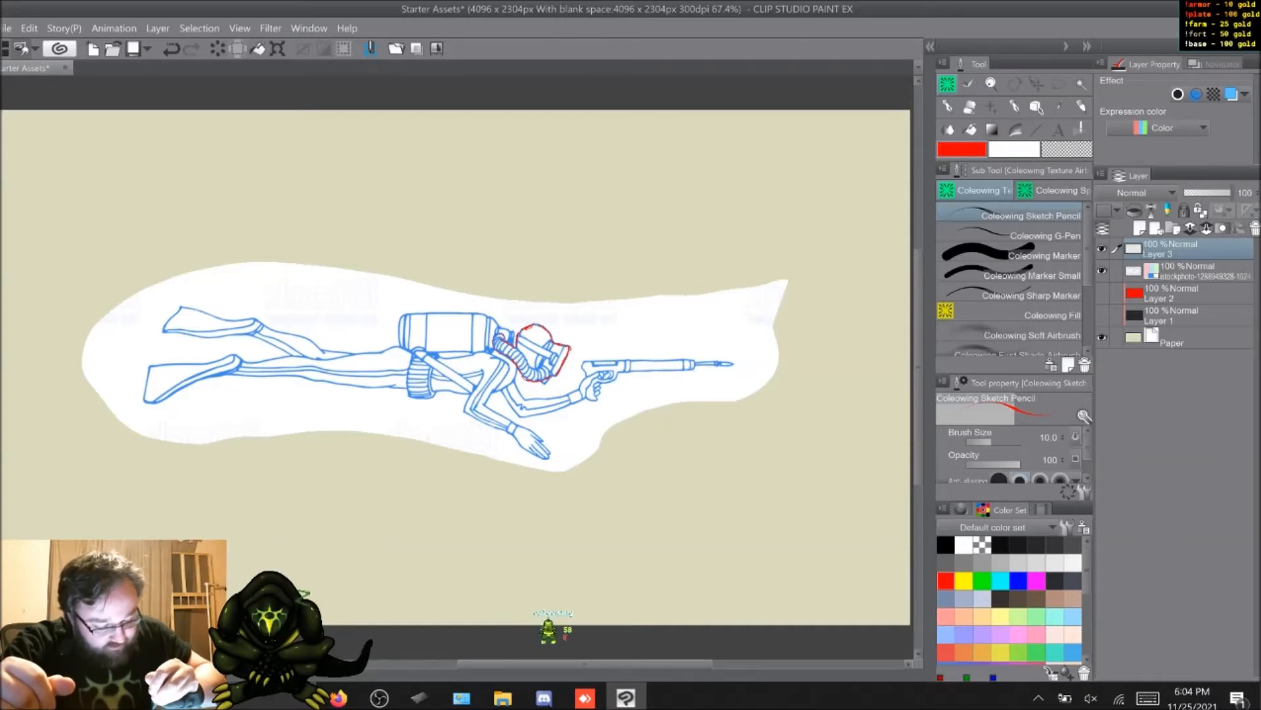
mouse_move(515, 343)
mouse_down()
mouse_move(498, 324)
mouse_move(431, 309)
mouse_move(396, 314)
mouse_move(388, 335)
mouse_up()
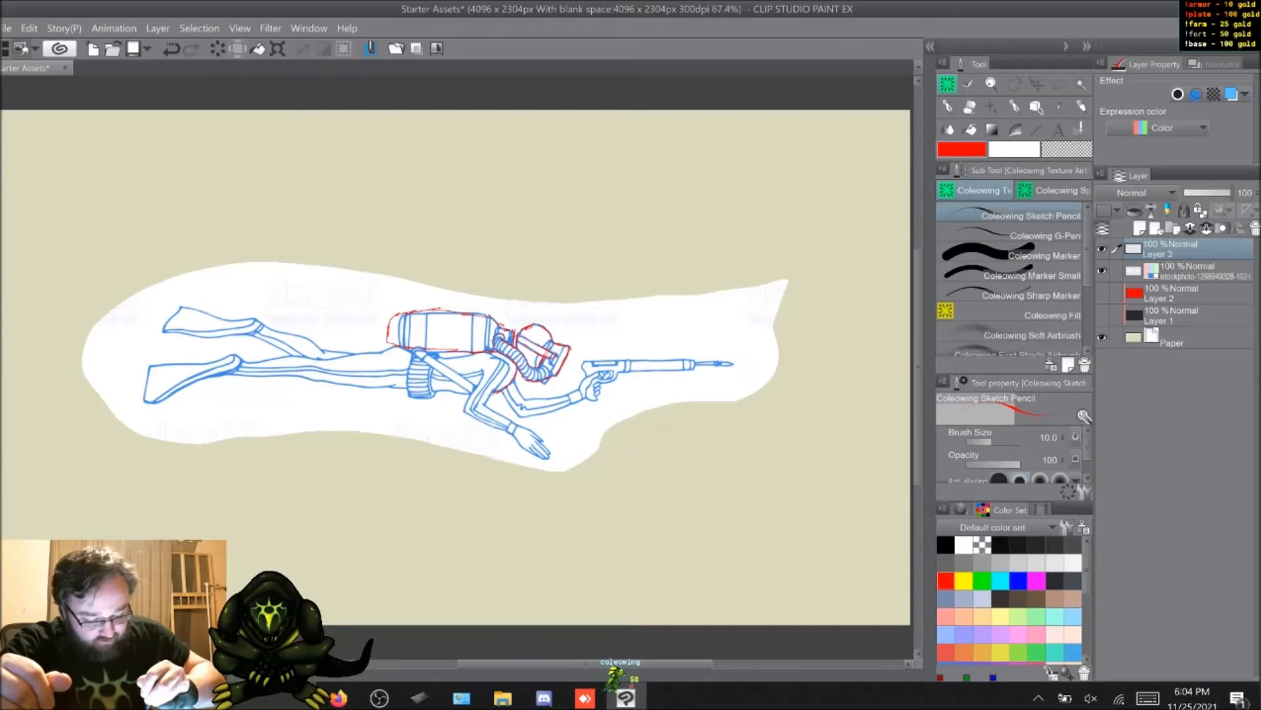
mouse_move(457, 393)
mouse_down()
mouse_move(227, 373)
mouse_move(154, 402)
mouse_up()
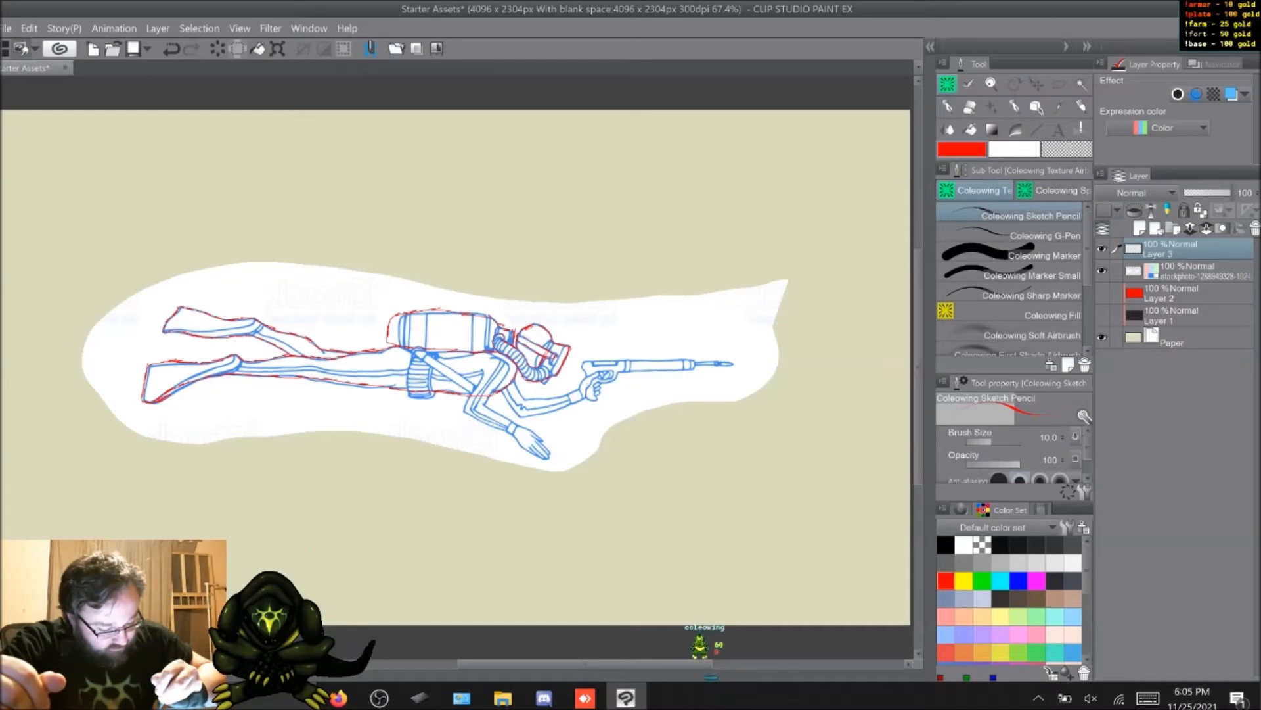
drag(615, 360, 642, 358)
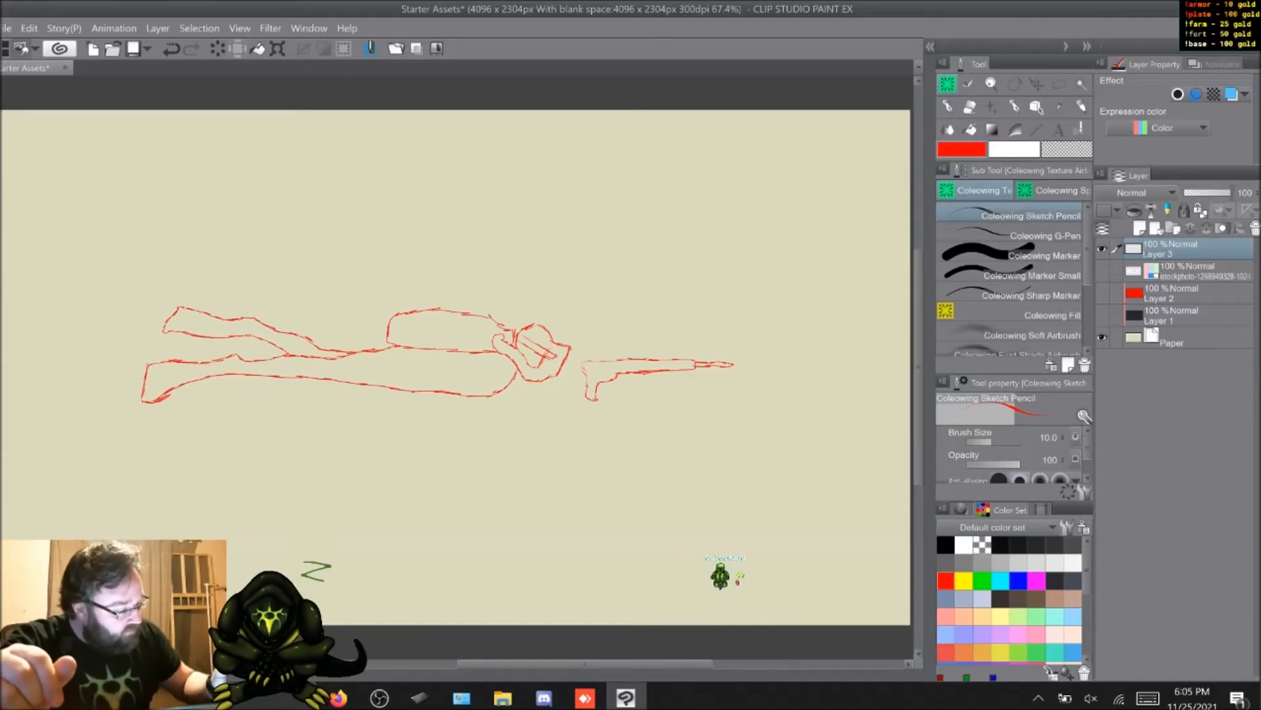
Step: Add a new layer above the red sketch and set up the Coleowing G-Pen in black with brush size 10
key(ctrl+shift+n)
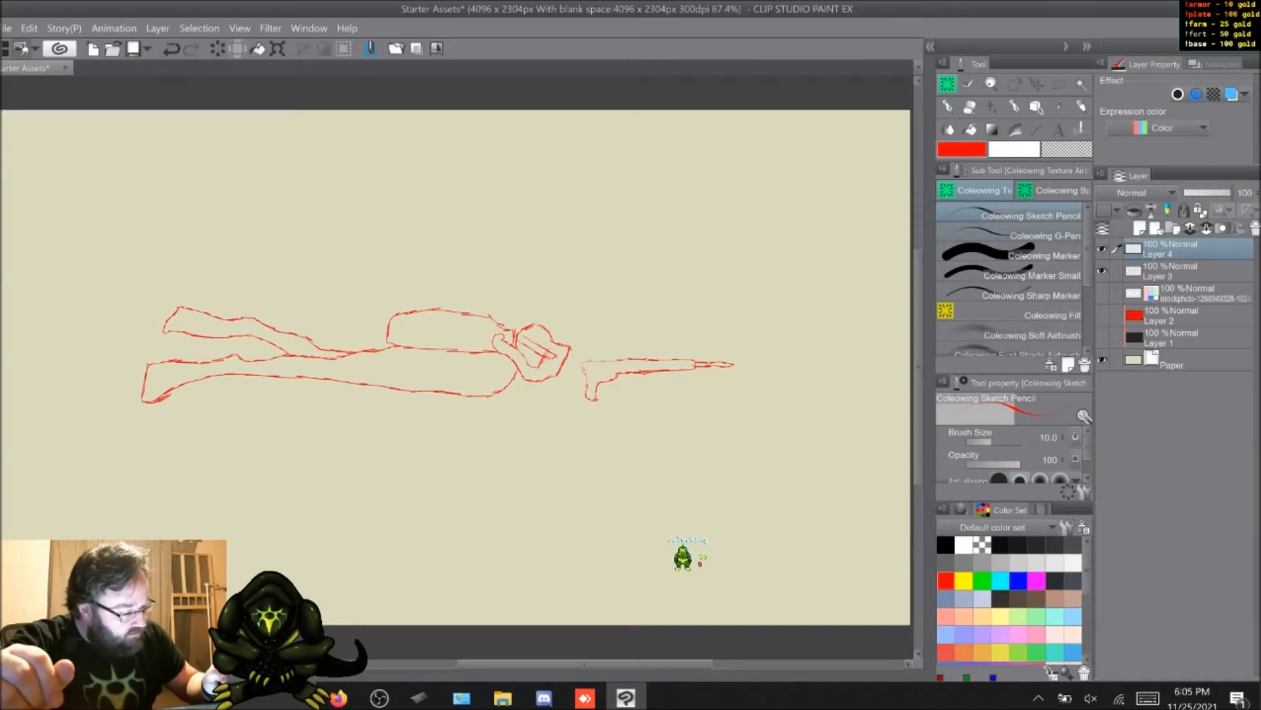
click(1012, 235)
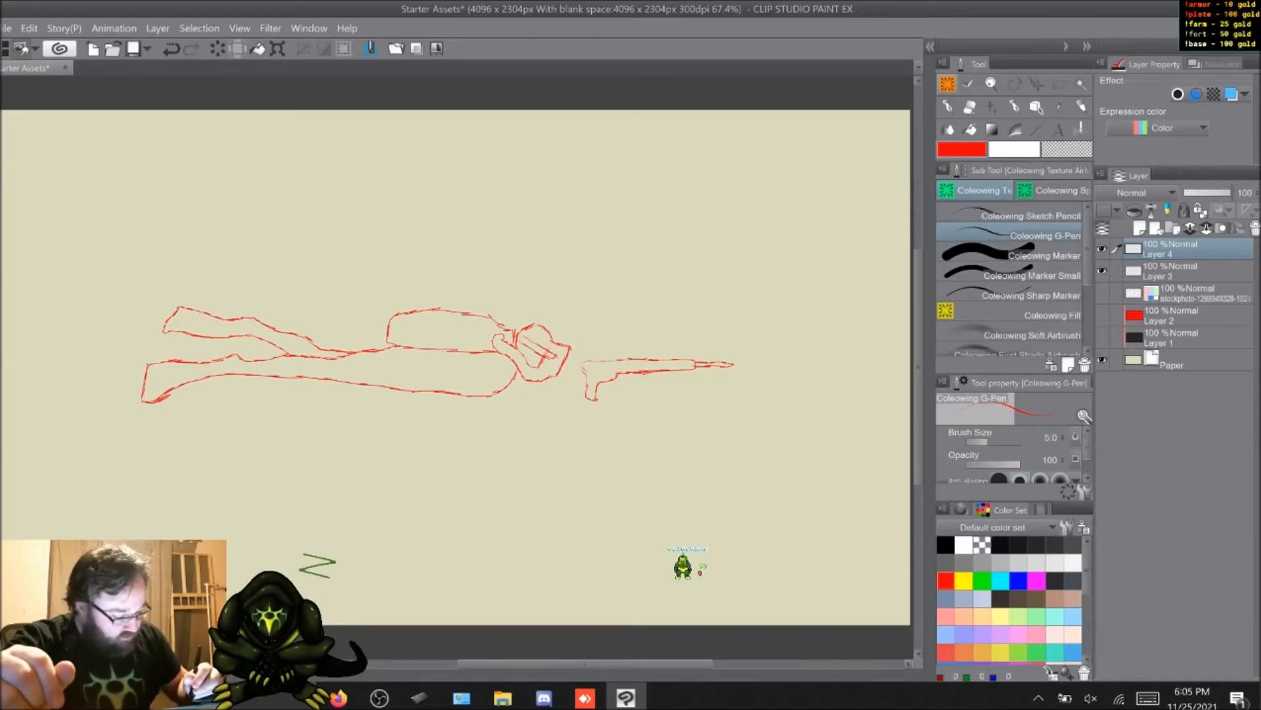
click(946, 545)
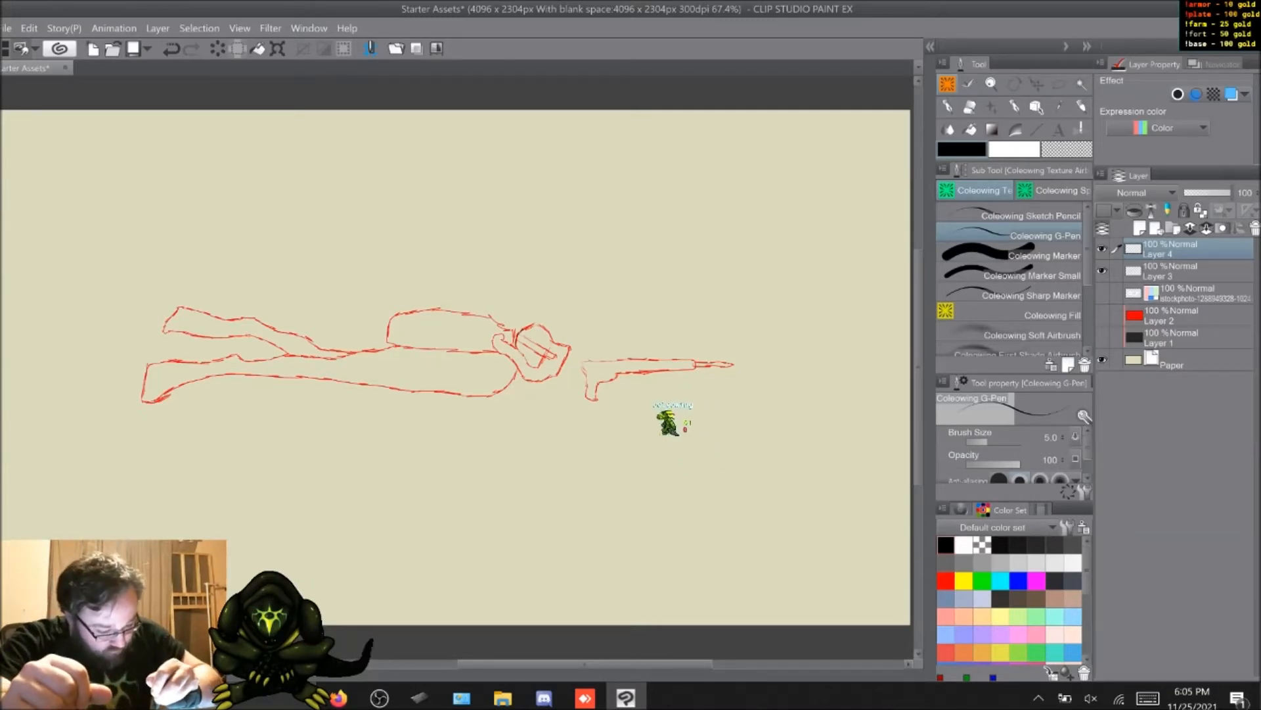
key(ctrl+z)
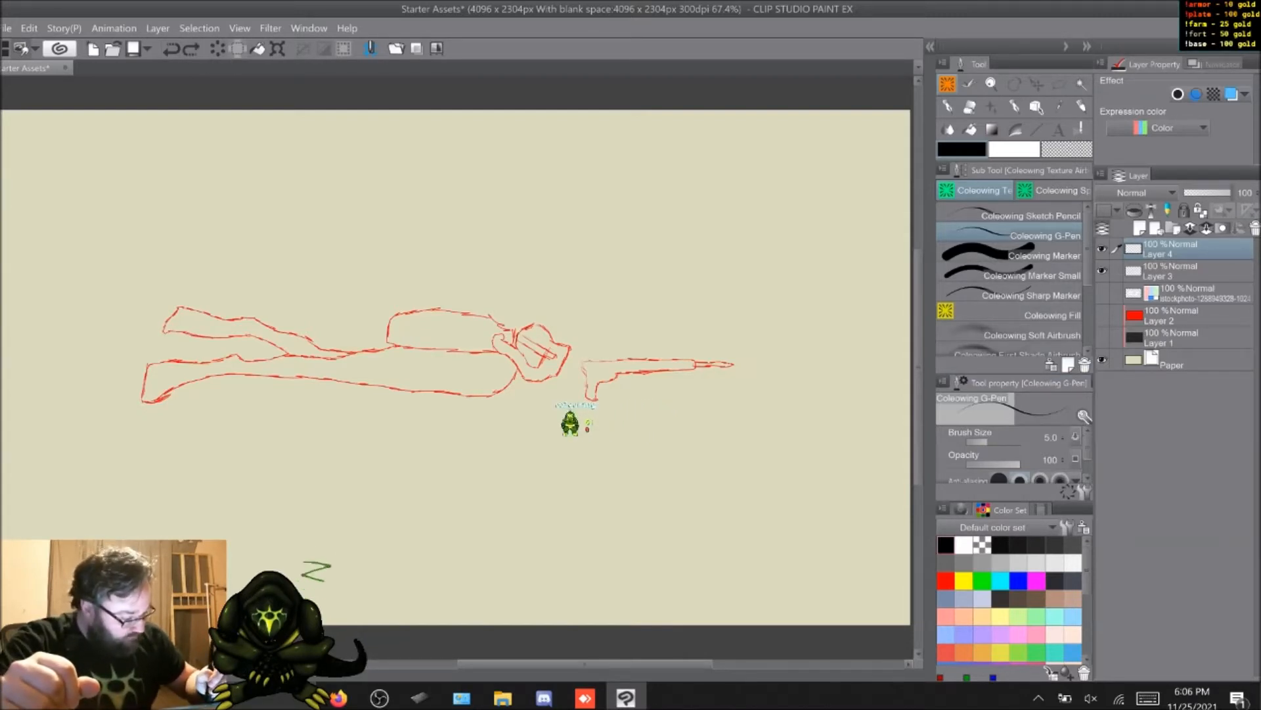
key(bracketright)
key(bracketright)
key(bracketright)
key(bracketright)
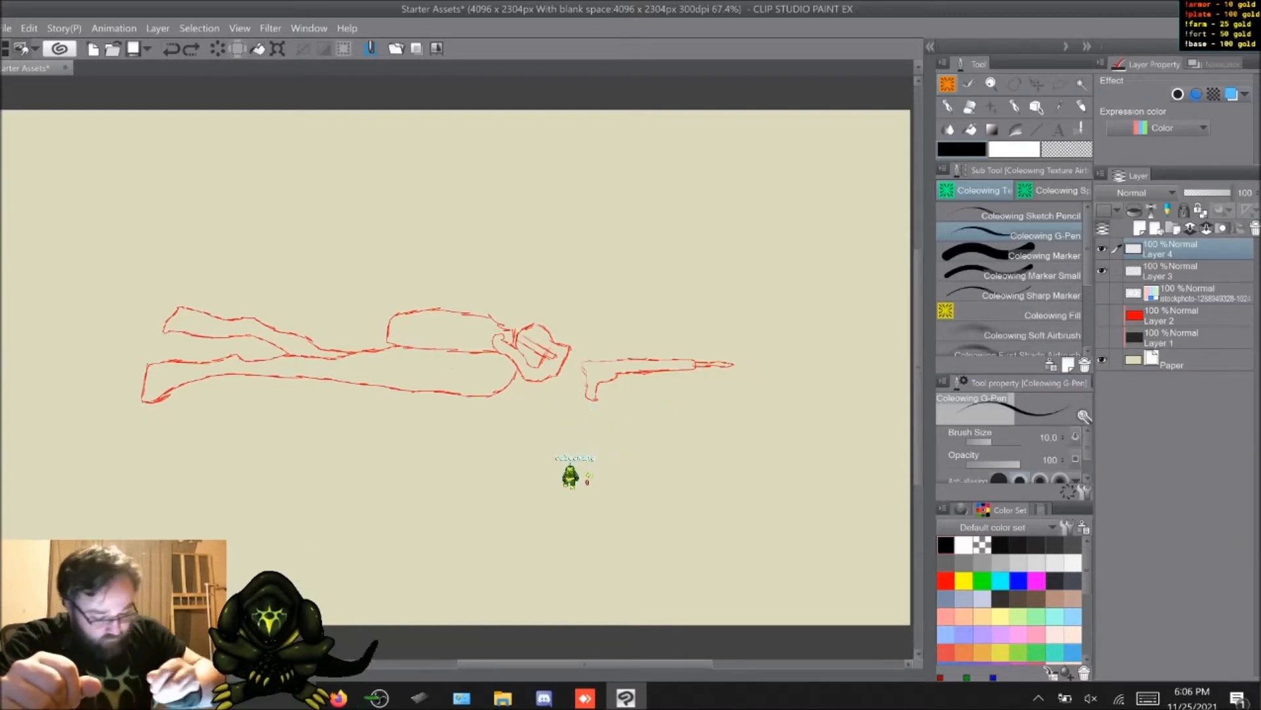
Step: Ink the diver's round head and begin the diving mask in black over the red sketch
drag(524, 327, 517, 346)
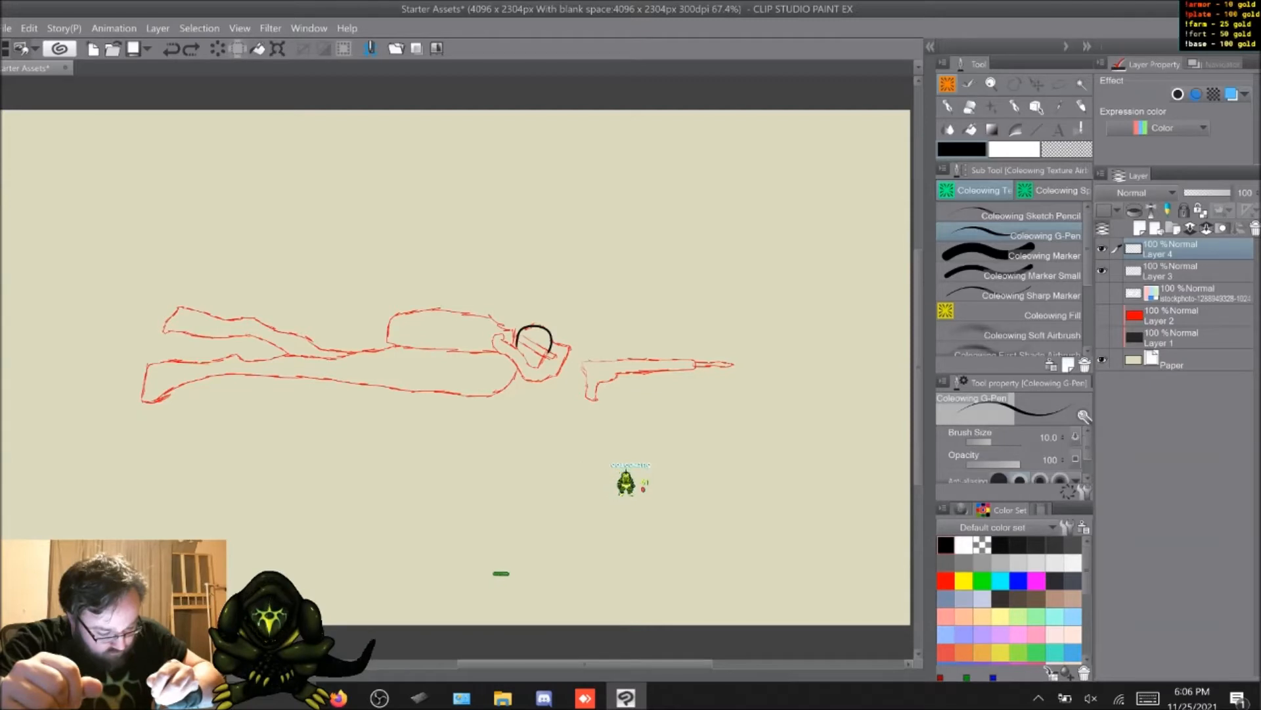
drag(548, 354, 525, 359)
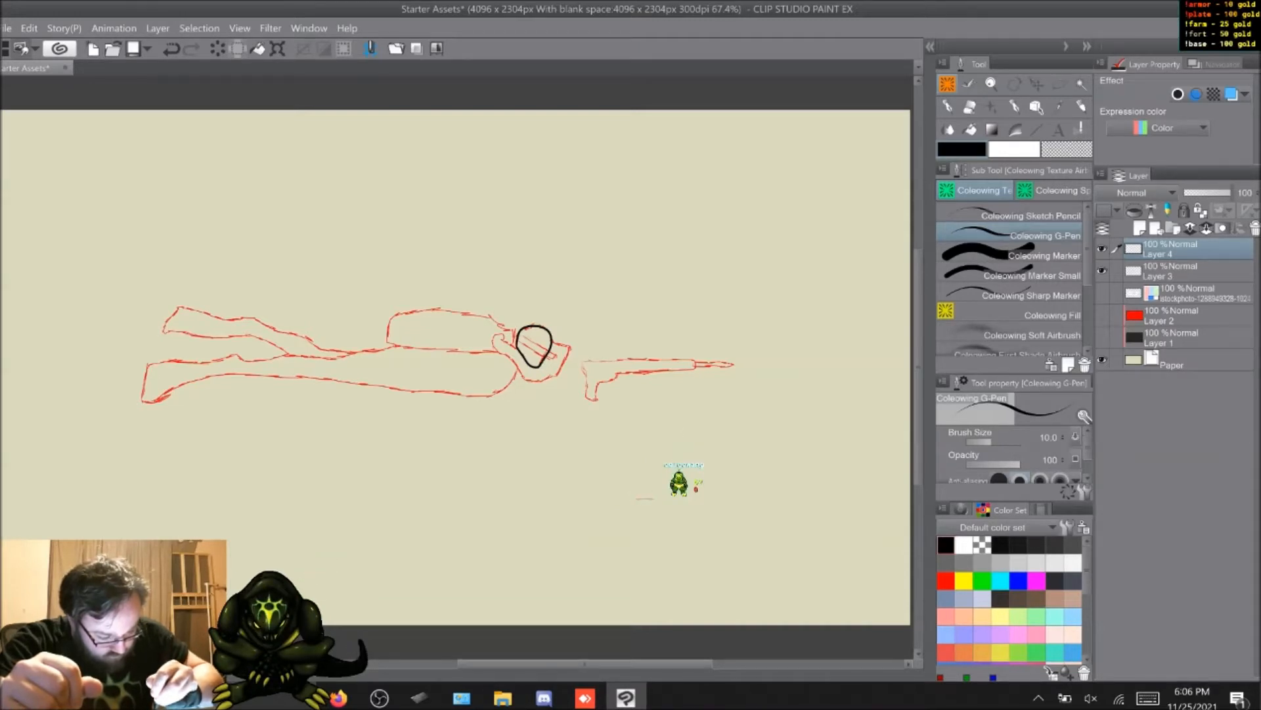
drag(543, 361, 549, 371)
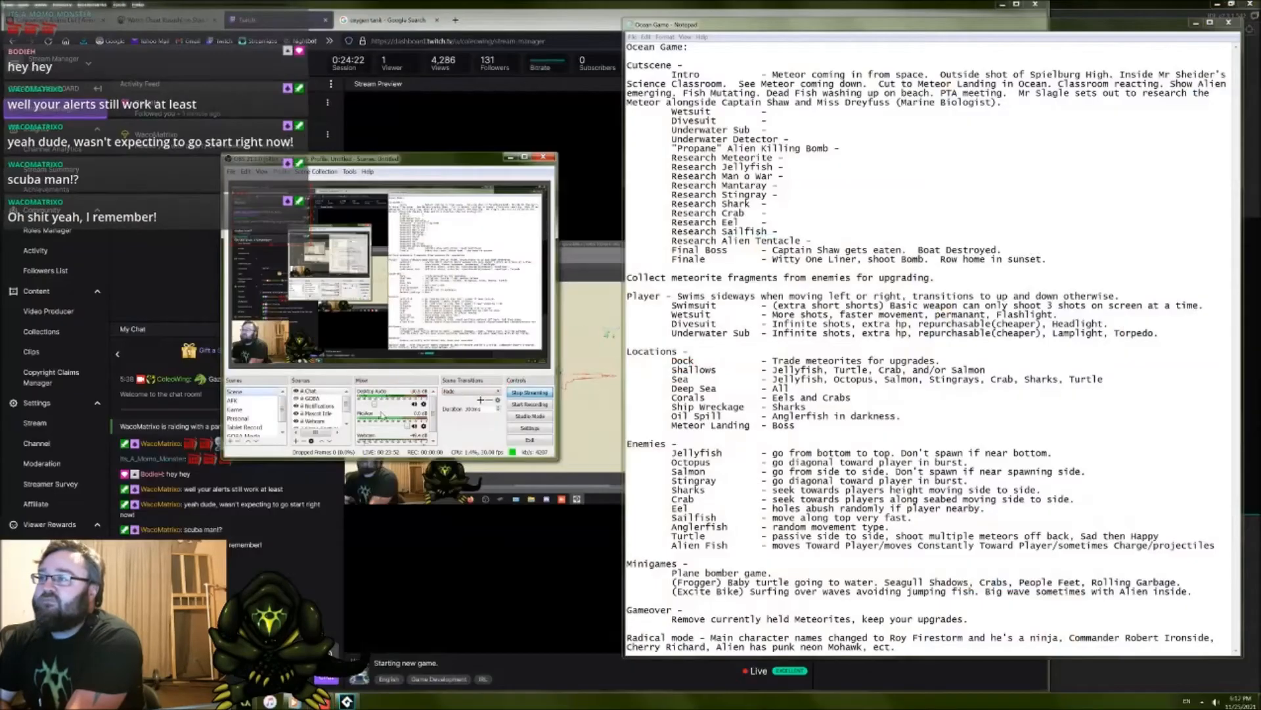
click(817, 272)
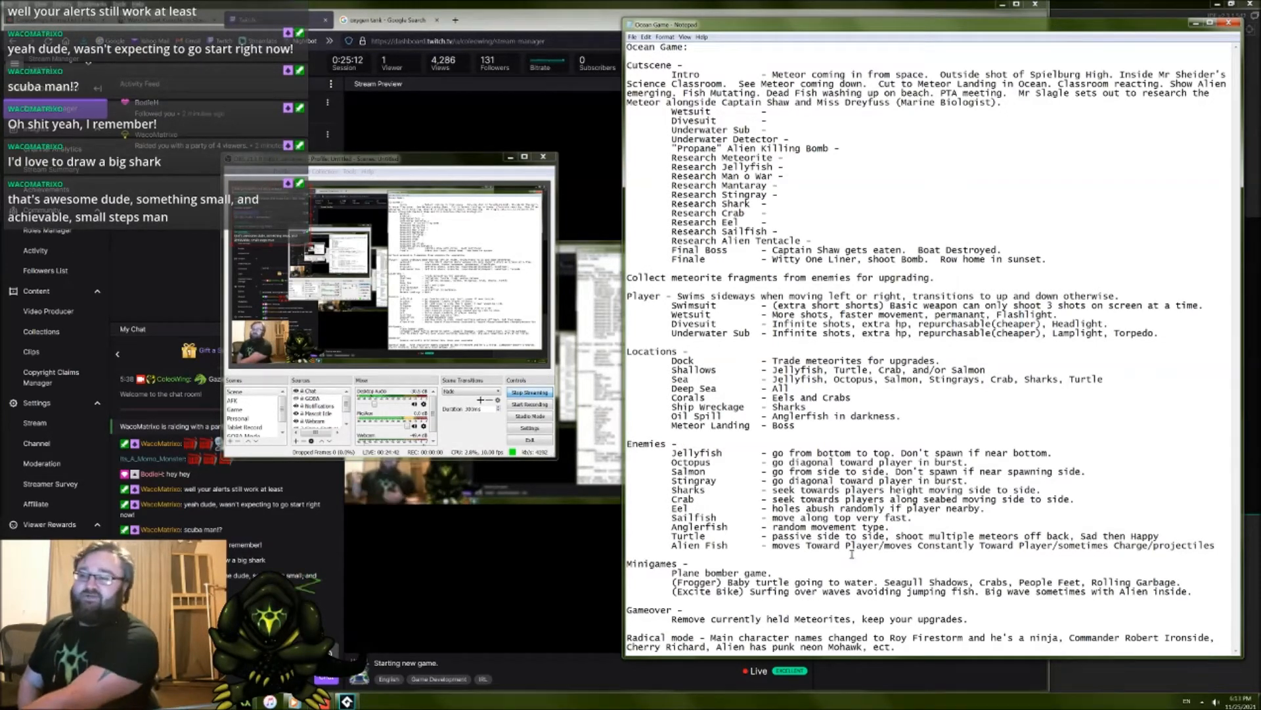
drag(758, 592, 723, 573)
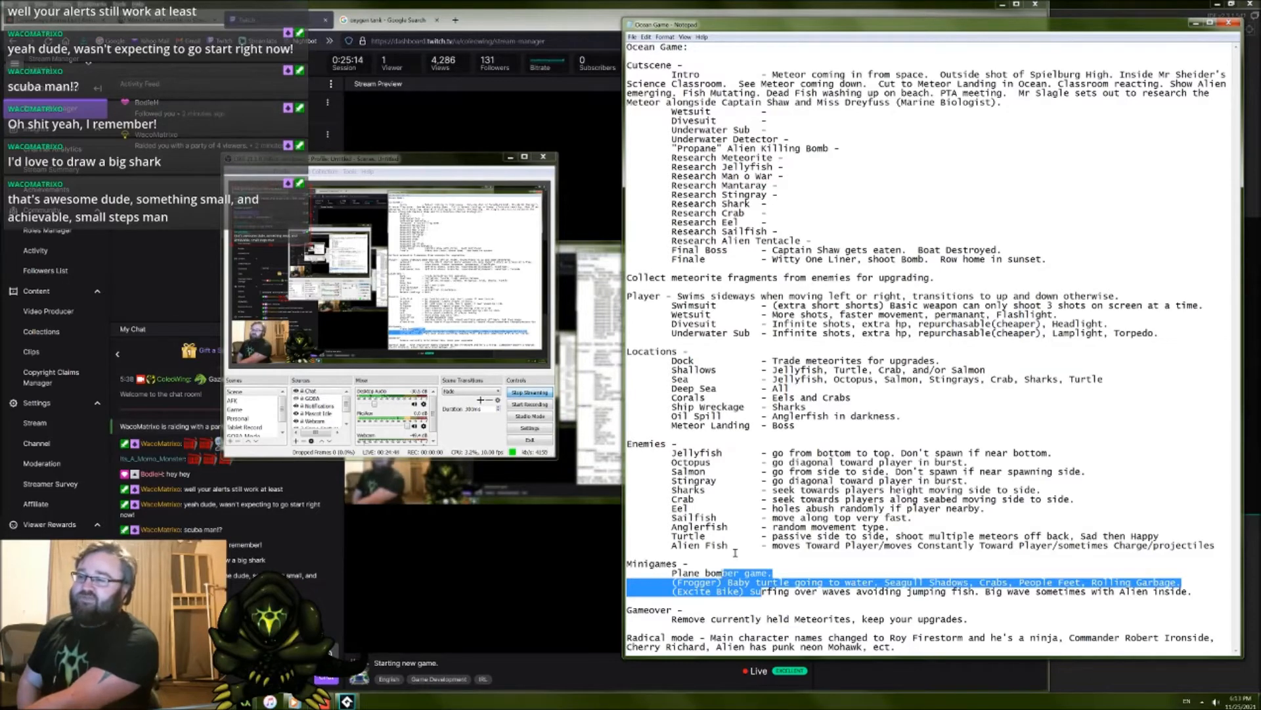
click(709, 570)
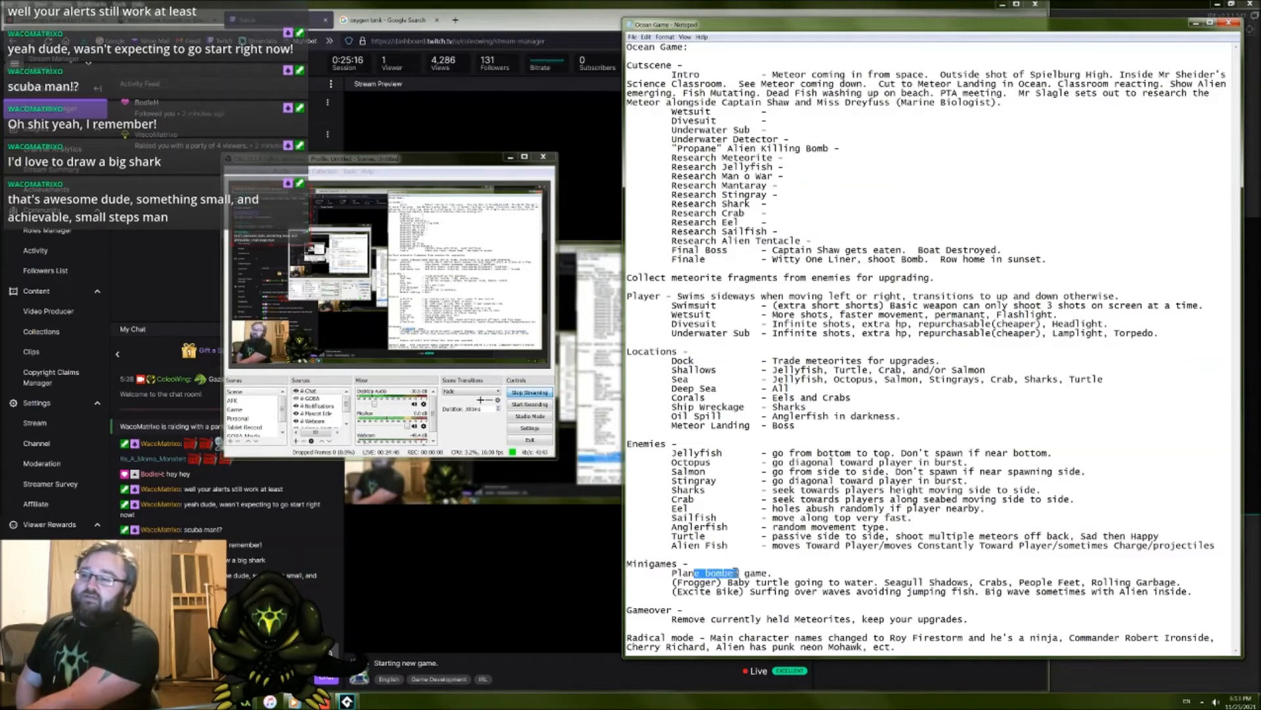
drag(749, 573, 778, 580)
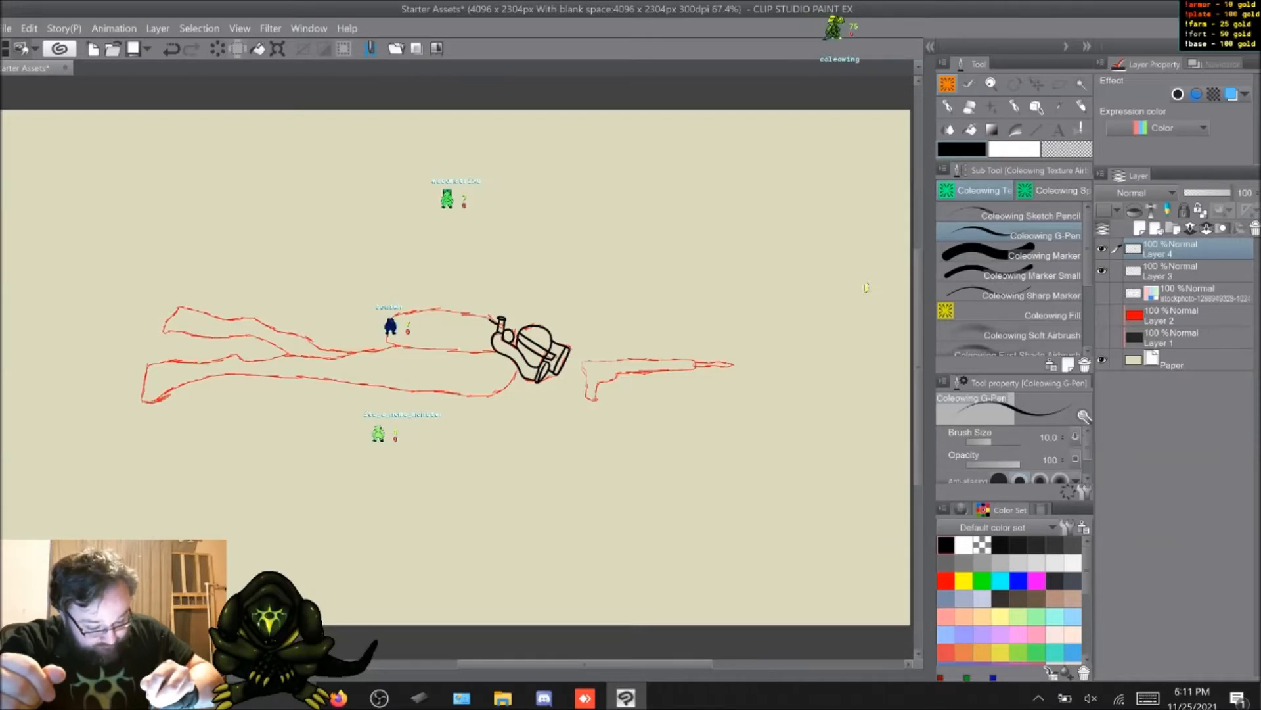
Step: Ink the diver's air tank with its centre band, the body and fins, the gun arm and the speargun barrel
mouse_move(498, 321)
mouse_down()
mouse_move(375, 317)
mouse_move(373, 346)
mouse_up()
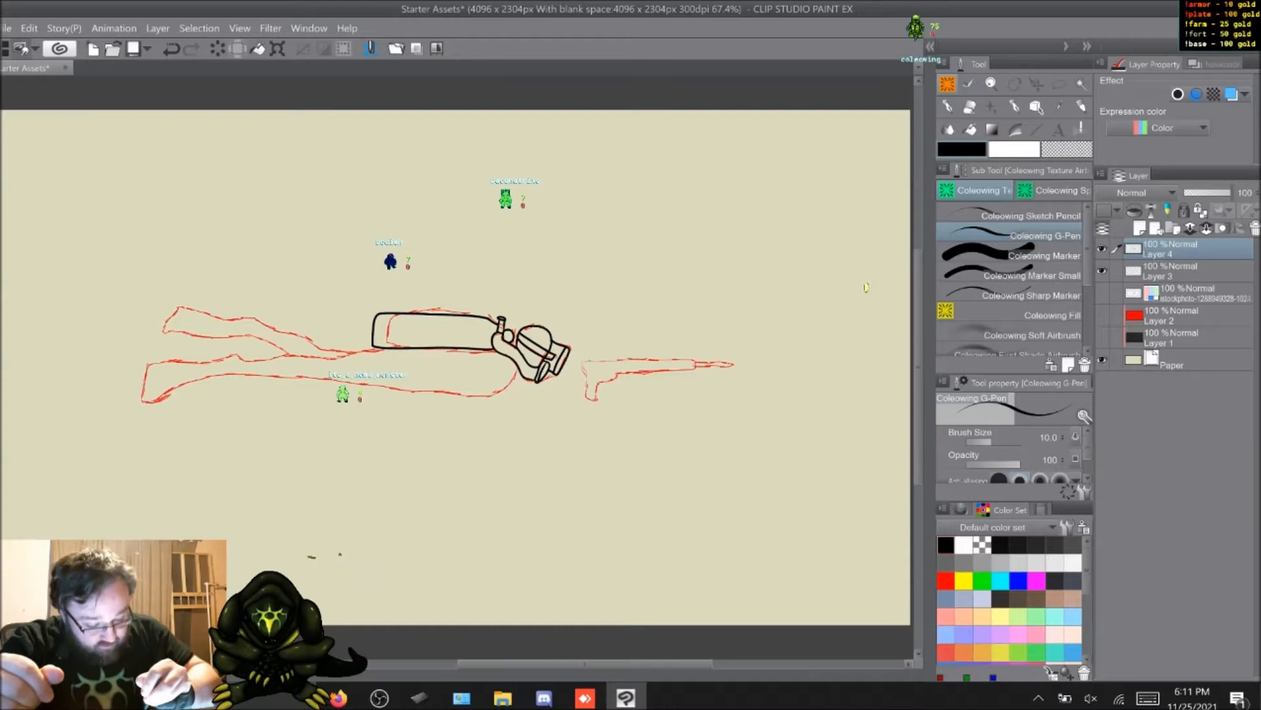
drag(436, 315, 432, 346)
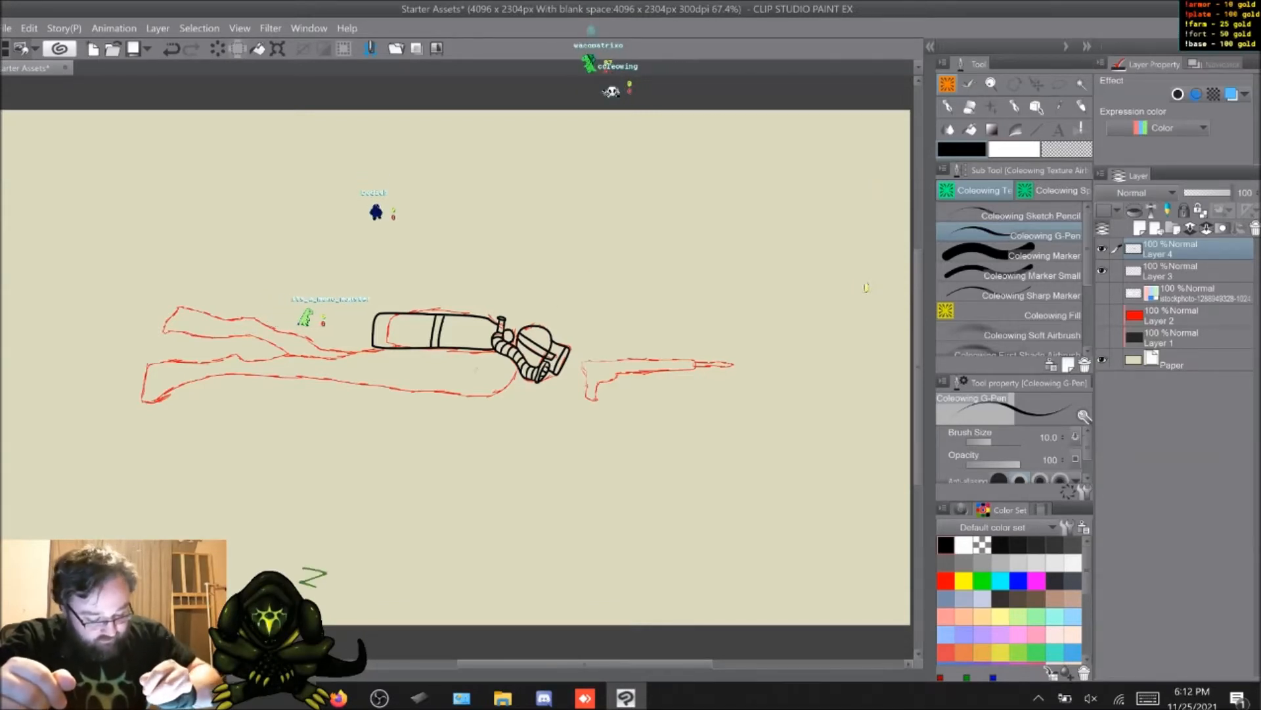
drag(460, 379, 489, 399)
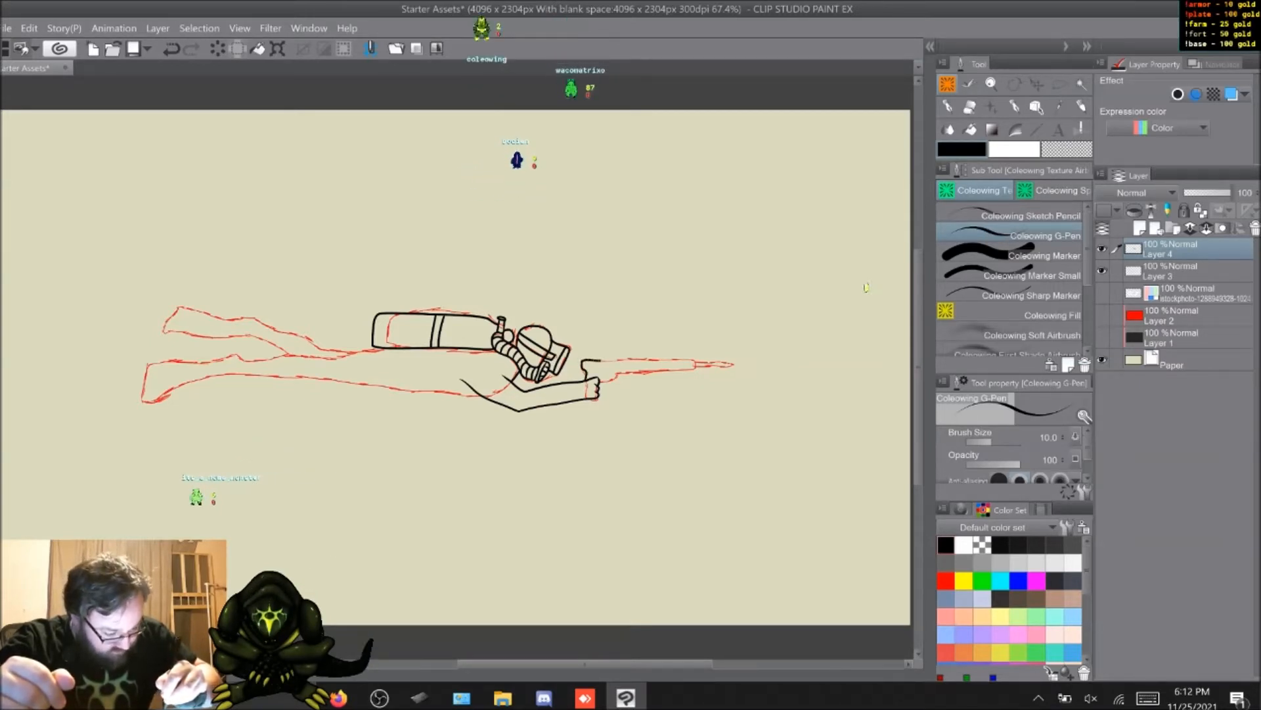
drag(629, 360, 695, 363)
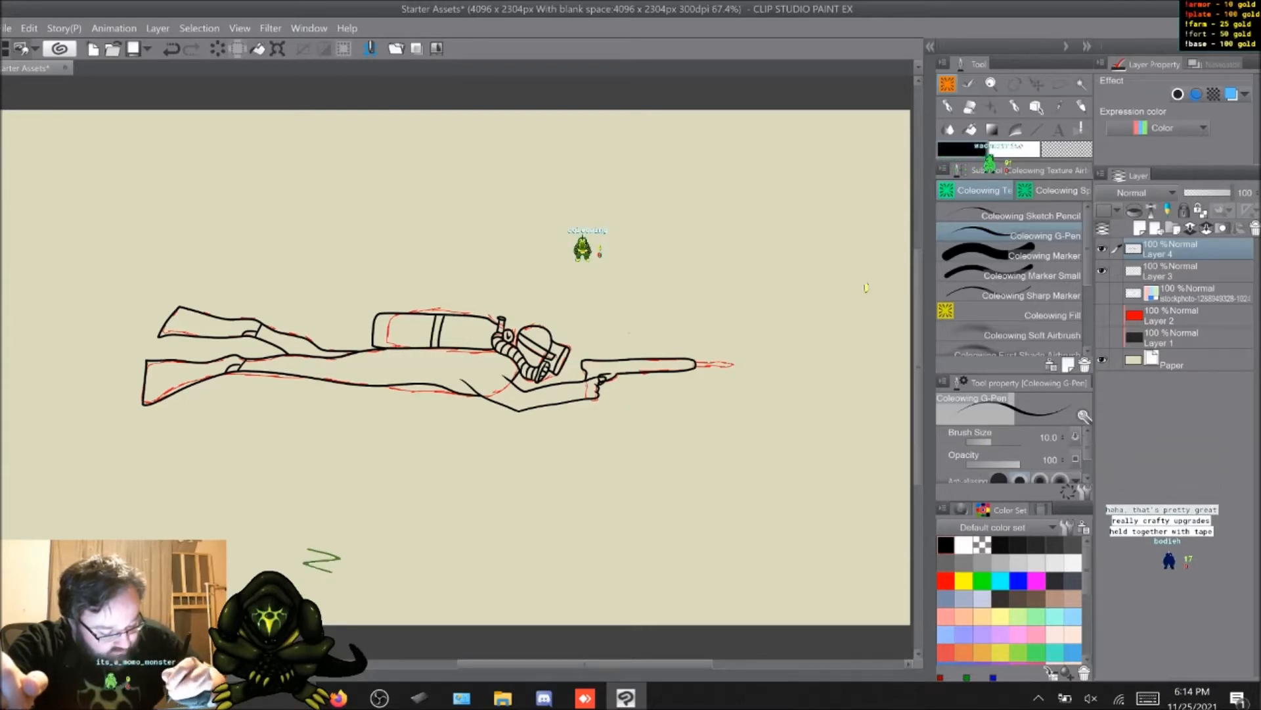
Step: Ink the spear shaft at the end of the speargun with the Coleowing G-Pen and finish it with a pointed arrowhead
click(1025, 276)
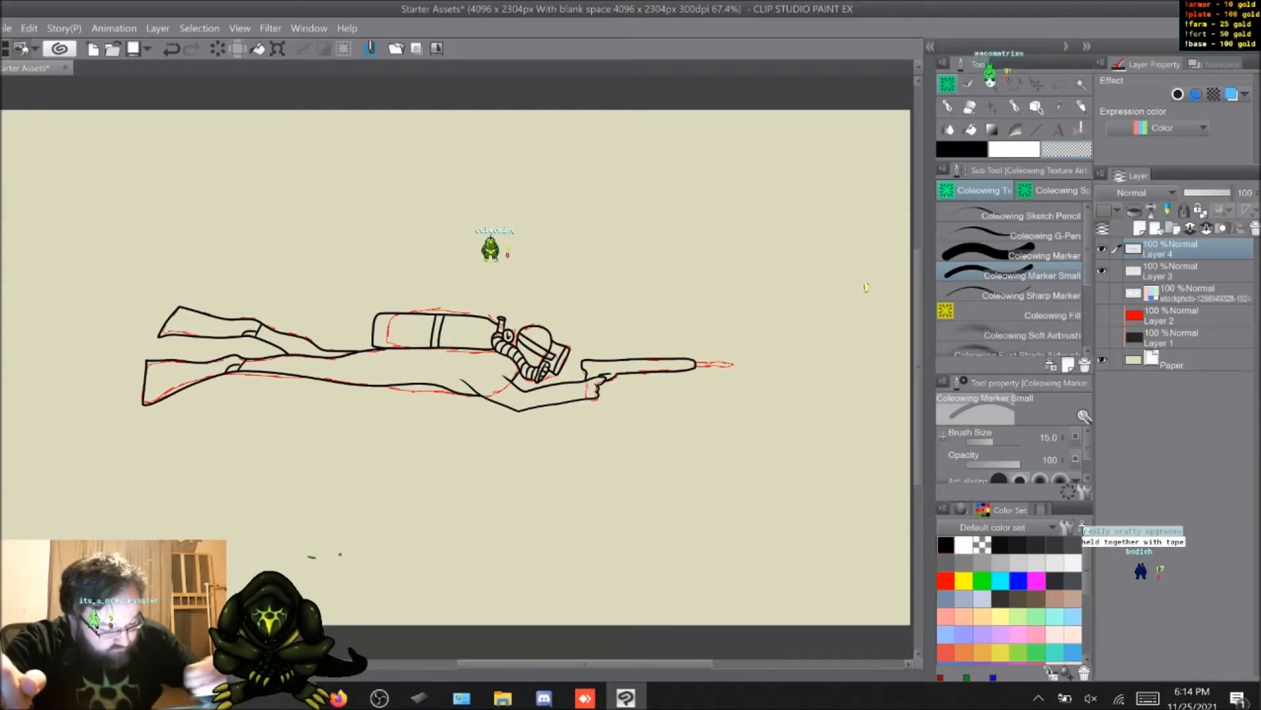
click(1029, 235)
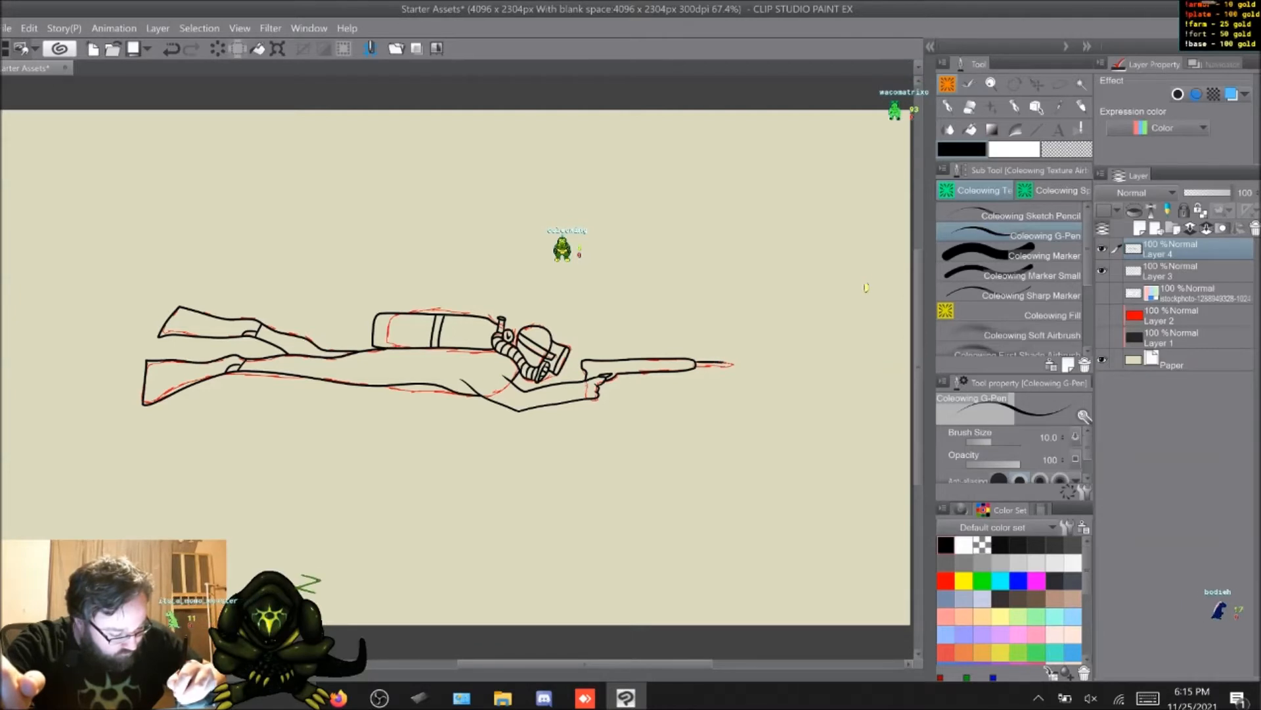
drag(698, 366, 737, 364)
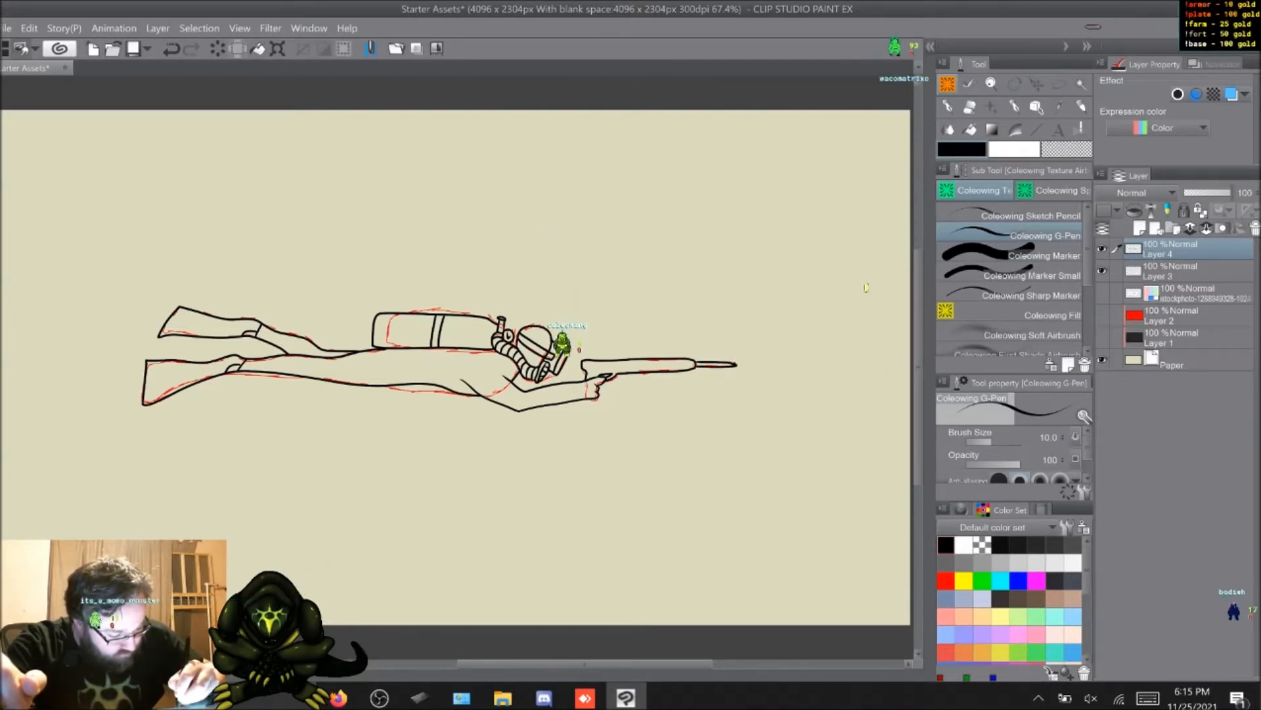
drag(736, 365, 729, 357)
key(ctrl+z)
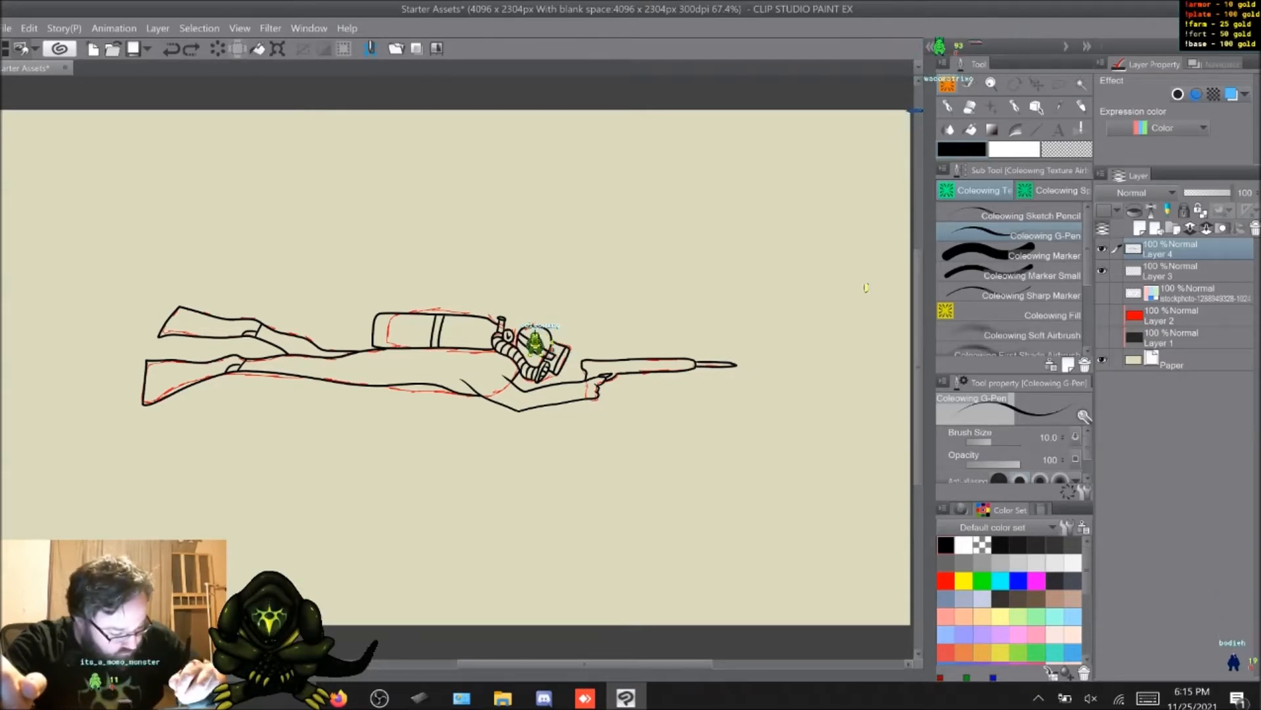
drag(736, 365, 720, 358)
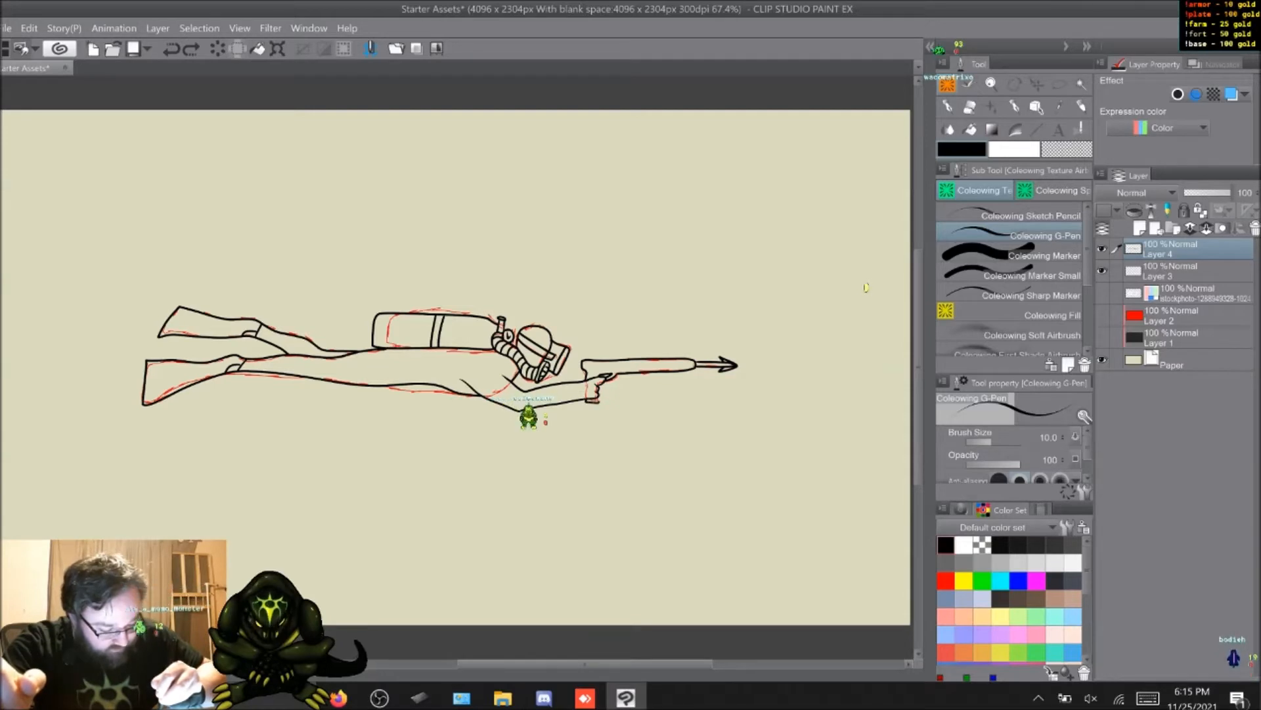
Step: Finish inking the trigger hand and speargun grip in black and hide the red sketch layer
drag(597, 395, 599, 402)
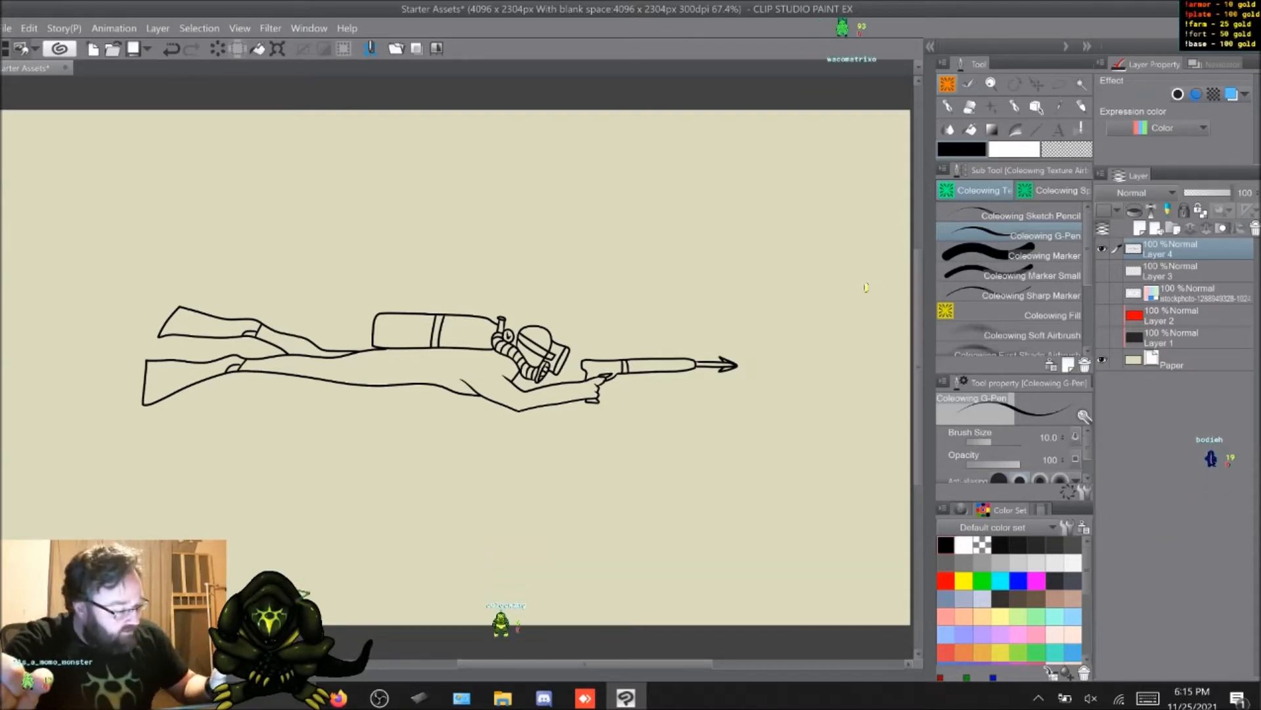
Step: Add a new layer beneath the ink line art and set the line art layer as the reference layer
click(1155, 228)
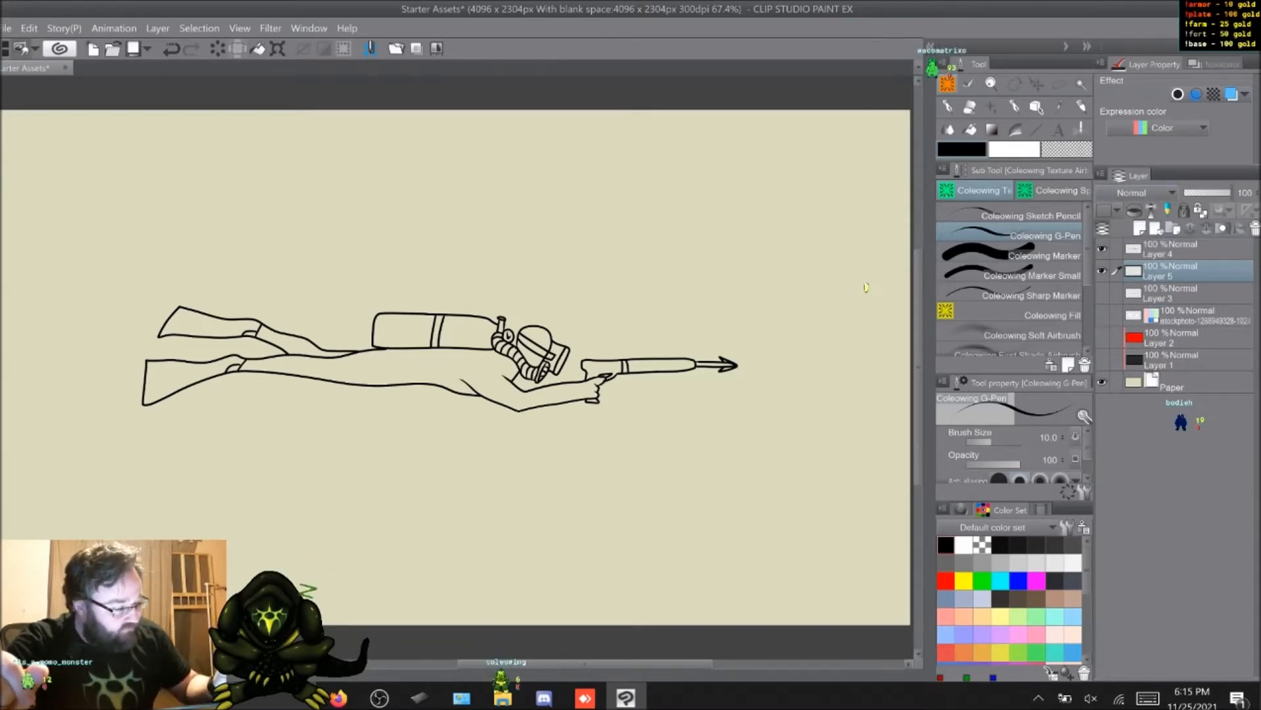
click(1182, 249)
click(1151, 211)
click(1182, 270)
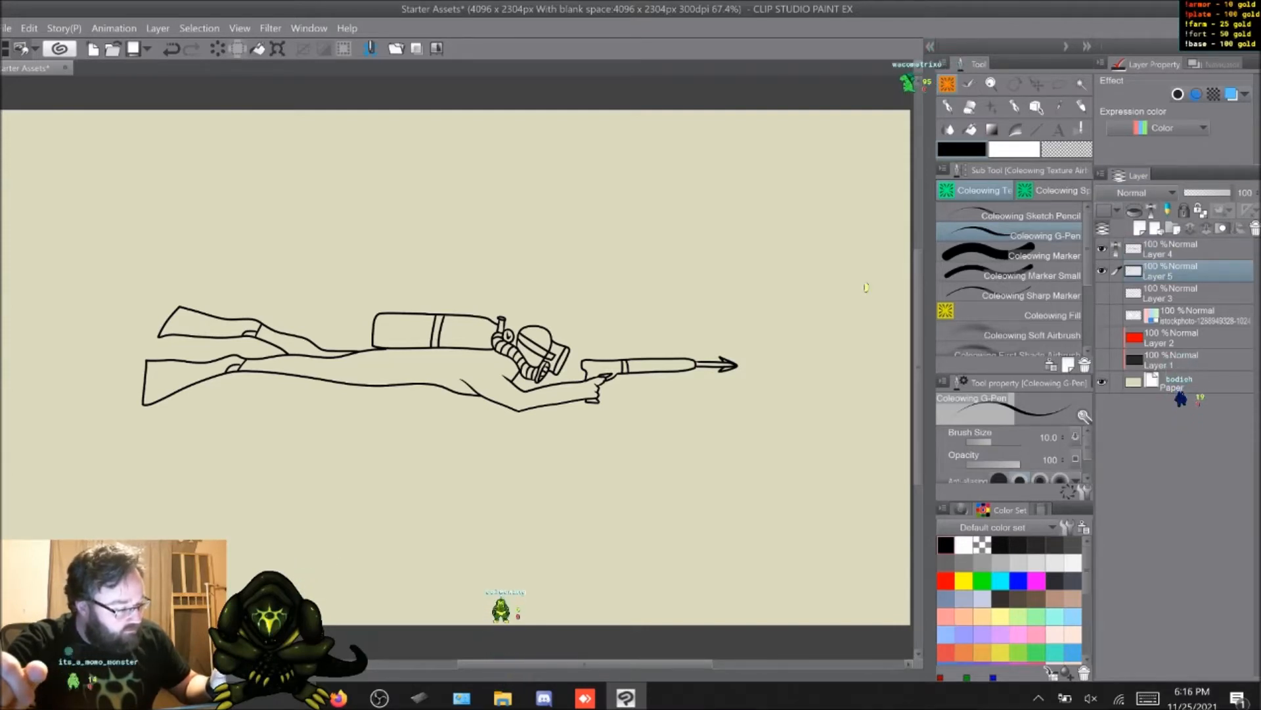
Step: Fill the whole diver and speargun silhouette with mid-grey by auto-selecting the outside for referred layers and inverting the selection
key(w)
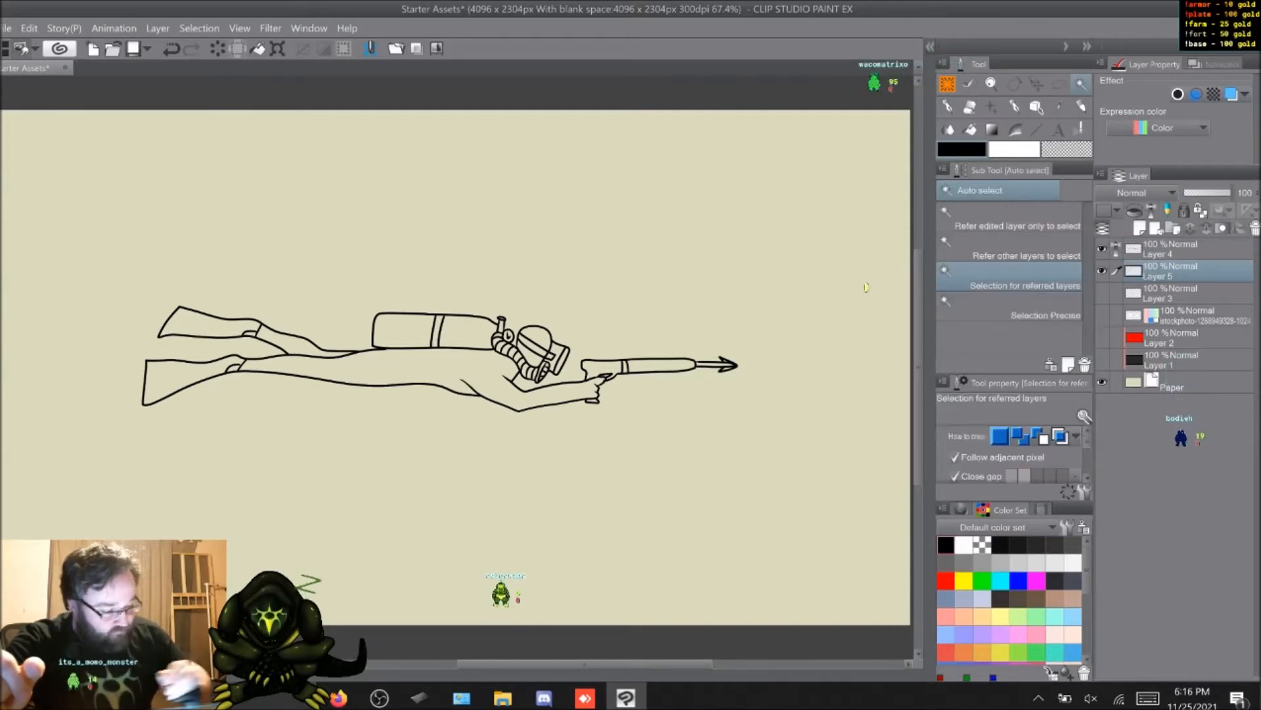
click(866, 287)
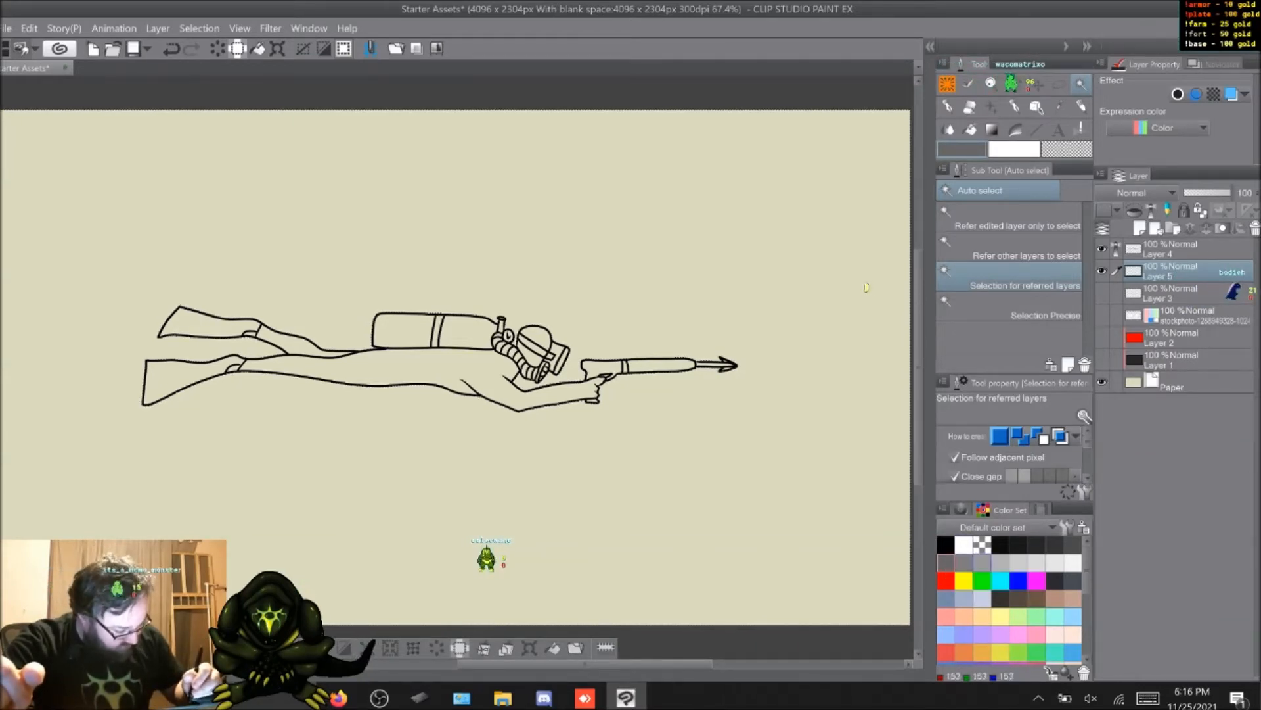
key(ctrl+shift+i)
key(alt+Delete)
key(ctrl+d)
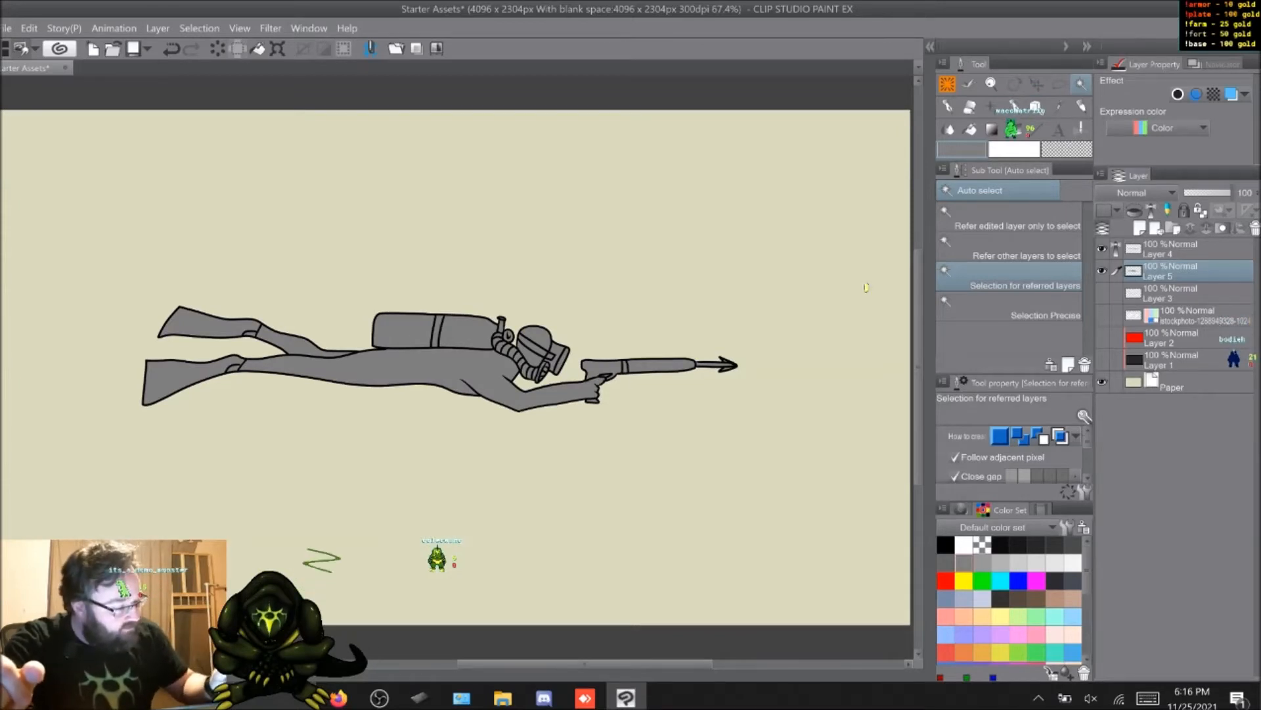
Step: Add a layer clipped to the grey fill and paint the wetsuit, hand and hood muted blue with the Coleowing Marker at size 31.8
key(ctrl+shift+n)
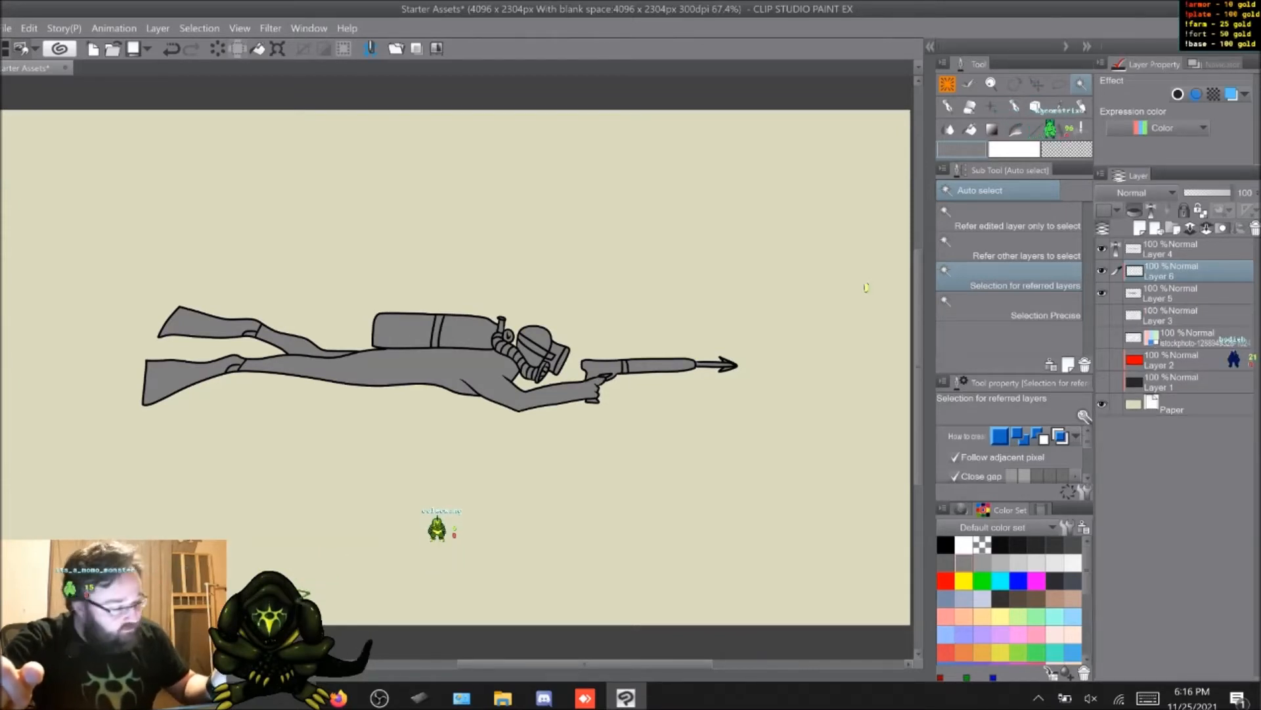
key(p)
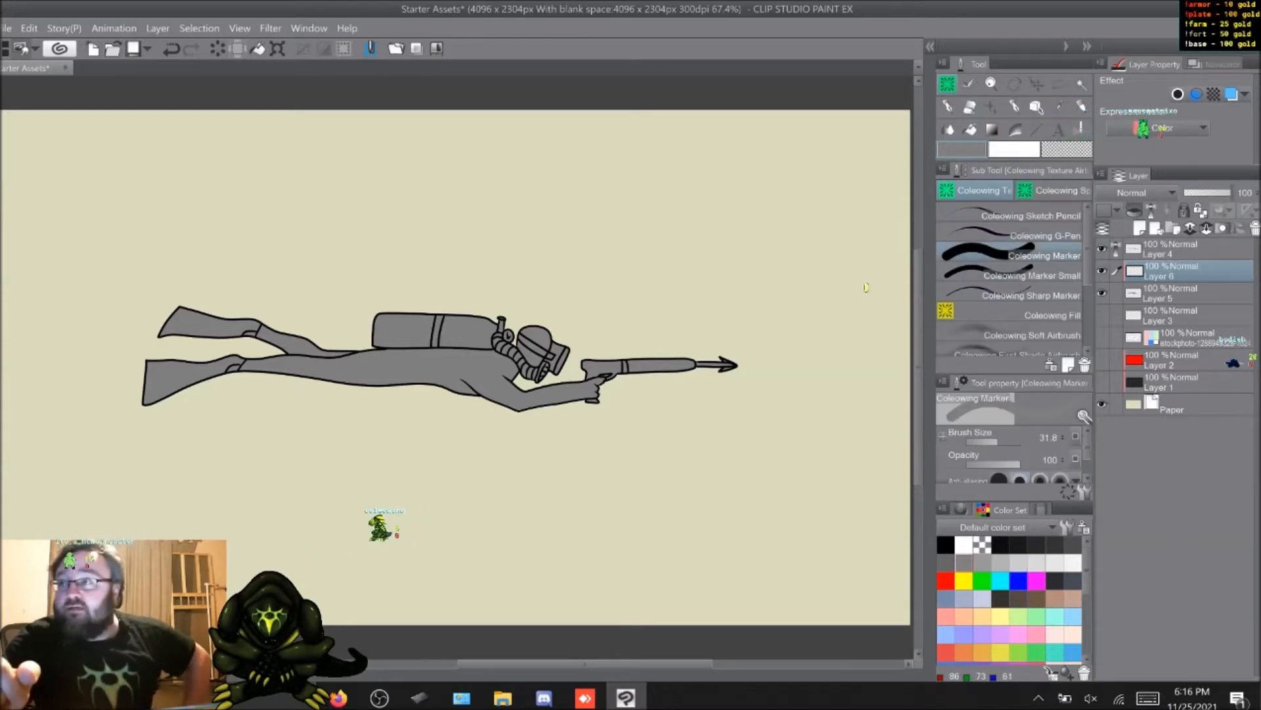
click(946, 599)
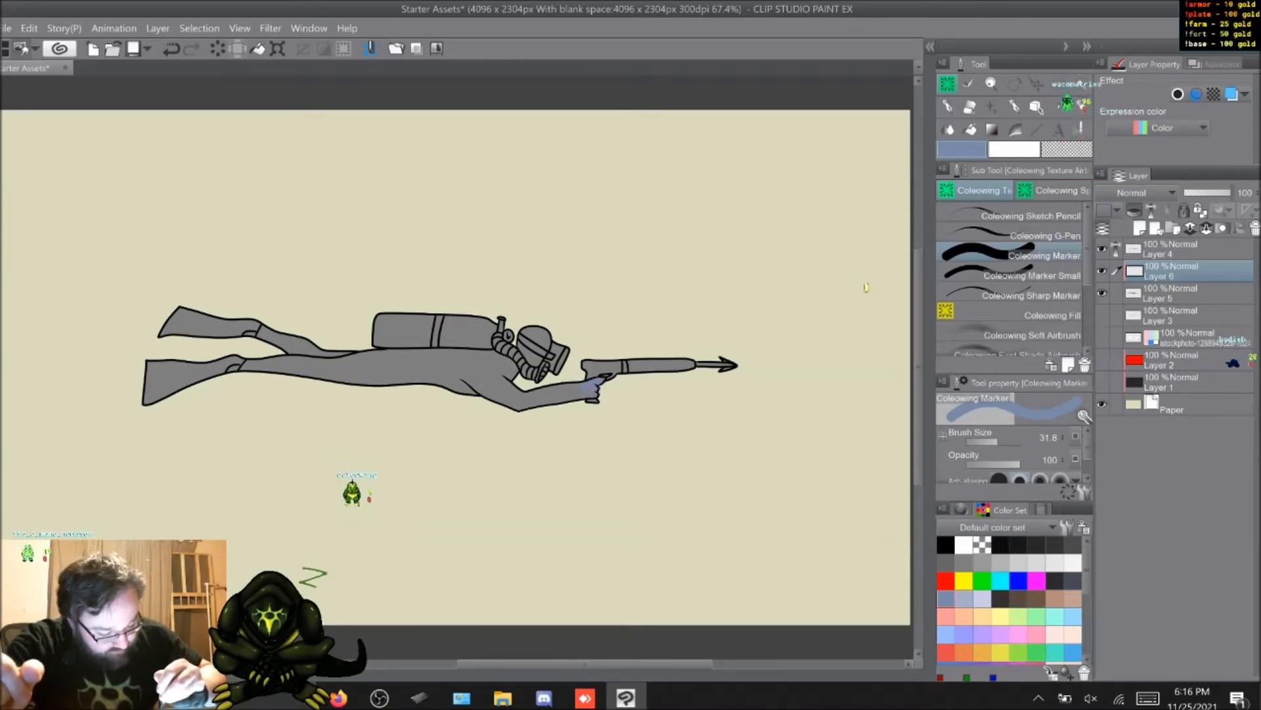
drag(586, 389, 534, 396)
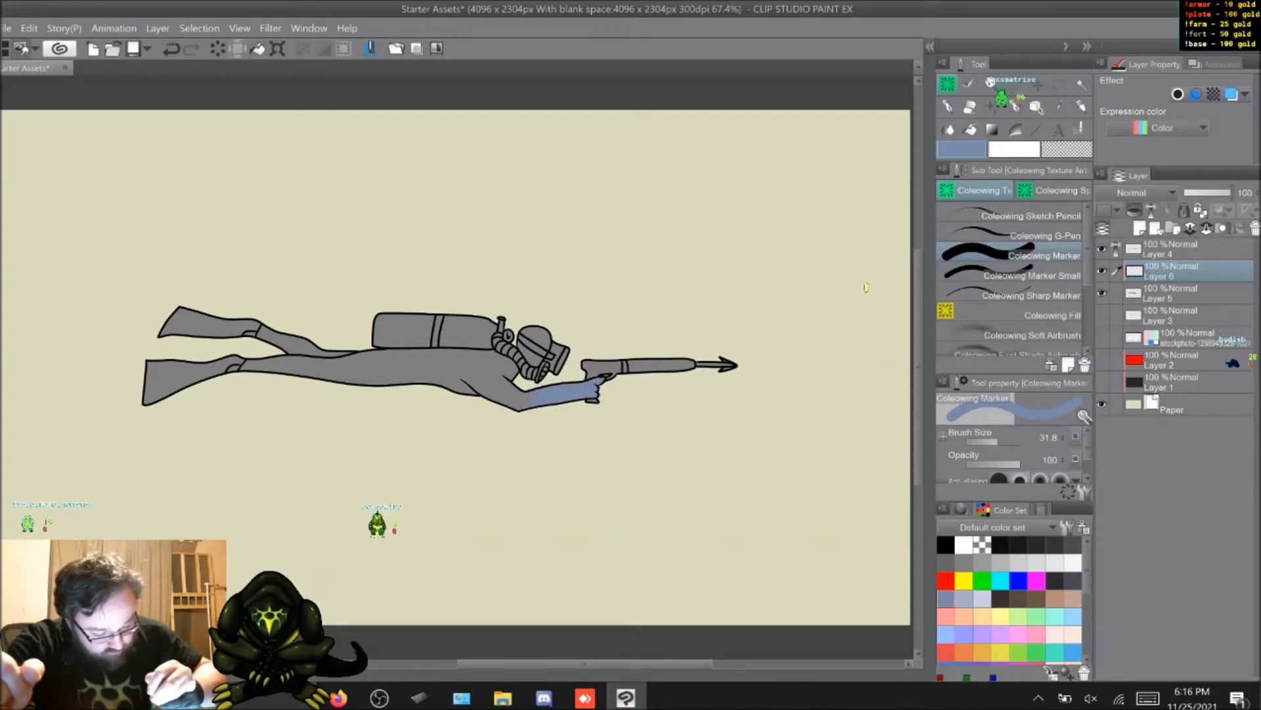
drag(508, 382, 456, 373)
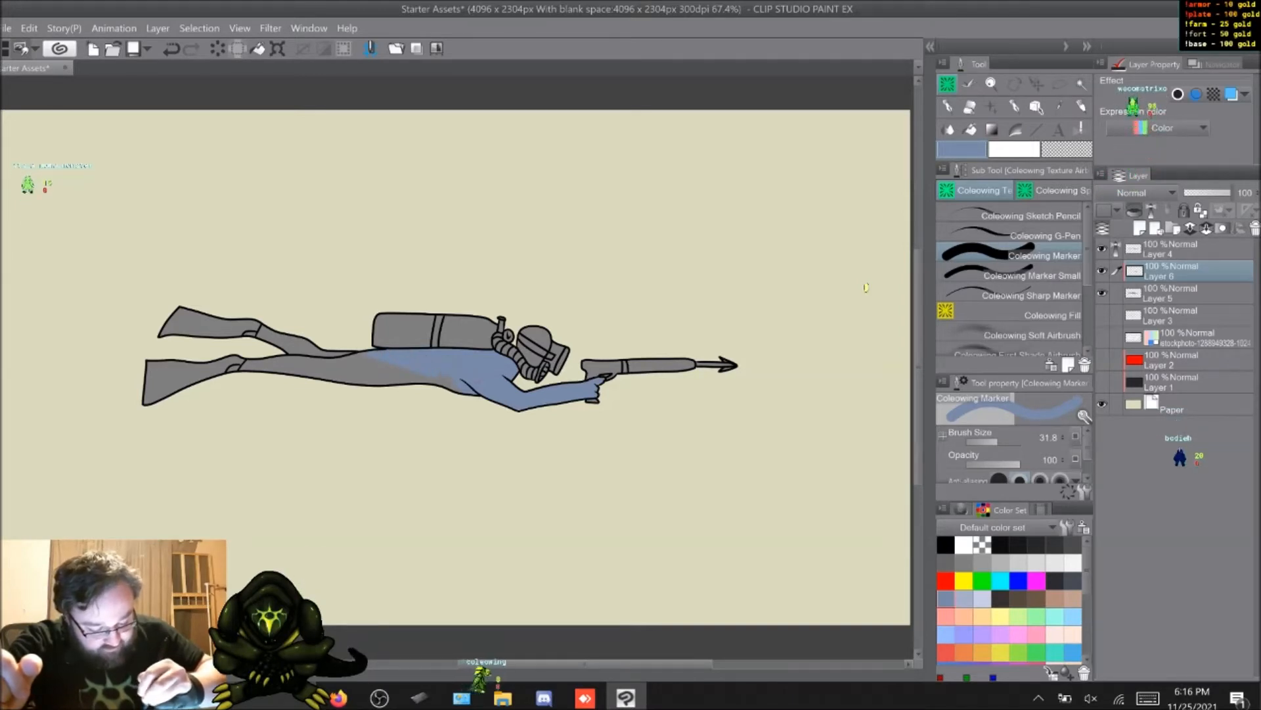
mouse_move(399, 394)
mouse_down()
mouse_move(360, 363)
mouse_move(342, 373)
mouse_up()
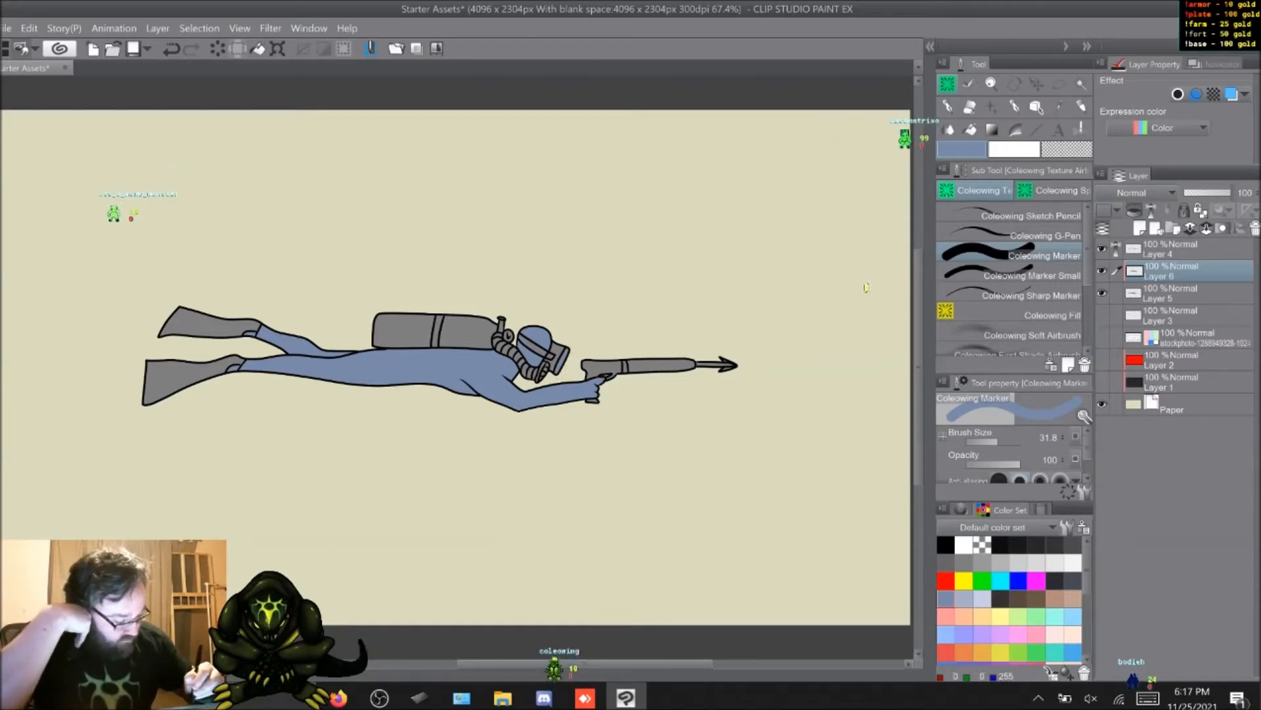
Step: Paint the diver's air tank green with the Coleowing Marker
drag(1087, 569, 1087, 605)
click(1036, 627)
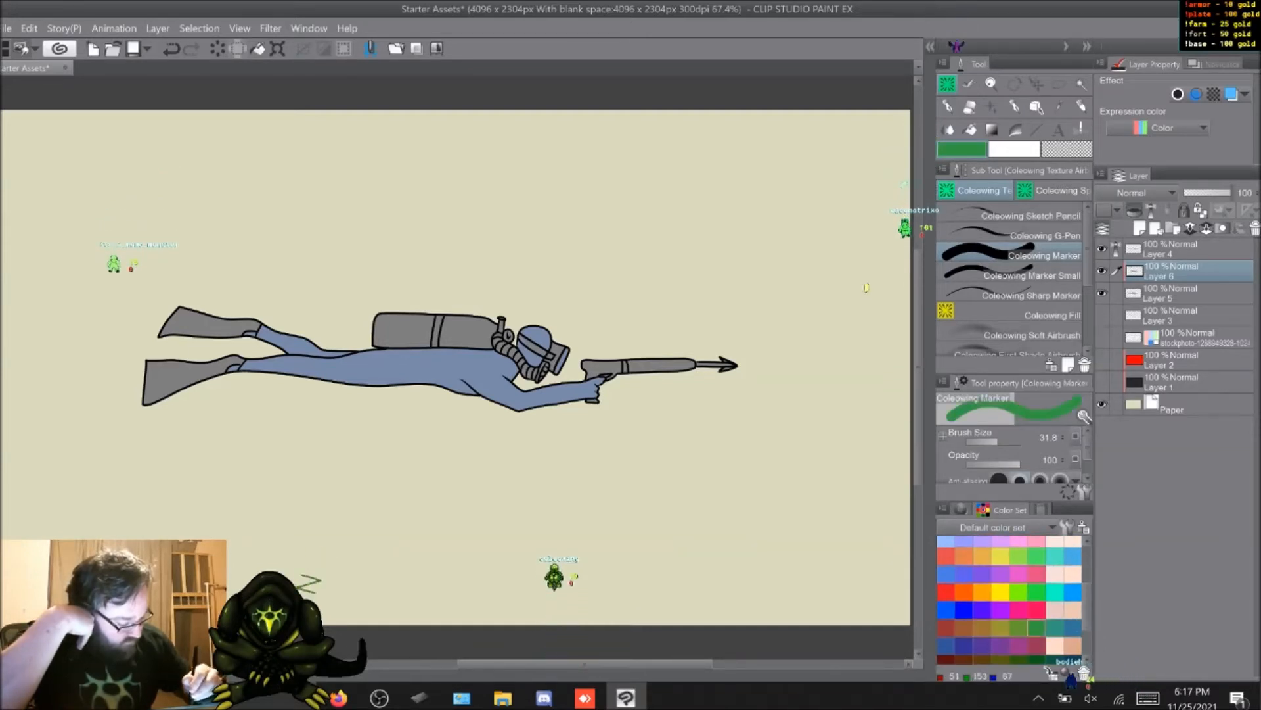
drag(483, 322, 489, 326)
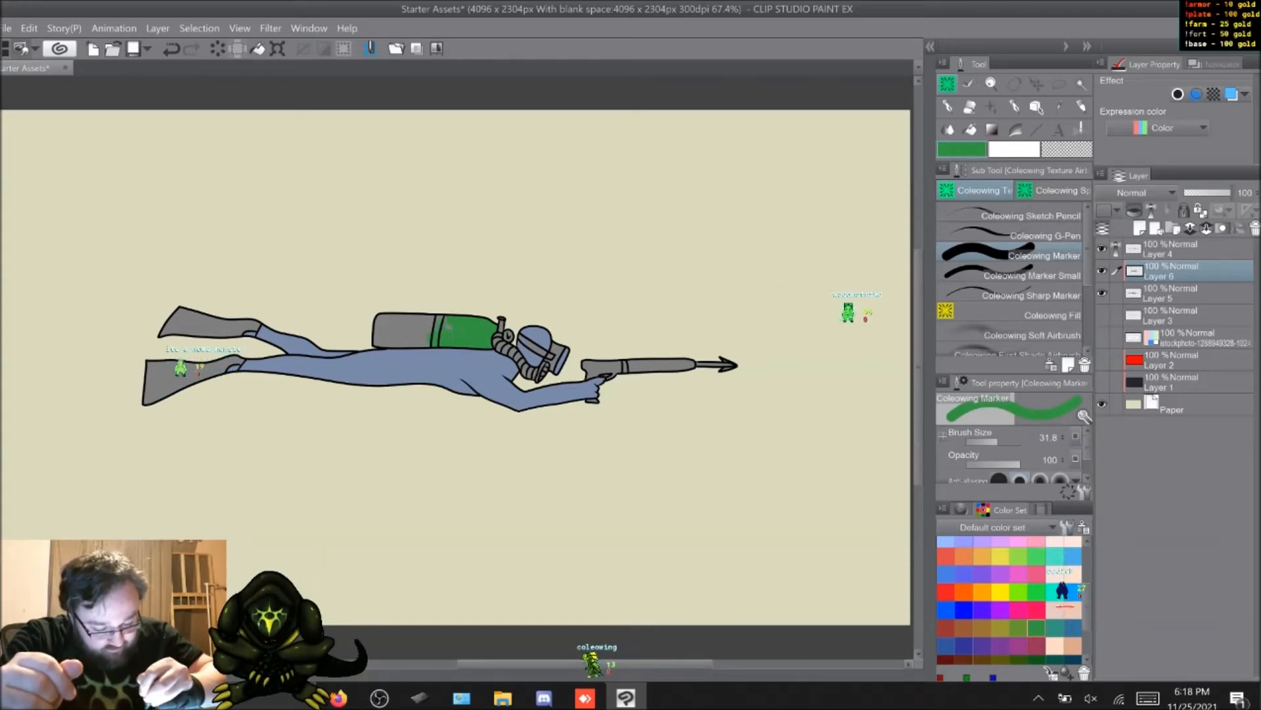
drag(420, 320, 387, 330)
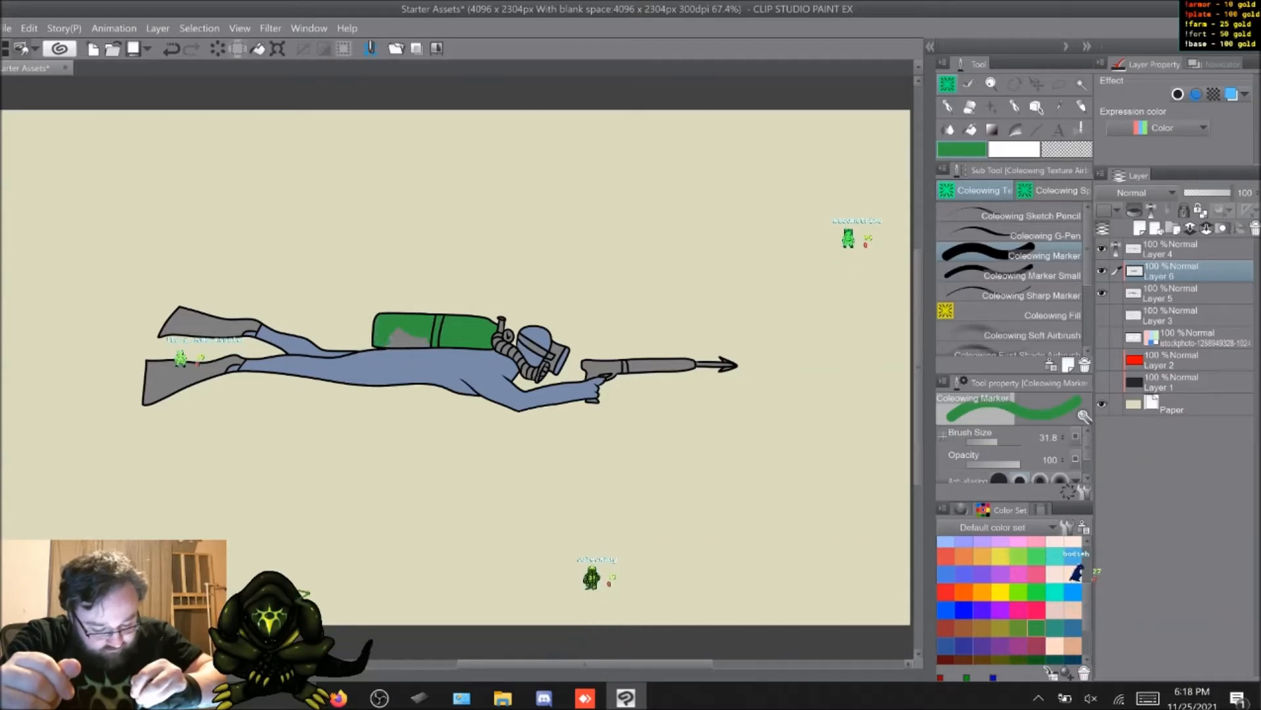
drag(393, 335, 426, 343)
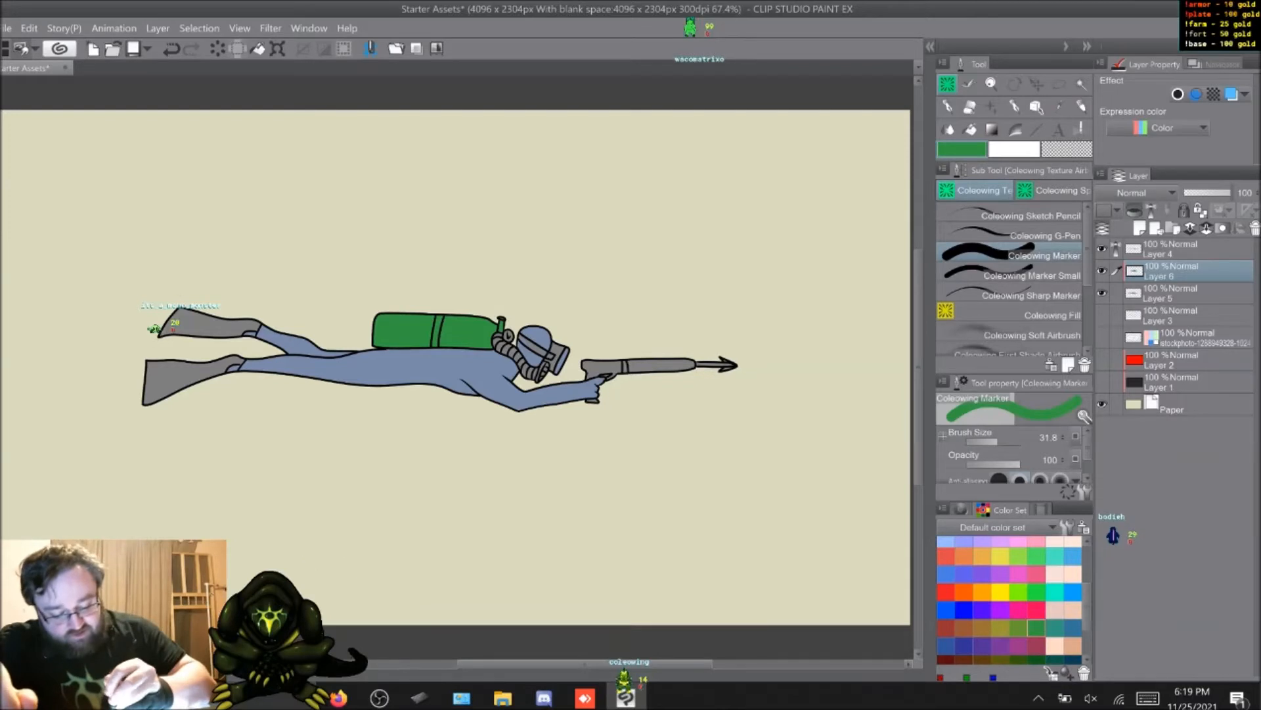
Step: Paint both swim fins in the same green as the air tank
drag(183, 312, 148, 399)
drag(167, 363, 159, 396)
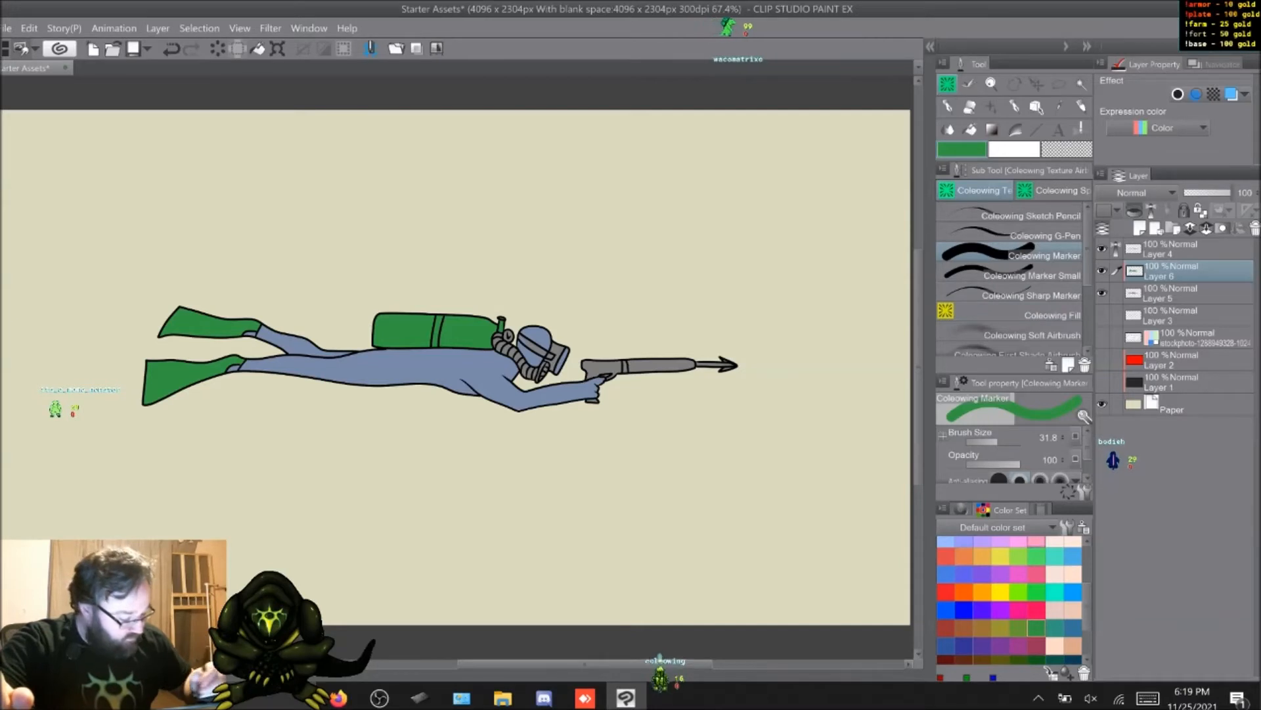
drag(303, 557, 336, 575)
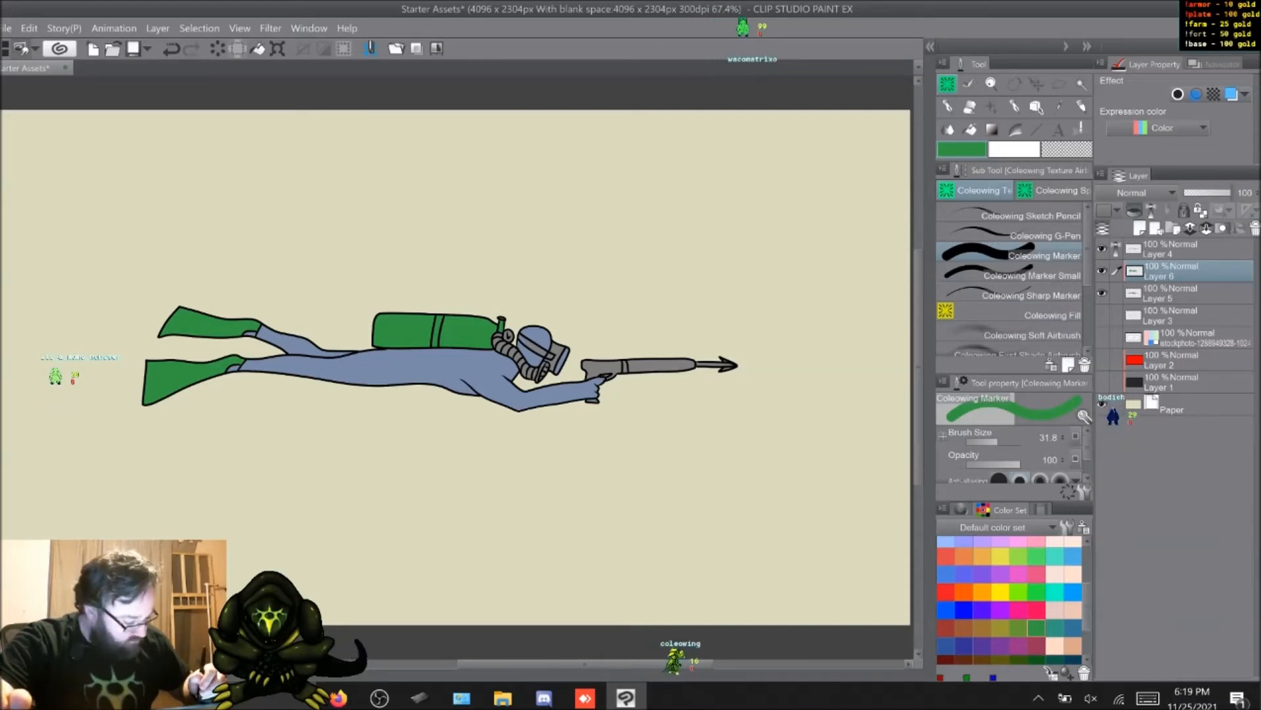
Step: Paint the breathing hose and mask frame dark slate grey and the gauge light grey, using the Coleowing Marker Small for fine areas
scroll(1010, 599, up, 3)
click(1072, 581)
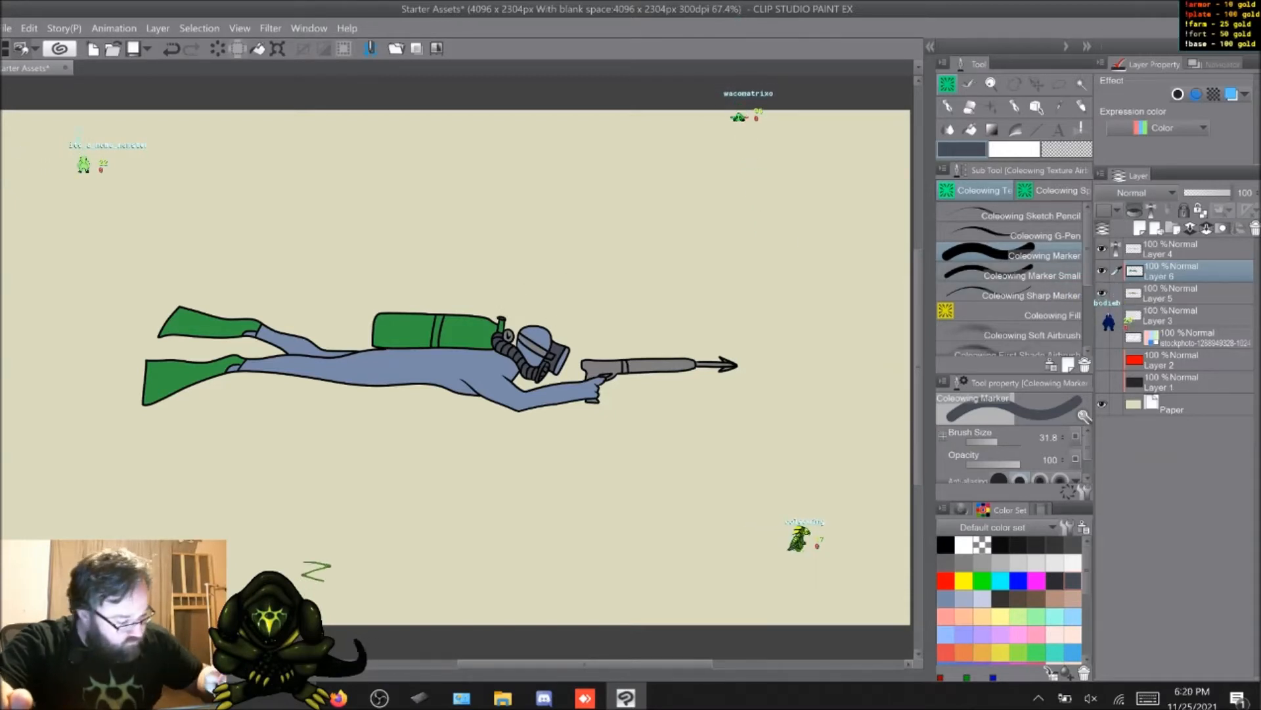
click(1015, 273)
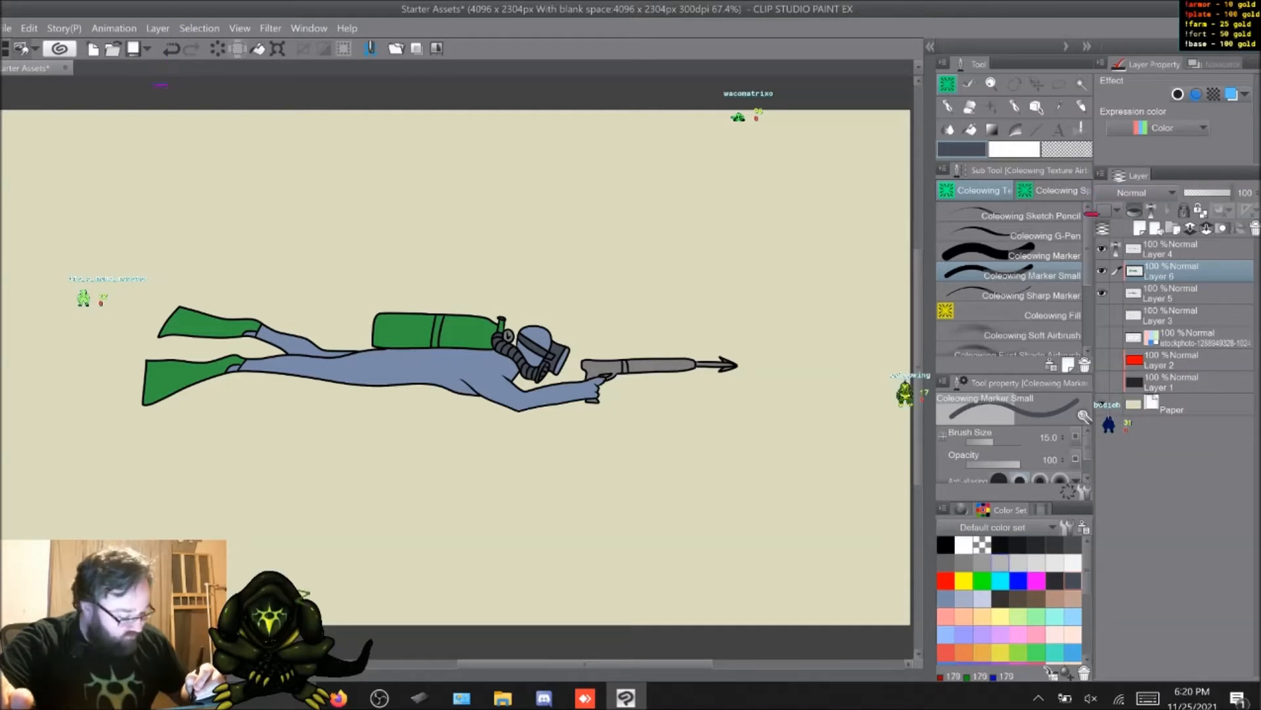
click(983, 563)
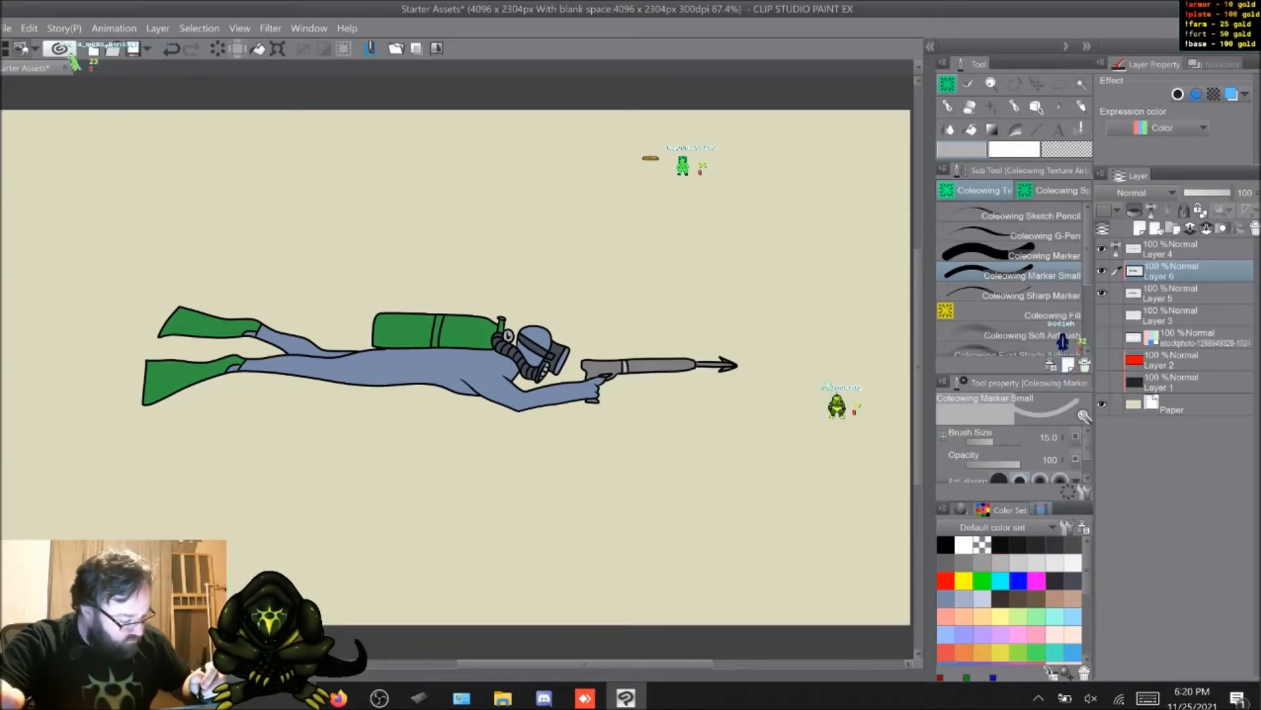
Step: Paint the speargun's barrel and grip with the green from the color history using the Coleowing Marker
click(1041, 509)
click(983, 528)
click(1025, 255)
drag(686, 361, 689, 362)
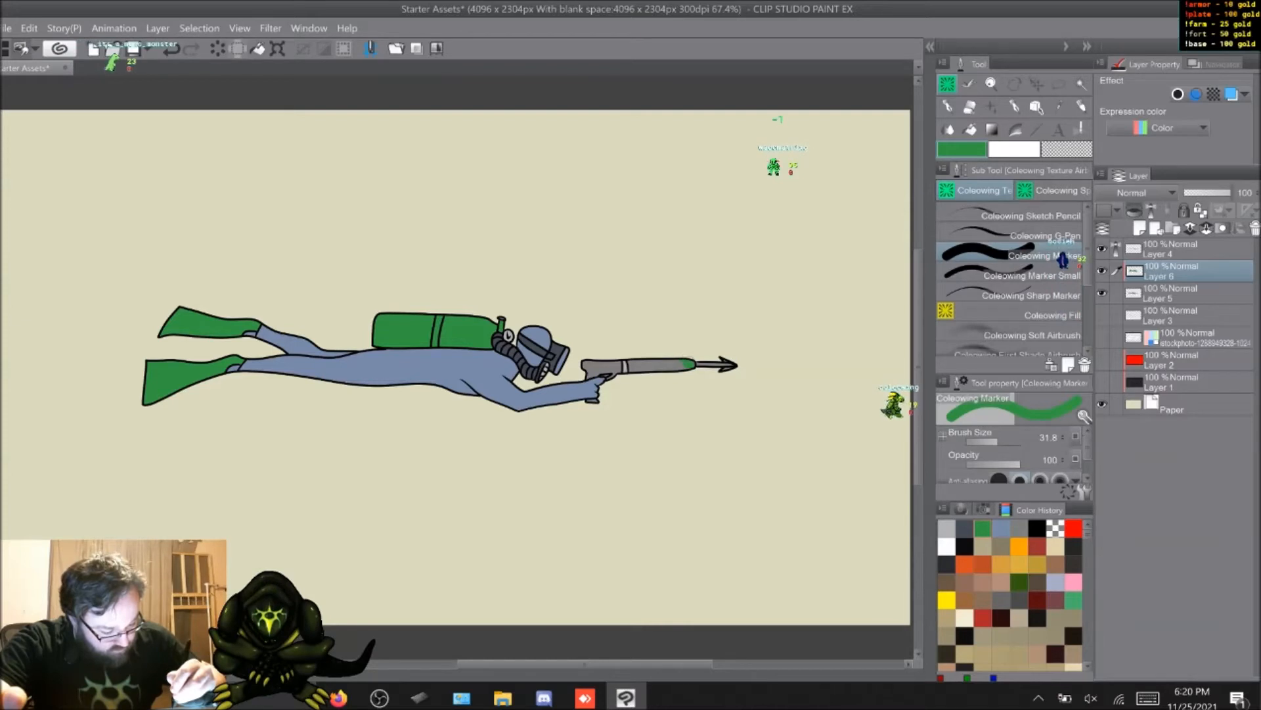
drag(306, 551, 332, 571)
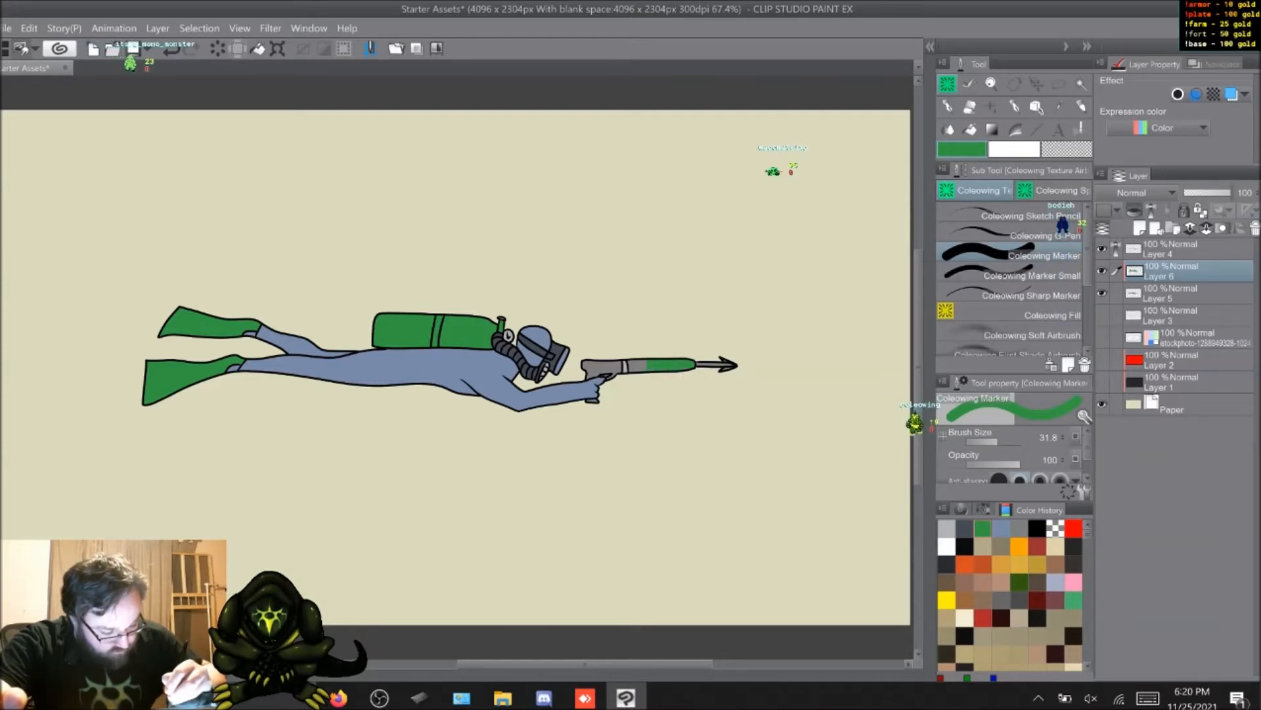
drag(636, 363, 631, 368)
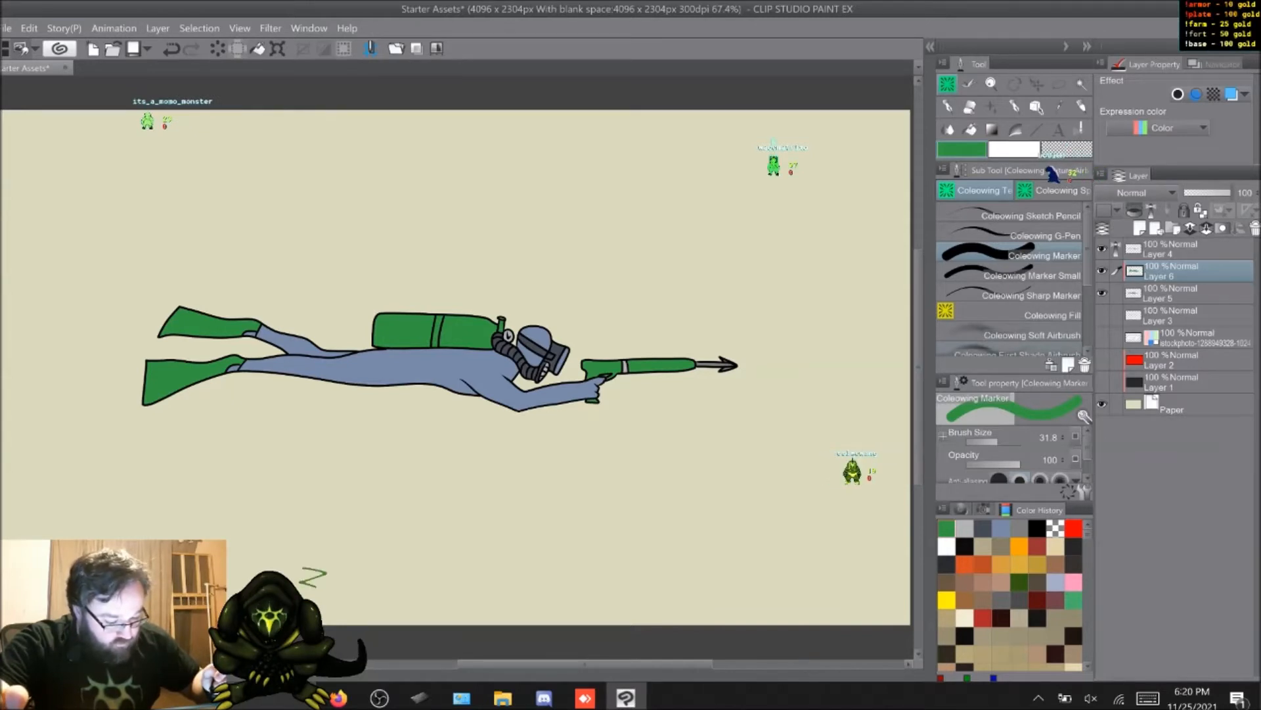
Step: Paint the bands on the air tank and speargun barrel dark slate grey with the Coleowing Marker Small
click(983, 528)
click(1014, 274)
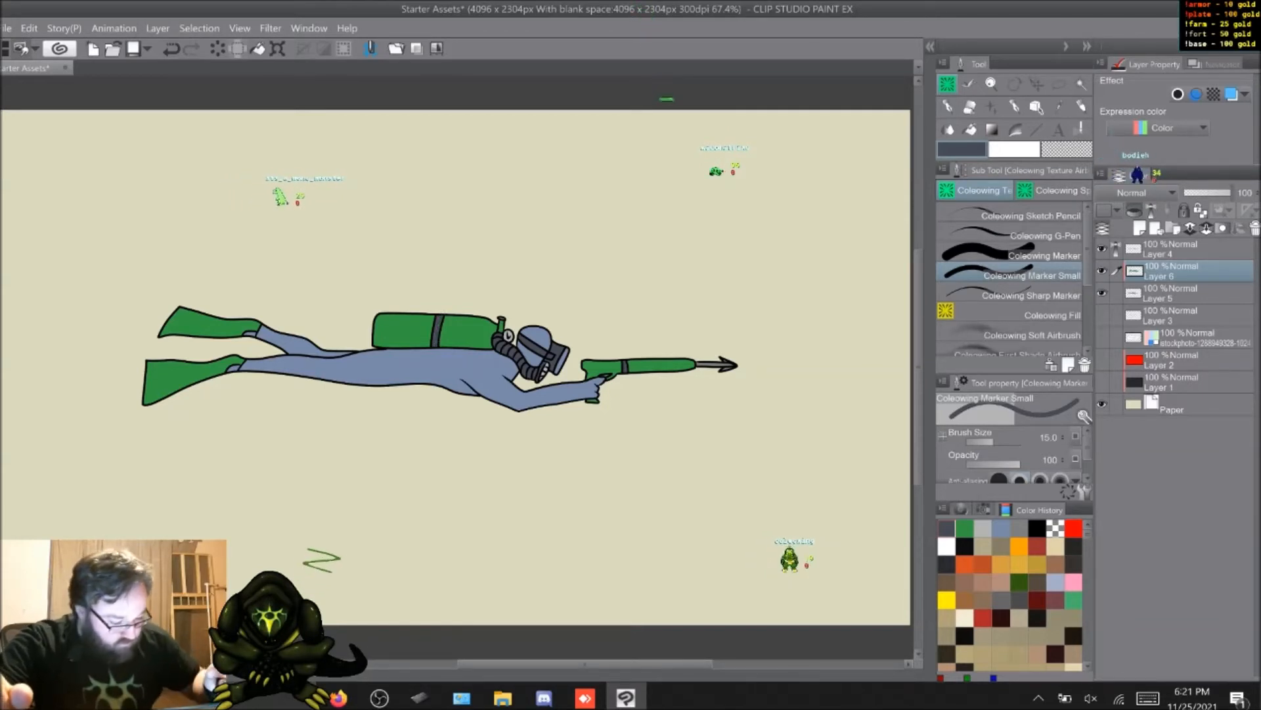
Step: Clean stray grey base fill from the gaps around the trigger and fingers using the Coleowing Sharp Marker with transparent color
click(1183, 293)
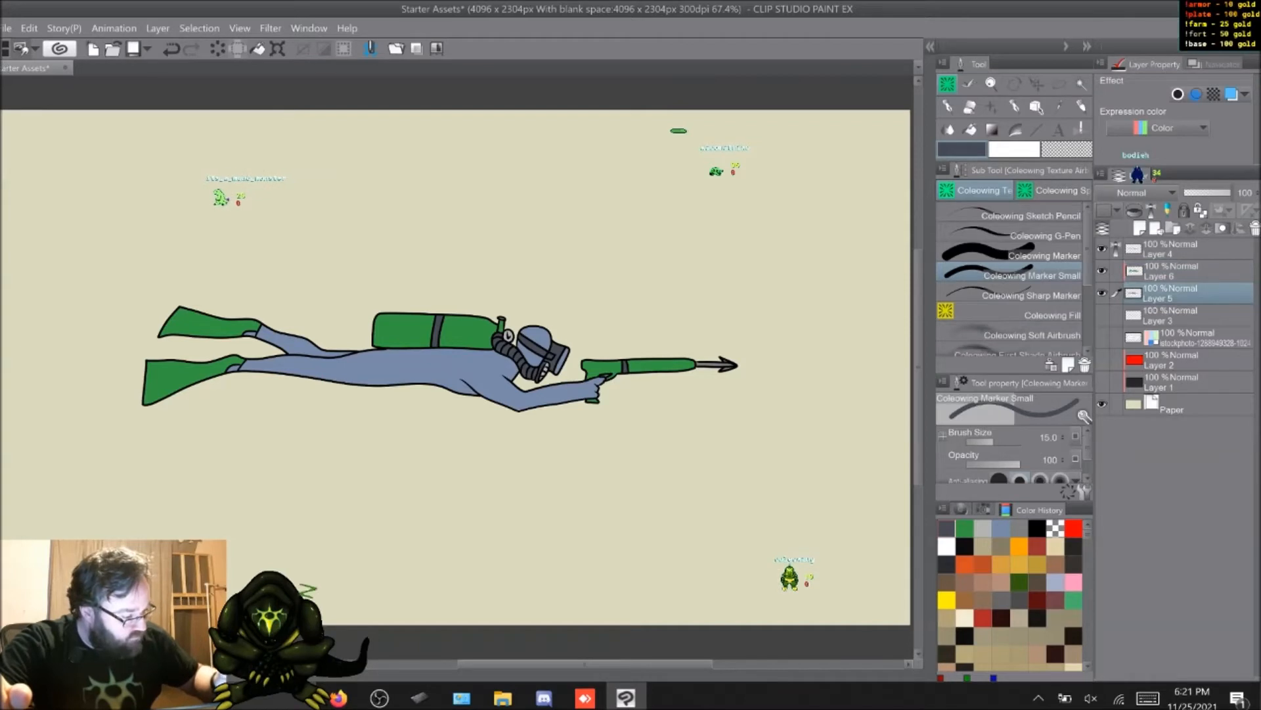
click(1030, 295)
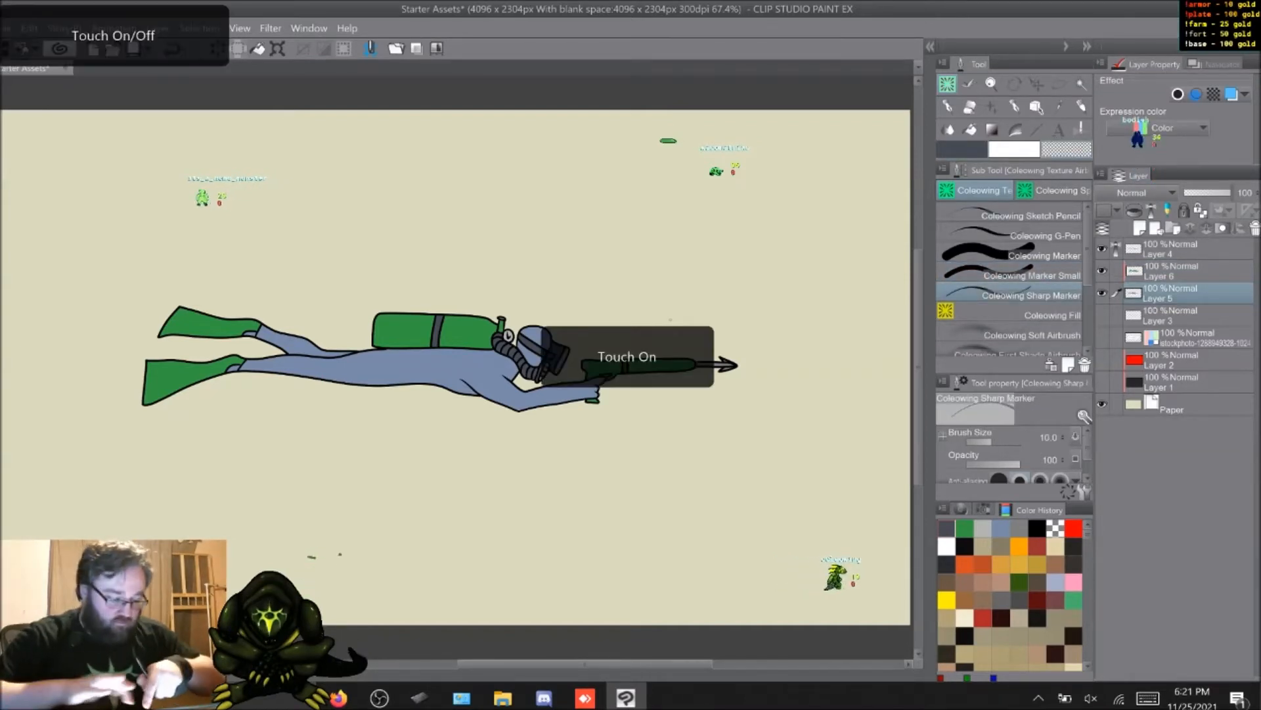
scroll(502, 509, up, 5)
middle_drag(559, 172, 361, 564)
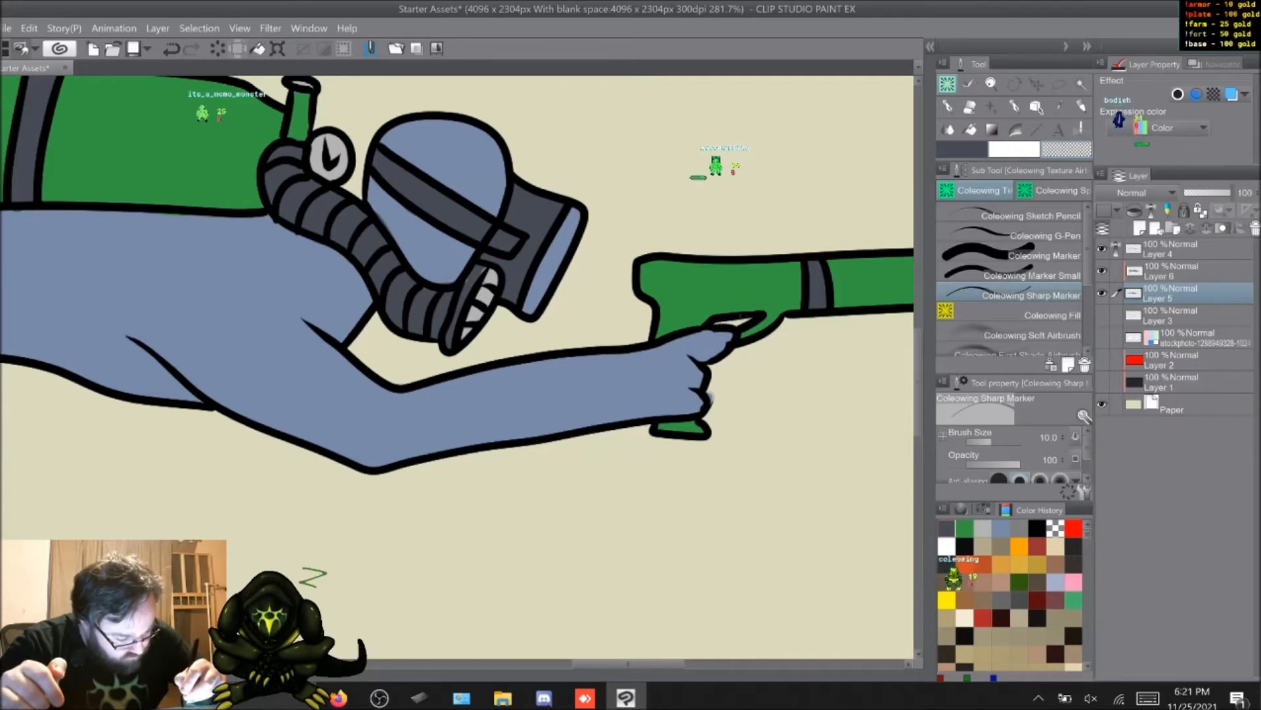
drag(741, 316, 755, 319)
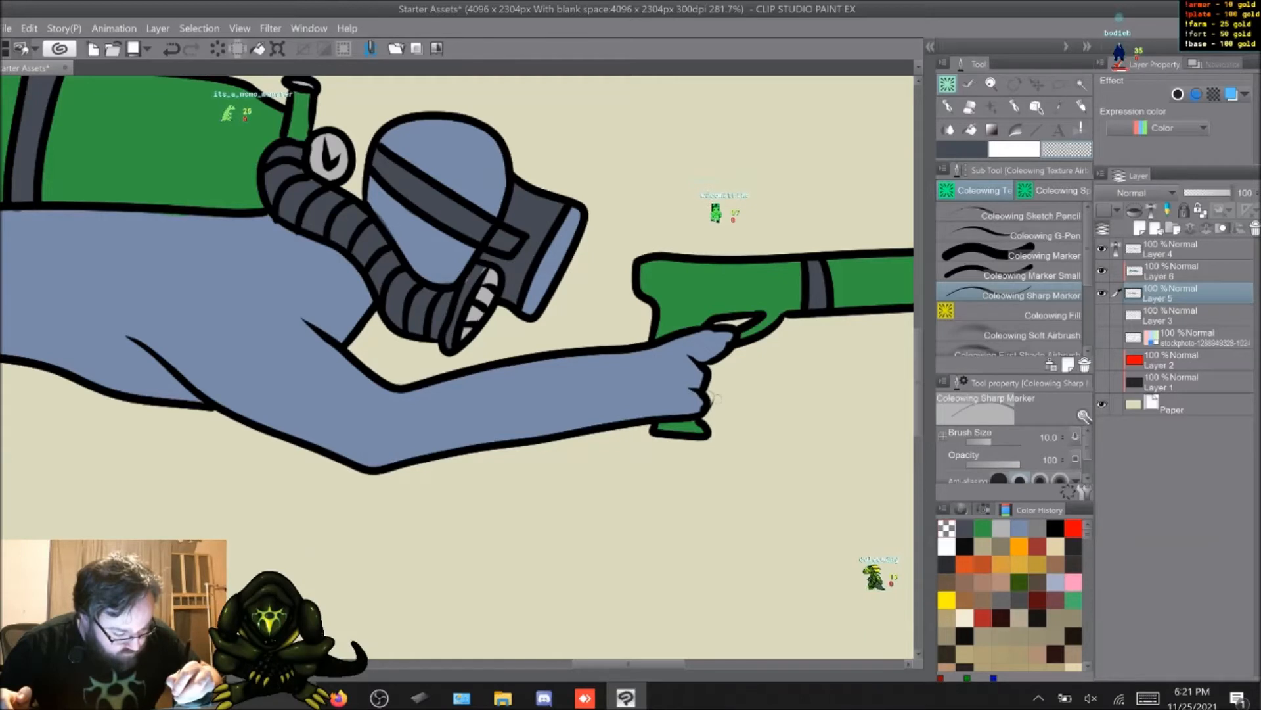
key(alt+bracketright)
key(alt+bracketright)
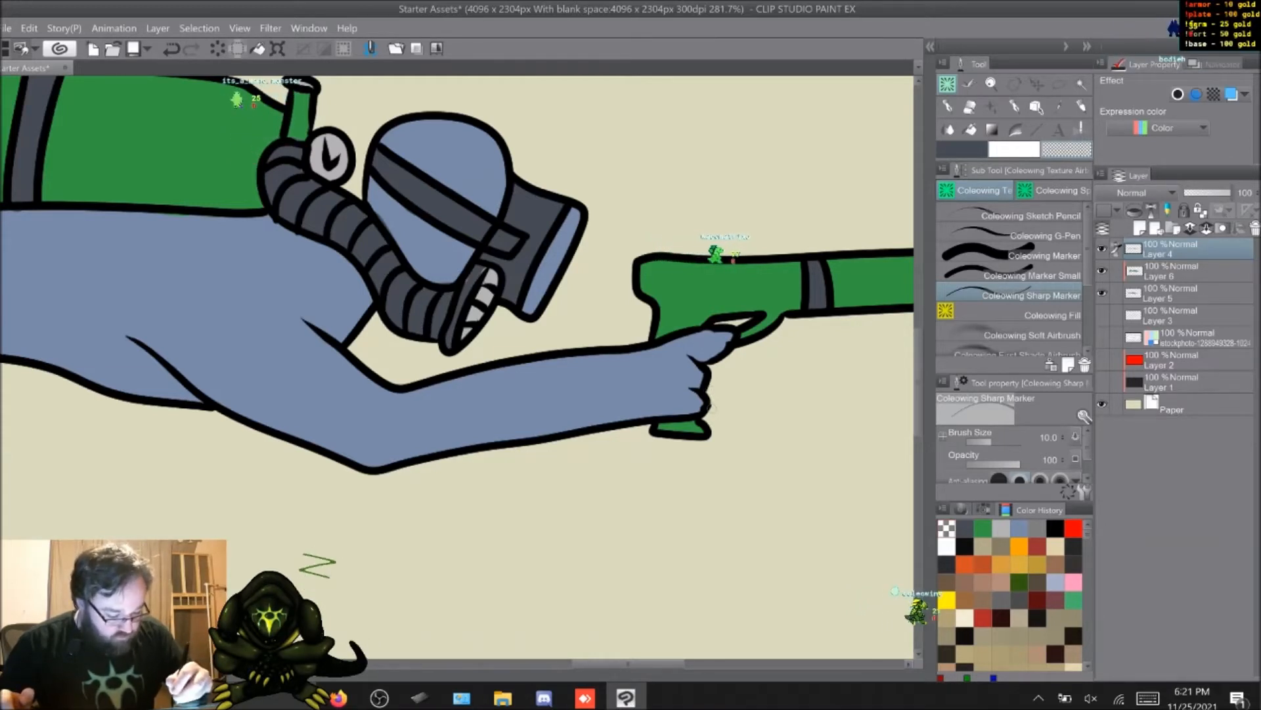
Step: Look over the flat colors along the whole diver, from the fins to the speargun tip
drag(628, 664, 676, 664)
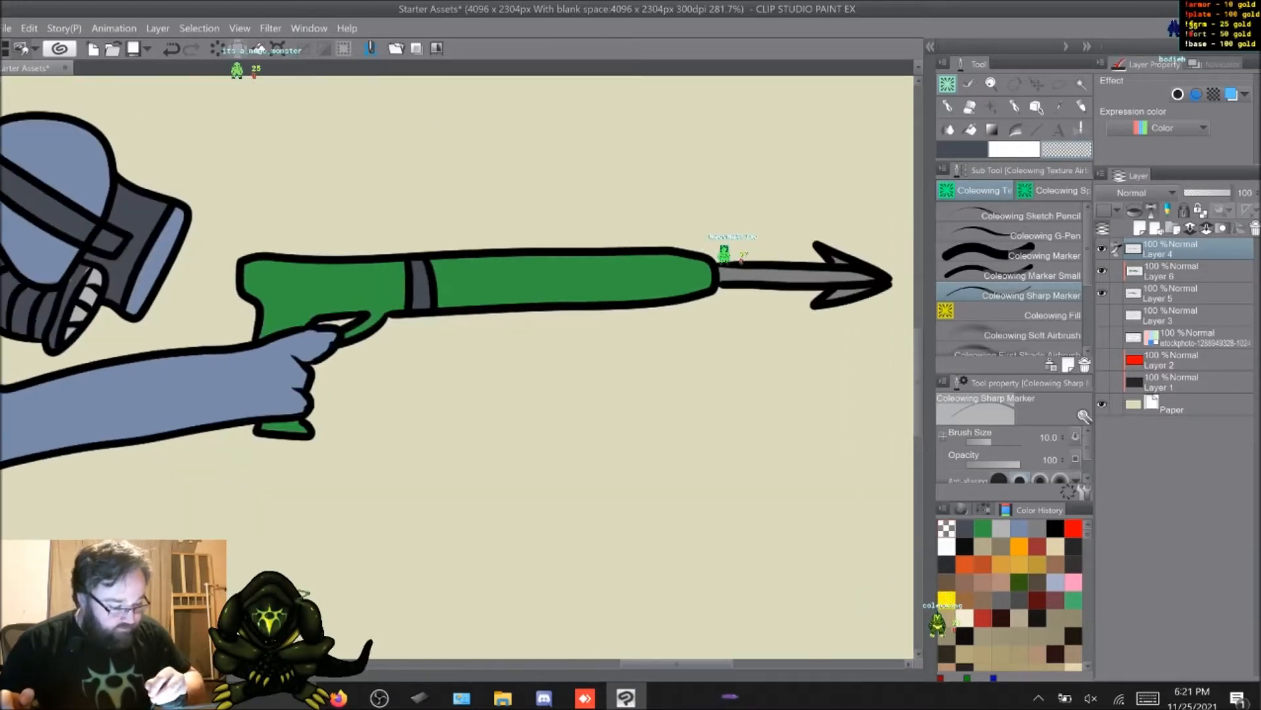
scroll(457, 367, left, 8)
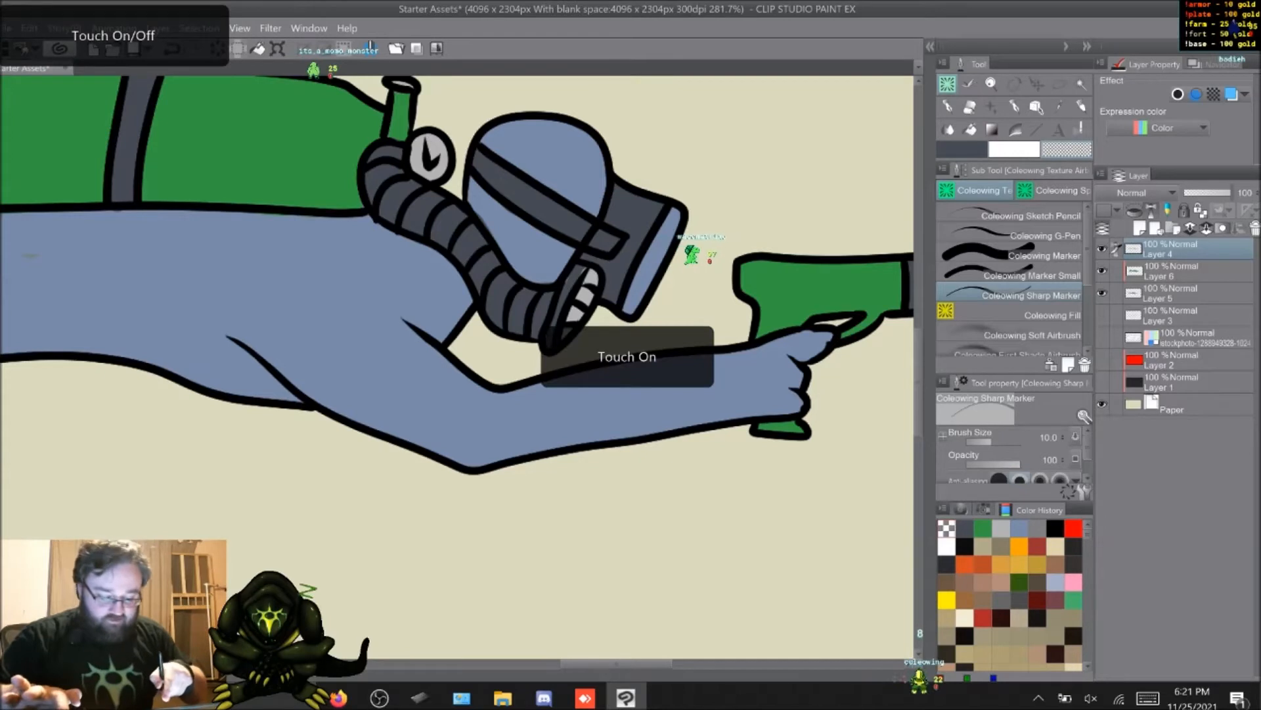
scroll(457, 366, down, 5)
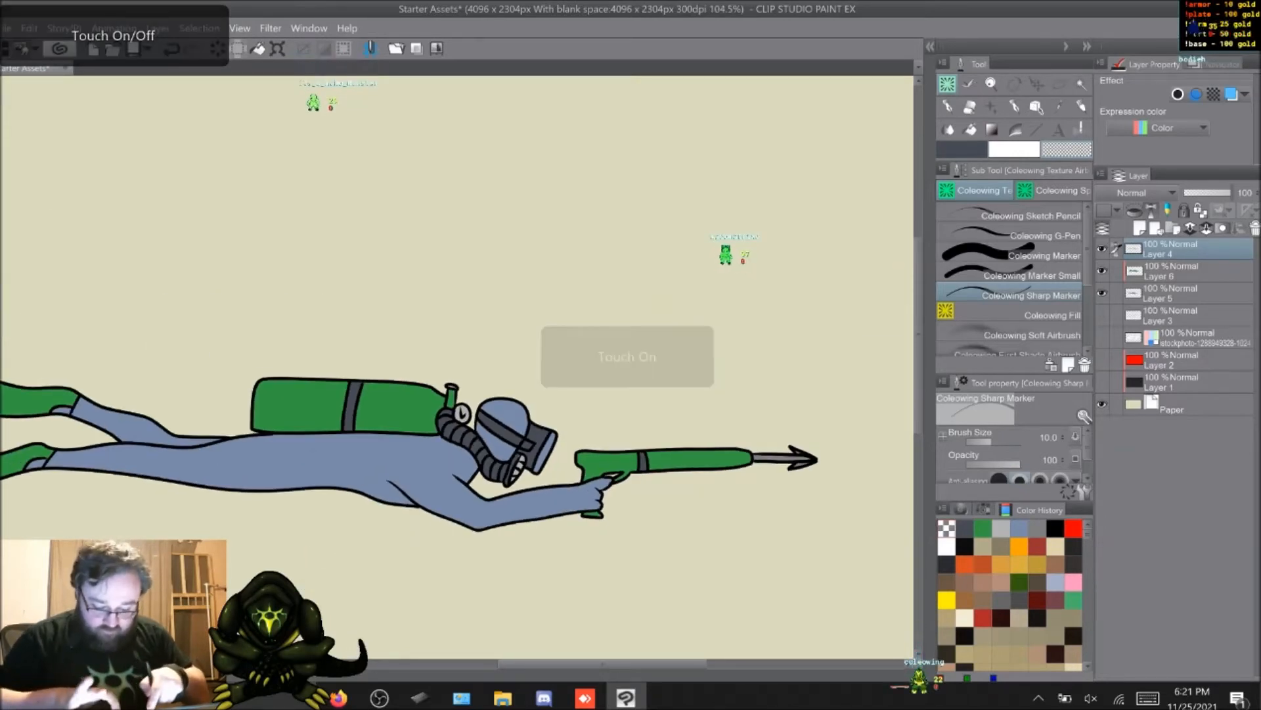
scroll(457, 367, left, 2)
click(1019, 528)
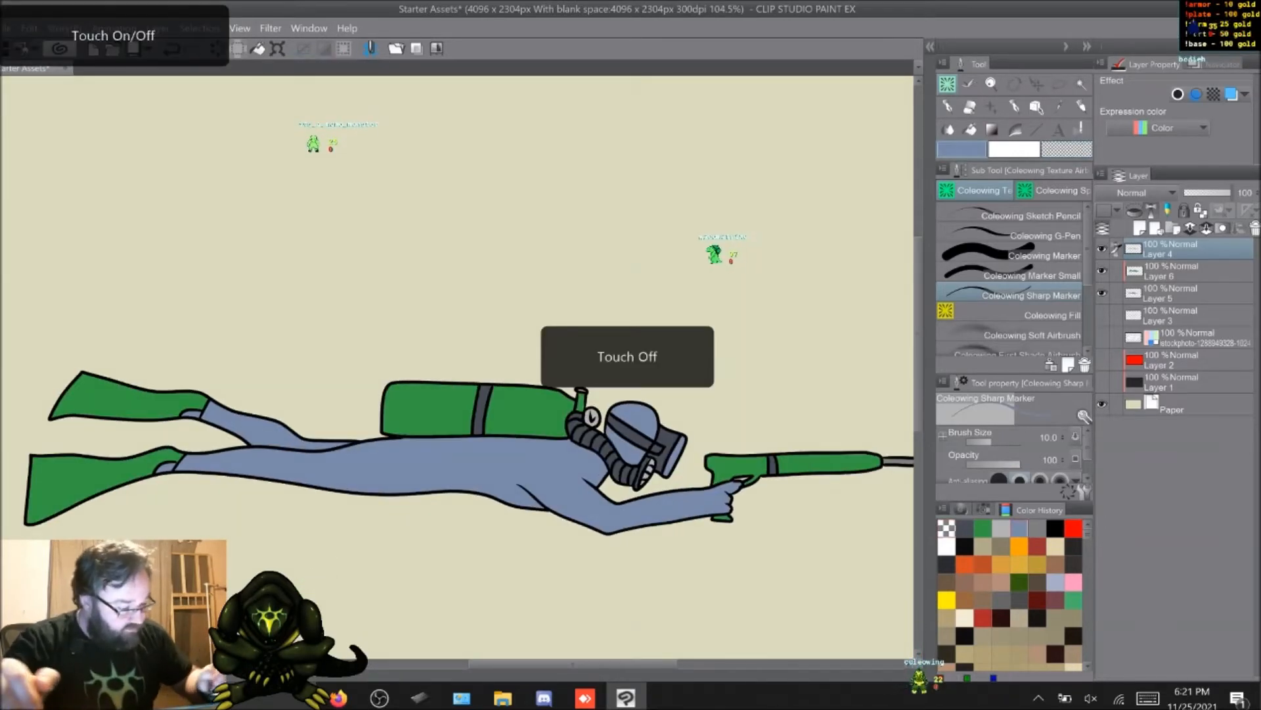
click(1011, 255)
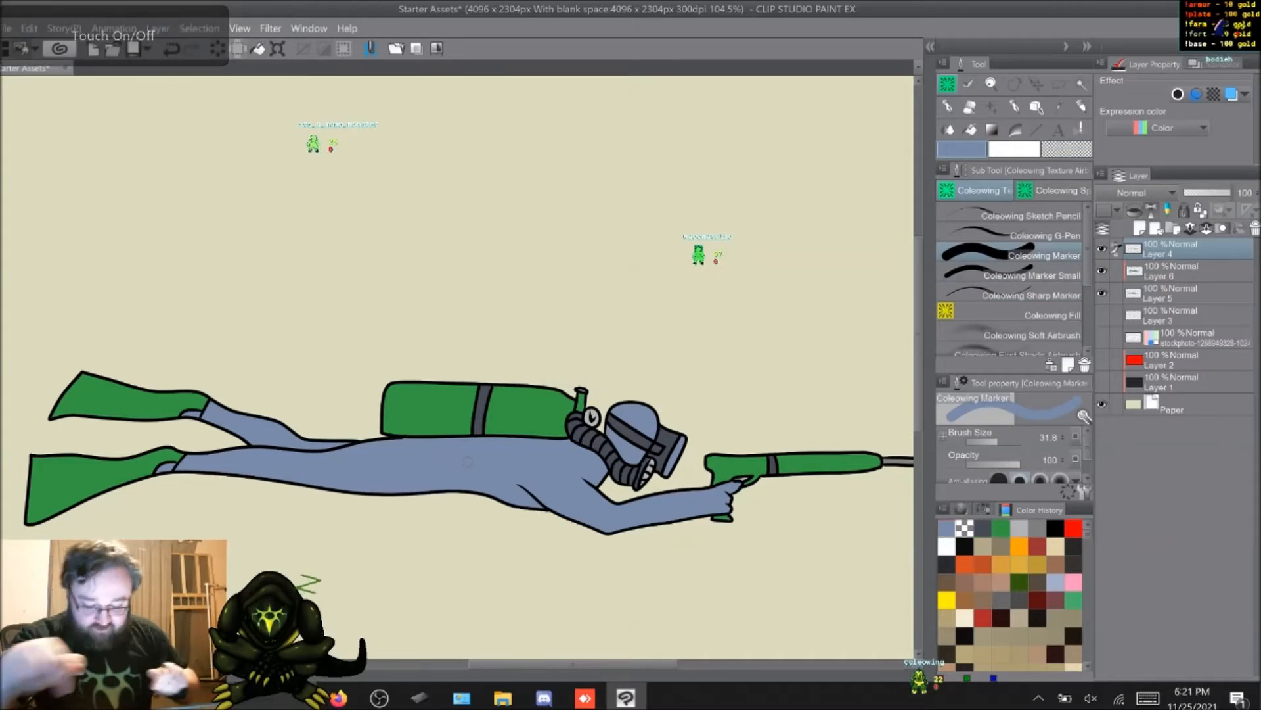
scroll(468, 462, down, 2)
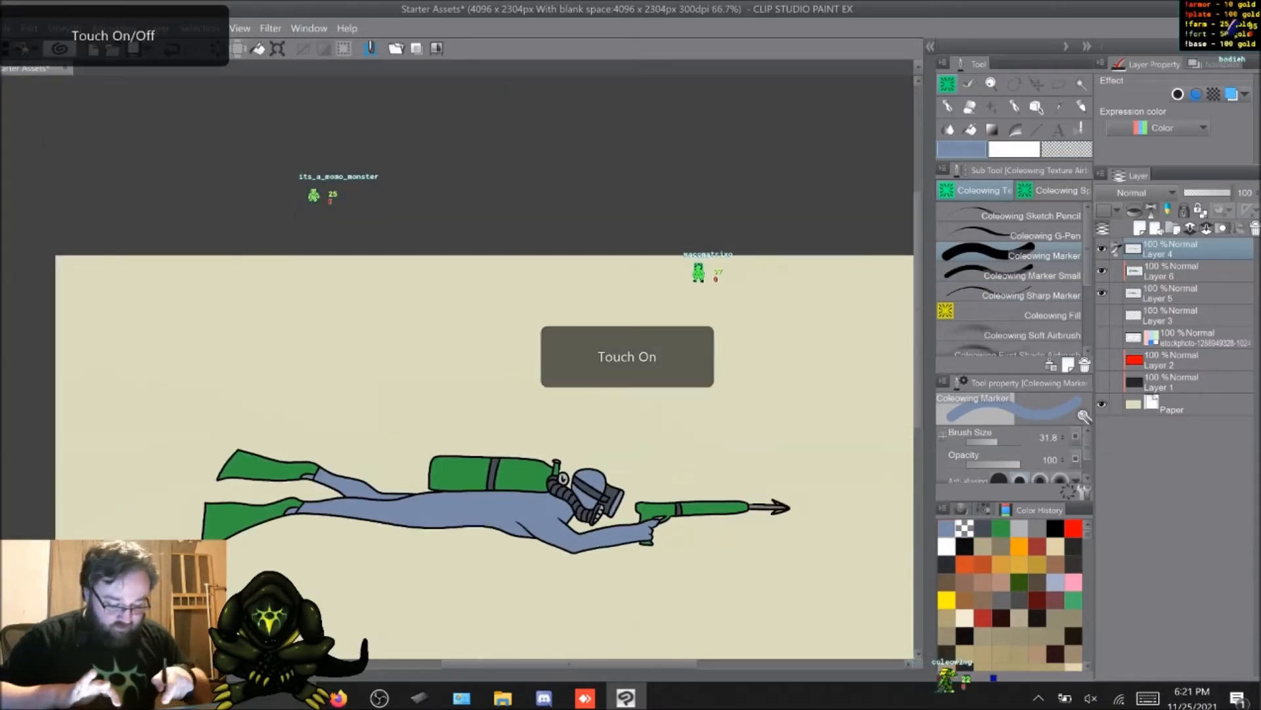
middle_drag(526, 473, 426, 318)
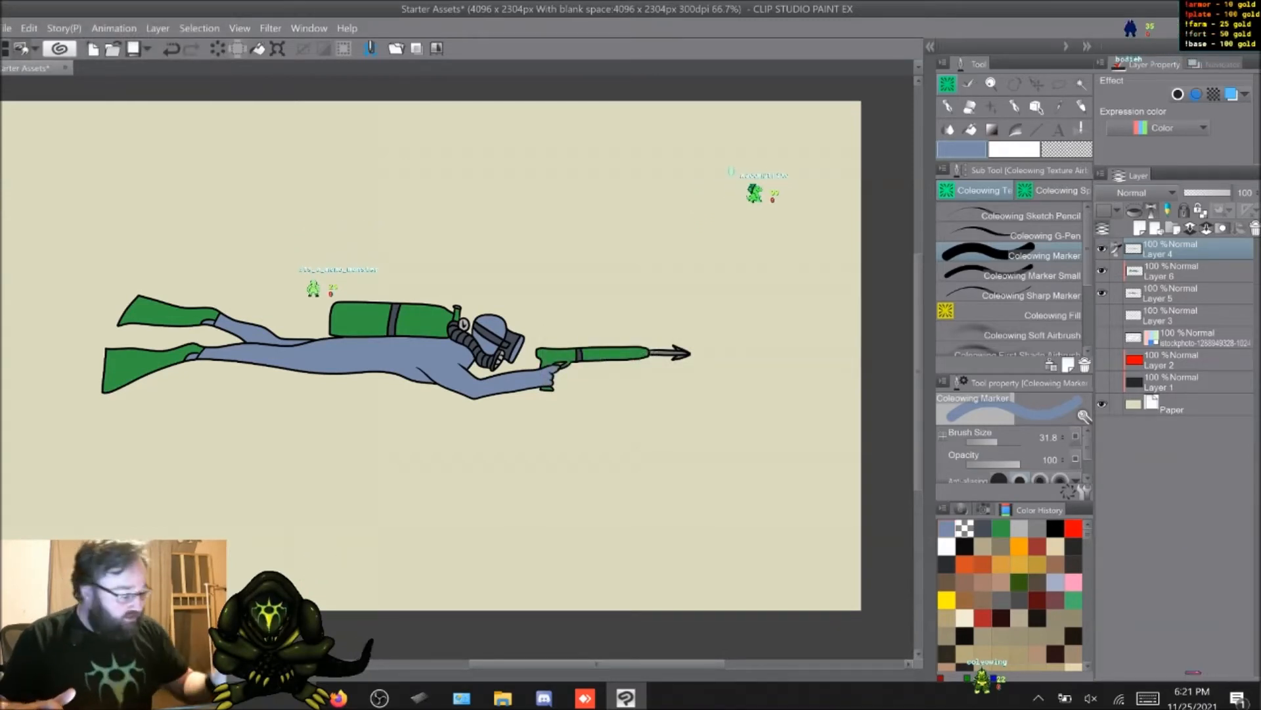
Step: Merge Layer 4, Layer 6 and Layer 5 into a single diver layer
click(1176, 293)
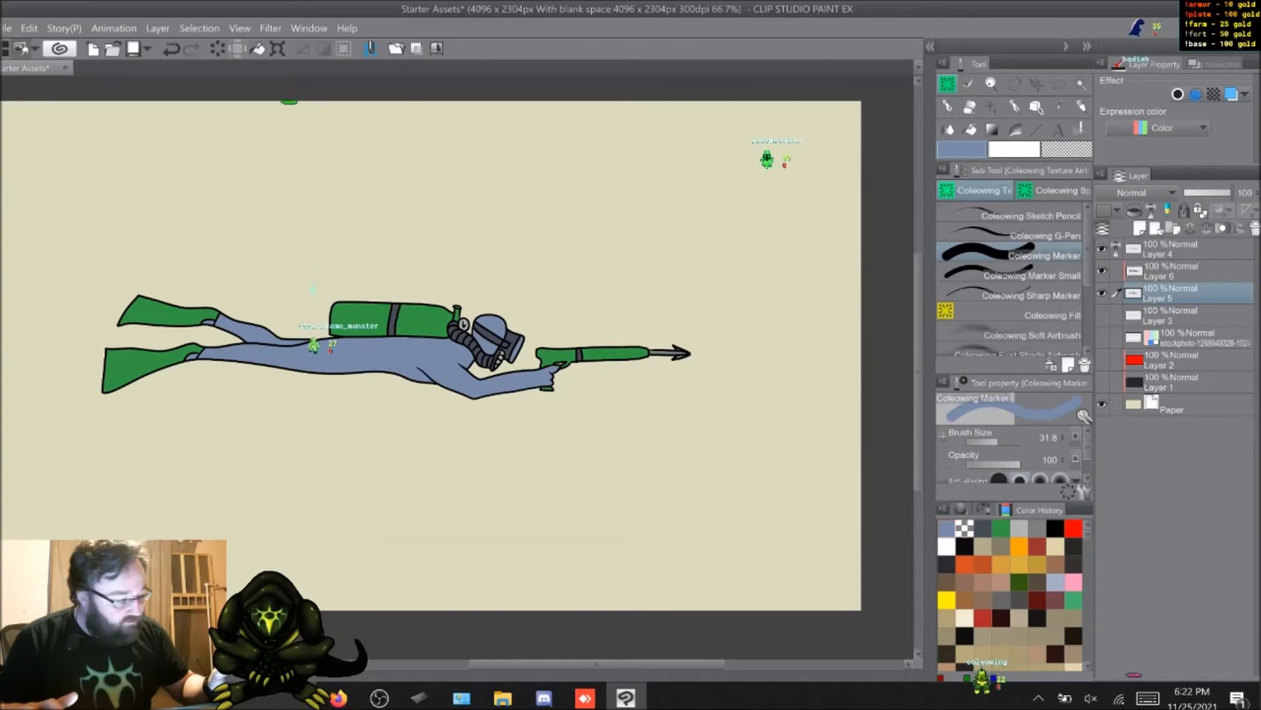
shift+click(1176, 248)
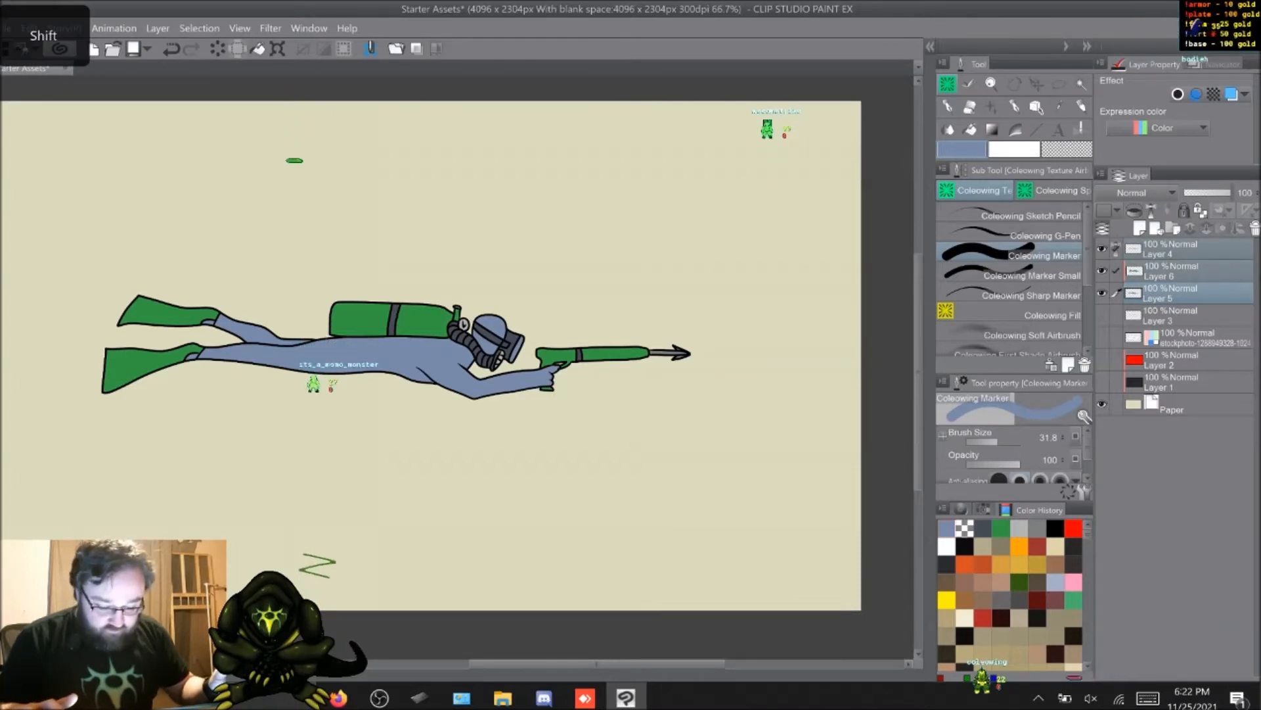
right_click(1176, 252)
click(1169, 550)
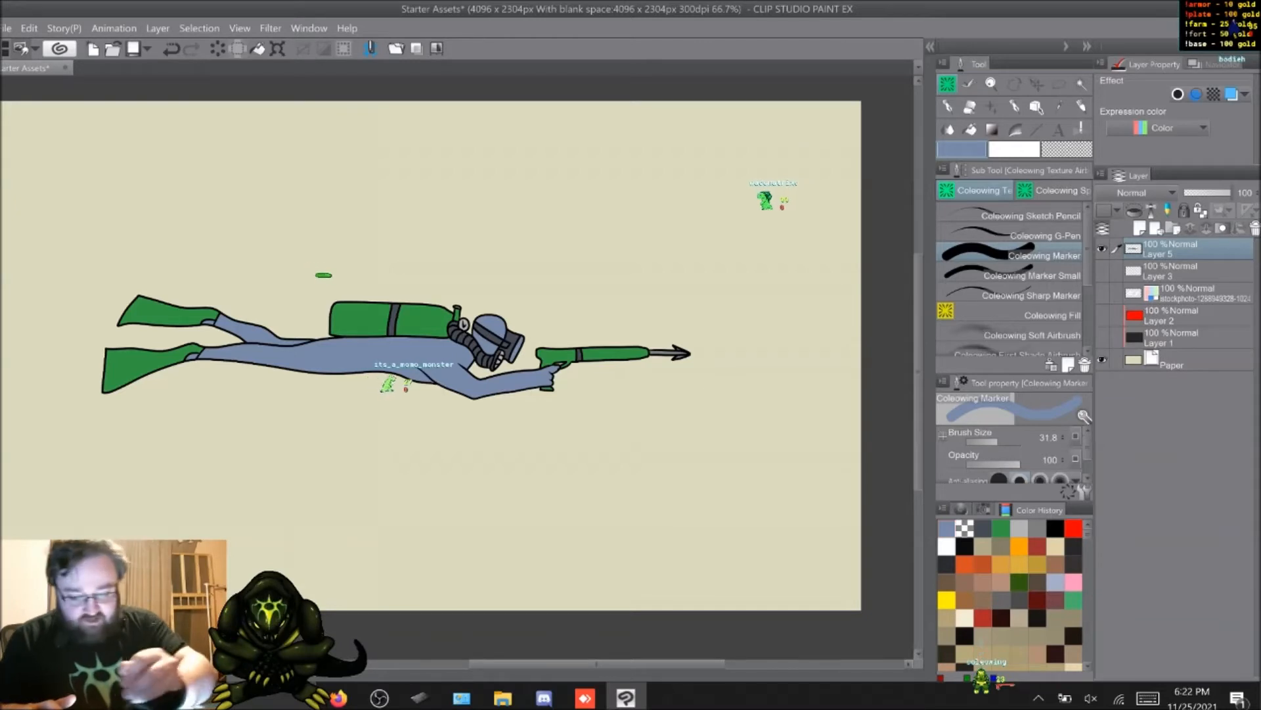
Step: Scale the merged diver down proportionally to about 22% of its size
key(m)
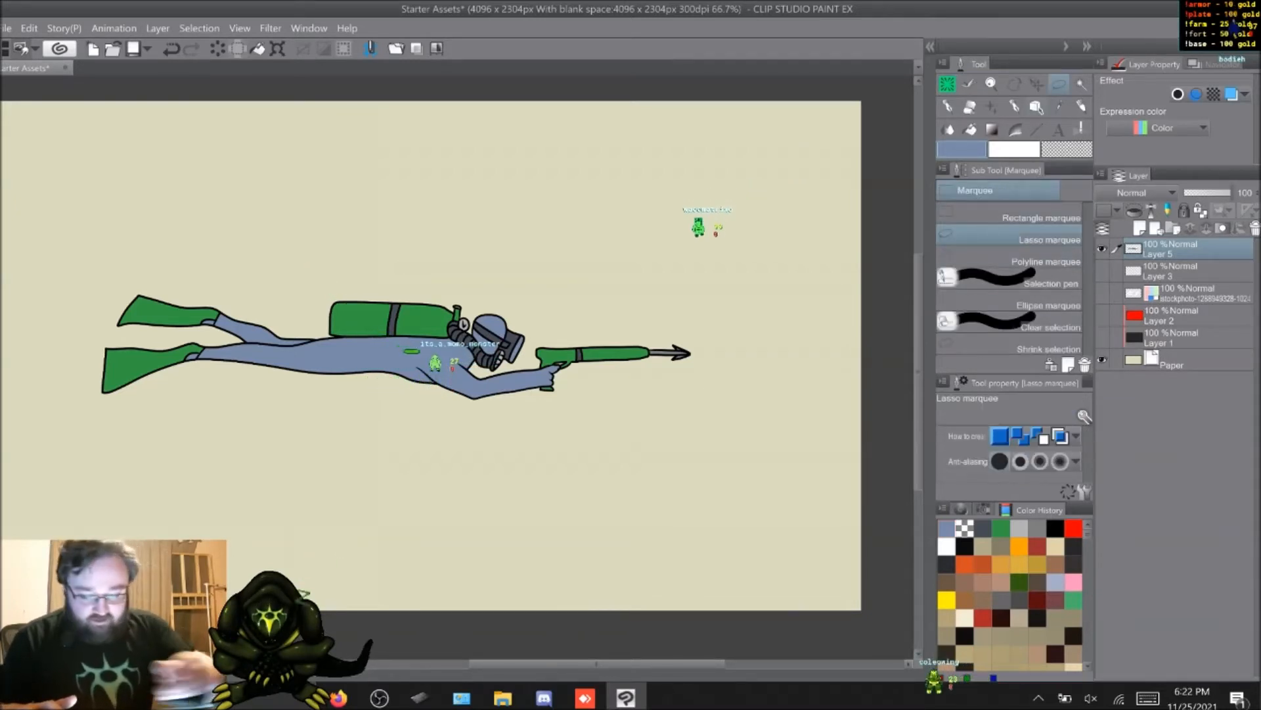
click(29, 28)
mouse_move(67, 319)
click(341, 321)
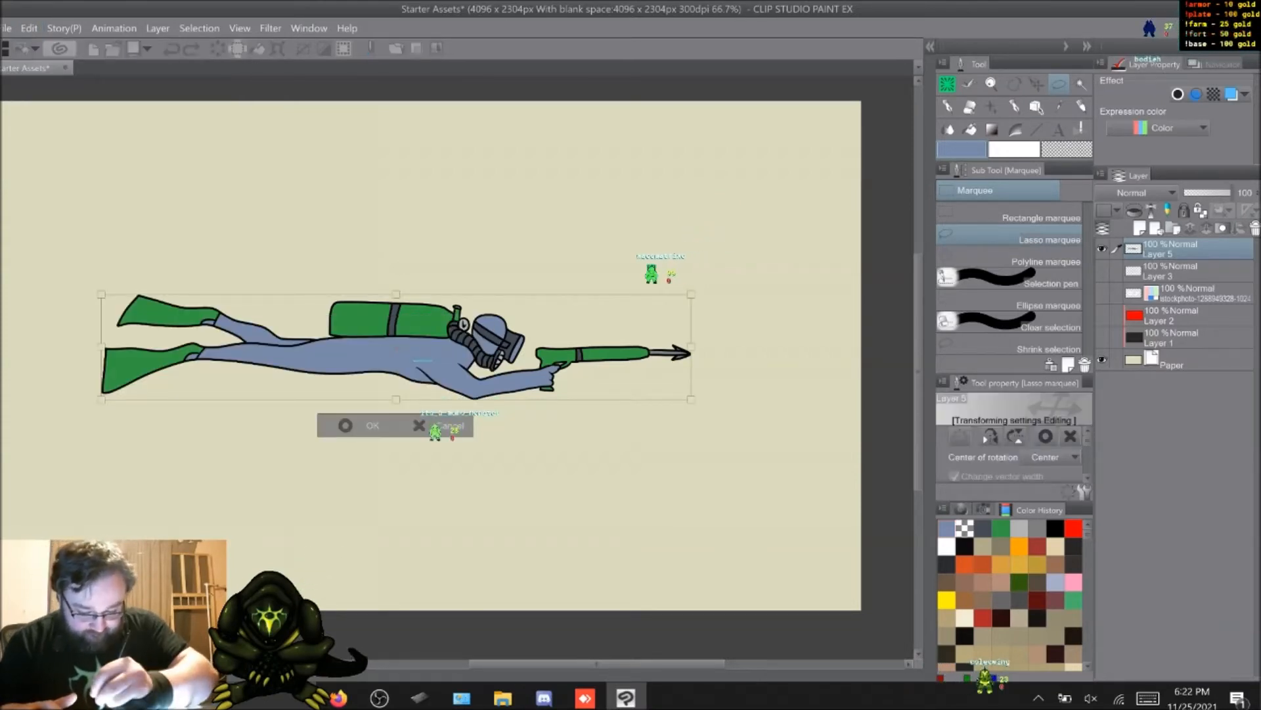
drag(108, 296, 560, 377)
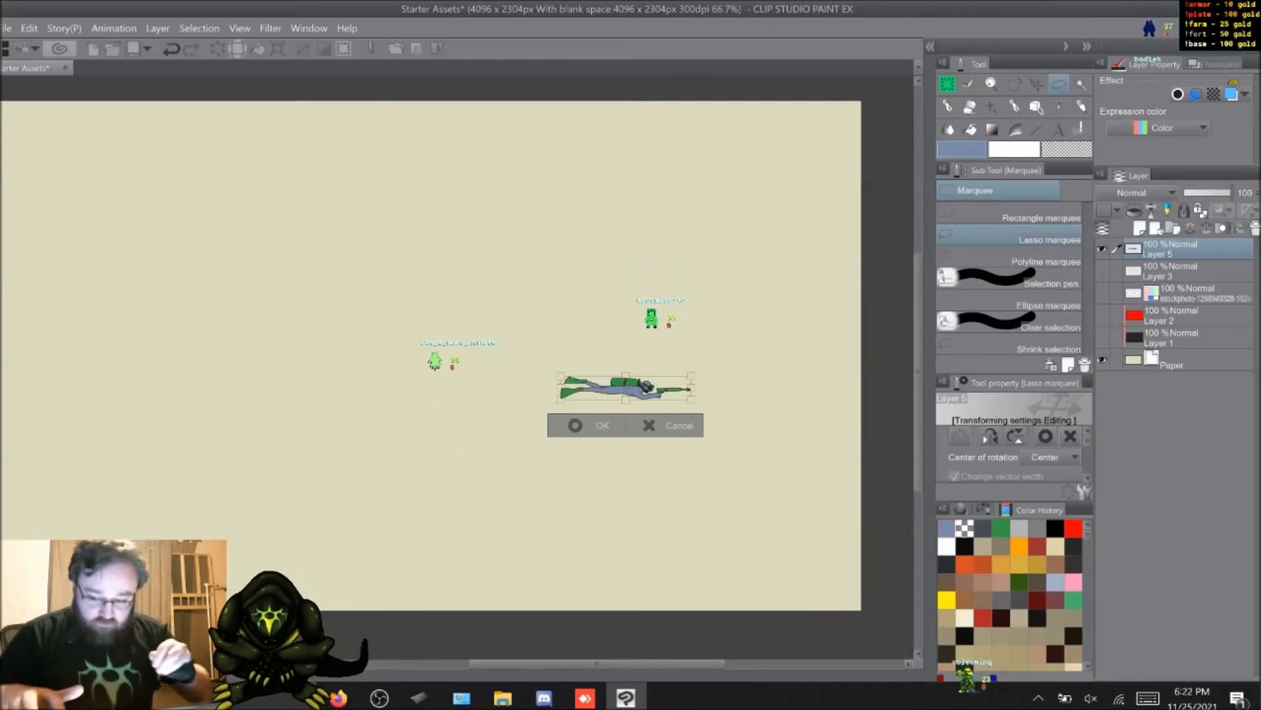
scroll(458, 368, up, 6)
middle_drag(624, 144, 273, 592)
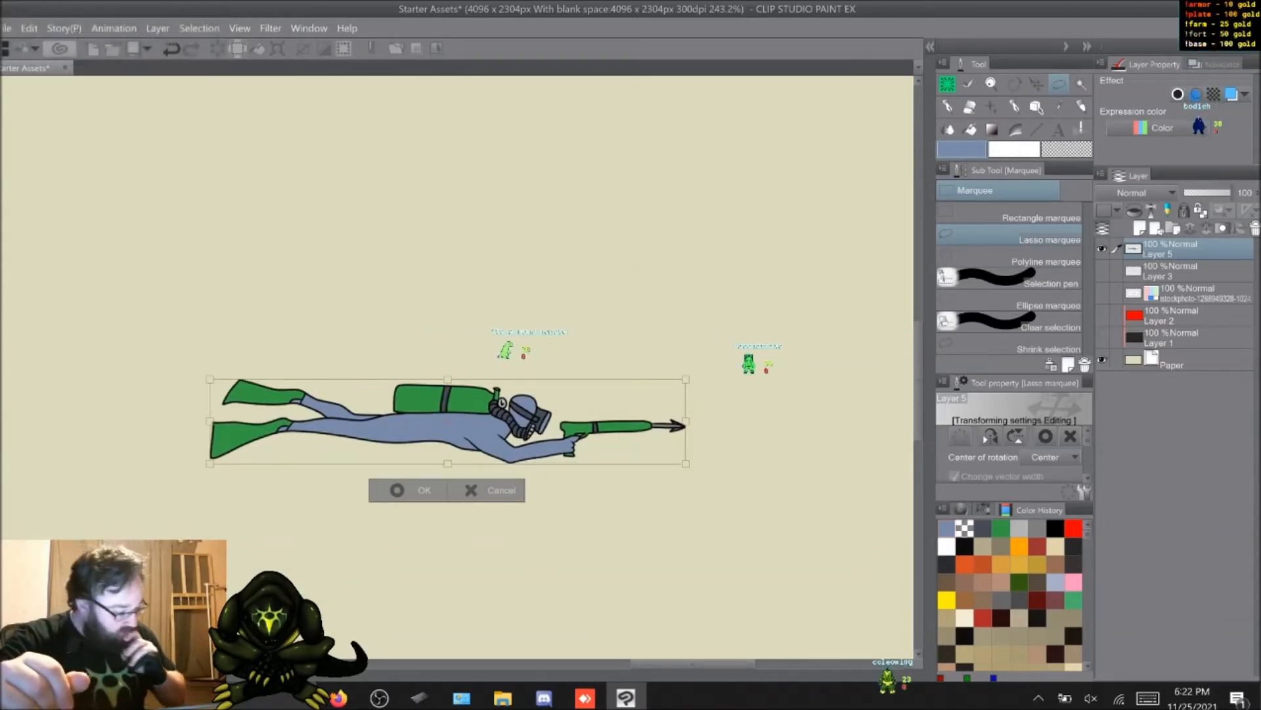
Step: Shrink the diver proportionally again to less than a third of its current width and apply the transform
scroll(1012, 453, down, 5)
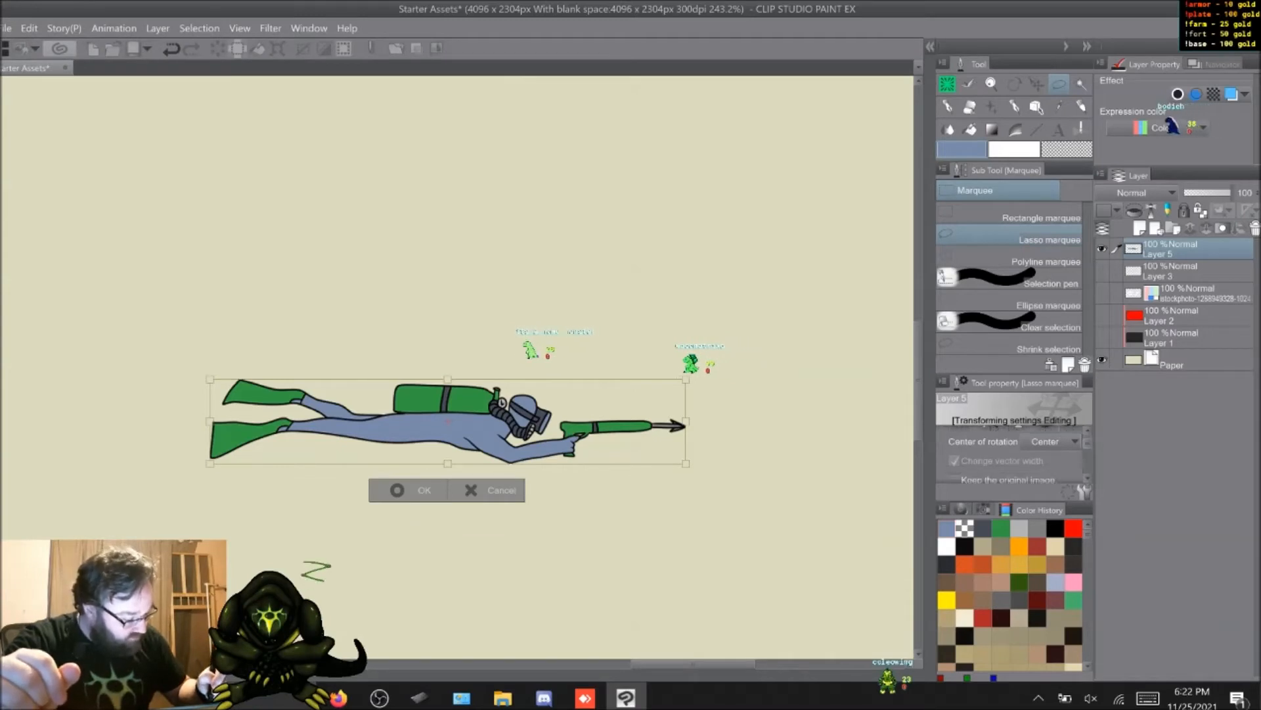
scroll(1012, 453, down, 3)
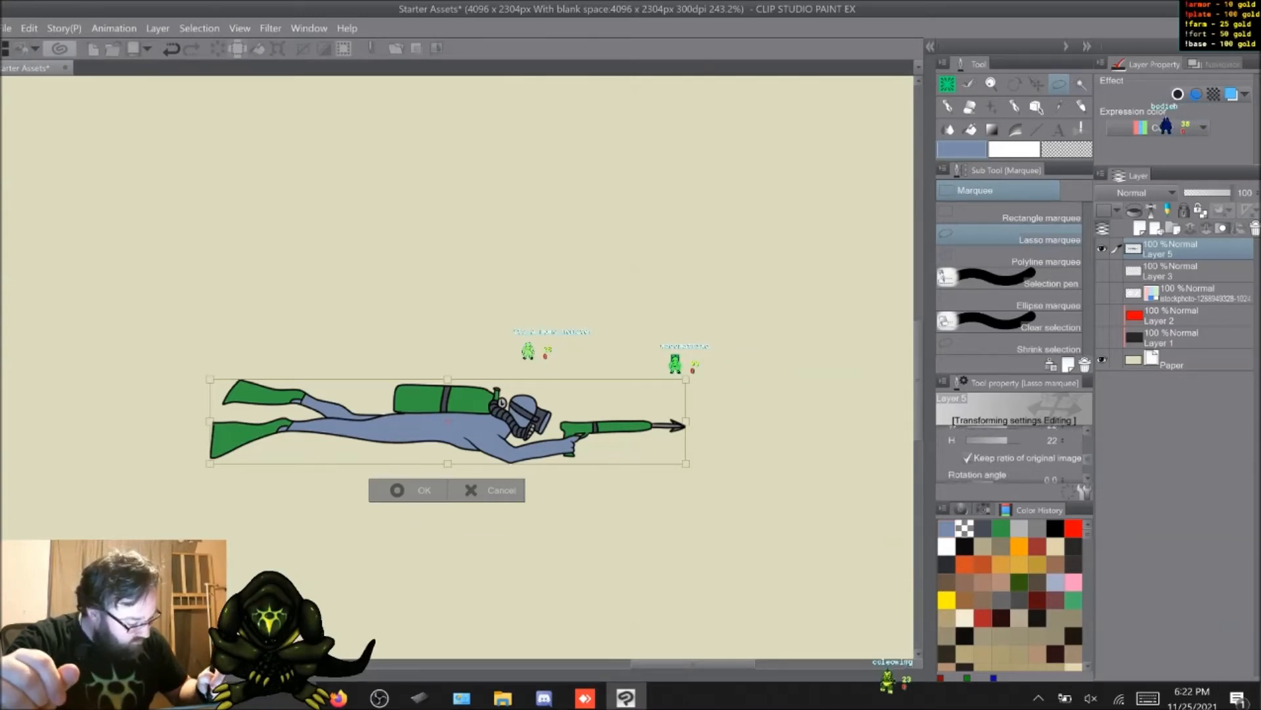
scroll(1012, 453, up, 8)
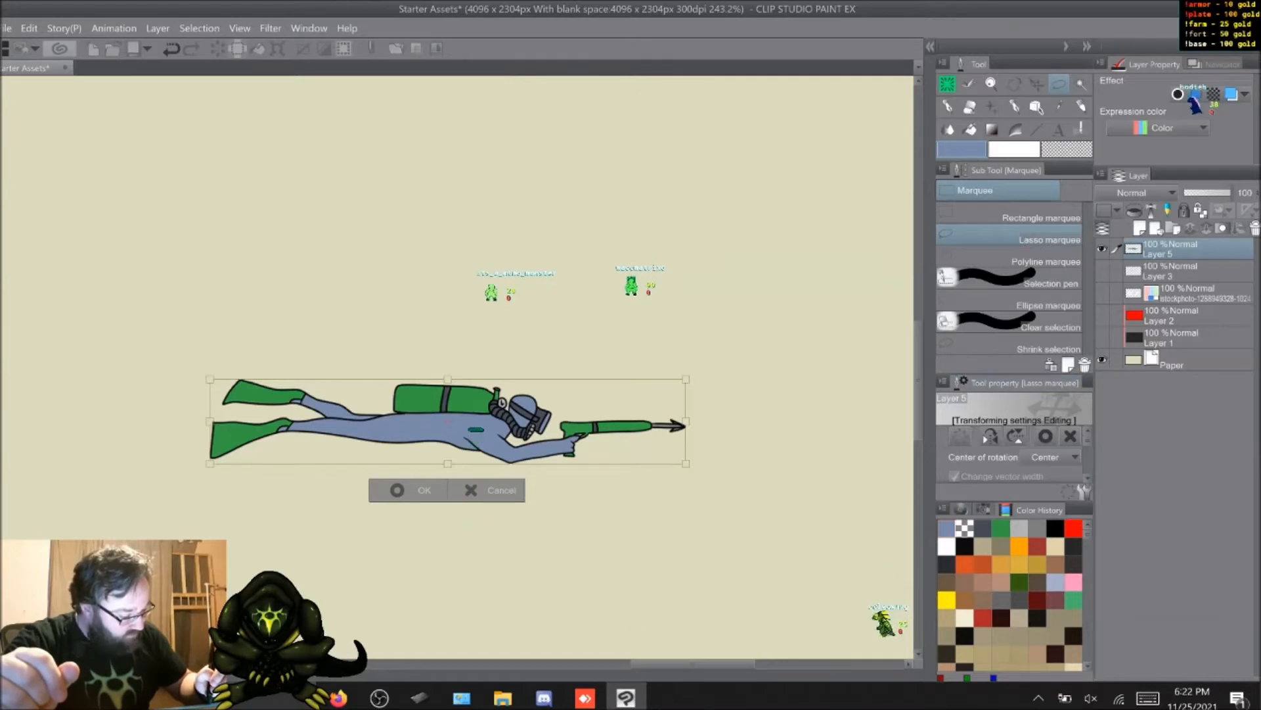
drag(210, 379, 550, 440)
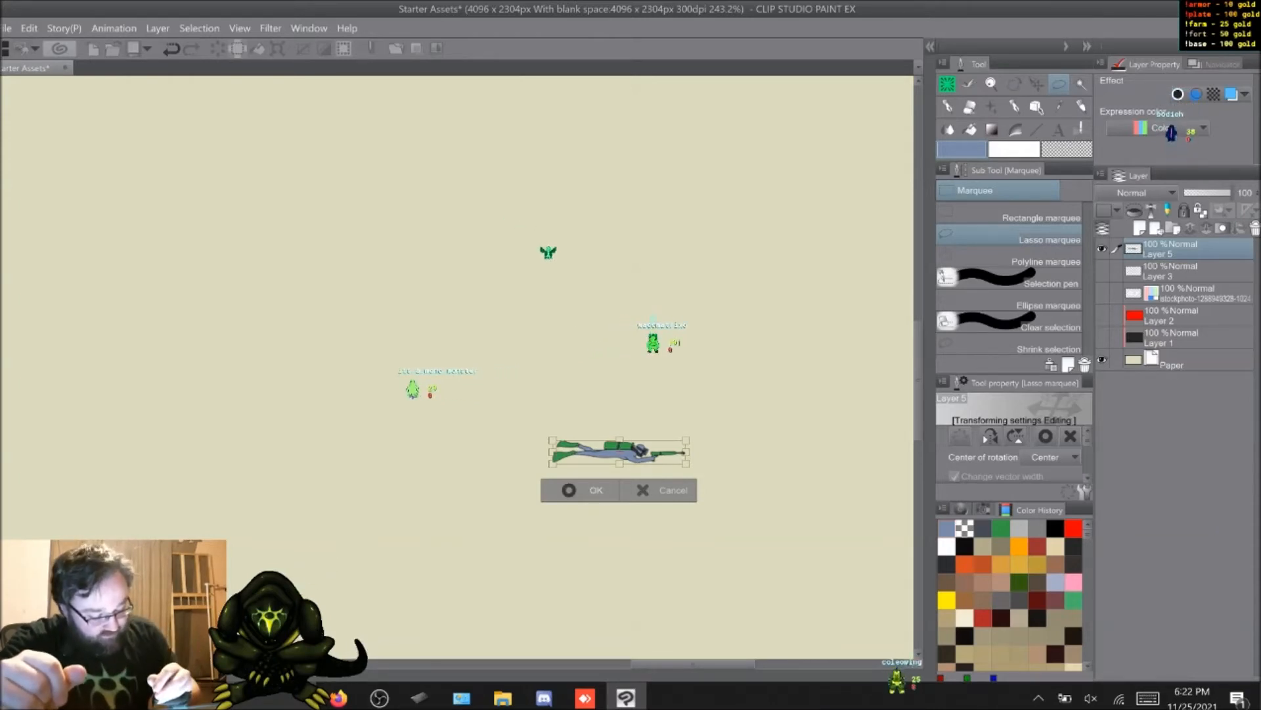
key(Return)
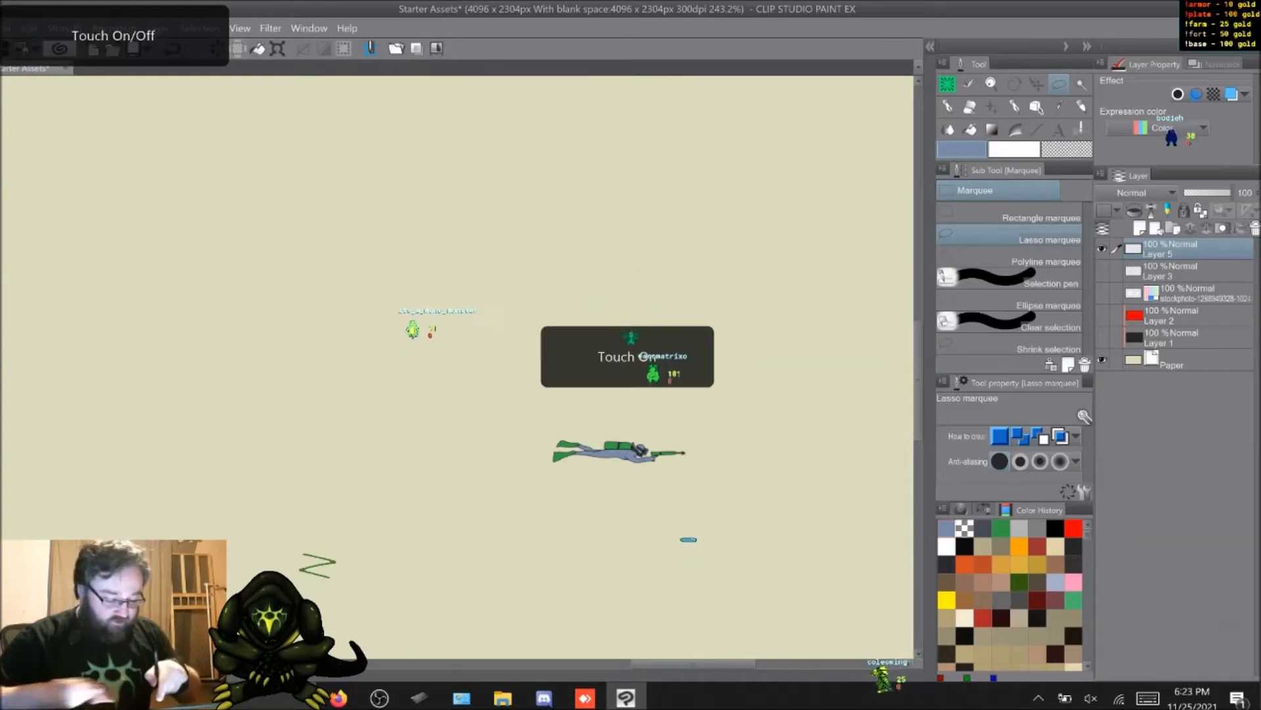
Step: Examine the shrunken diver's detail up close and its size against the full canvas
scroll(689, 529, up, 5)
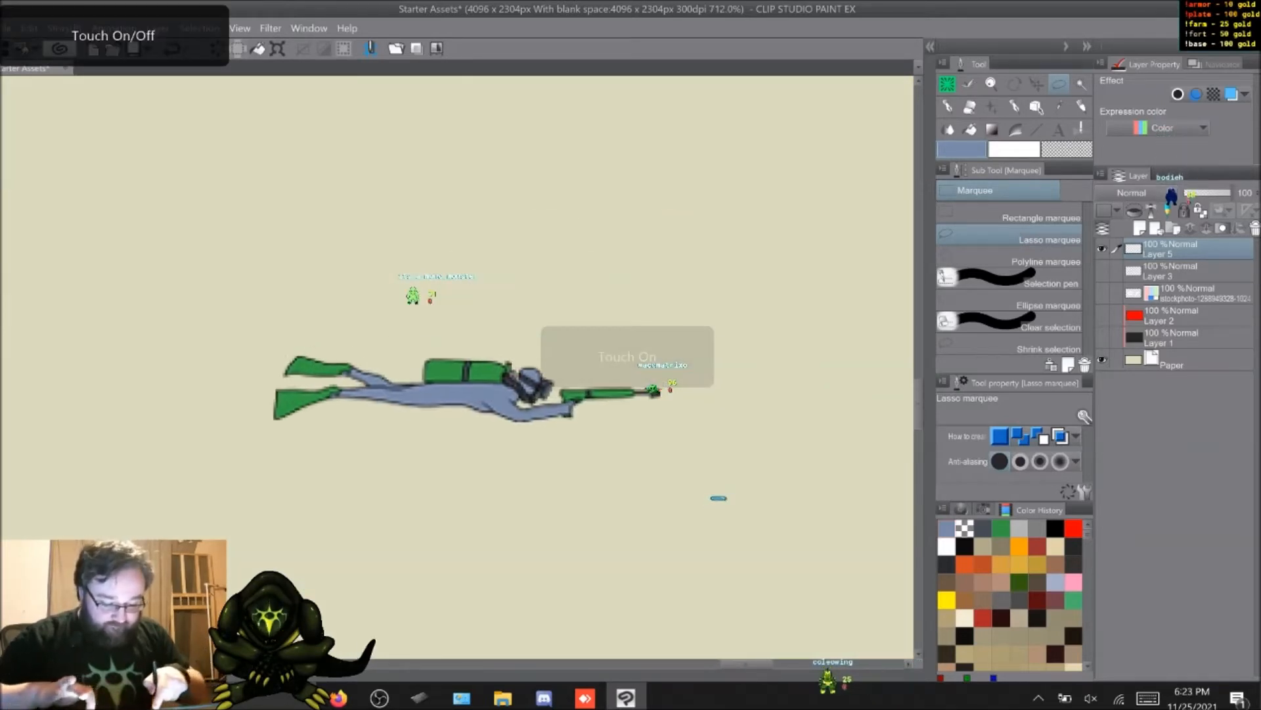
scroll(727, 485, up, 2)
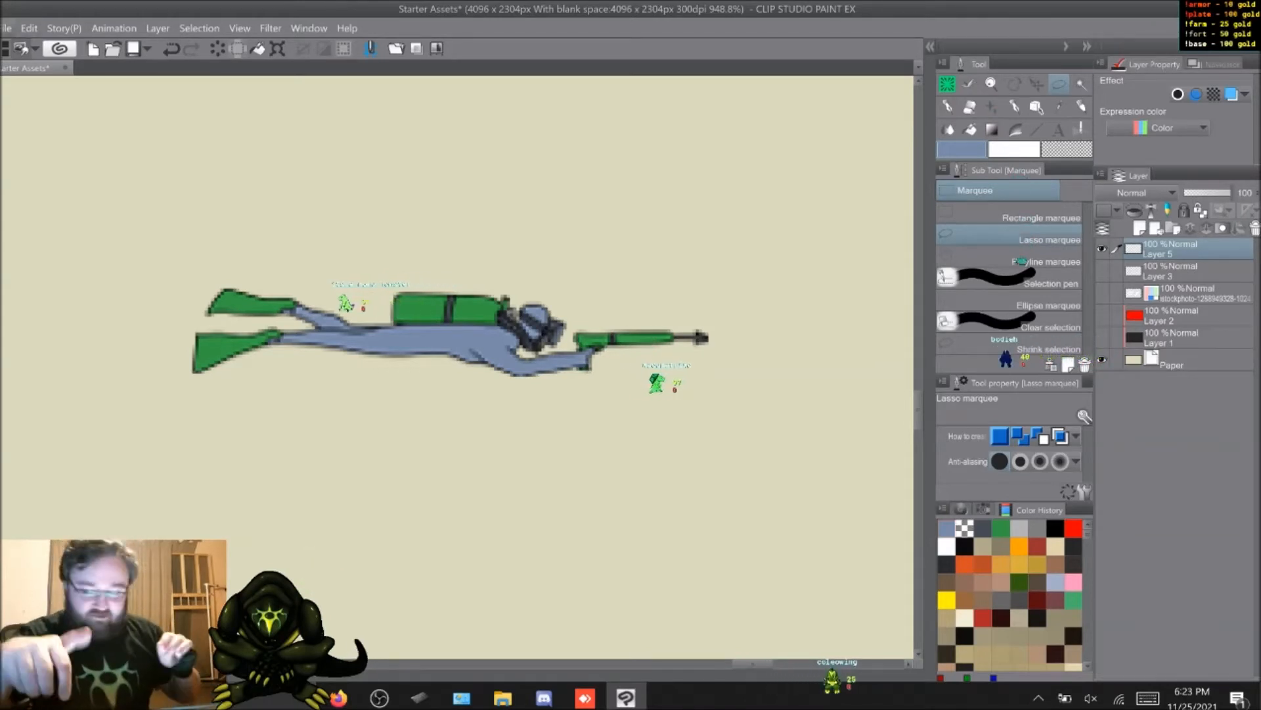
scroll(457, 367, down, 6)
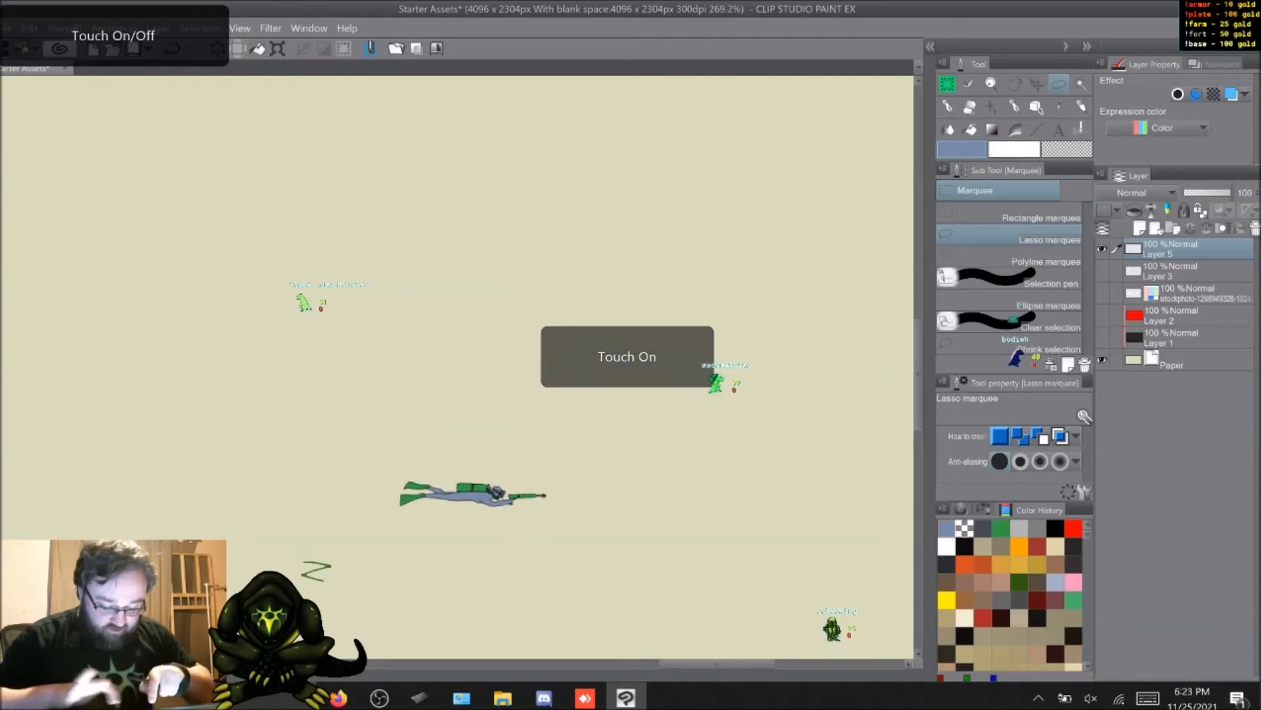
scroll(457, 367, down, 5)
middle_drag(570, 450, 706, 417)
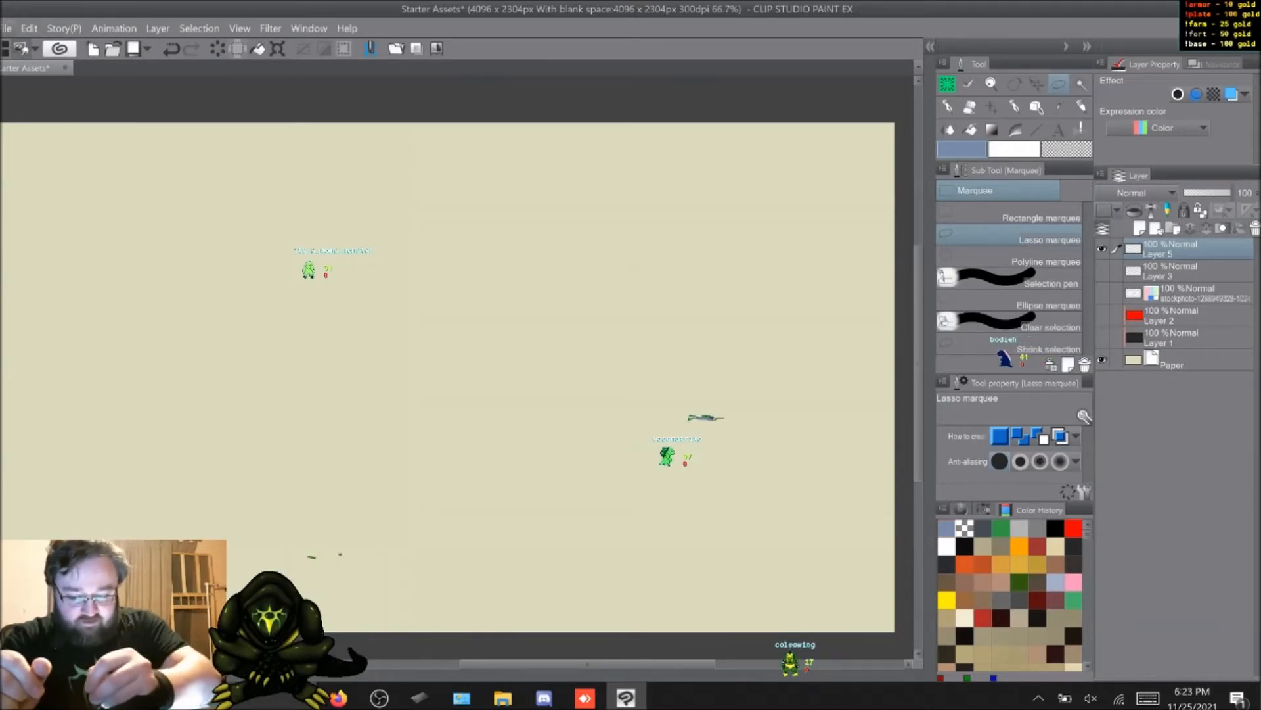
key(alt+f)
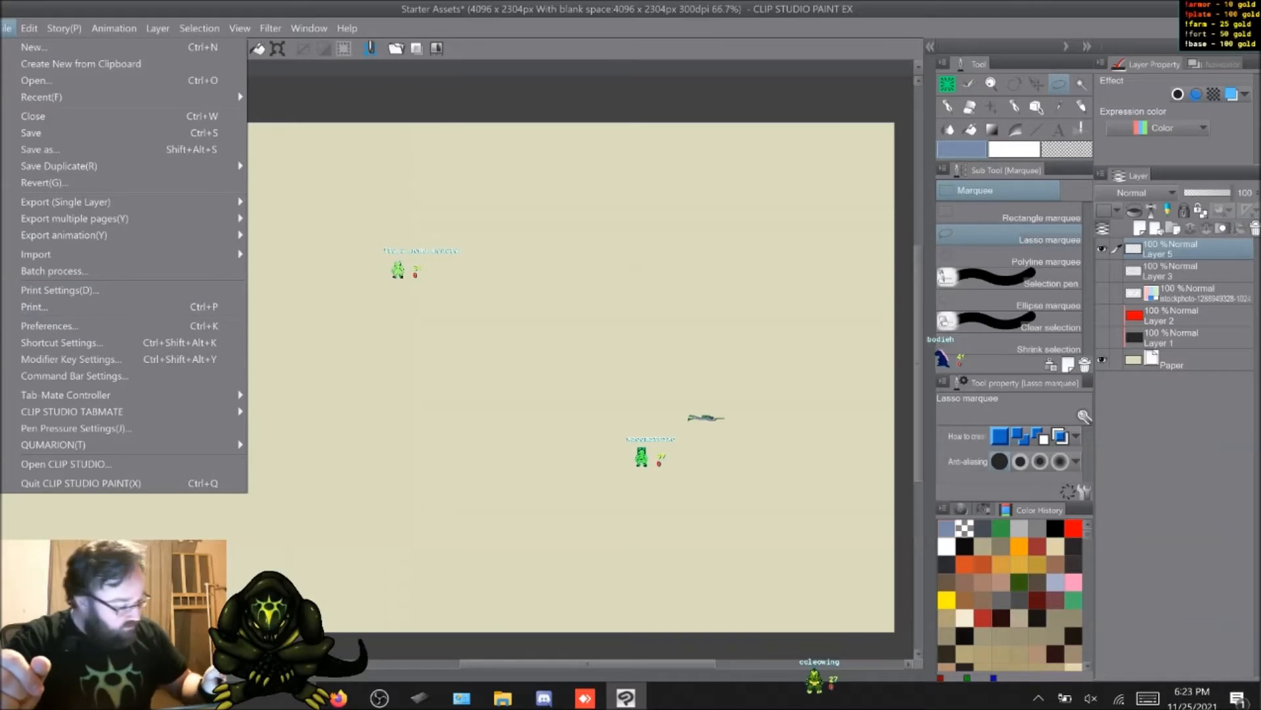
key(Escape)
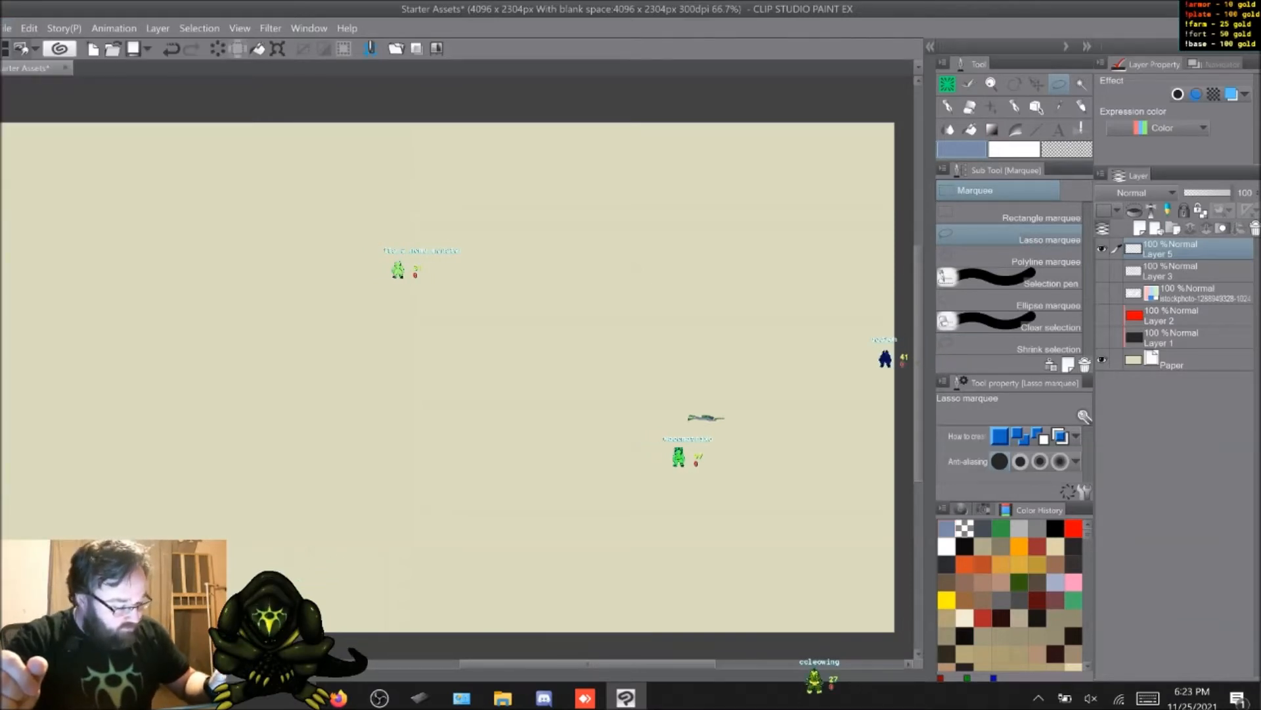
click(29, 28)
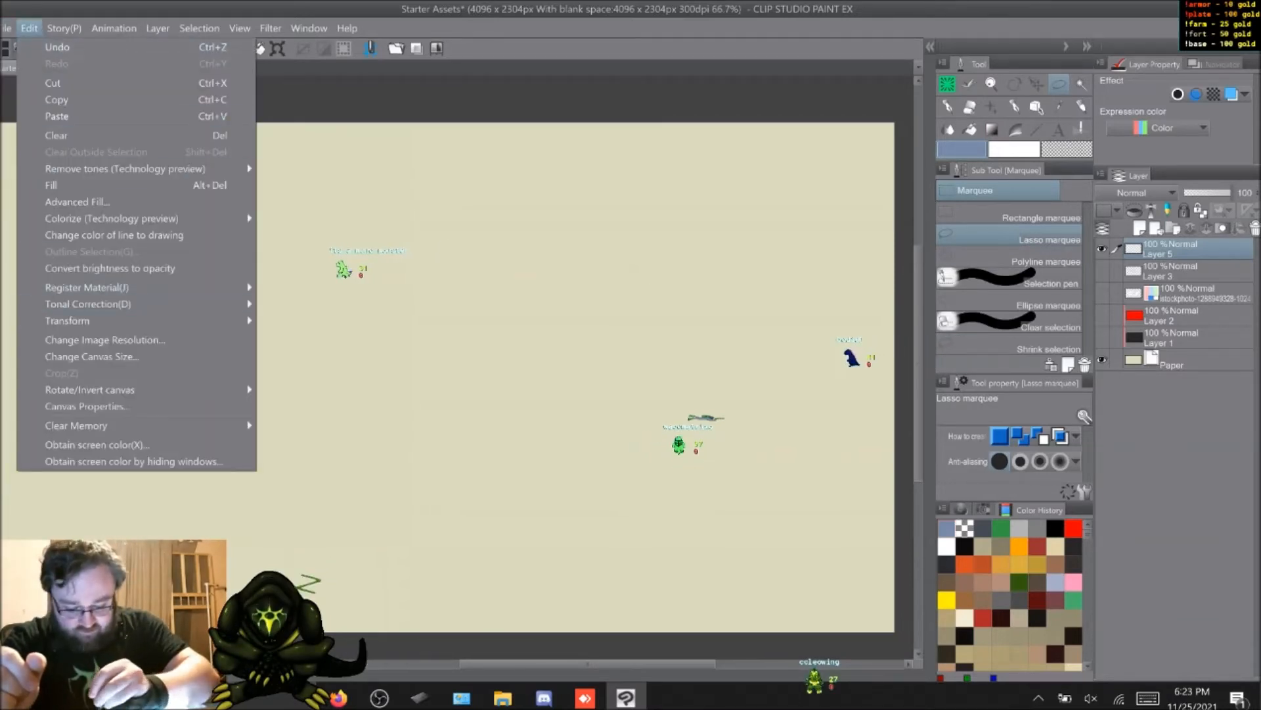
mouse_move(92, 321)
click(349, 322)
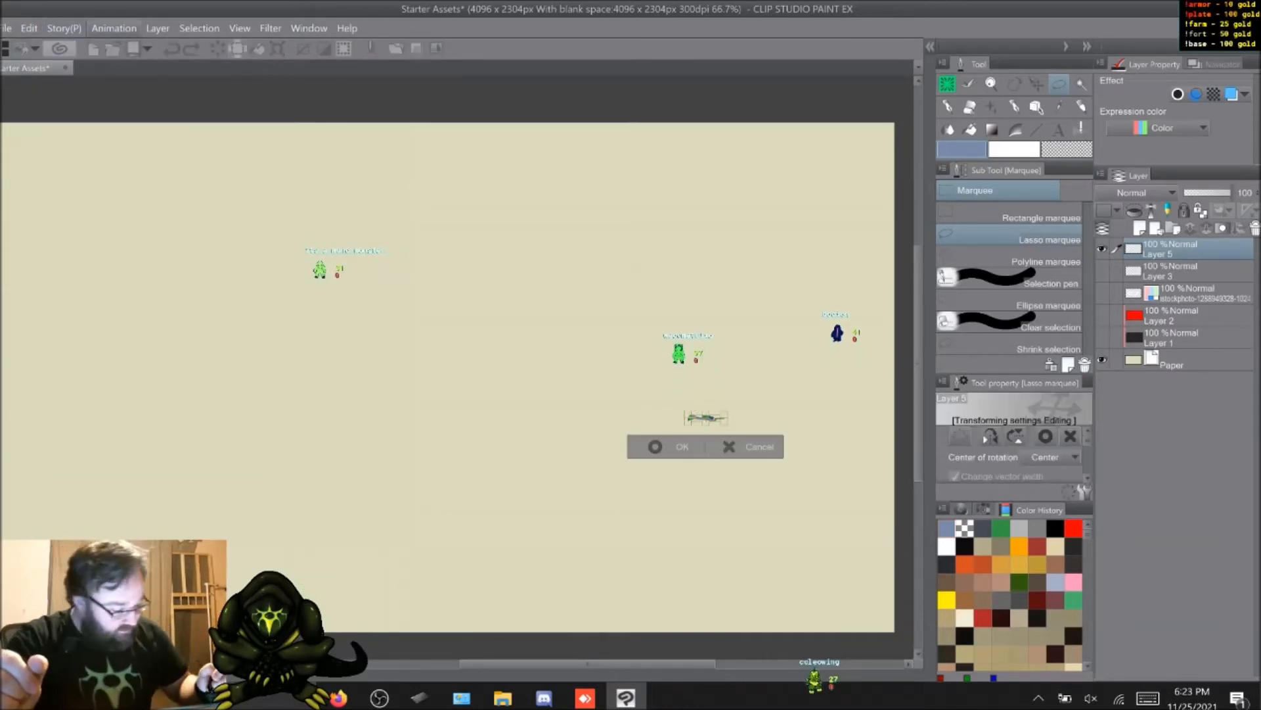
click(29, 28)
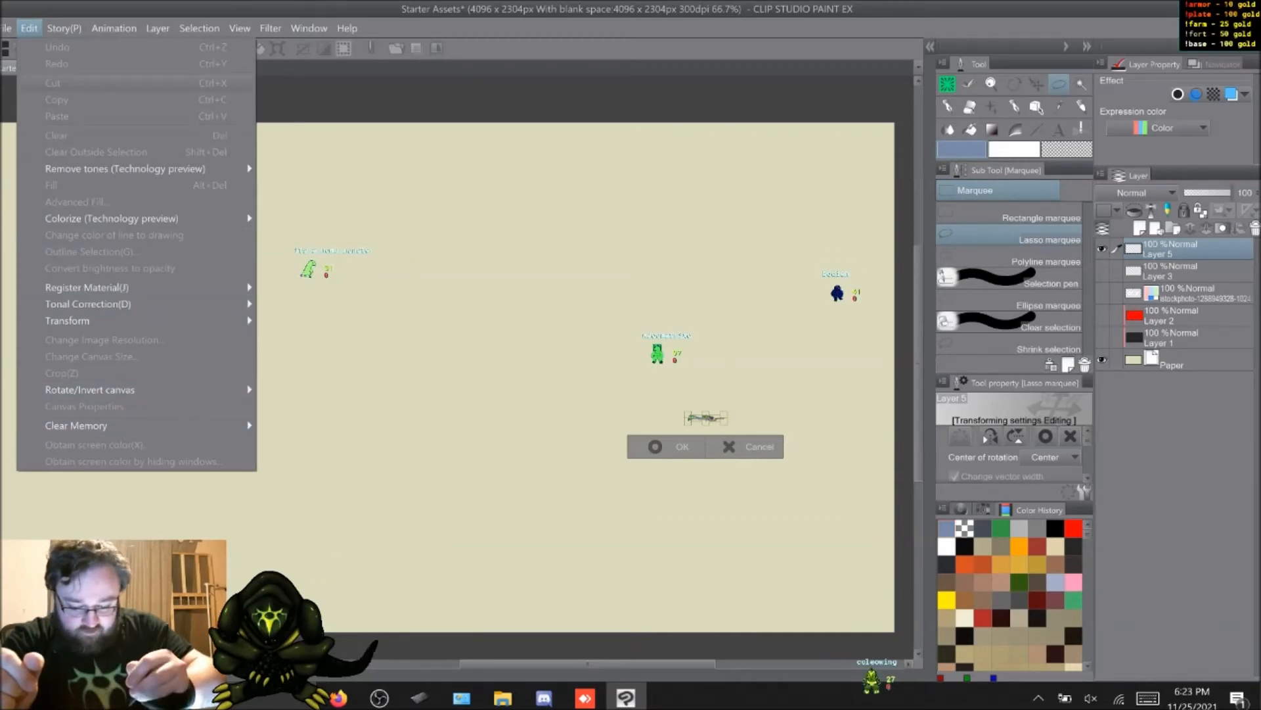
key(Escape)
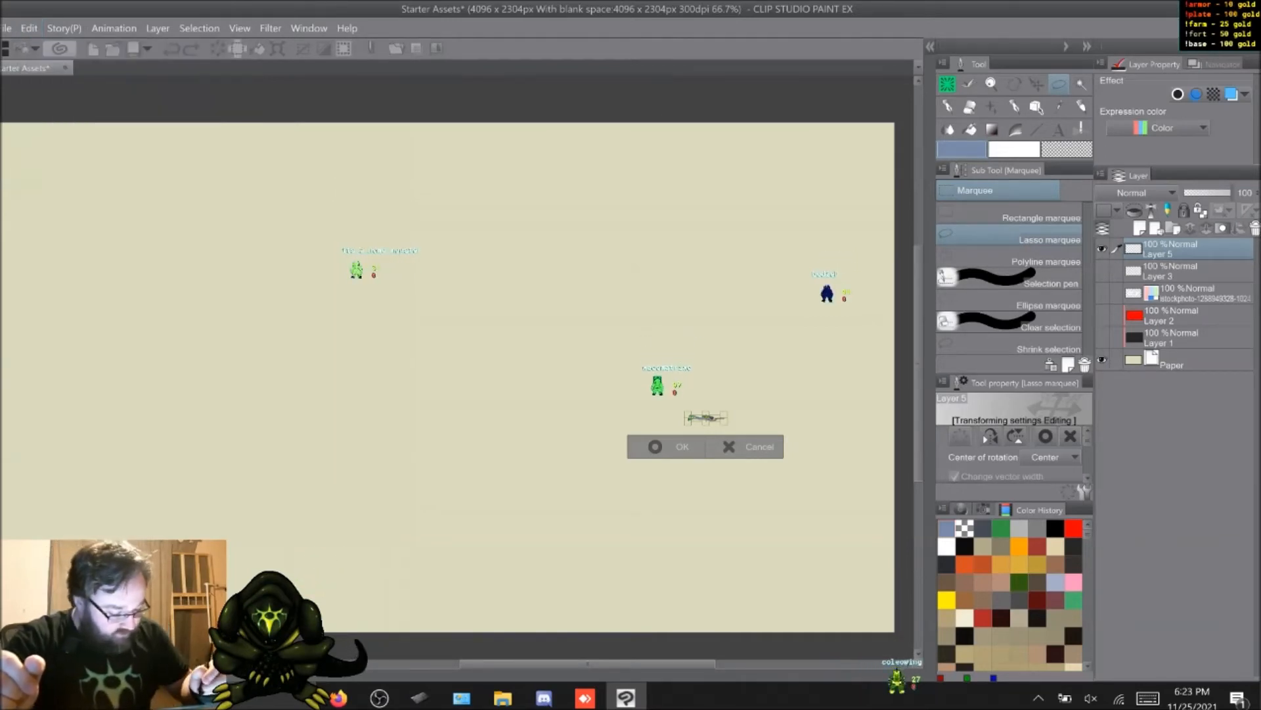
key(Return)
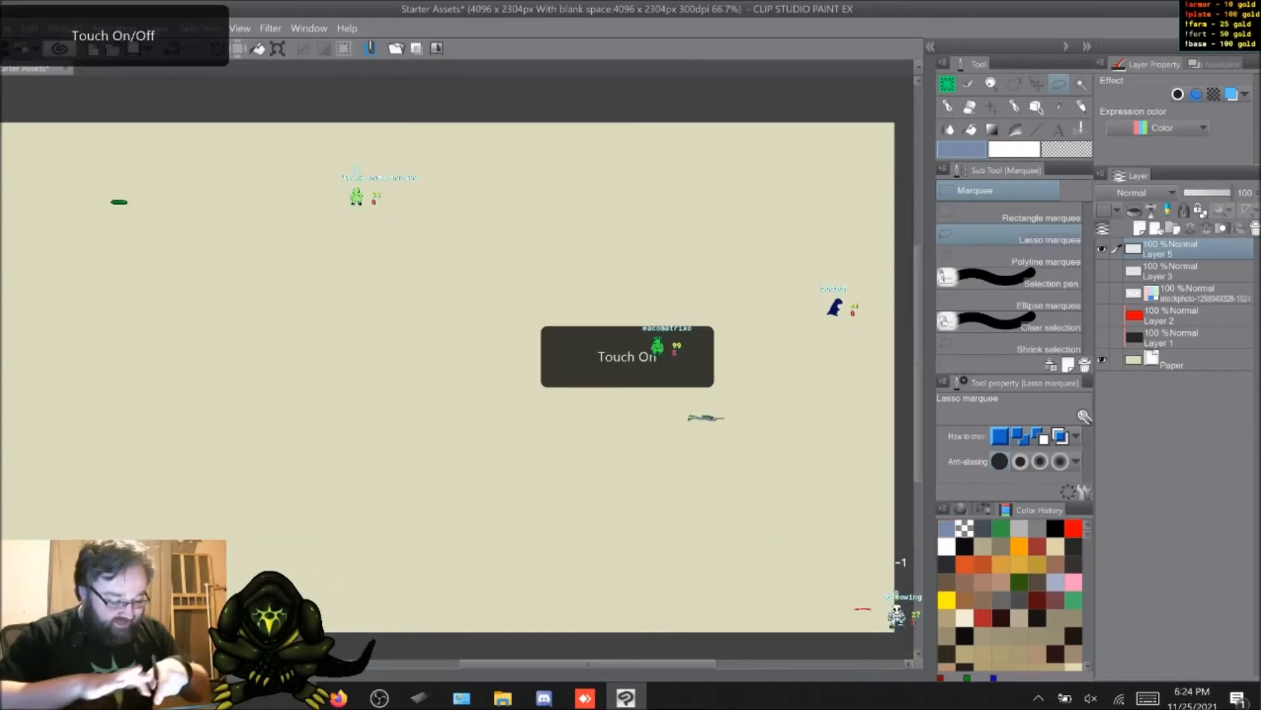
Step: Inspect the shrunken diver's outlines and colors at increasing magnification
scroll(460, 368, up, 6)
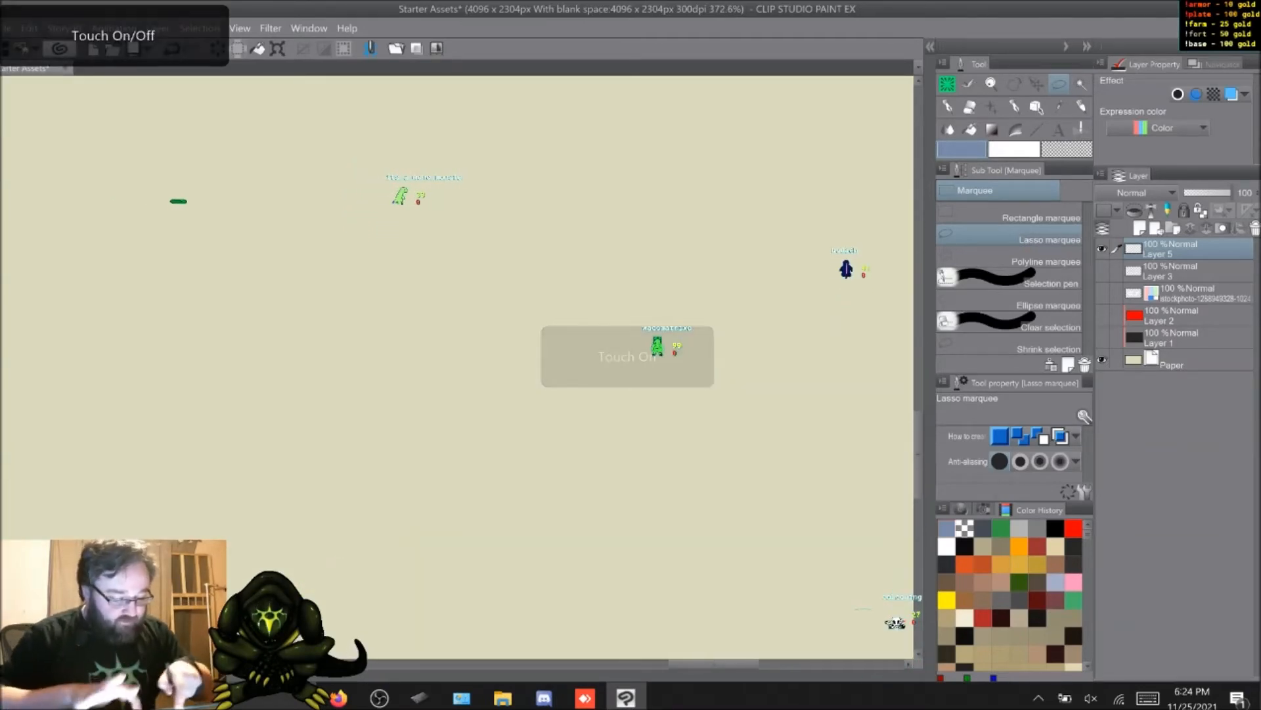
scroll(460, 368, right, 10)
scroll(460, 368, right, 5)
scroll(460, 368, down, 4)
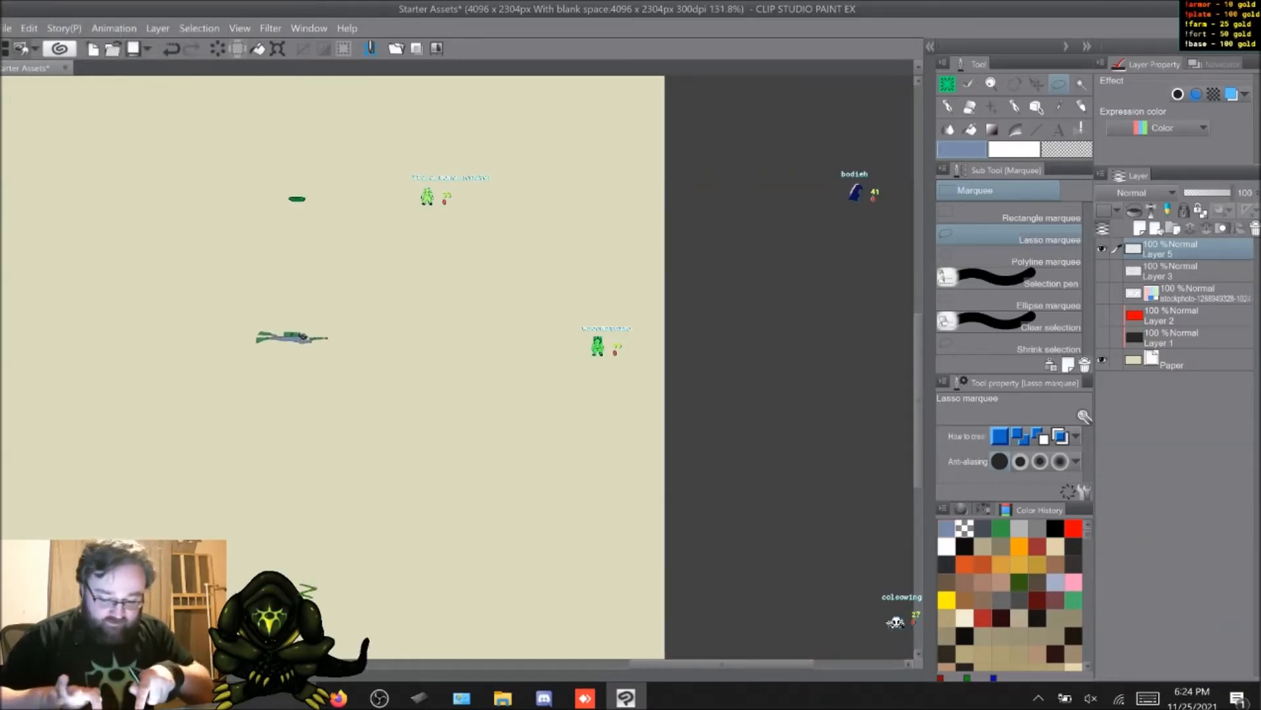
scroll(460, 368, up, 3)
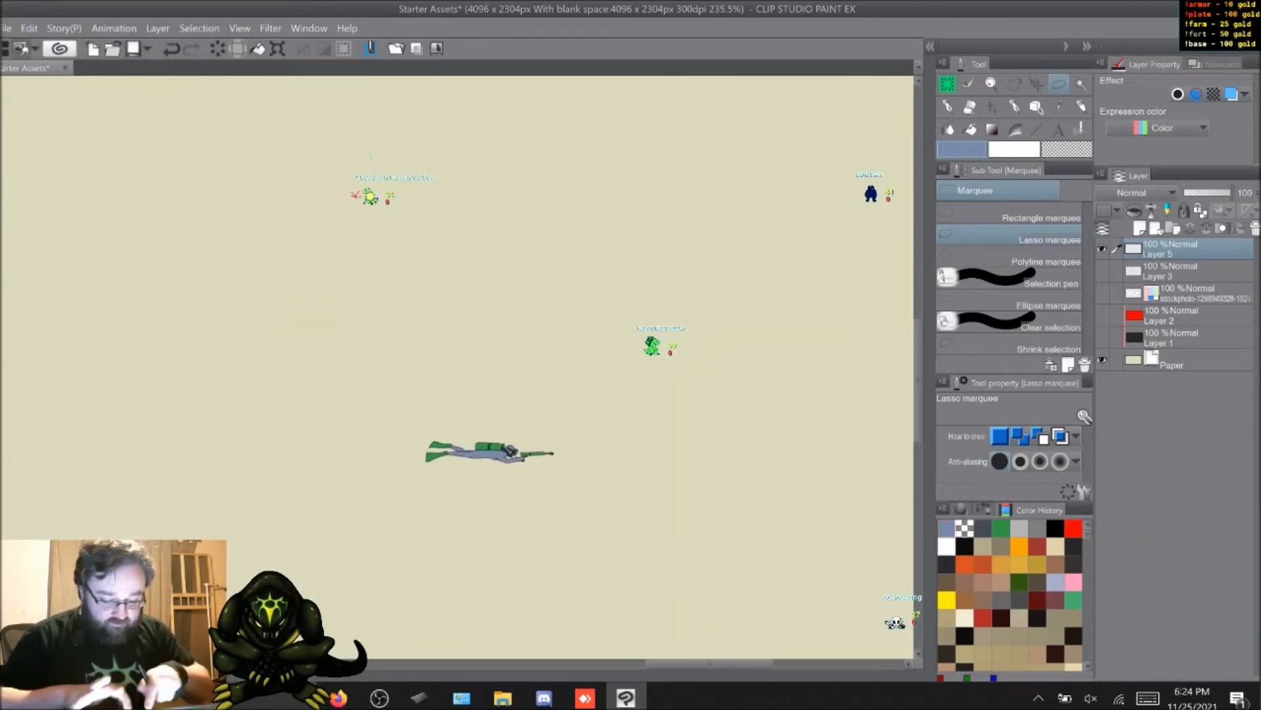
scroll(493, 544, up, 5)
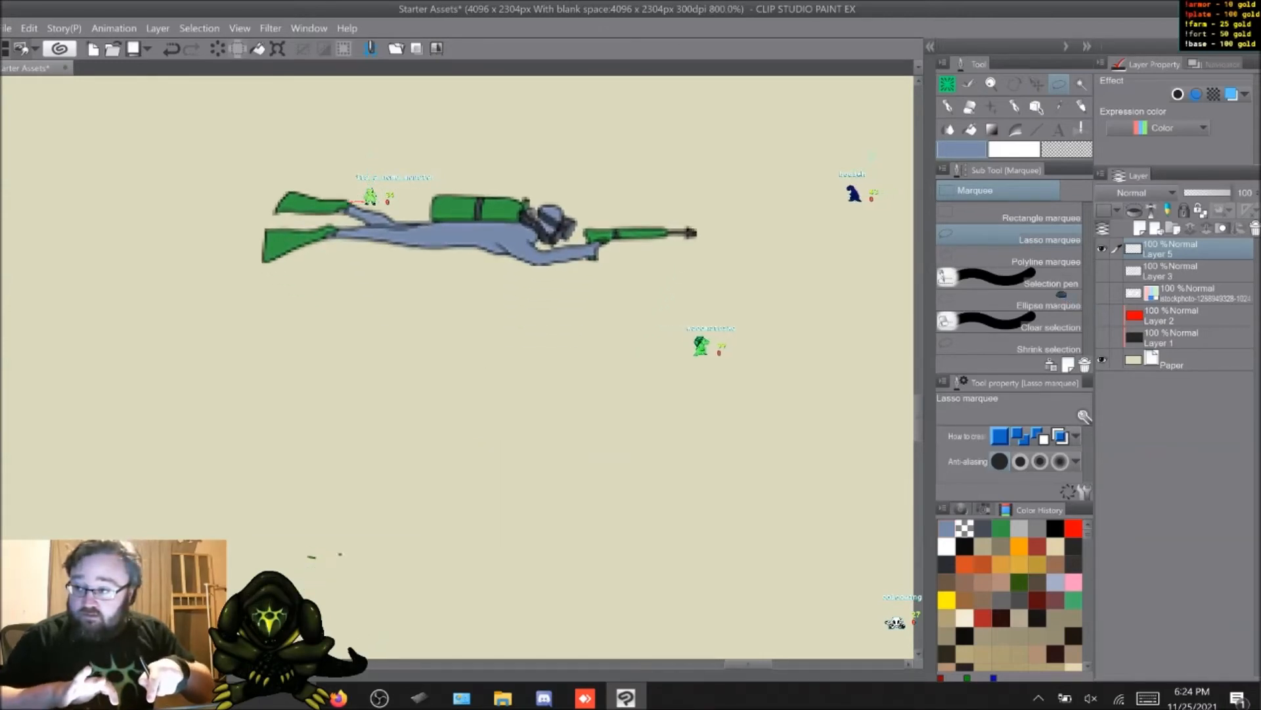
scroll(429, 475, up, 1)
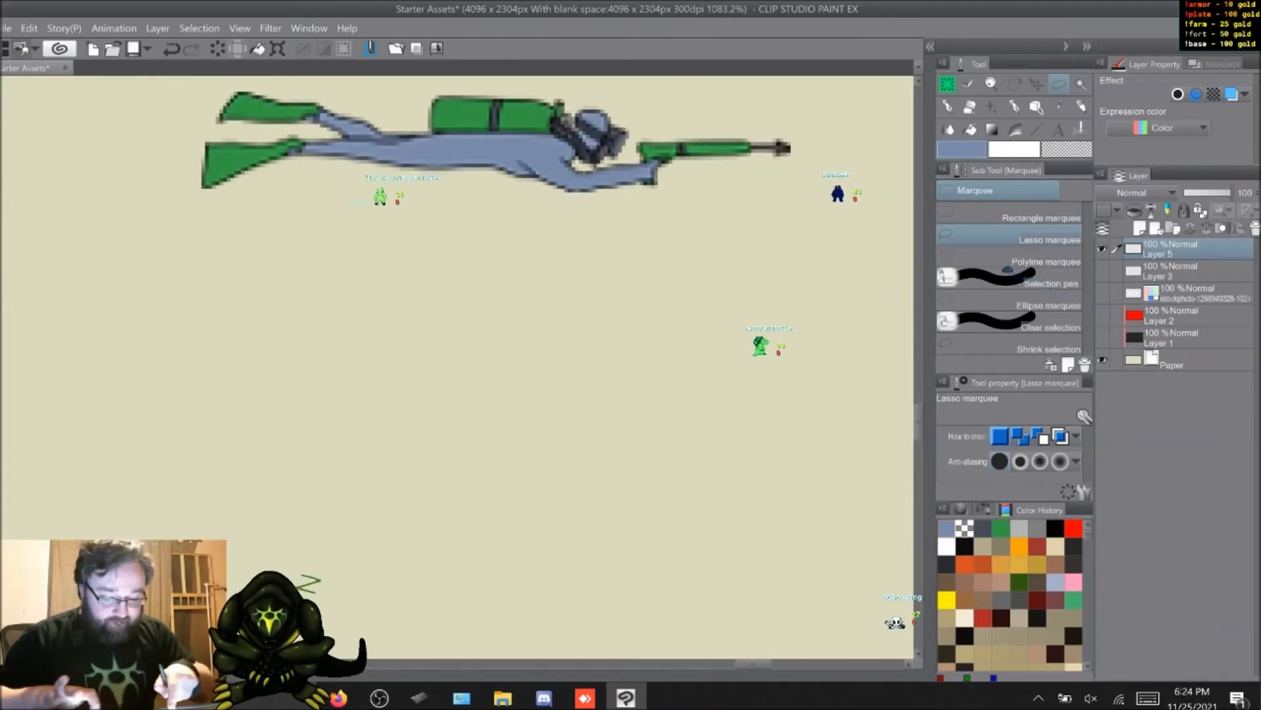
Step: Center the shrunken diver and choose the rectangle marquee for selecting it
middle_drag(500, 197, 433, 365)
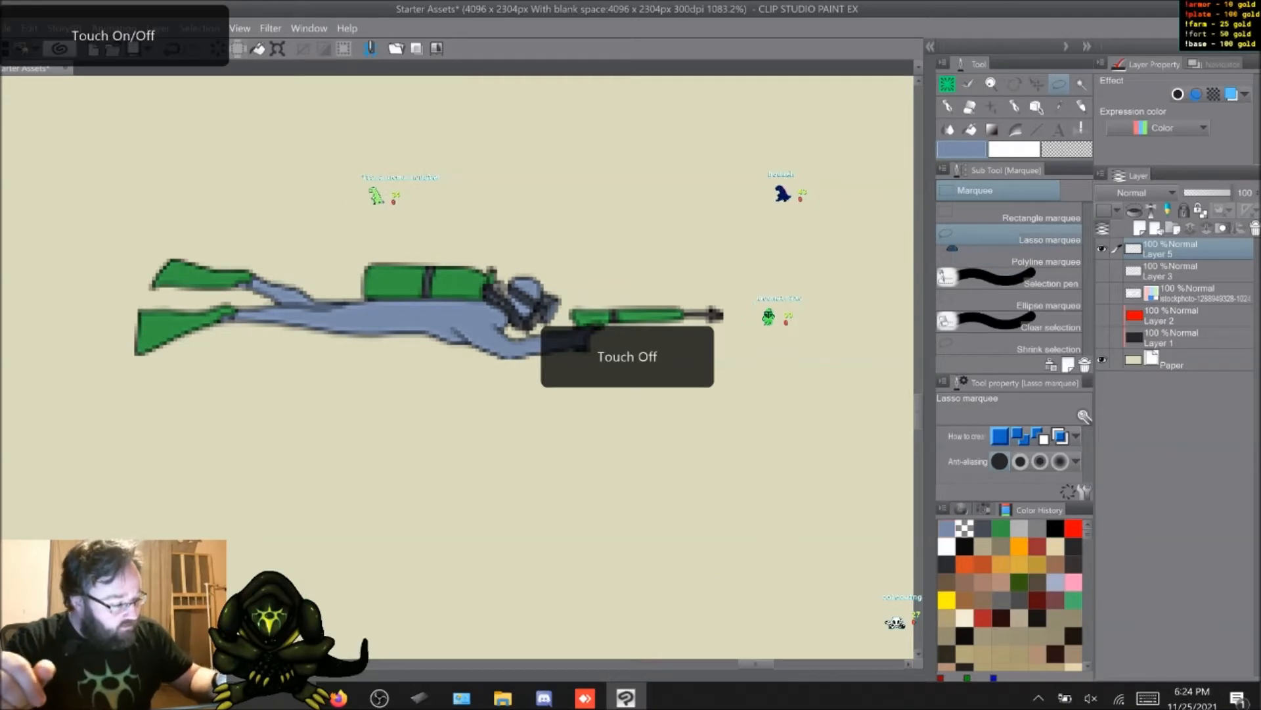
click(962, 217)
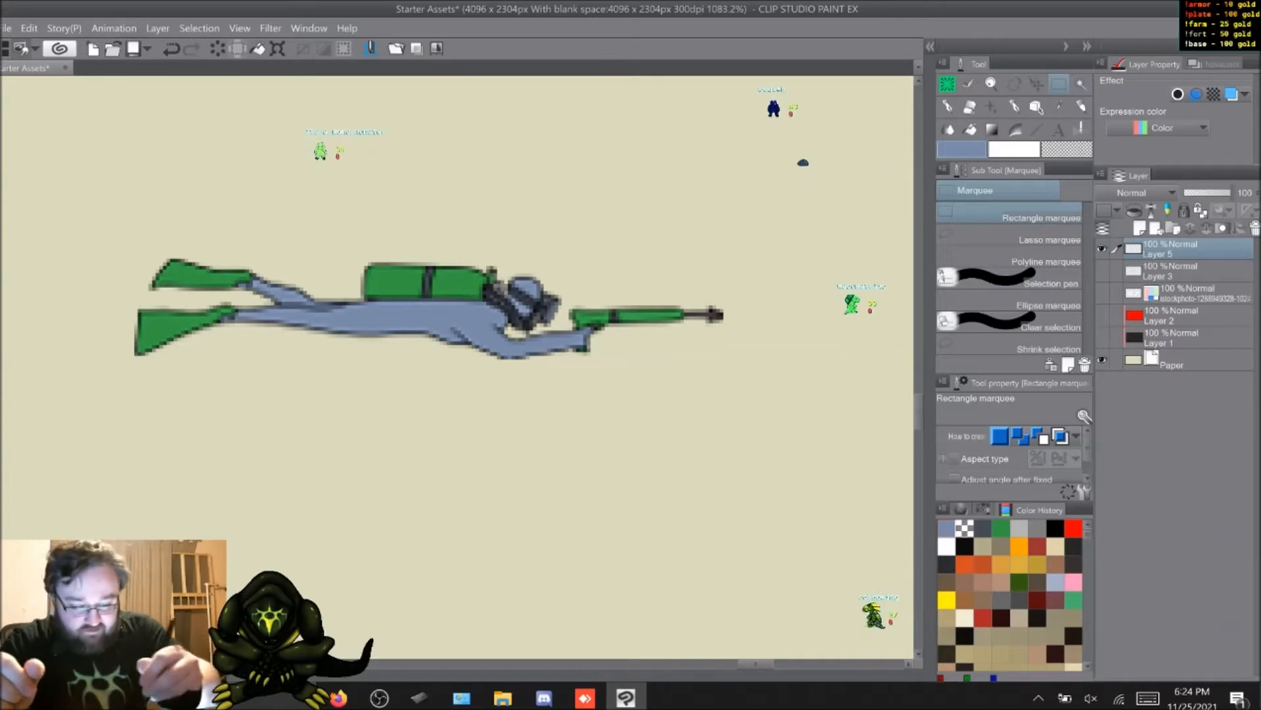
click(199, 28)
click(222, 46)
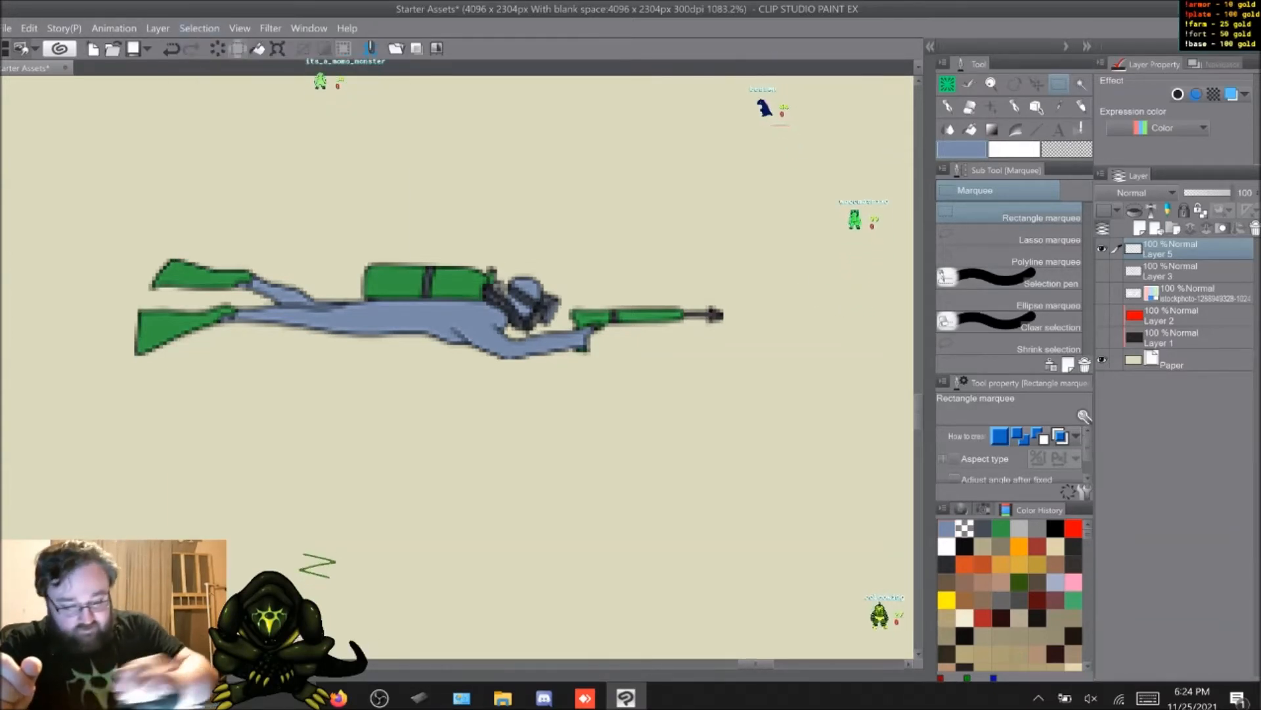
click(199, 29)
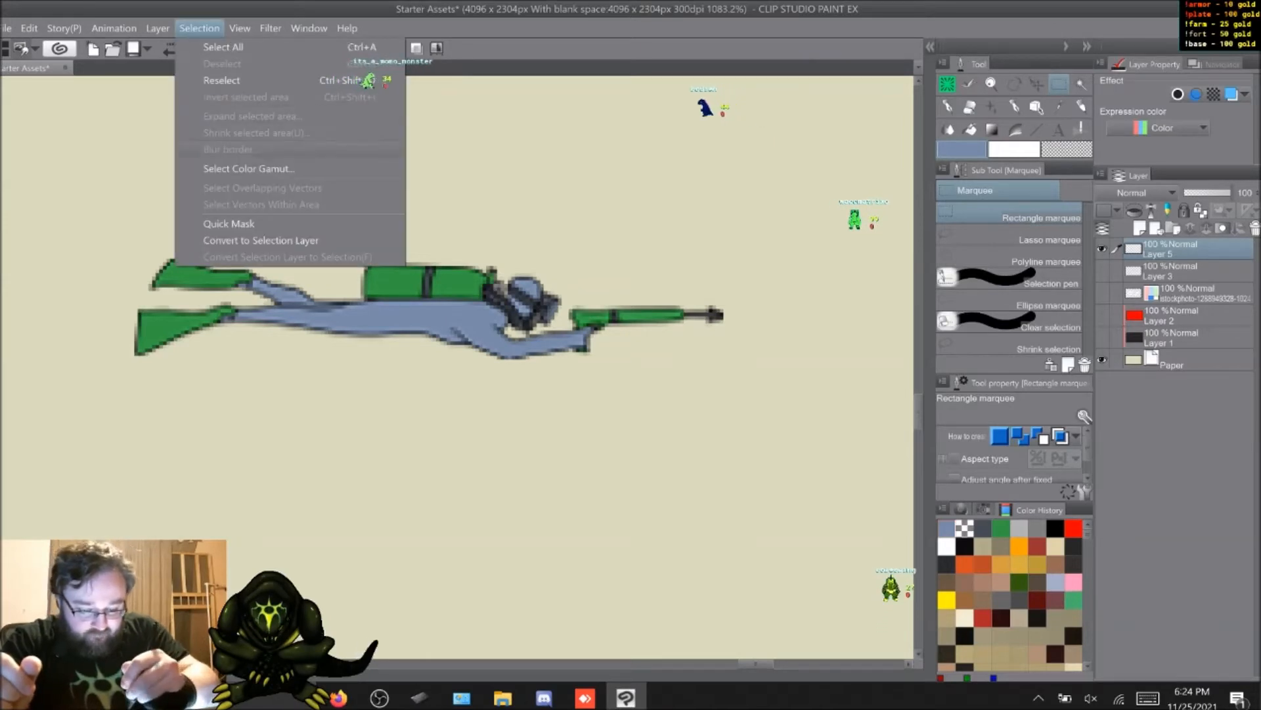
mouse_move(158, 28)
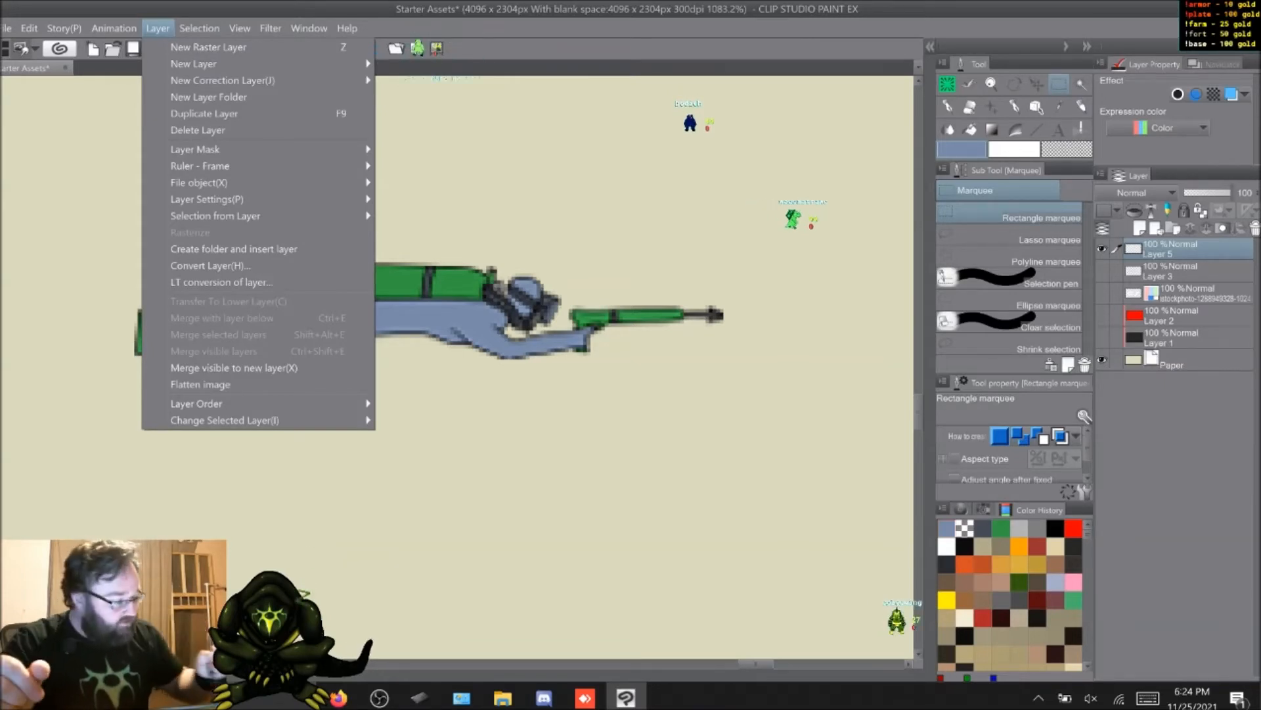
key(Escape)
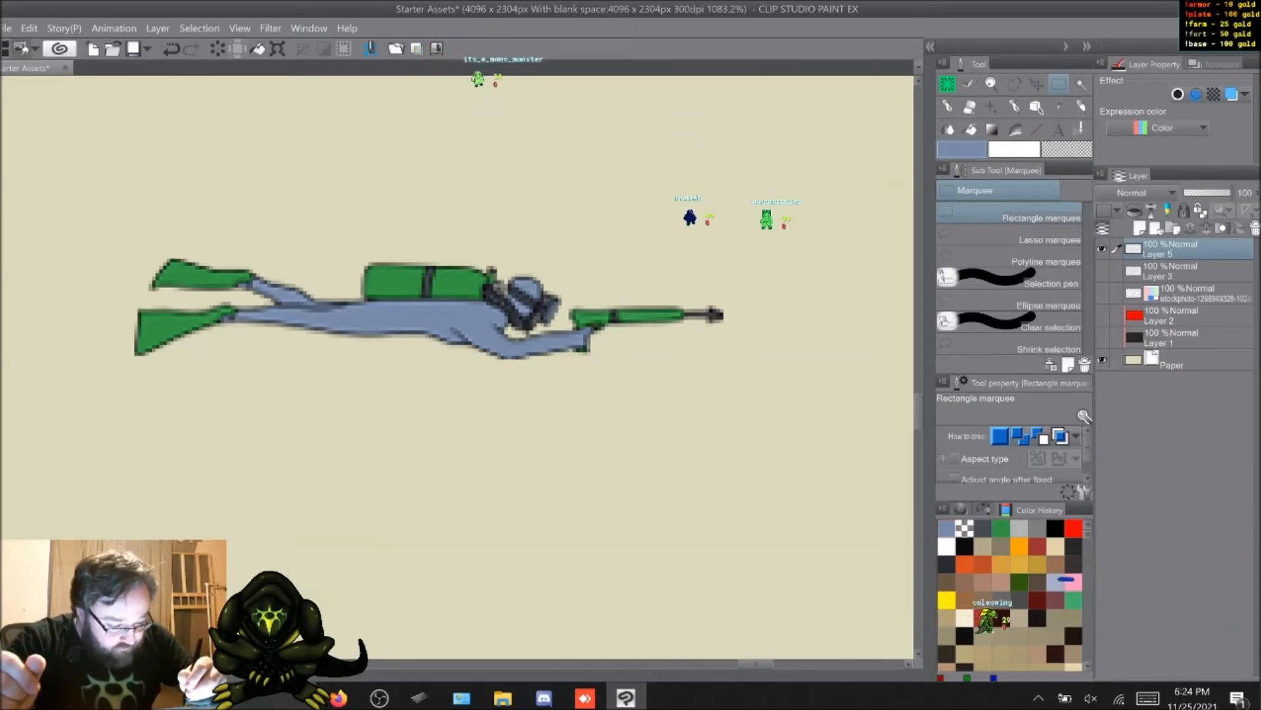
Step: Enclose the diver in a rectangular selection of about 164 × 28 px, trimmed tightly to the fins and speargun tip
drag(728, 263, 135, 359)
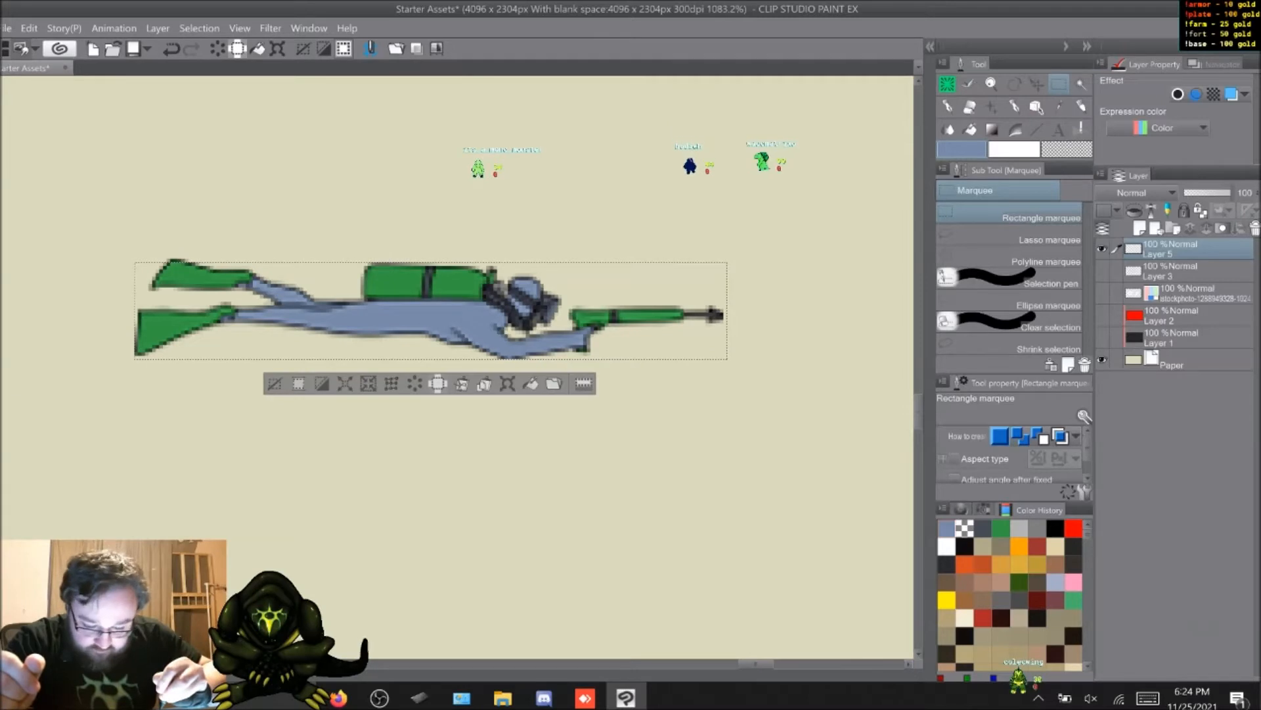
key(Up)
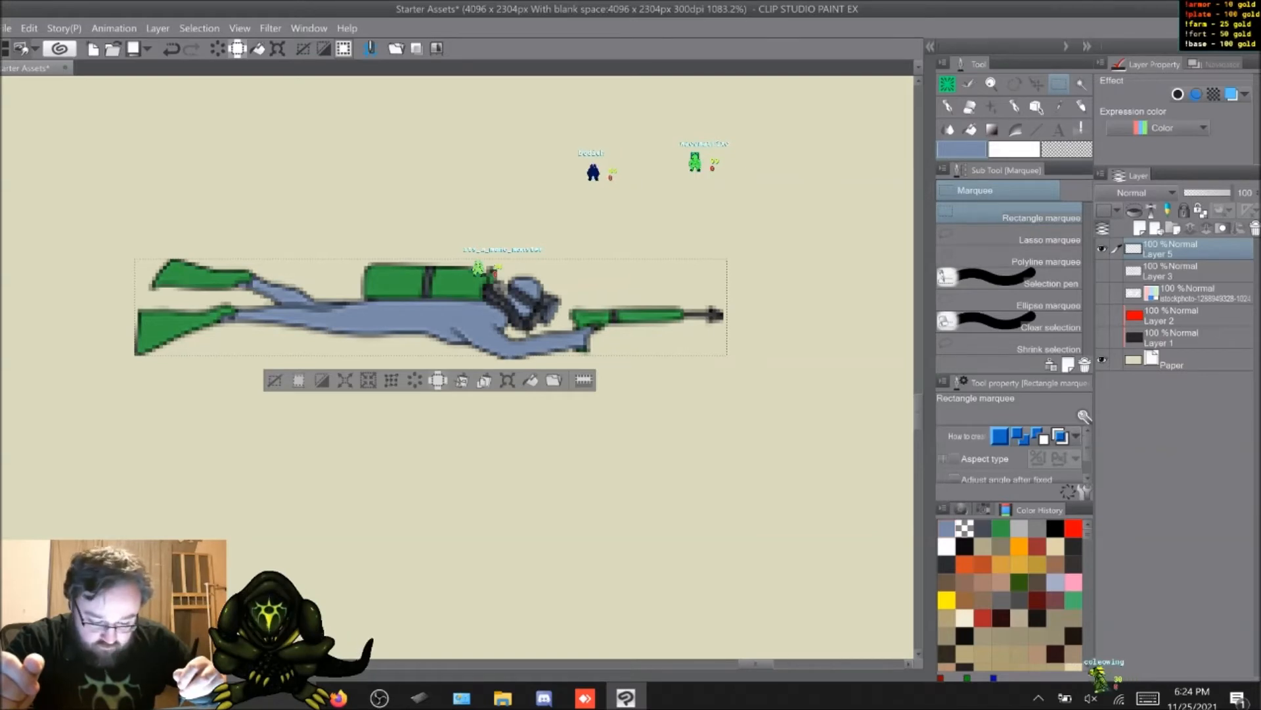
key(shift)
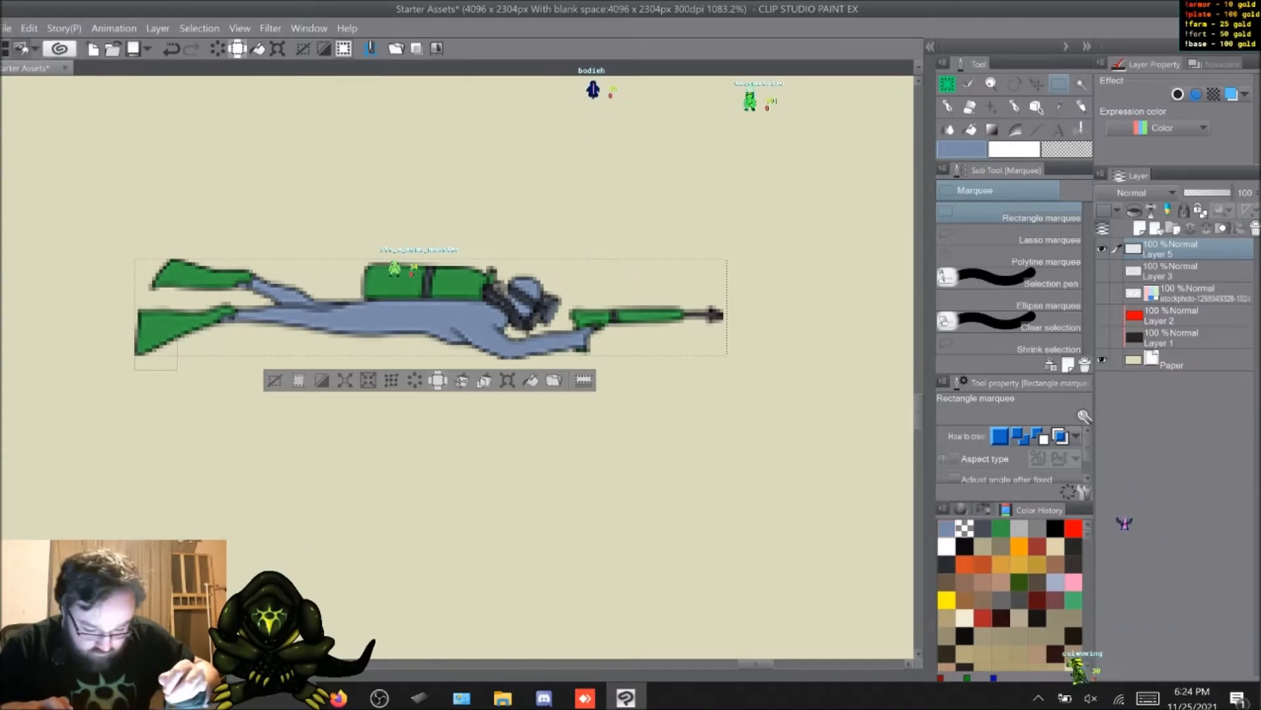
drag(177, 370, 166, 360)
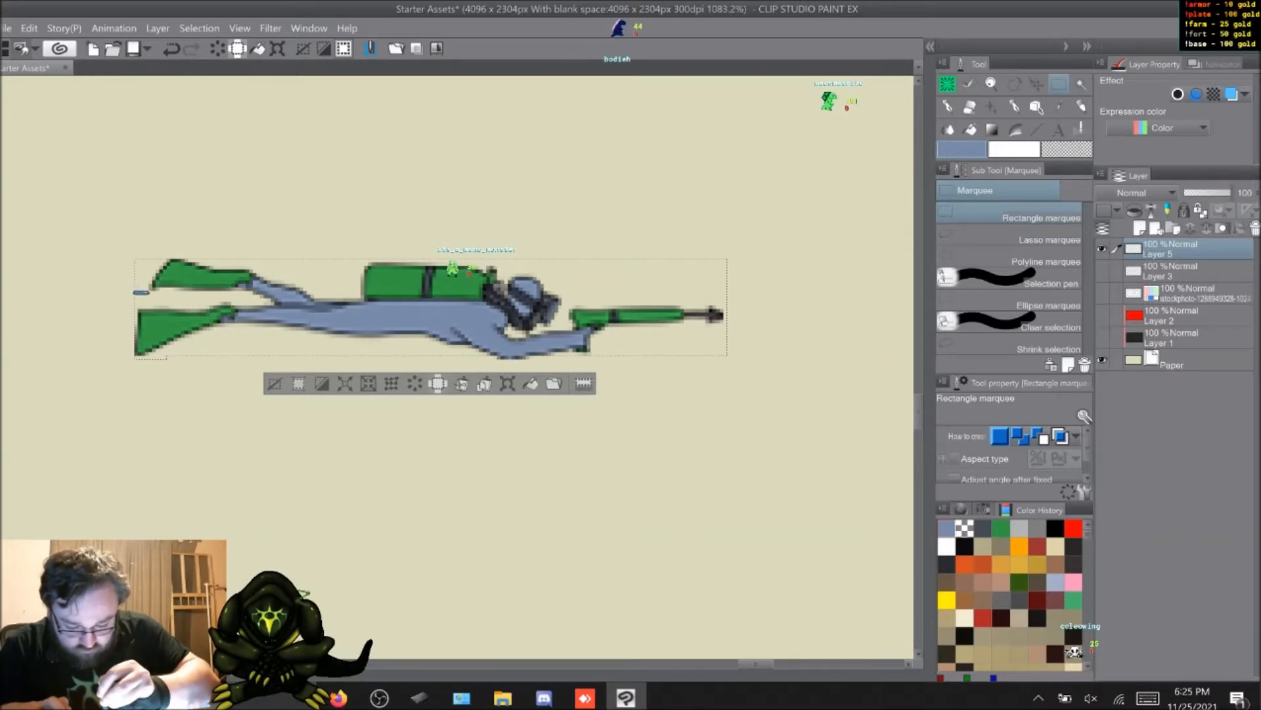
key(shift)
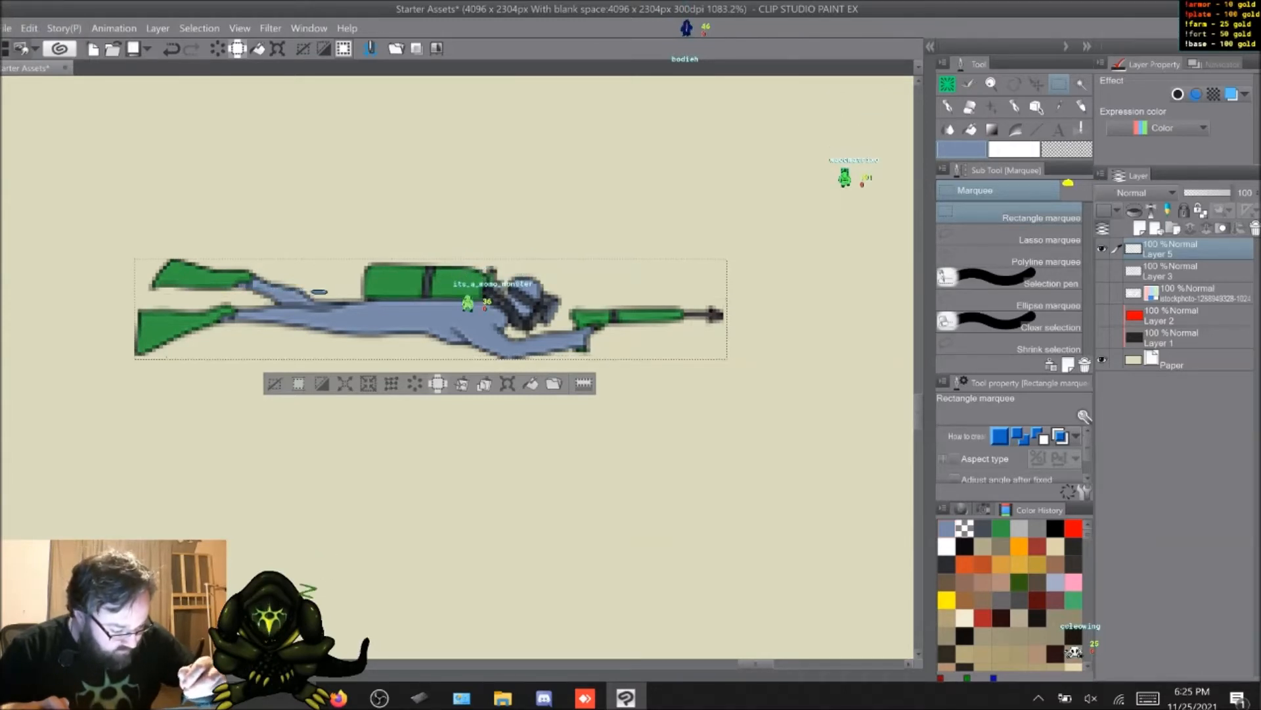
key(alt)
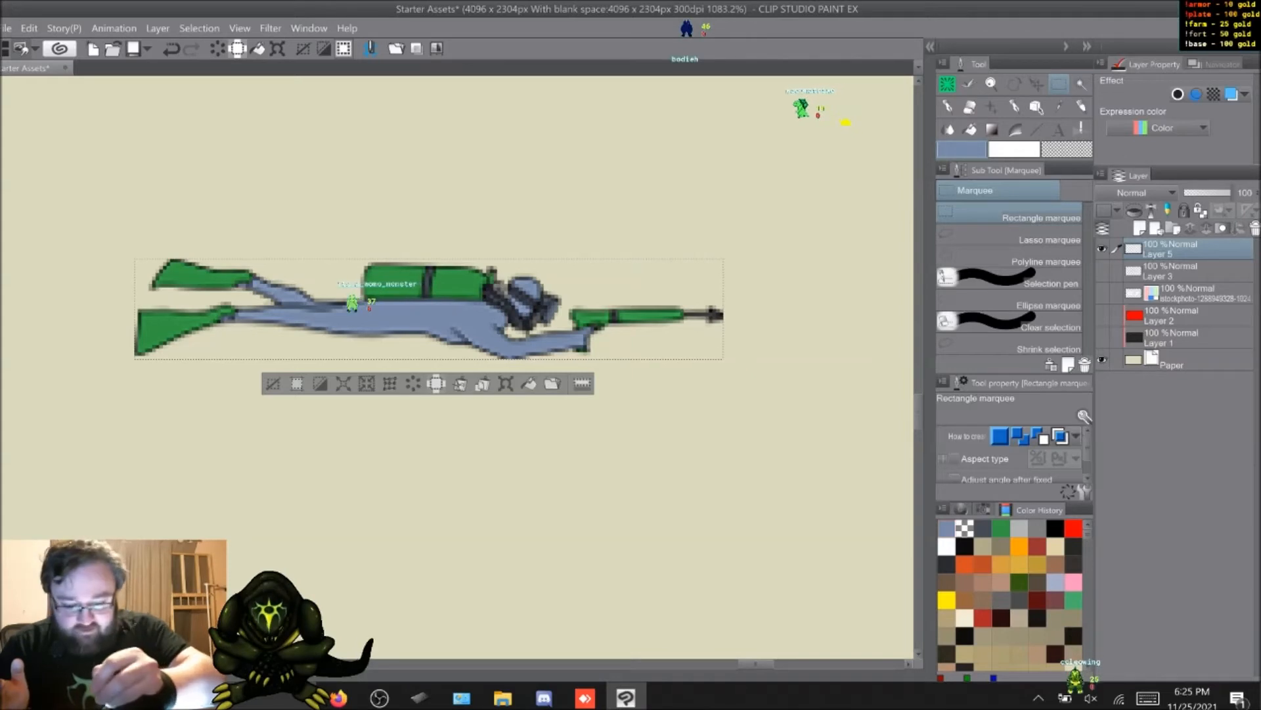
Step: Crop the canvas to the selected diver and hide the Paper layer for a transparent background
click(29, 28)
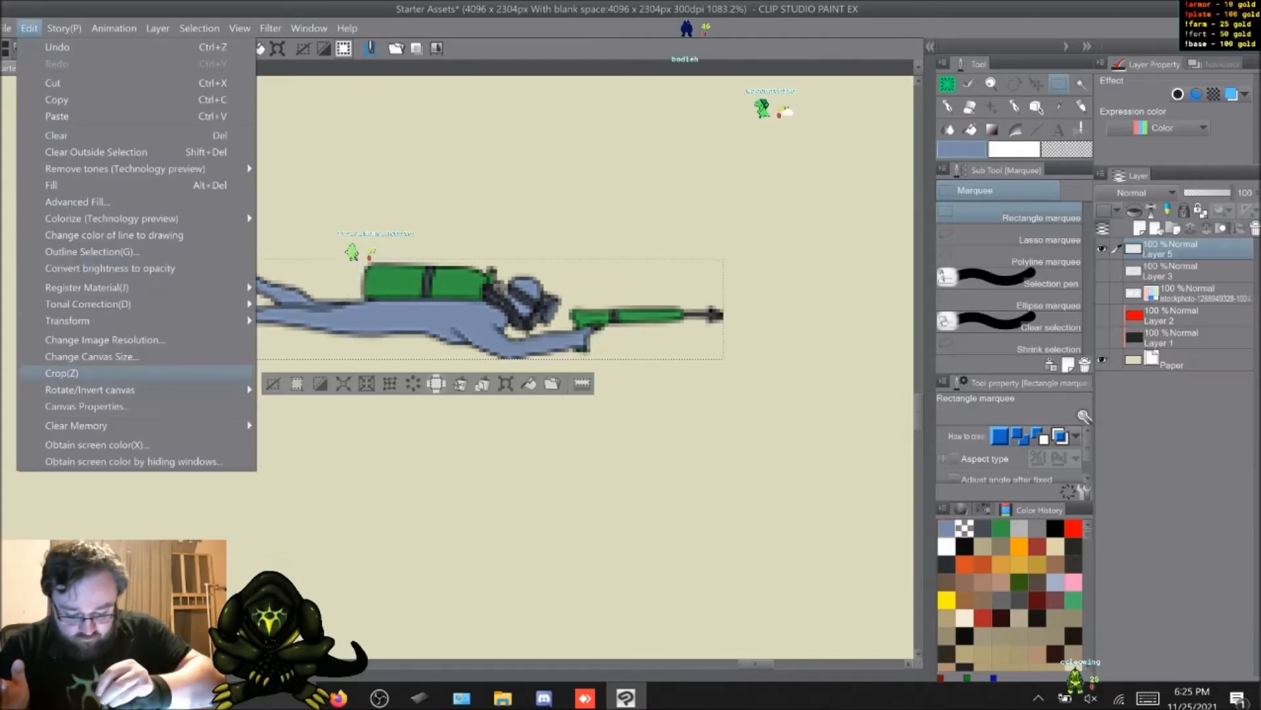
key(Return)
key(Return)
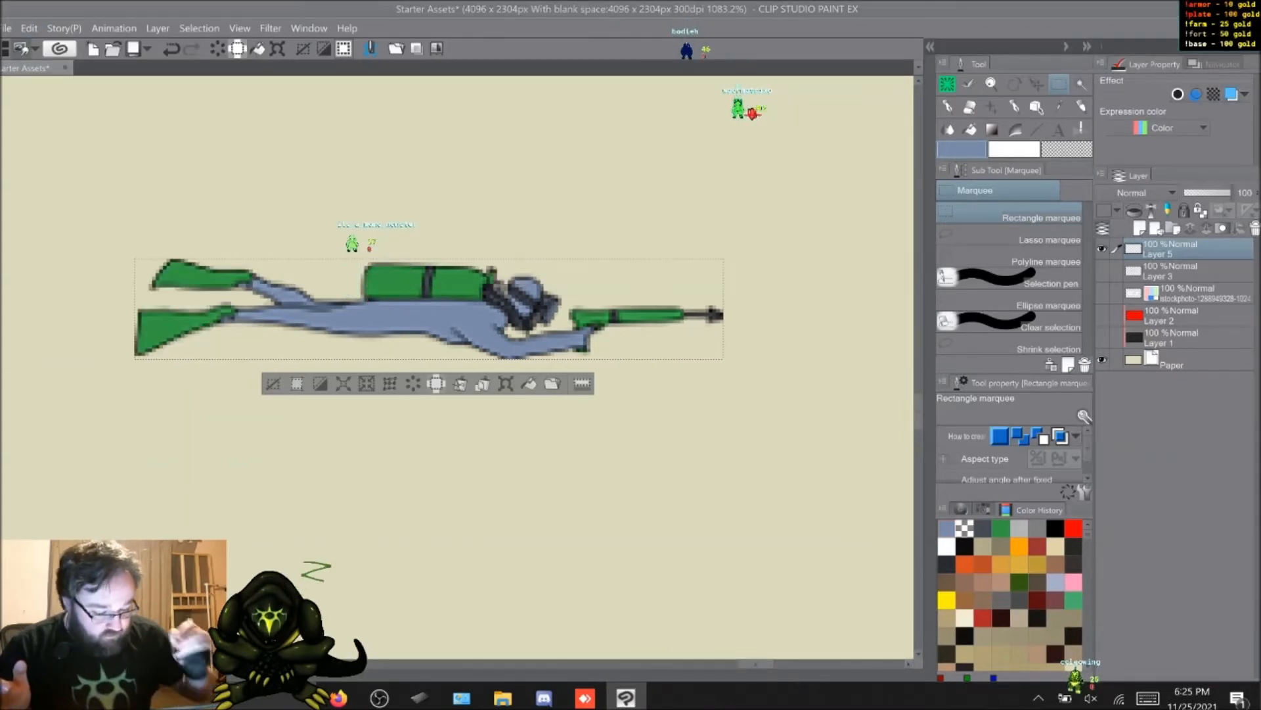
key(ctrl+d)
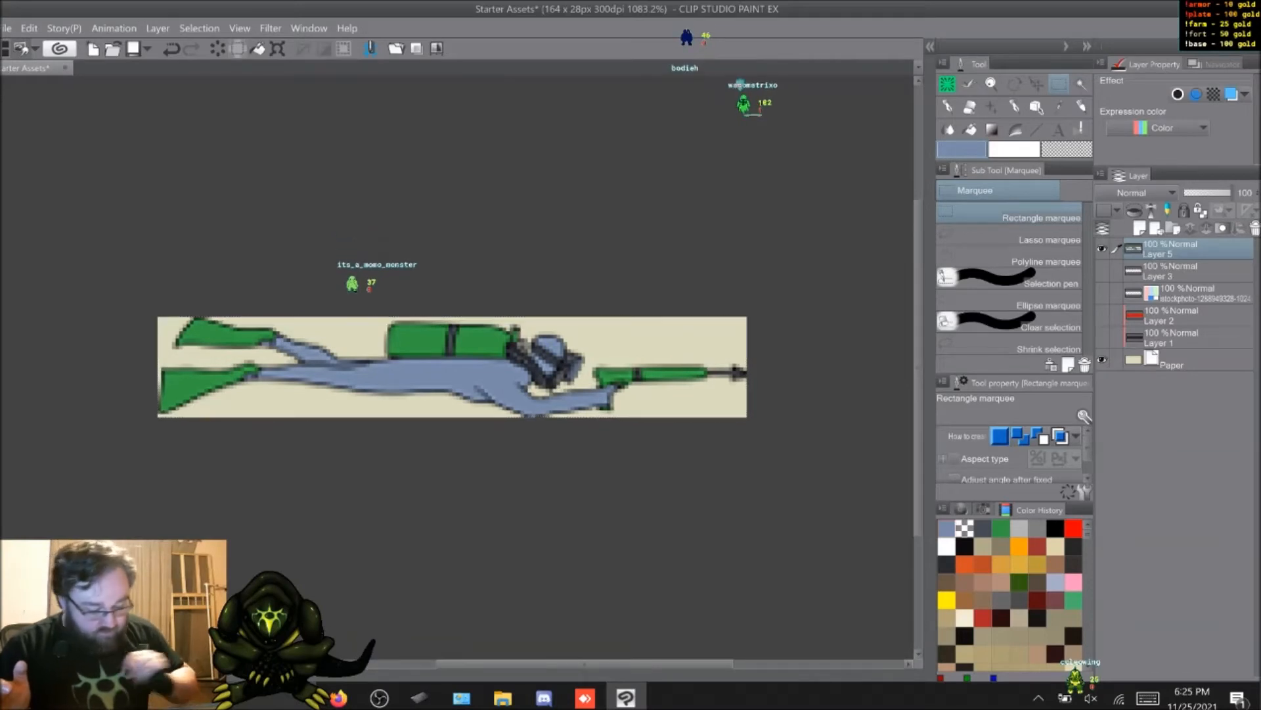
click(1103, 360)
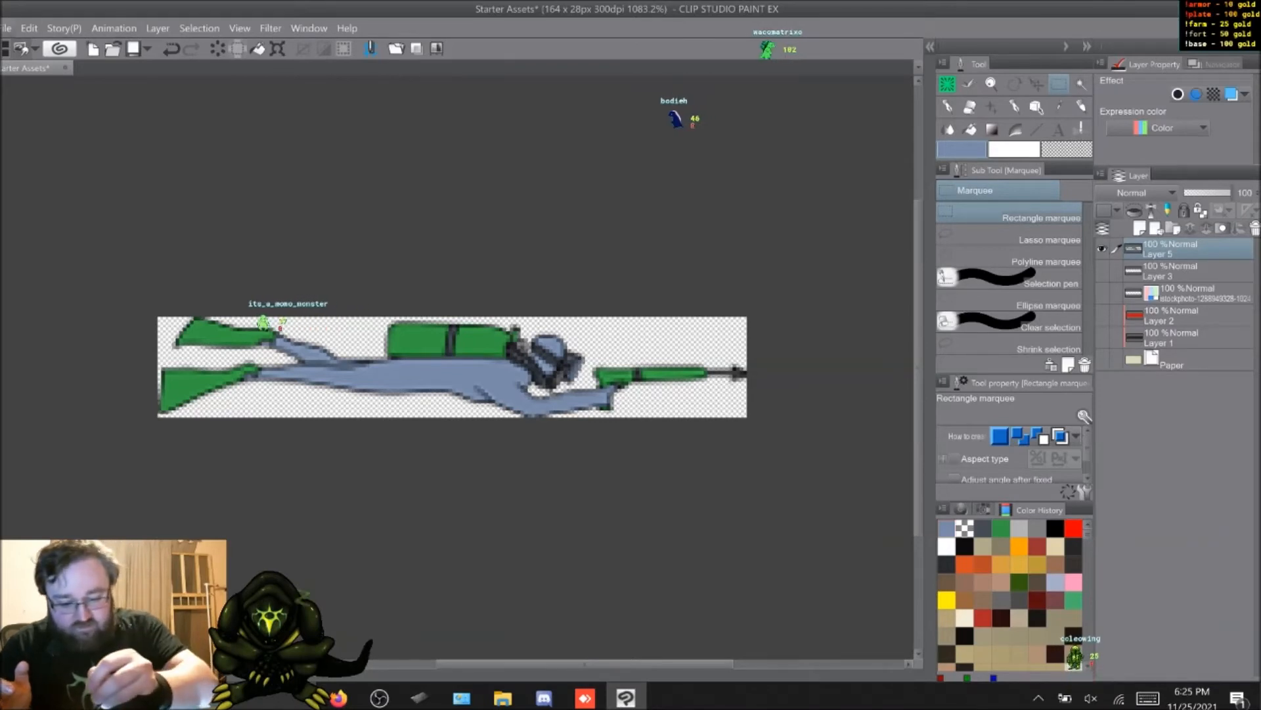
Step: Start saving the cropped diver as a new file on the Desktop with PNG as the file type
click(6, 28)
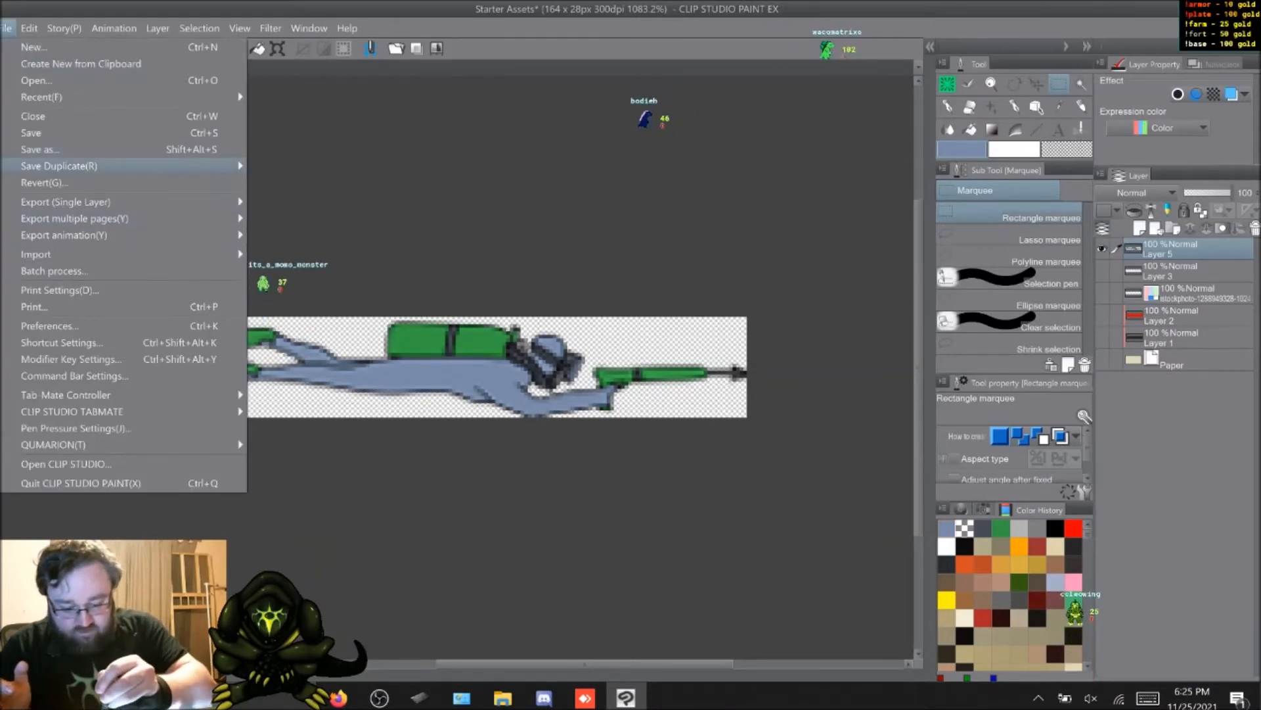
click(39, 149)
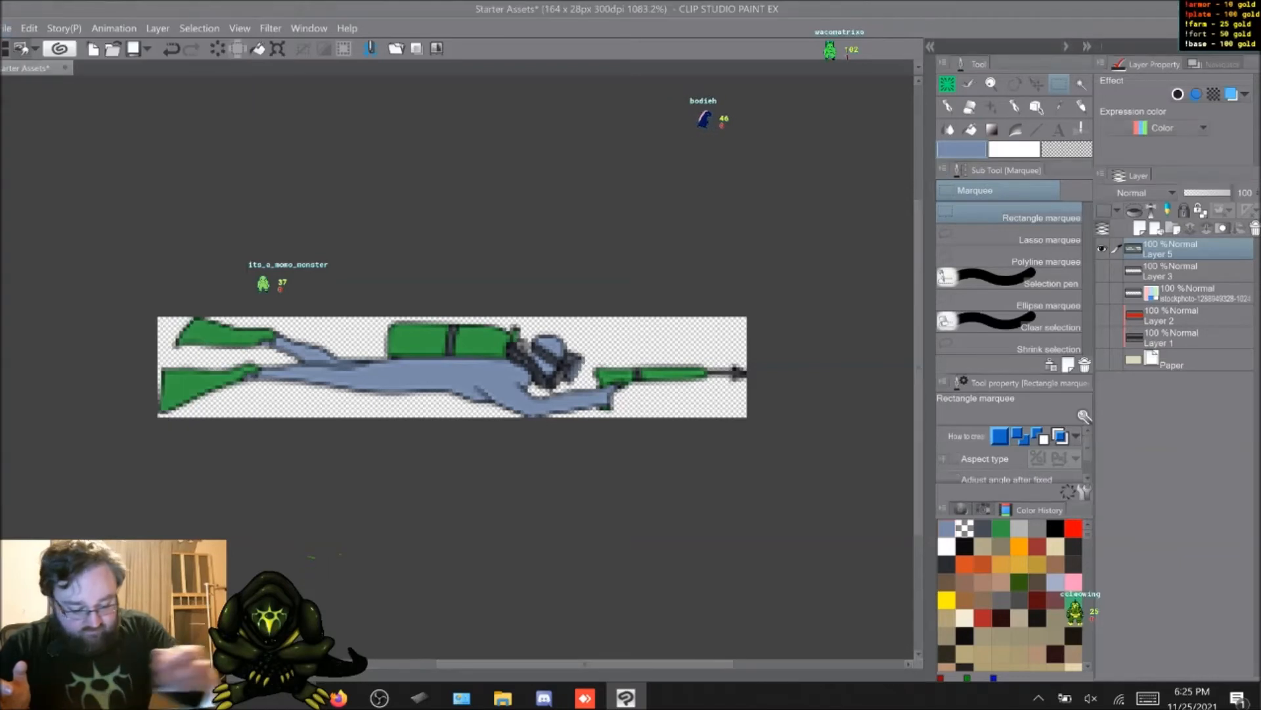
click(297, 214)
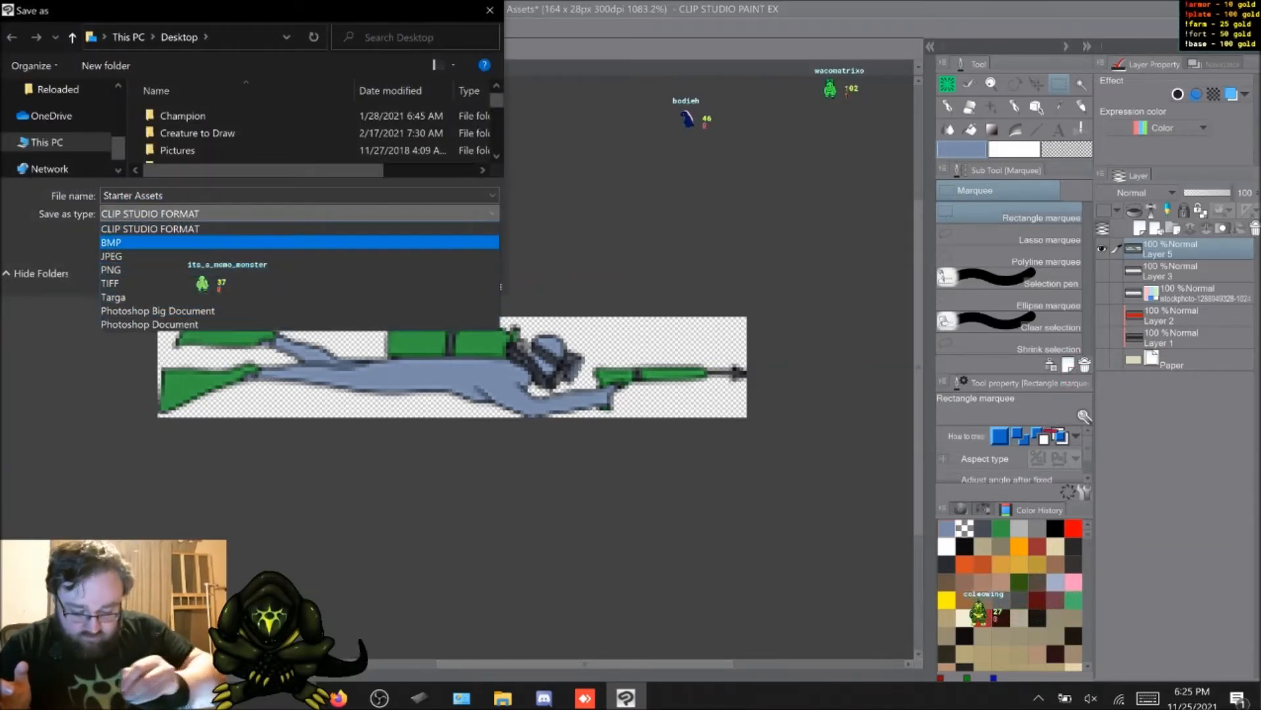
click(131, 270)
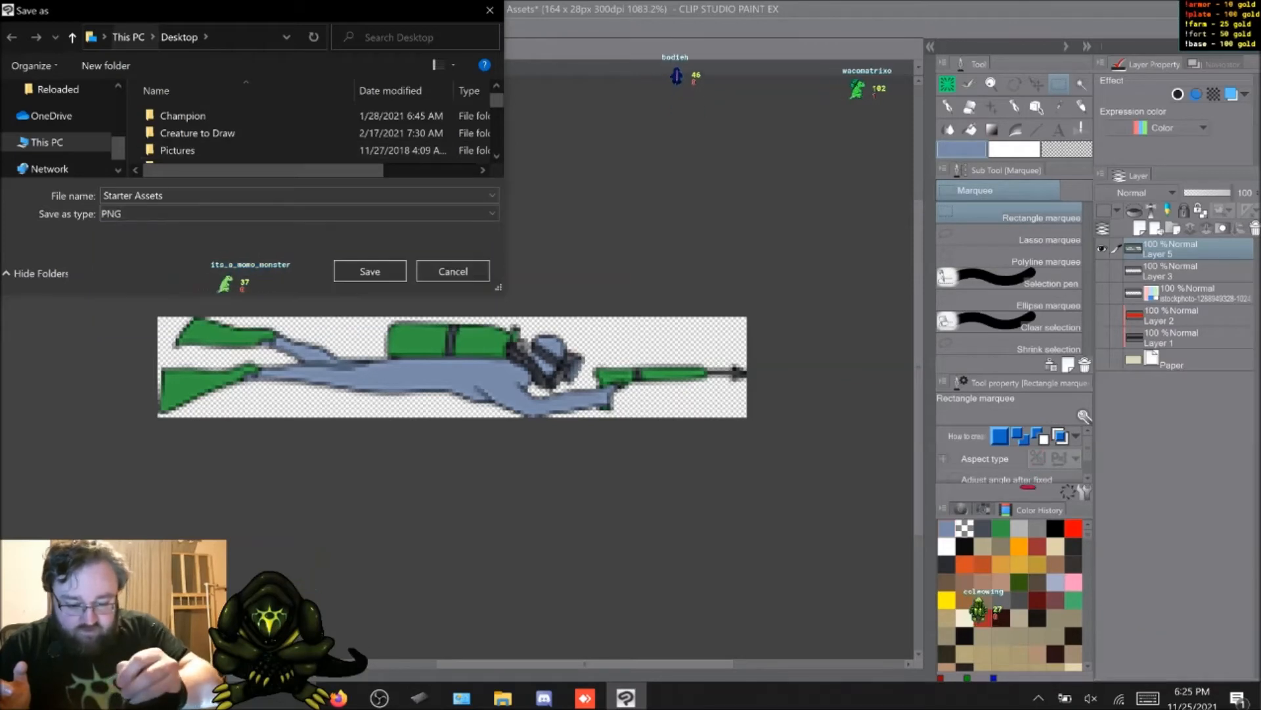
Step: Name the PNG file "Scuba Sheider", save it and dismiss the on-screen keyboard
click(145, 196)
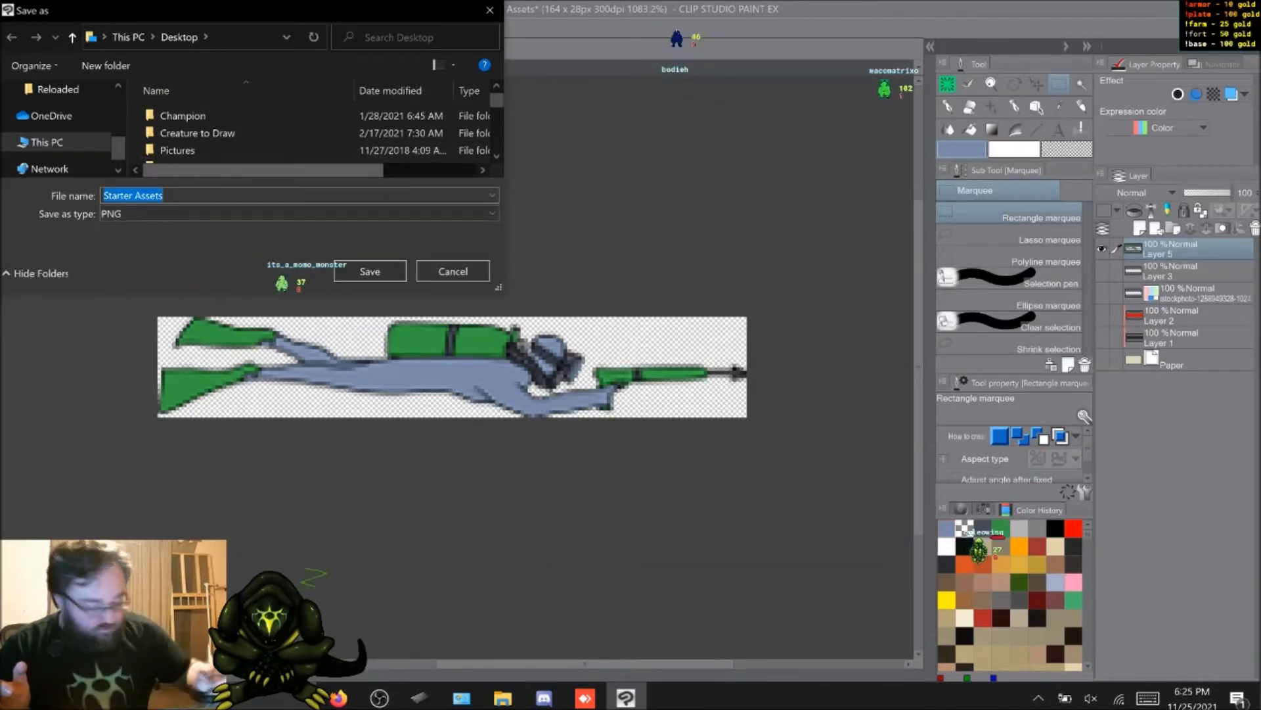
click(1148, 698)
click(1074, 640)
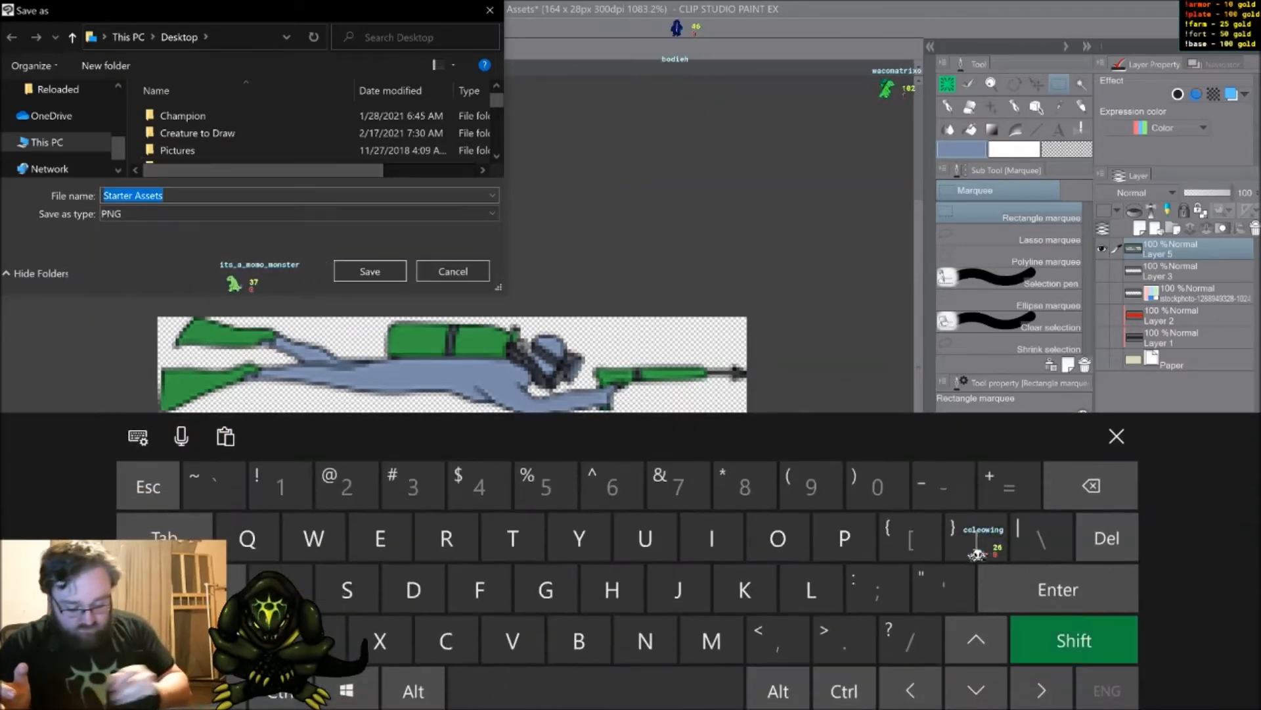
click(347, 590)
click(447, 641)
click(646, 538)
click(579, 640)
click(281, 590)
click(595, 690)
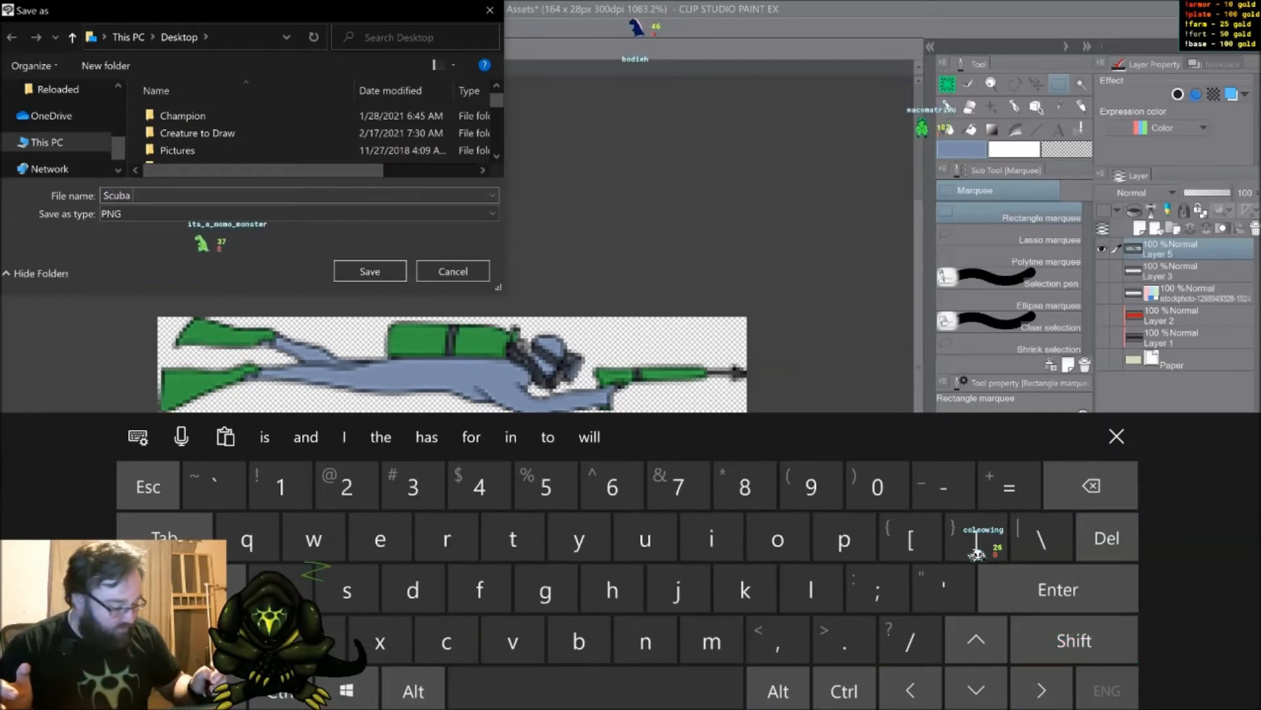
click(1091, 485)
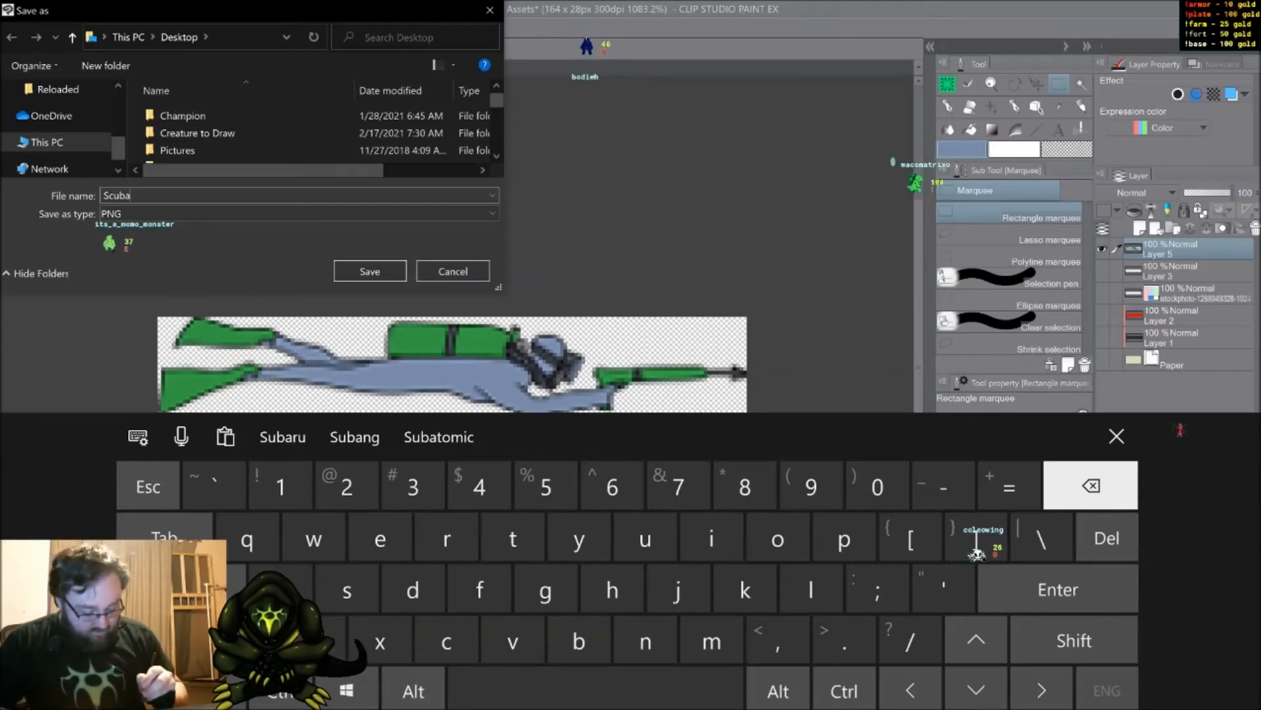
click(596, 690)
click(1074, 641)
click(347, 590)
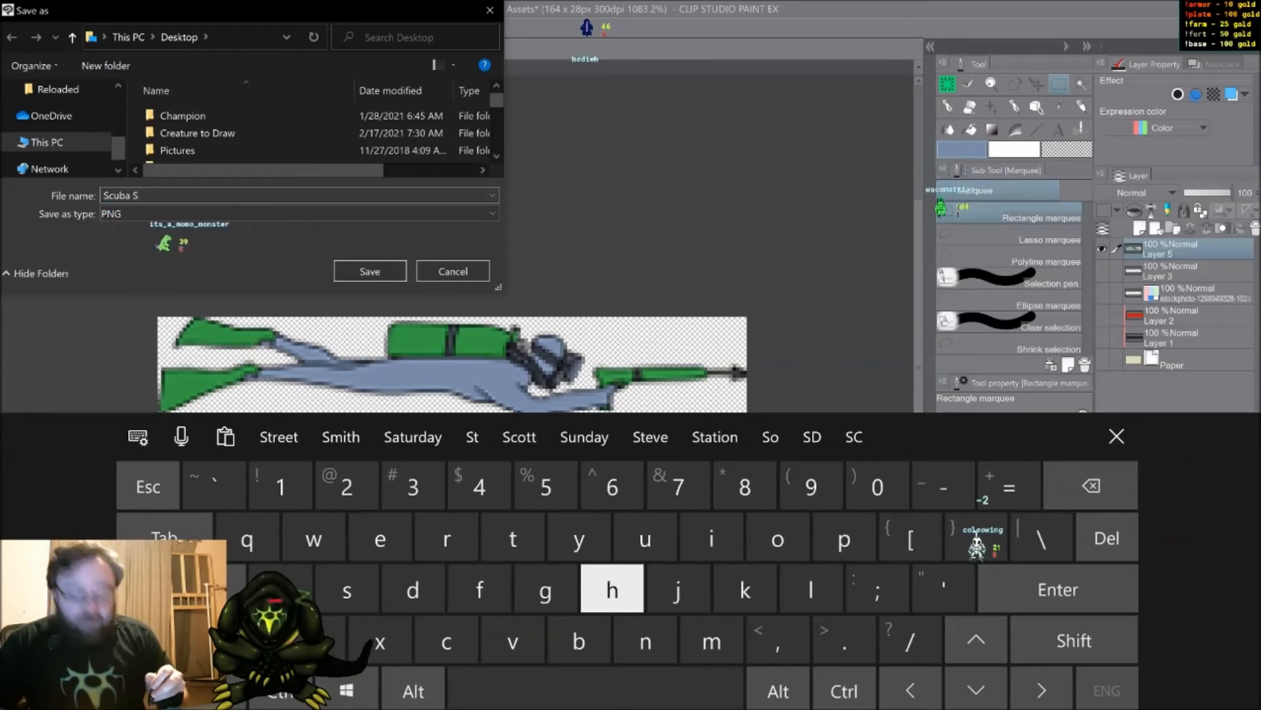
click(613, 588)
click(380, 539)
click(711, 536)
click(412, 590)
click(379, 539)
click(446, 539)
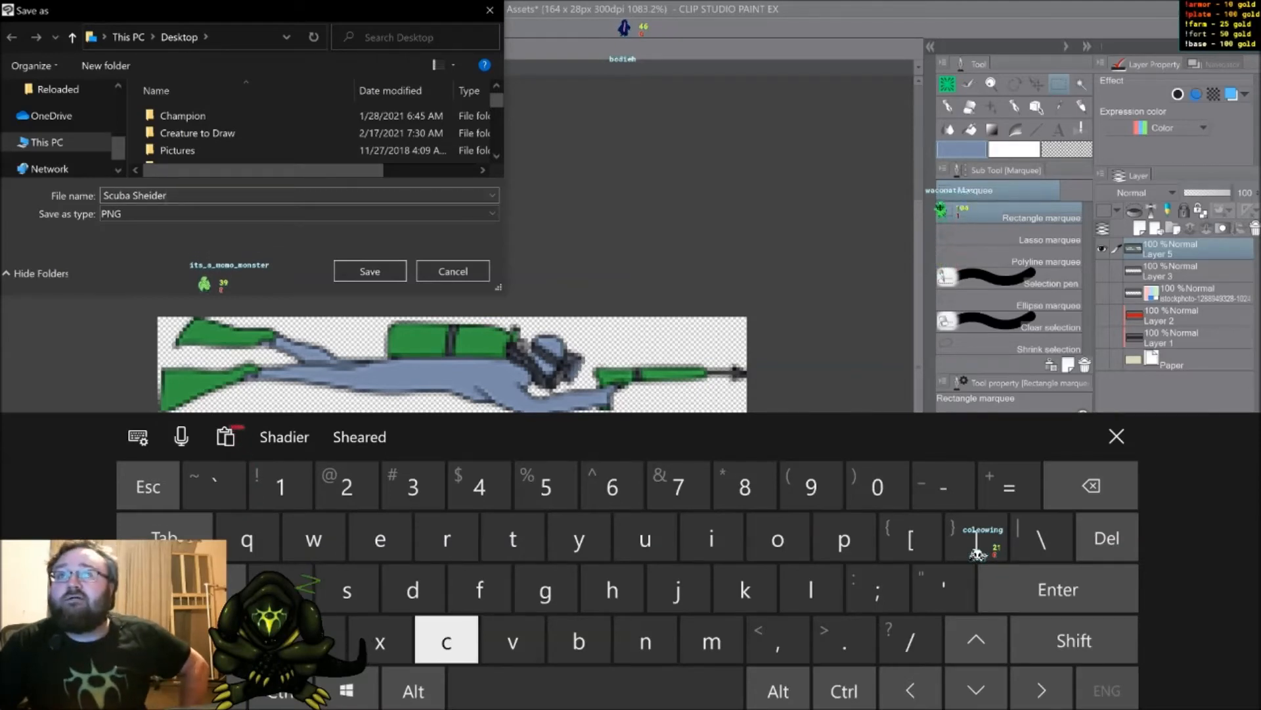
click(370, 271)
click(1117, 435)
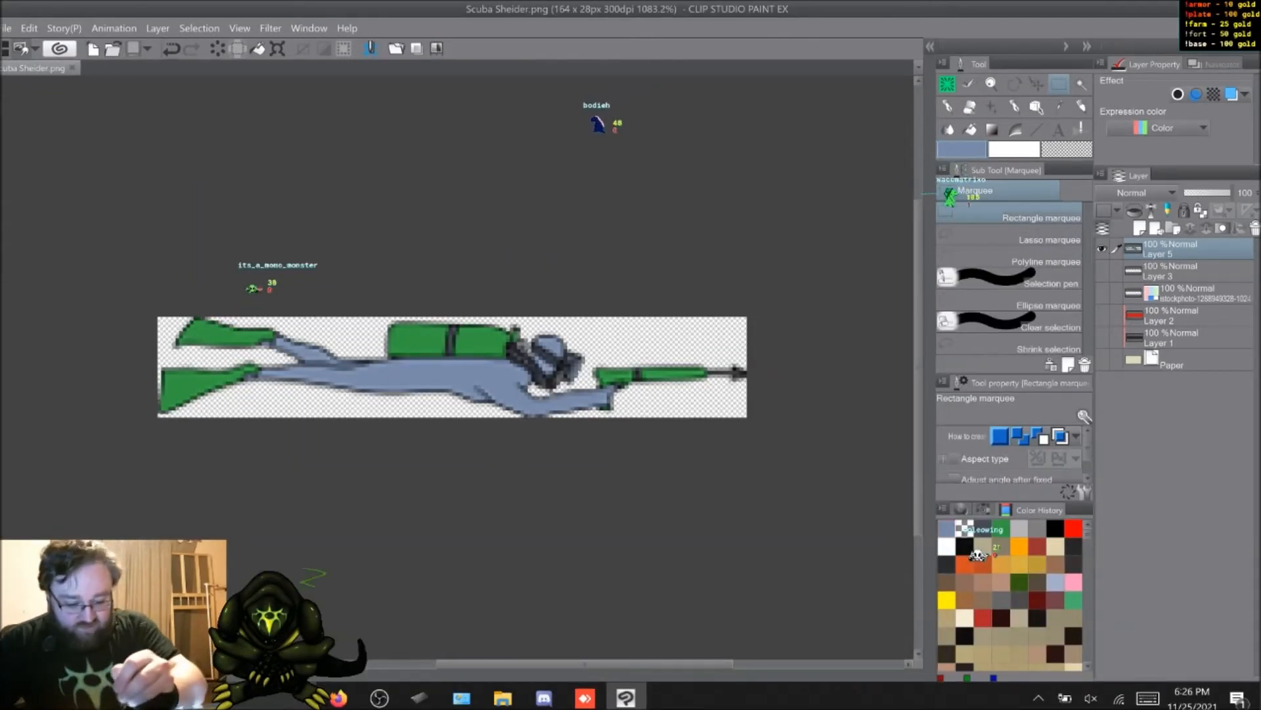
Step: Undo the crop and the selection, restoring the full 4096 × 2304 px canvas, and view the whole canvas
key(ctrl+a)
click(172, 49)
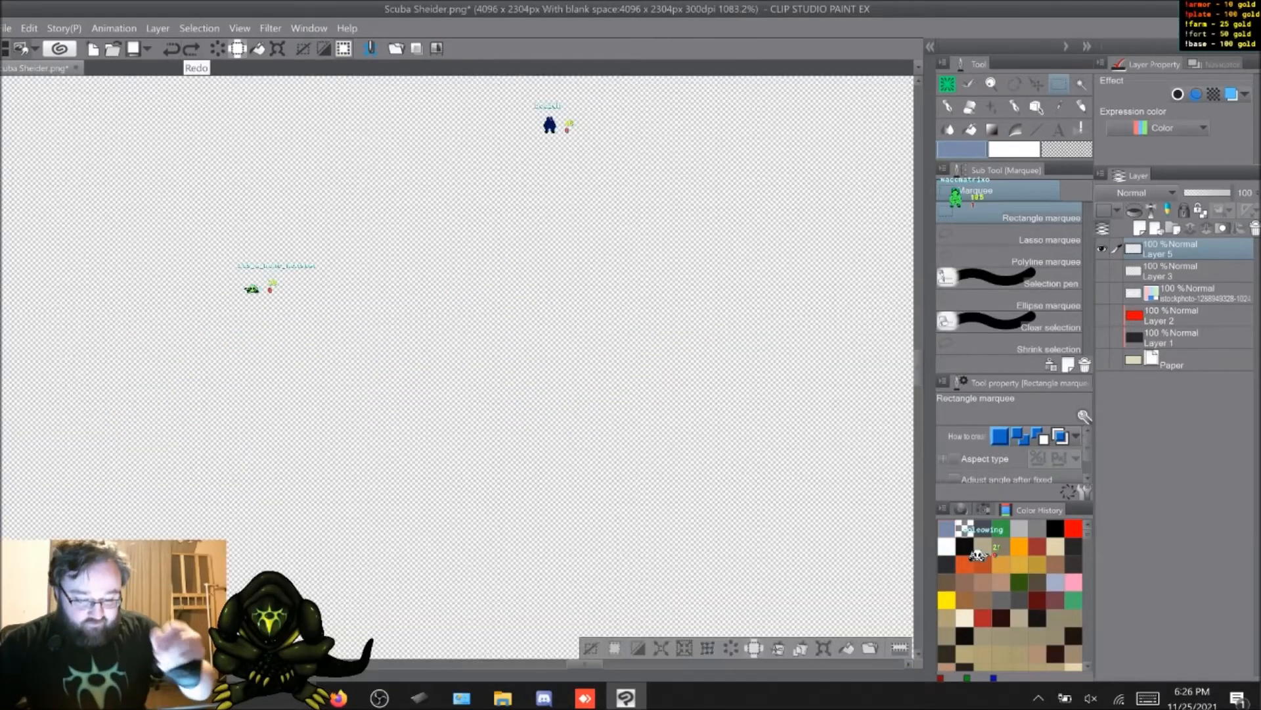
click(191, 49)
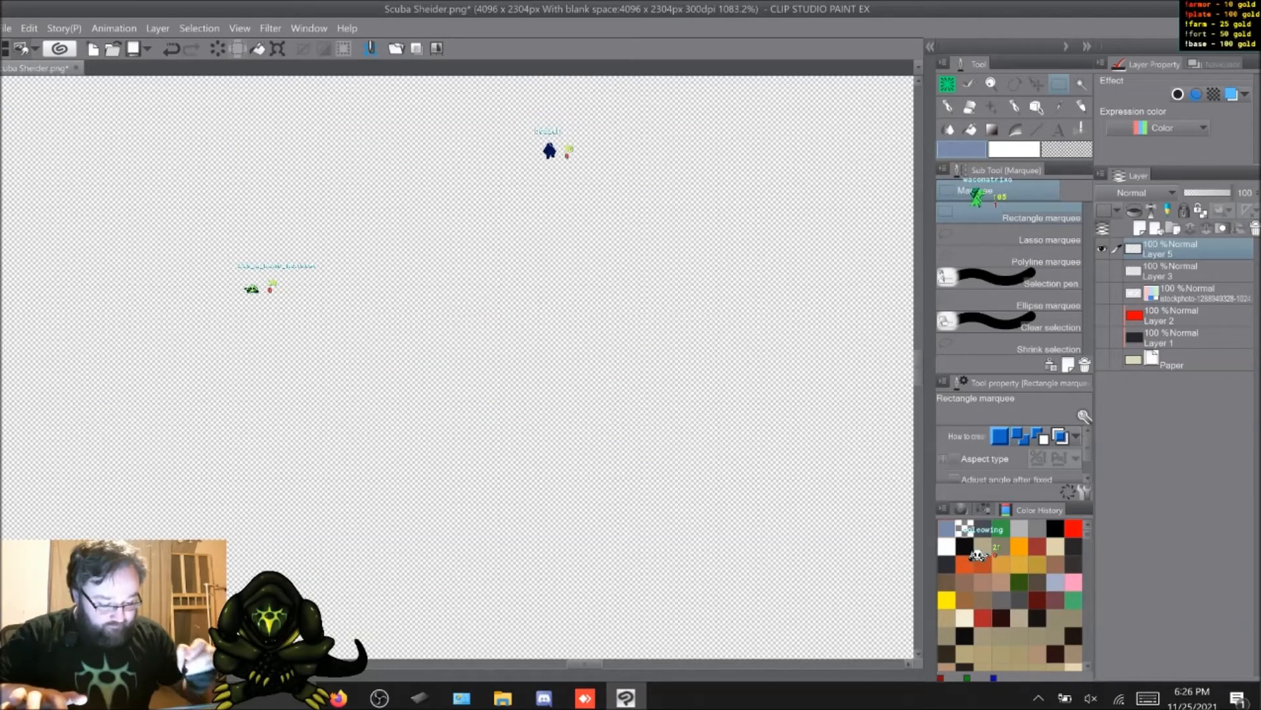
scroll(459, 368, down, 6)
scroll(460, 368, down, 8)
middle_drag(468, 517, 458, 408)
scroll(453, 460, up, 3)
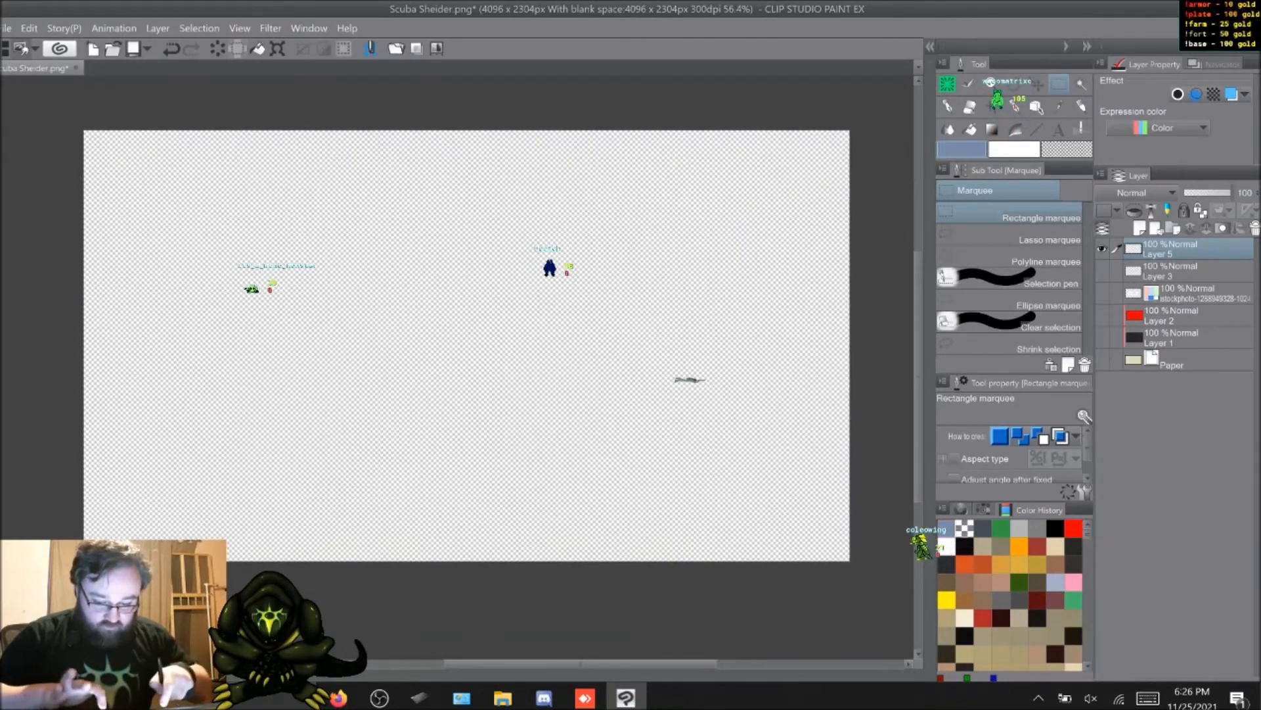
scroll(443, 518, up, 1)
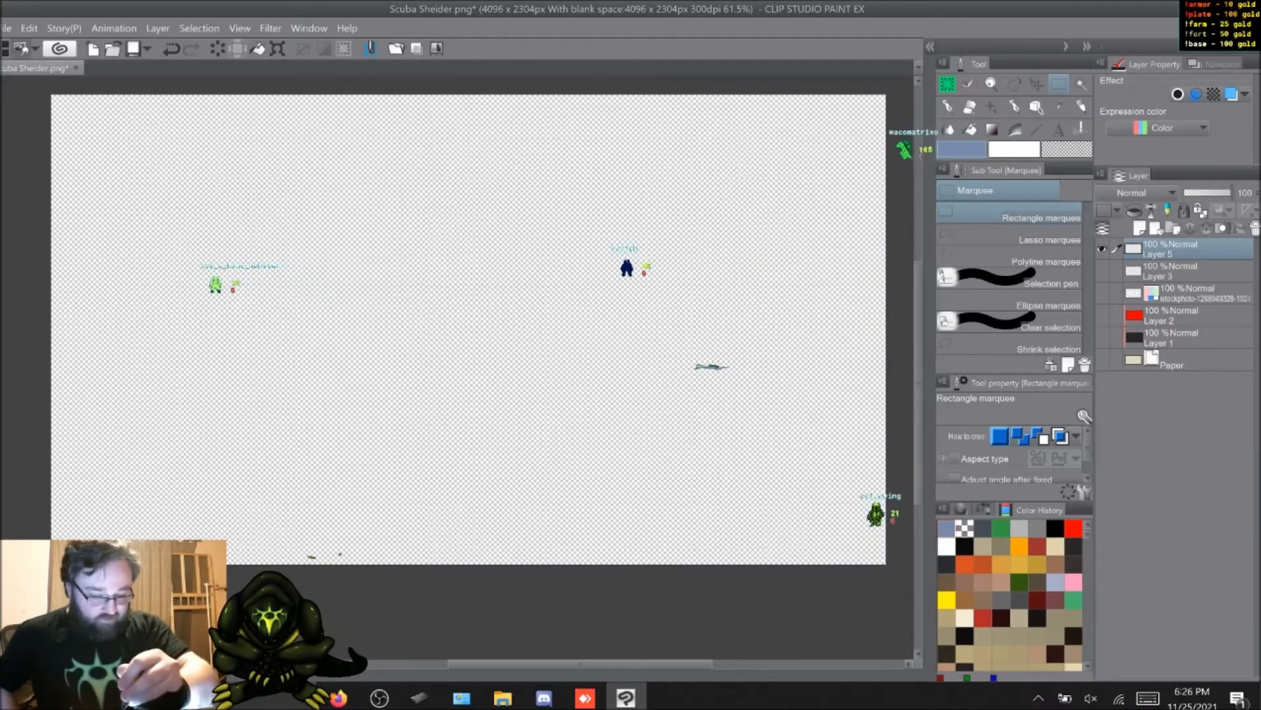
Step: Step back through the edit history to the full-size layered diver and return to the shrunken, merged version
key(ctrl+z)
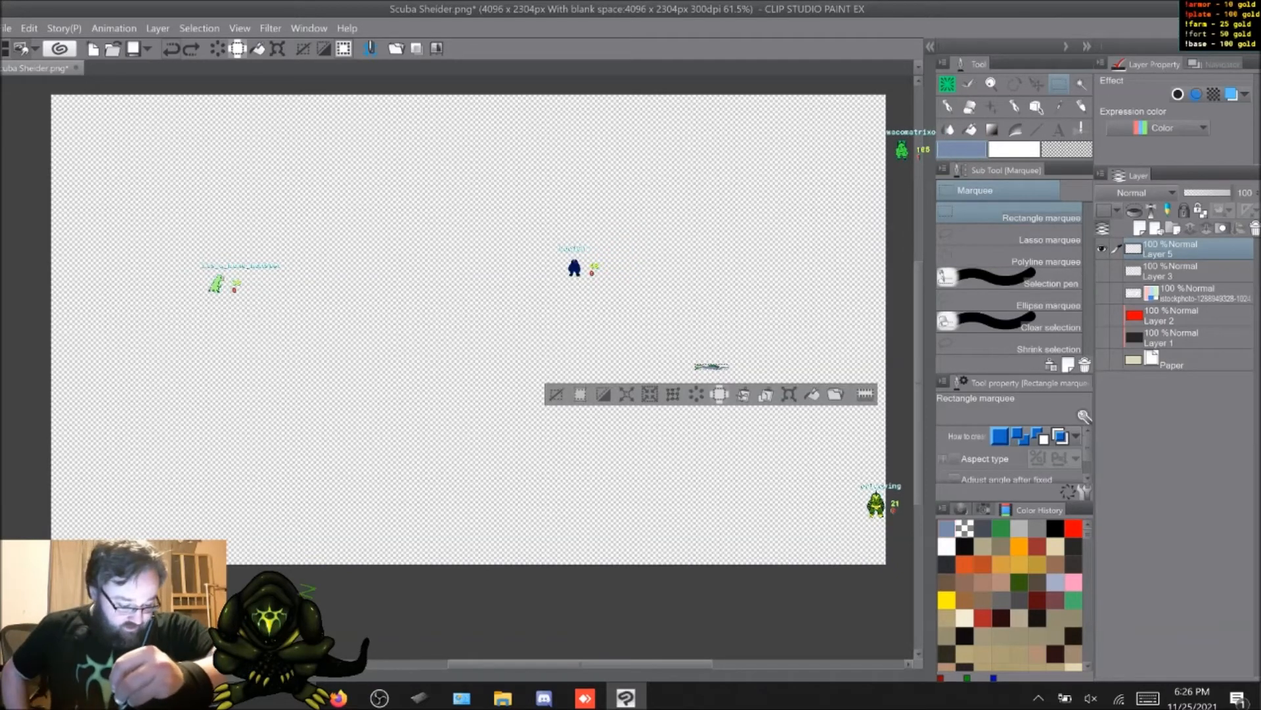
key(ctrl+z)
key(ctrl+z)
key(ctrl+z)
key(ctrl+z)
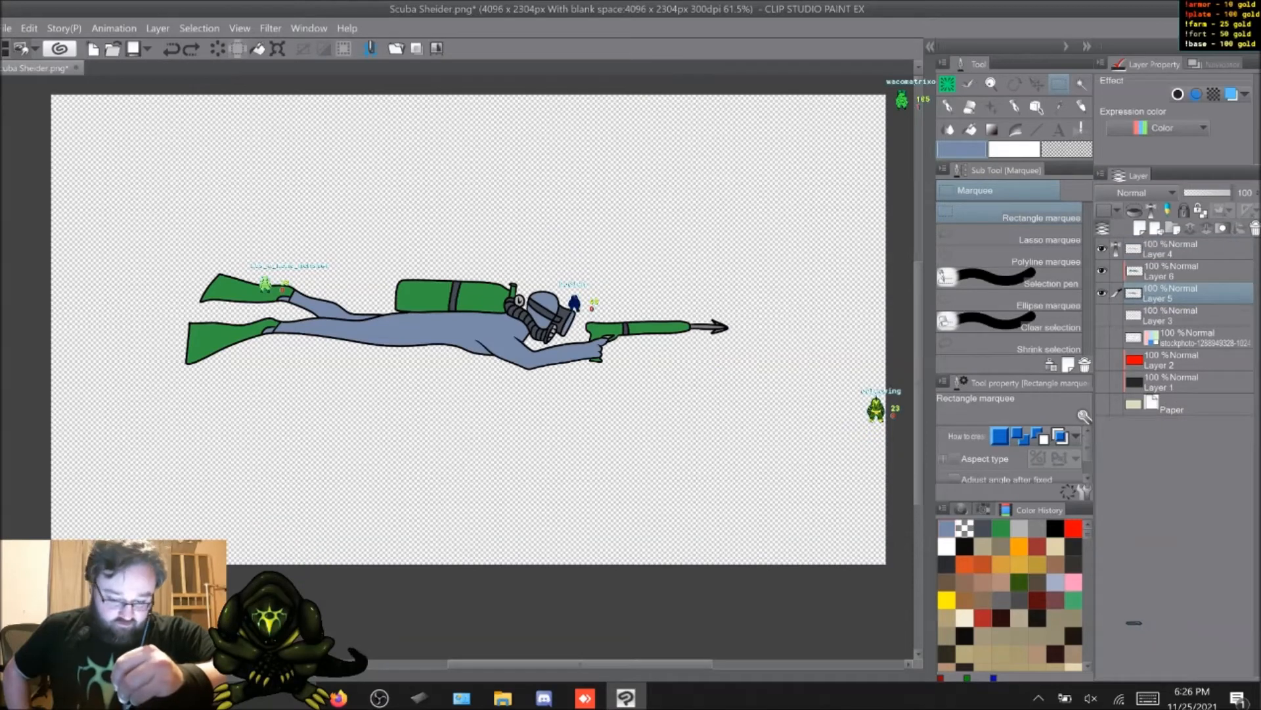
key(ctrl+z)
key(ctrl+z)
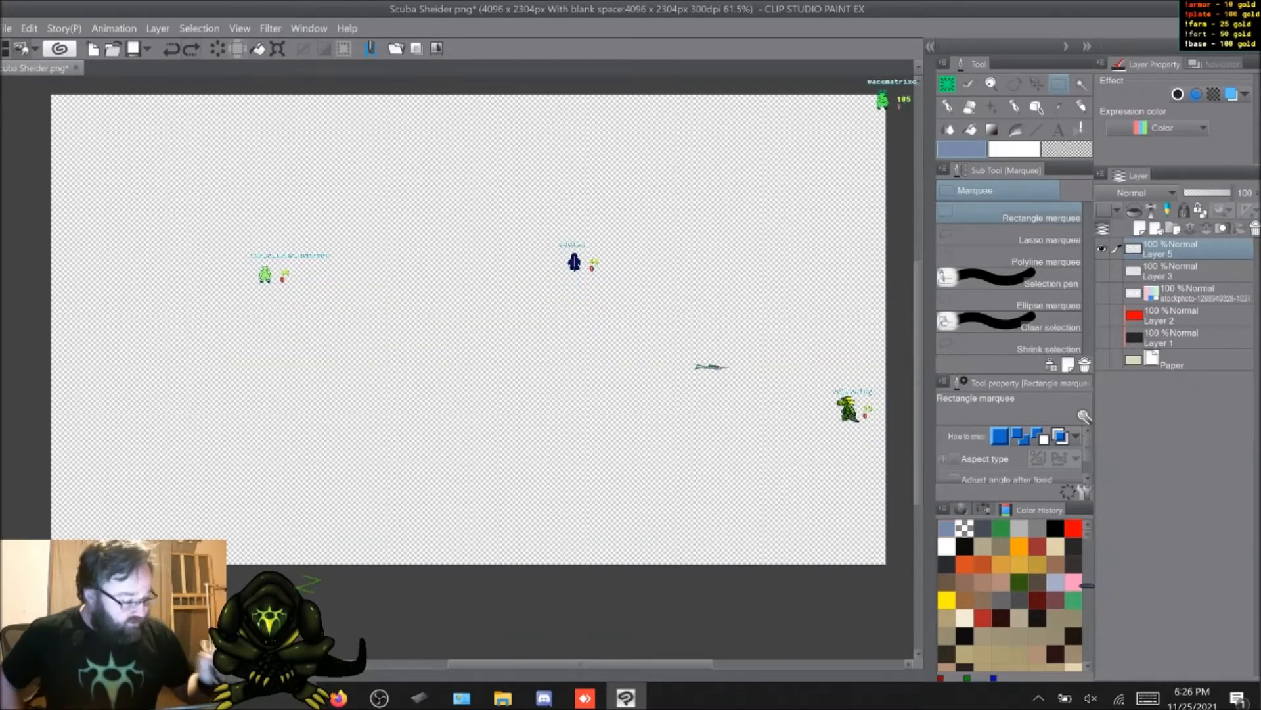
Step: Copy the shrunken diver, undo its scaling, and paste the small copy as a layer above the merged full-size diver
click(29, 28)
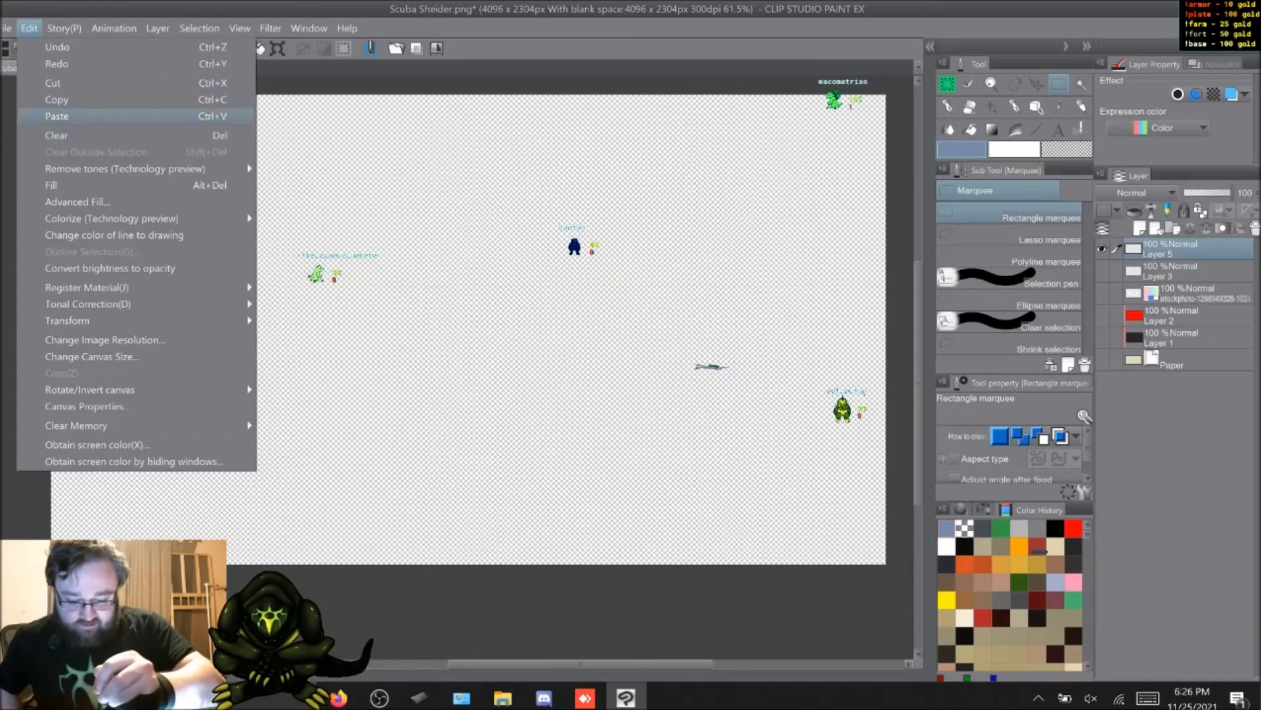
click(57, 116)
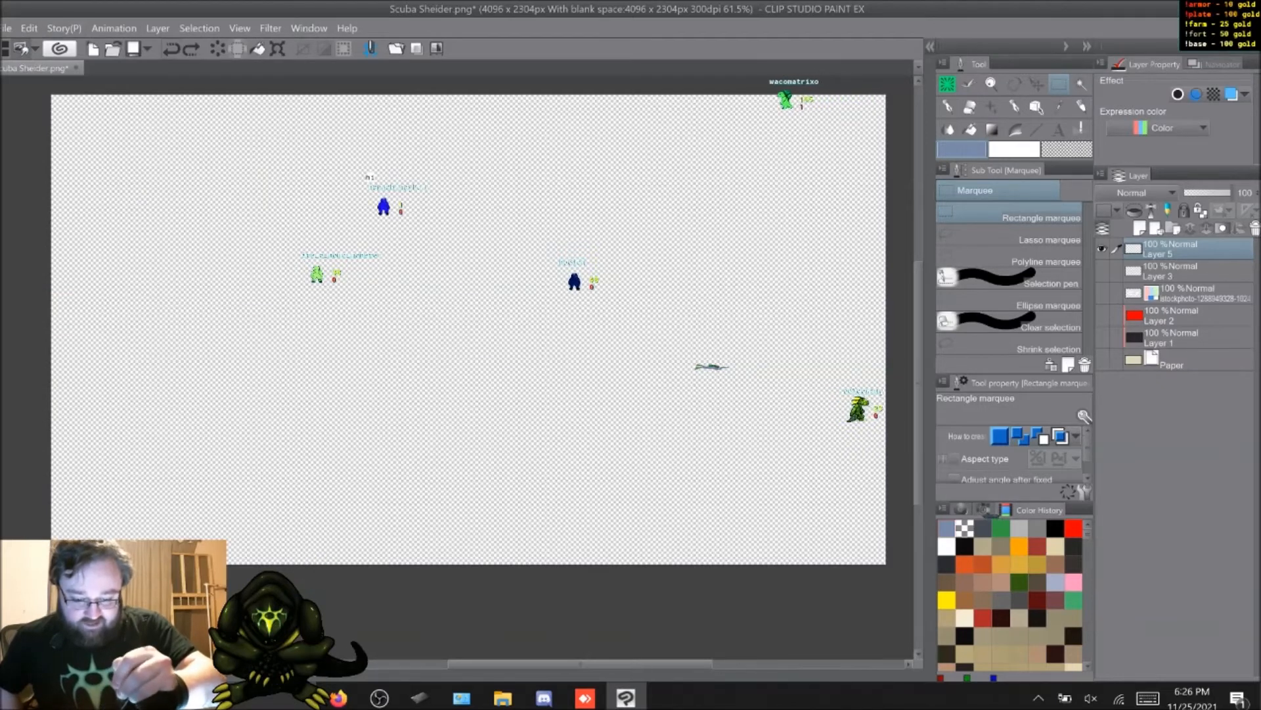
key(ctrl+z)
click(29, 28)
click(58, 116)
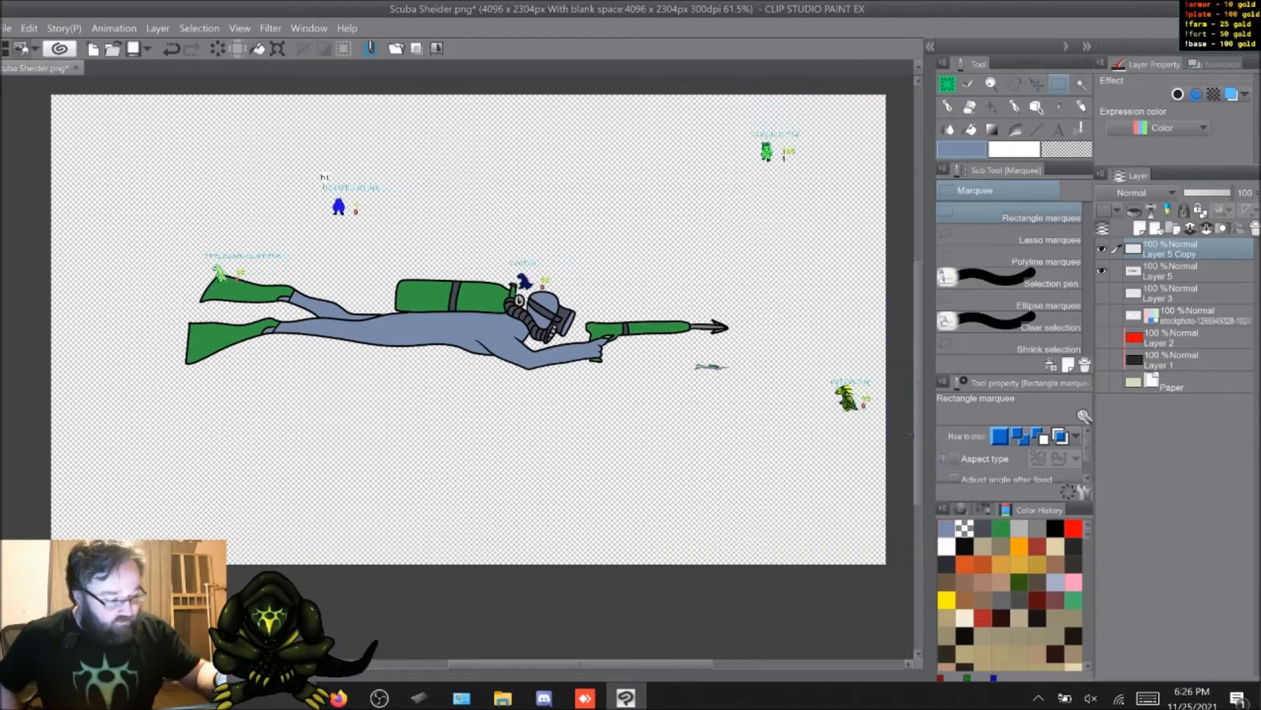
Step: Move the small diver copy beneath the full-size diver's torso and show the Paper layer
key(k)
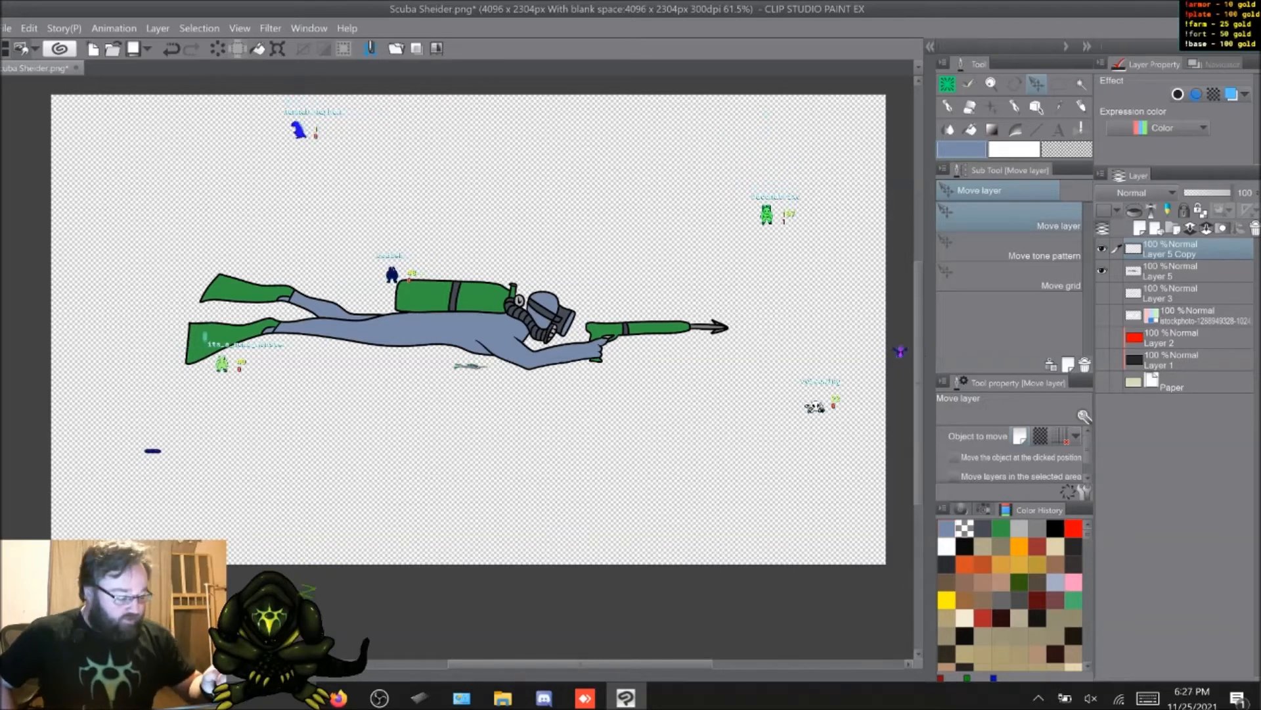
click(1102, 381)
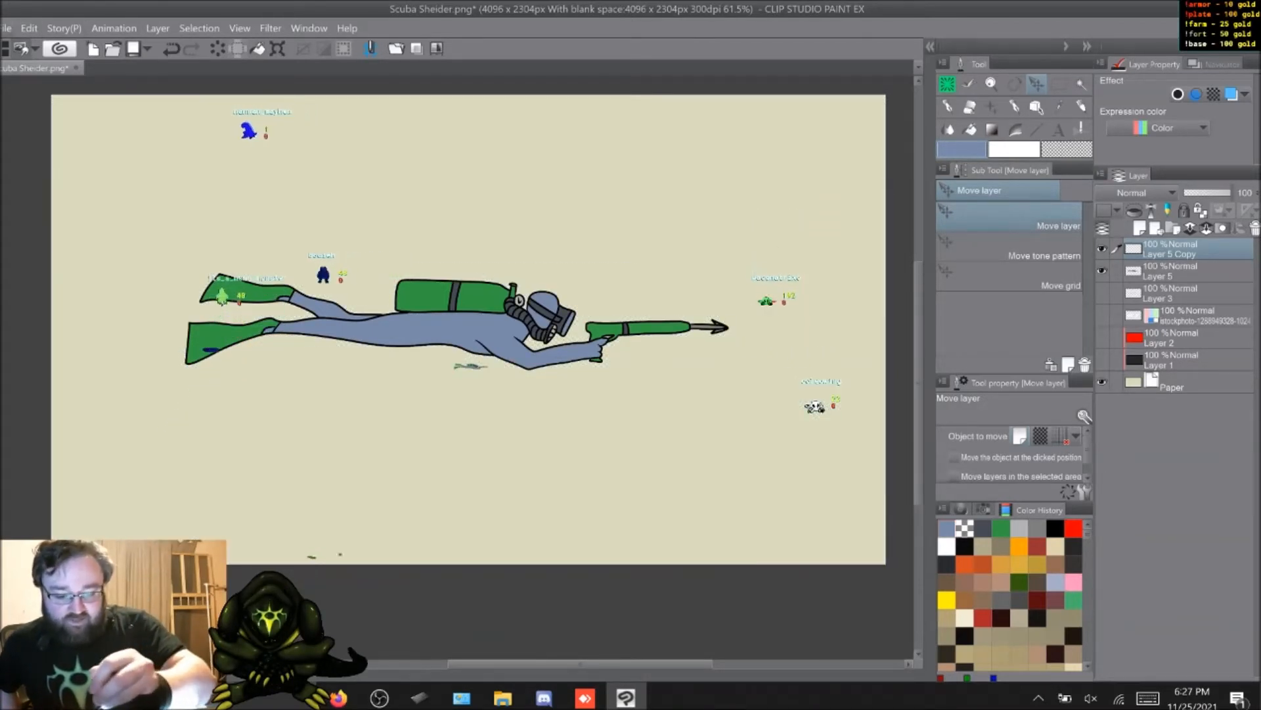
Step: Save the artwork containing both the full-size and small divers as a new file
click(7, 28)
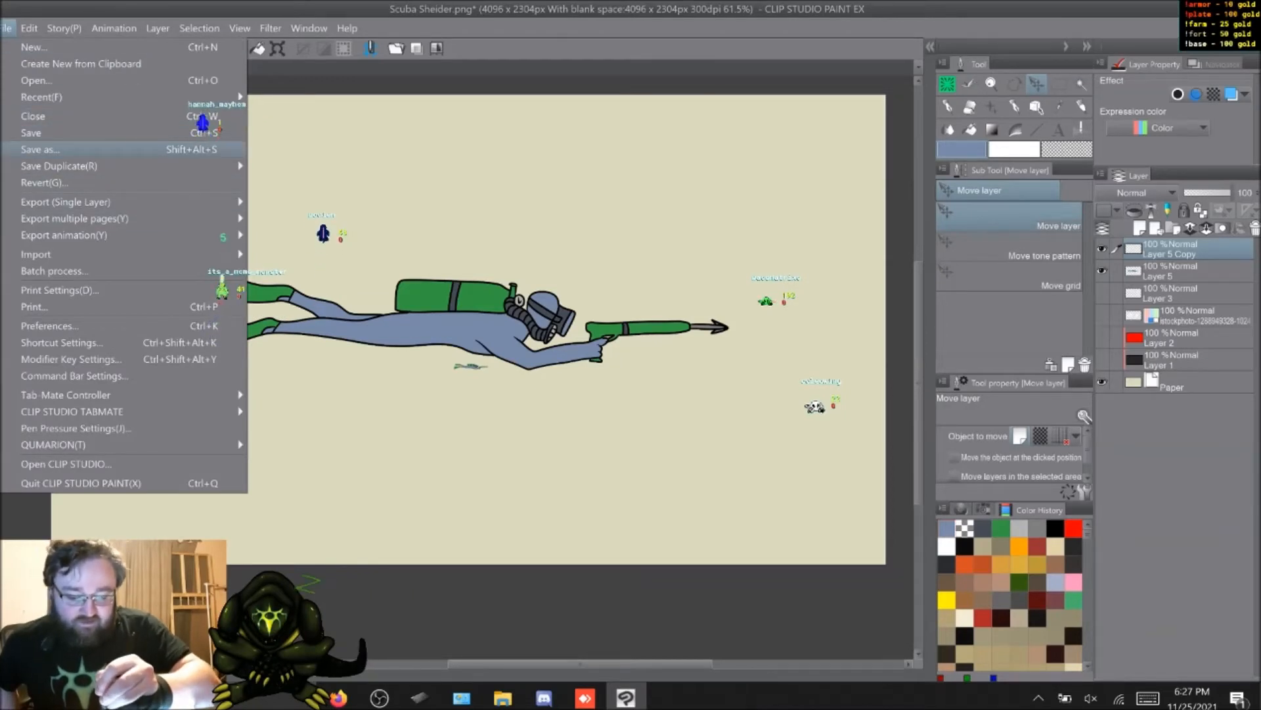
click(40, 149)
click(296, 213)
click(263, 228)
key(Return)
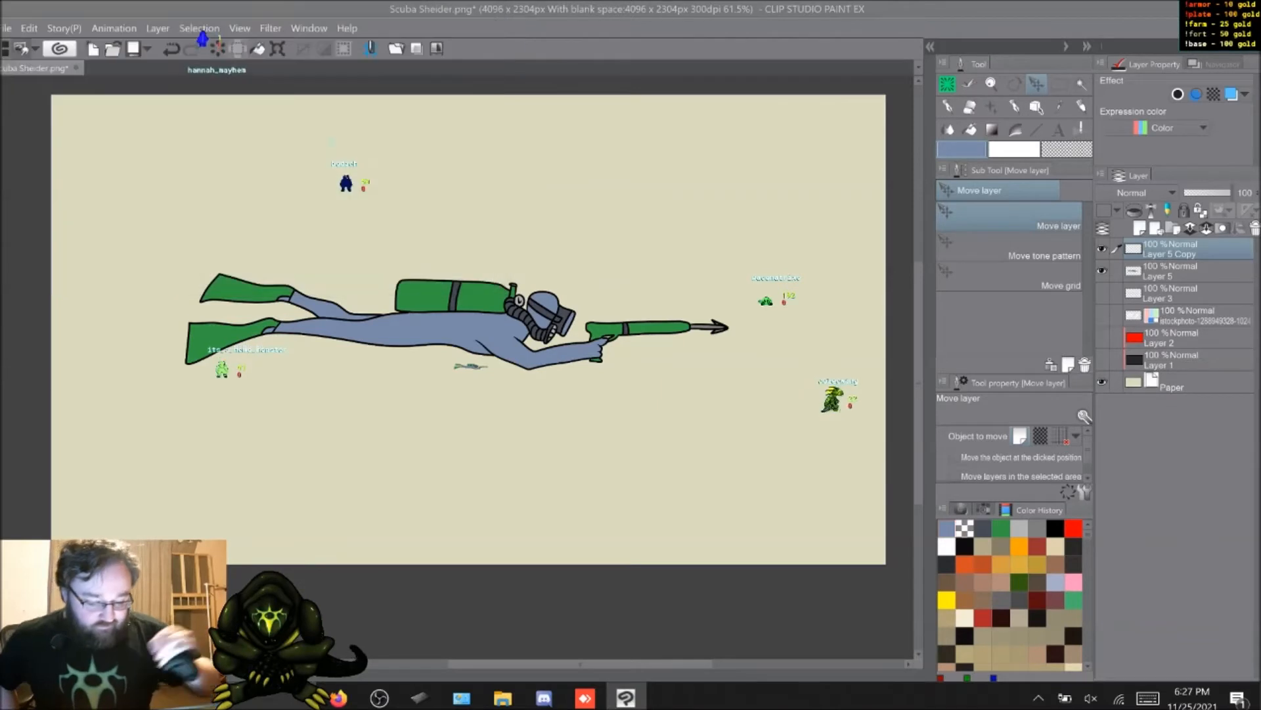
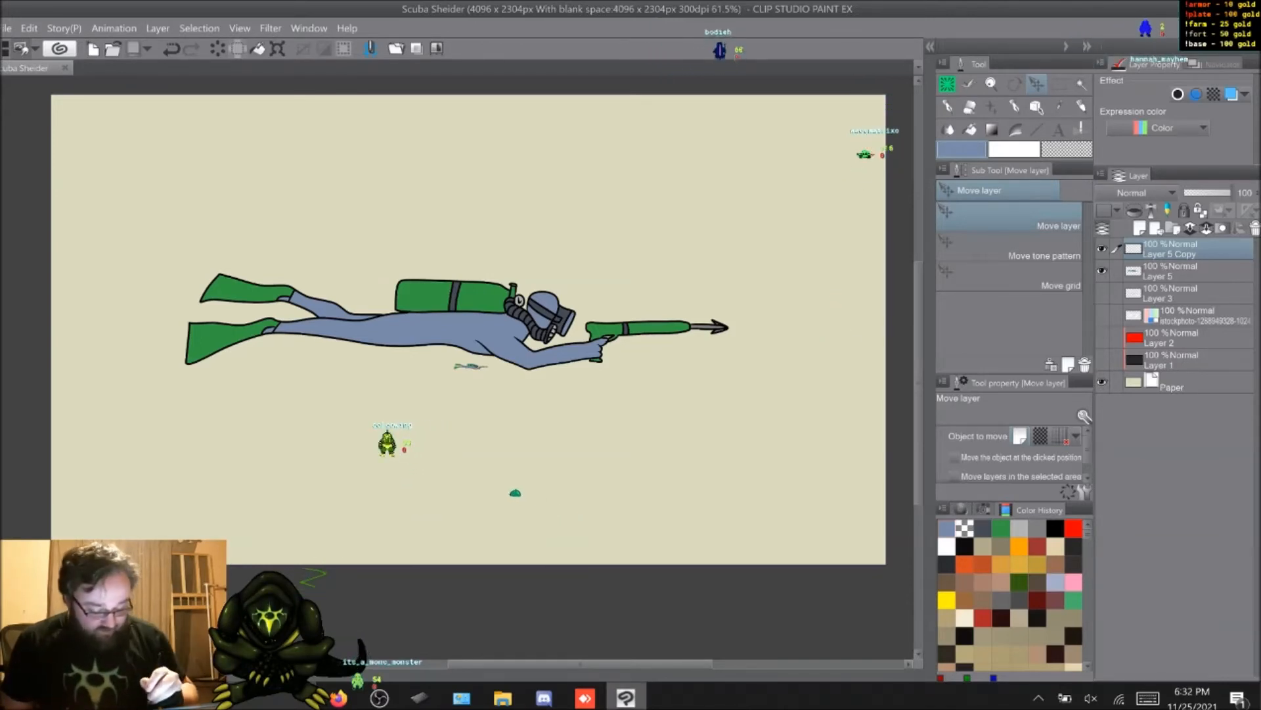
click(626, 698)
drag(86, 197, 527, 361)
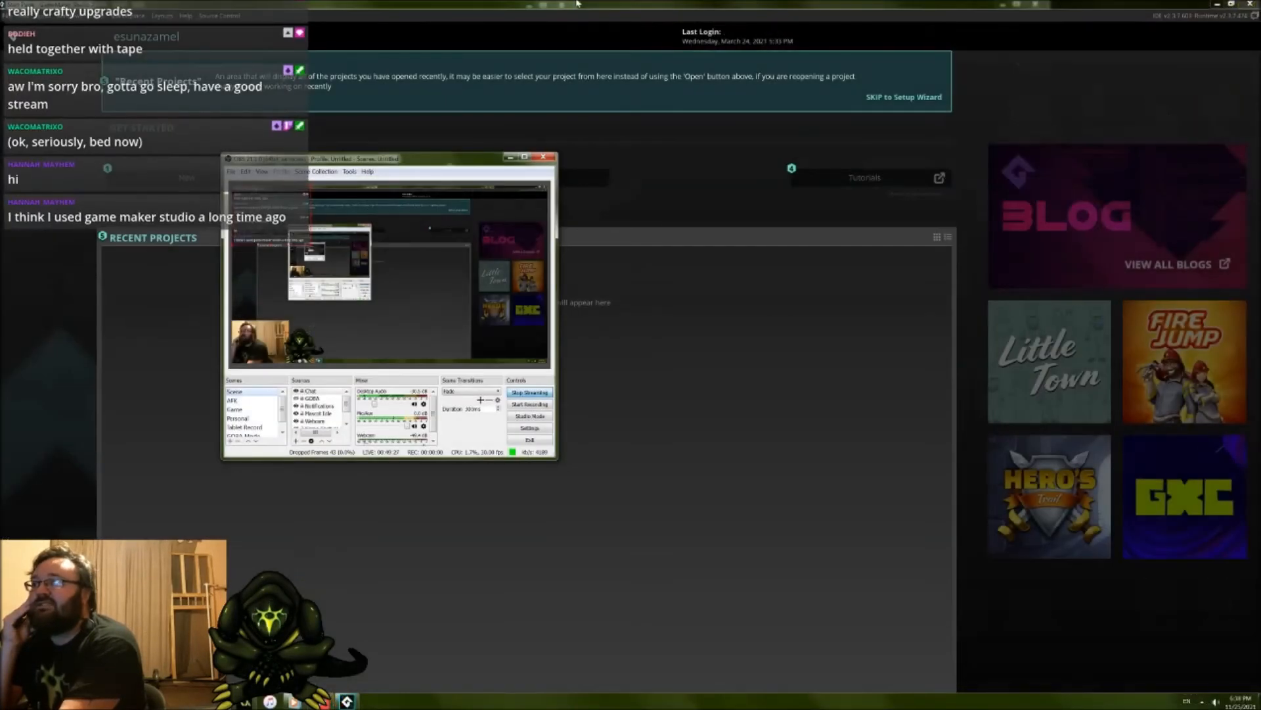
click(577, 3)
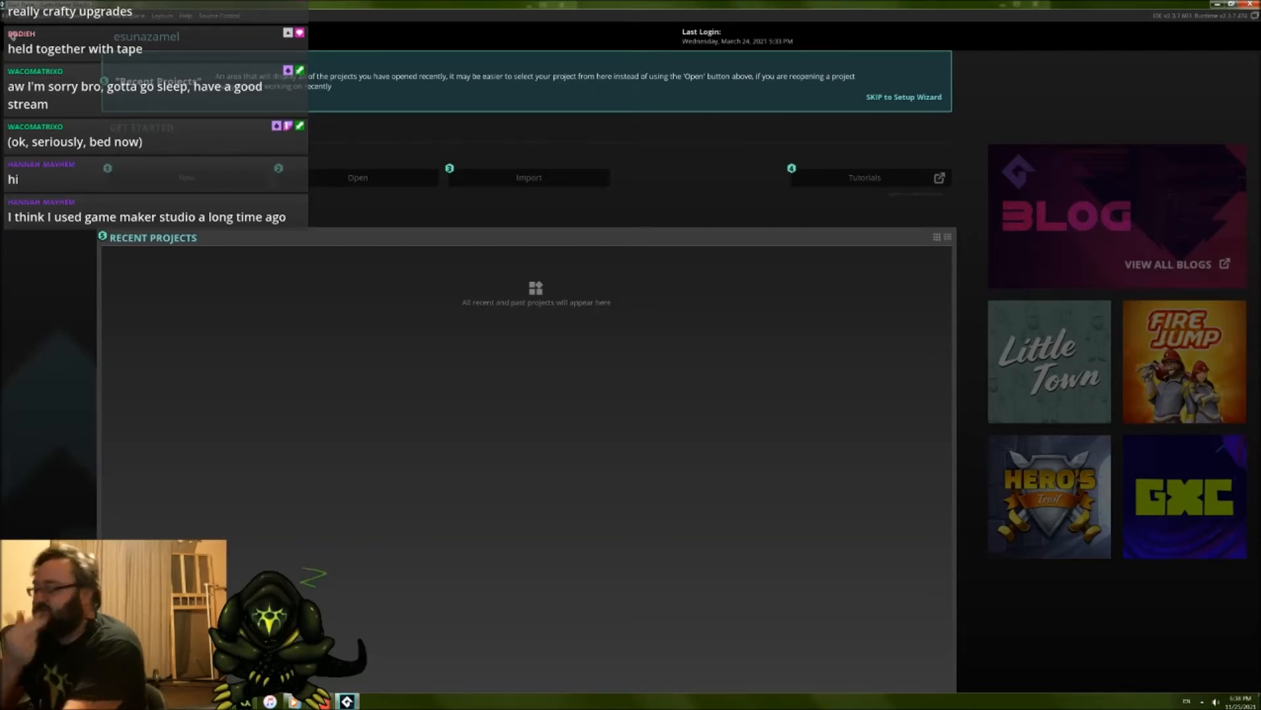
click(220, 701)
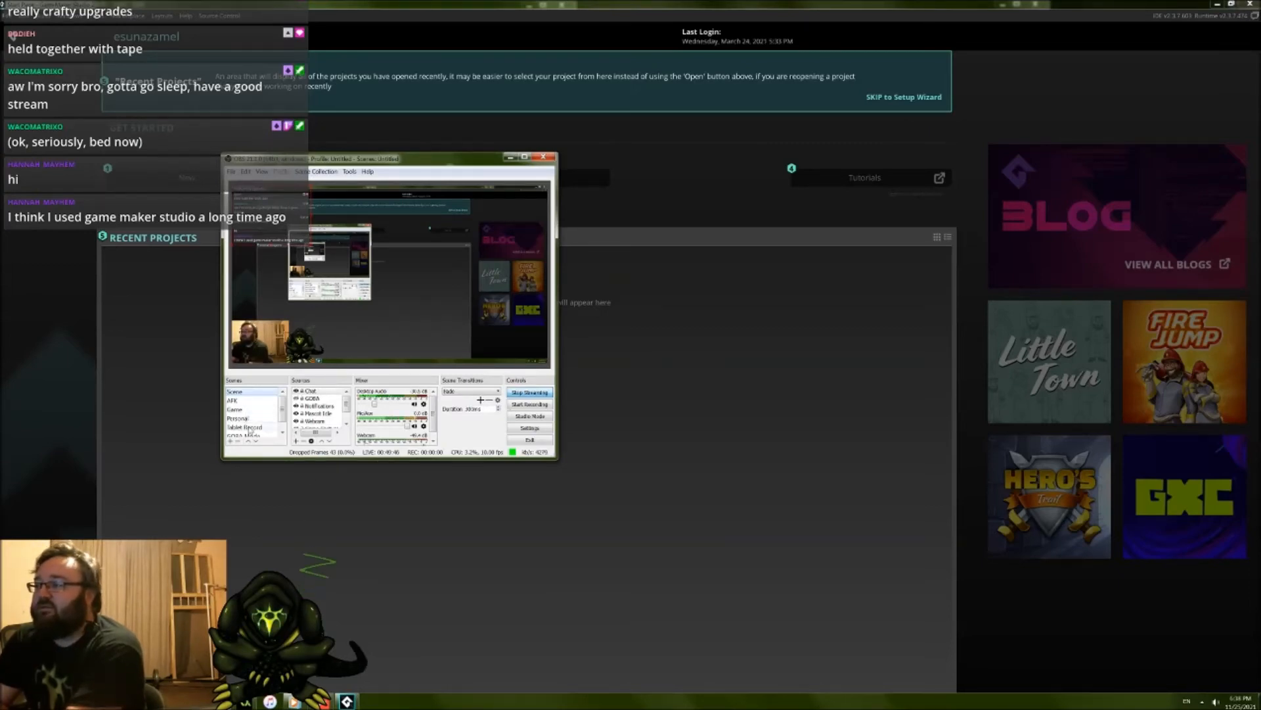
click(249, 429)
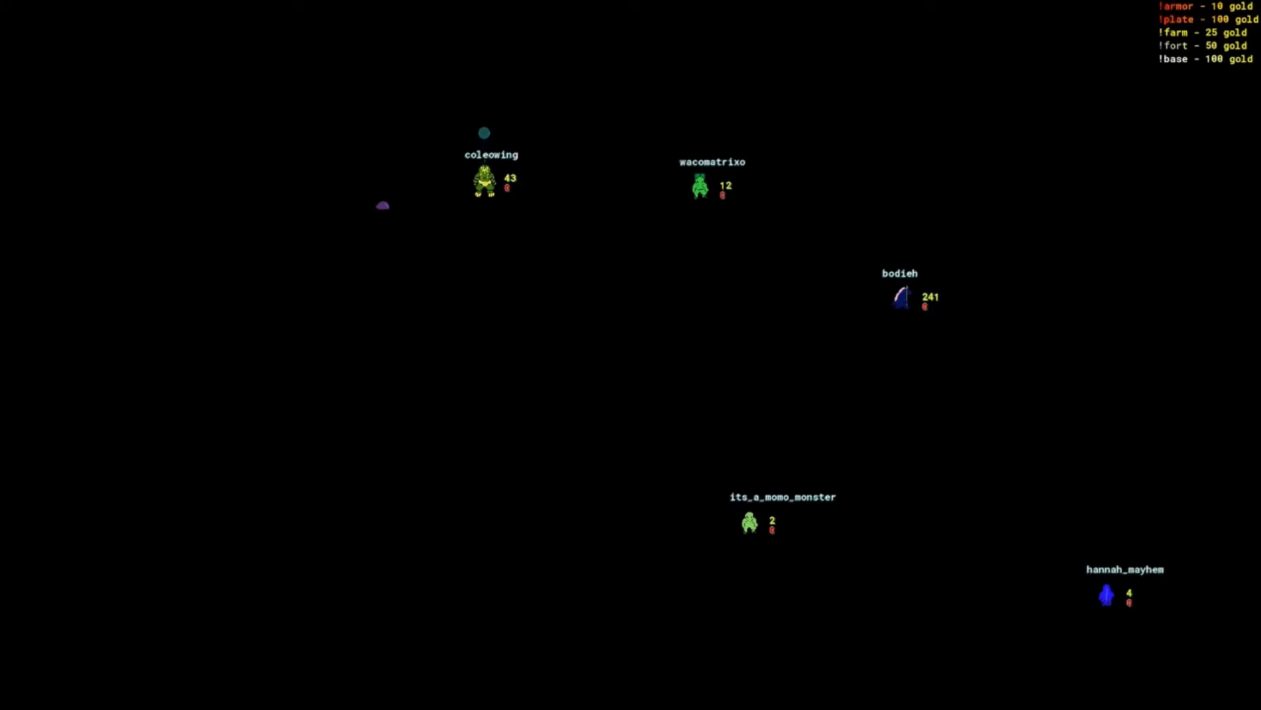
click(250, 396)
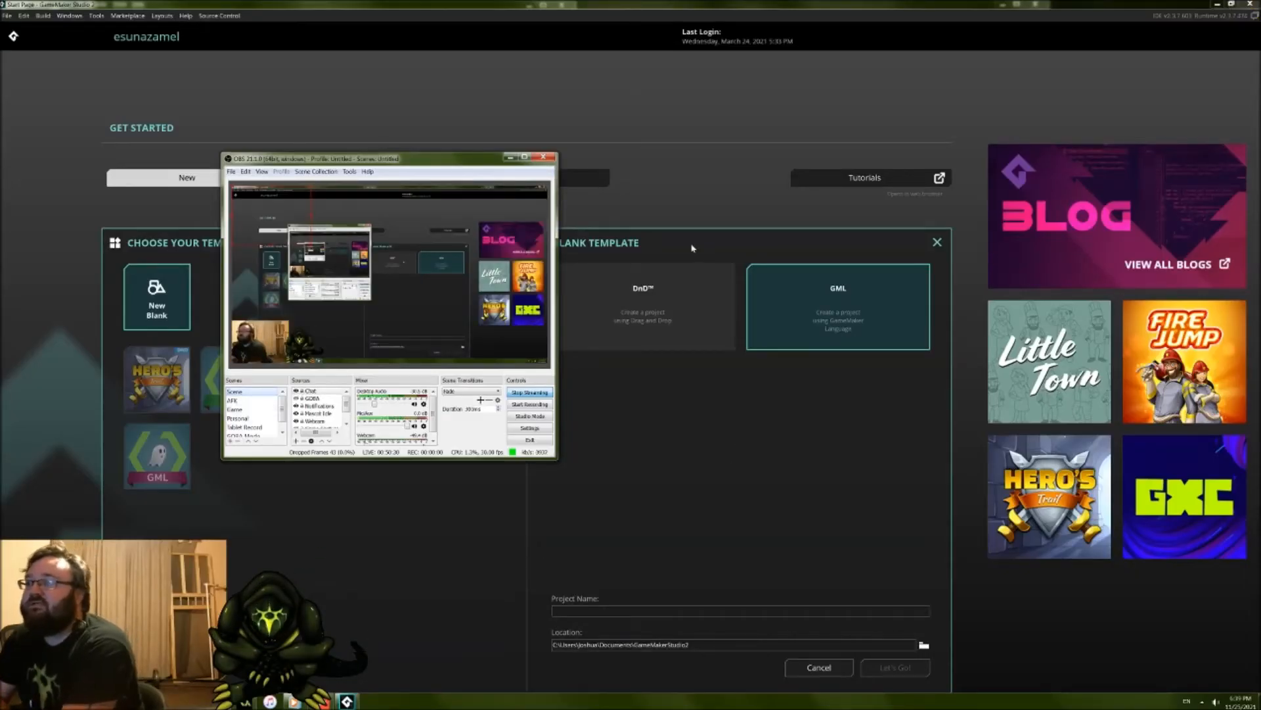
Step: In GameMaker Studio 2, create a new blank GML project named Ocean Game
click(645, 584)
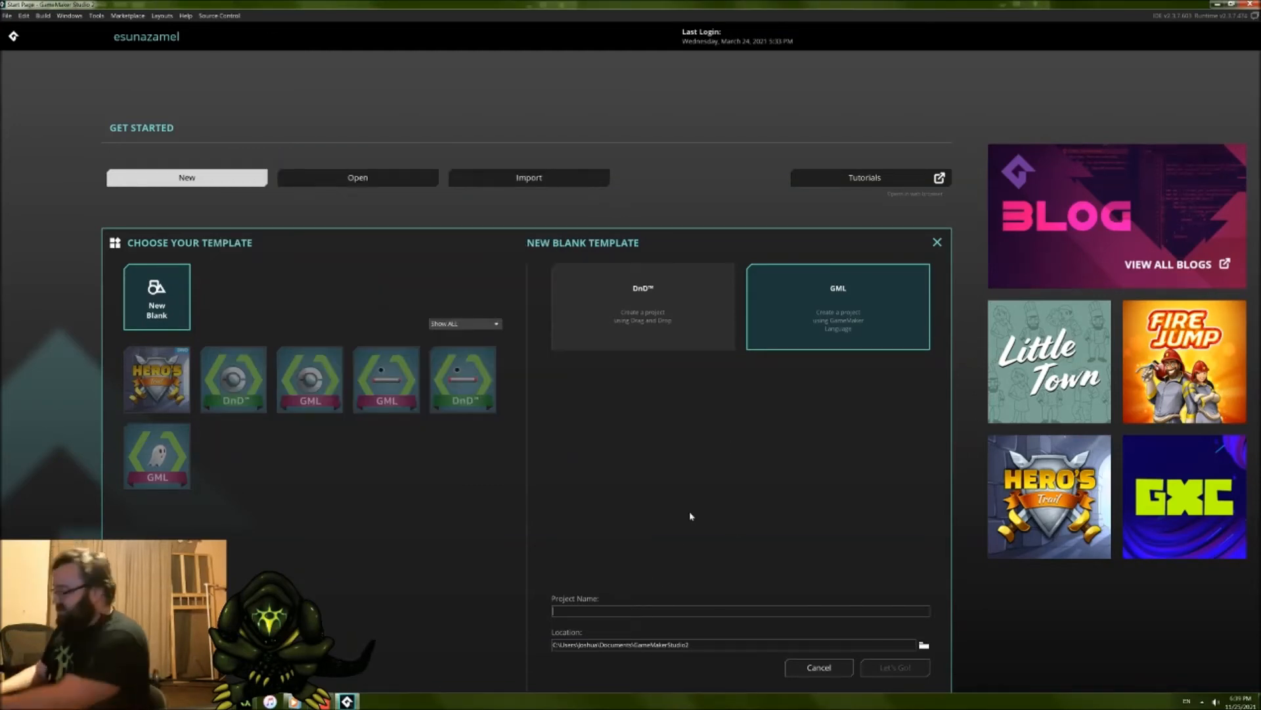
text(Ocean Game)
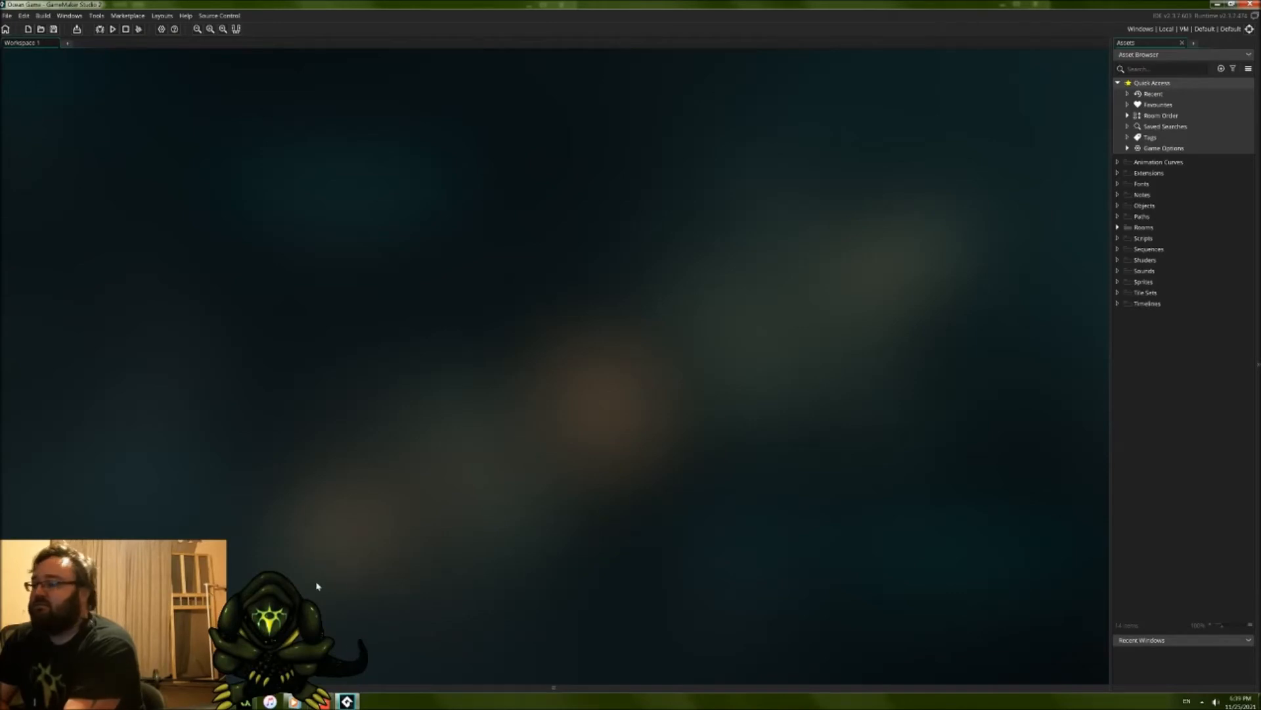
click(322, 702)
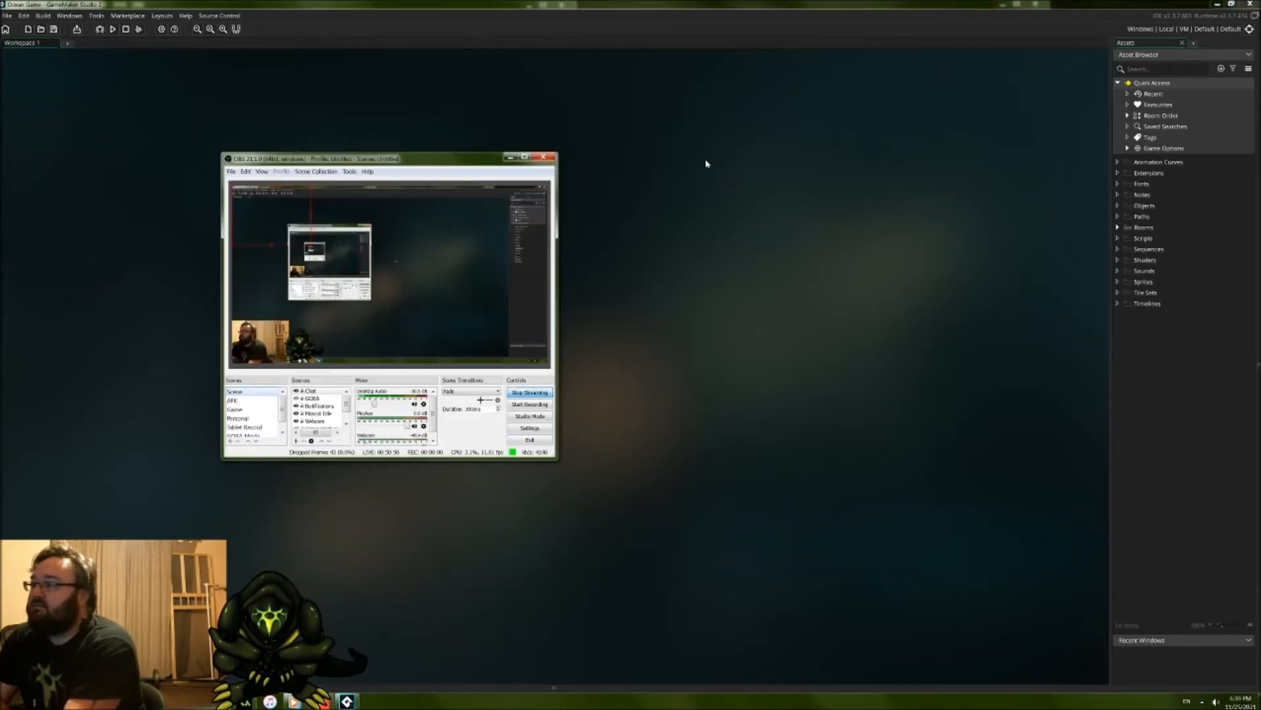
drag(478, 161, 279, 308)
click(509, 4)
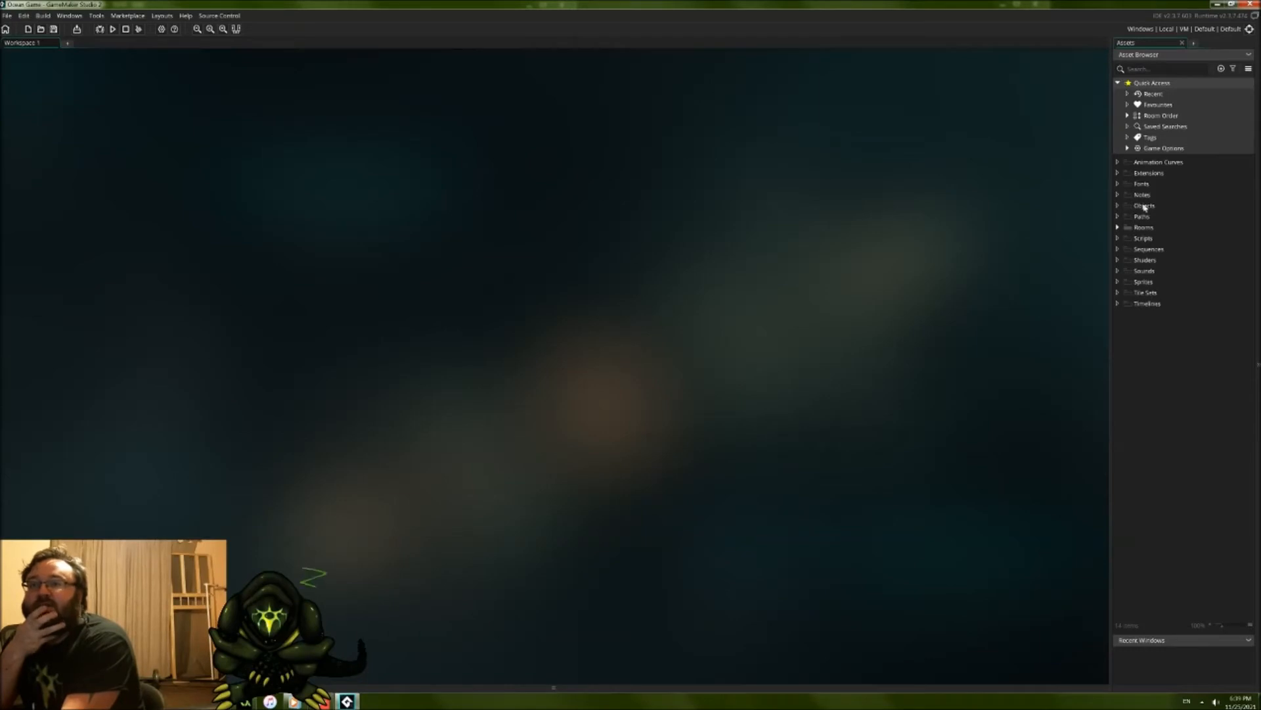
Step: Collapse the Quick Access group in the asset list and create a new sprite under Sprites
click(1119, 83)
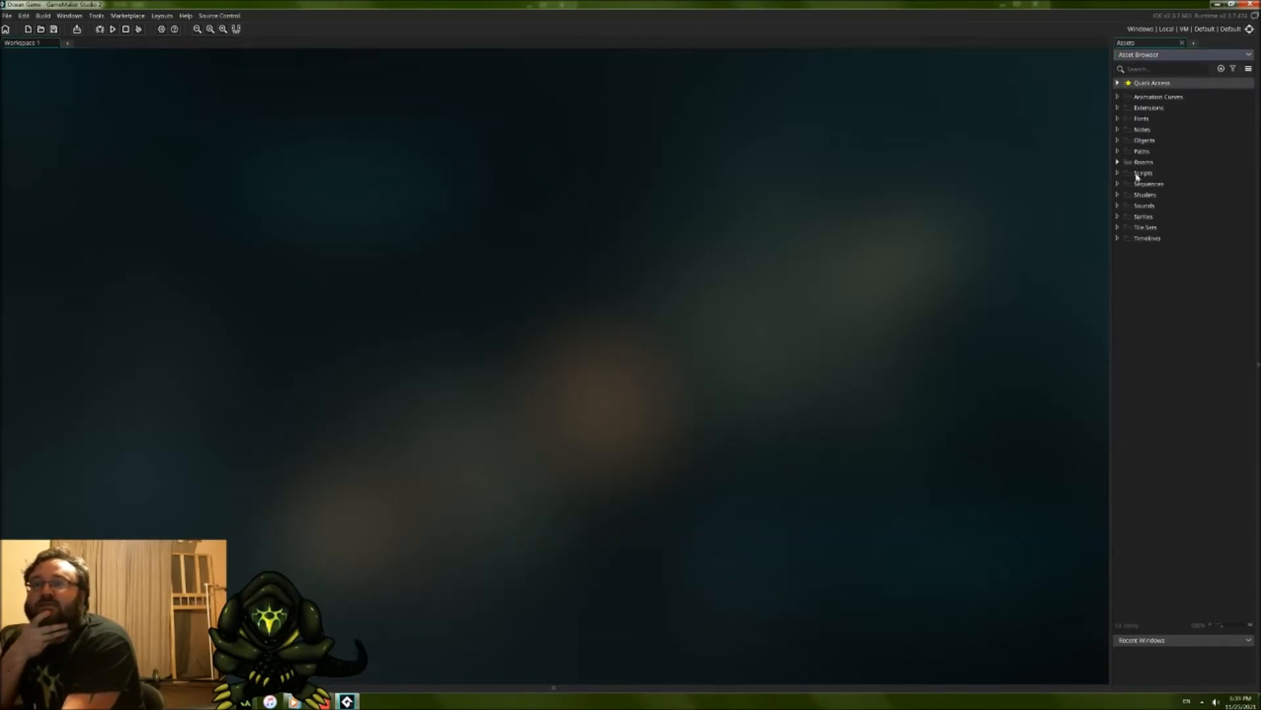
click(1143, 219)
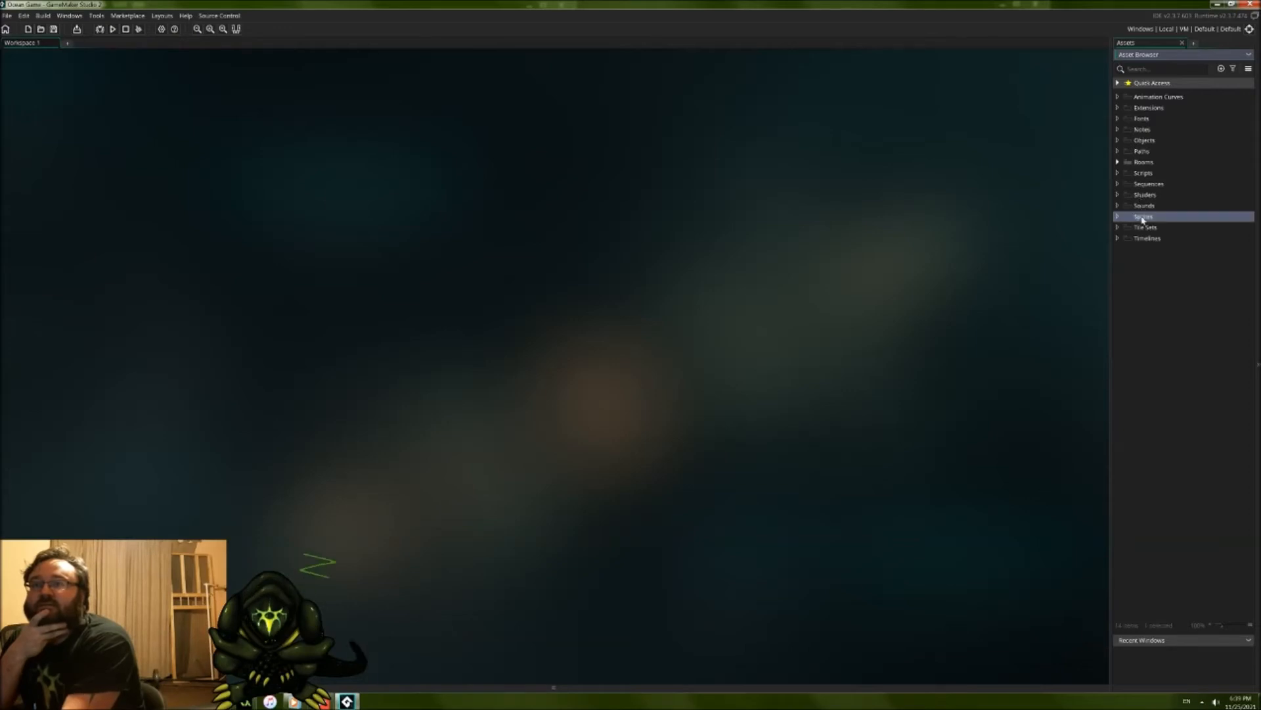
right_click(1143, 220)
mouse_move(1156, 222)
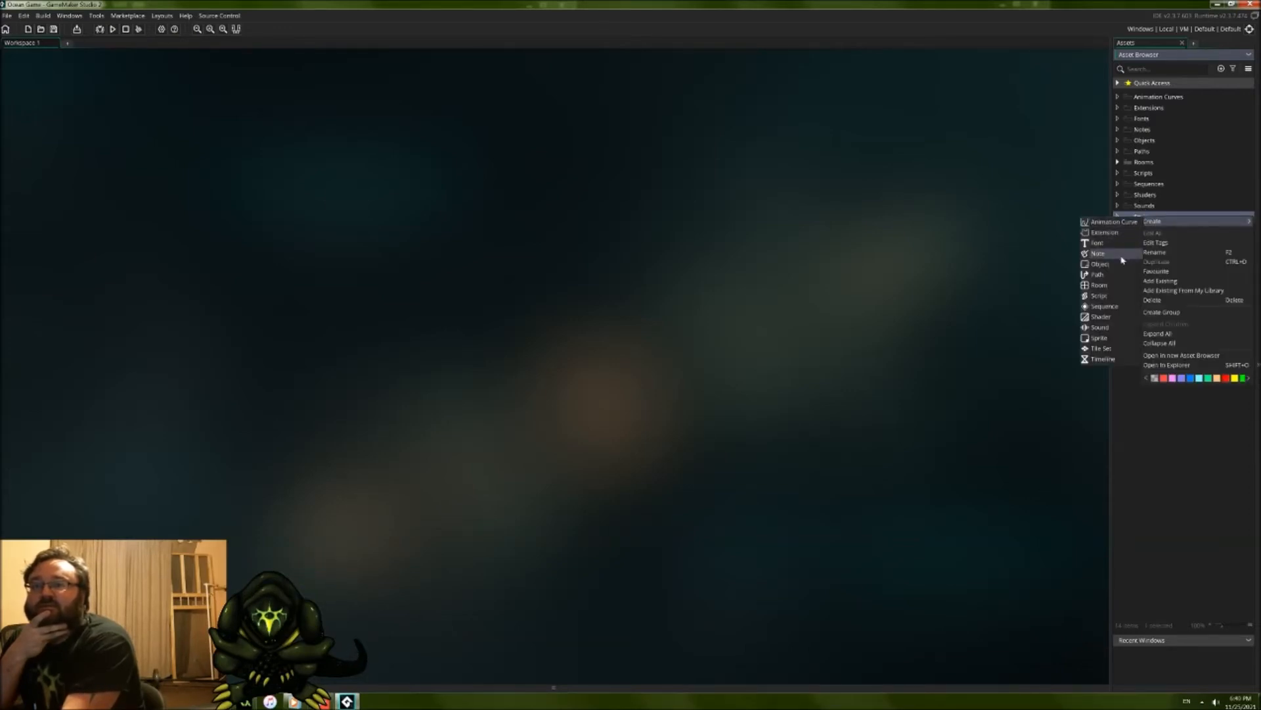
click(1106, 338)
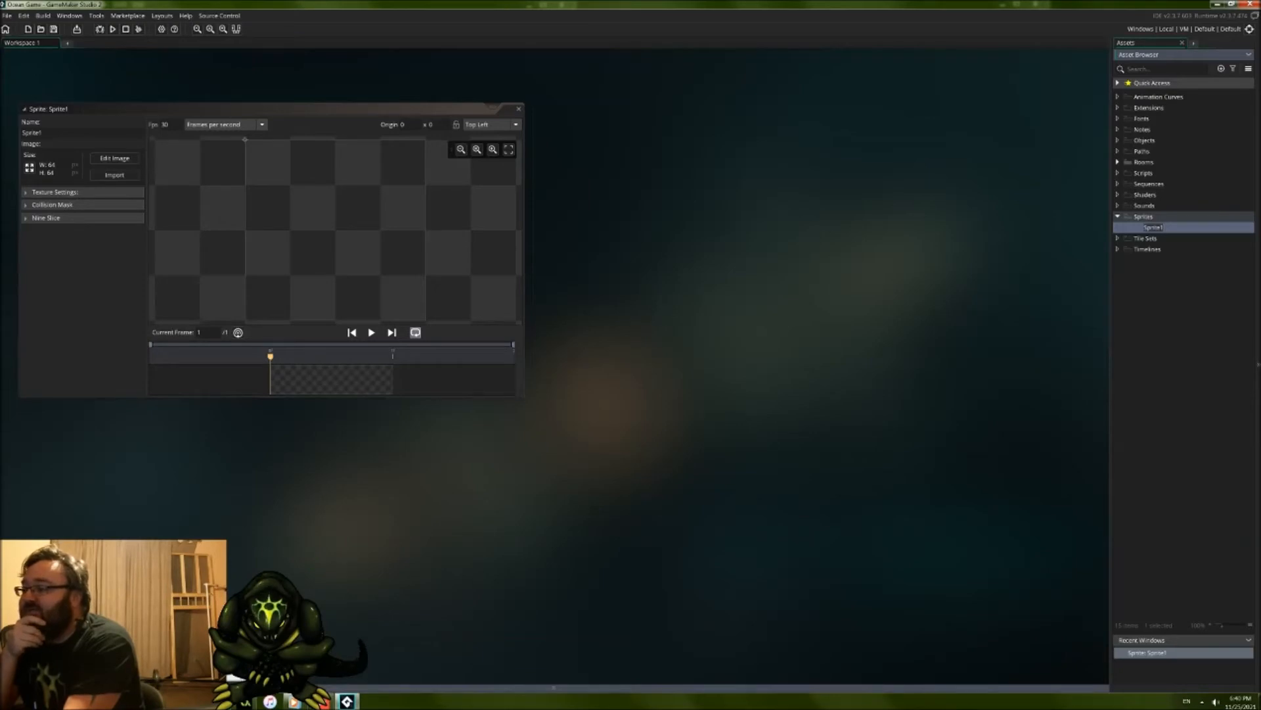
click(213, 701)
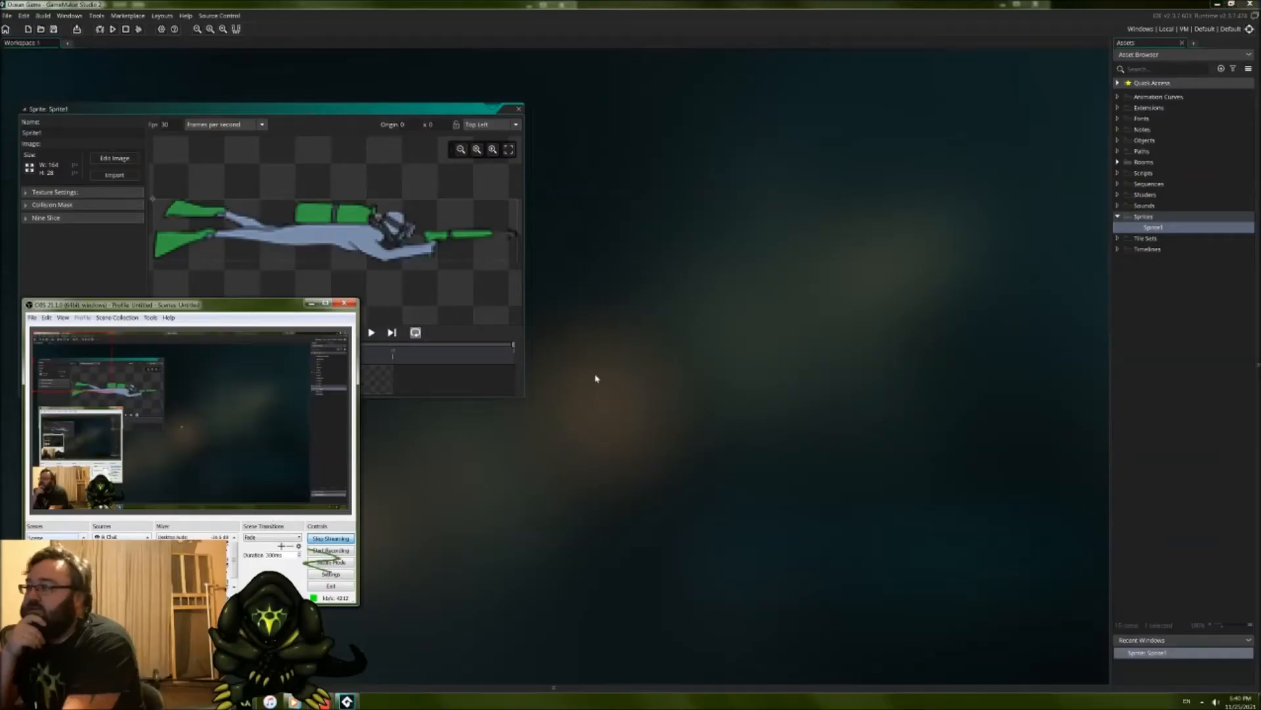
click(596, 379)
Step: Move the diver's sprite editor to the middle of the workspace and rename the sprite s_tempplayer
drag(358, 110, 749, 223)
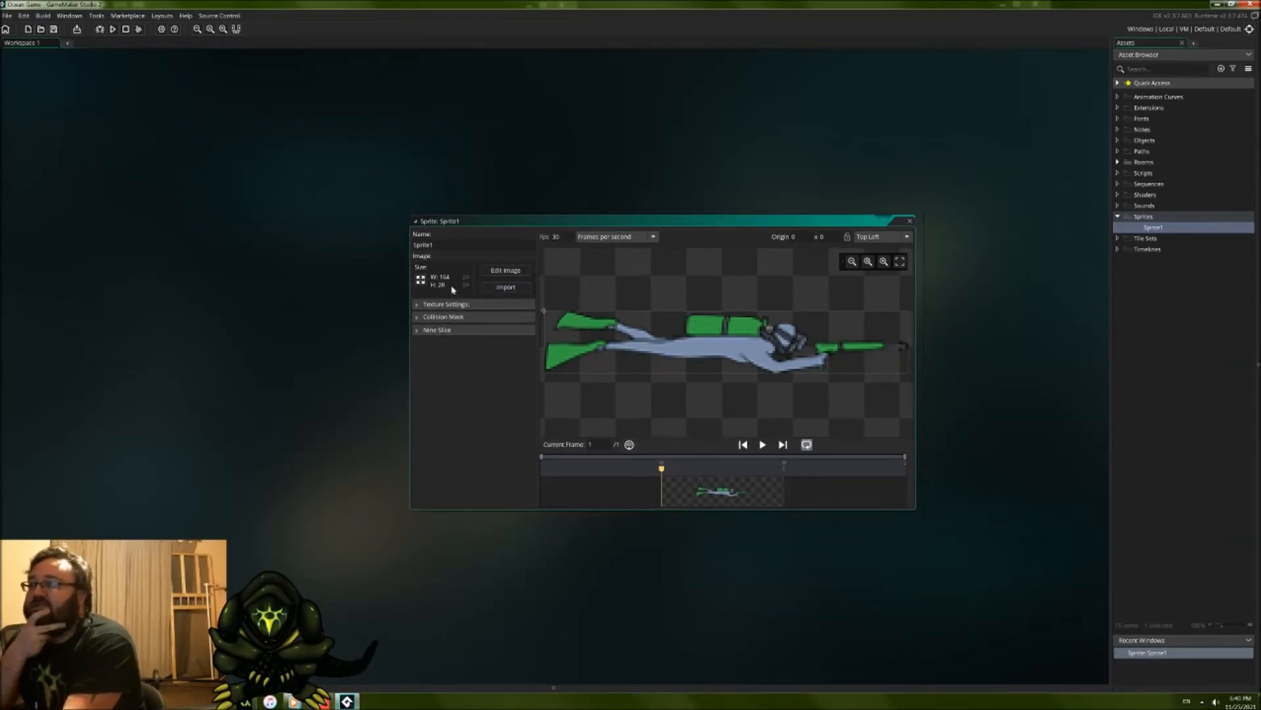
double_click(442, 247)
text(s_)
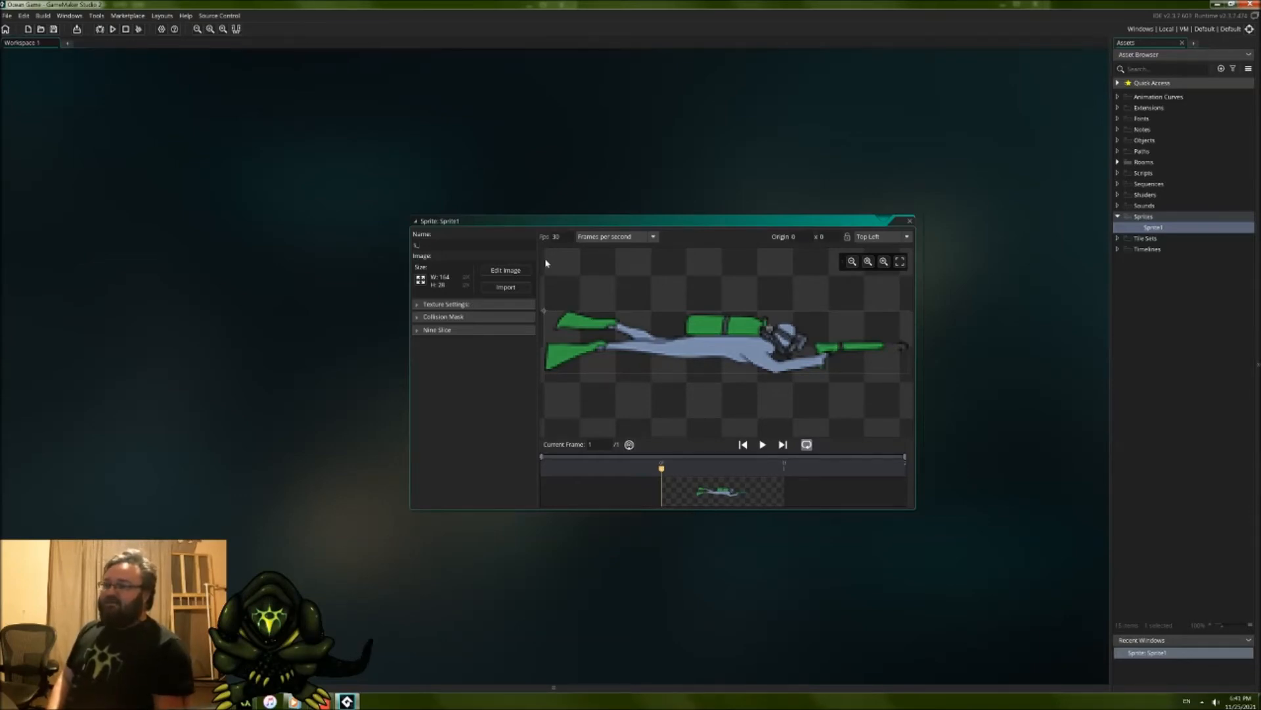
text(mpplayer)
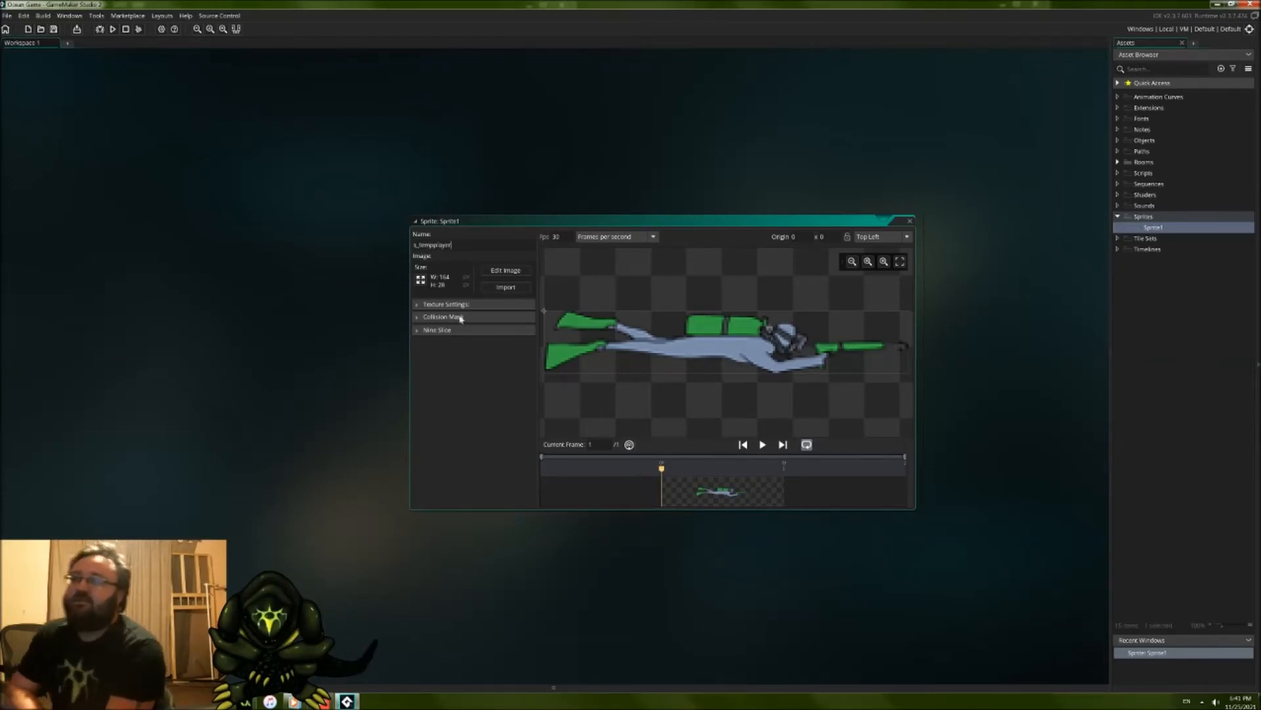
Step: Set the diver sprite's collision mask mode to Manual
click(416, 330)
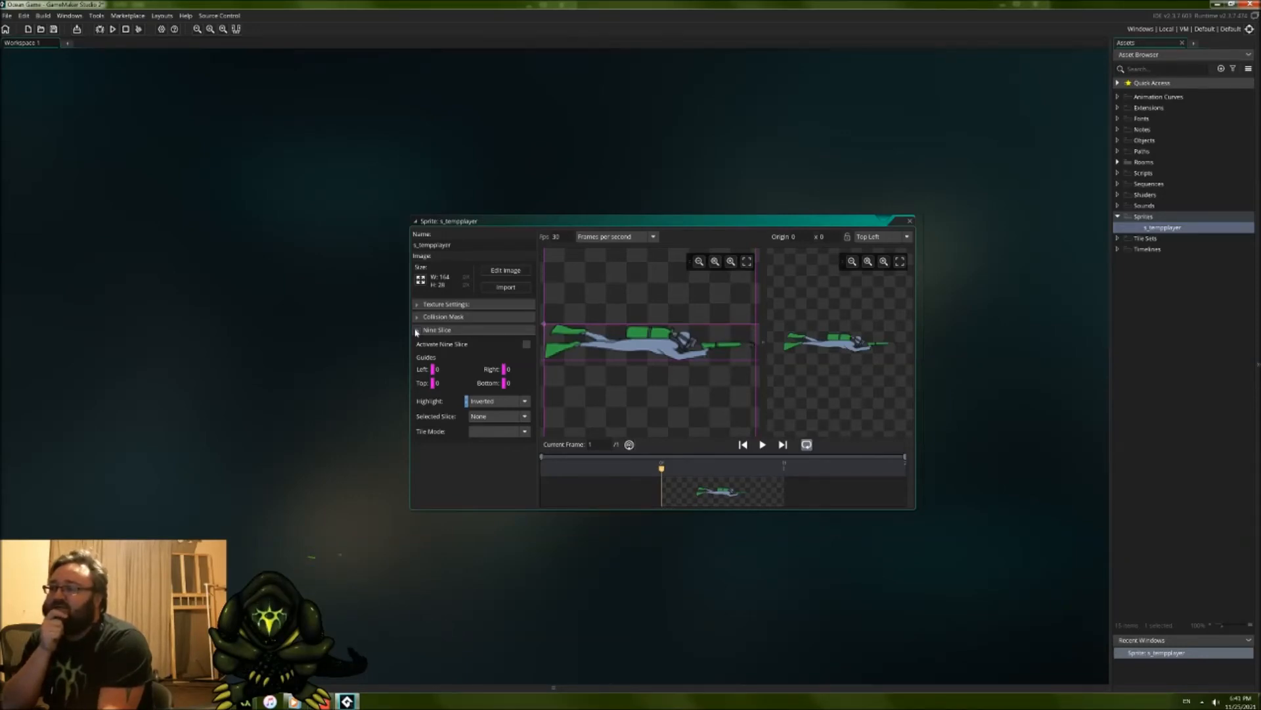
click(416, 330)
click(416, 317)
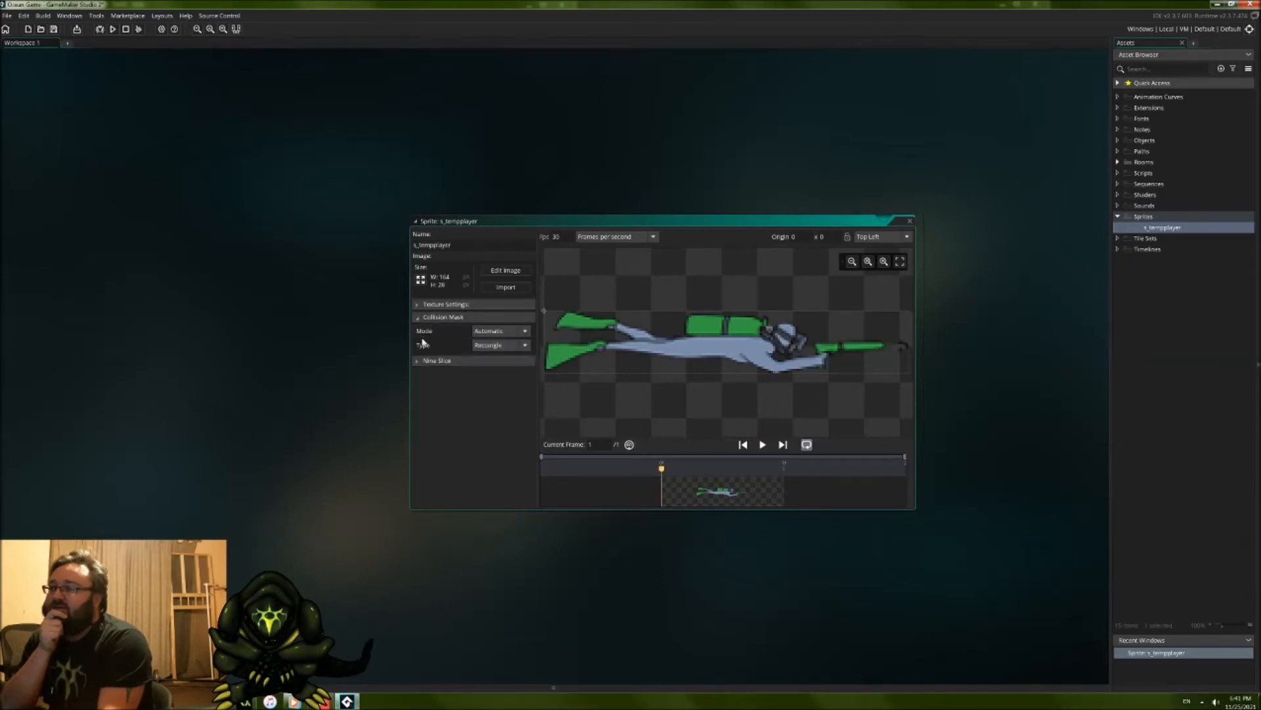
click(510, 333)
click(505, 360)
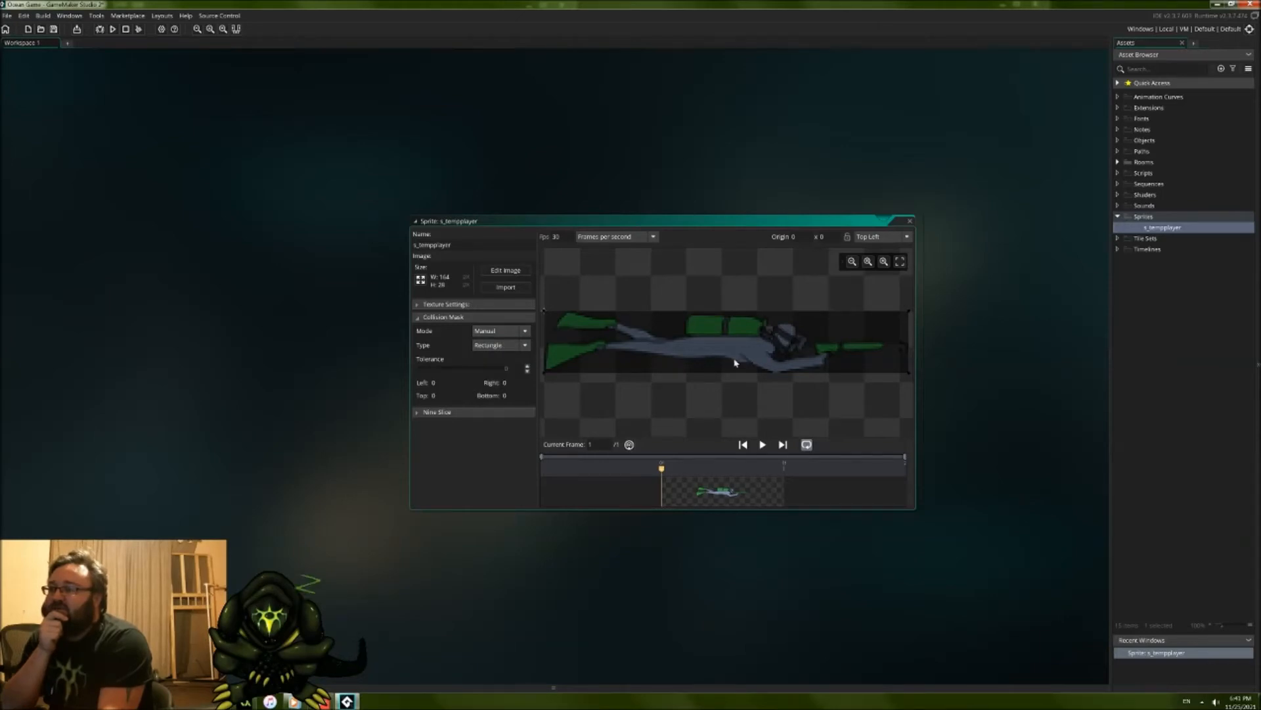
Step: Shrink the rectangular collision mask to the diver's waist, about left 68, top 8, right 78, bottom 19, and close the sprite editor
mouse_move(705, 333)
mouse_down()
mouse_move(722, 362)
mouse_move(708, 333)
mouse_up()
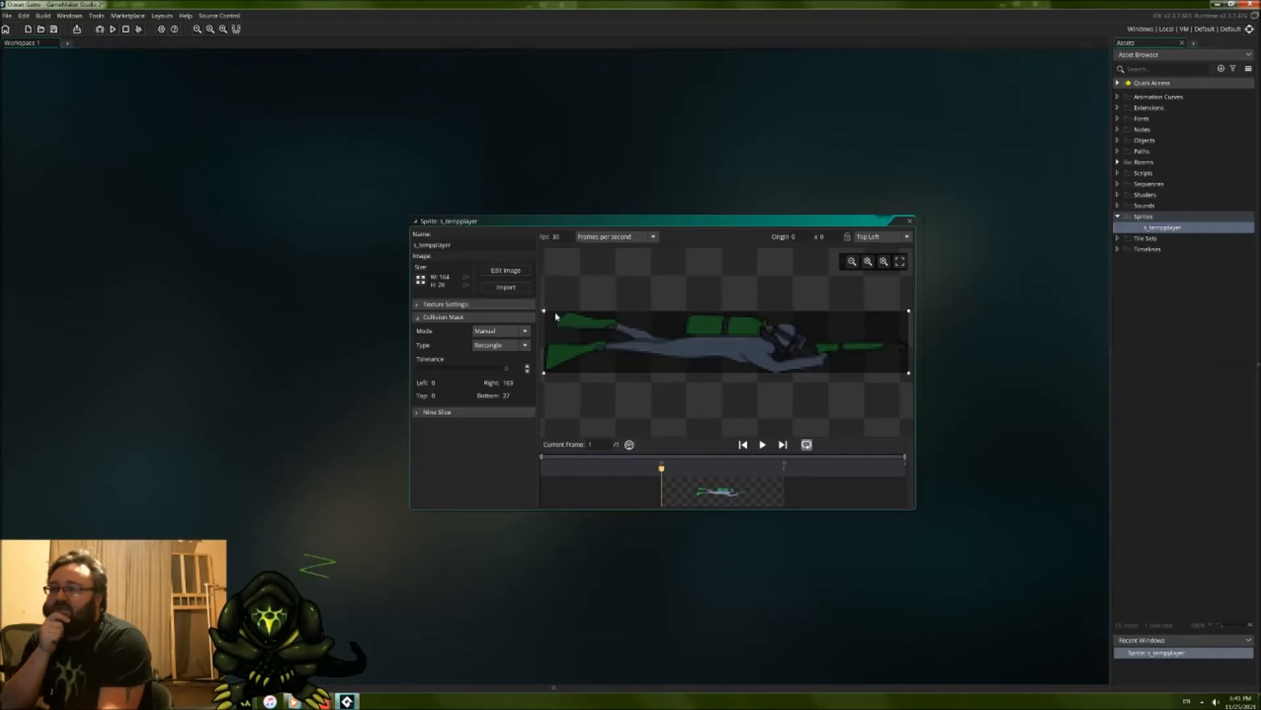
drag(547, 314, 673, 336)
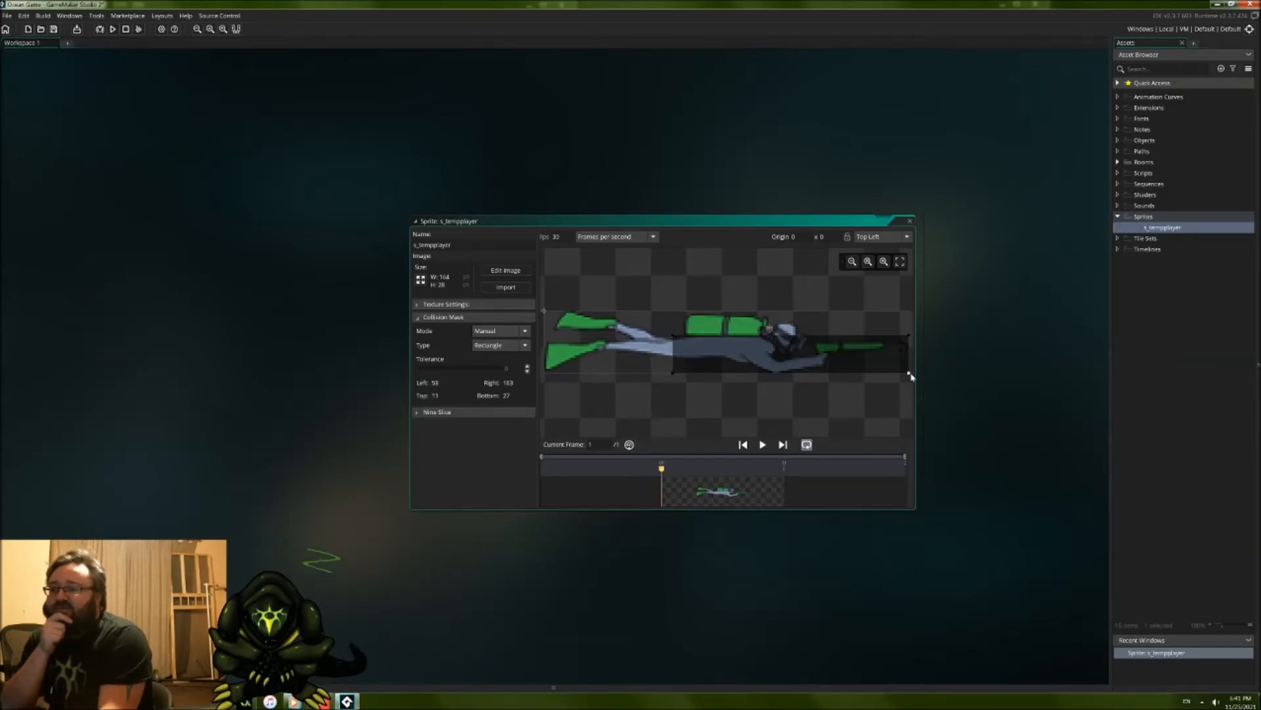
drag(912, 376, 711, 352)
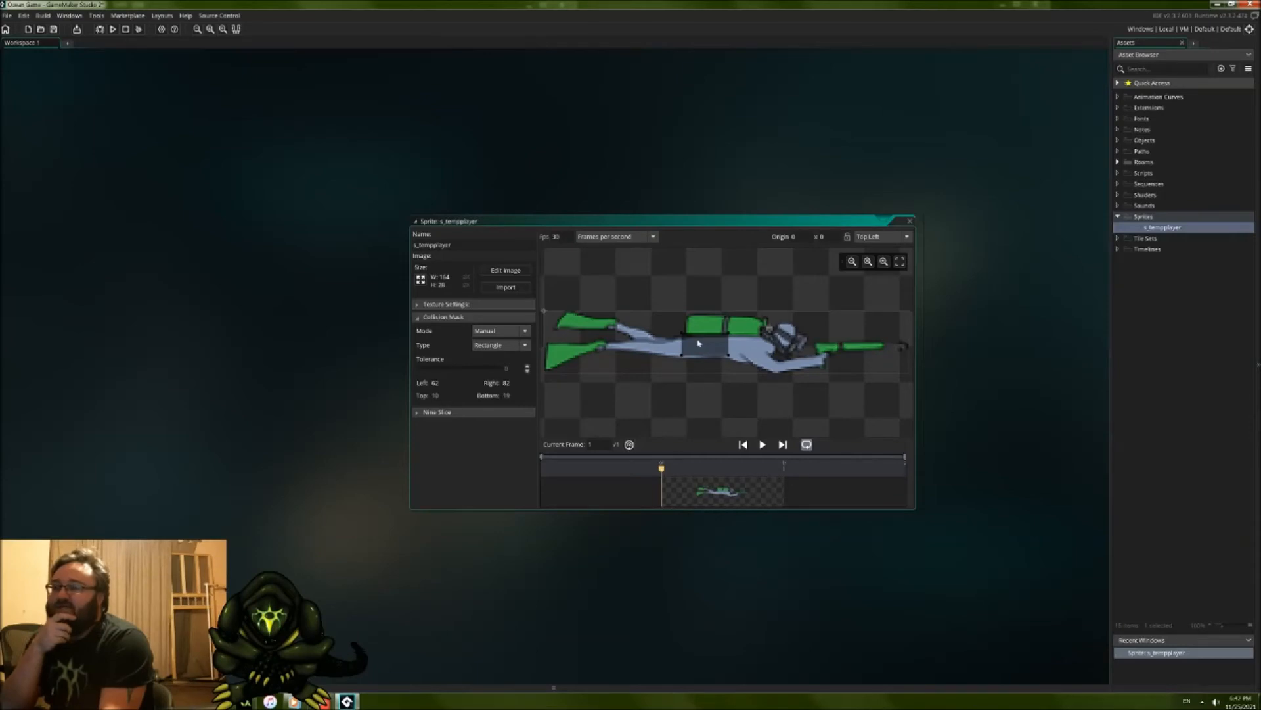
drag(729, 335, 716, 332)
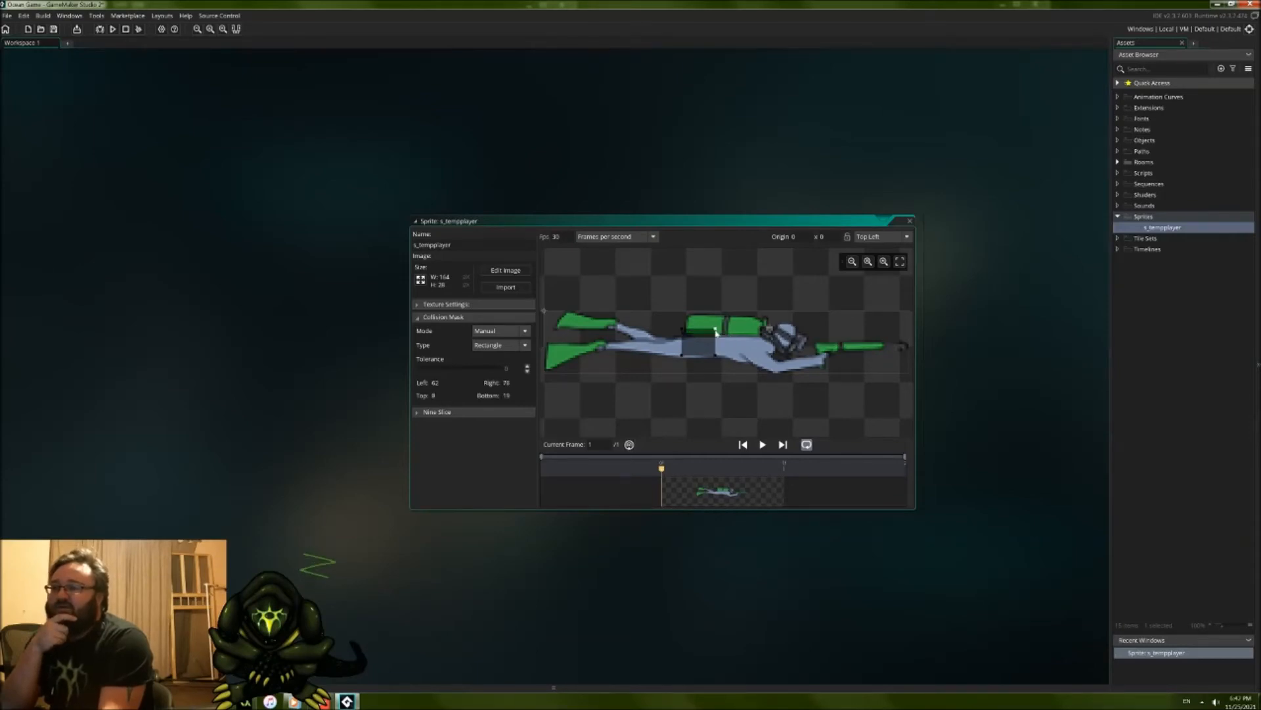
drag(682, 355, 704, 353)
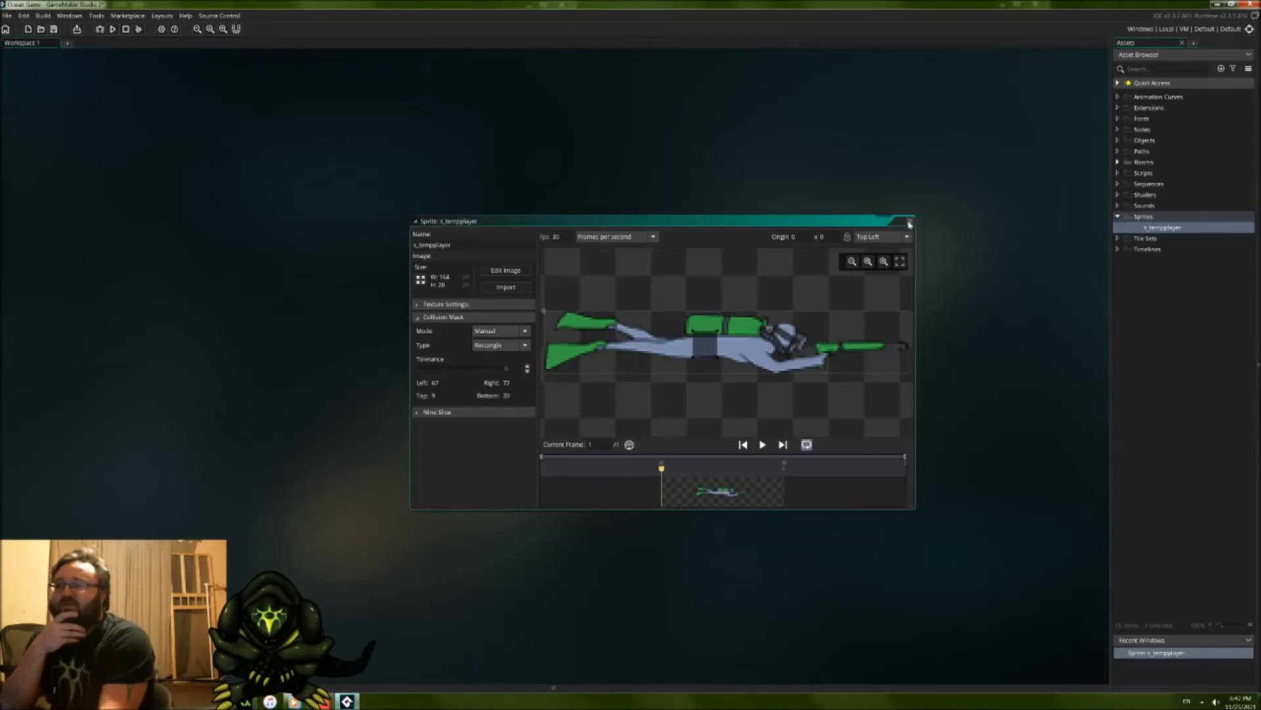
drag(706, 347, 709, 346)
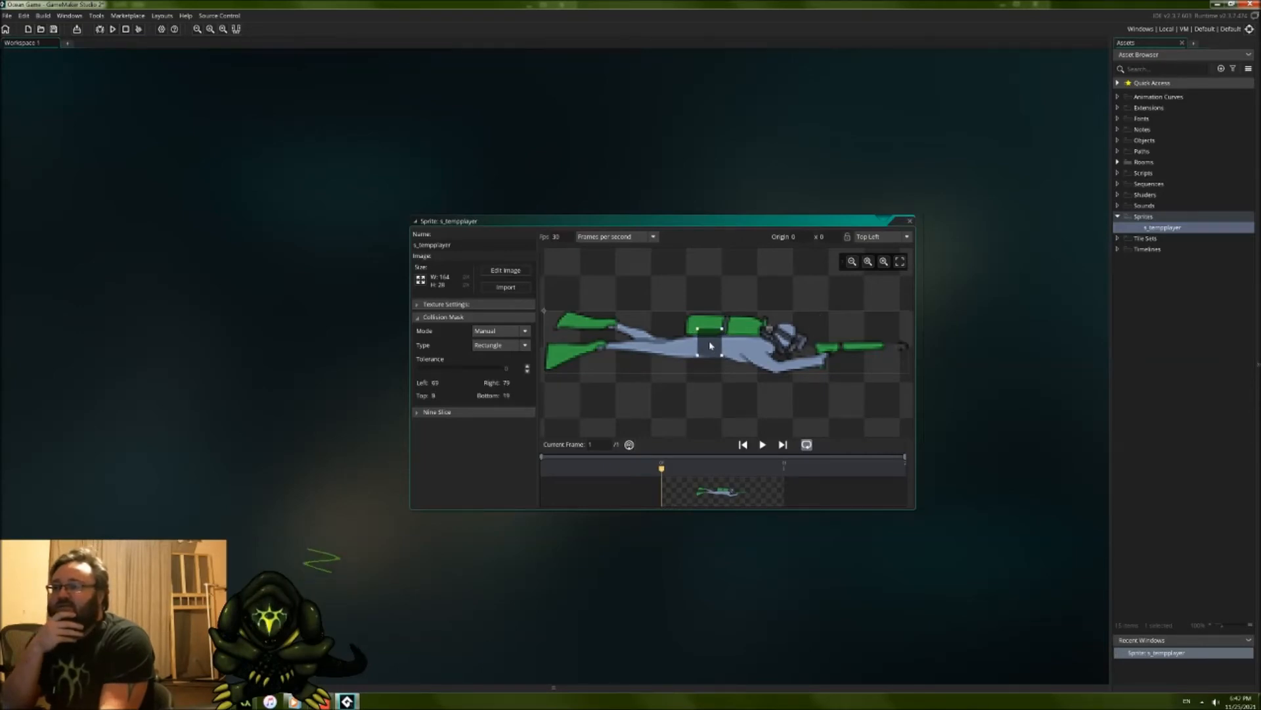
click(910, 220)
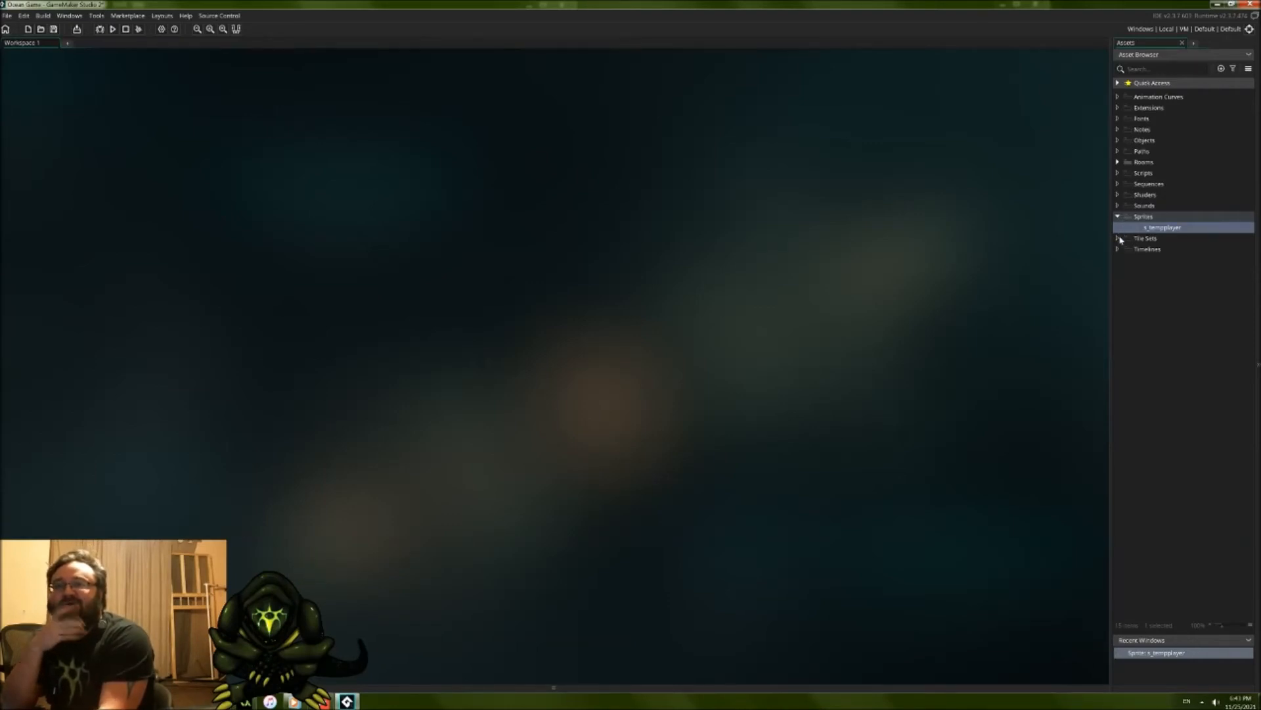
Step: Look through the project's Main game options, including the General and Template Info settings
click(1117, 83)
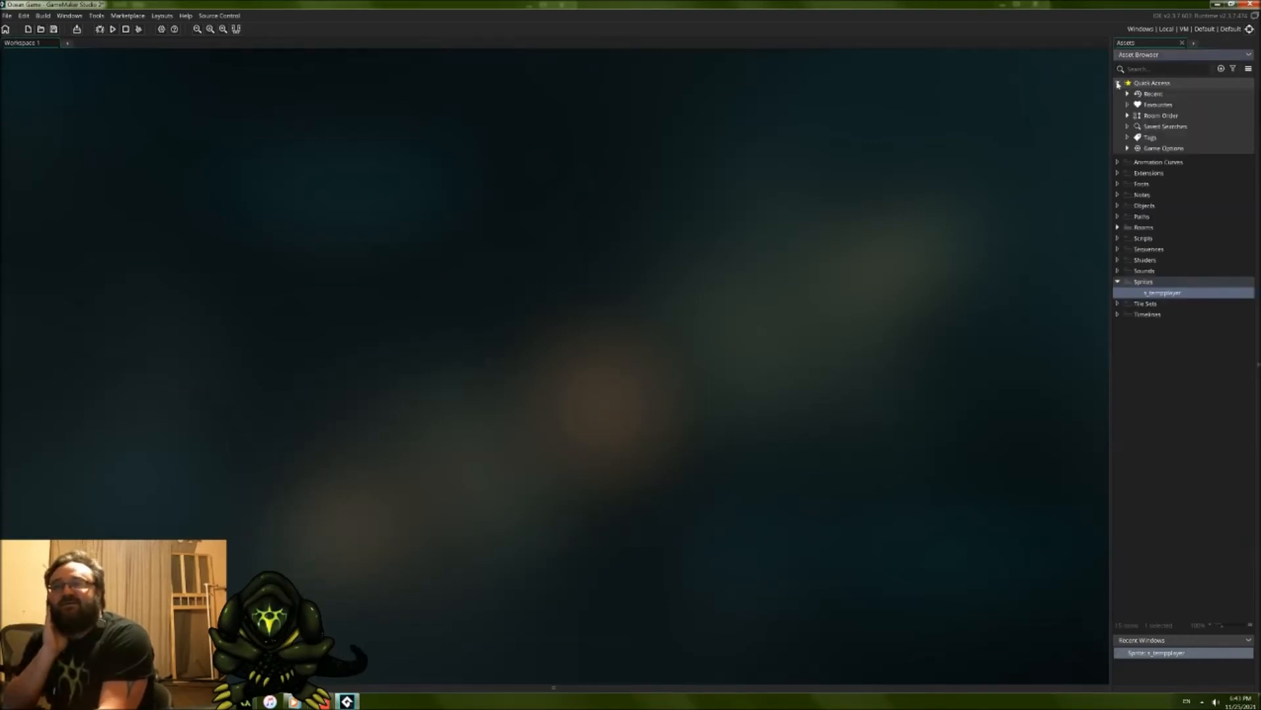
click(1128, 149)
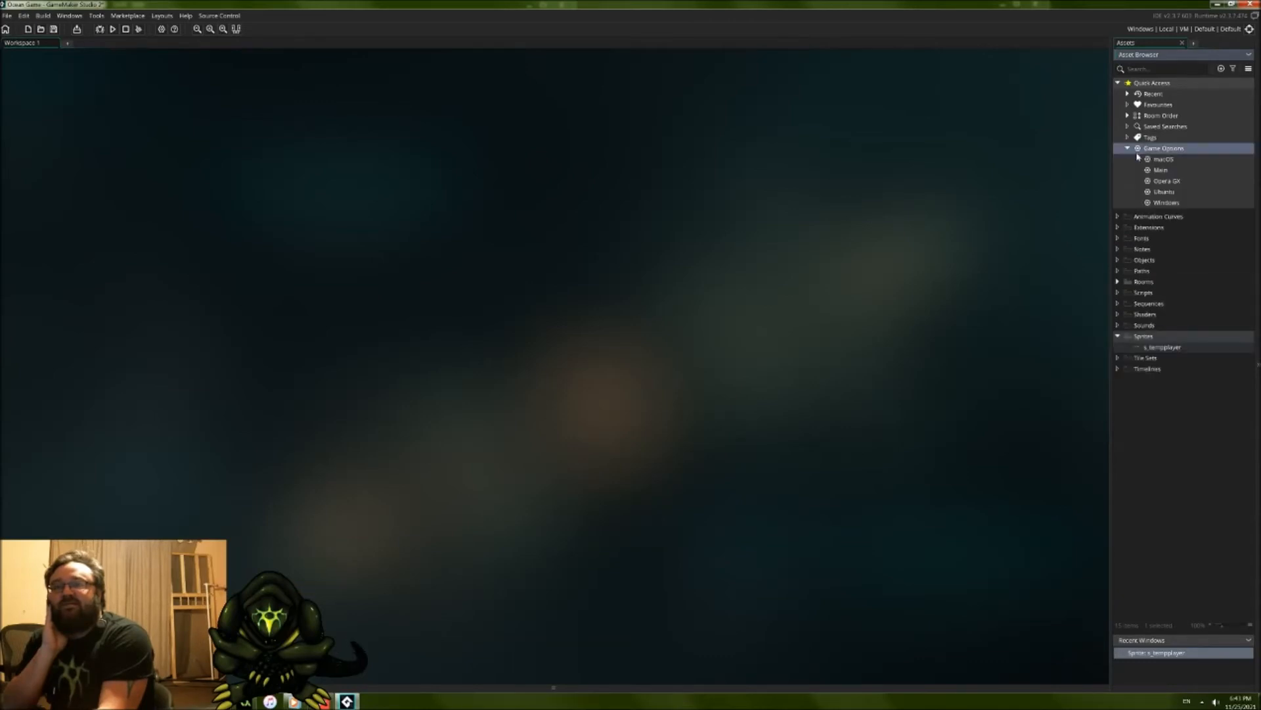
double_click(1161, 171)
drag(266, 110, 790, 256)
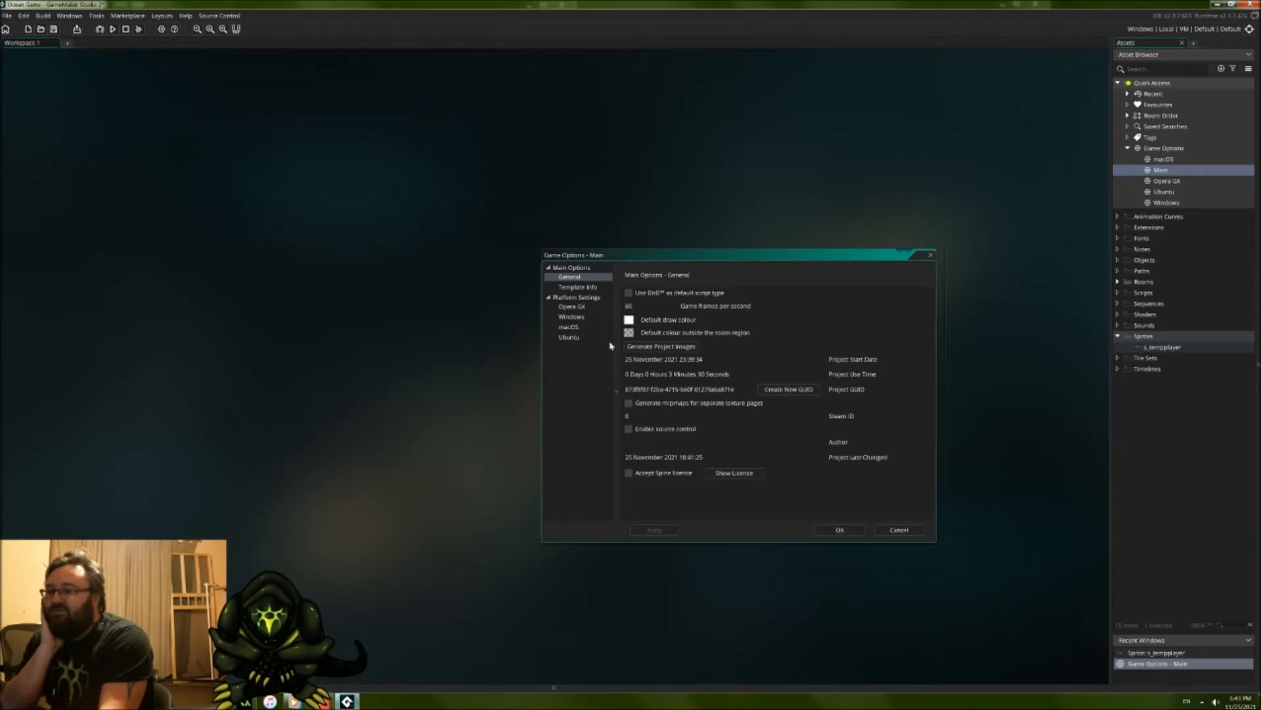
click(572, 287)
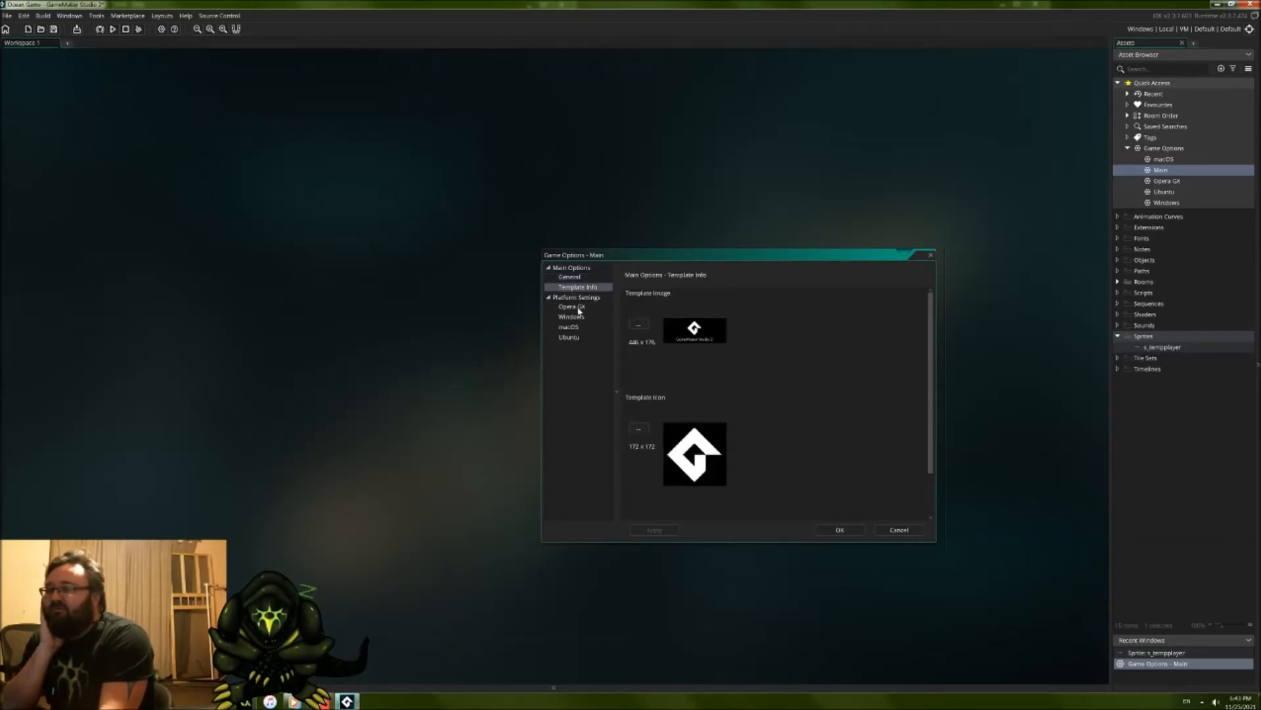
click(577, 300)
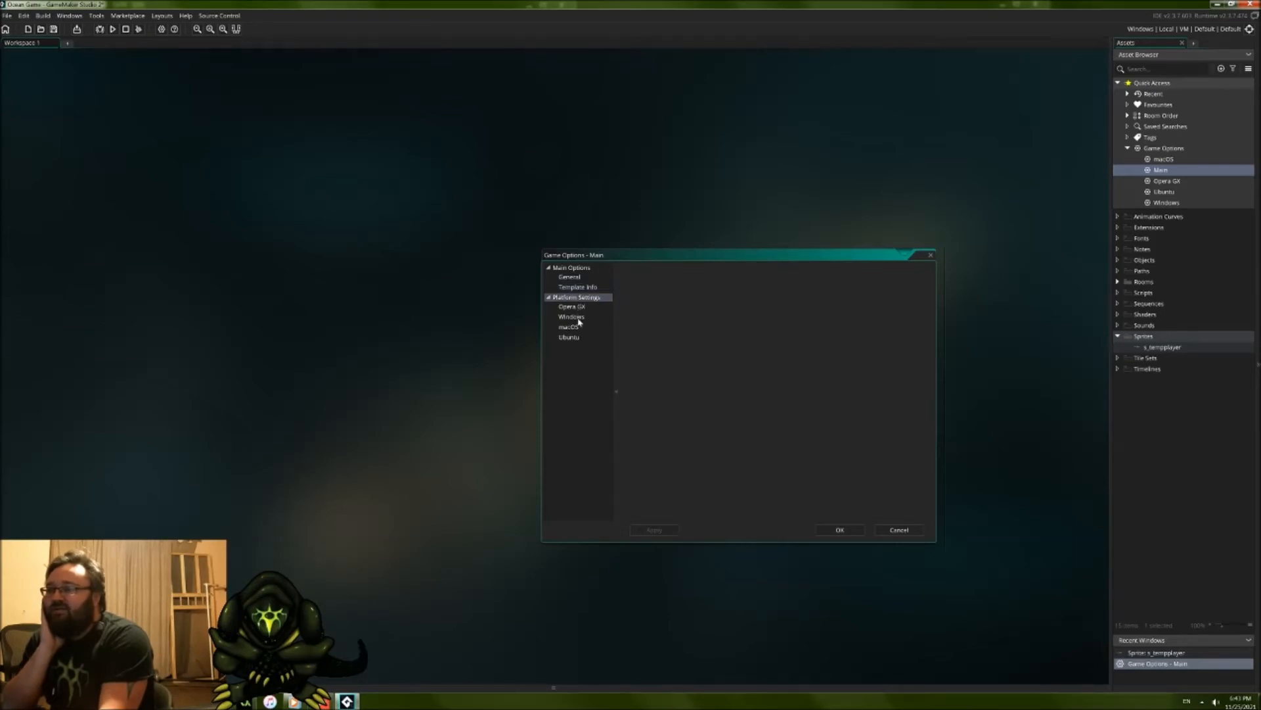
Step: Look through the Windows game options, covering the General, Graphics, Images and Installer settings
click(578, 318)
drag(249, 112, 695, 264)
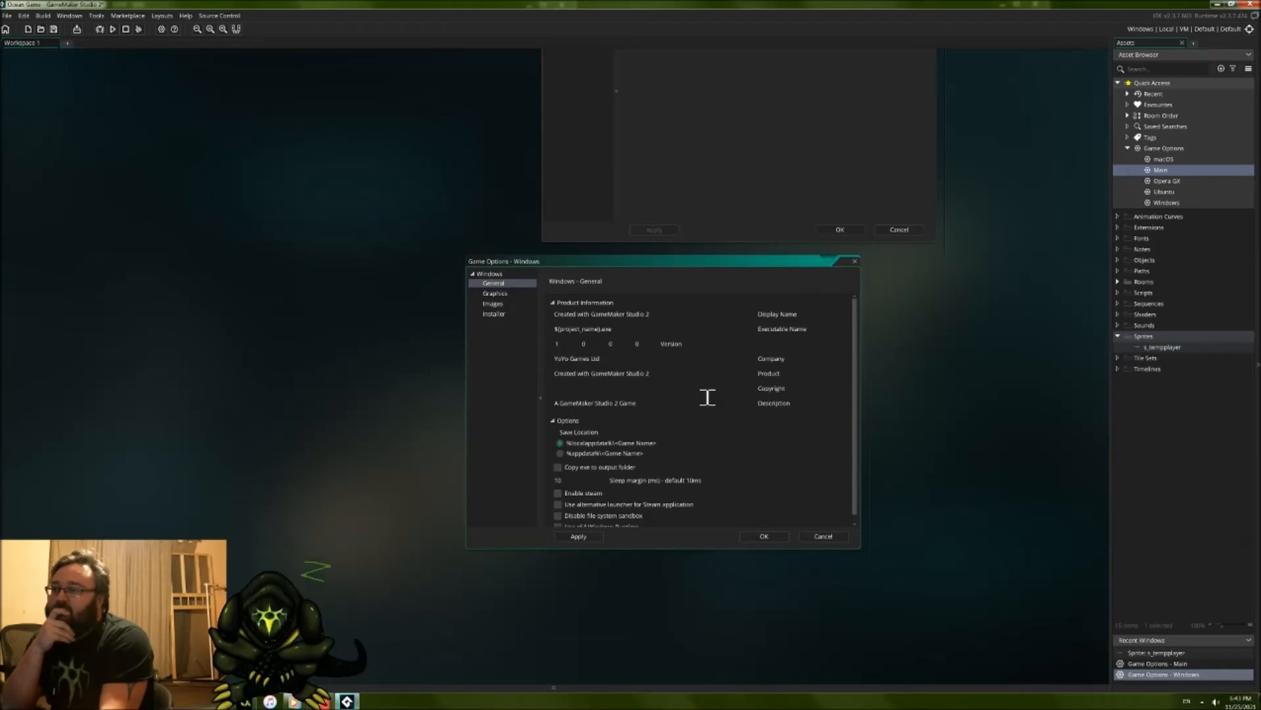
click(497, 294)
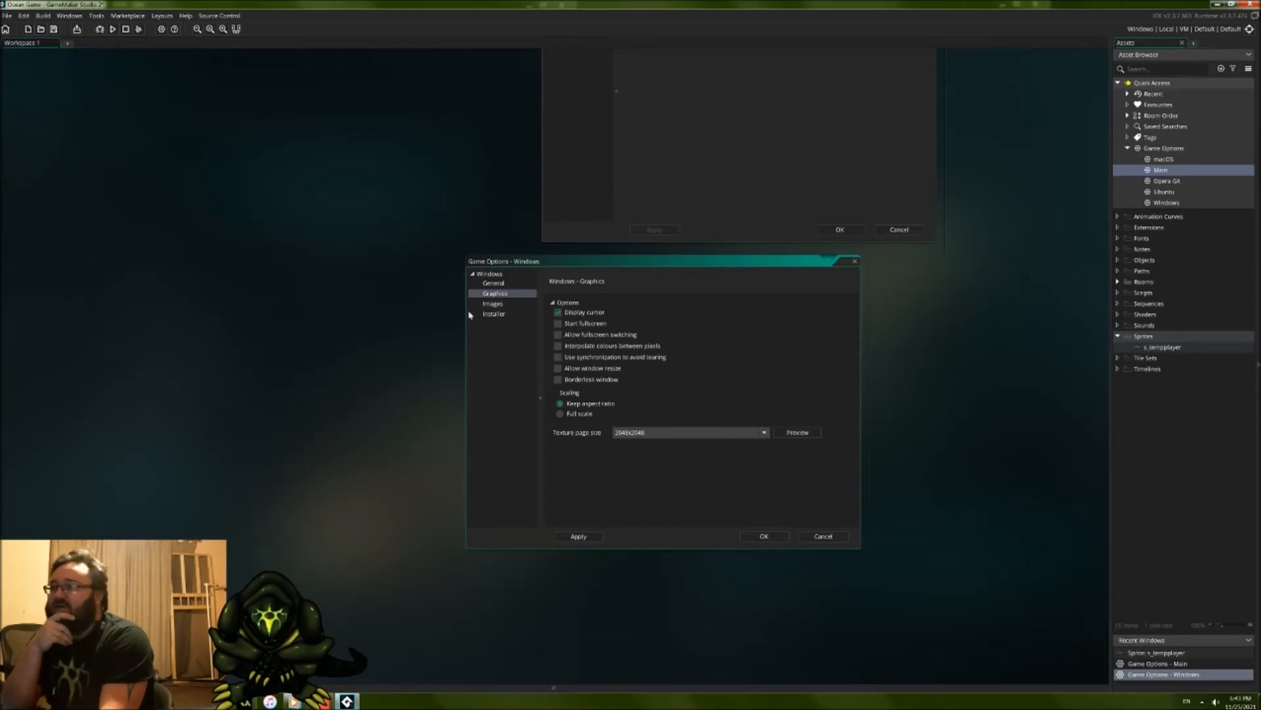
click(496, 304)
click(495, 315)
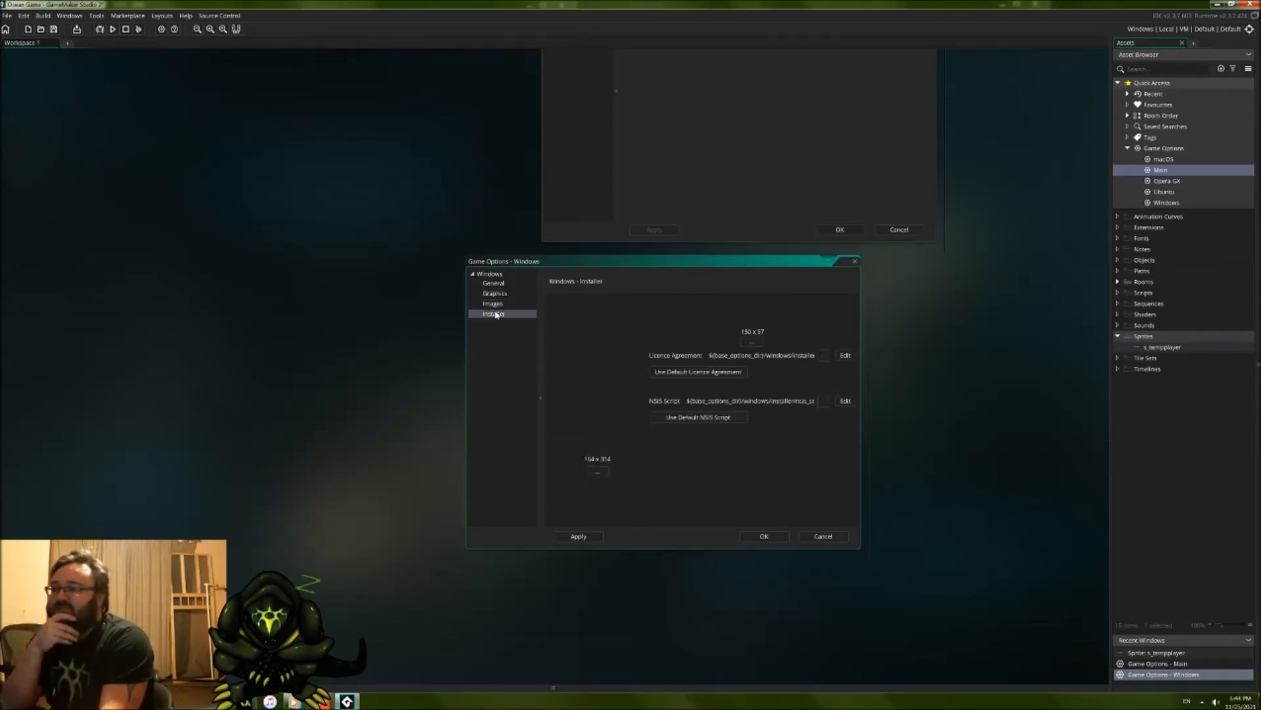
Step: Review the Windows game options again, covering Images, Installer, Graphics and General, and close them
click(497, 304)
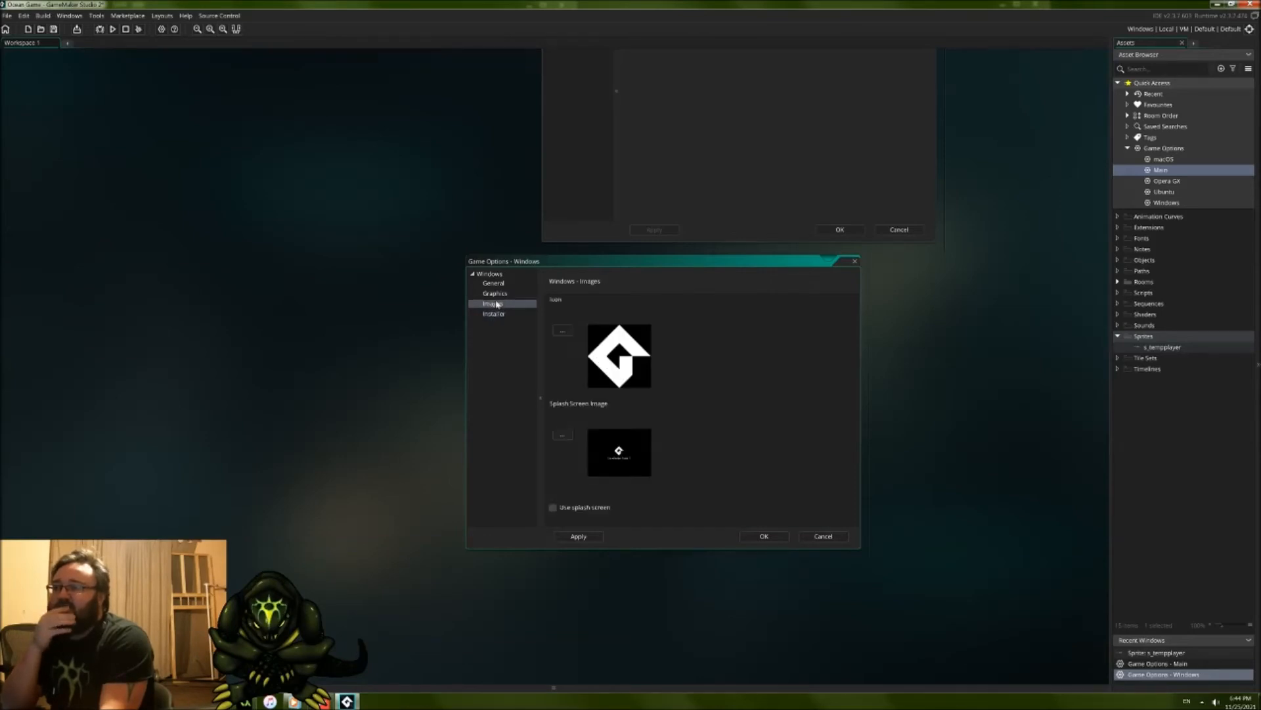
click(503, 314)
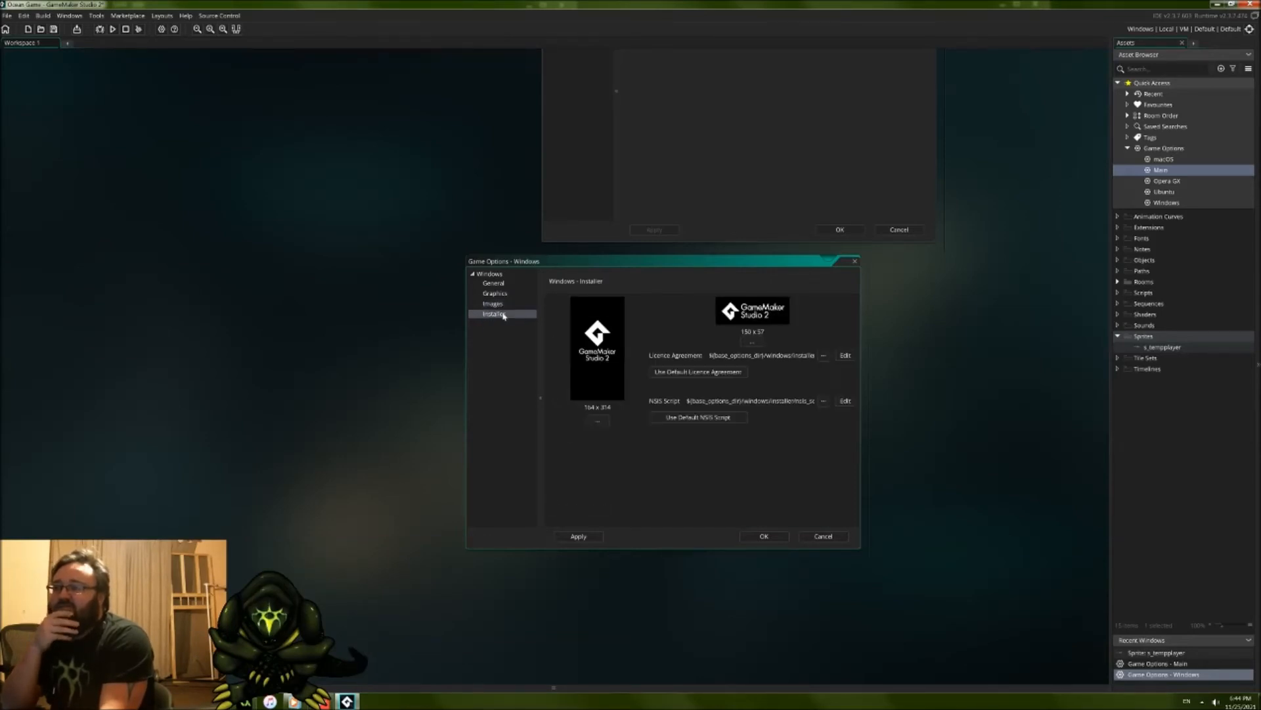
click(496, 294)
click(501, 284)
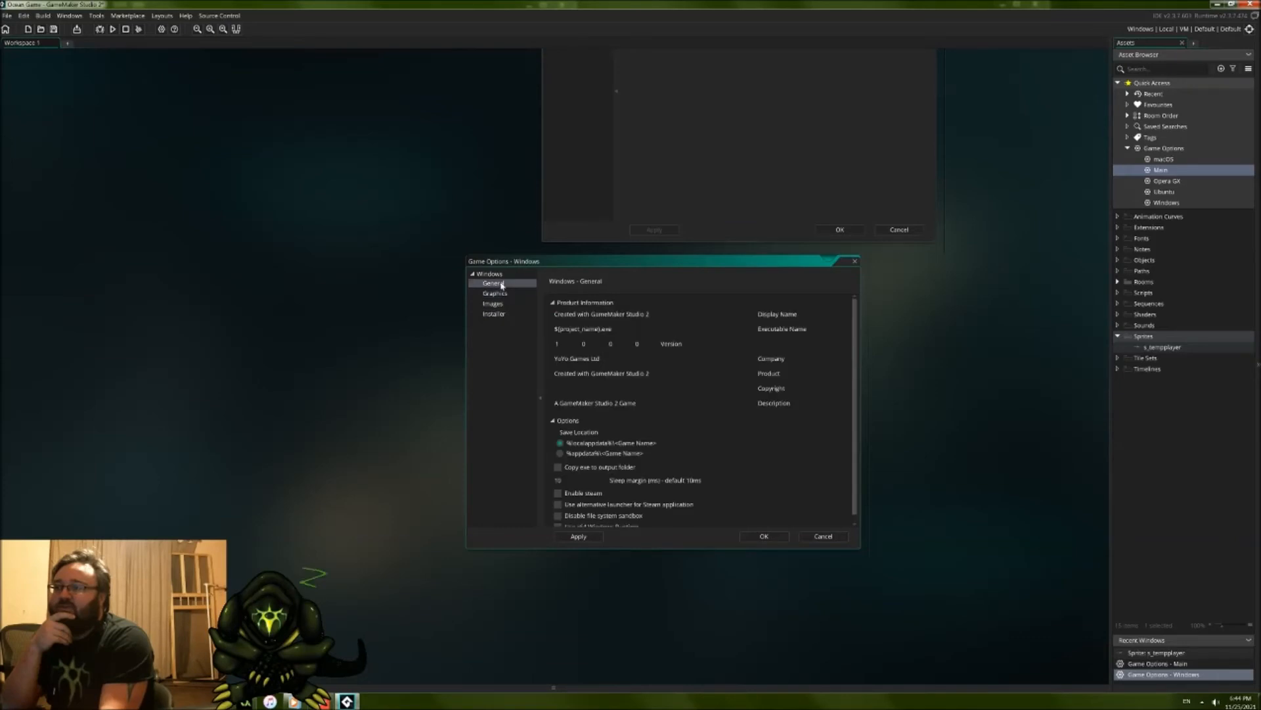
scroll(663, 400, down, 1)
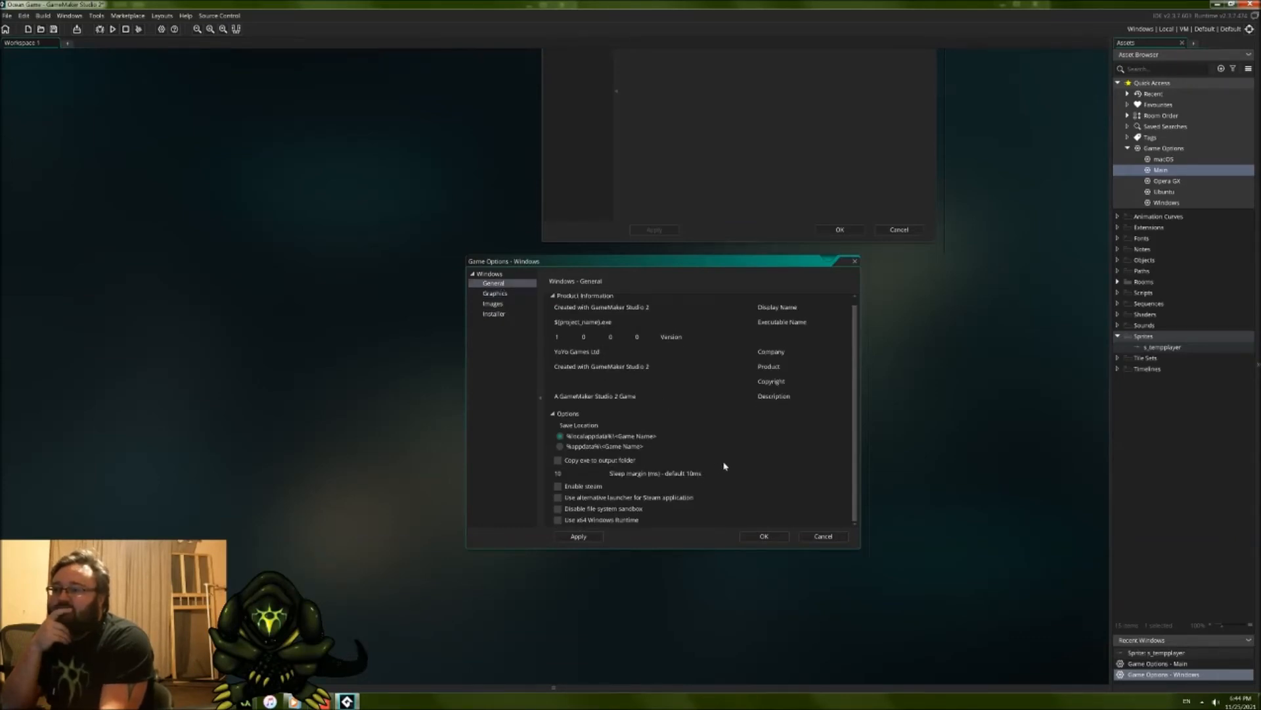
click(776, 539)
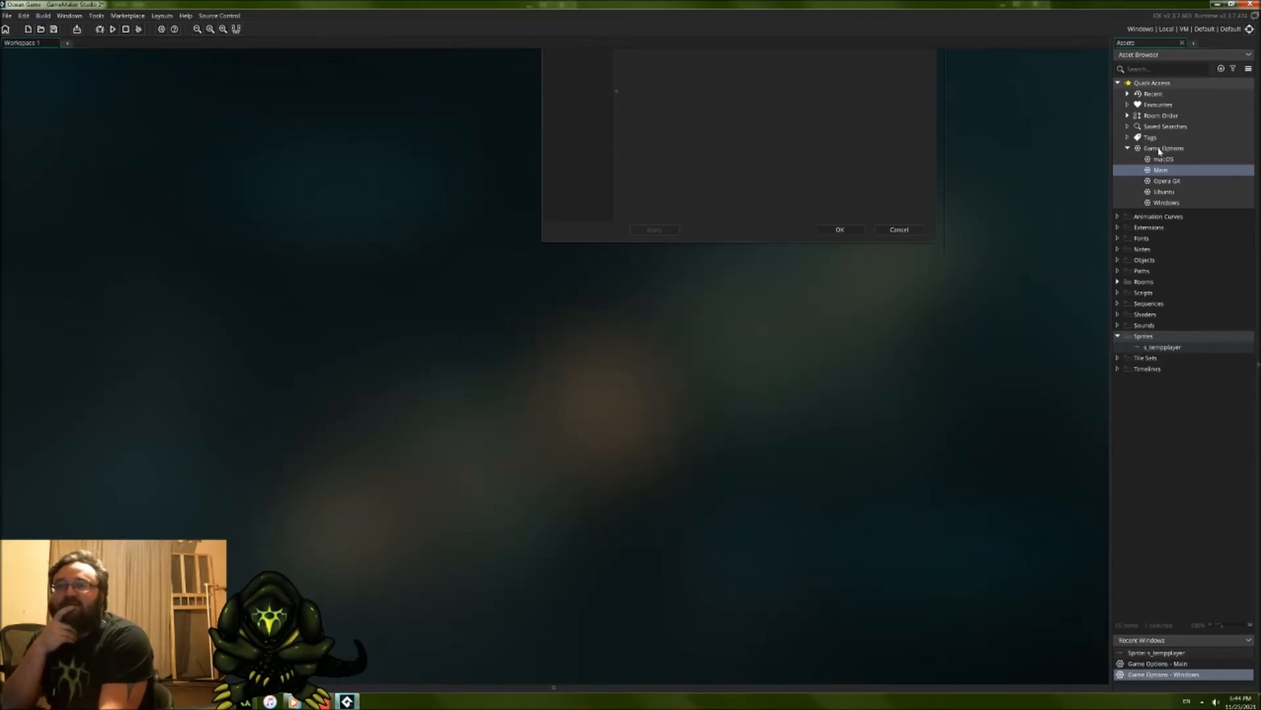
Step: Reopen and dismiss the Windows game options, and check the General settings of the Main game options
double_click(1157, 205)
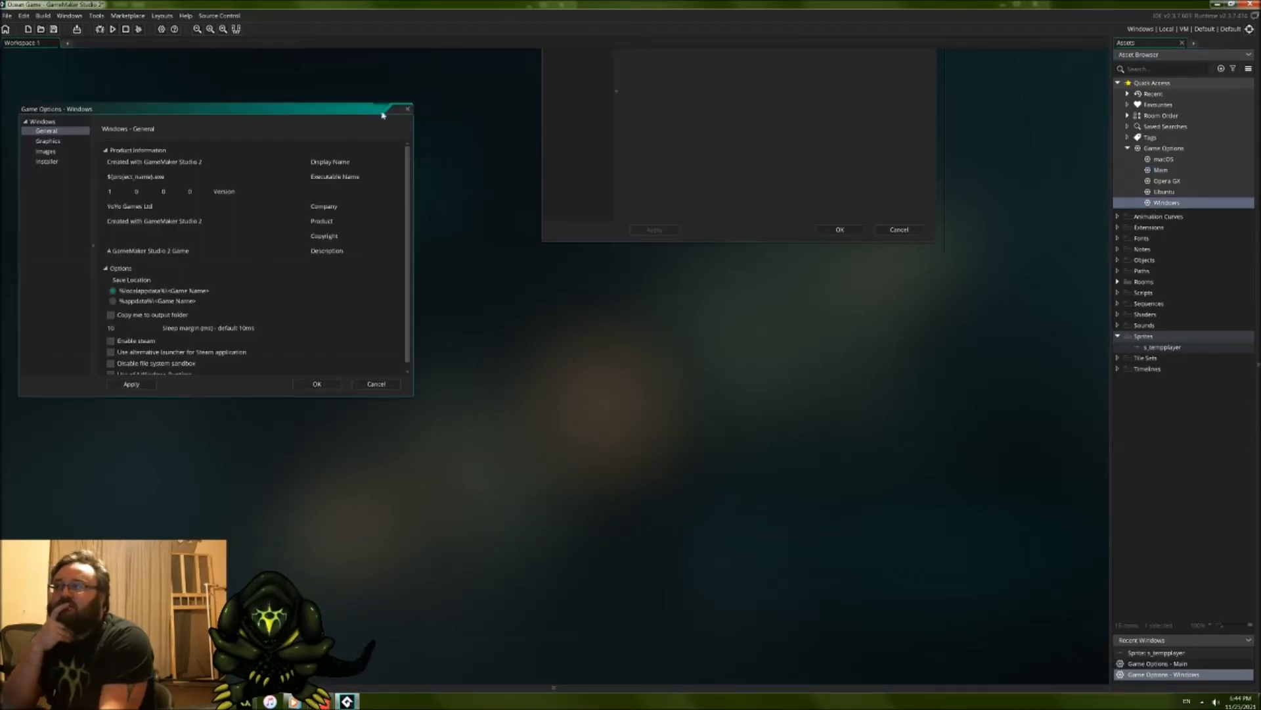
click(408, 109)
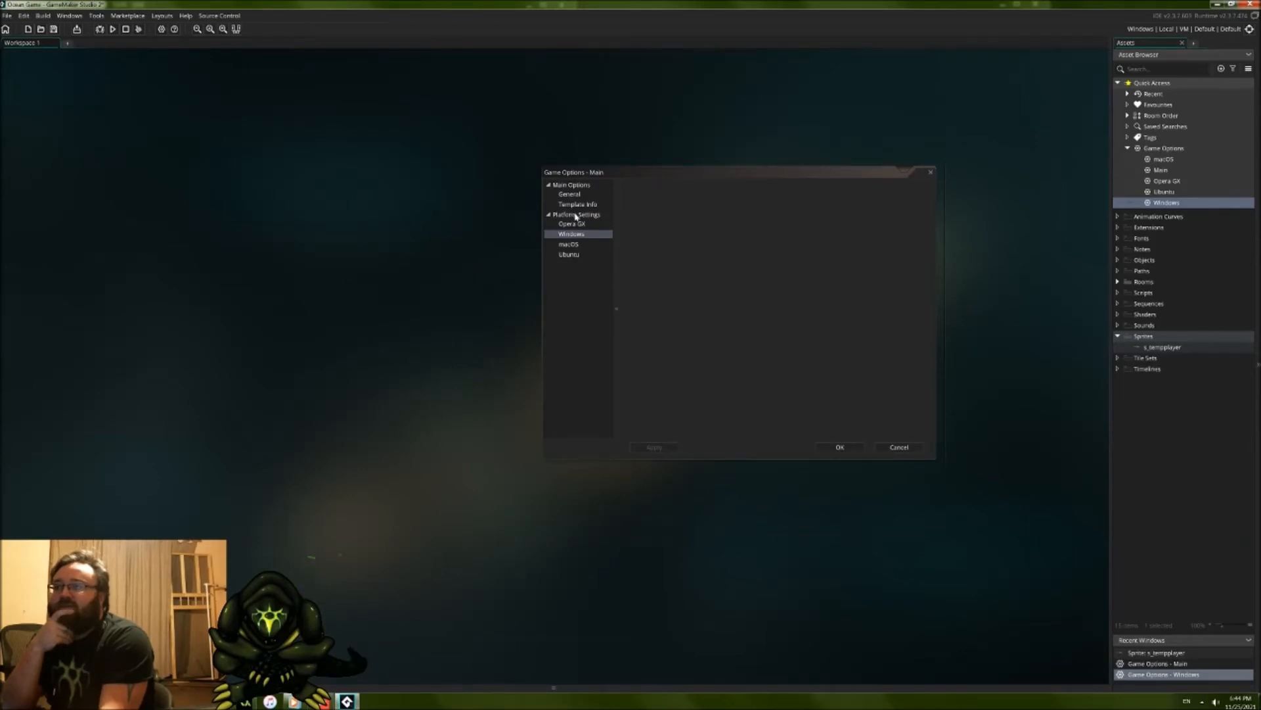
click(569, 194)
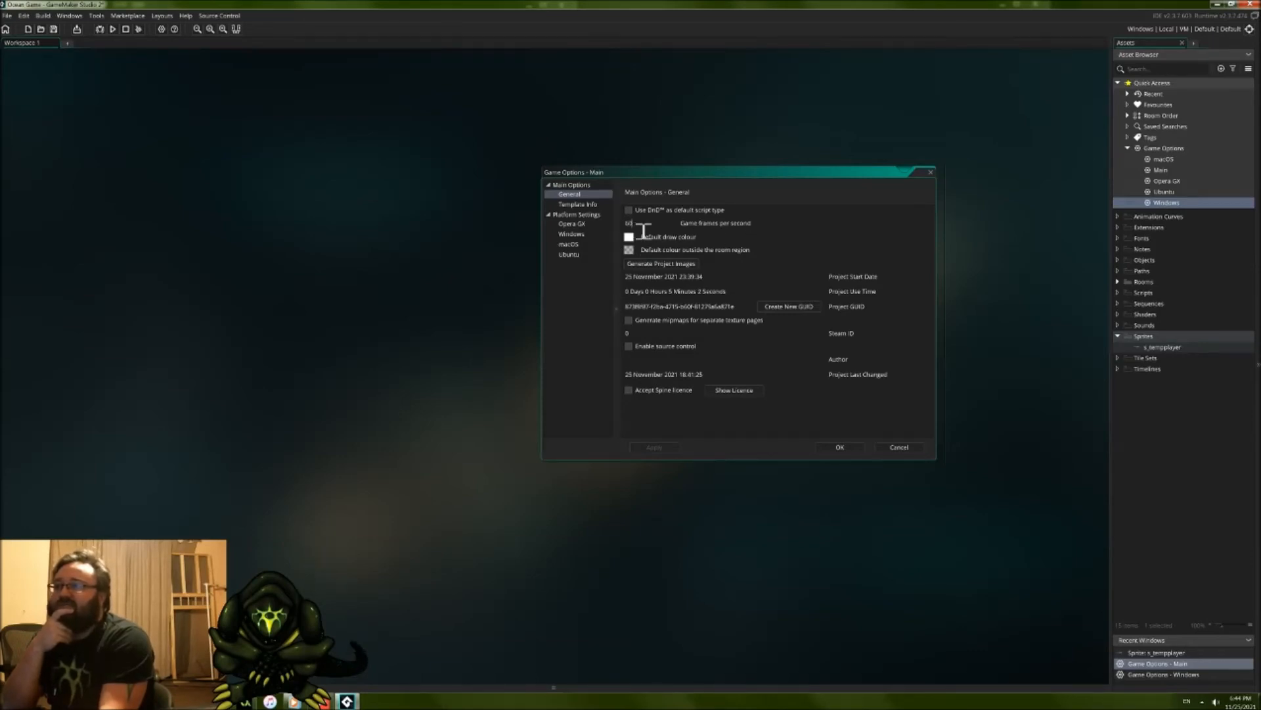
click(840, 446)
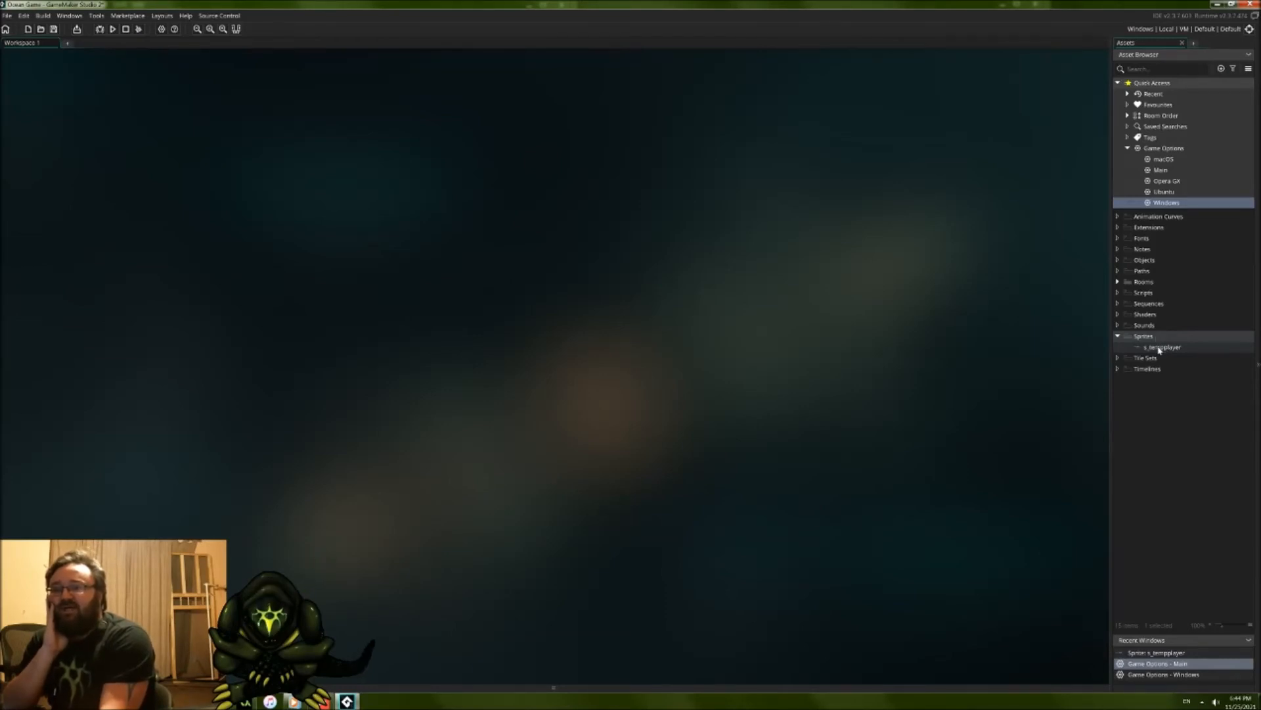
Step: Open Room1 and create a new object in the Objects group of the project assets
click(1117, 281)
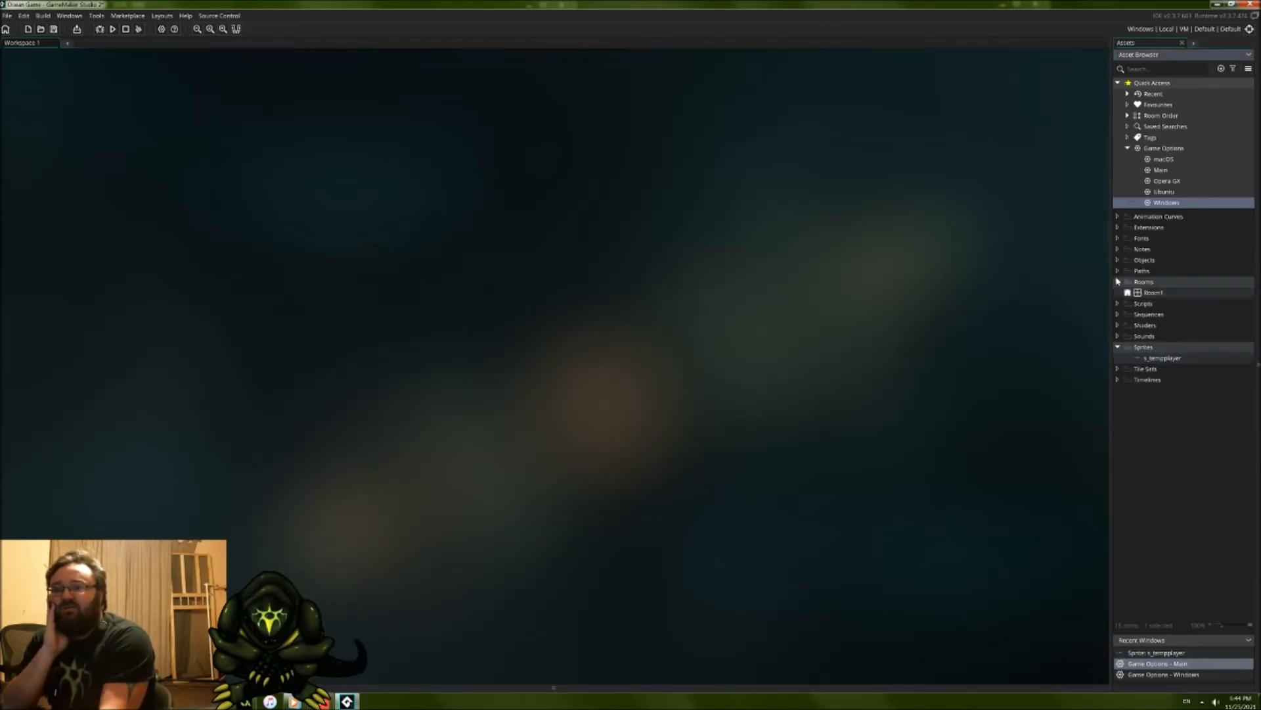
double_click(1147, 295)
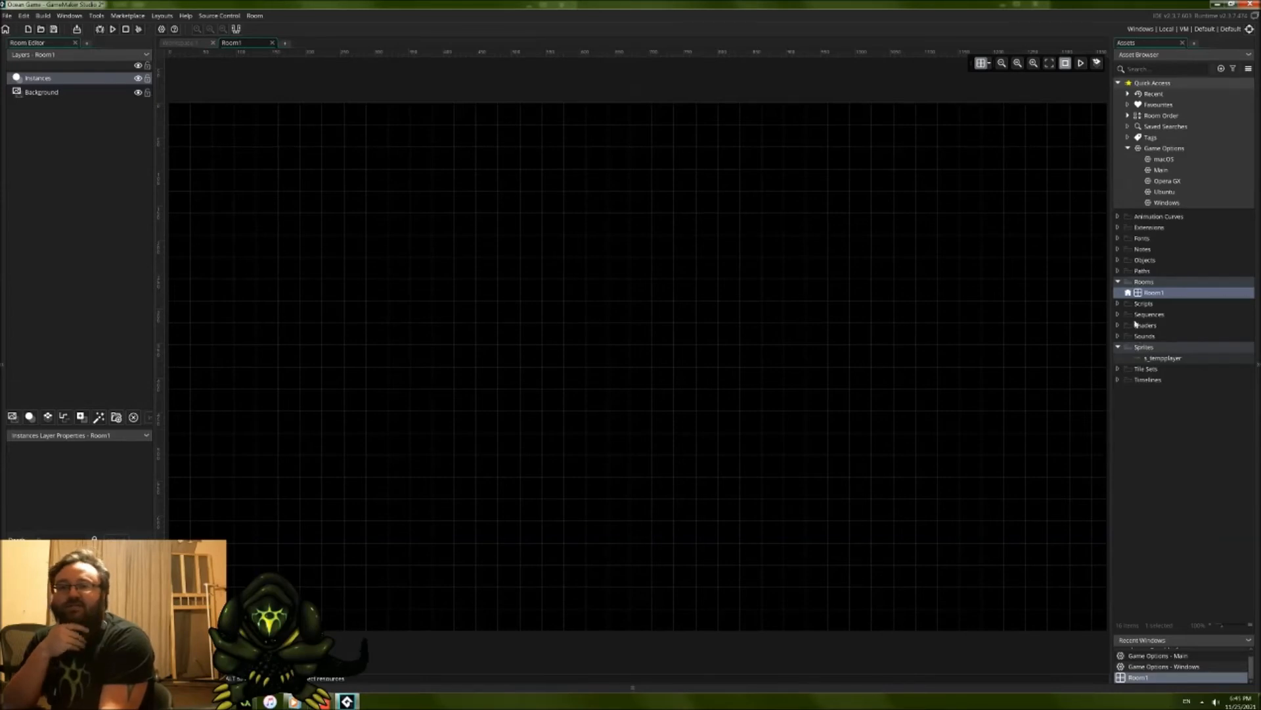
right_click(1147, 261)
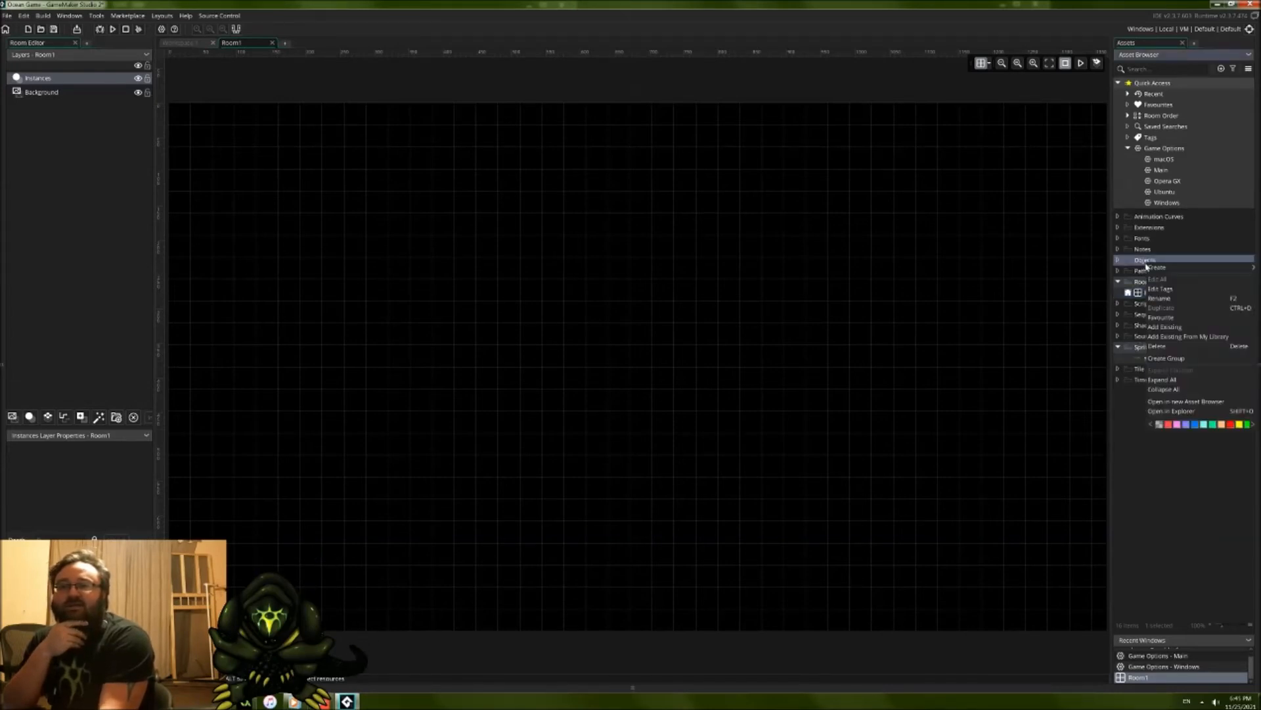
mouse_move(1156, 270)
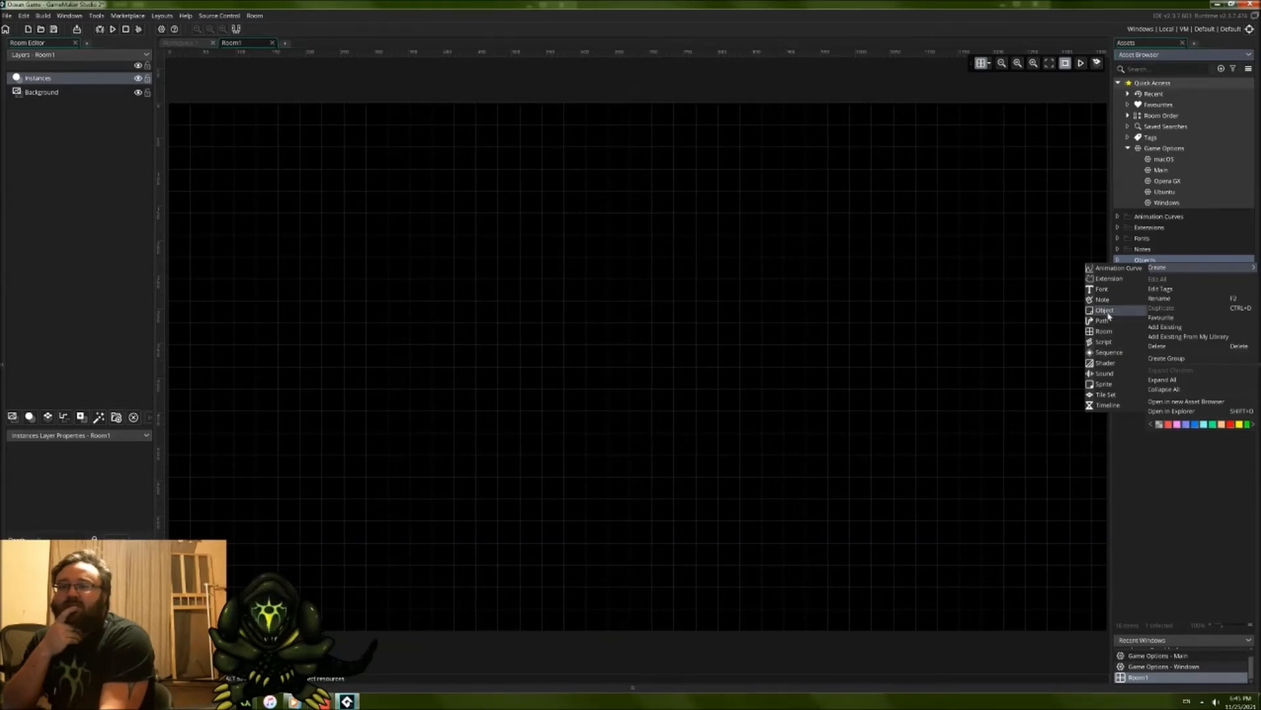
click(1174, 260)
right_click(1157, 261)
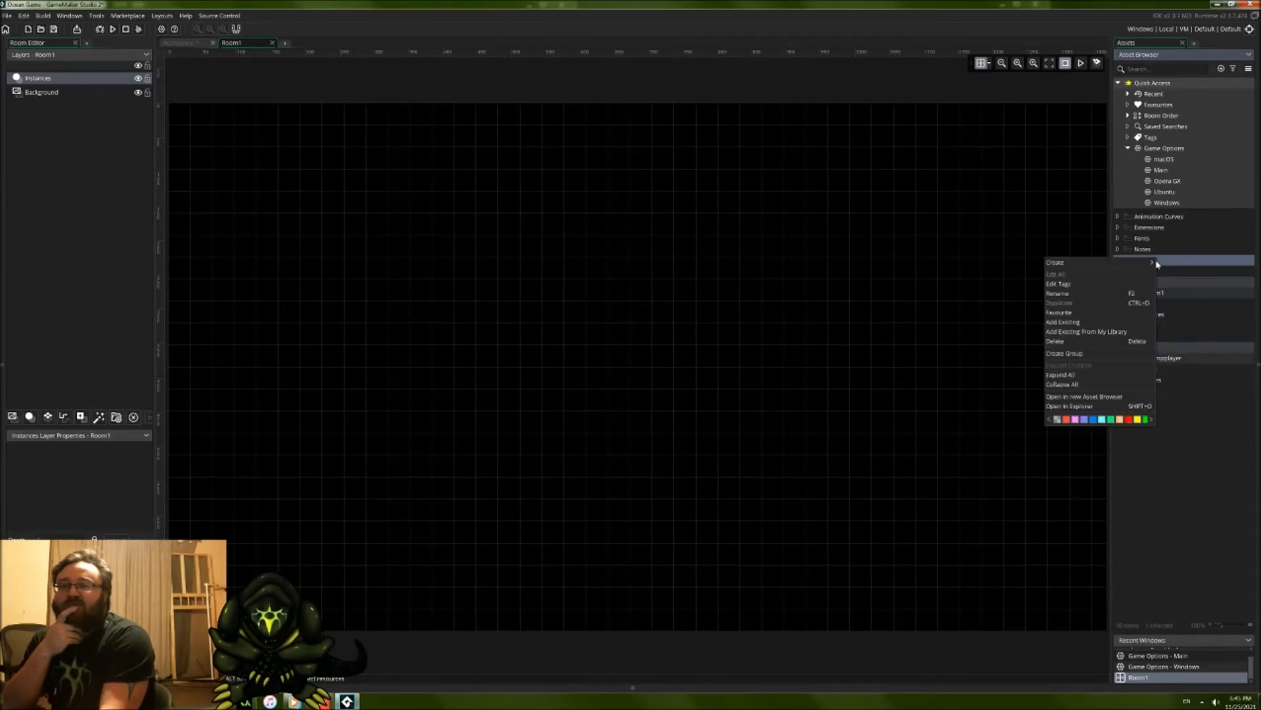
mouse_move(1120, 266)
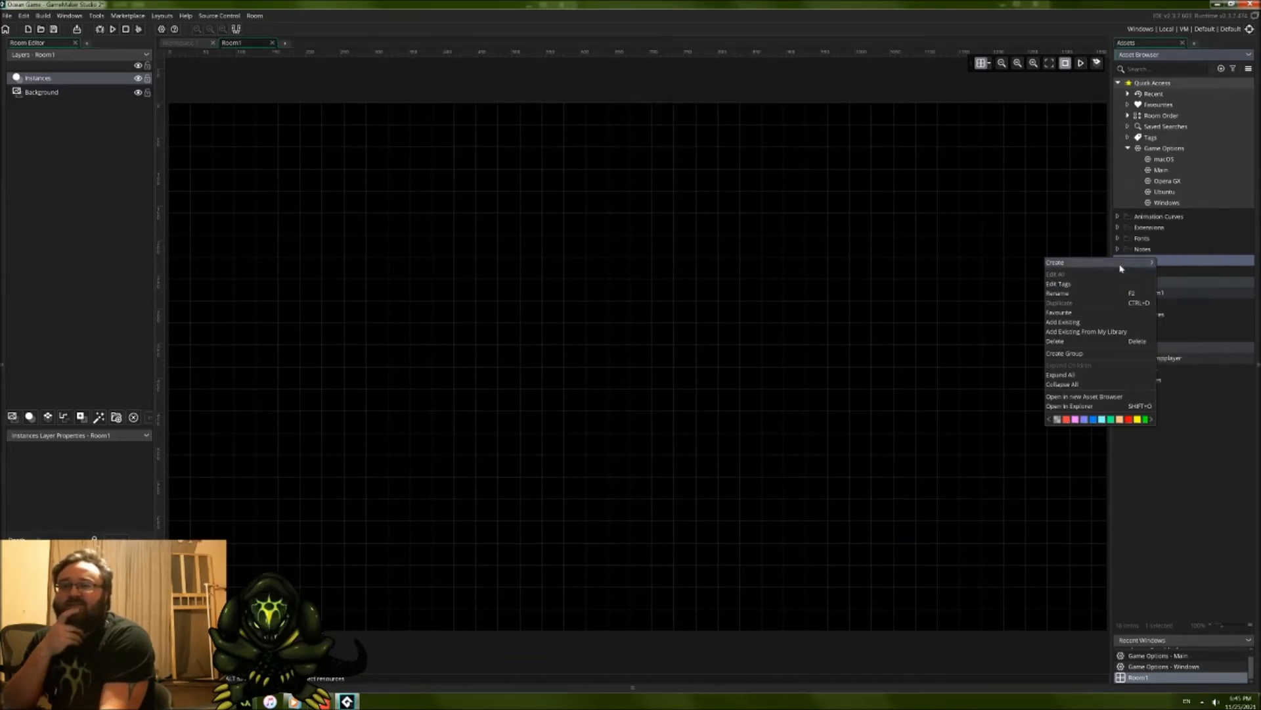
click(1173, 305)
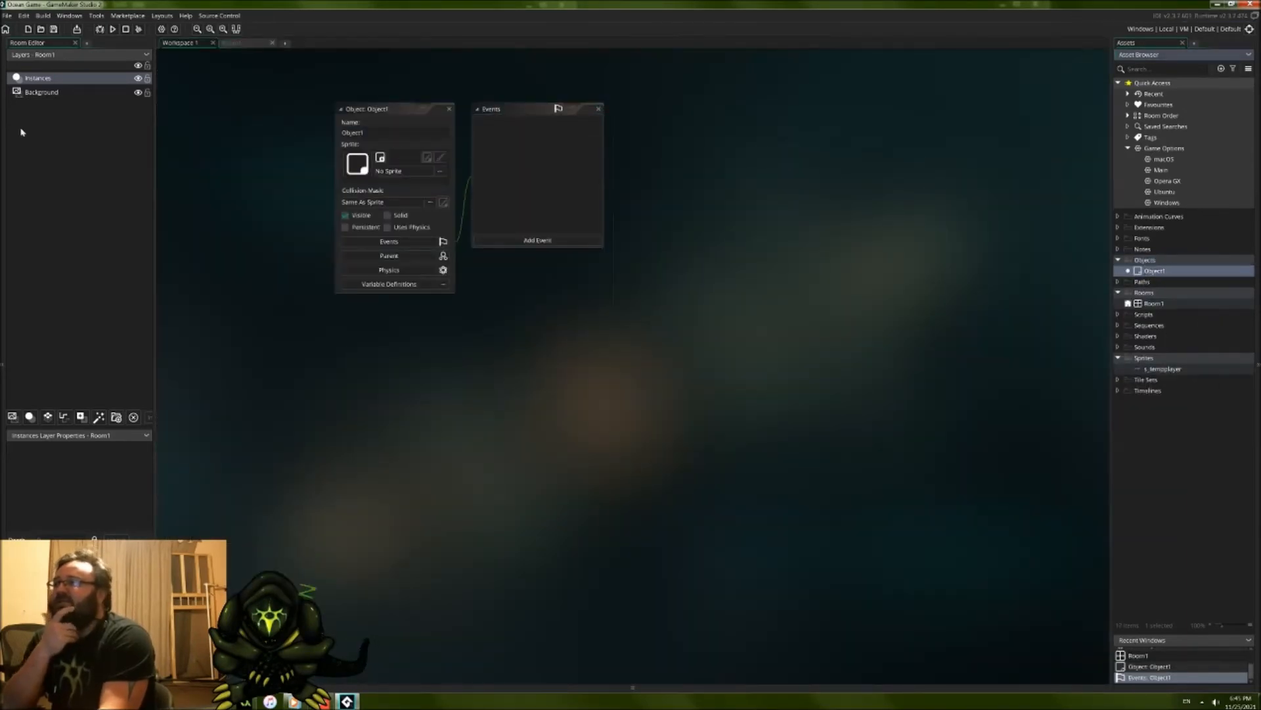
Step: Name the new object o_tempplayer and assign it the s_tempplayer sprite
drag(368, 137, 325, 134)
text(o_tempplayer)
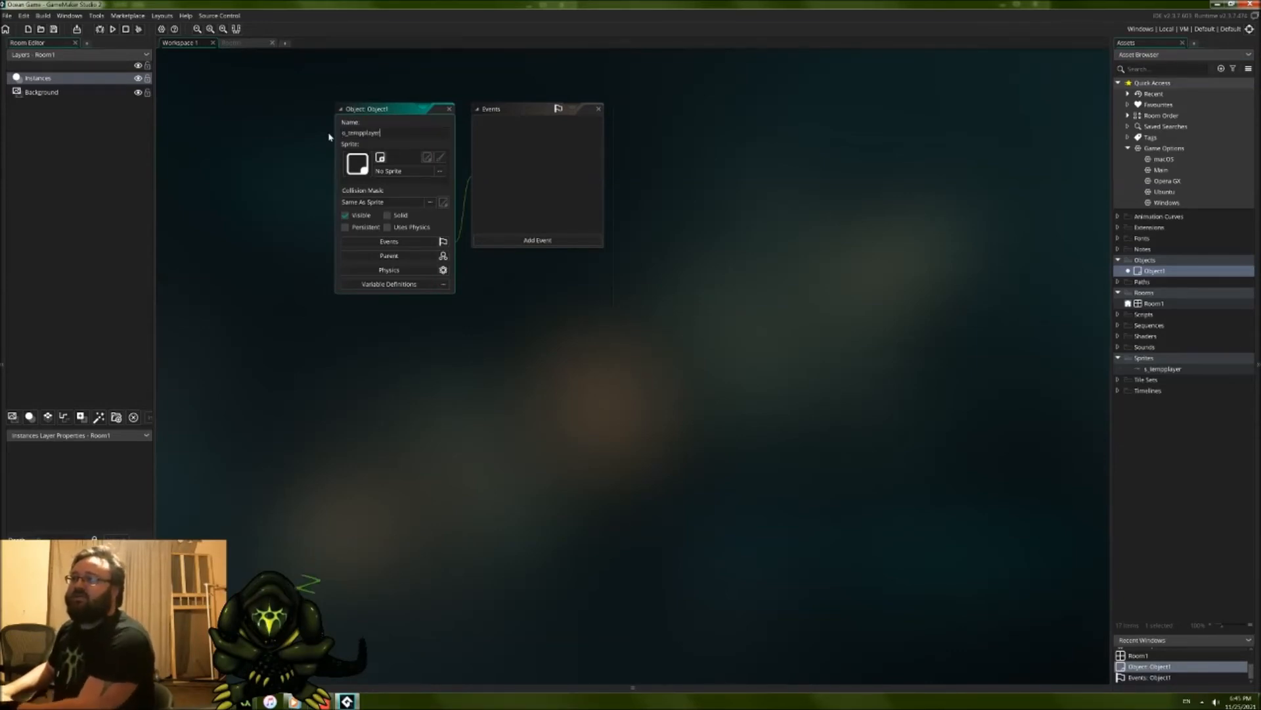
click(437, 171)
double_click(561, 190)
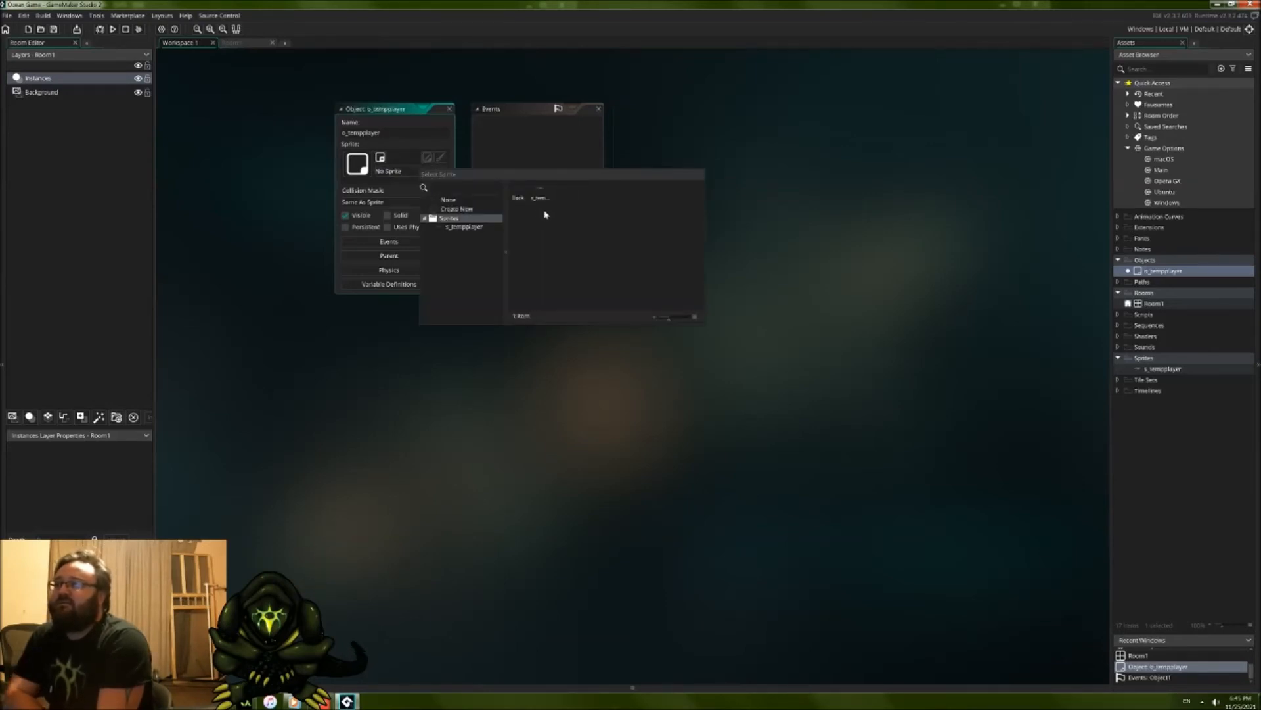
double_click(538, 192)
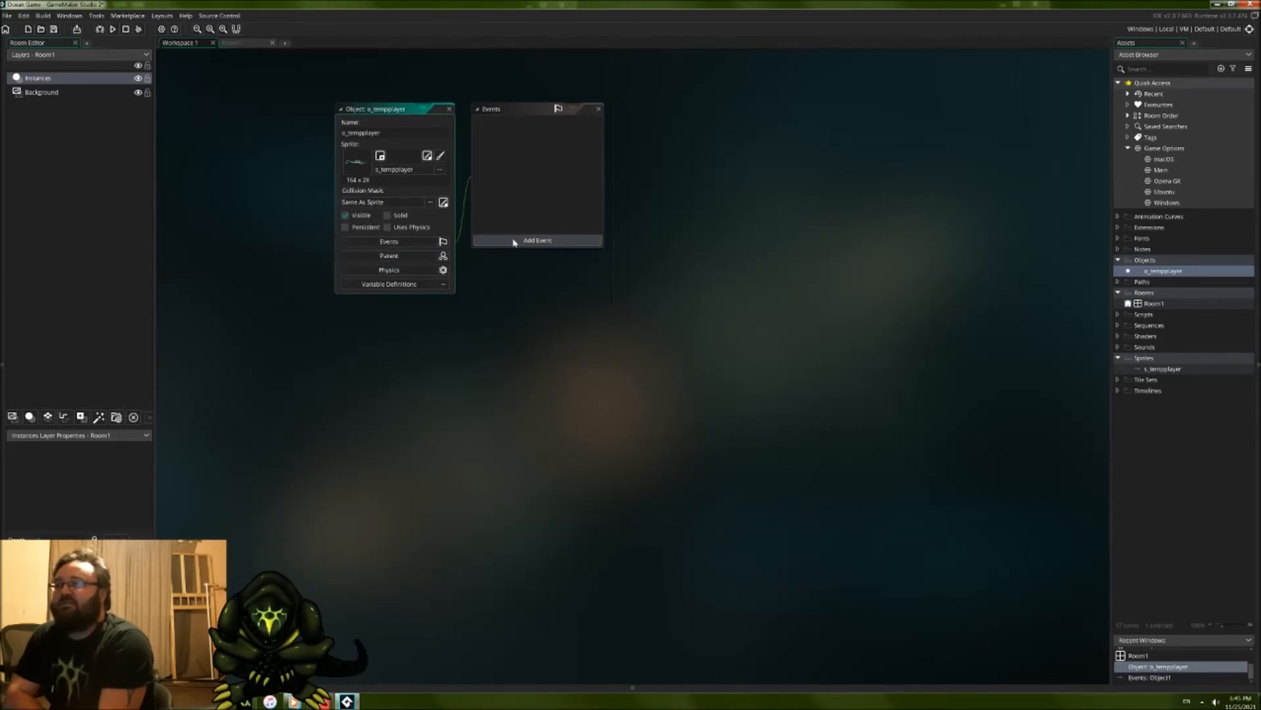
click(605, 343)
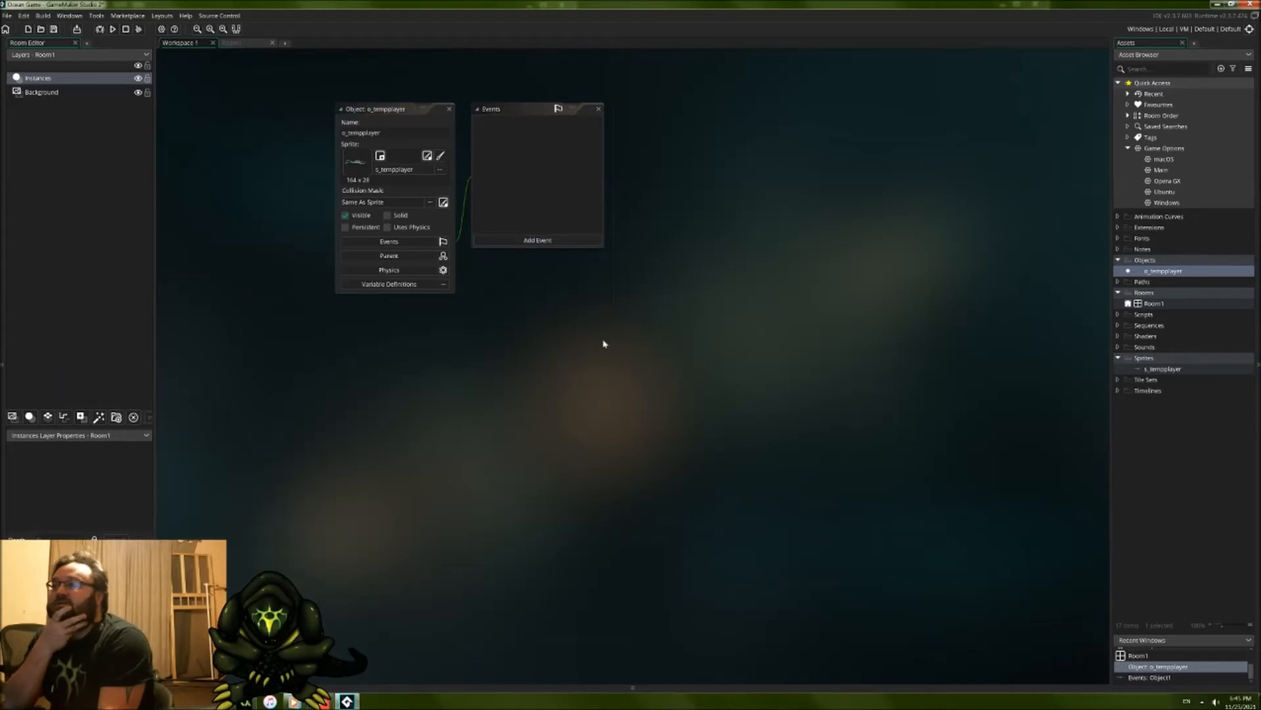
Step: Place an instance of o_tempplayer in Room1, slightly above the centre of the room
double_click(1172, 305)
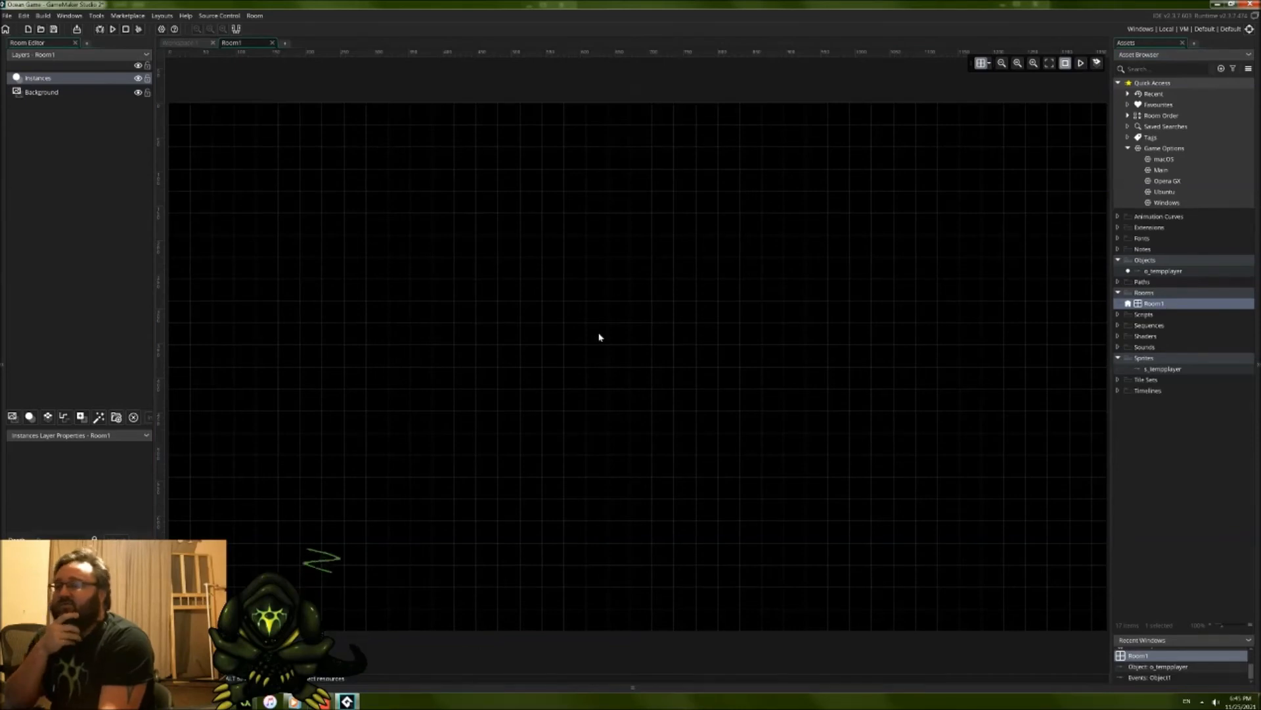
scroll(600, 324, down, 1)
scroll(617, 353, down, 1)
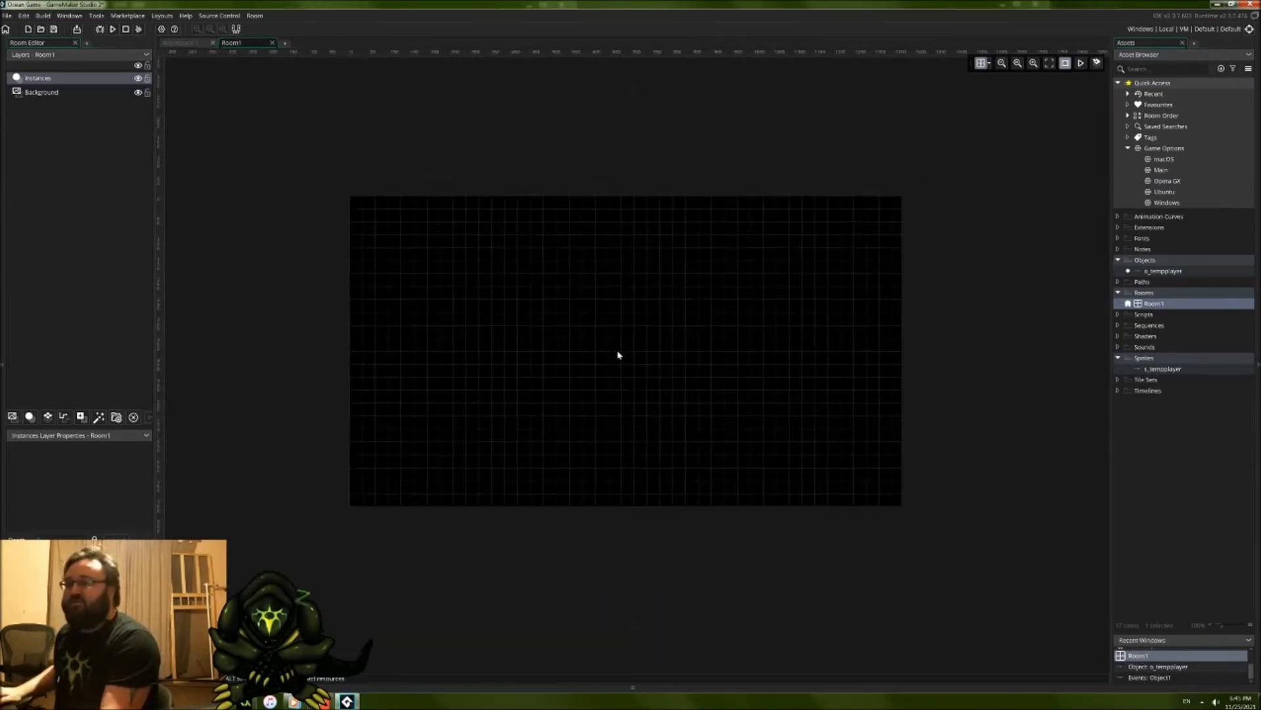
scroll(619, 357, up, 3)
scroll(623, 364, down, 1)
scroll(623, 363, up, 1)
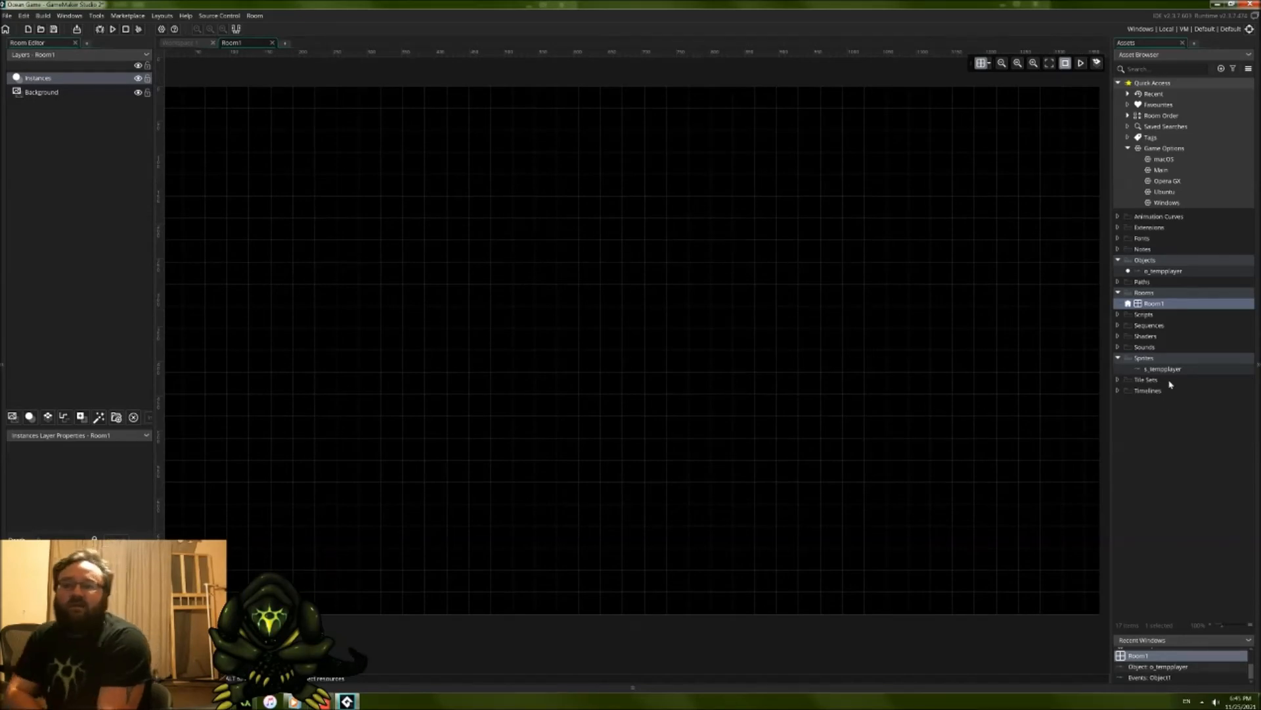
drag(1162, 271, 563, 299)
ctrl+scroll(600, 346, down, 2)
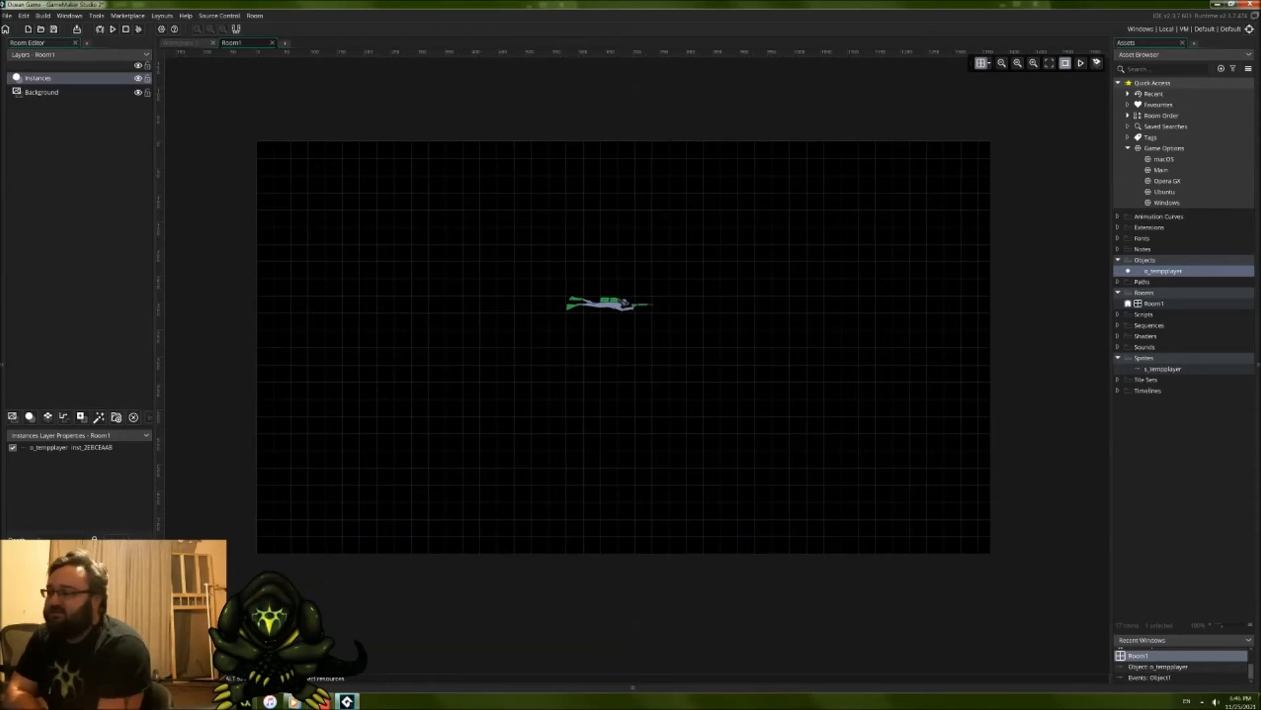
Step: Widen Room1 to about 1920 pixels and move the diver instance near the middle of the widened room
key(Tab)
middle_drag(540, 496, 411, 513)
ctrl+scroll(453, 486, down, 1)
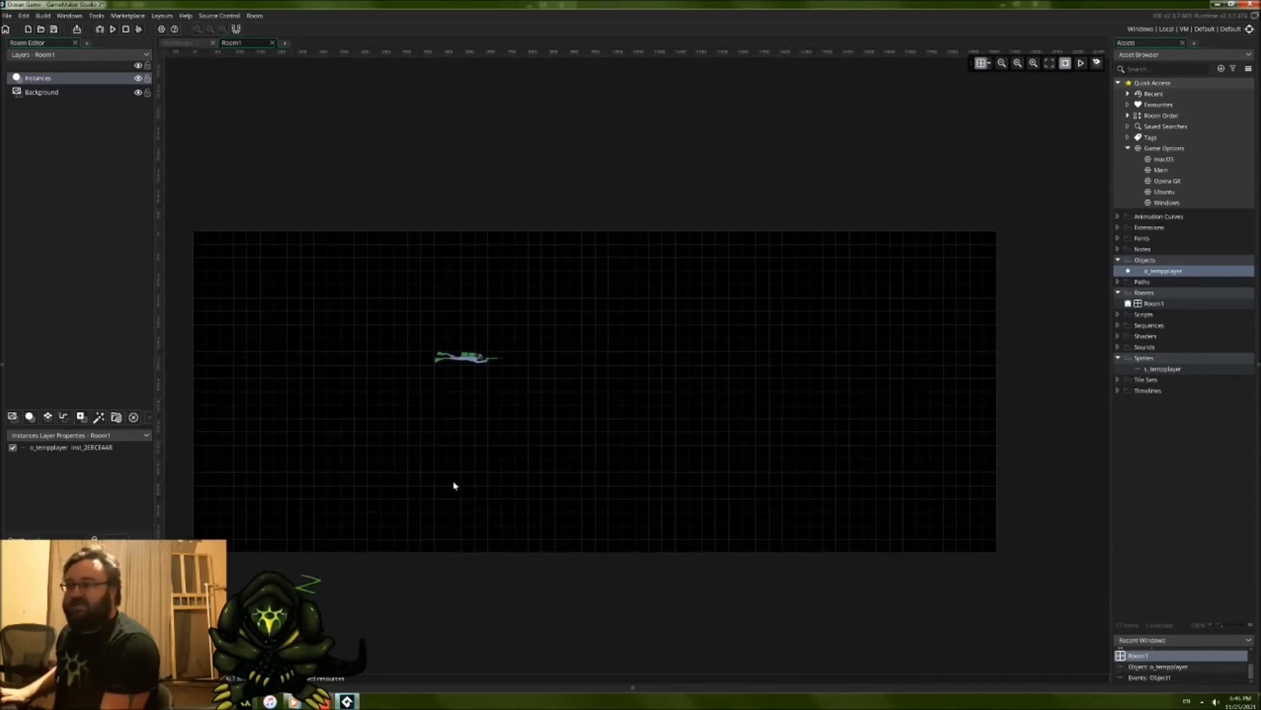
middle_drag(473, 488, 492, 492)
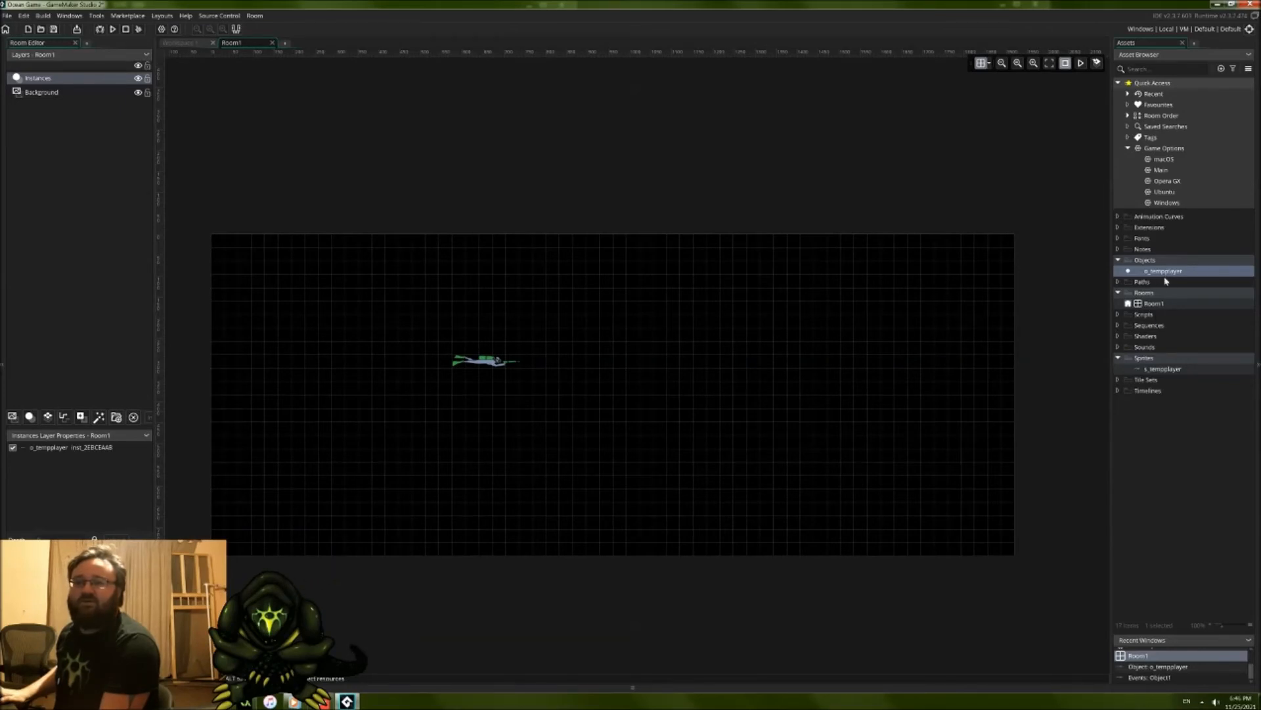
drag(488, 363, 607, 379)
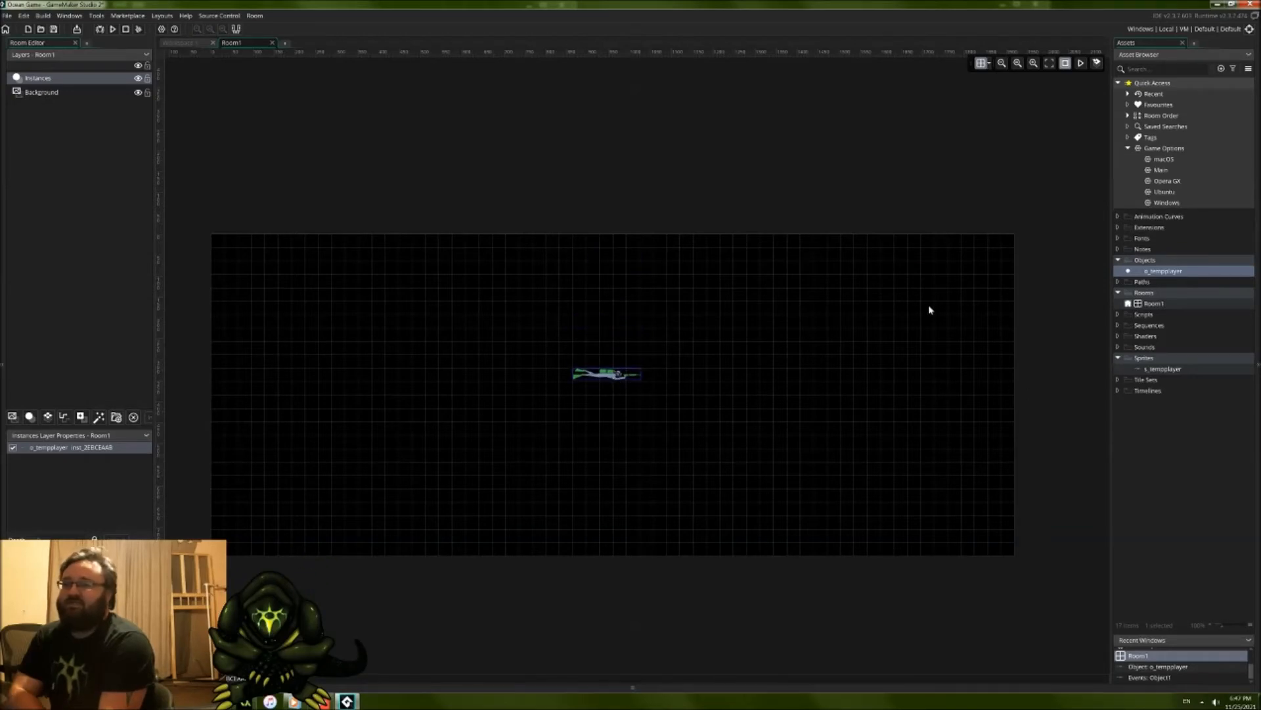
mouse_move(618, 379)
mouse_down()
mouse_move(591, 407)
mouse_move(592, 392)
mouse_move(473, 405)
mouse_move(625, 394)
mouse_move(352, 397)
mouse_move(406, 397)
mouse_move(406, 355)
mouse_move(503, 426)
mouse_move(536, 425)
mouse_move(632, 393)
mouse_move(630, 377)
mouse_up()
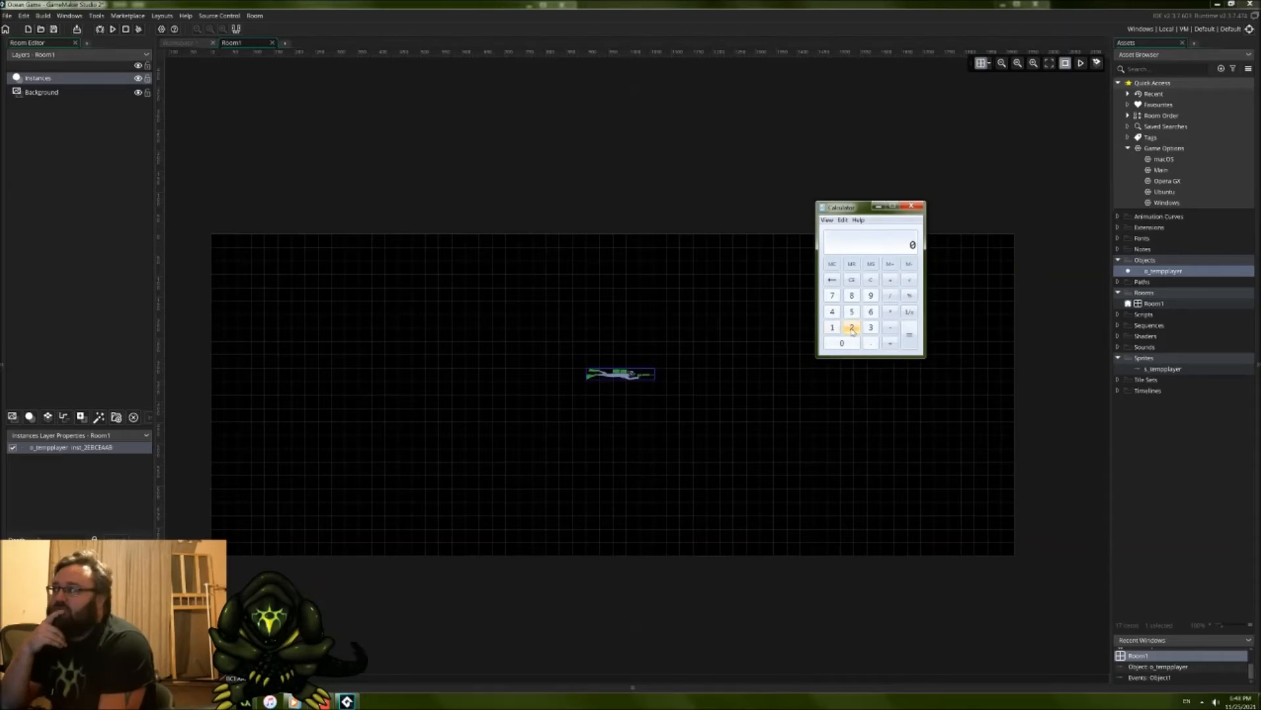
Step: Calculate 1080 × 2 in Calculator and set Room1's height to 2160 in GameMaker
click(833, 327)
click(842, 343)
click(852, 296)
click(841, 343)
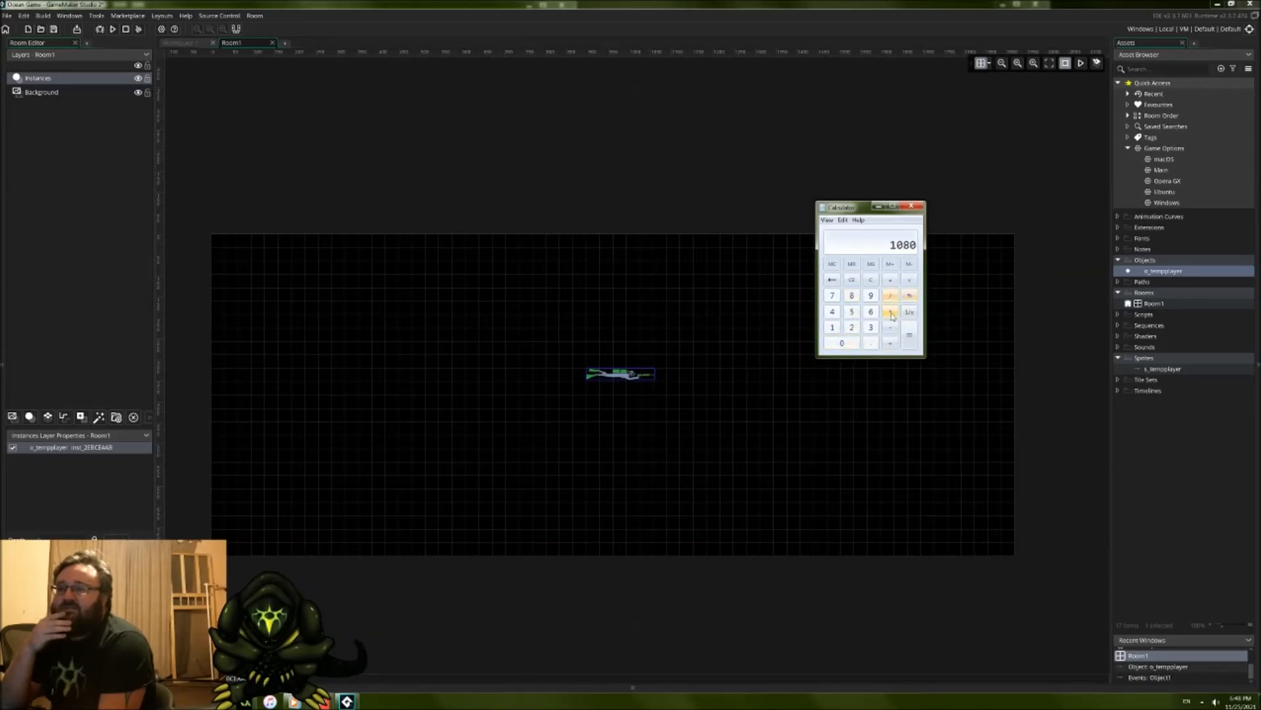
click(852, 327)
click(910, 335)
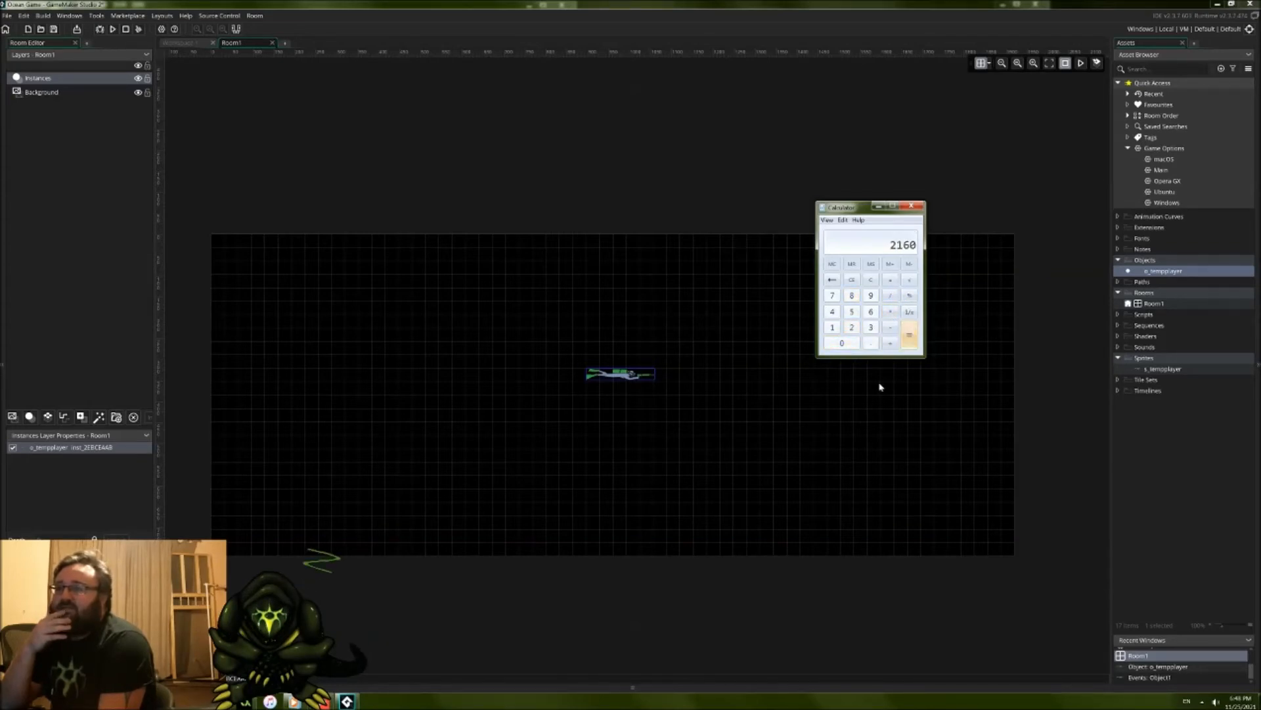
key(alt+Tab)
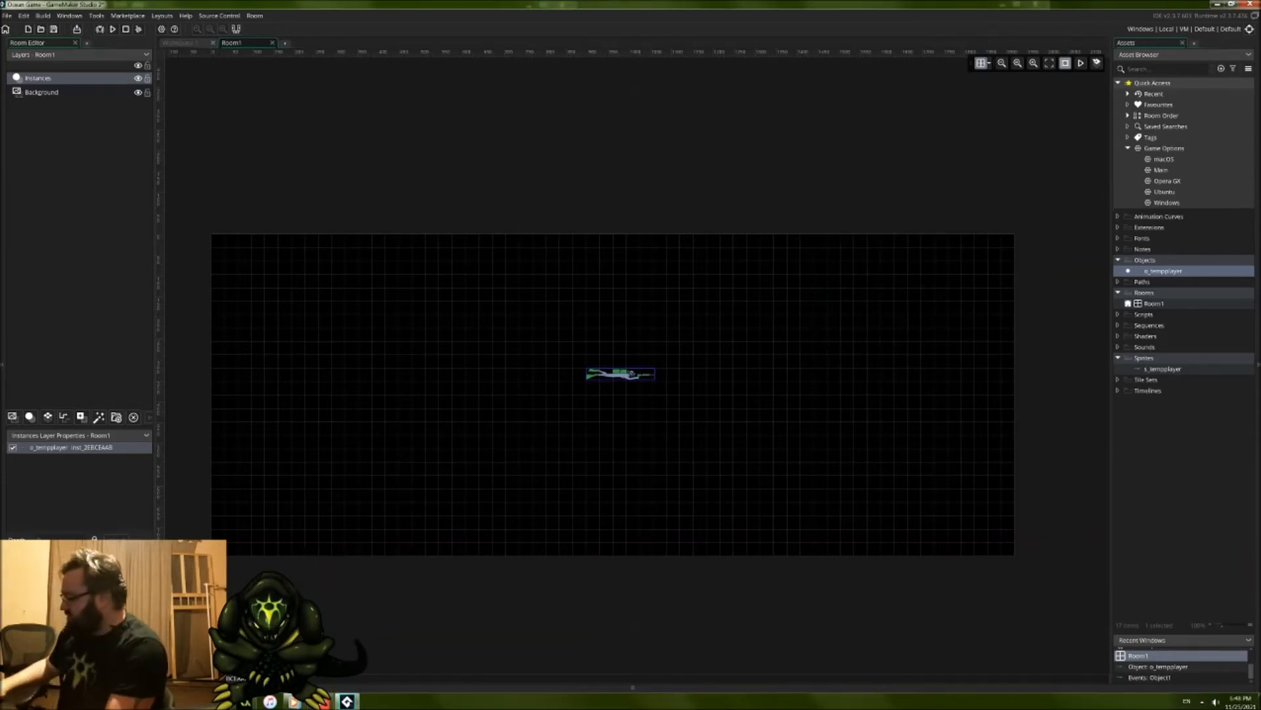
key(Return)
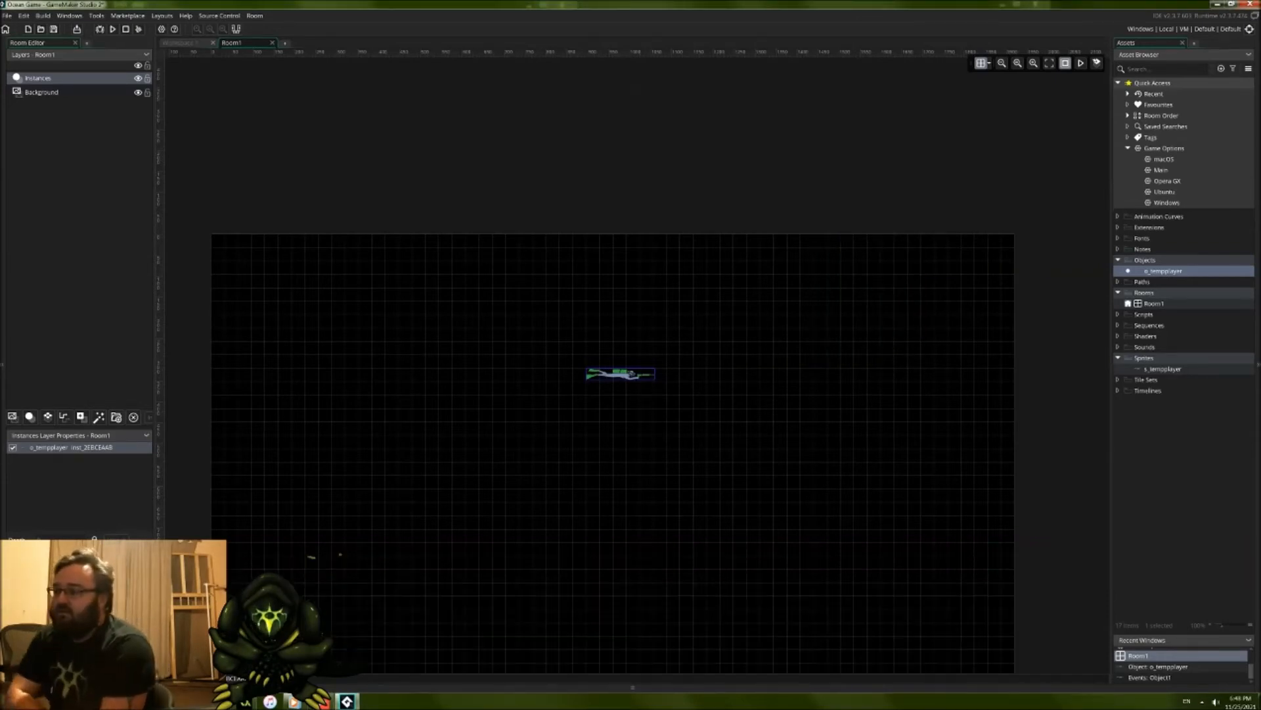
Step: Move the diver instance straight down to about one third of the room's height
middle_drag(554, 452, 609, 307)
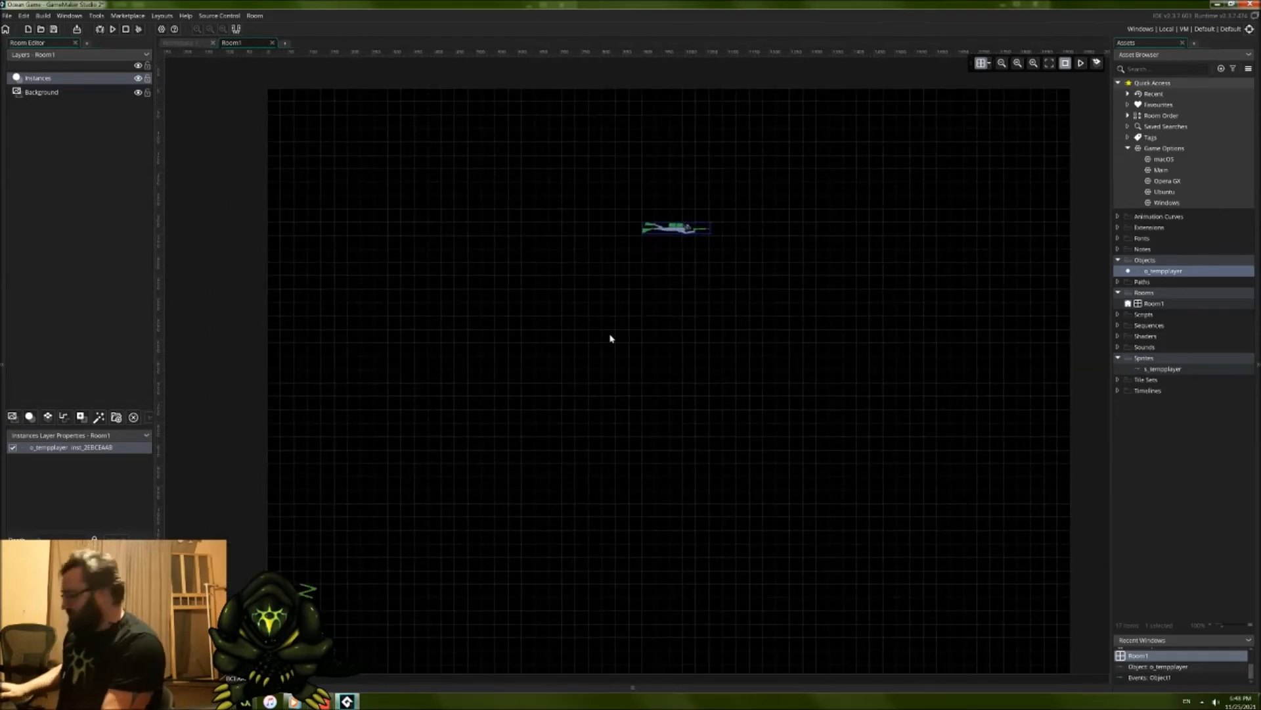
ctrl+scroll(621, 375, down, 1)
ctrl+scroll(621, 375, down, 1)
ctrl+scroll(657, 444, down, 1)
middle_drag(657, 445, 638, 339)
ctrl+scroll(634, 305, down, 1)
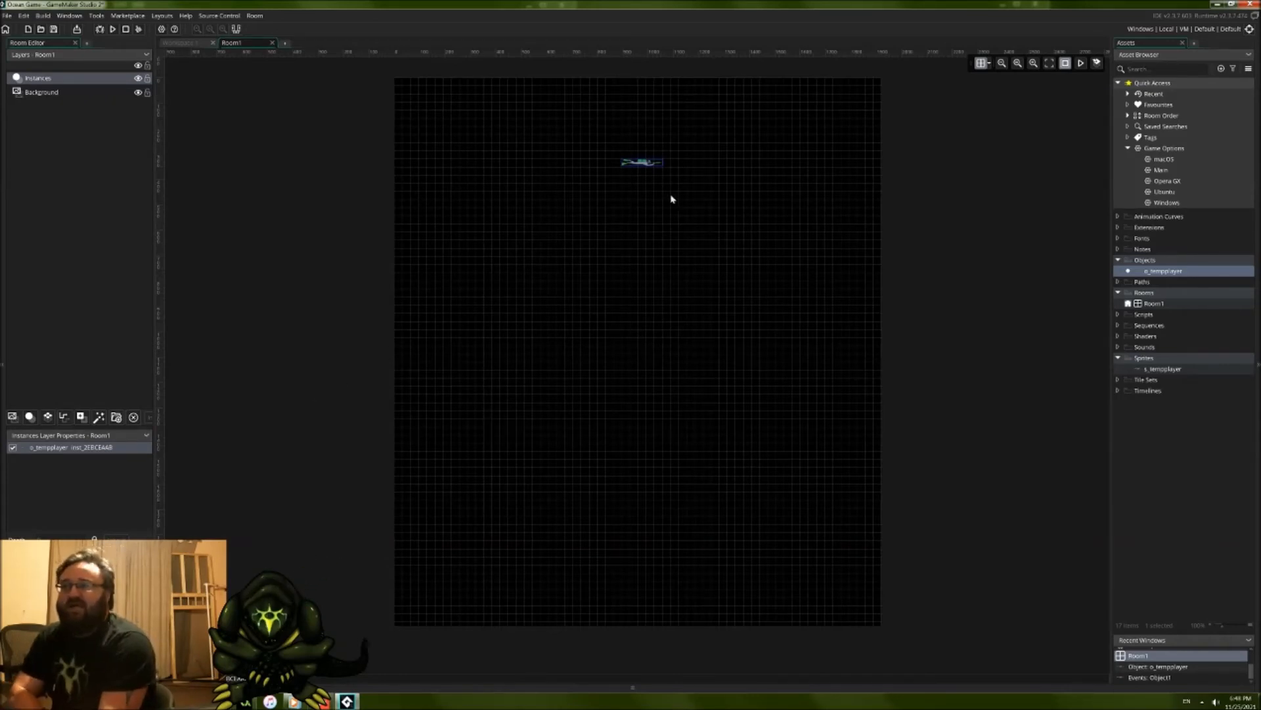
drag(651, 167, 647, 278)
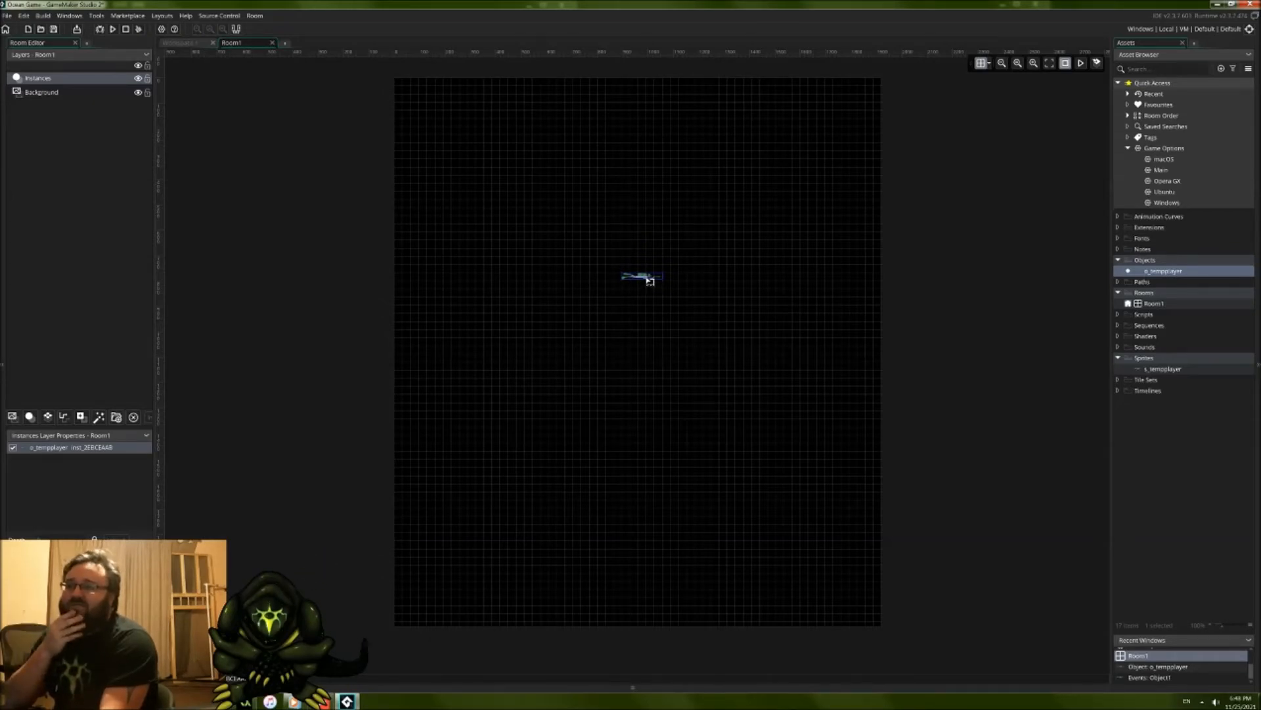
Step: Move the diver instance up to about one sixth of Room1's height, near the horizontal centre, and select the Background layer
drag(650, 281, 635, 195)
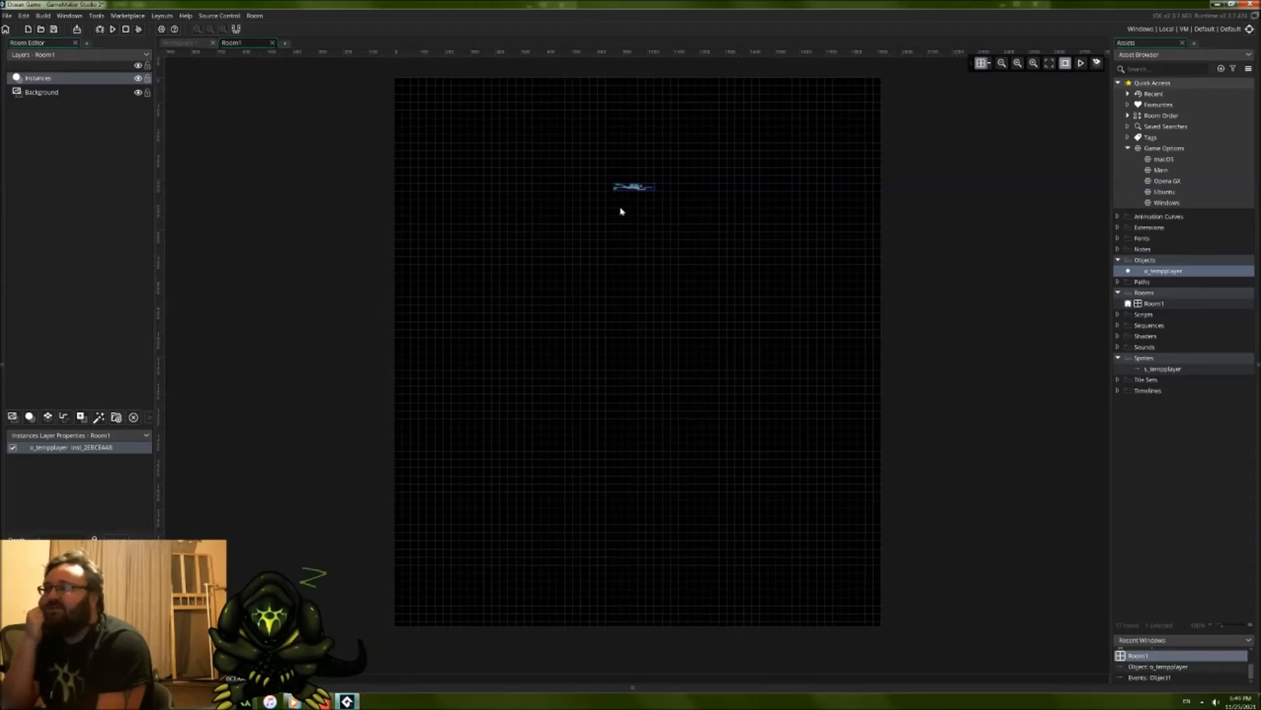
mouse_move(650, 190)
mouse_down()
mouse_move(657, 214)
mouse_move(638, 239)
mouse_move(620, 195)
mouse_move(660, 175)
mouse_up()
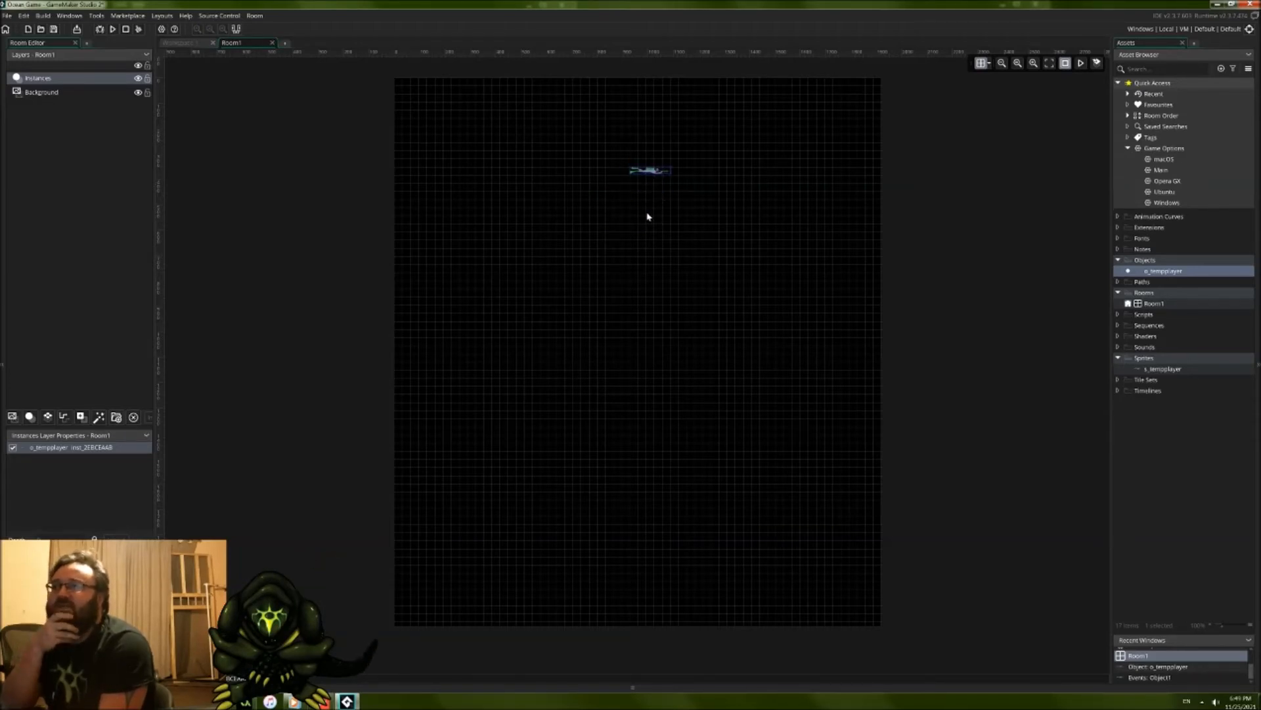
drag(659, 173, 654, 173)
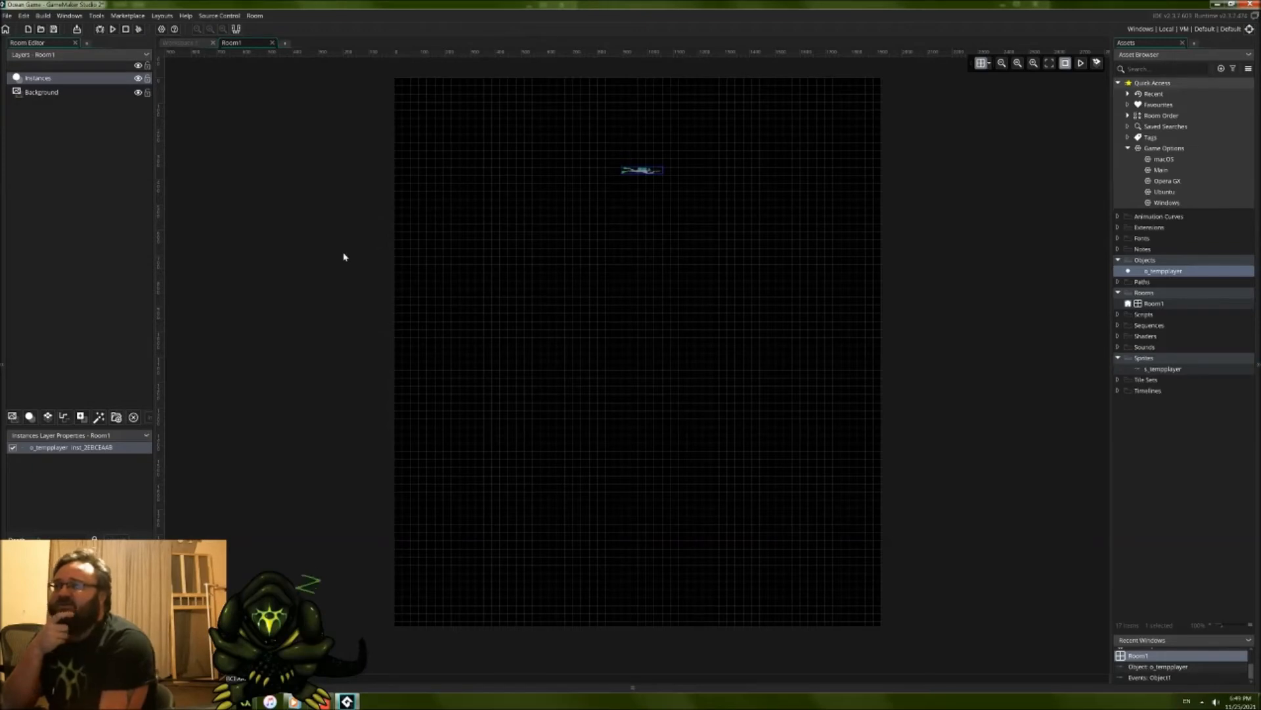
click(79, 93)
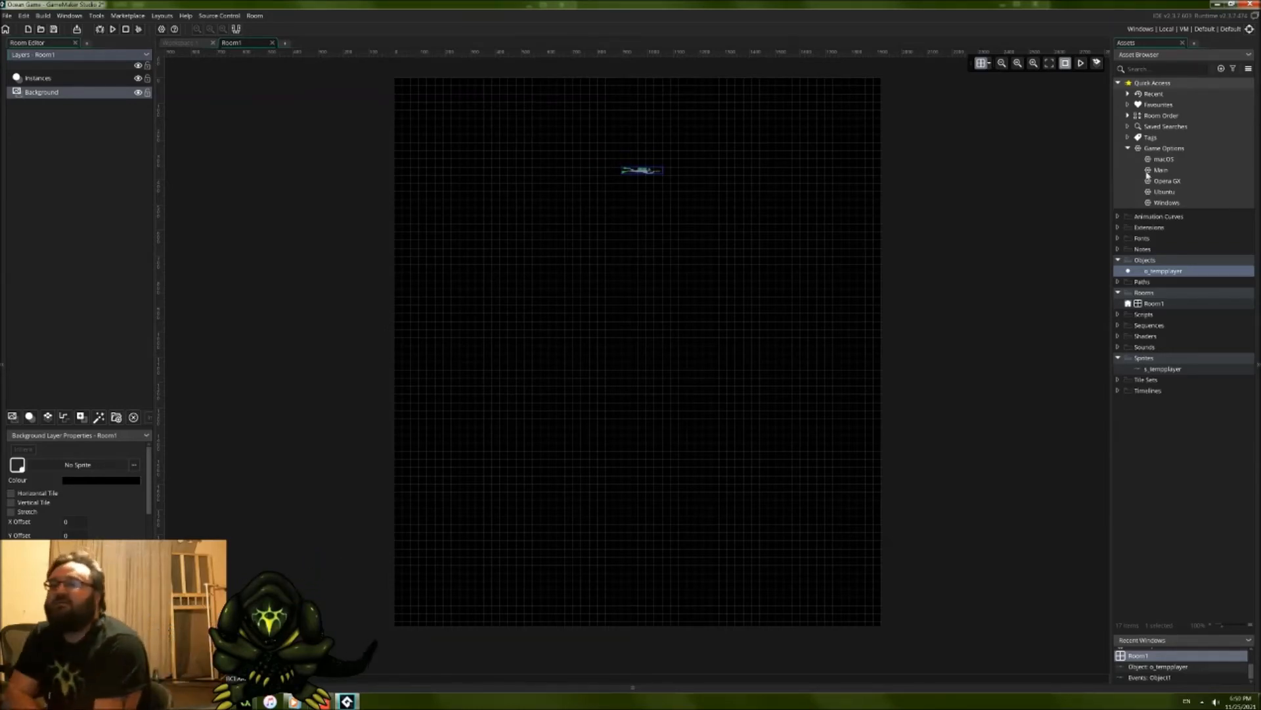
mouse_move(649, 174)
mouse_down()
mouse_move(633, 156)
mouse_move(641, 191)
mouse_move(639, 174)
mouse_up()
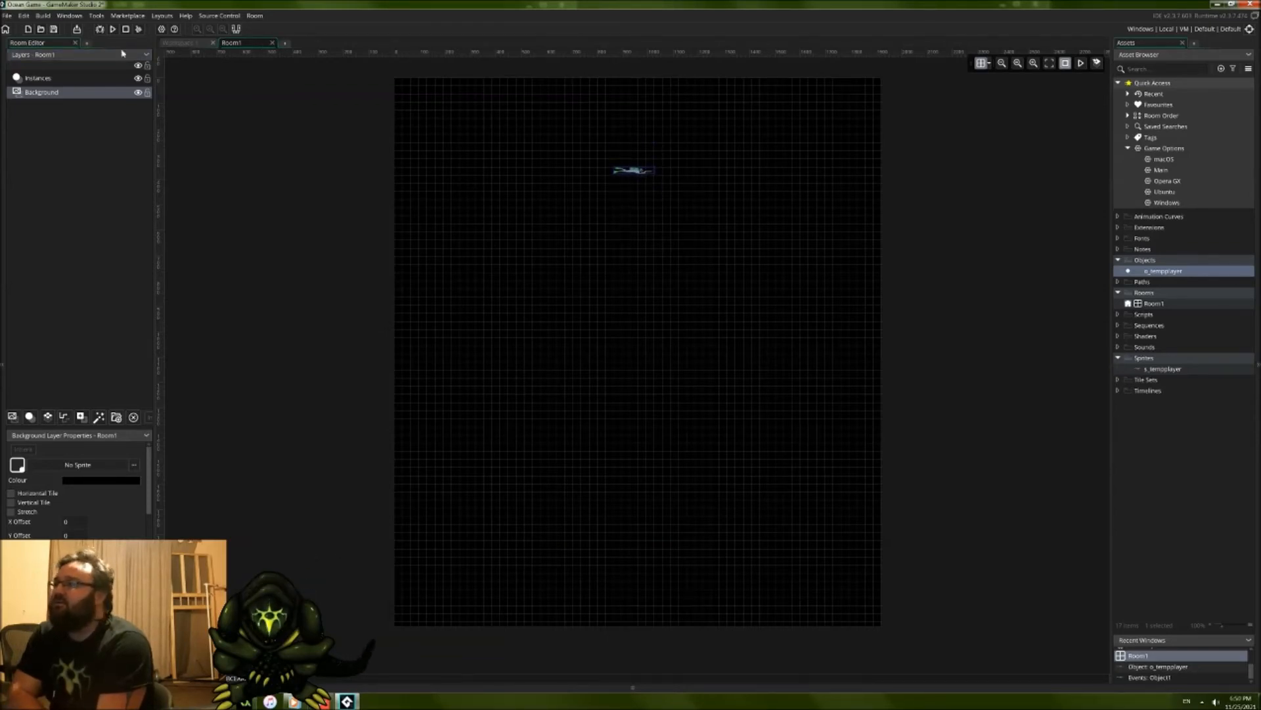
Step: Shift the o_tempplayer object editor sideways in the workspace and open the s_tempplayer sprite
click(186, 43)
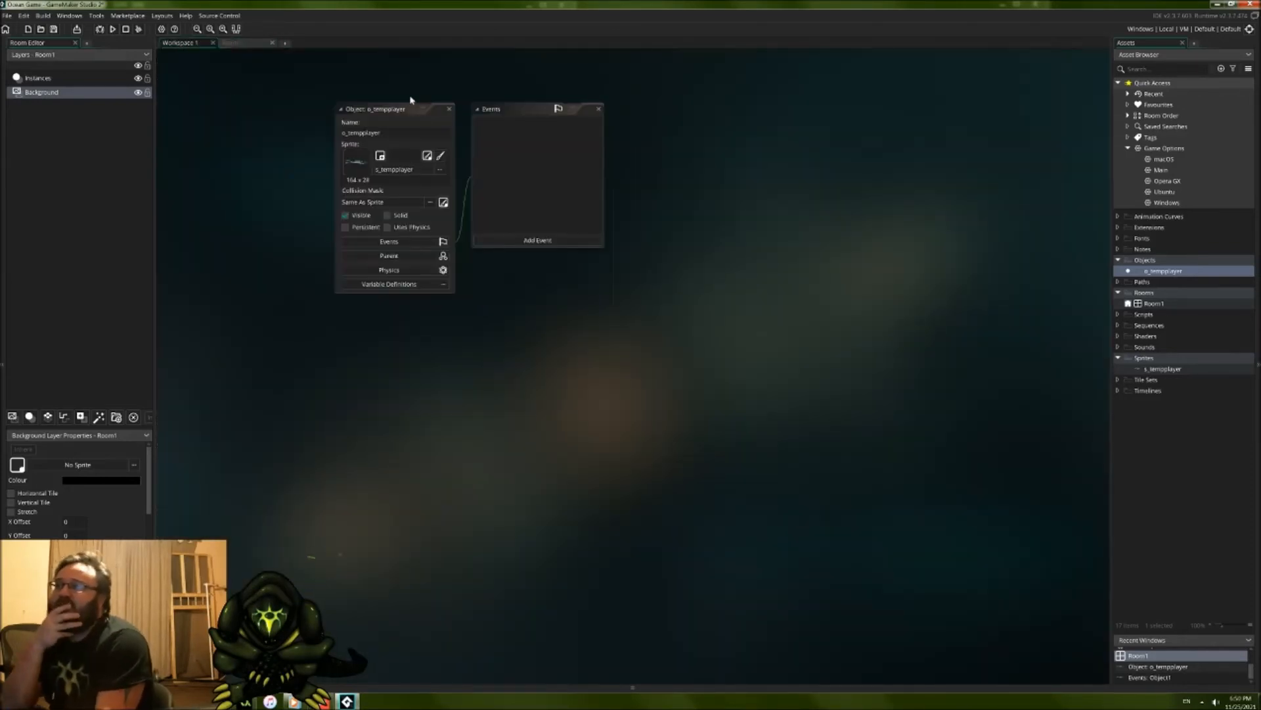
drag(405, 106, 330, 107)
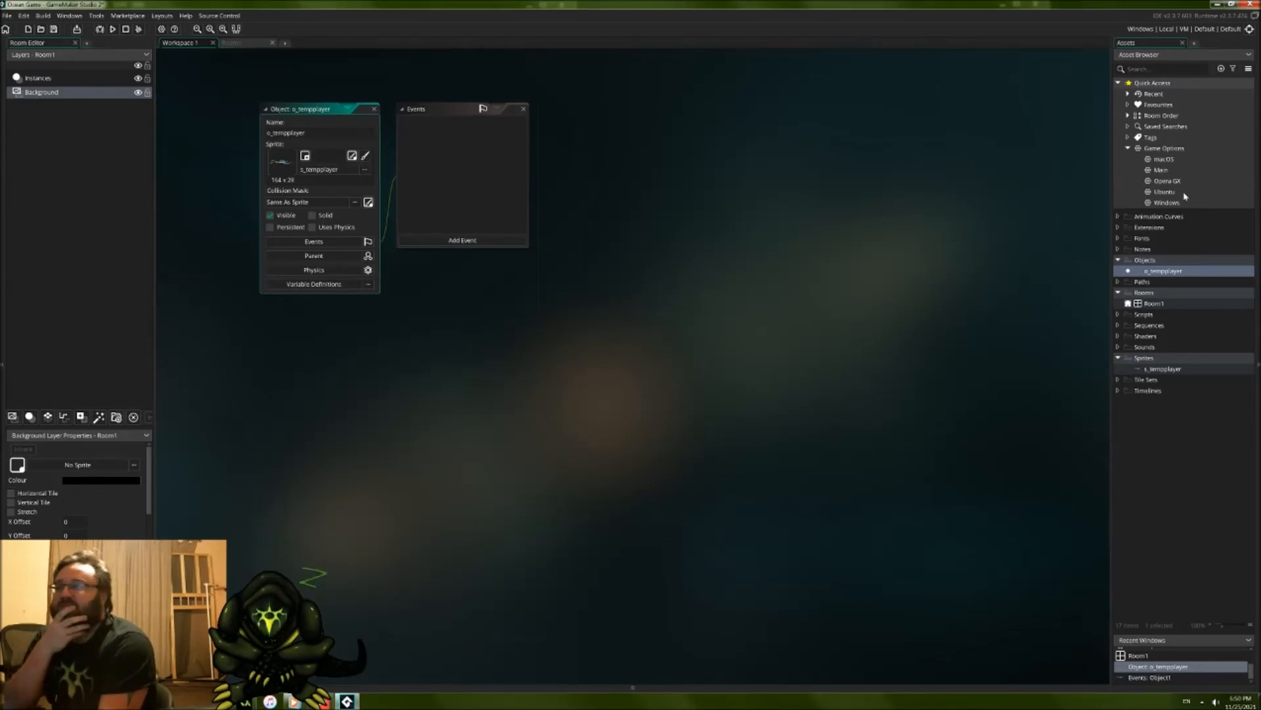
click(249, 44)
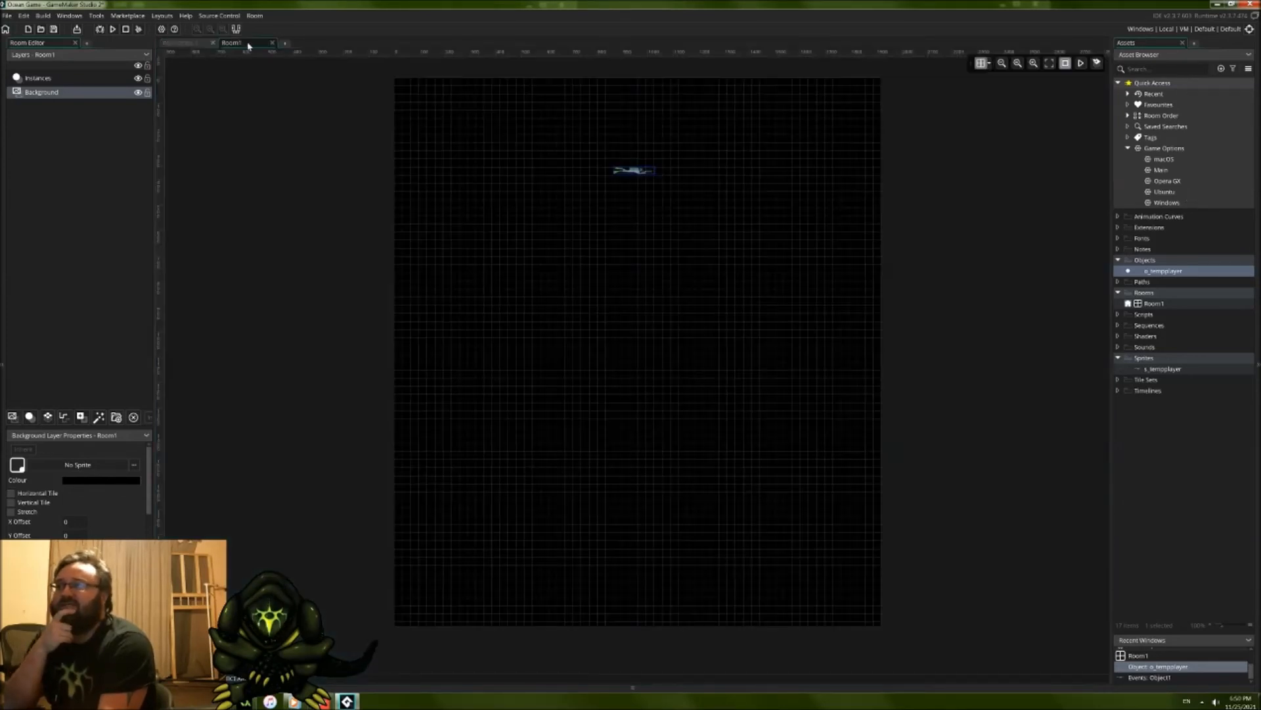
click(190, 46)
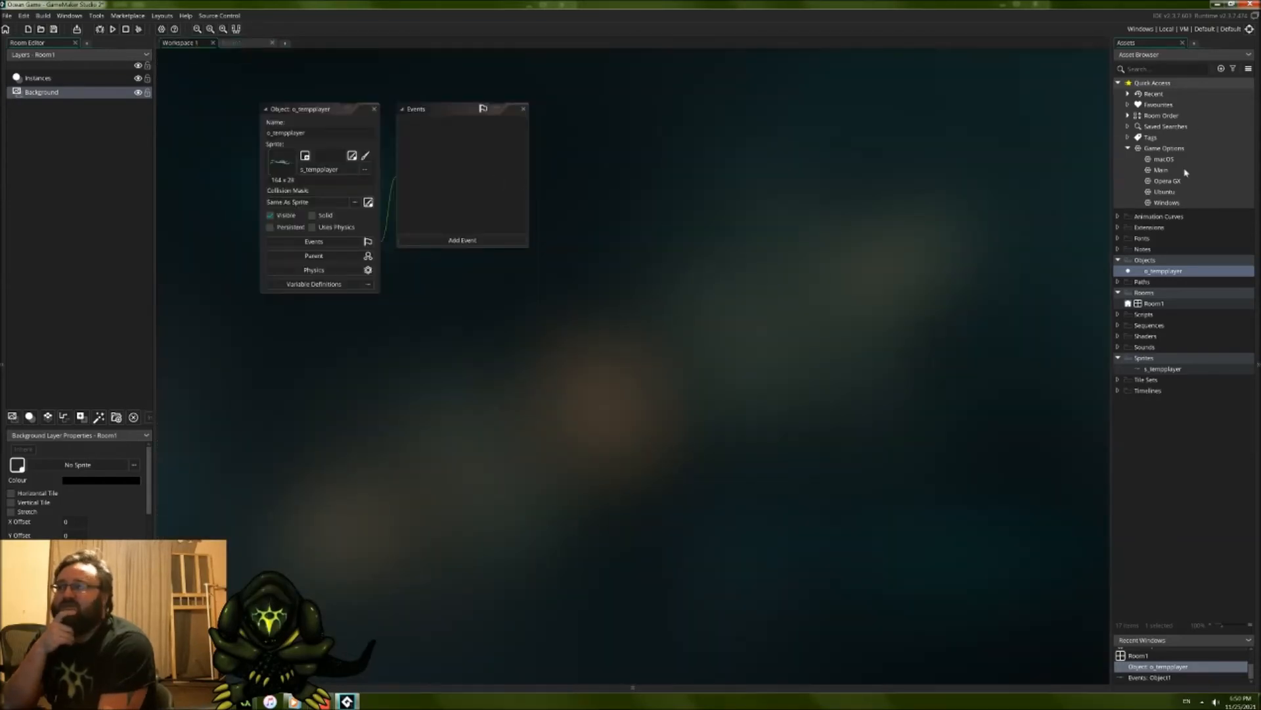
double_click(1160, 369)
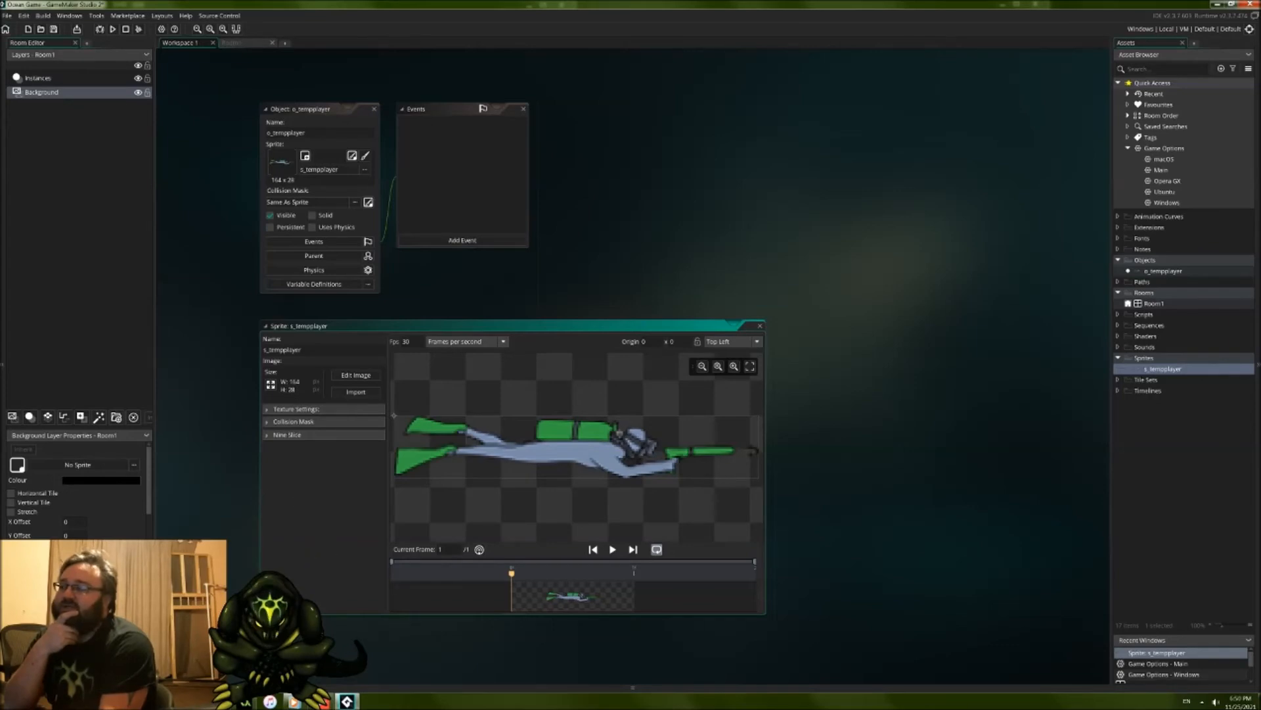
key(alt+Tab)
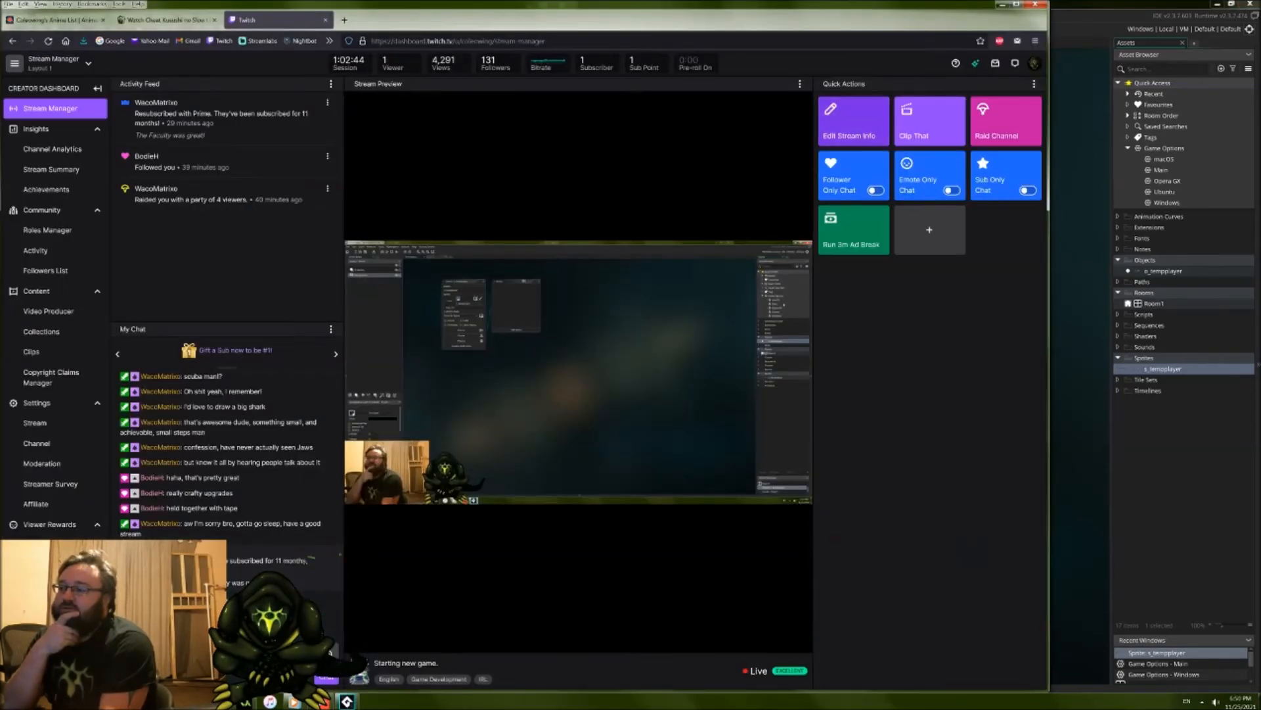
click(1142, 10)
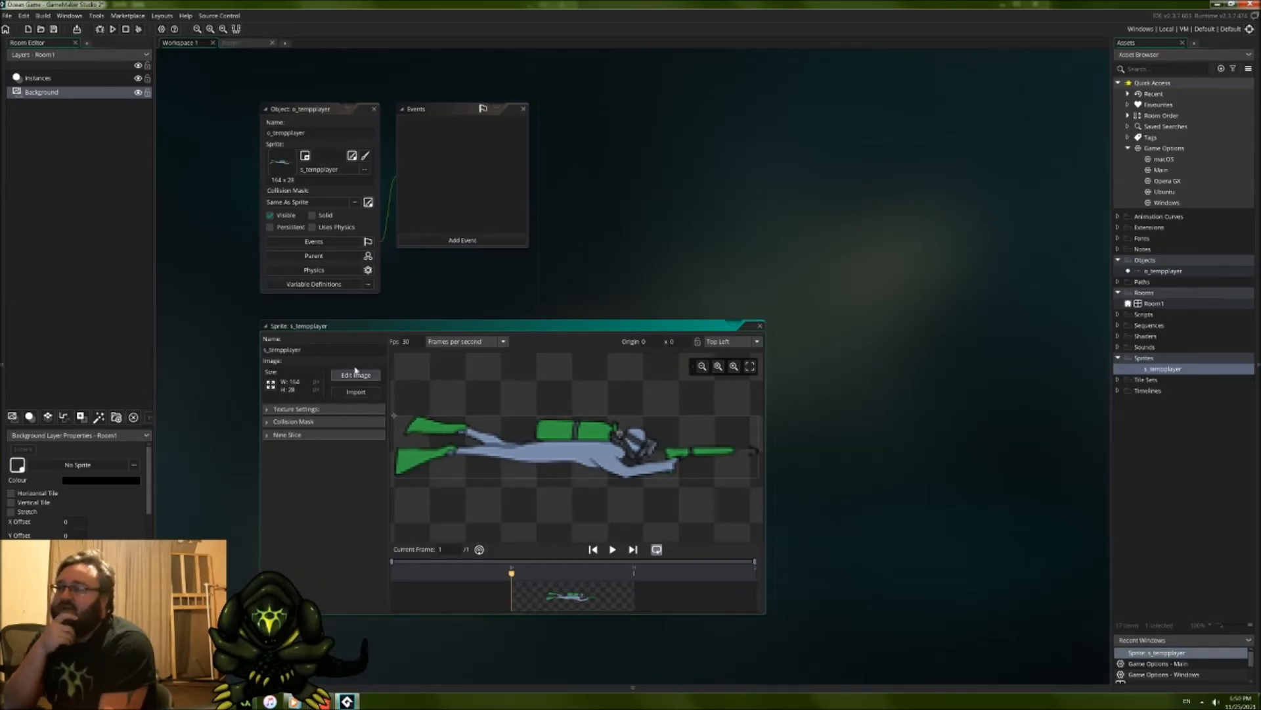
click(231, 43)
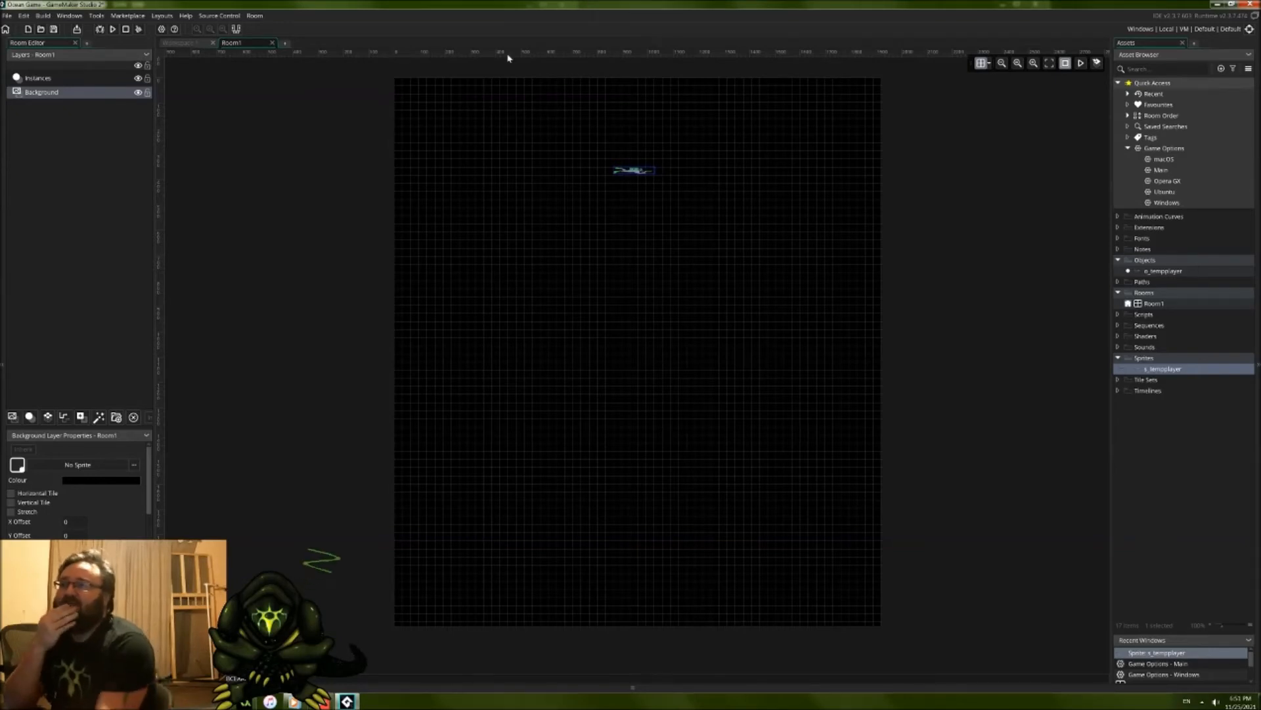
click(186, 44)
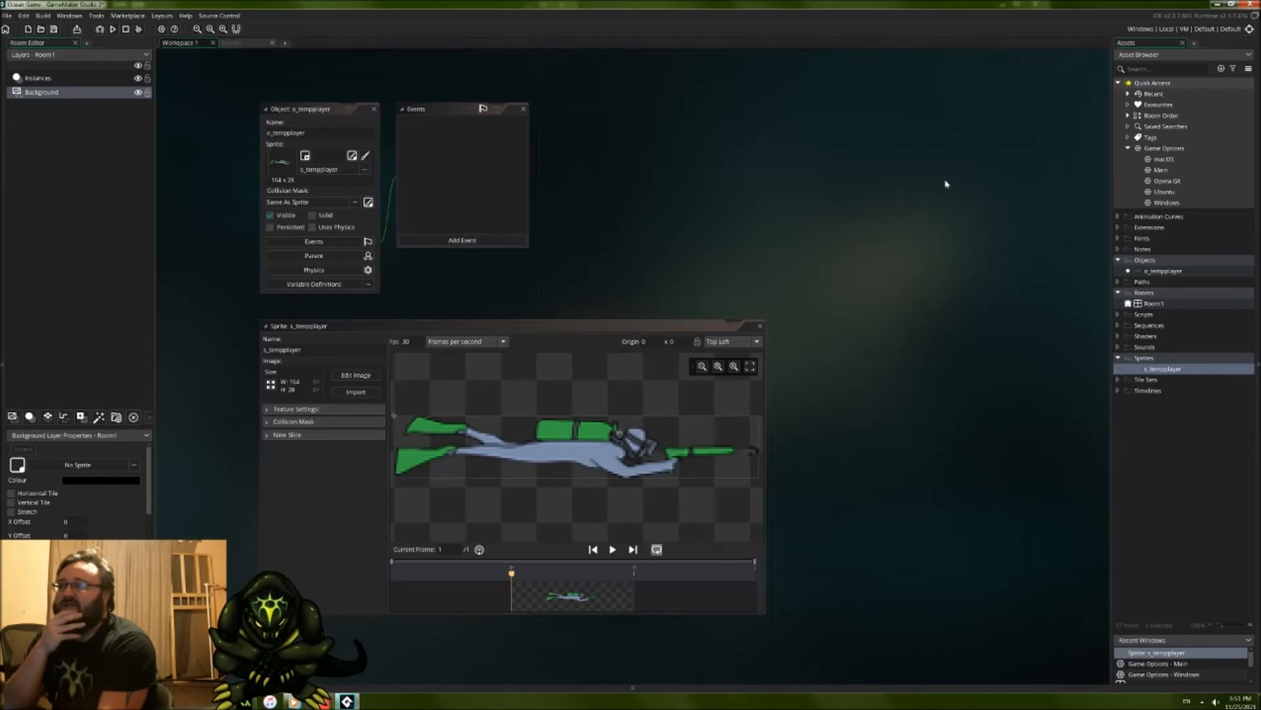
Step: Create a new sprite in the Sprites group
right_click(1162, 359)
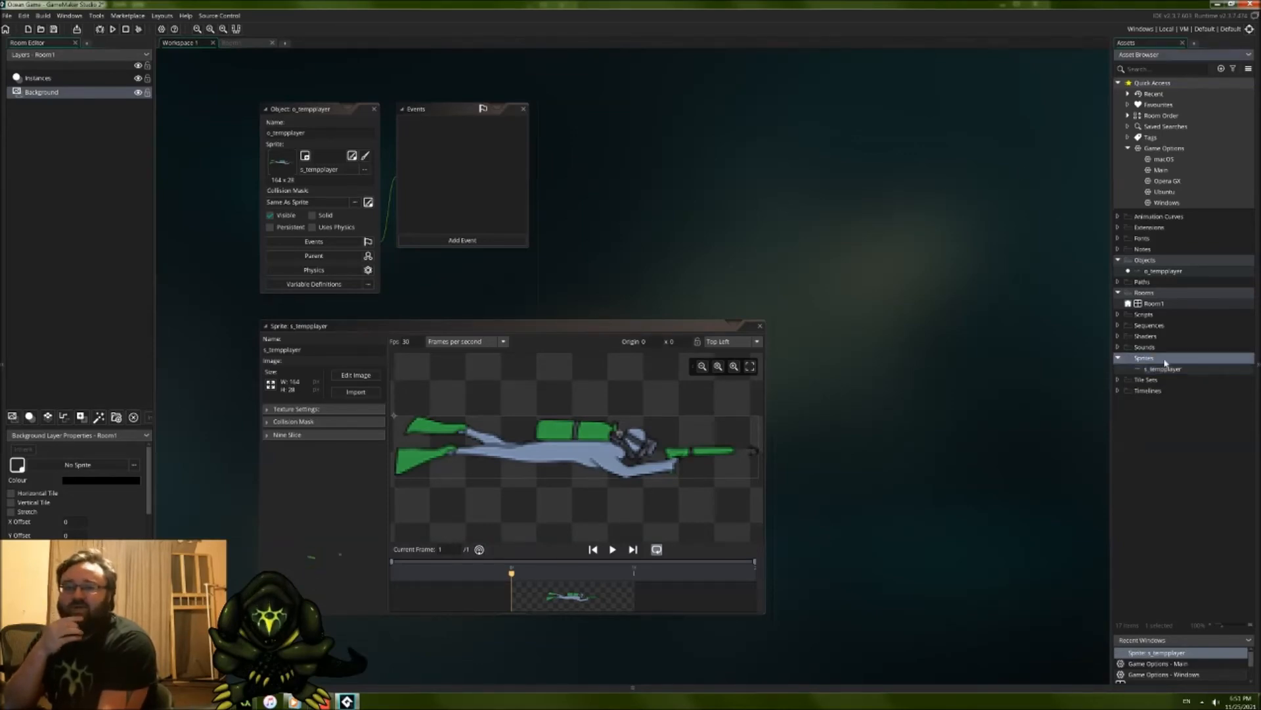
mouse_move(1093, 366)
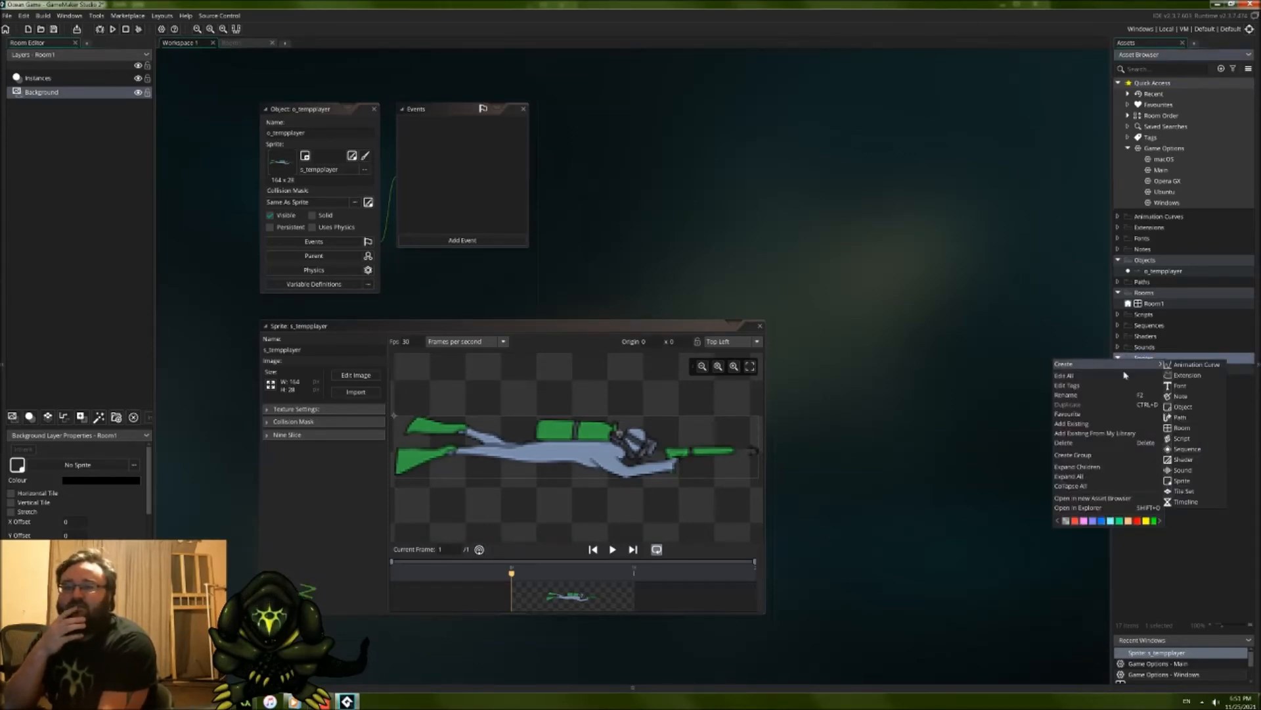
click(1182, 480)
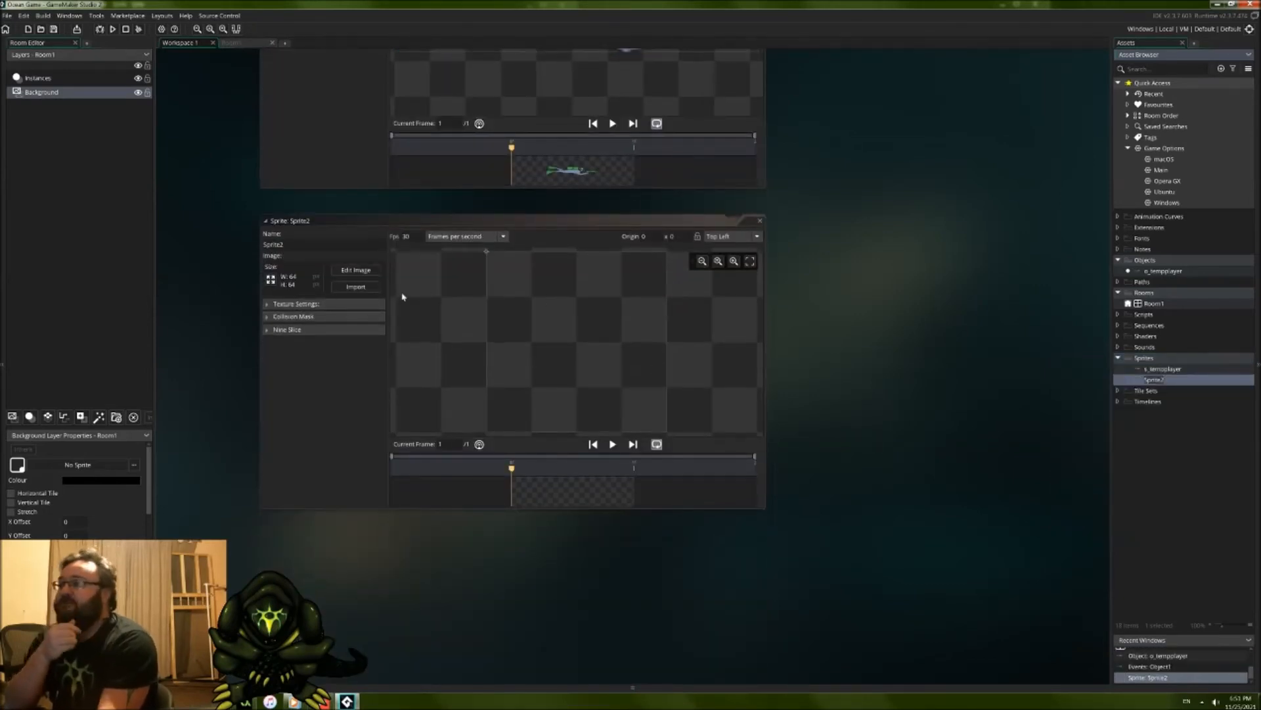
Step: Resize the new sprite's canvas to 82 × 56 pixels without scaling the image
click(271, 279)
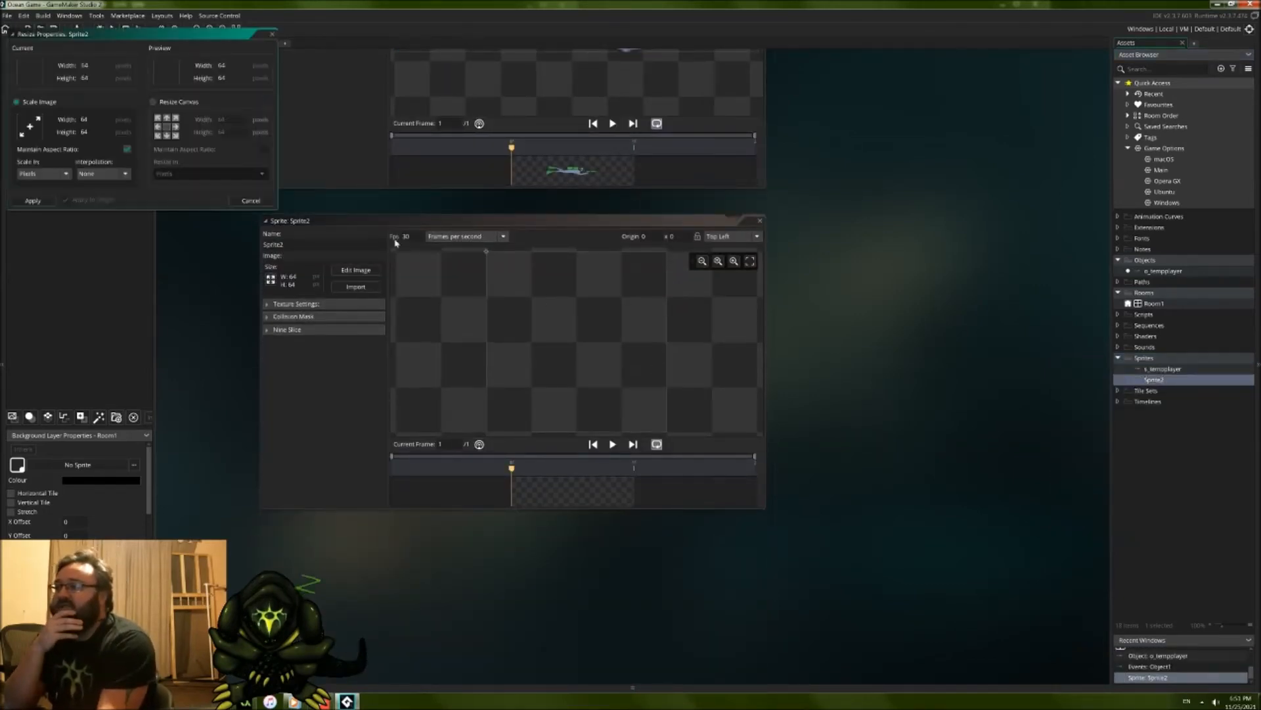
middle_drag(807, 192, 859, 402)
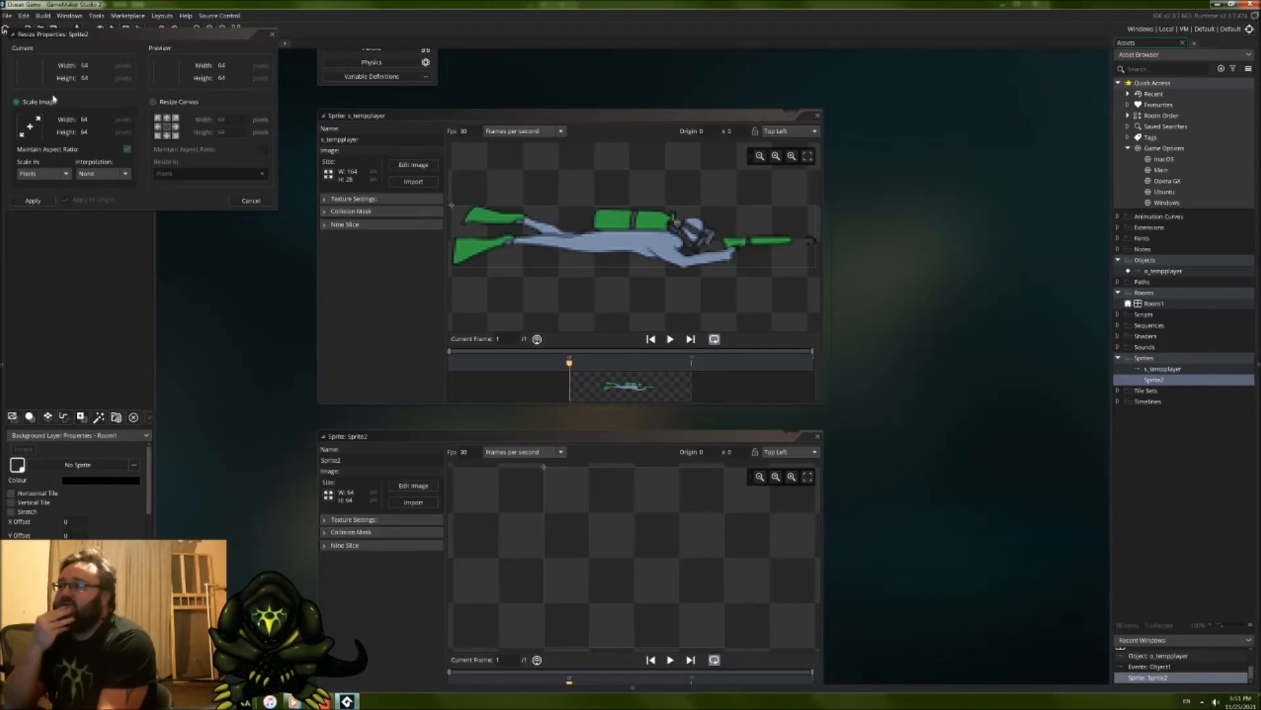
click(90, 65)
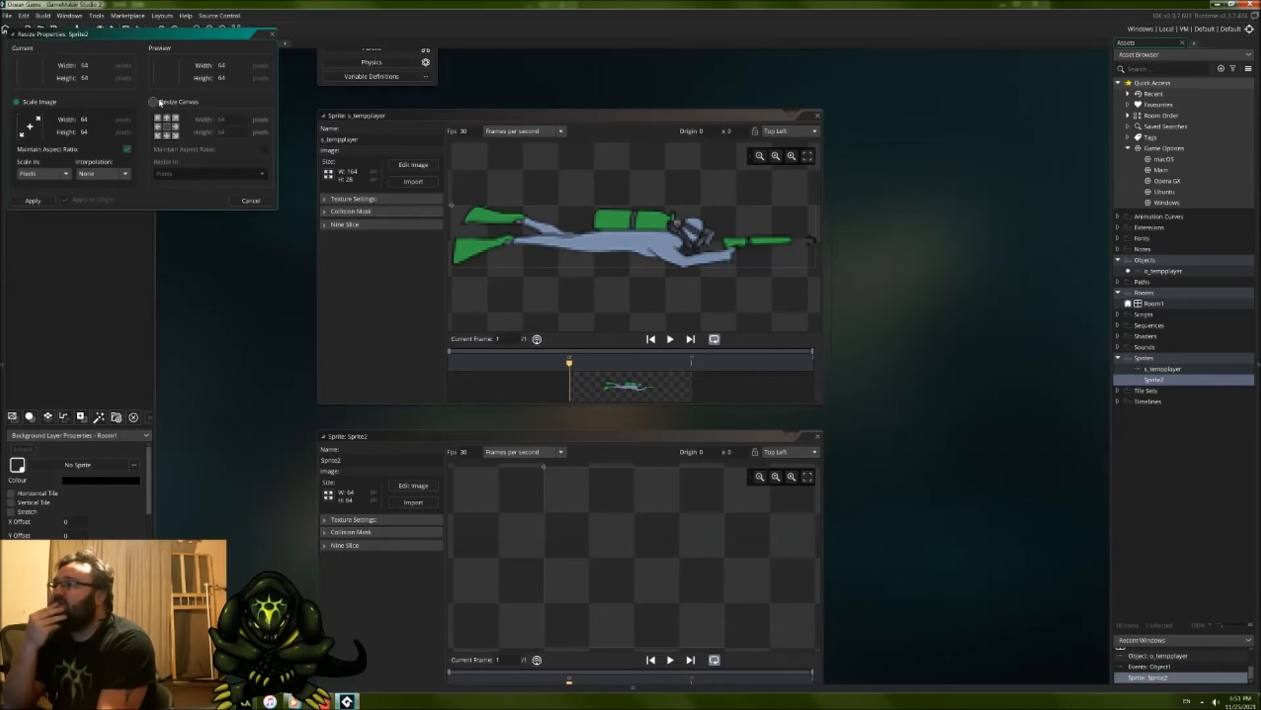
click(153, 102)
drag(228, 125, 194, 123)
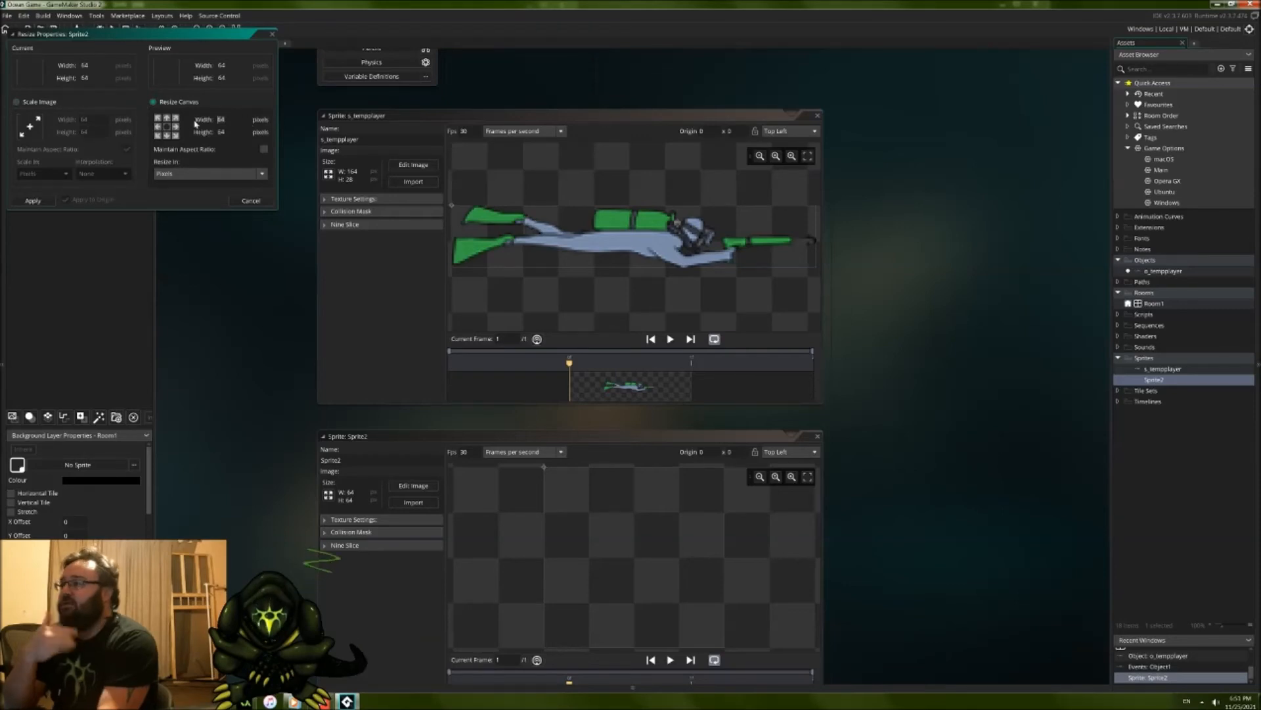
text(82)
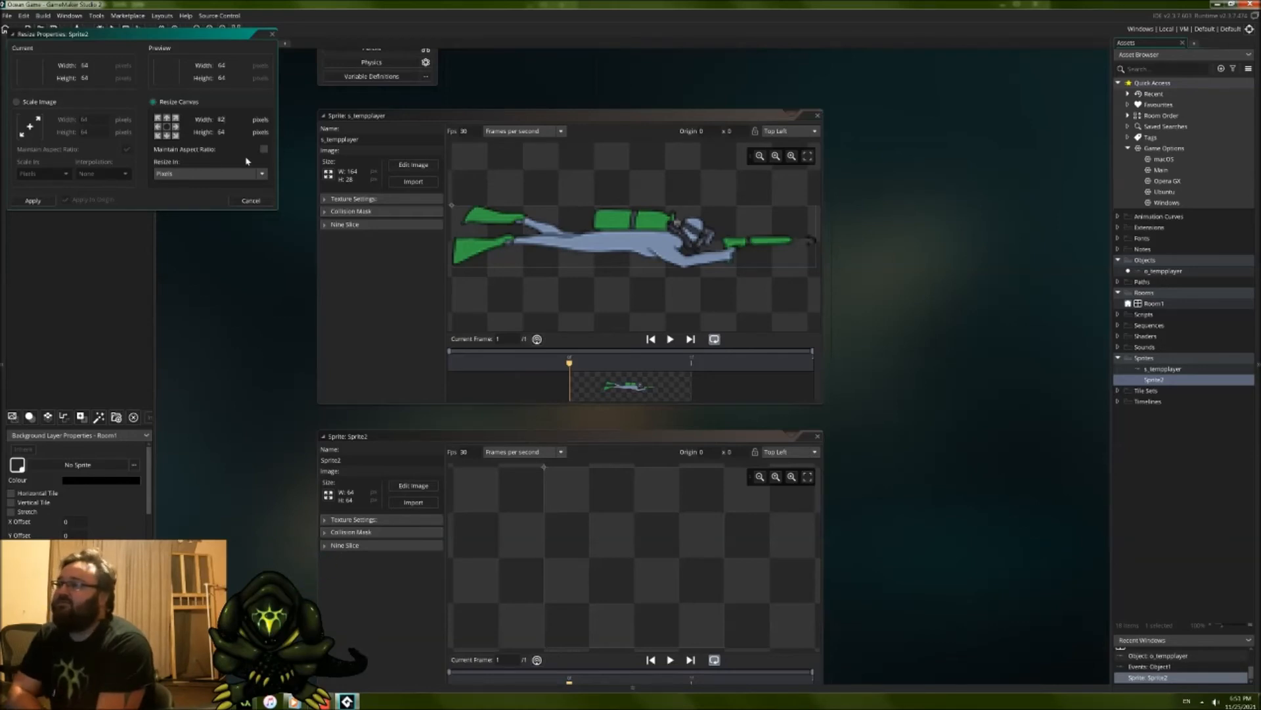
click(233, 133)
text(56)
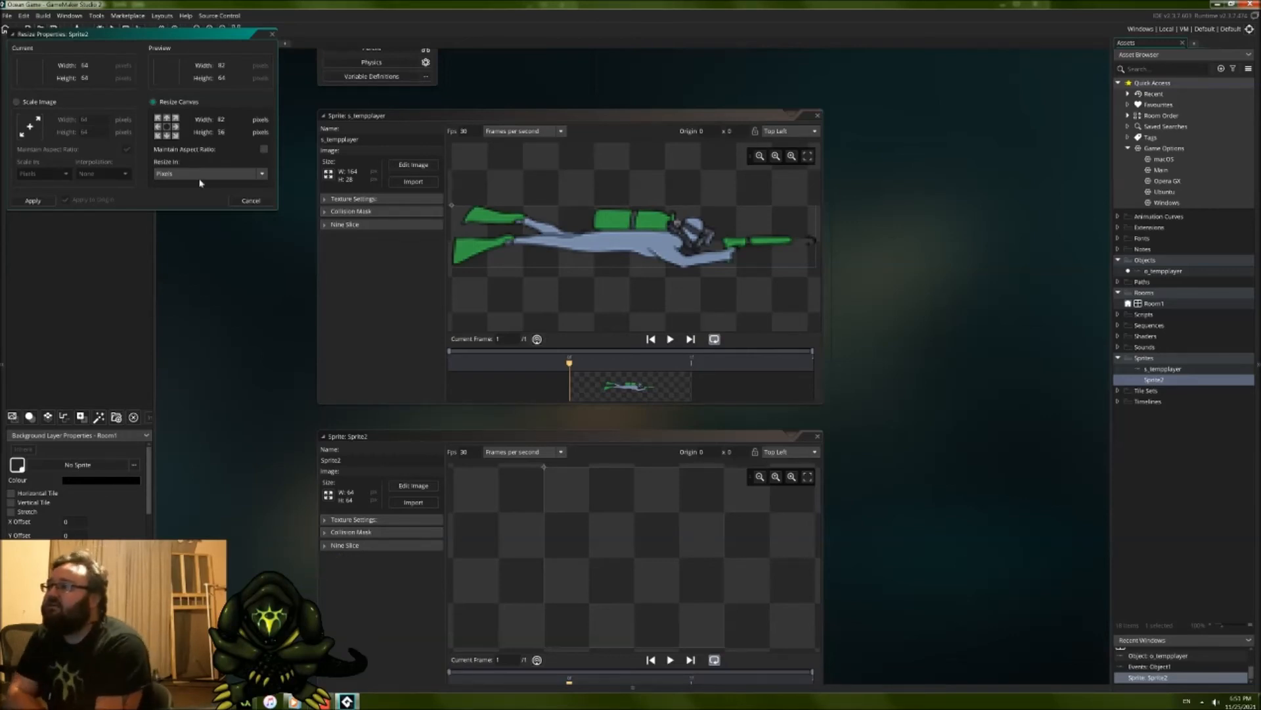
click(33, 200)
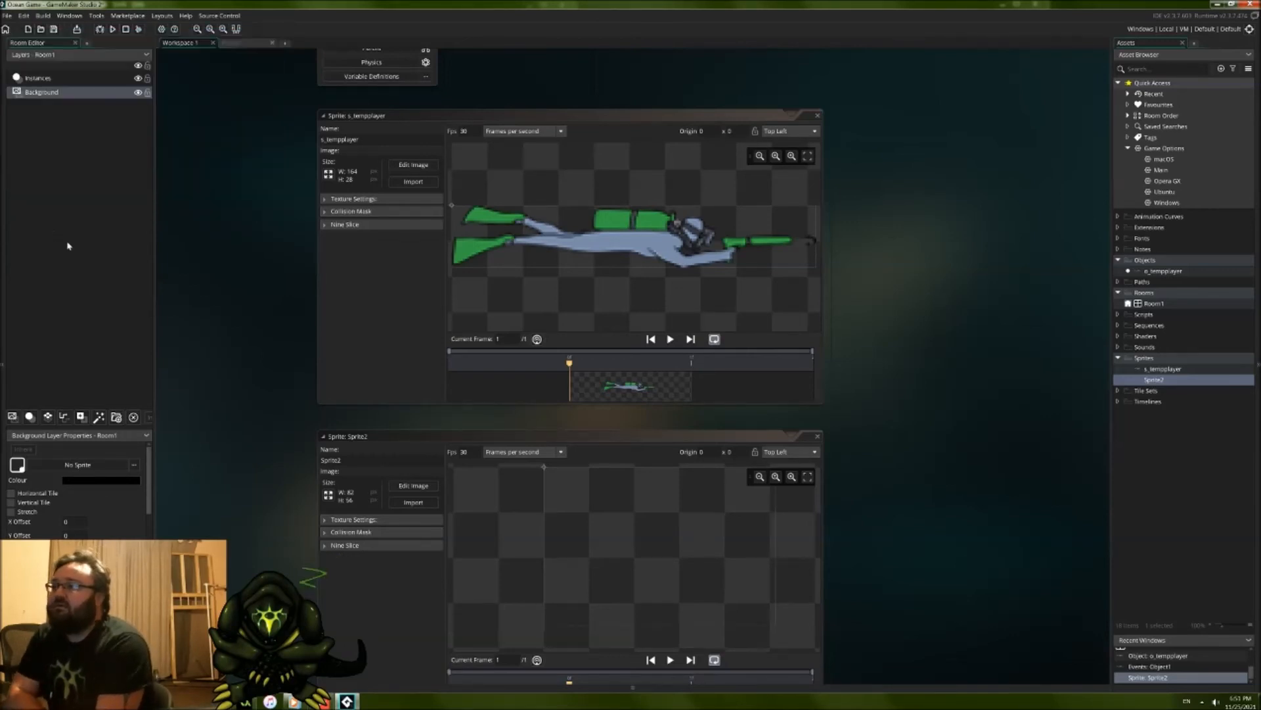
Step: Fill the new sprite's whole image with red and close the image editor
scroll(262, 359, down, 1)
middle_drag(262, 359, 260, 275)
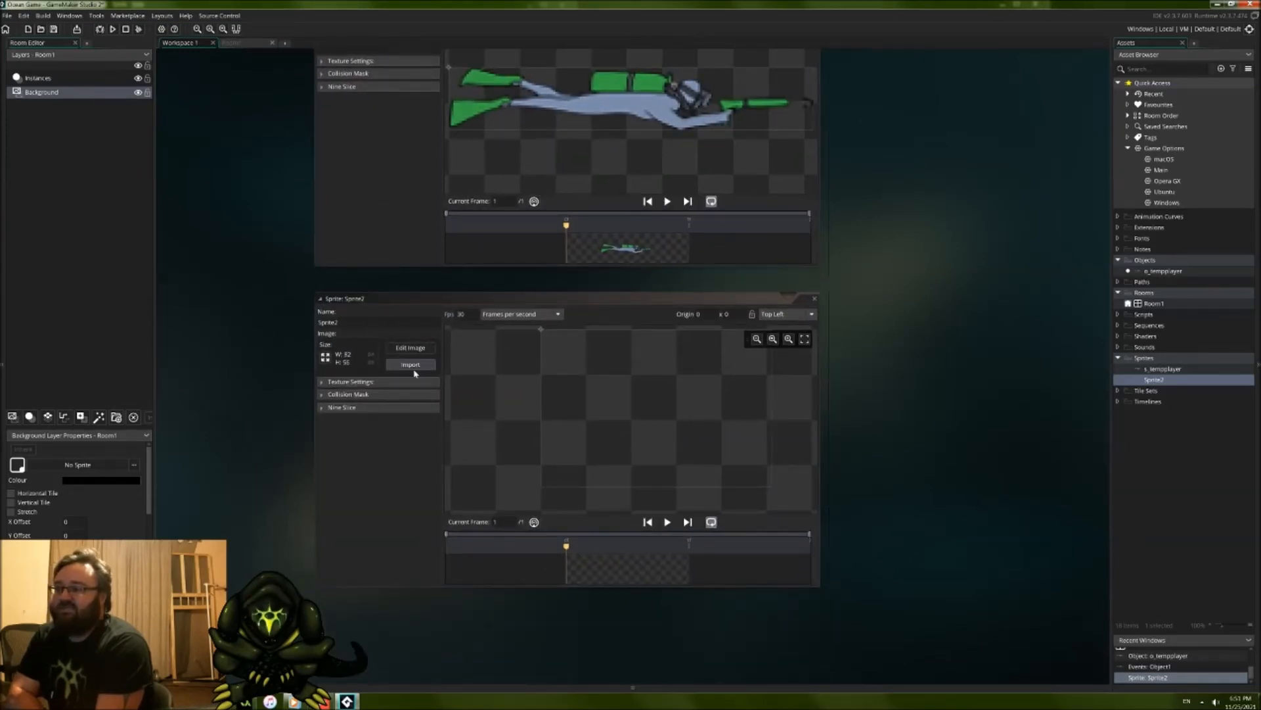
click(407, 349)
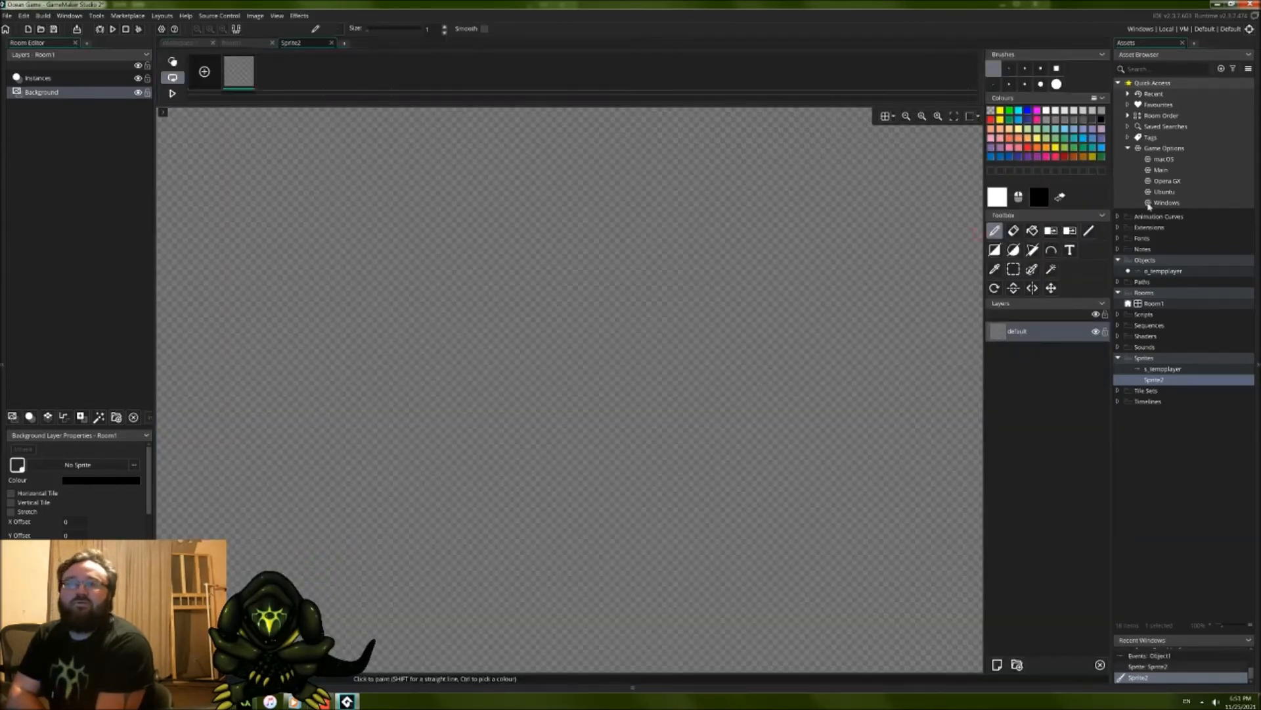
click(1033, 230)
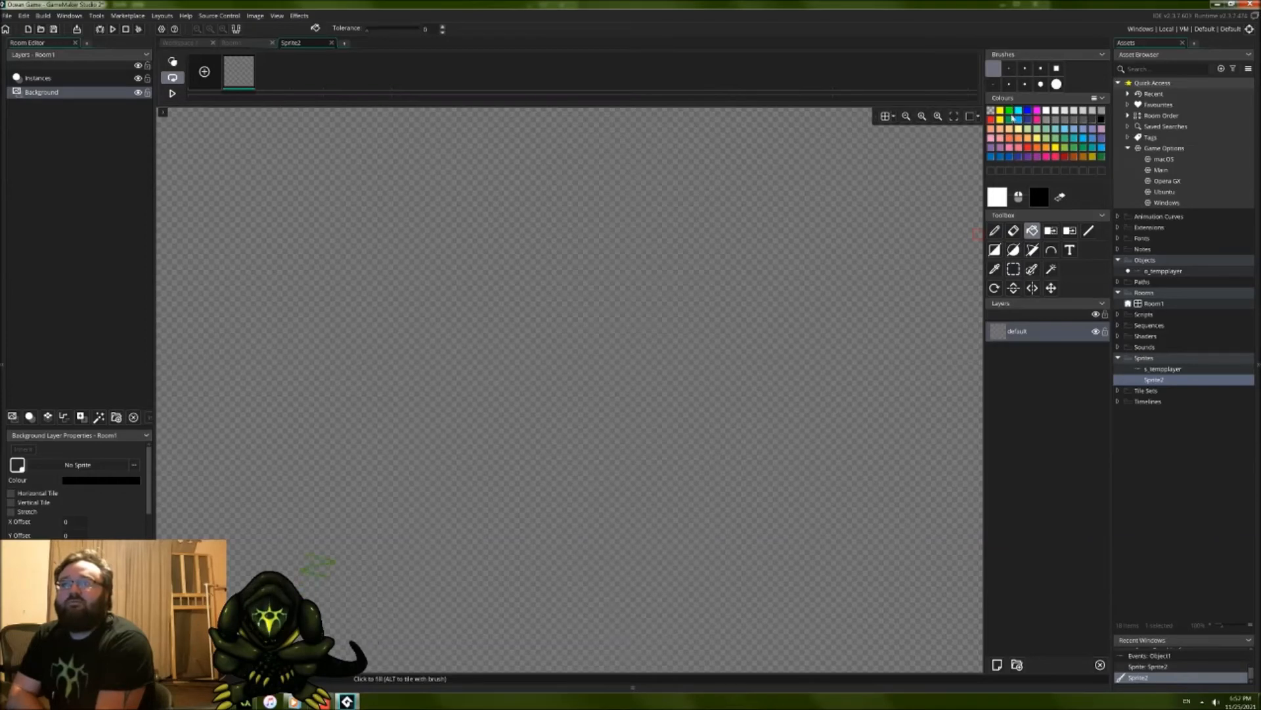
click(991, 120)
click(739, 322)
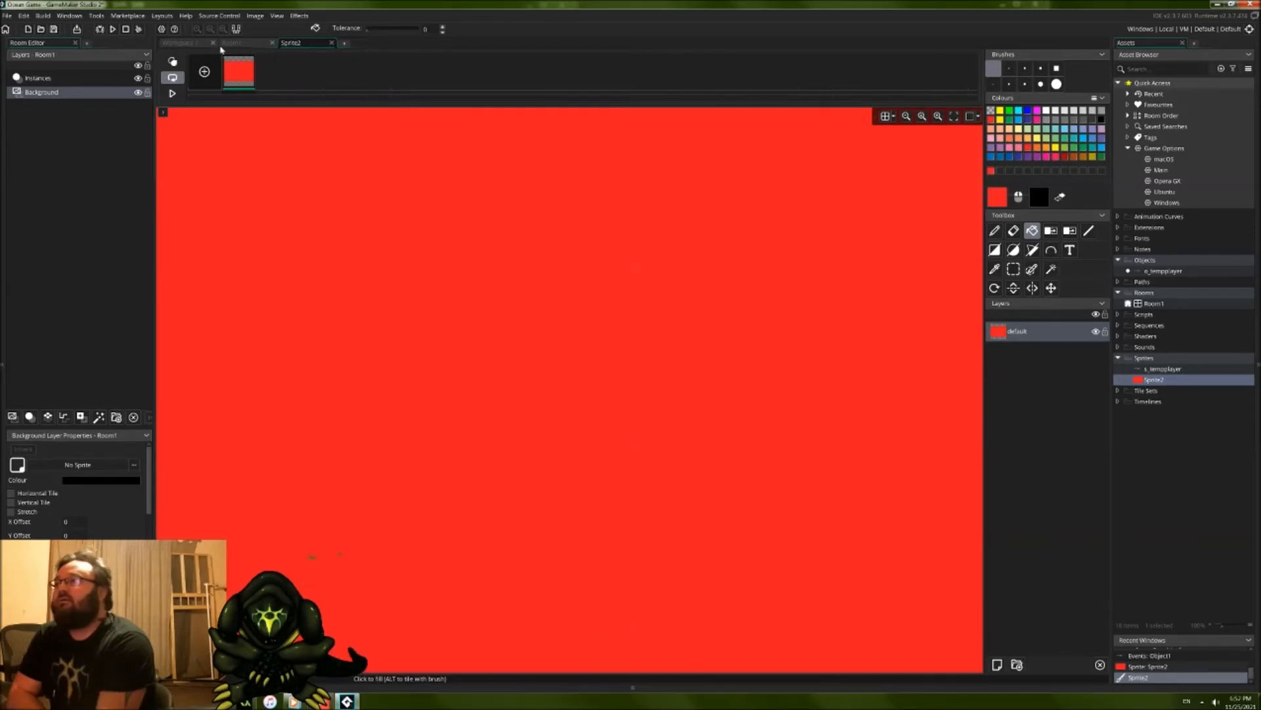
click(332, 43)
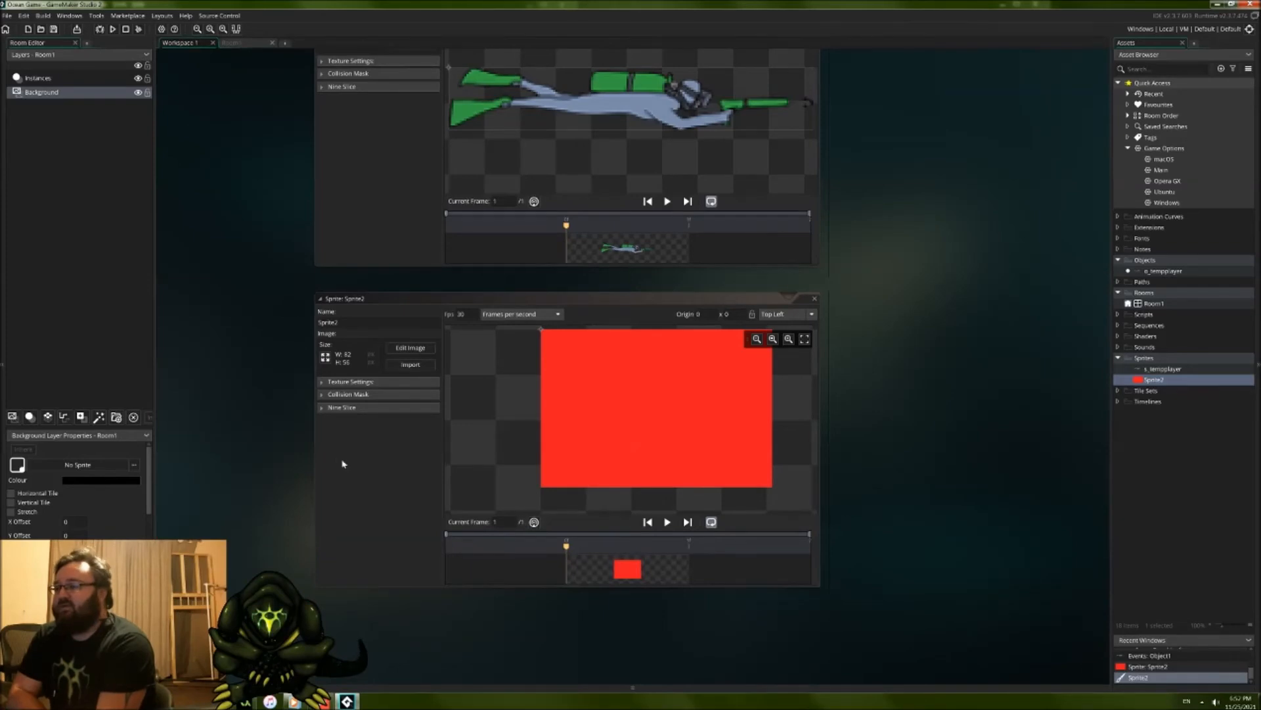
Step: Expand the red sprite's collision mask settings, rename the sprite s_tempenemy and close its editor
click(320, 406)
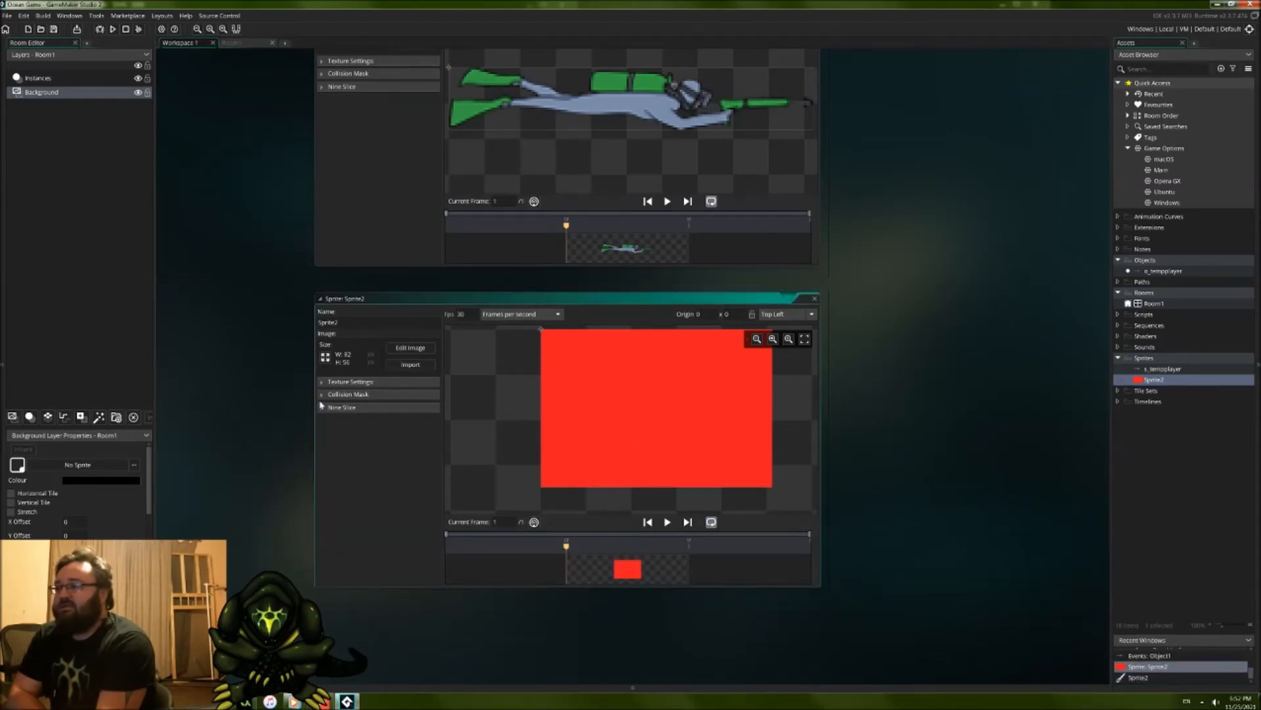
click(322, 395)
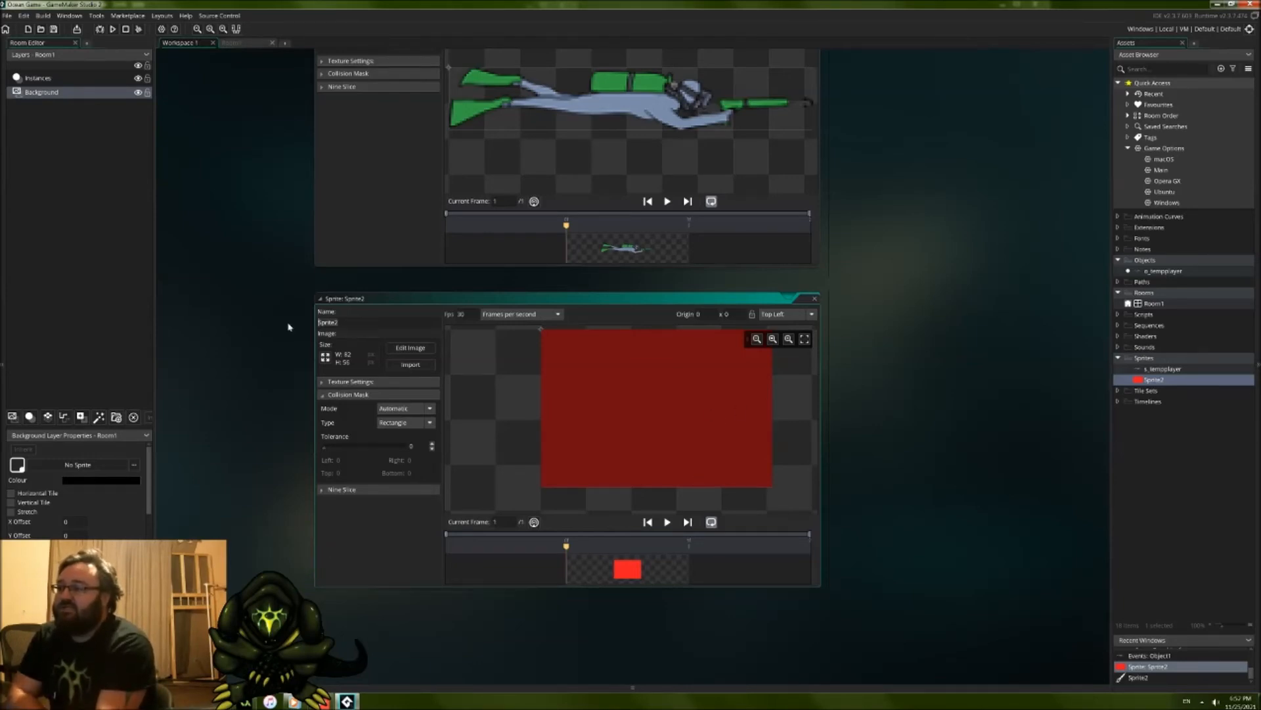
text(s_temp)
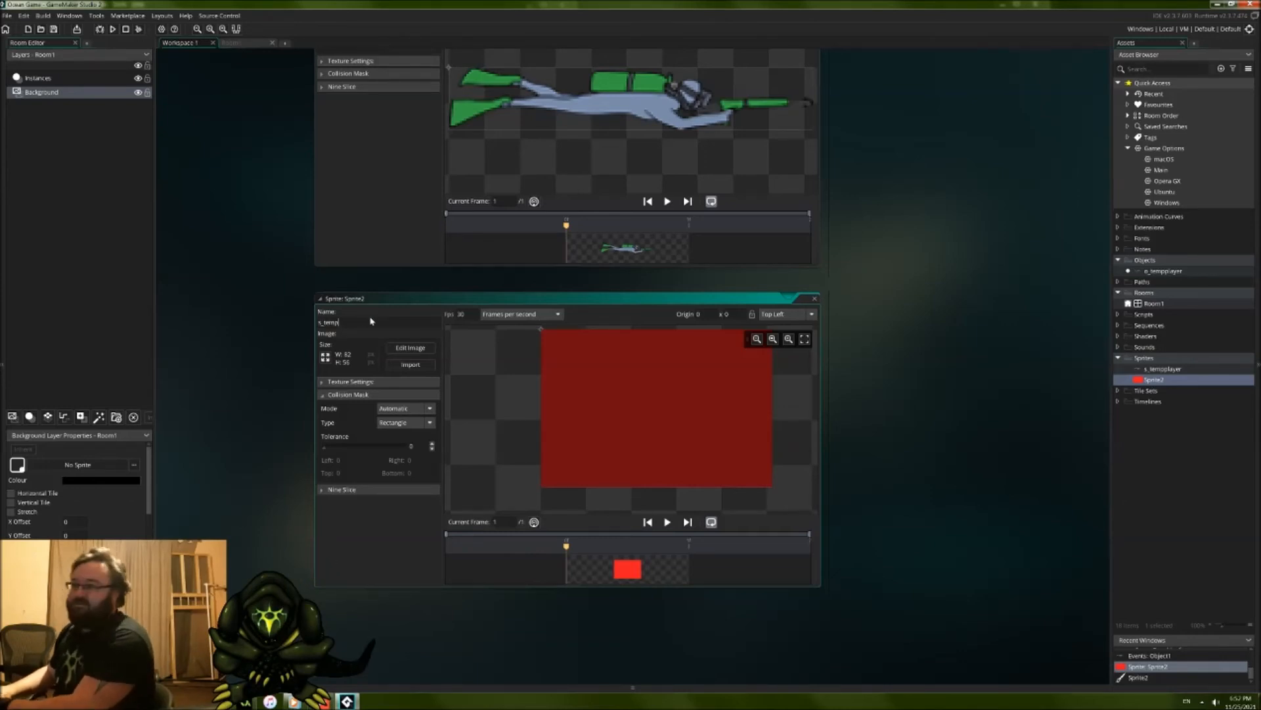
text(enemy)
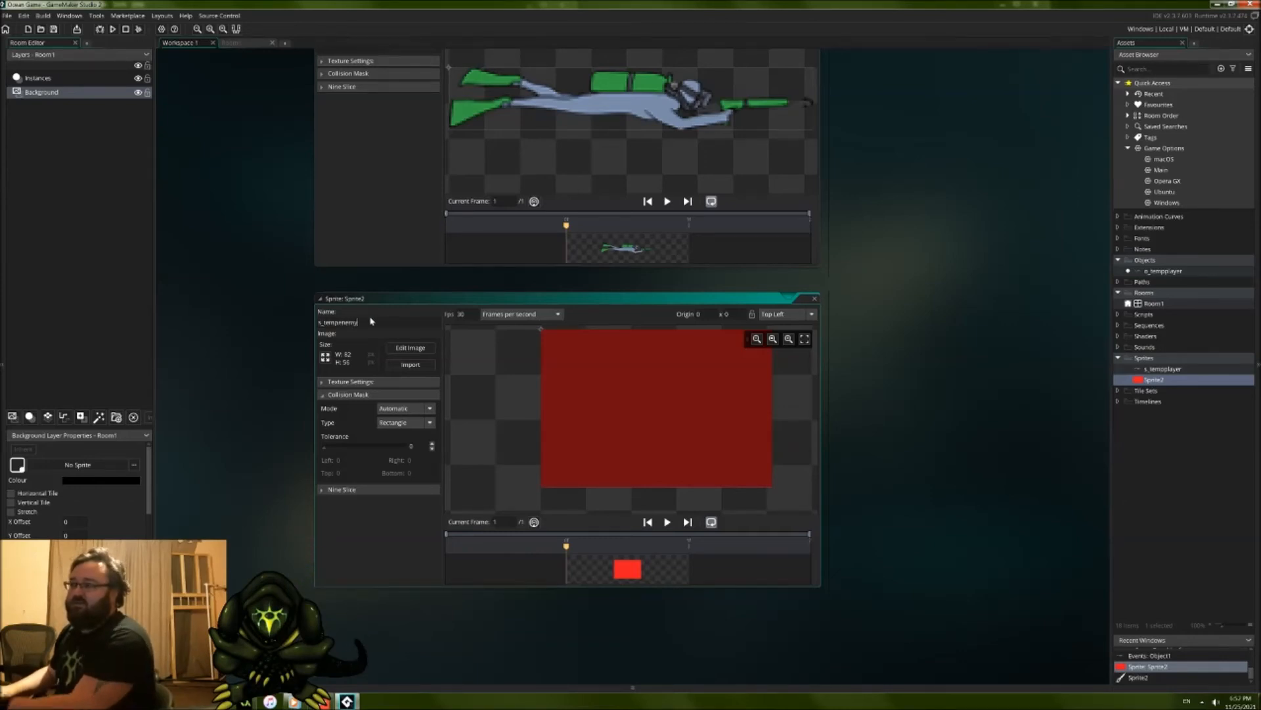
click(838, 346)
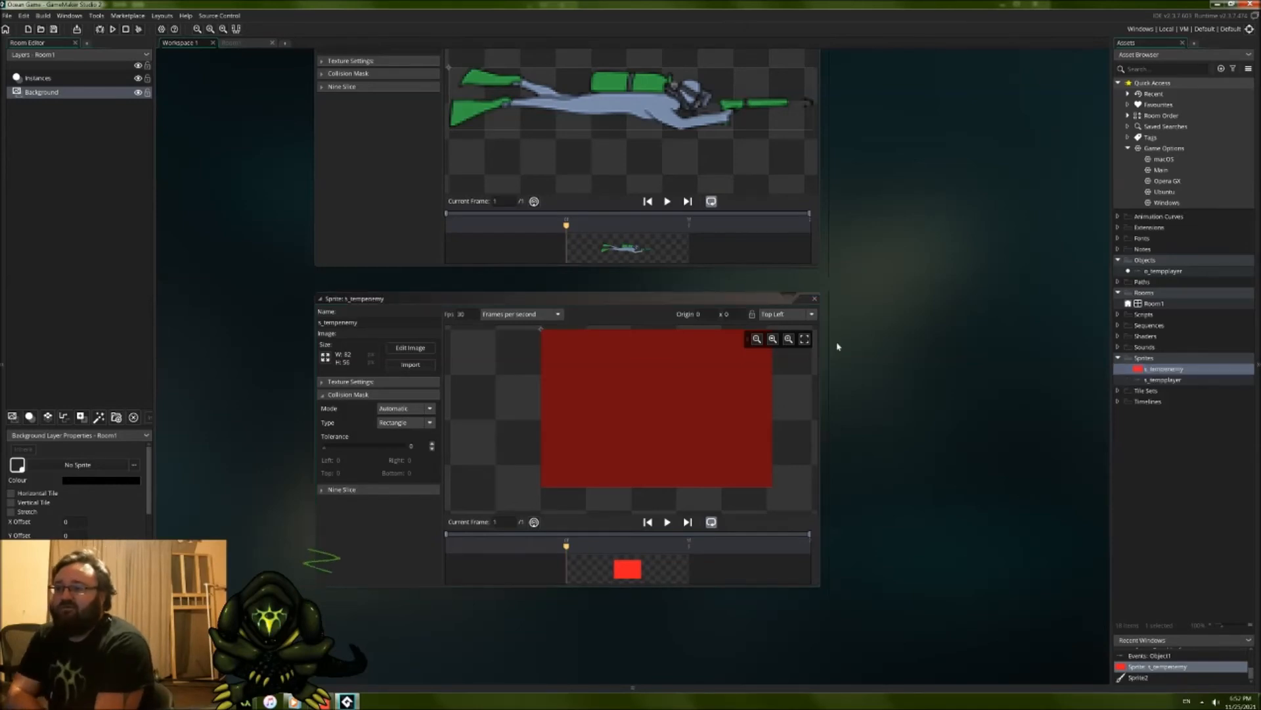
click(815, 300)
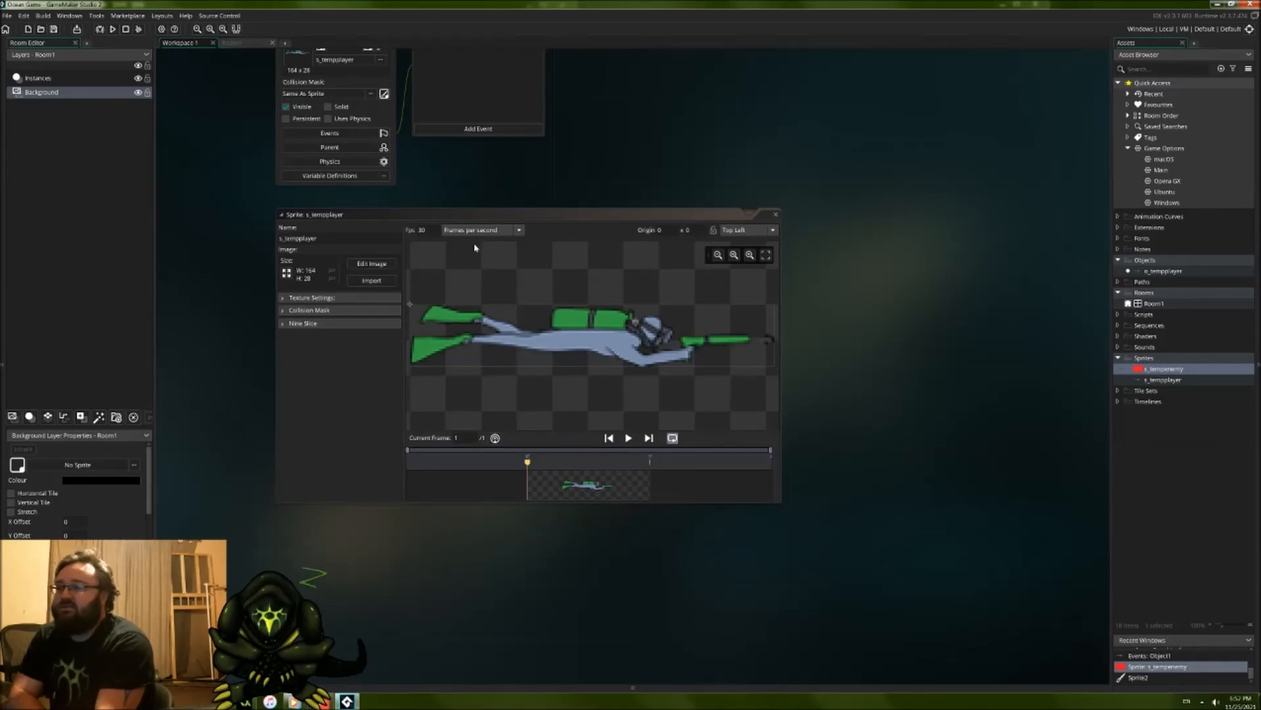
Step: Set the origin of both the s_tempplayer and s_tempenemy sprites to Middle Centre
click(747, 230)
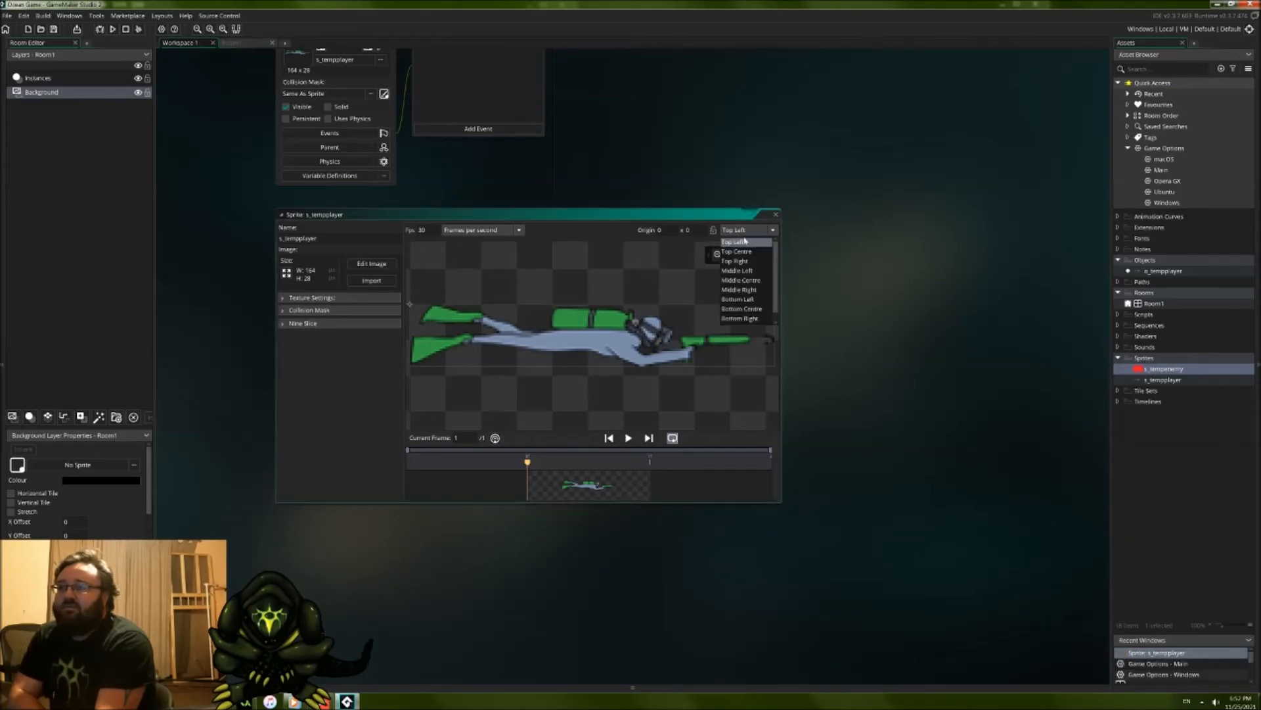
click(741, 279)
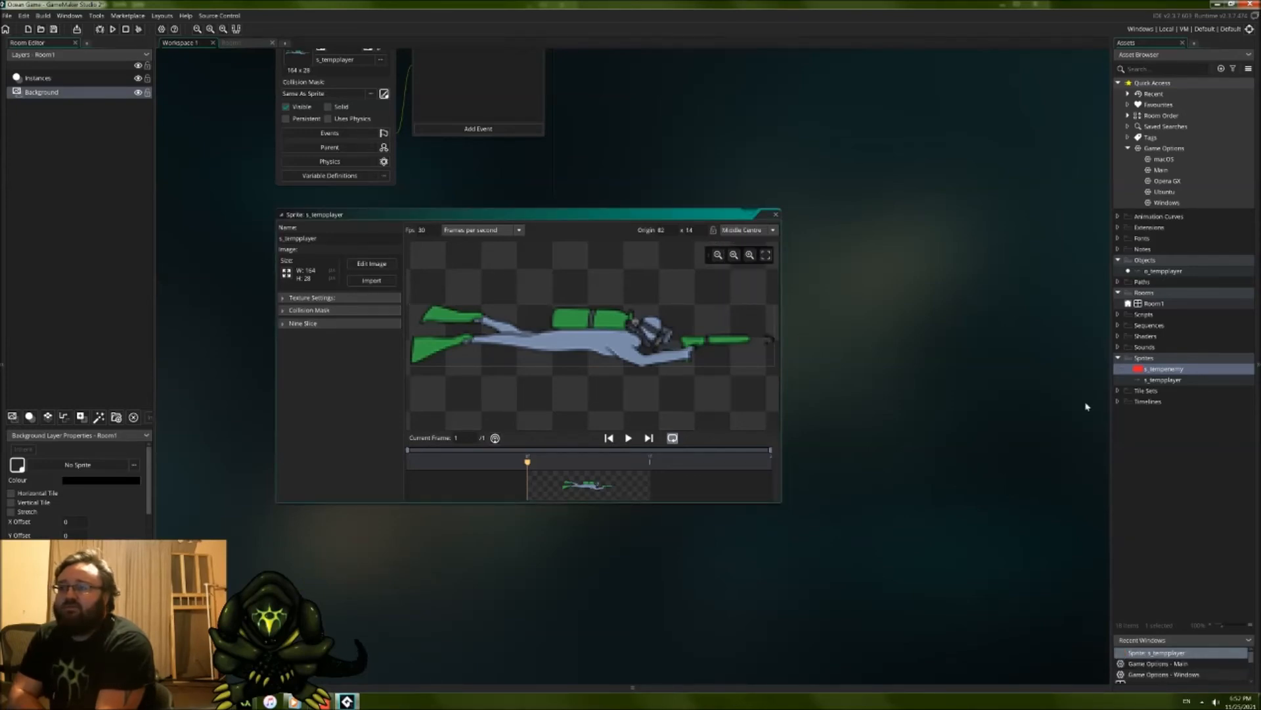
double_click(1171, 370)
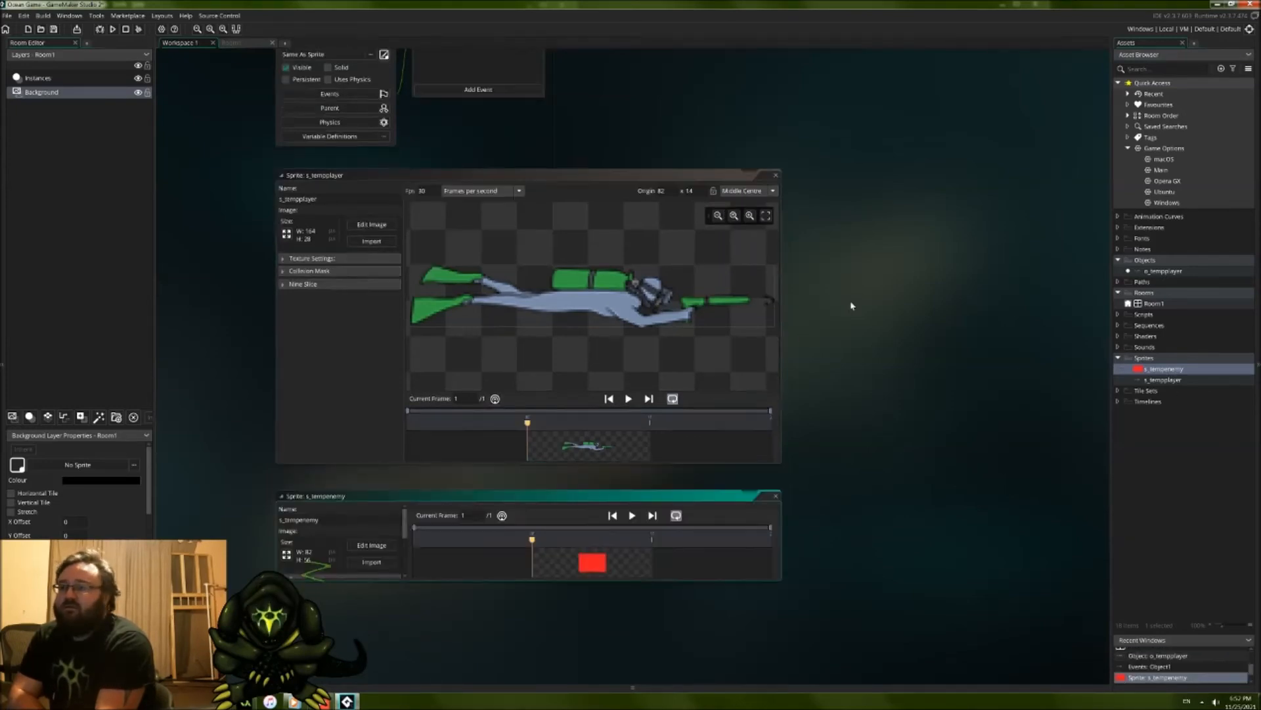
click(747, 235)
click(737, 287)
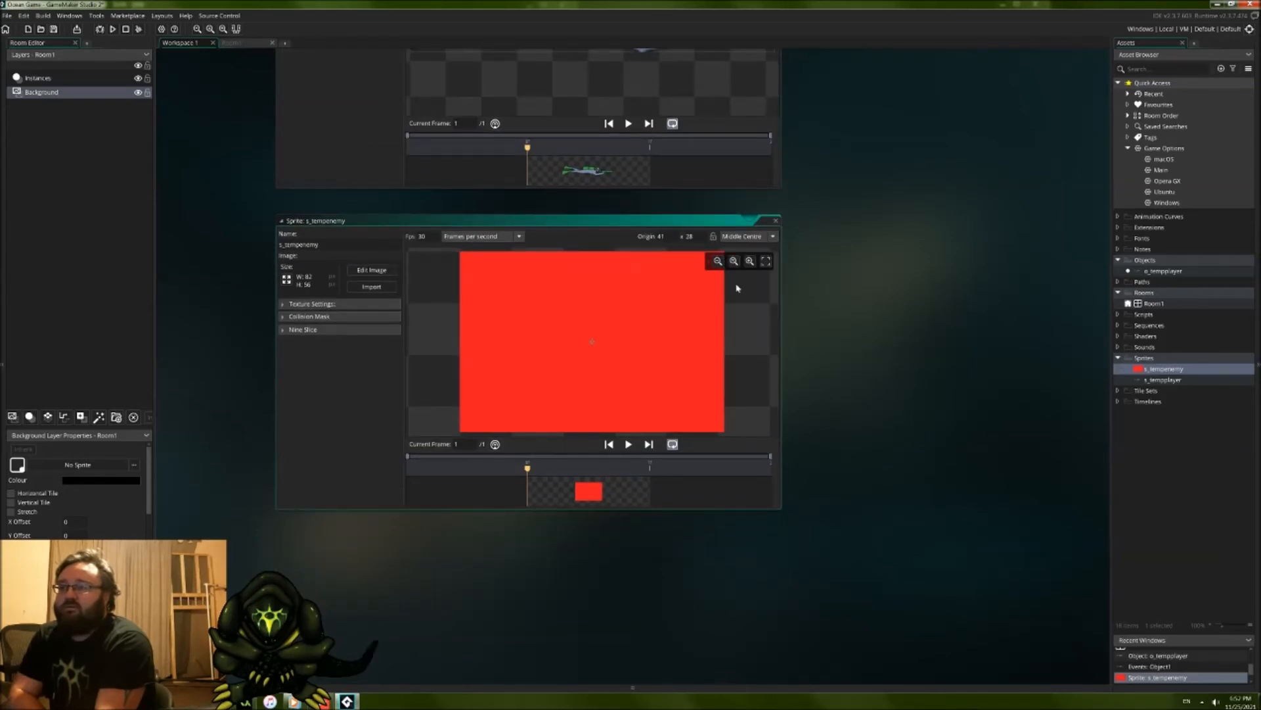
Step: Close the s_tempenemy and s_tempplayer sprite editors and return to the o_tempplayer object
click(775, 222)
middle_drag(861, 164, 852, 422)
click(771, 212)
middle_drag(739, 182, 794, 373)
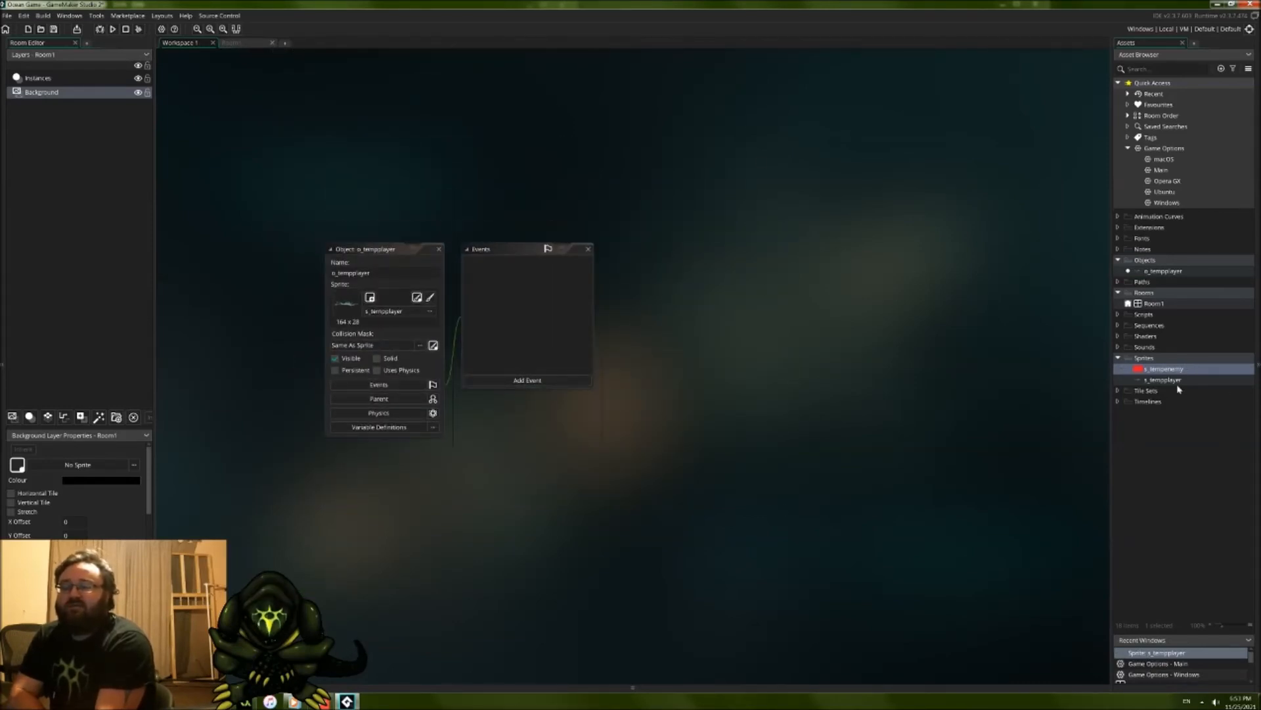
Step: Add a Create event and a Step event to the o_tempplayer object
click(502, 380)
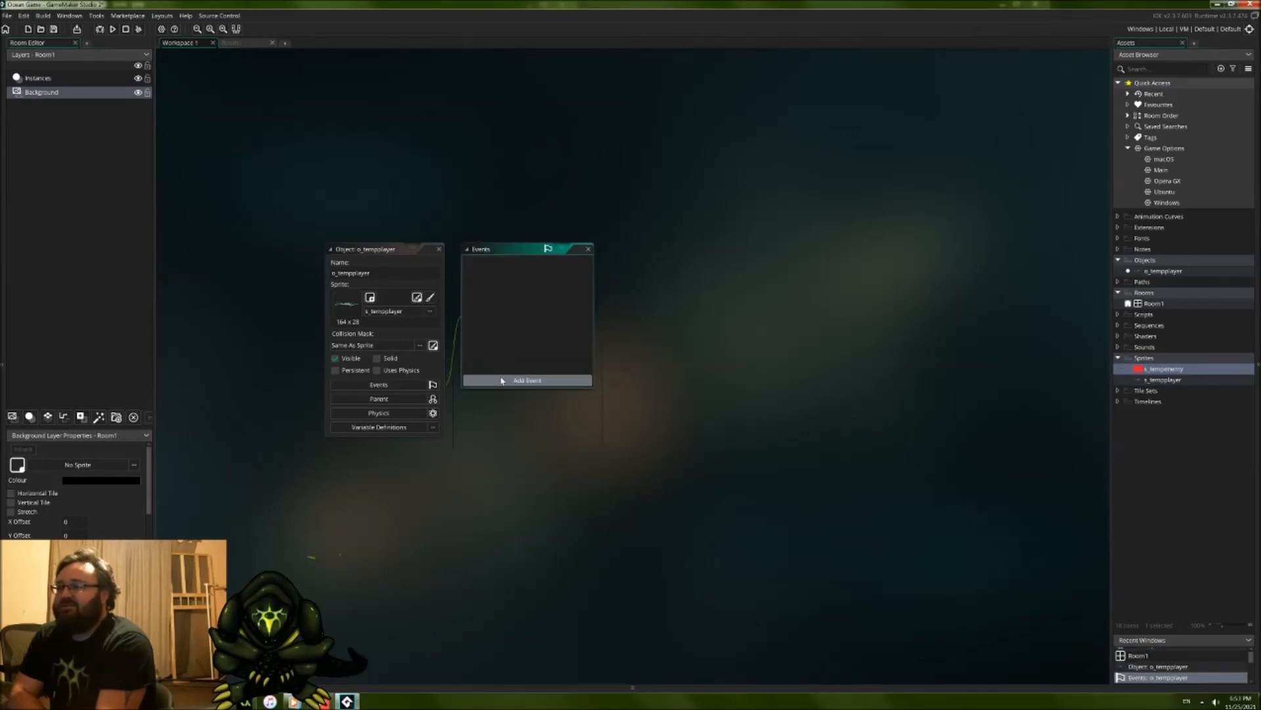
click(503, 381)
click(716, 394)
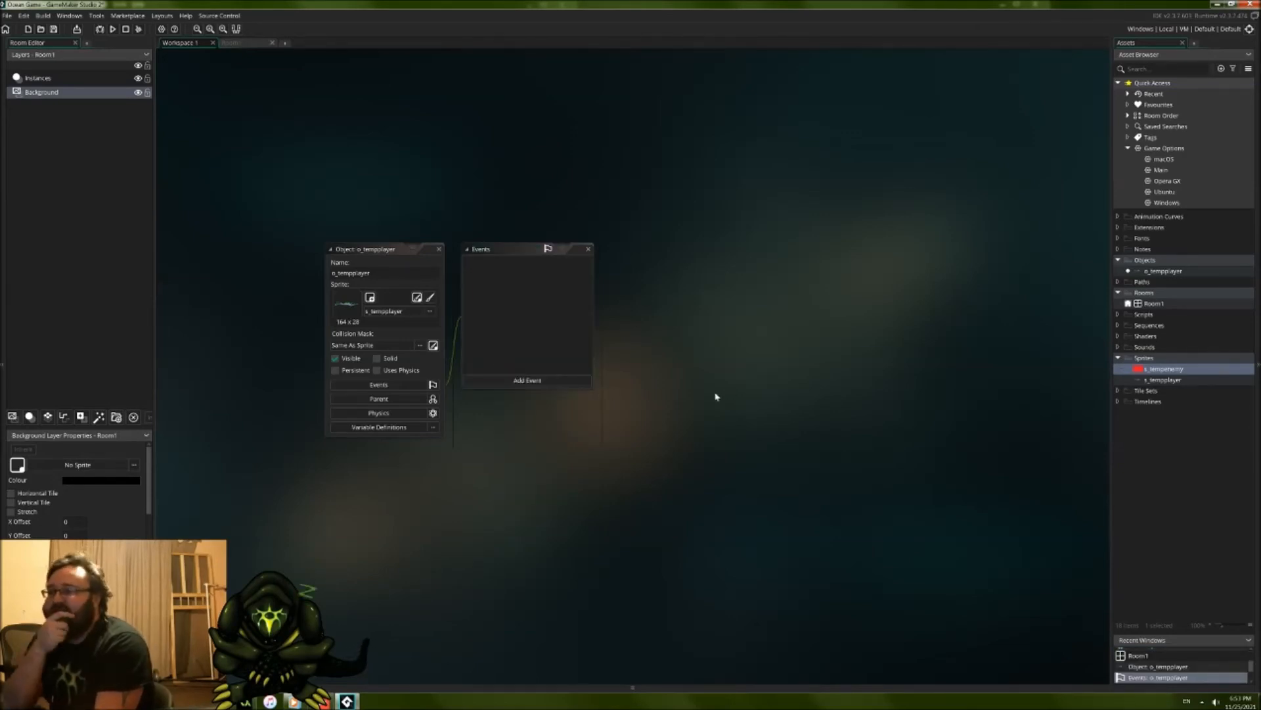
click(563, 380)
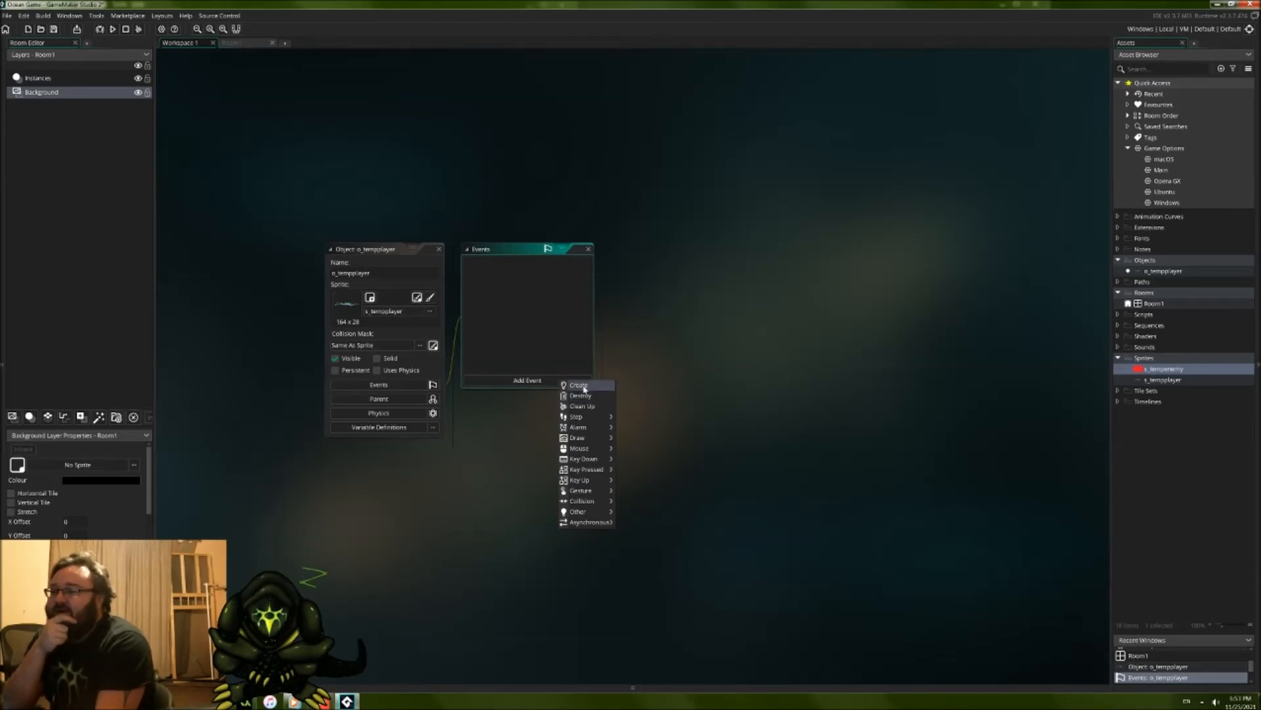
click(585, 388)
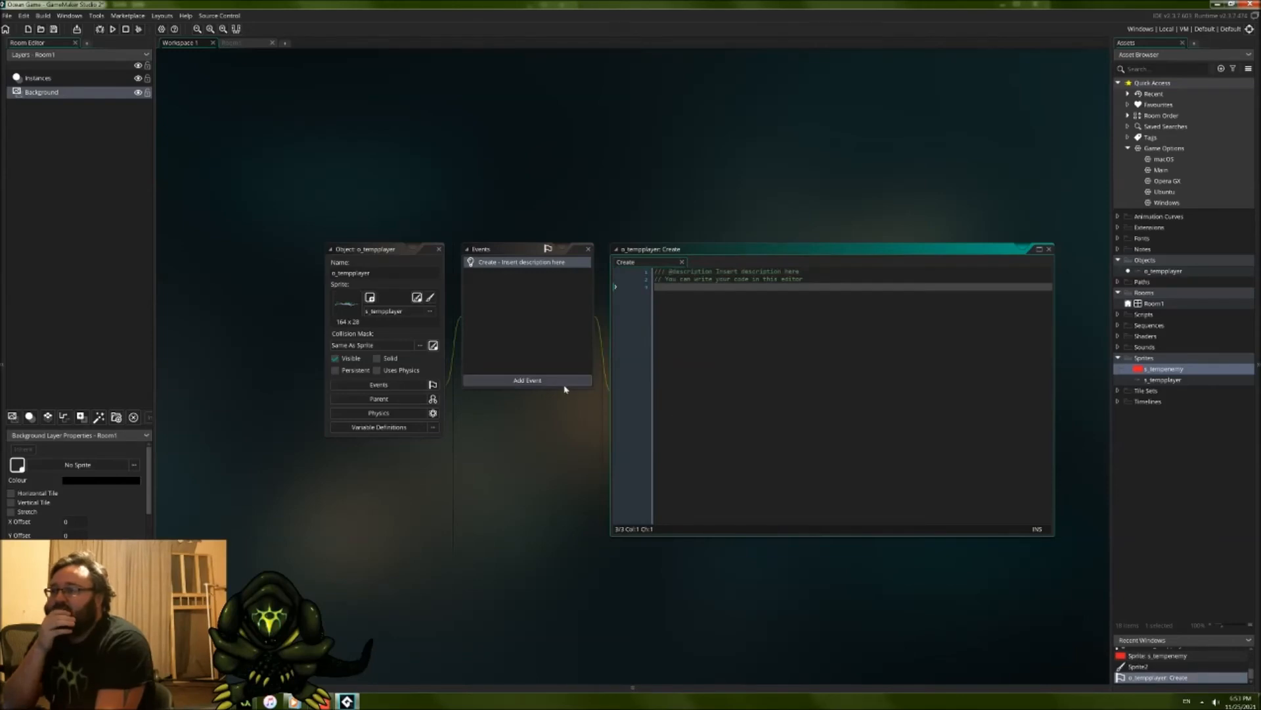
click(586, 382)
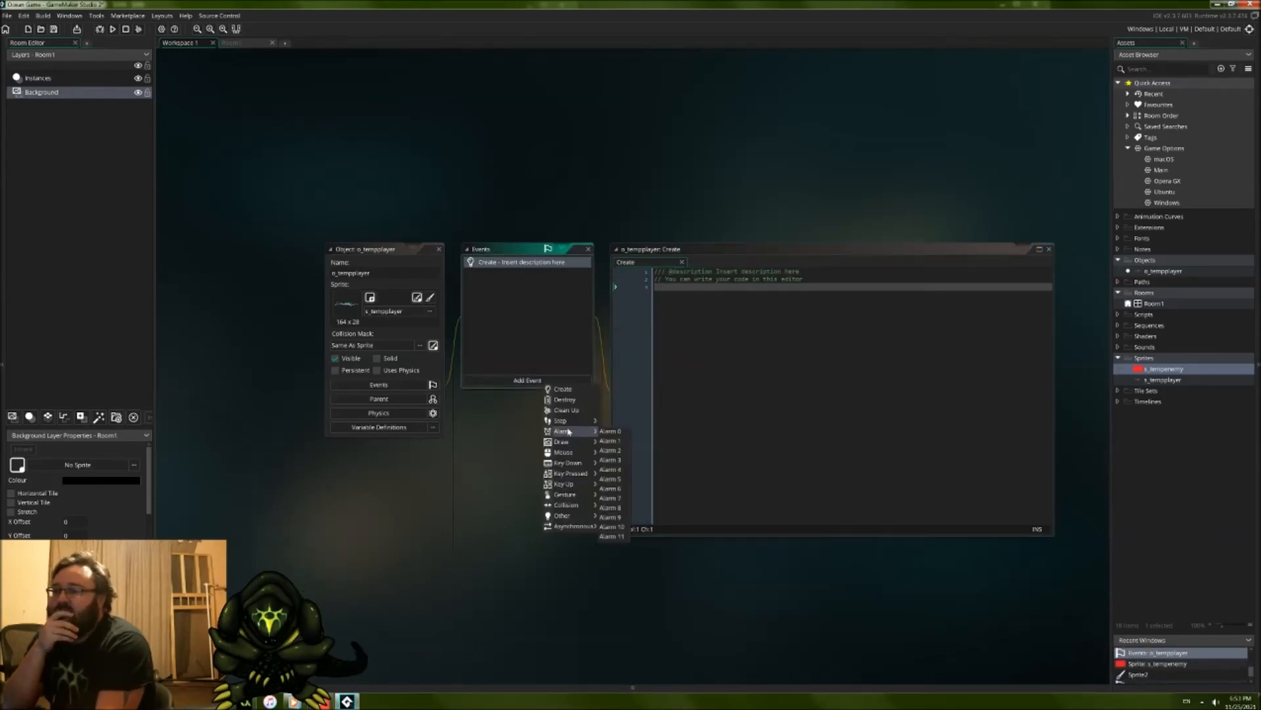
click(621, 425)
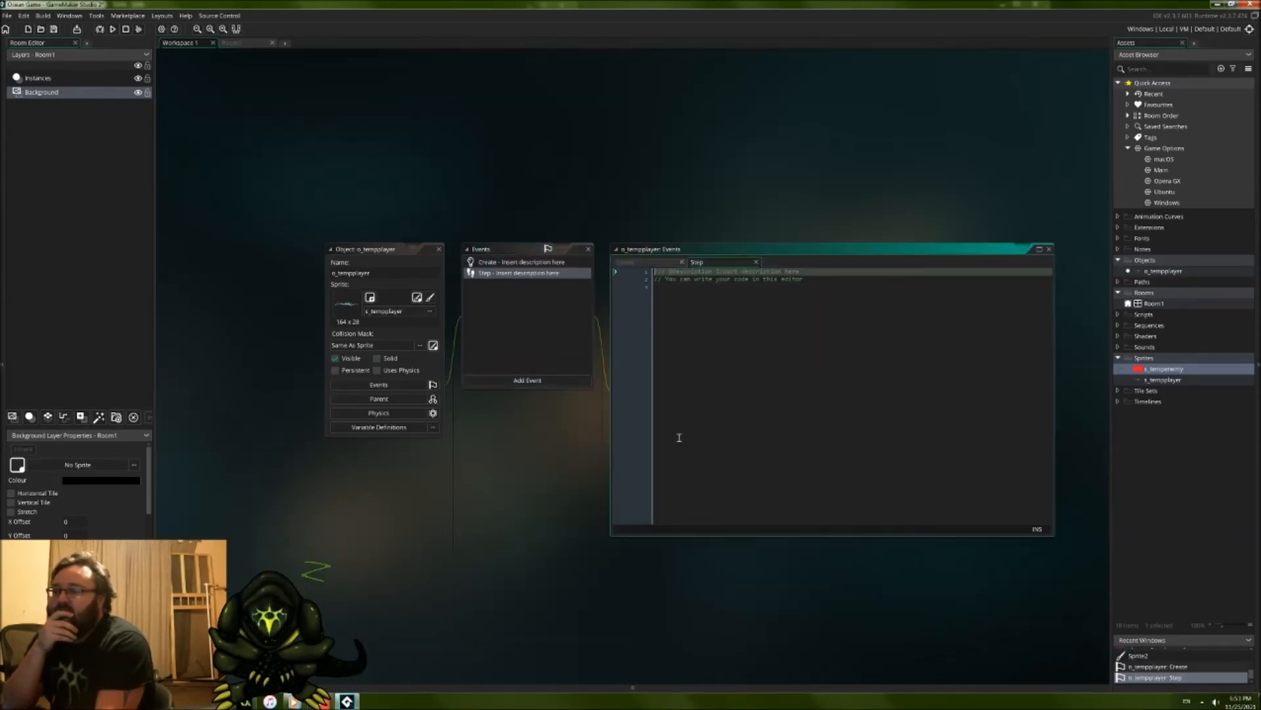
Step: Replace the default comments in o_tempplayer's Create event with the line "wetsuit = false;"
click(536, 263)
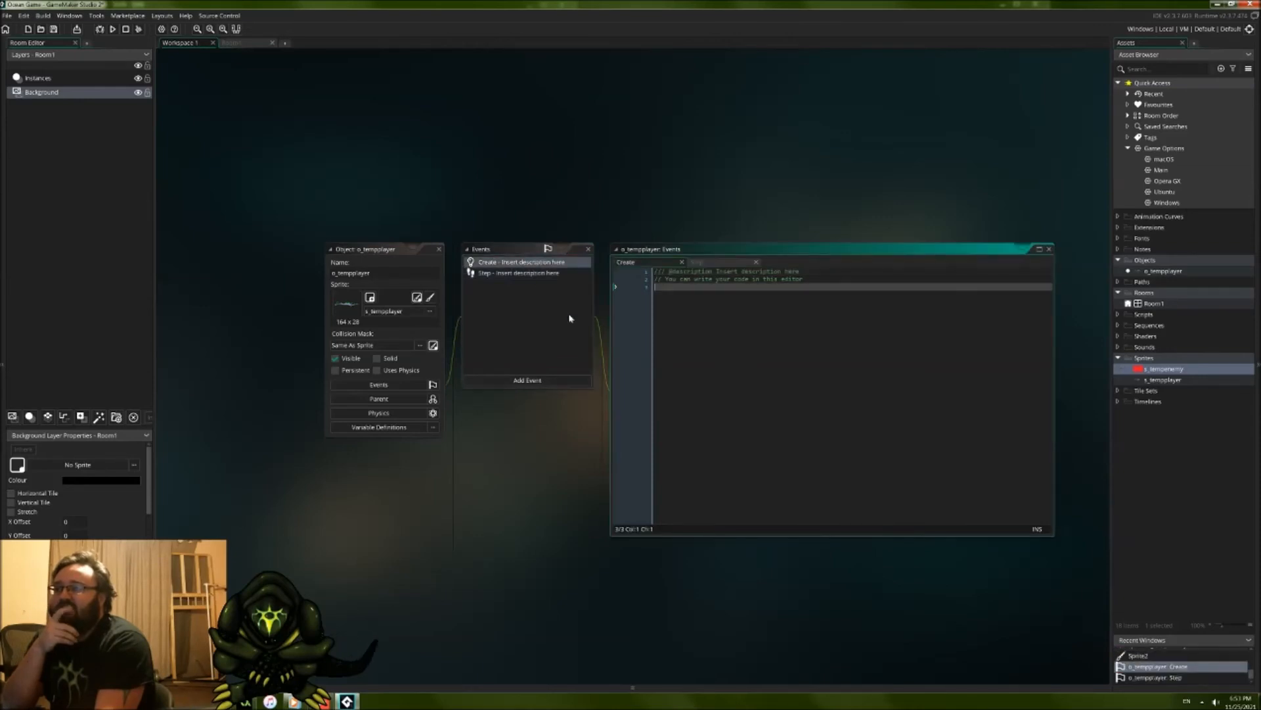
key(ctrl+a)
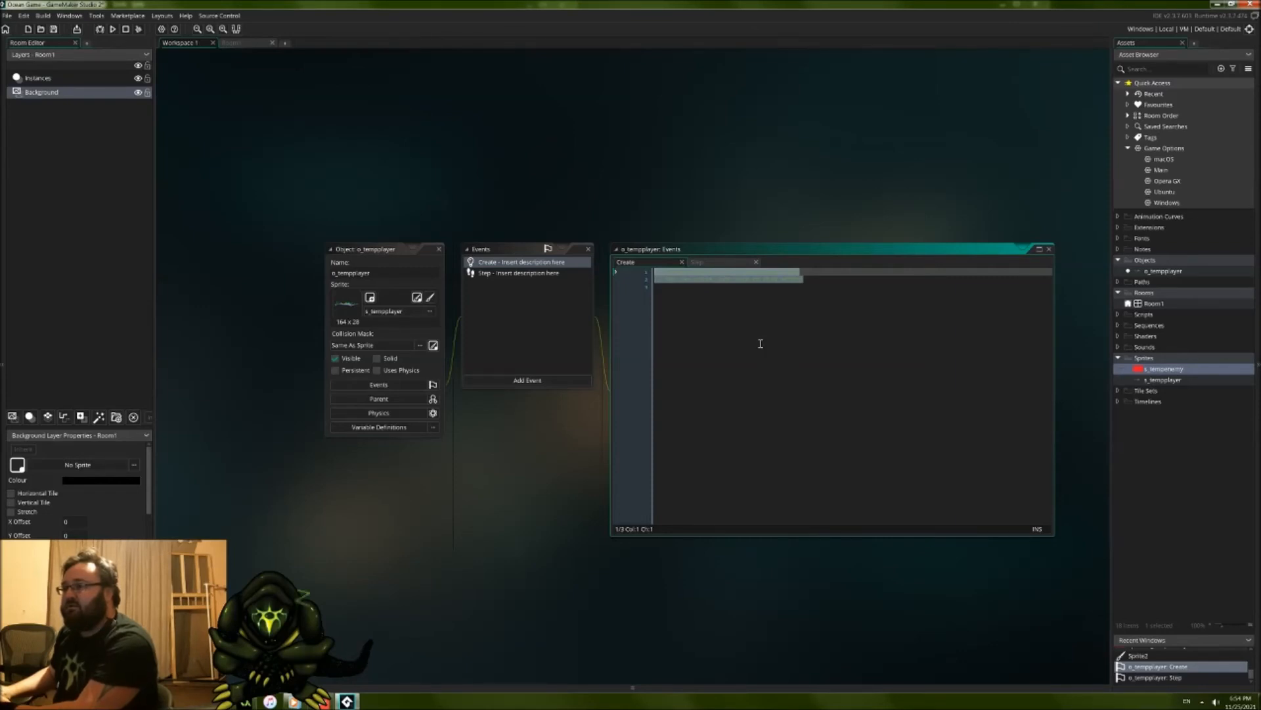
text(se)
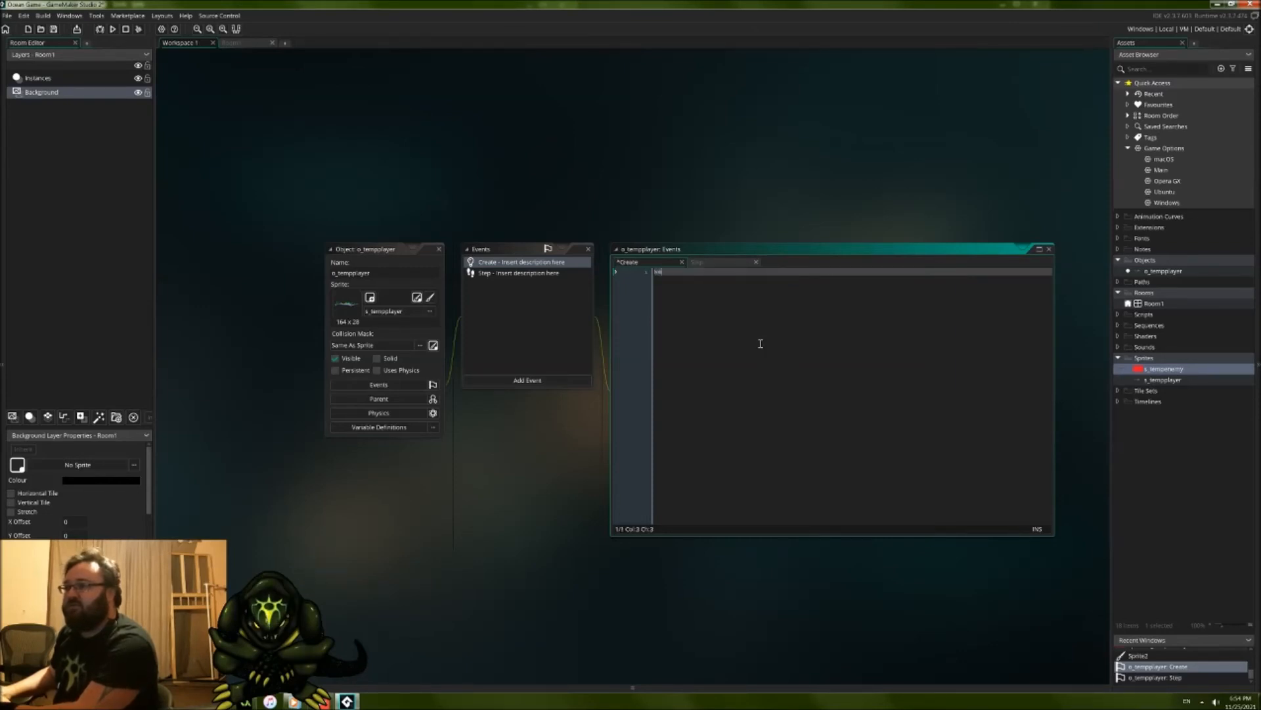
text(tsuit =)
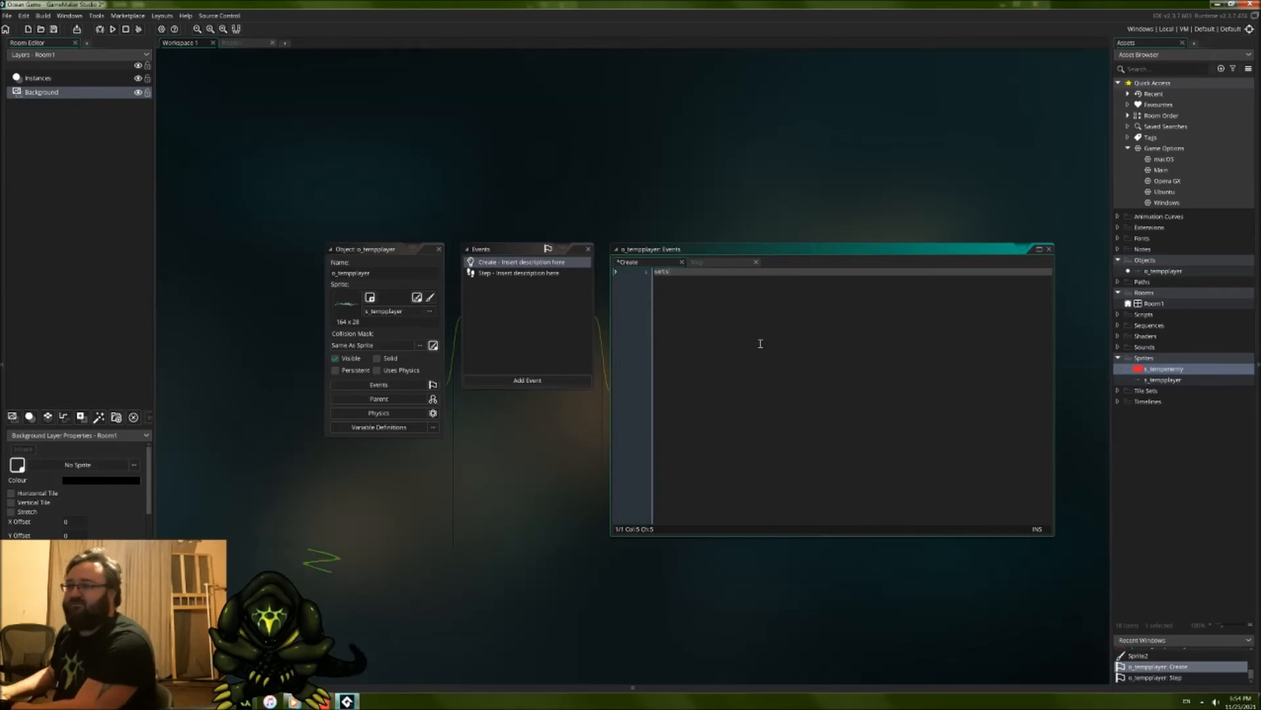
key(BackSpace)
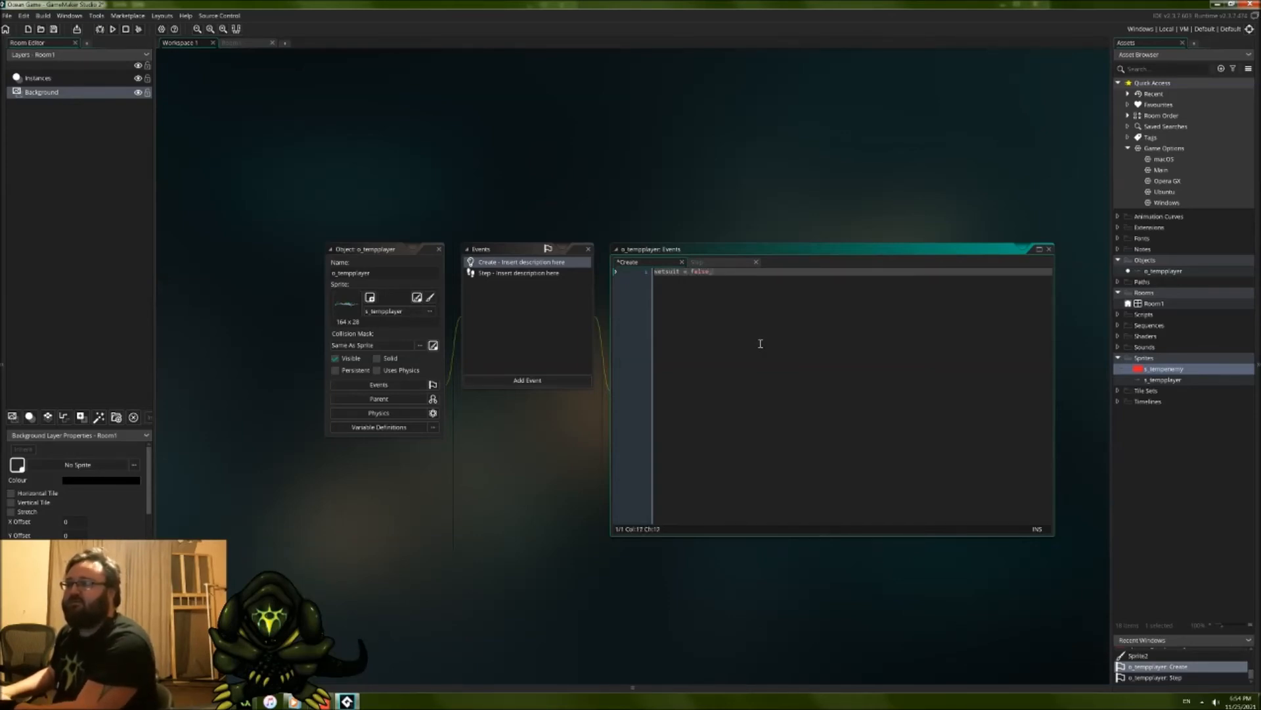
text(= false;)
key(Return)
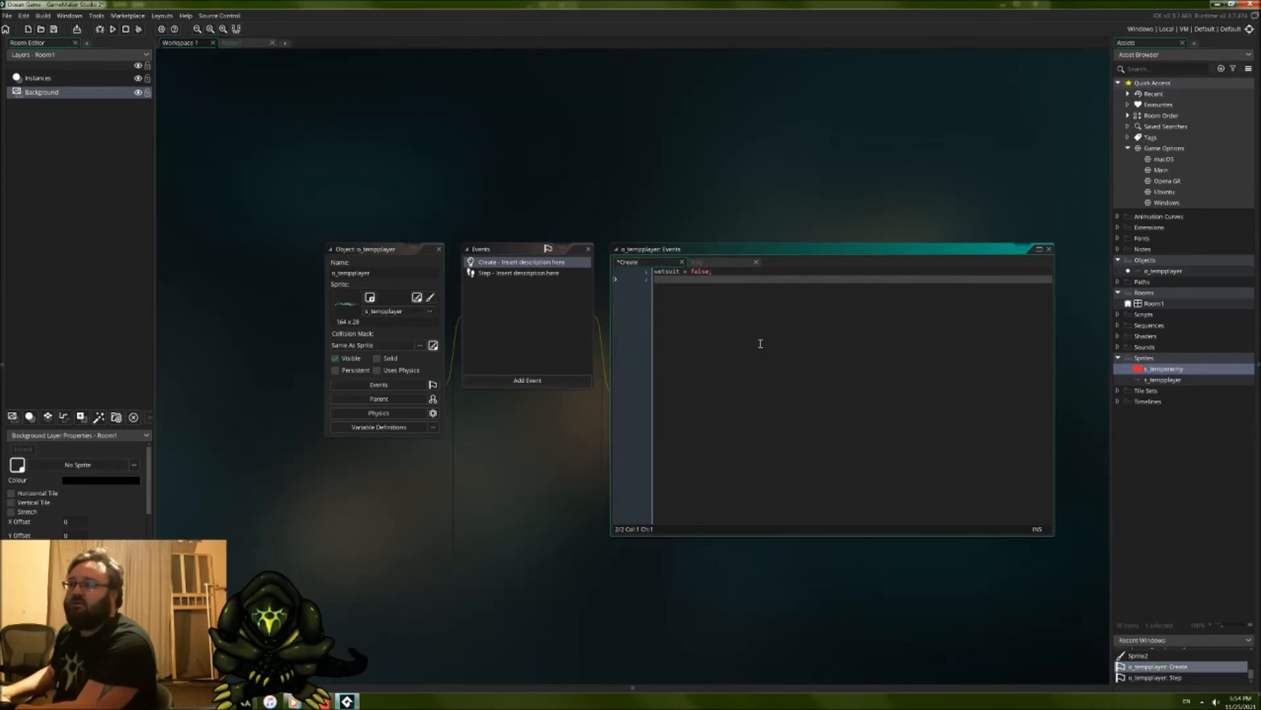
Step: Add the lines "divesuit = false;" and "minisub = false;" below the wetsuit variable in the Create event
text(divesuit = false;)
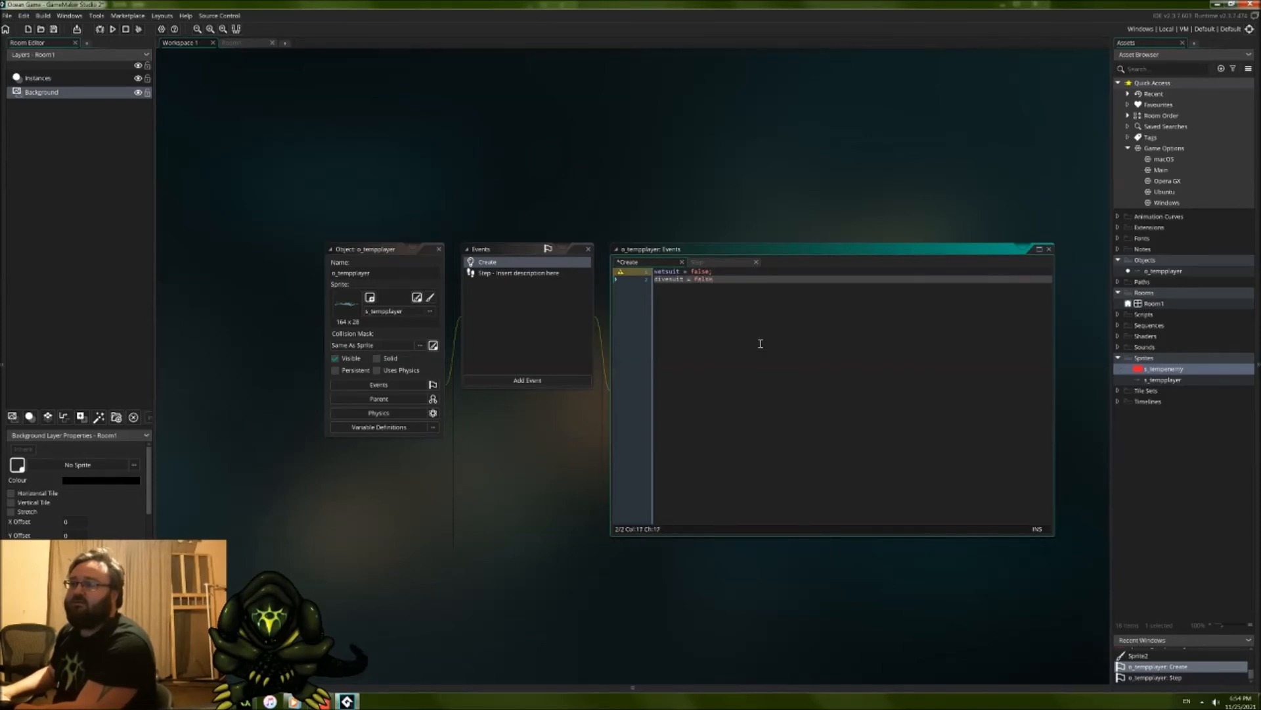
key(Return)
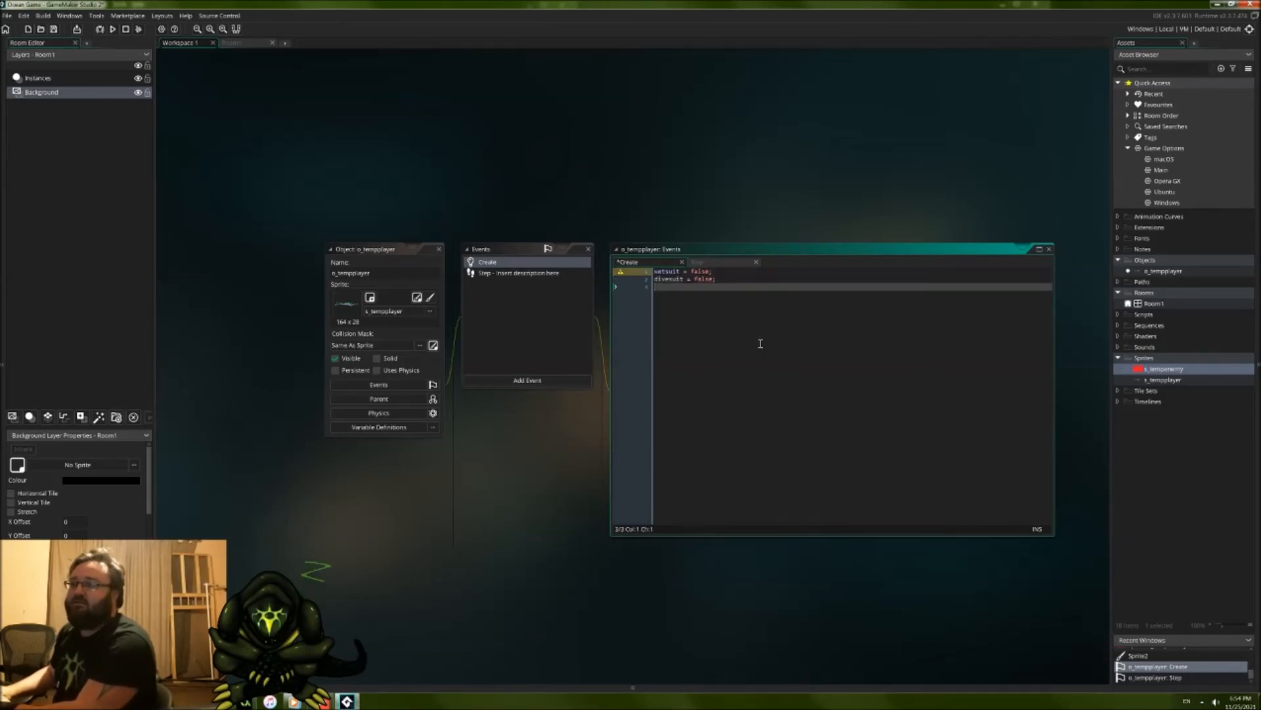
text(minisub = false;)
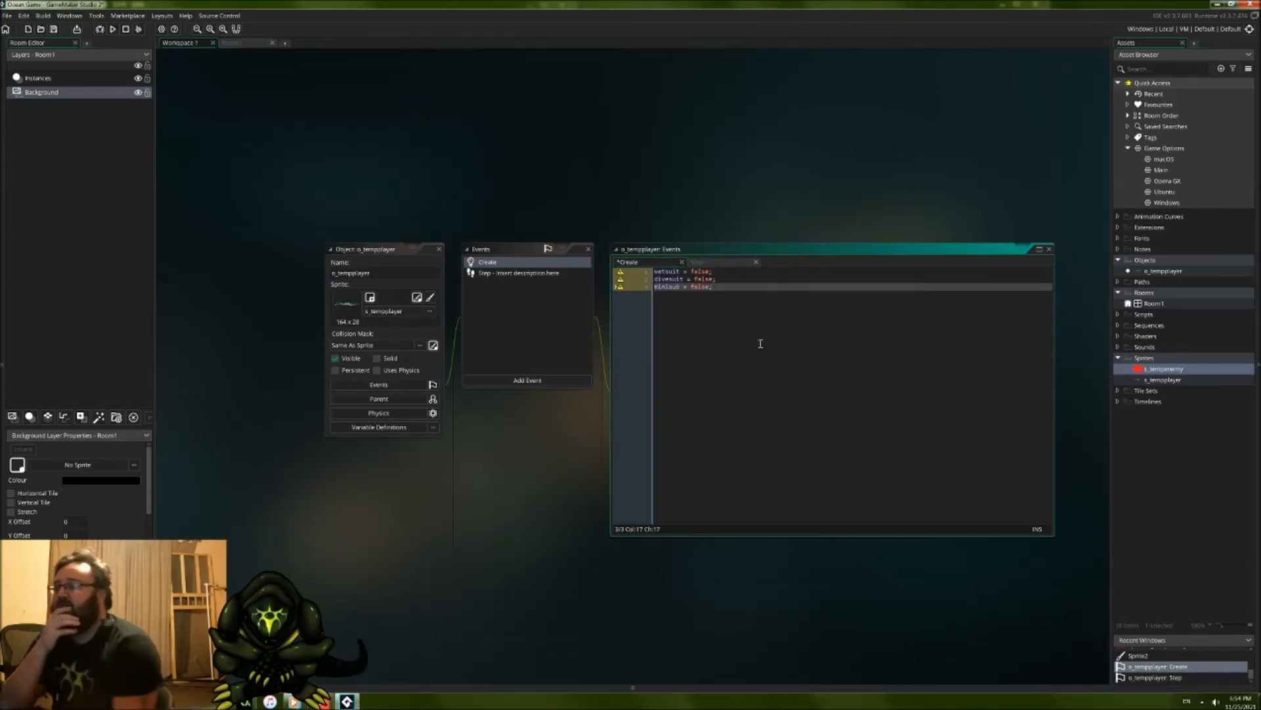
Step: Add a Draw event to o_tempplayer and return to the Create event's code
click(551, 380)
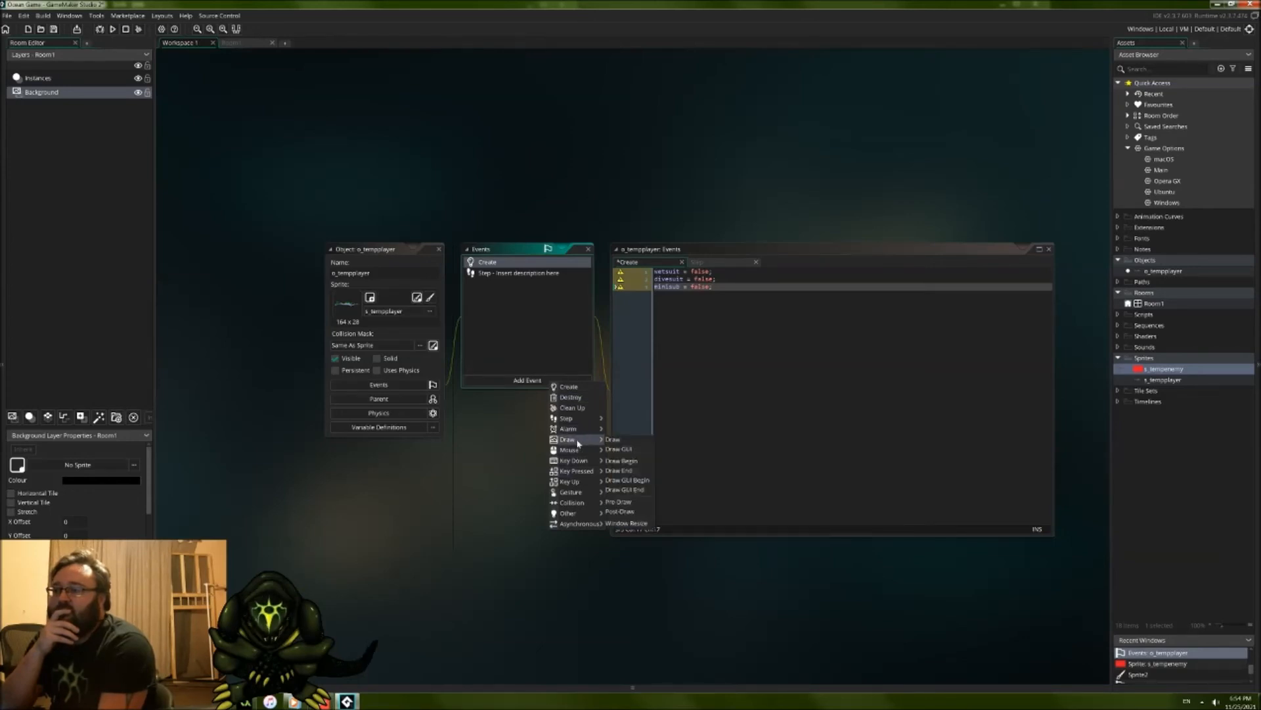
click(613, 439)
click(488, 261)
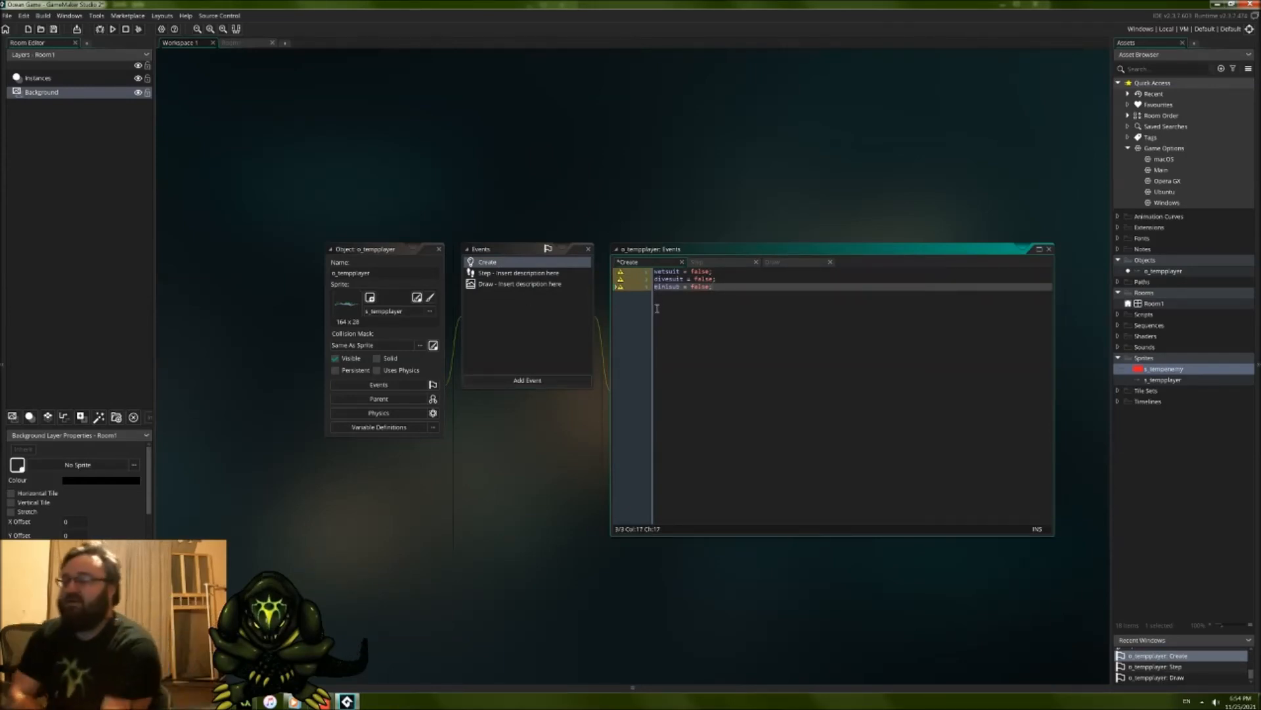
click(684, 272)
click(705, 279)
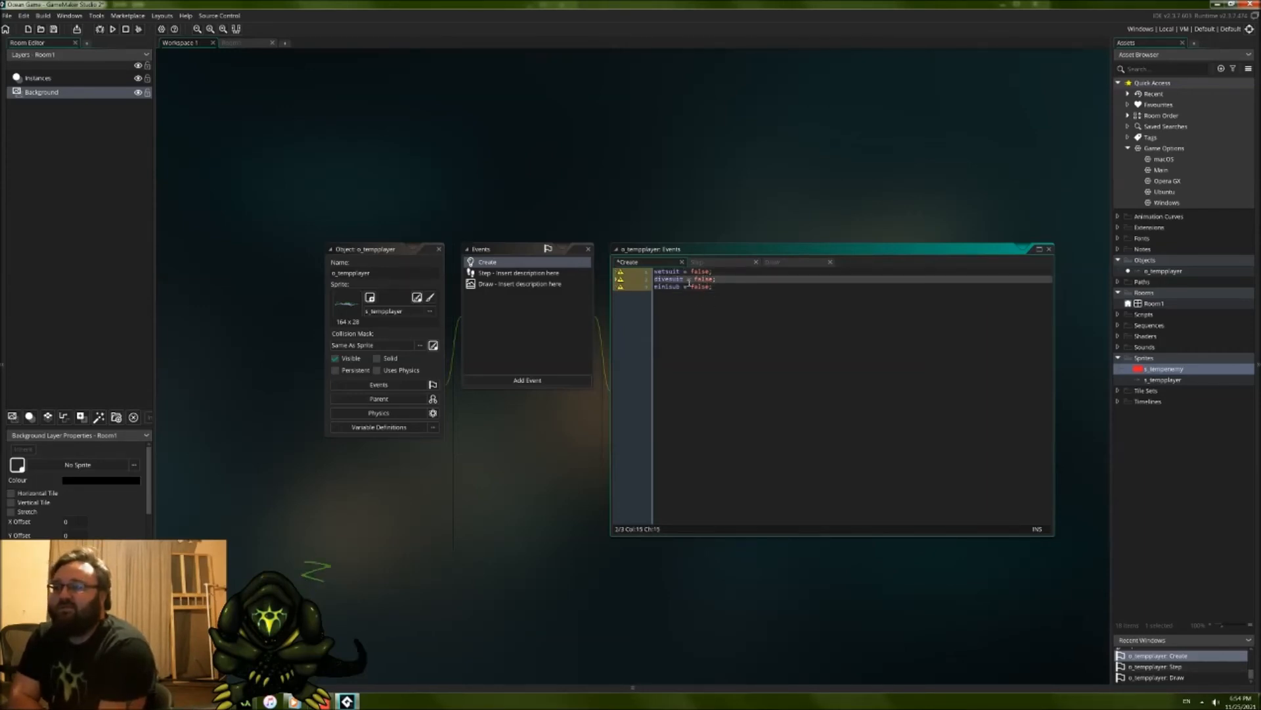
drag(675, 271, 655, 272)
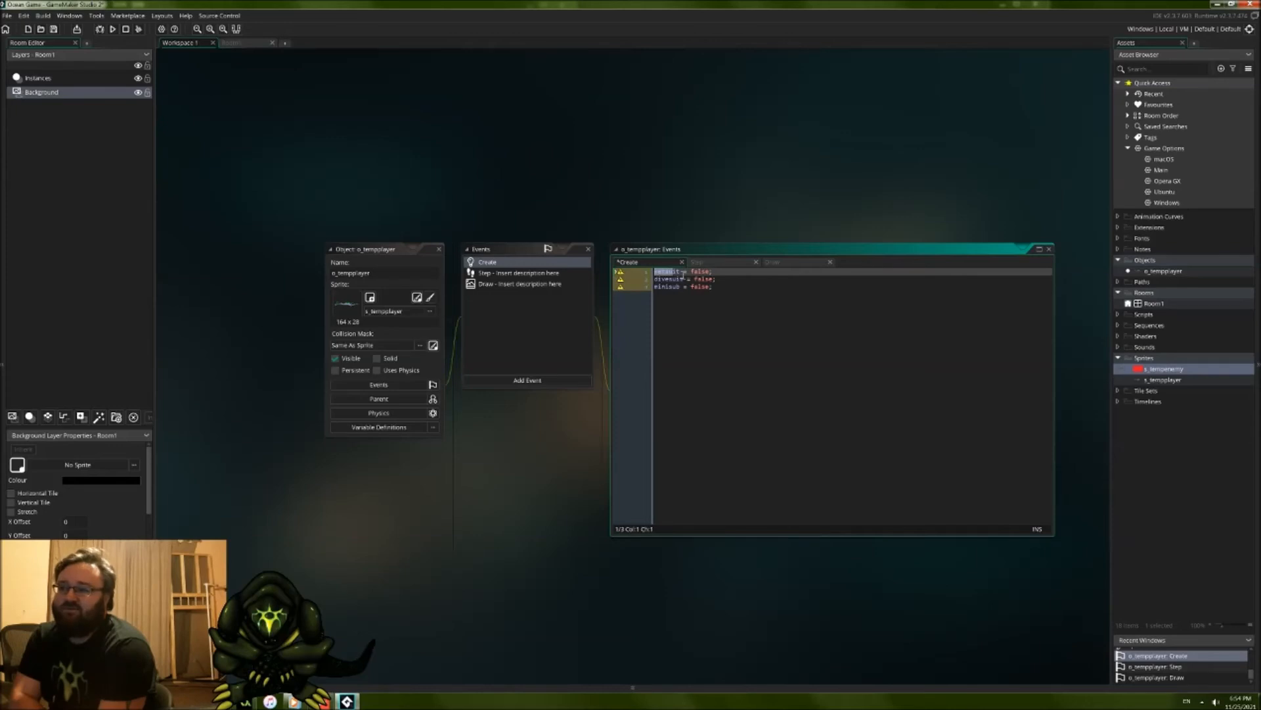
click(668, 280)
click(670, 286)
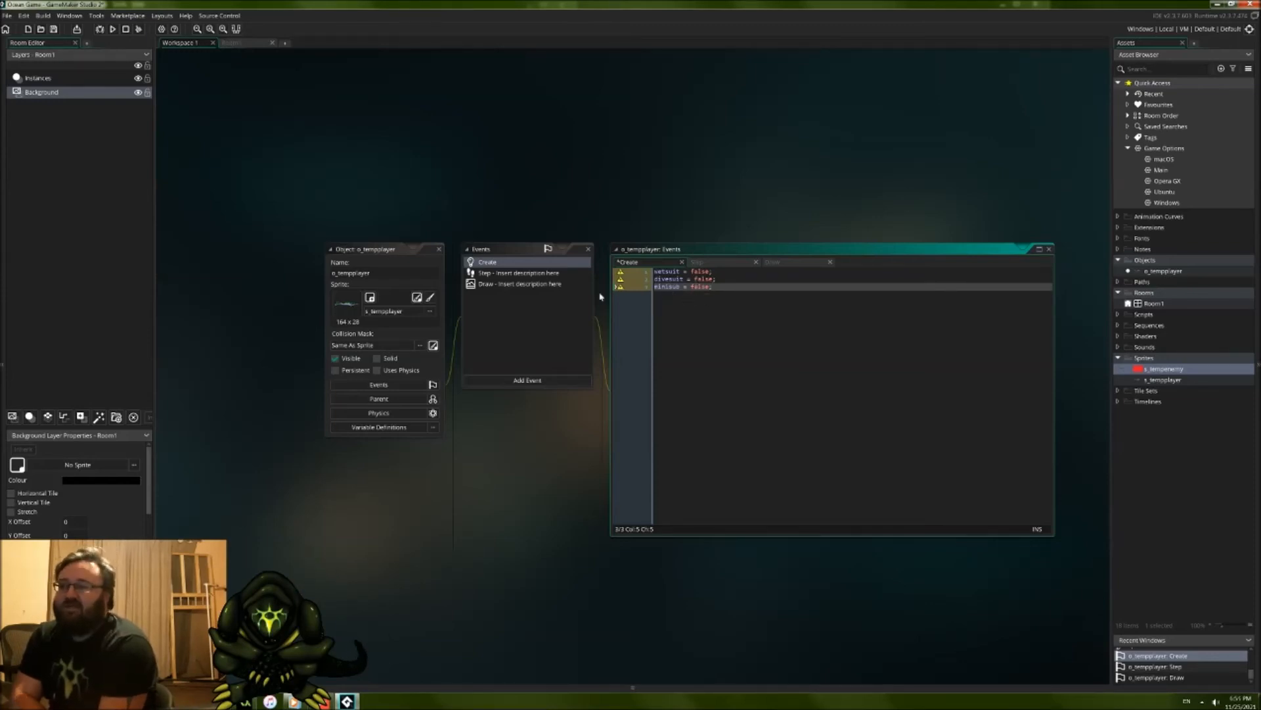
Step: Replace the default comments in o_tempplayer's Draw event with the start of a draw_sprite_ext call
click(531, 283)
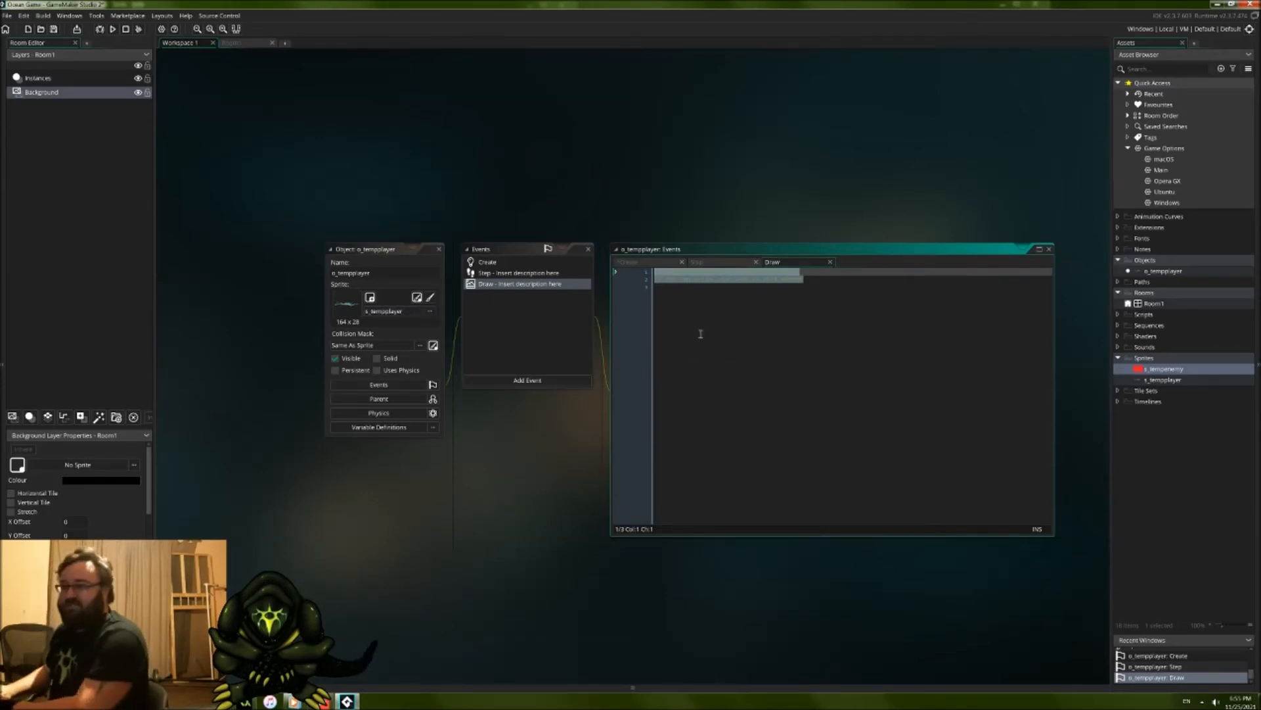
text(draw)
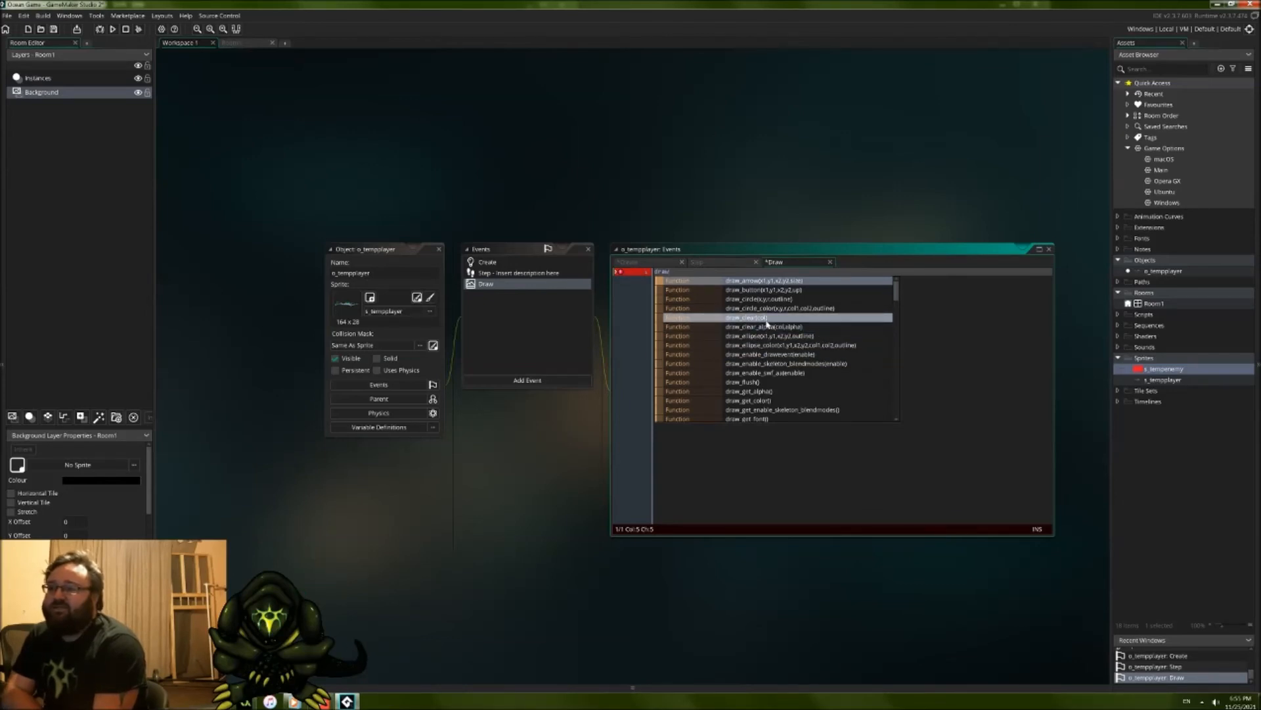
scroll(766, 324, down, 7)
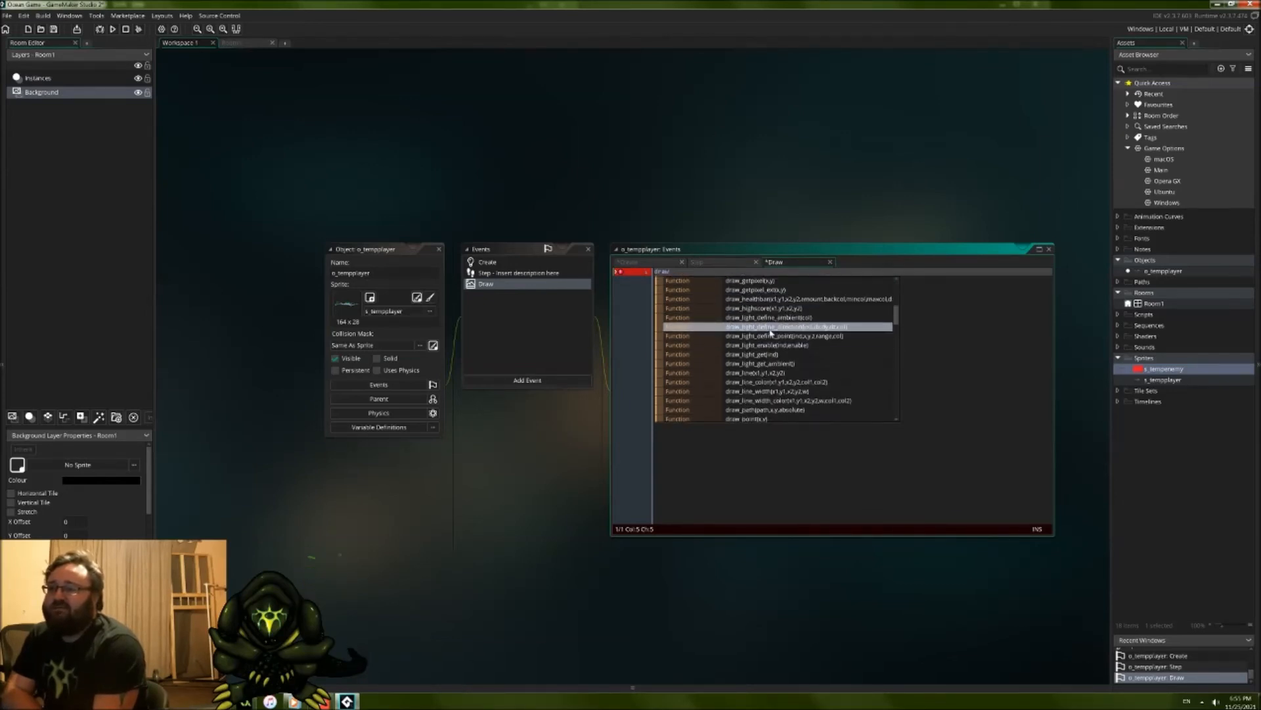
scroll(767, 311, up, 7)
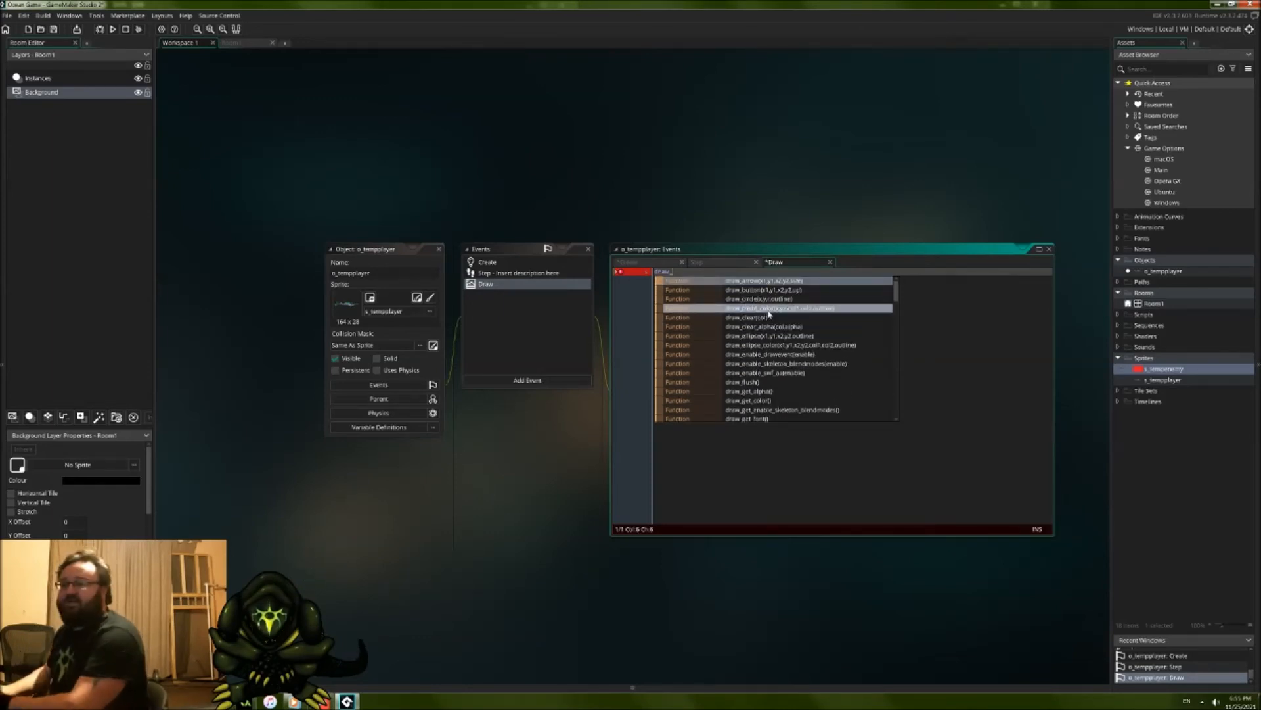
text(sprite)
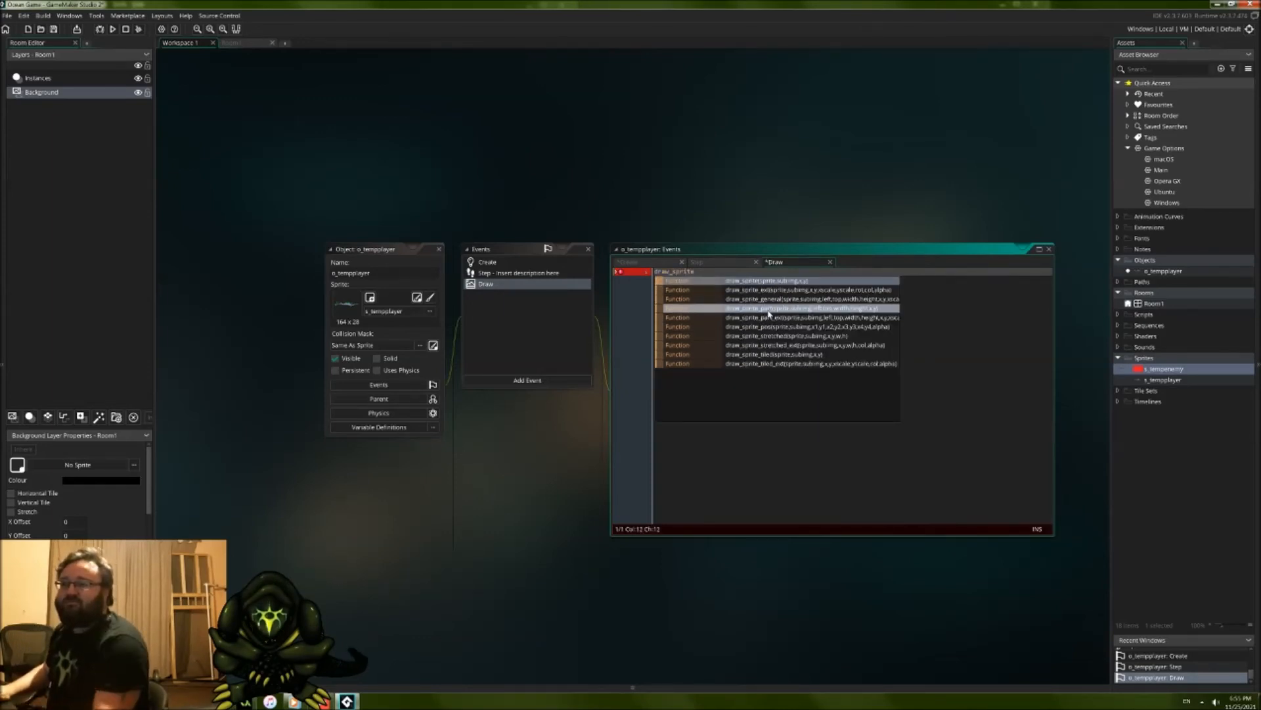
text(_ext()
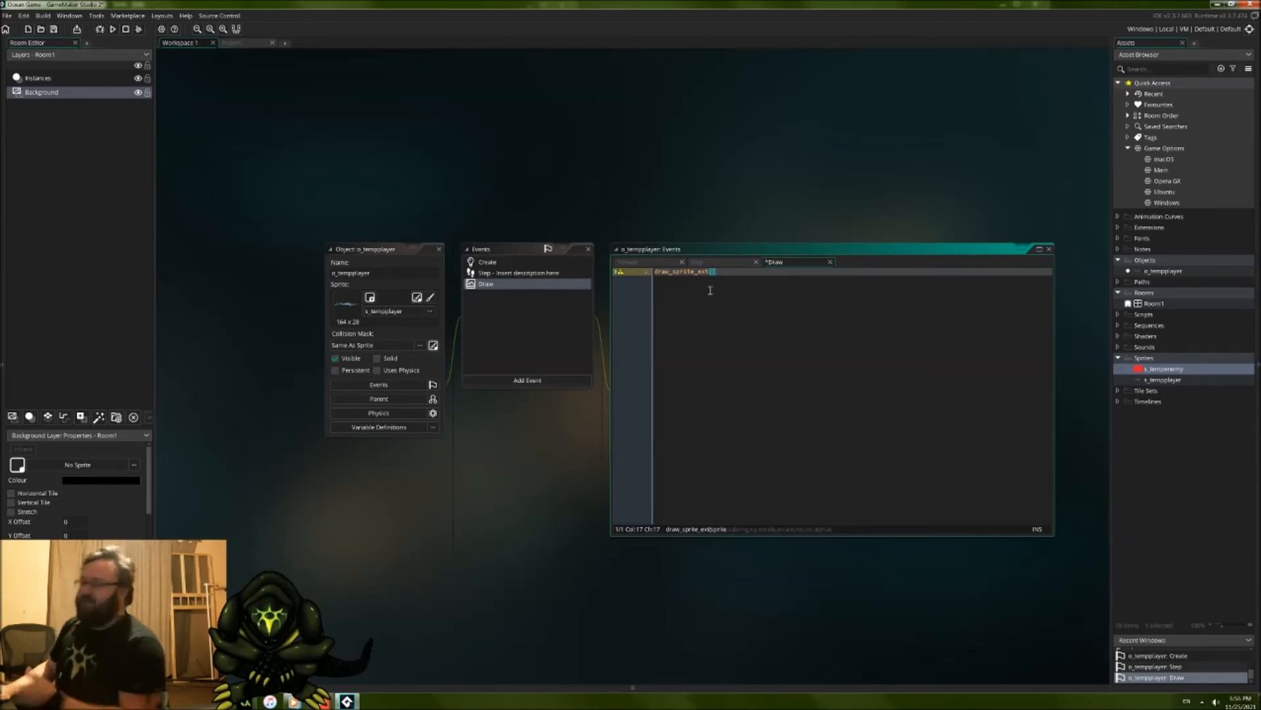
Step: Enter sprite_index as the first argument of the draw_sprite_ext call, followed by a comma
text(sprit)
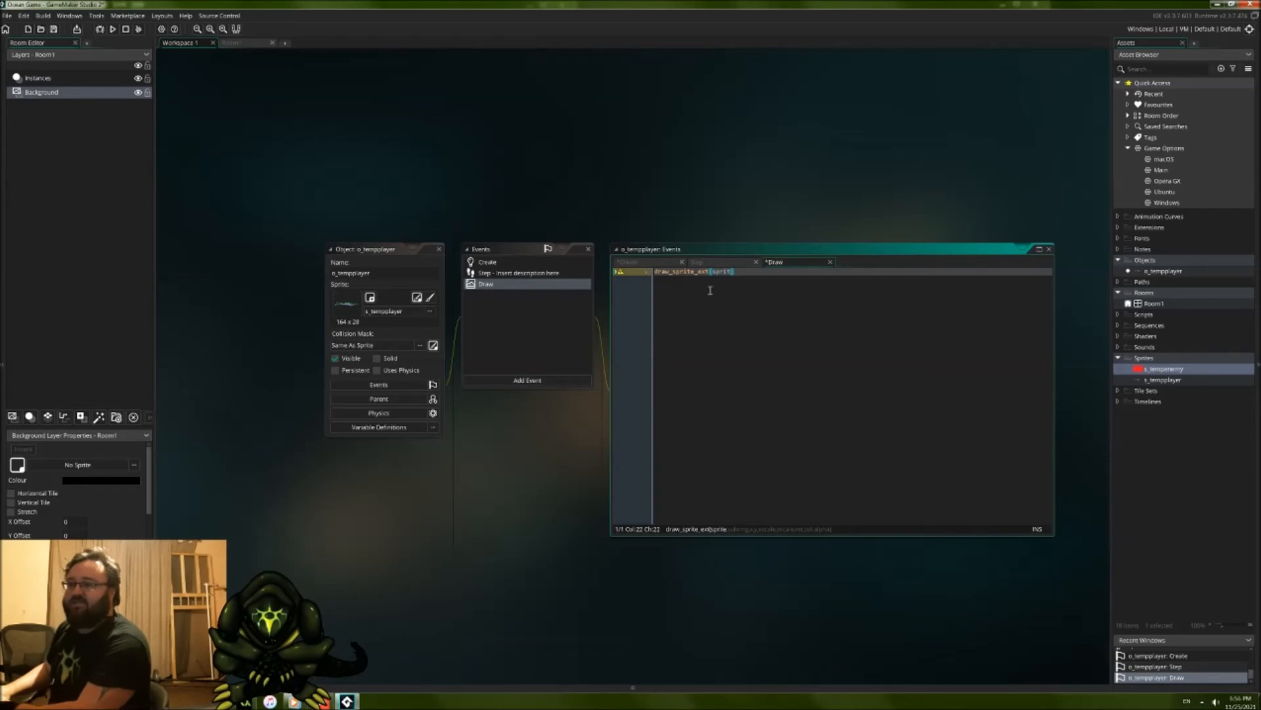
key(BackSpace)
text(prite)
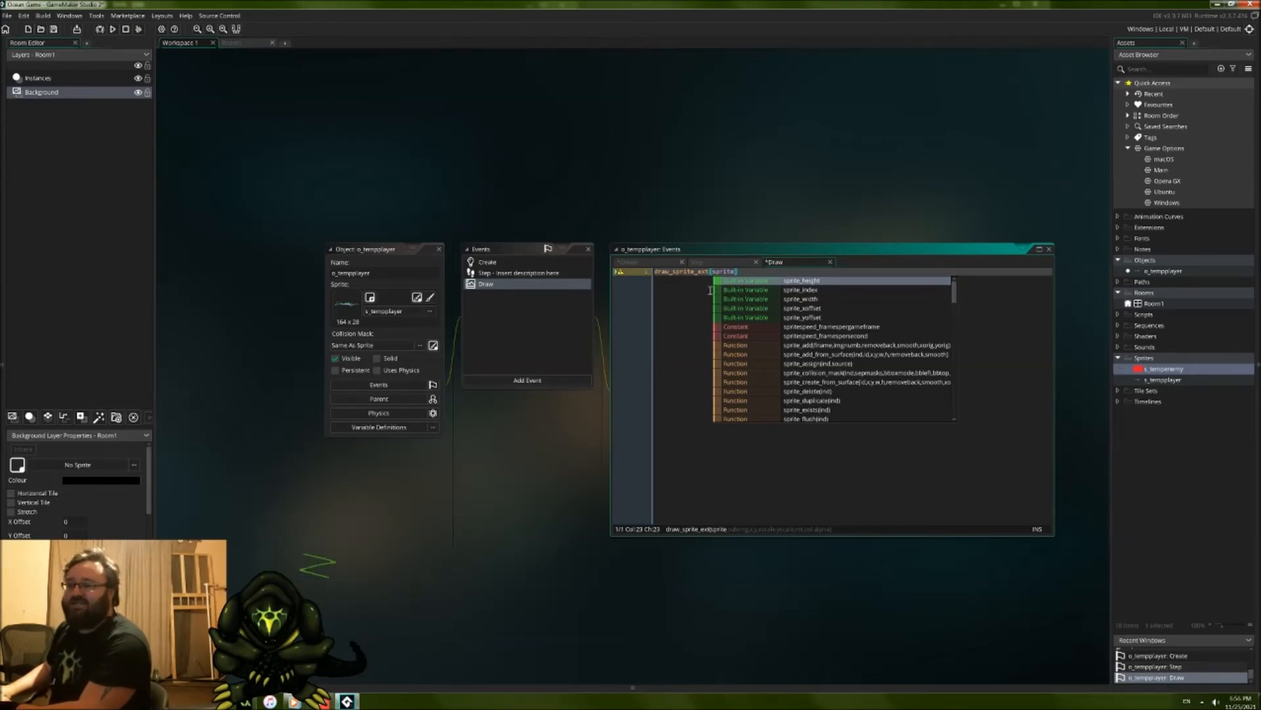
key(BackSpace)
key(BackSpace)
key(BackSpace)
key(BackSpace)
text(rite_index)
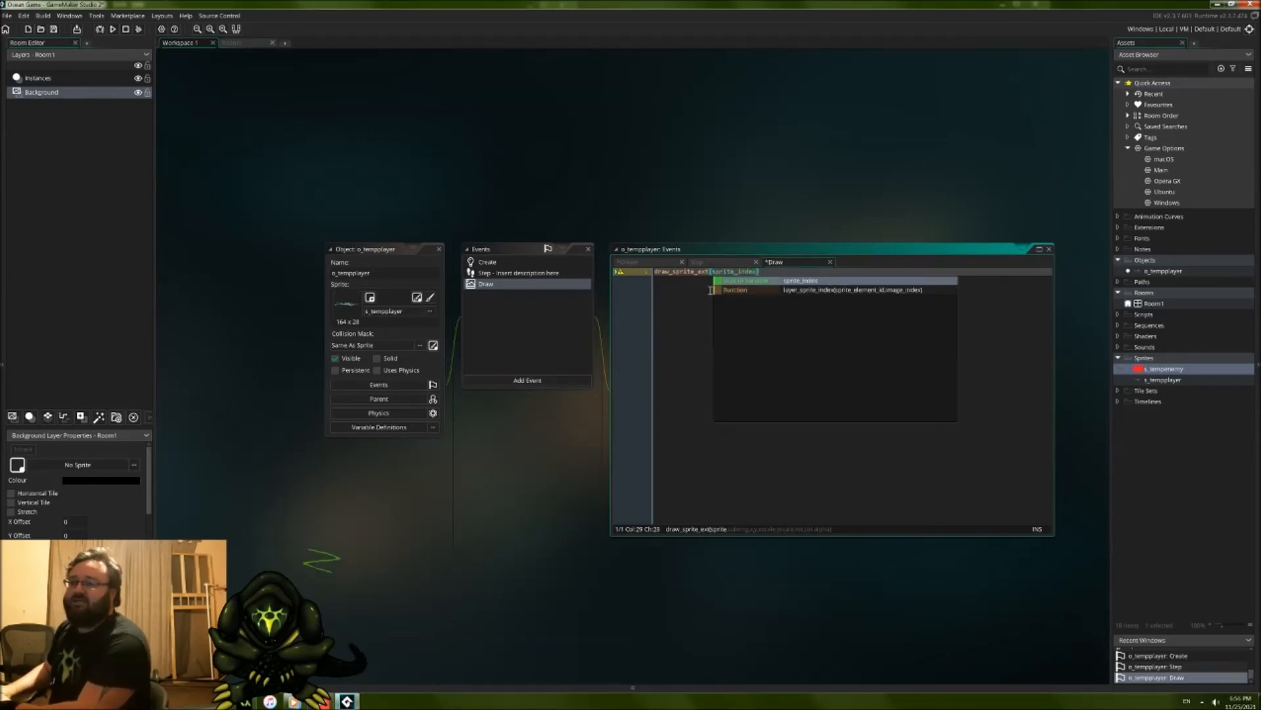
text(,)
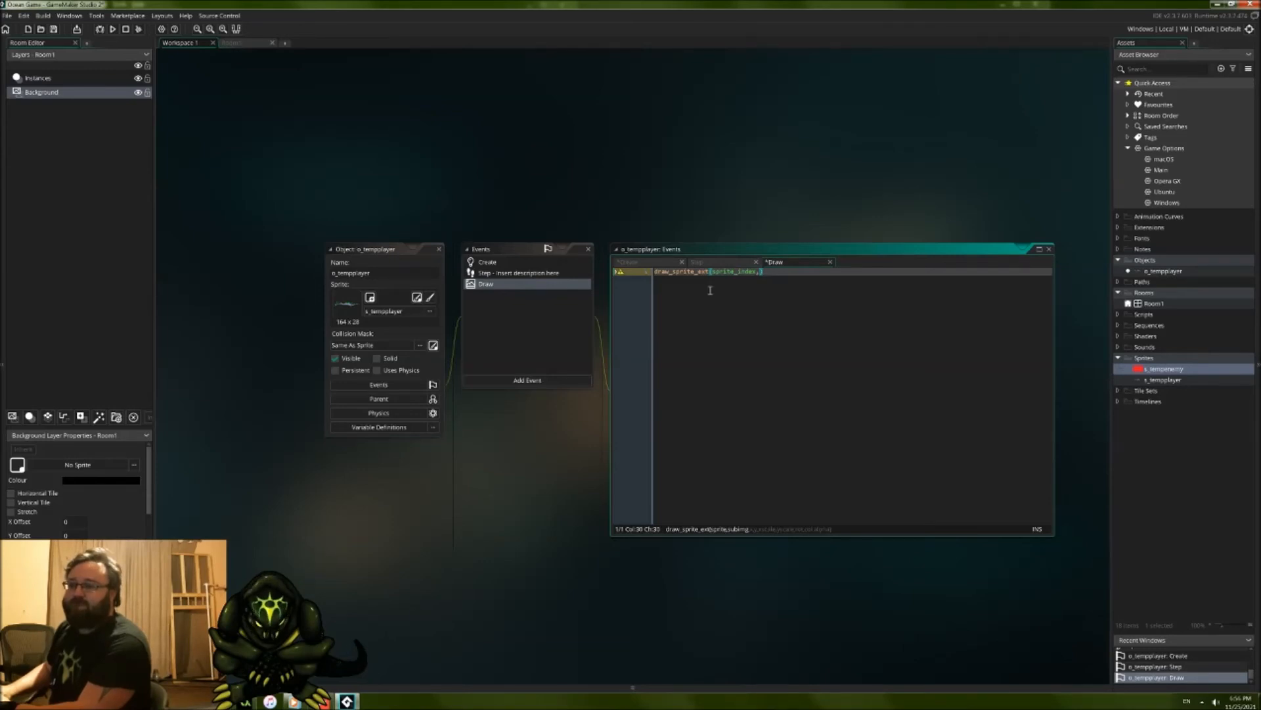
Step: Add image_index, x and y as the next arguments of the draw_sprite_ext call
text(sp)
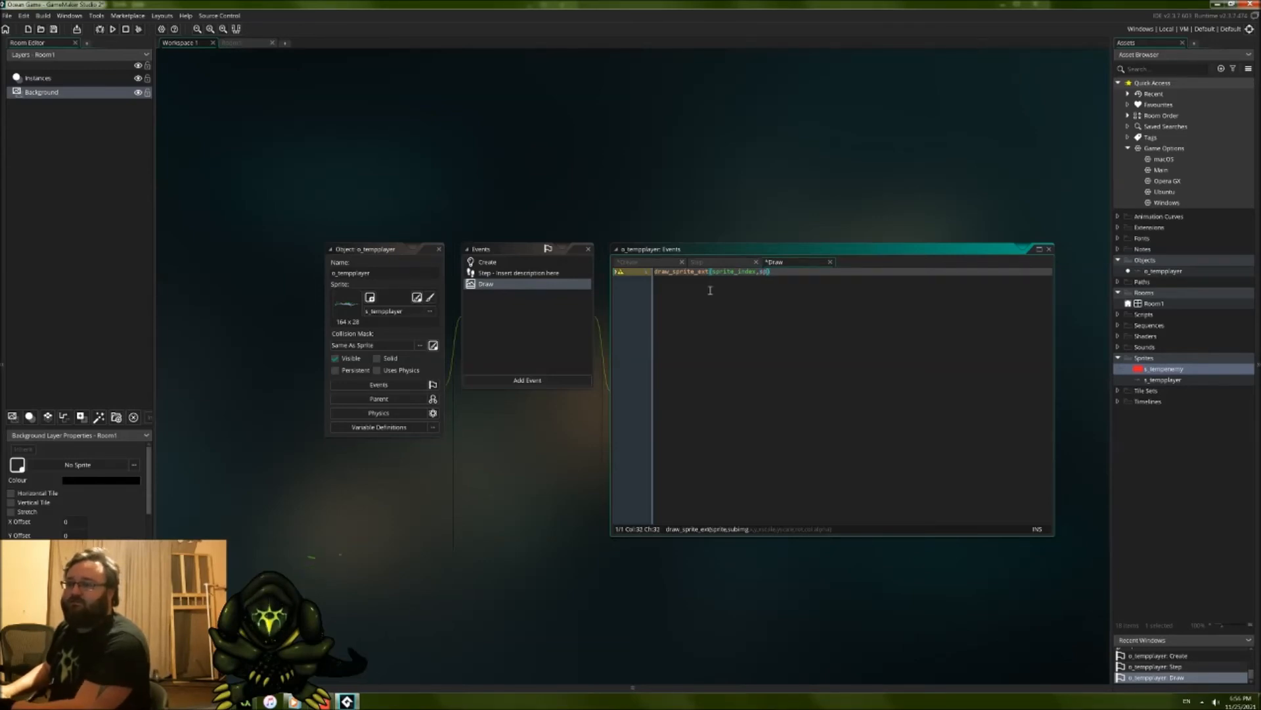
text(age_inde)
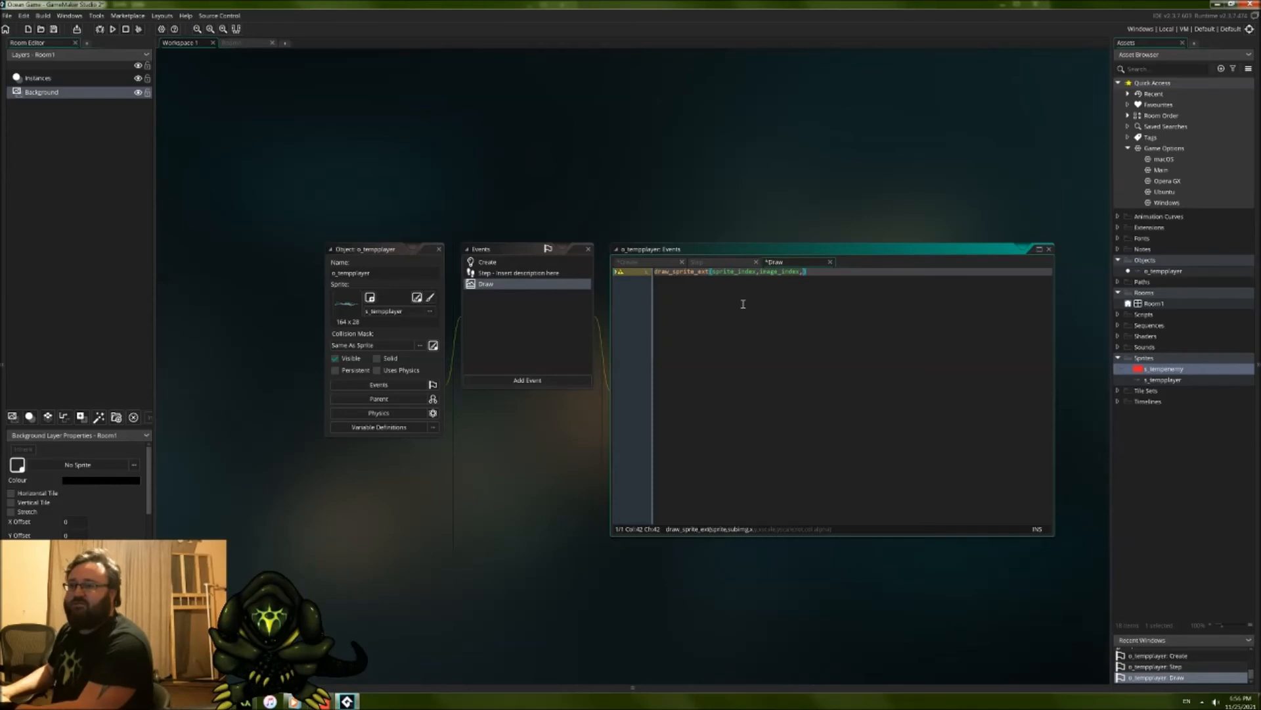
text(x,y,)
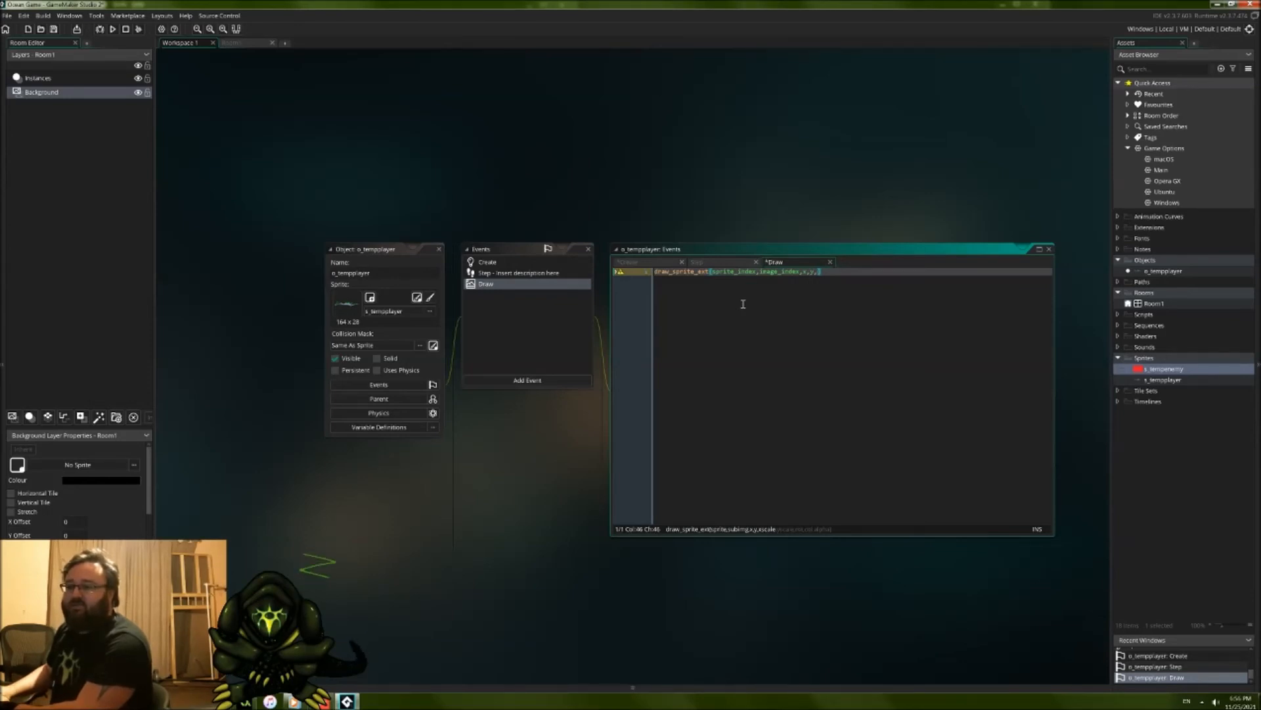
text(image_x)
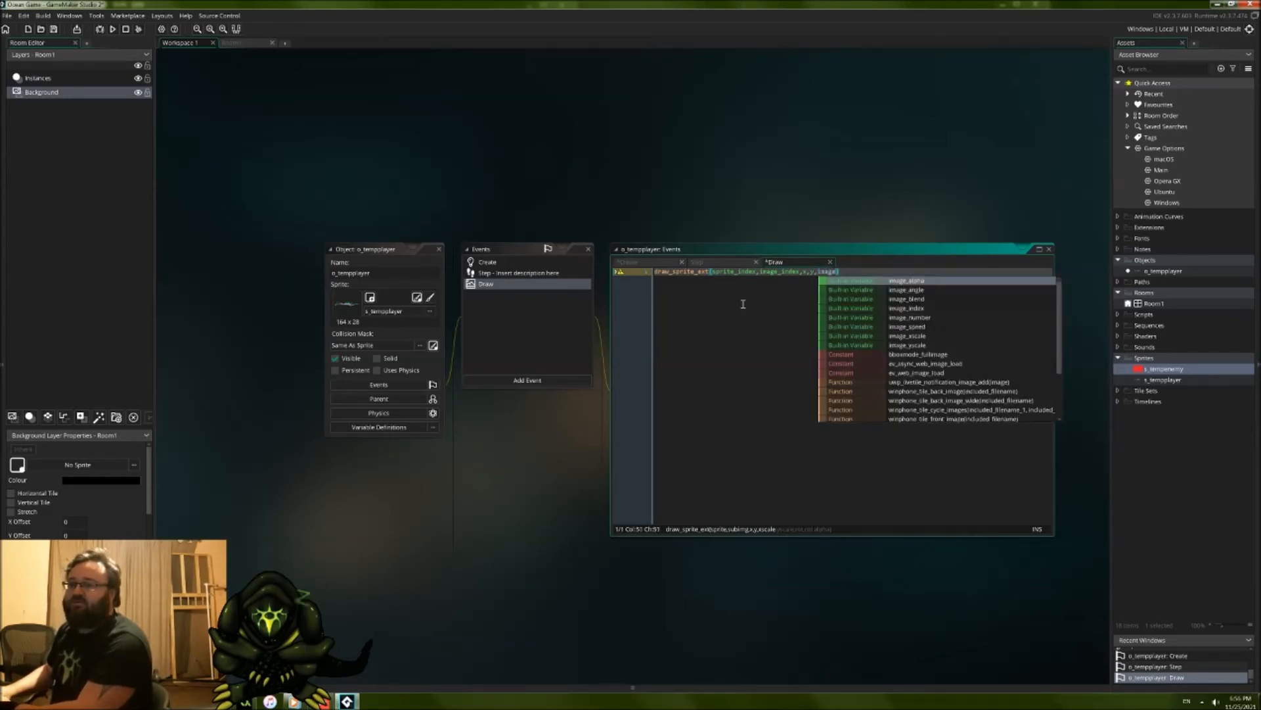
text(scale)
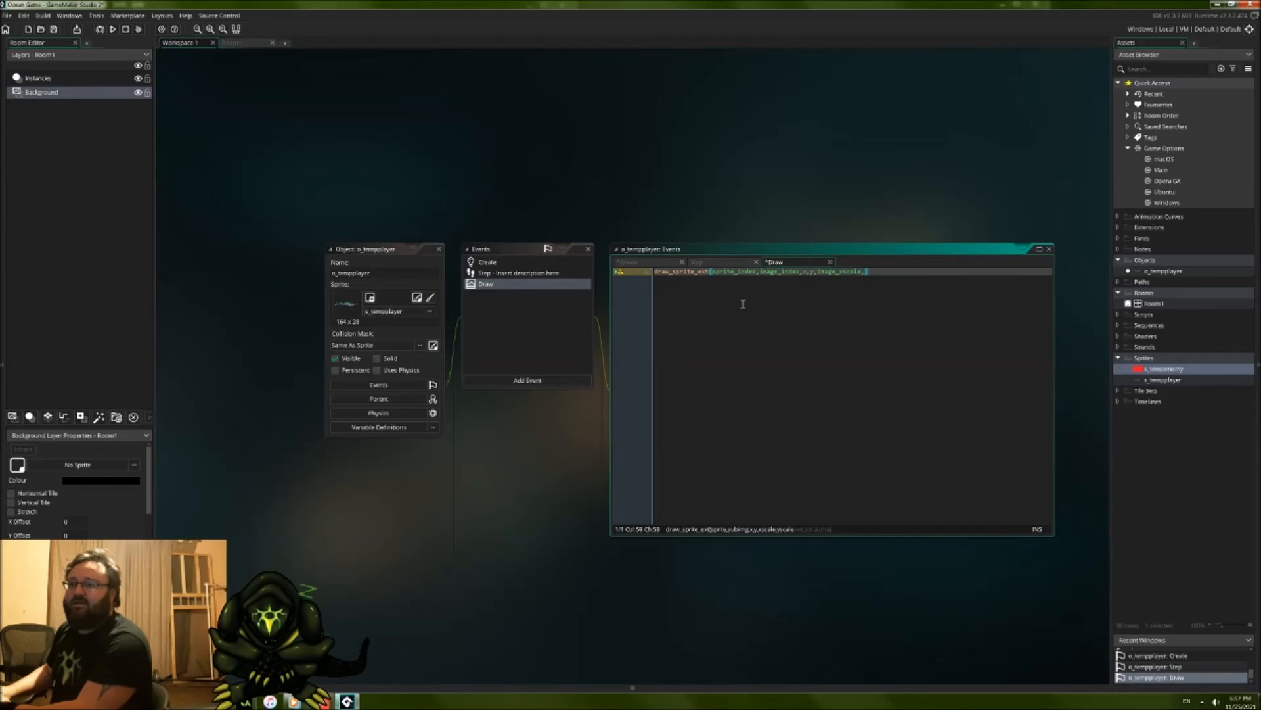
Step: Add image_xscale and image_yscale as the scale arguments of the draw_sprite_ext call
text(,image_yscal)
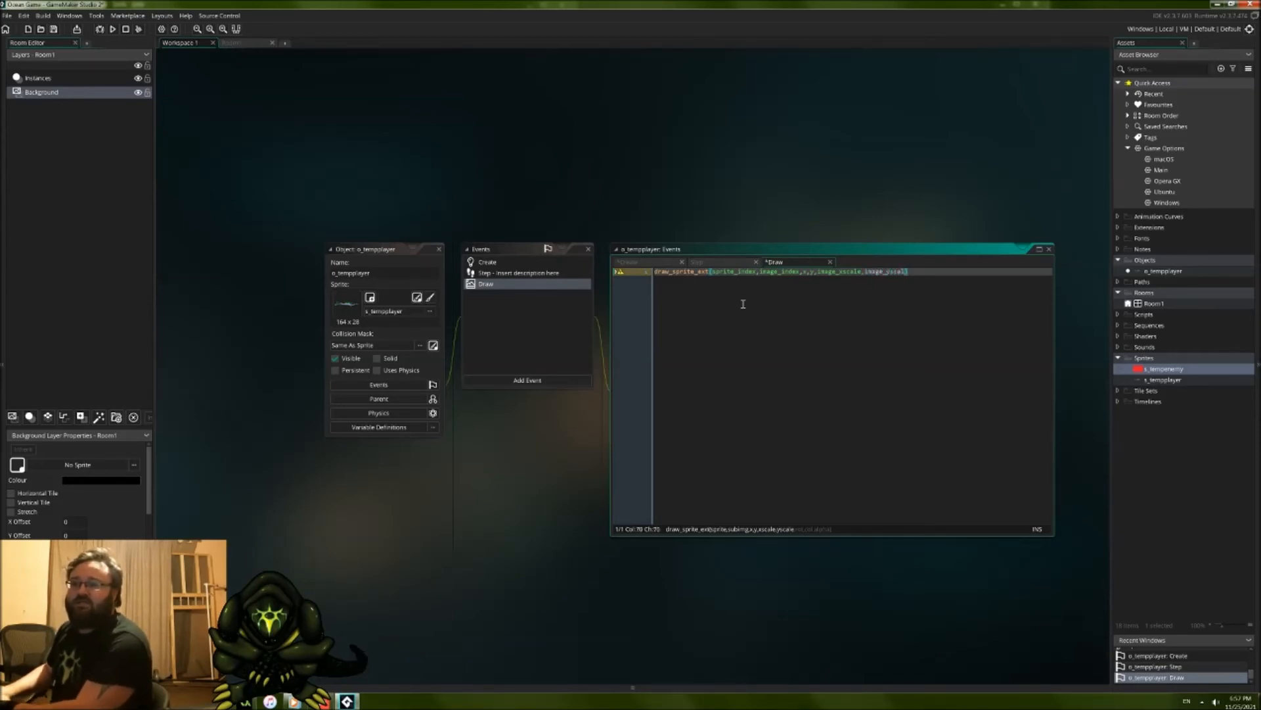
text(e,)
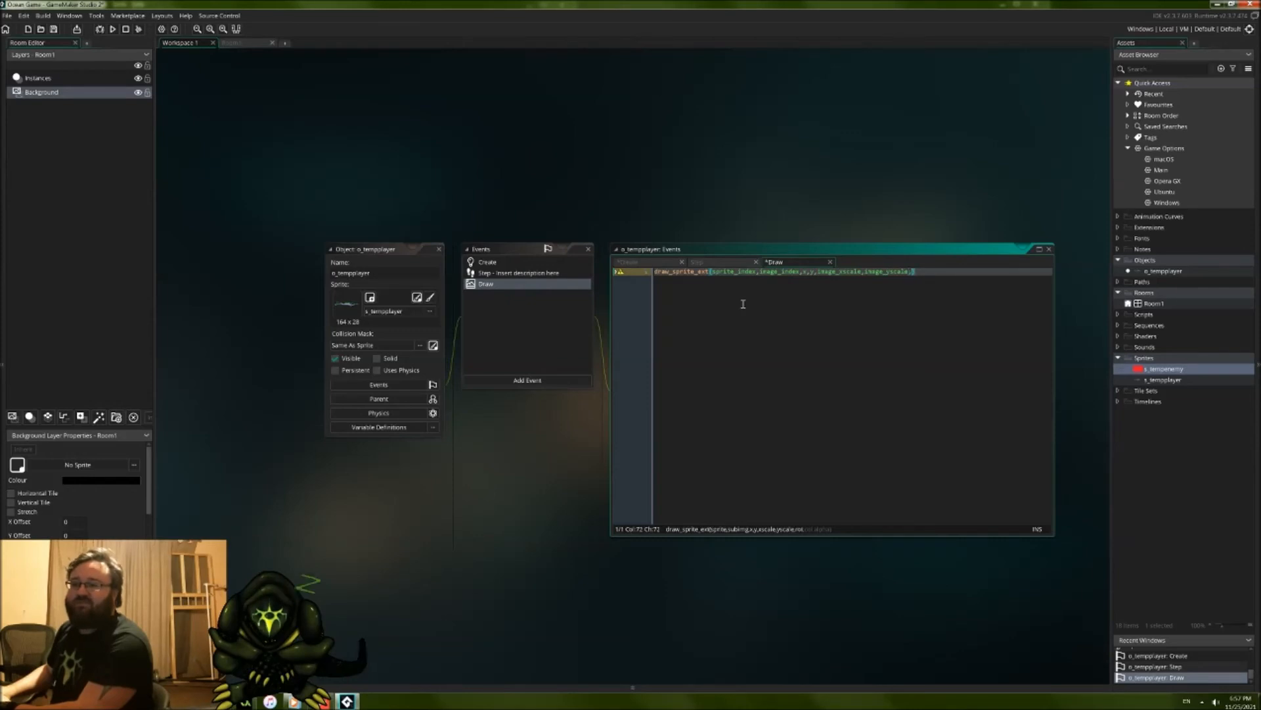
text(image_)
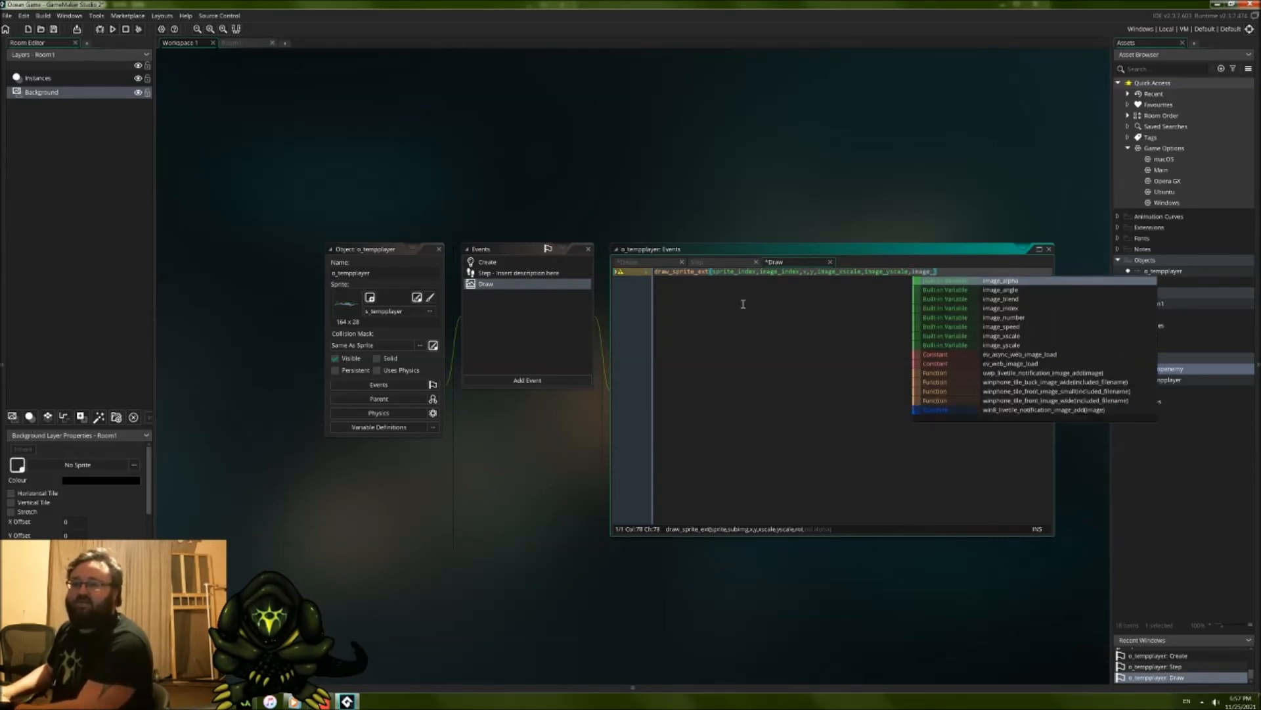
text(angle,)
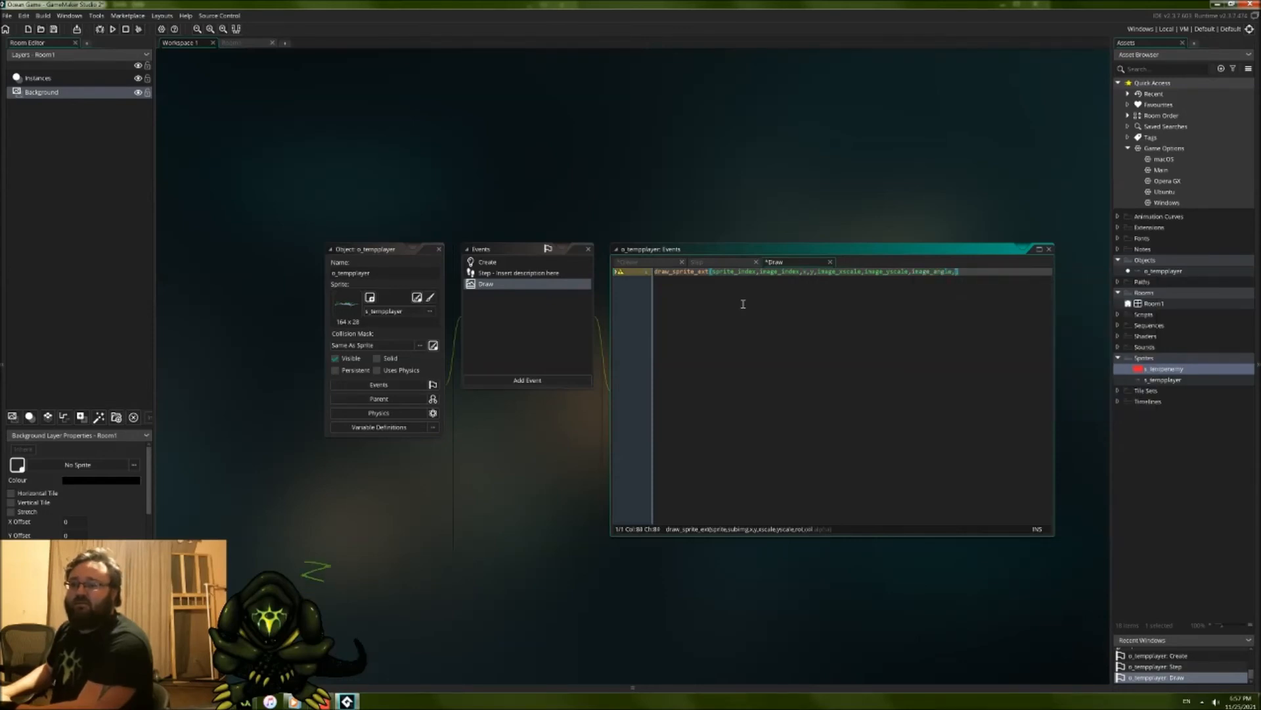
text(c_w)
Step: Add image_angle and image_blend as the rotation and colour arguments of the draw_sprite_ext call
key(BackSpace)
key(BackSpace)
key(BackSpace)
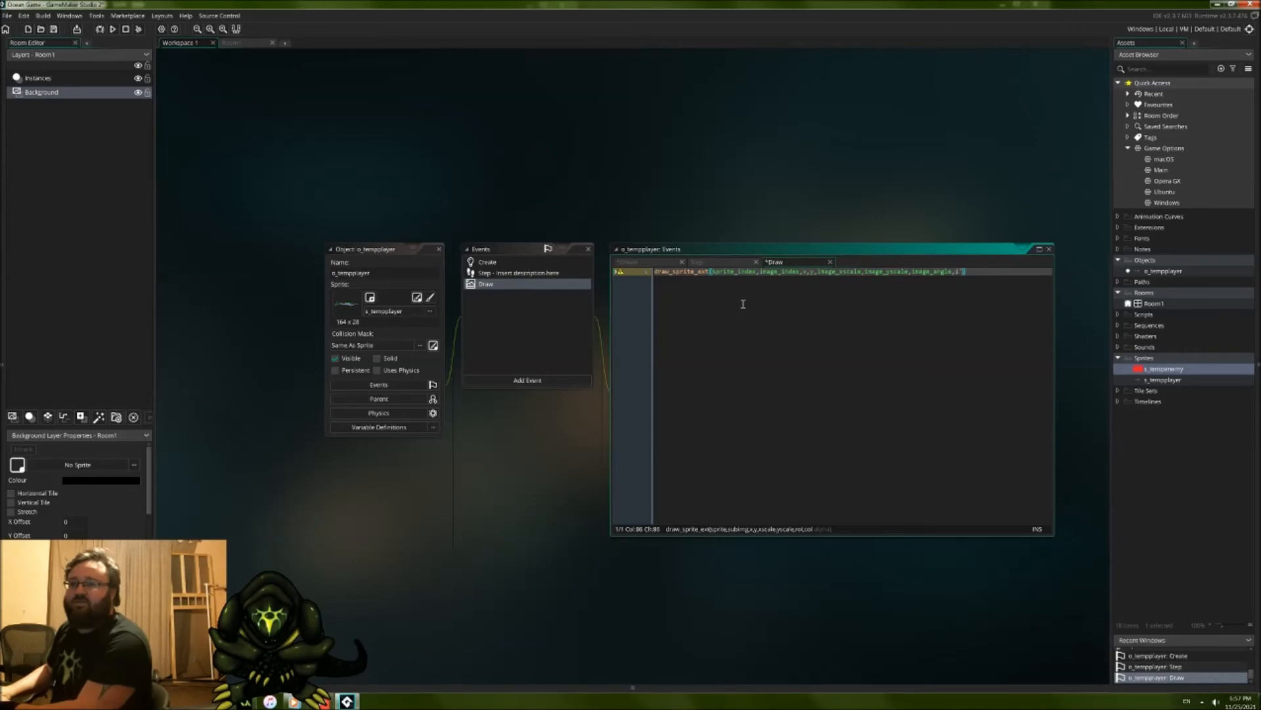
text(image_)
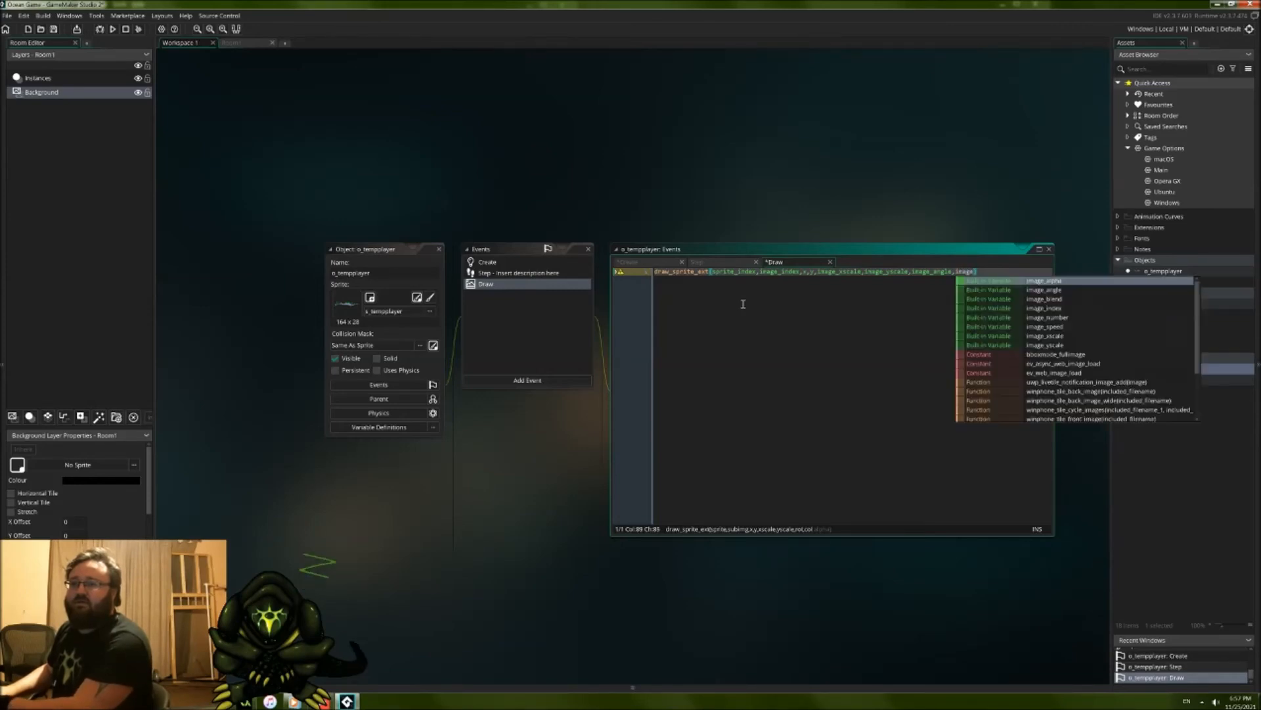
text(blend,)
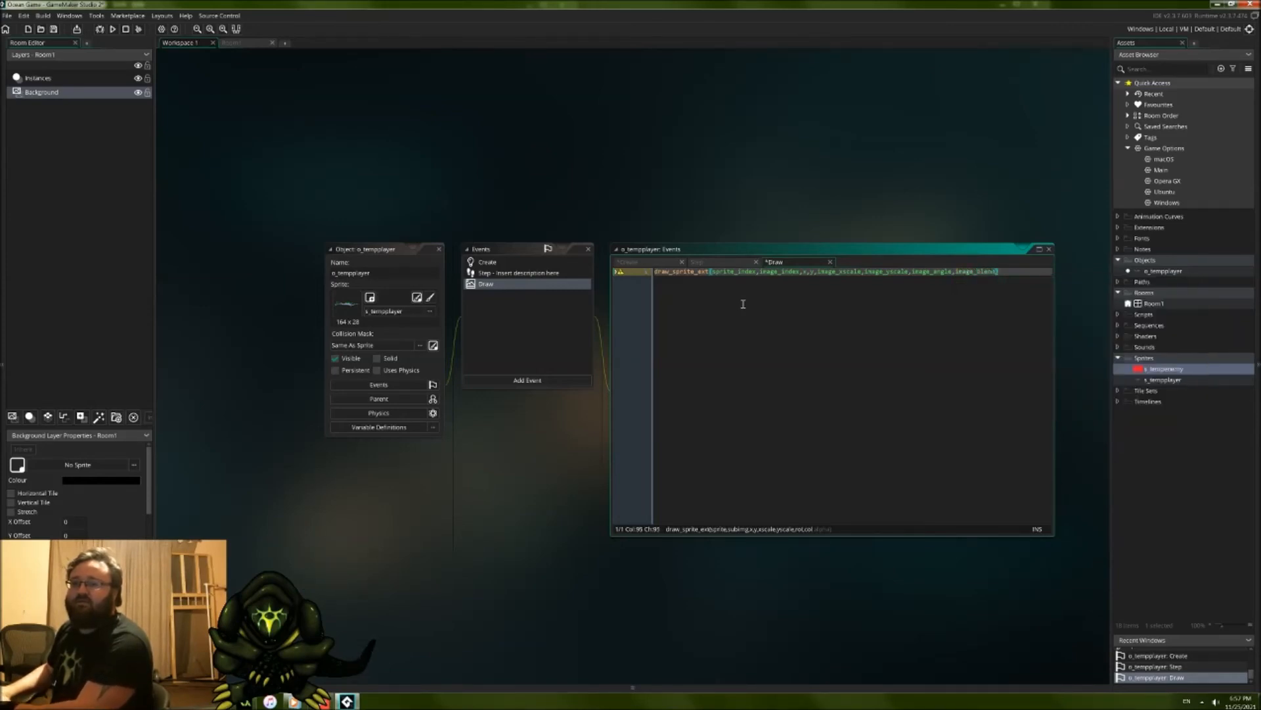
text(image_al)
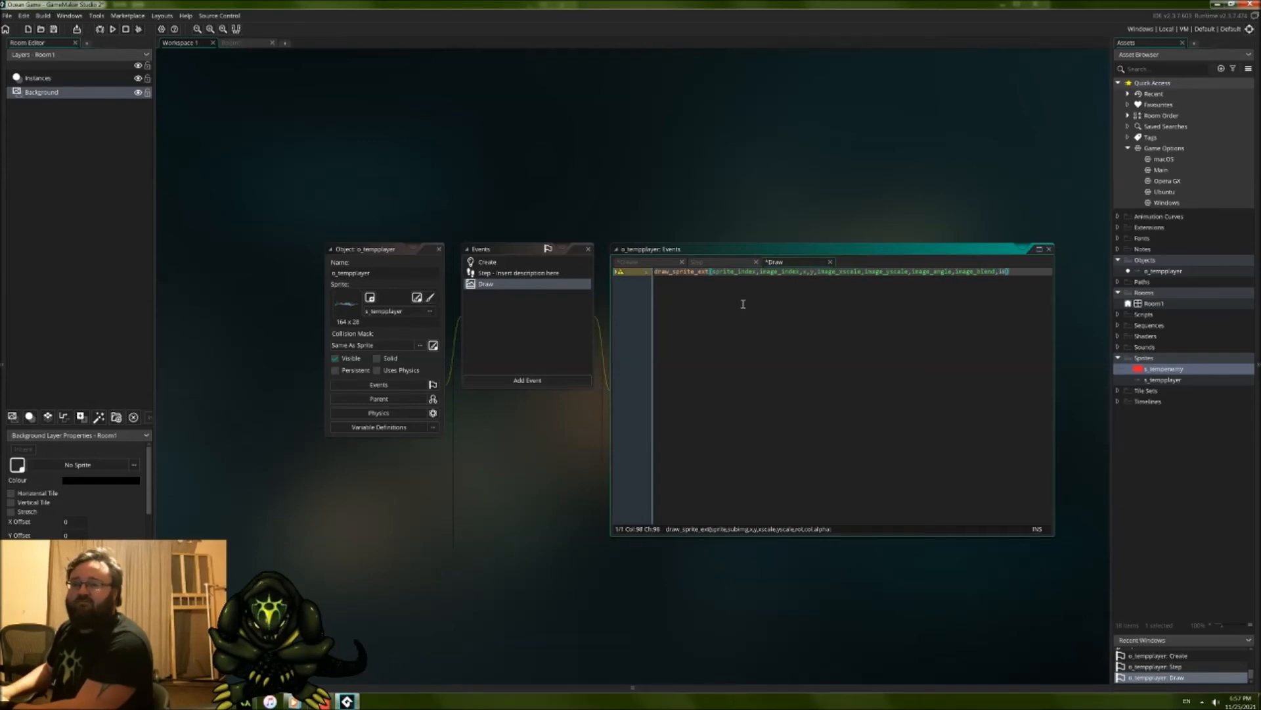
text(pha)
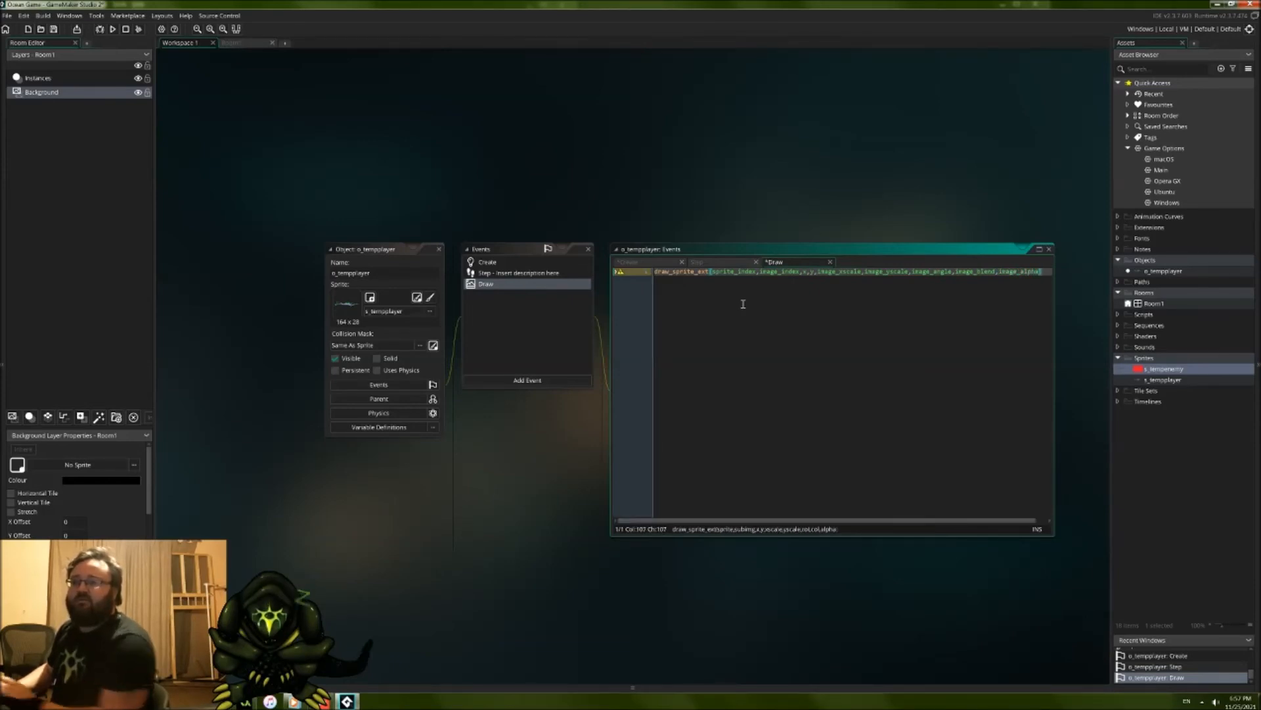
text())
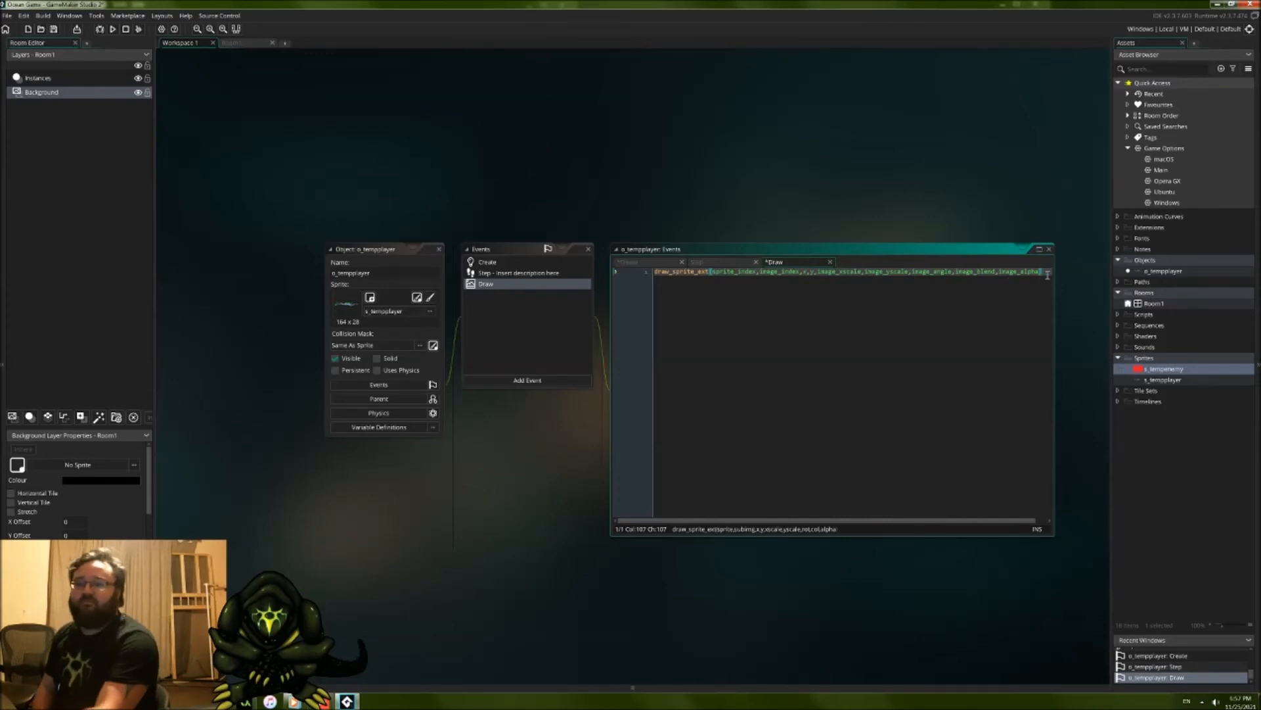
text(;)
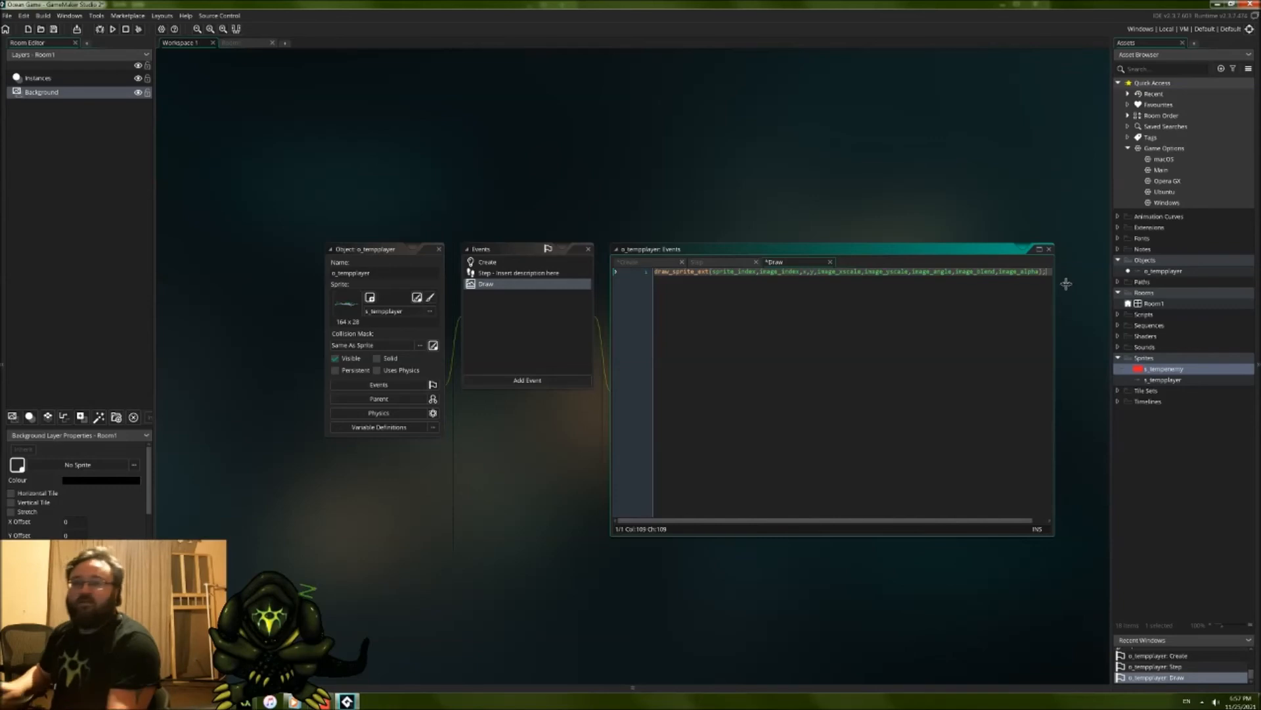
Step: Review the arguments of the draw_sprite_ext call one by one, from sprite_index through image_alpha and back to image_angle
click(677, 271)
drag(721, 272, 738, 273)
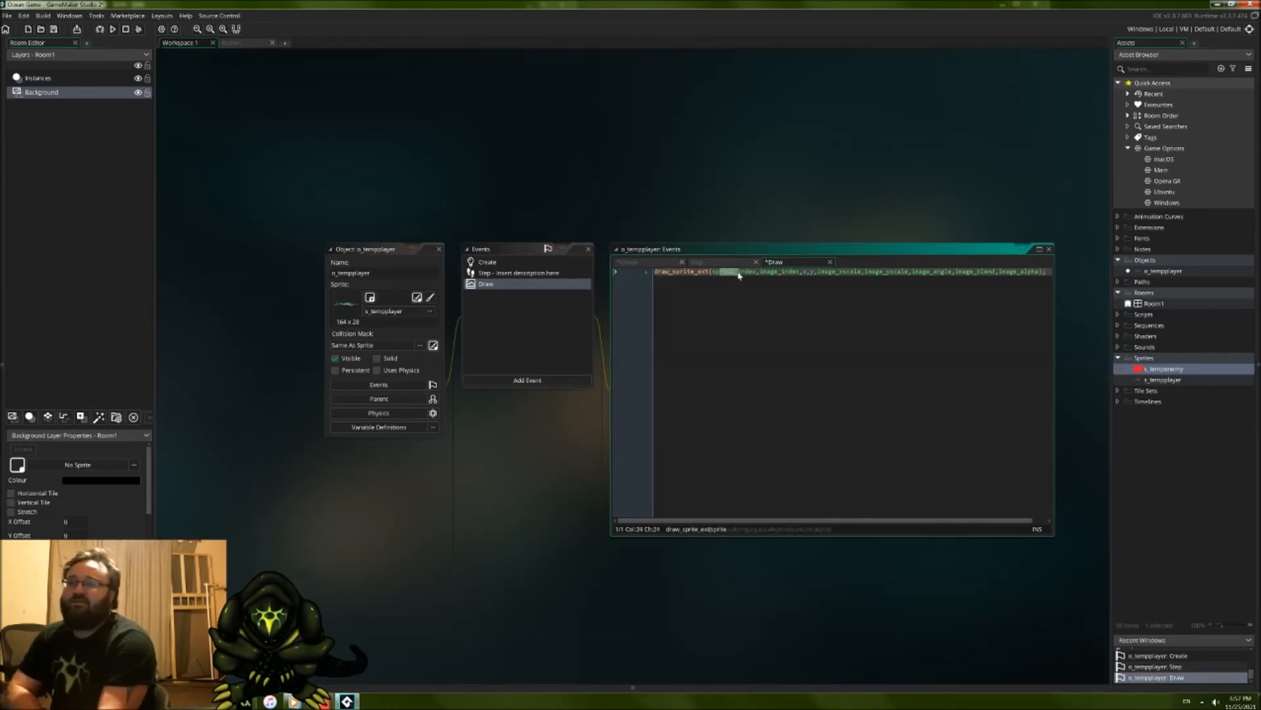
click(770, 273)
drag(815, 272, 846, 273)
click(932, 270)
click(981, 270)
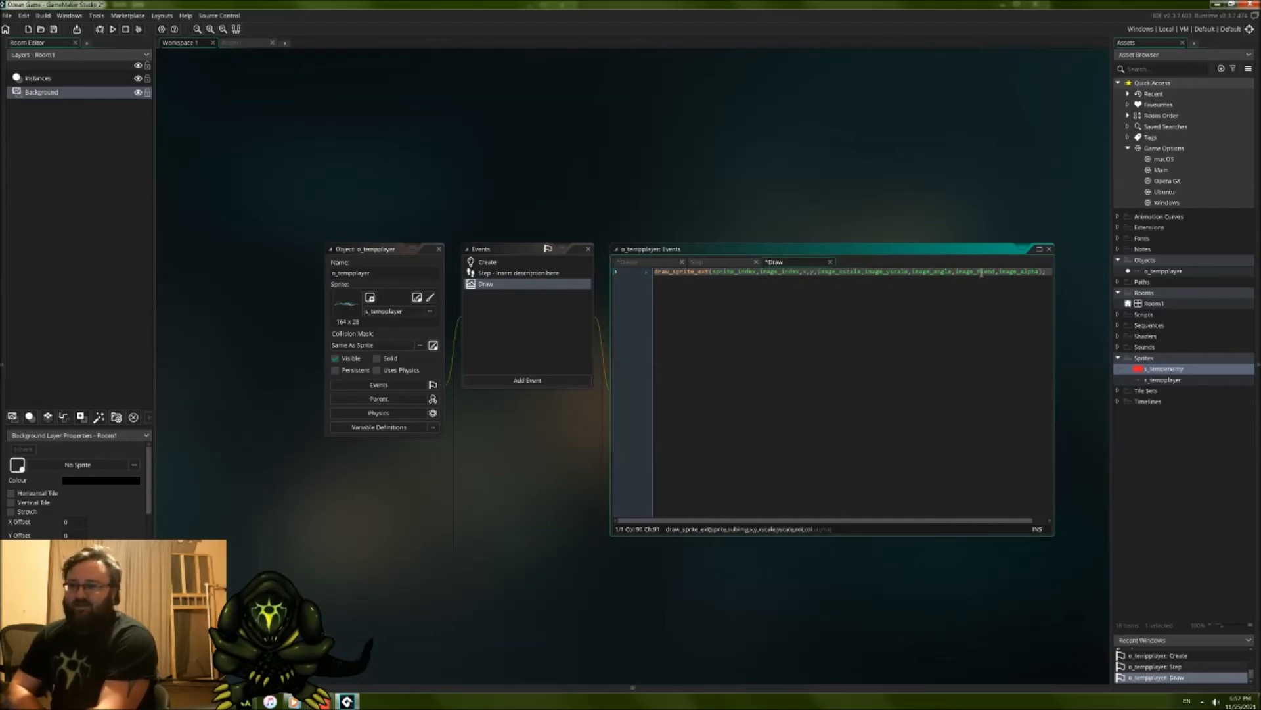
click(1015, 271)
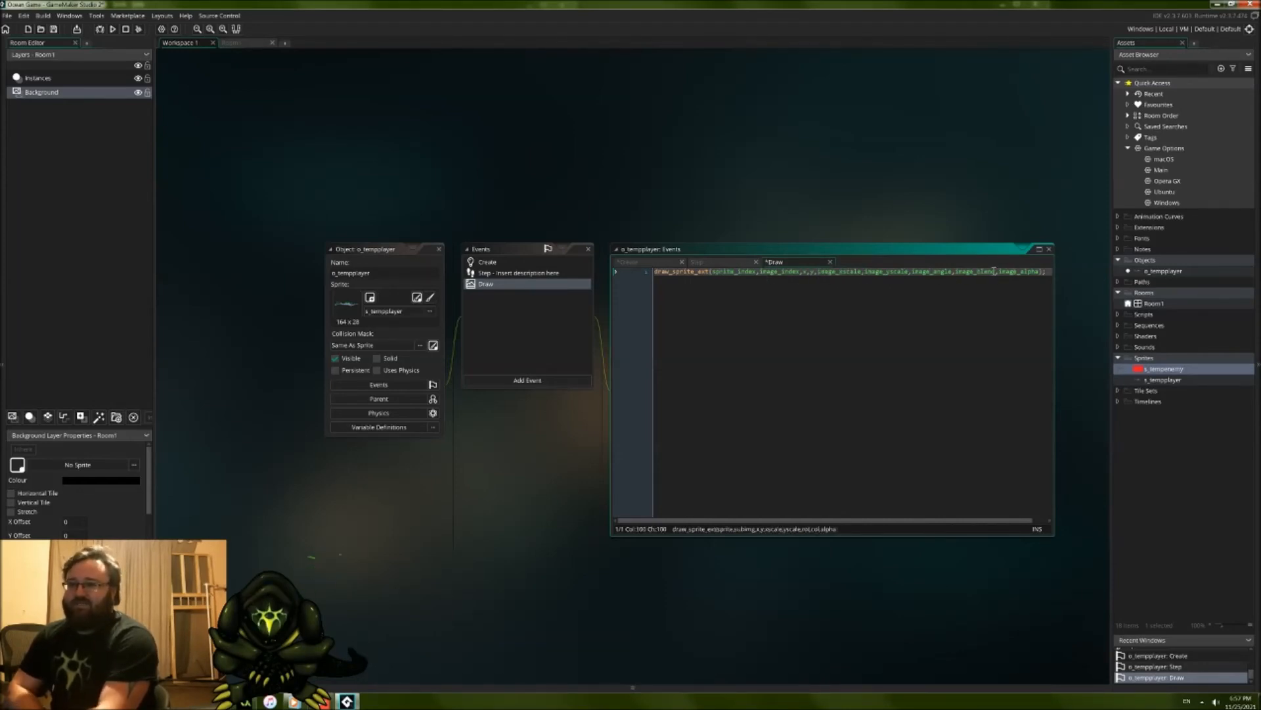
click(953, 271)
drag(929, 273, 913, 272)
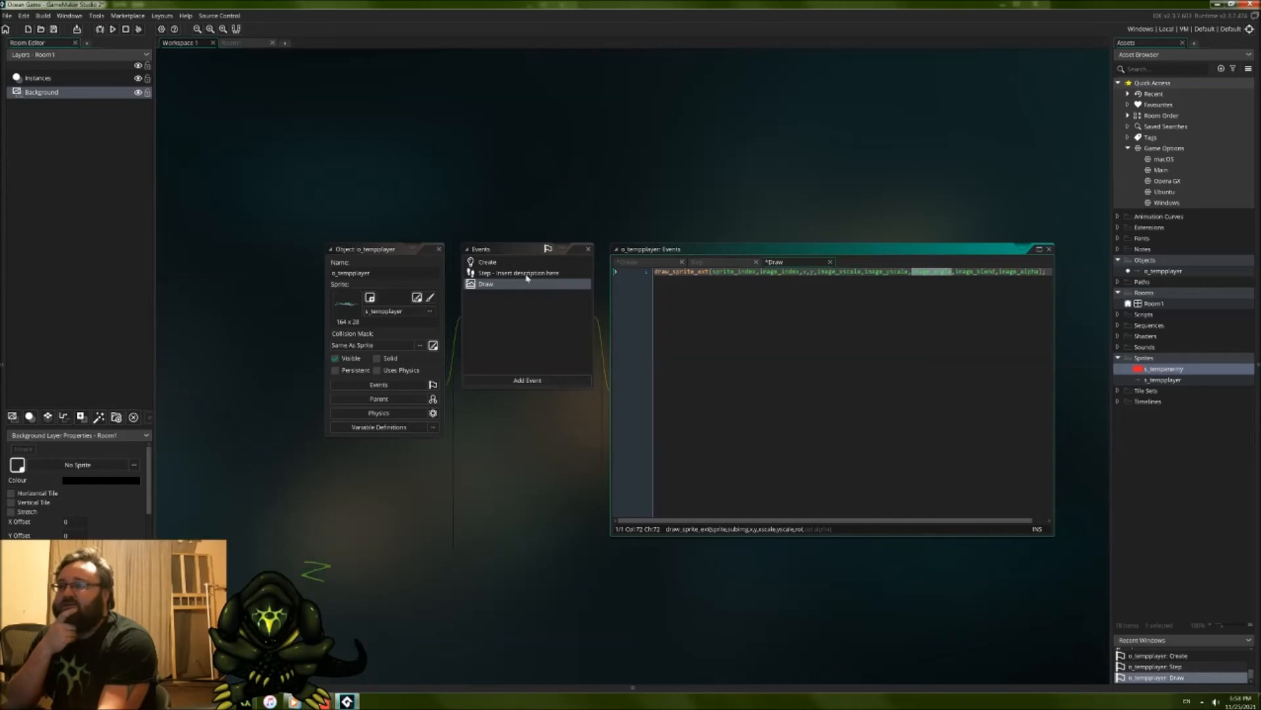
click(1050, 272)
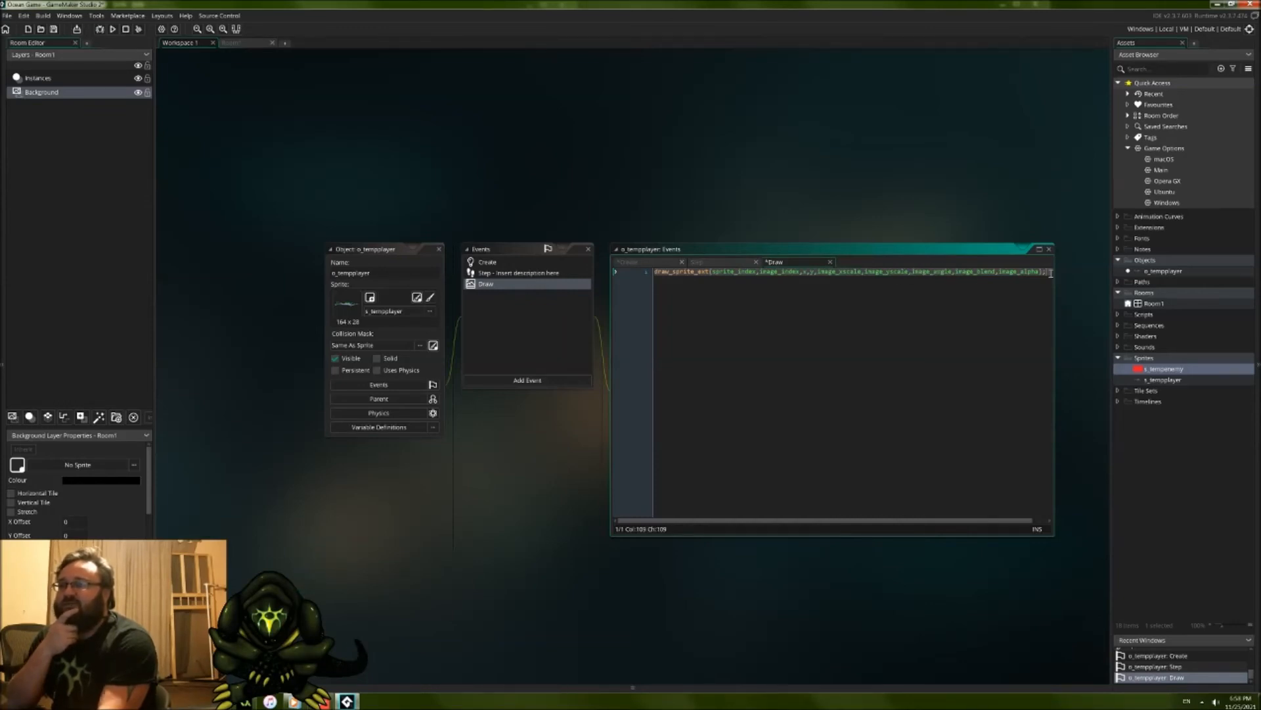
key(Return)
text(draw_self)
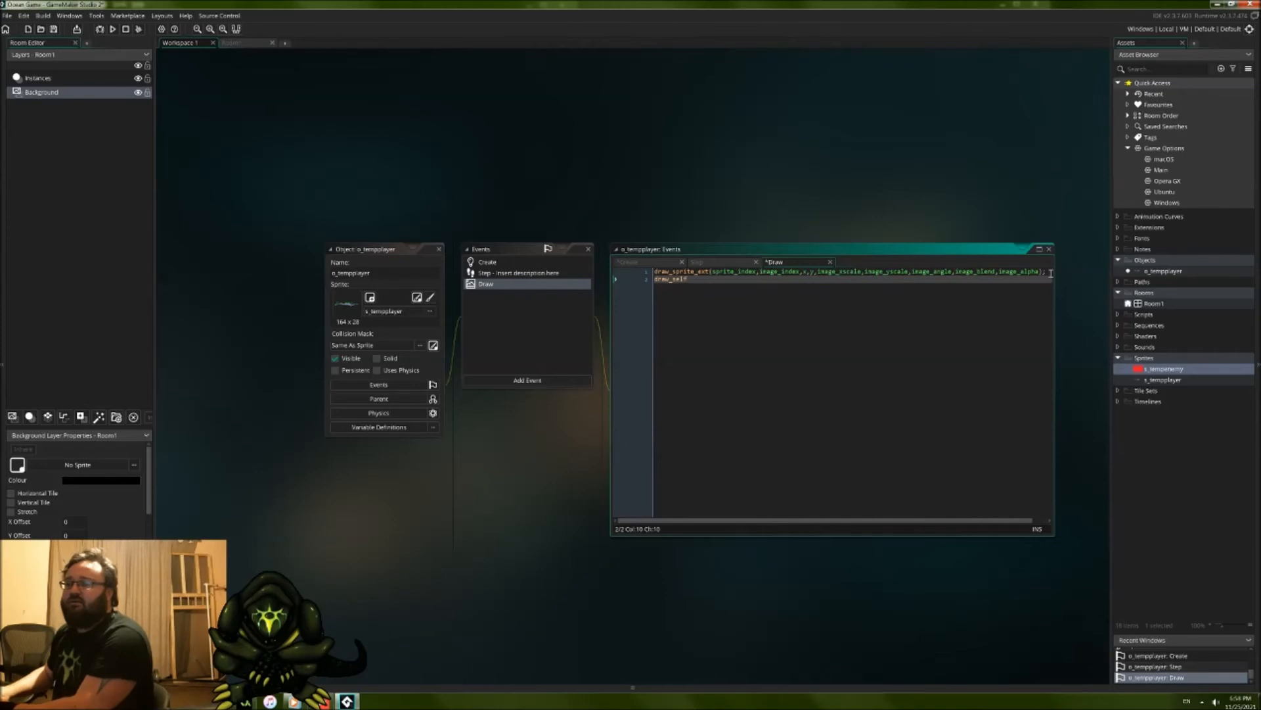
key(BackSpace)
key(BackSpace)
key(BackSpace)
key(BackSpace)
key(BackSpace)
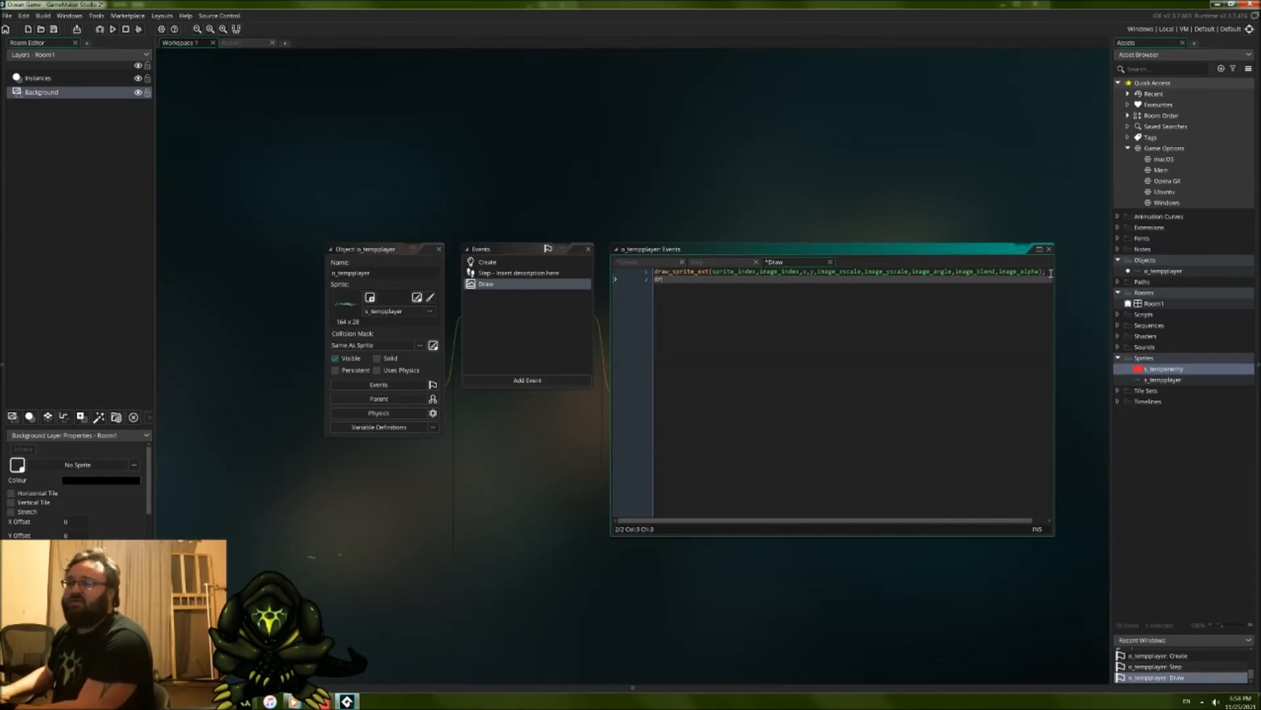
key(BackSpace)
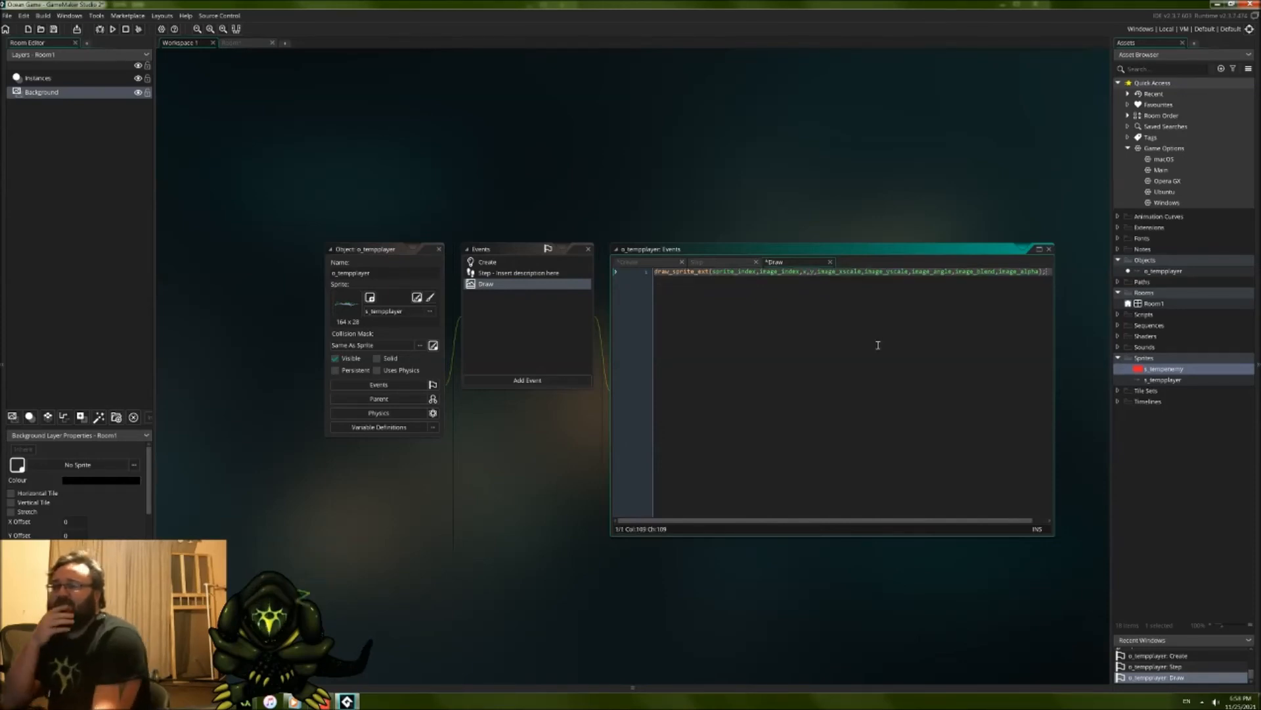
Step: Remove all the default comments from o_tempplayer's Step event
click(549, 275)
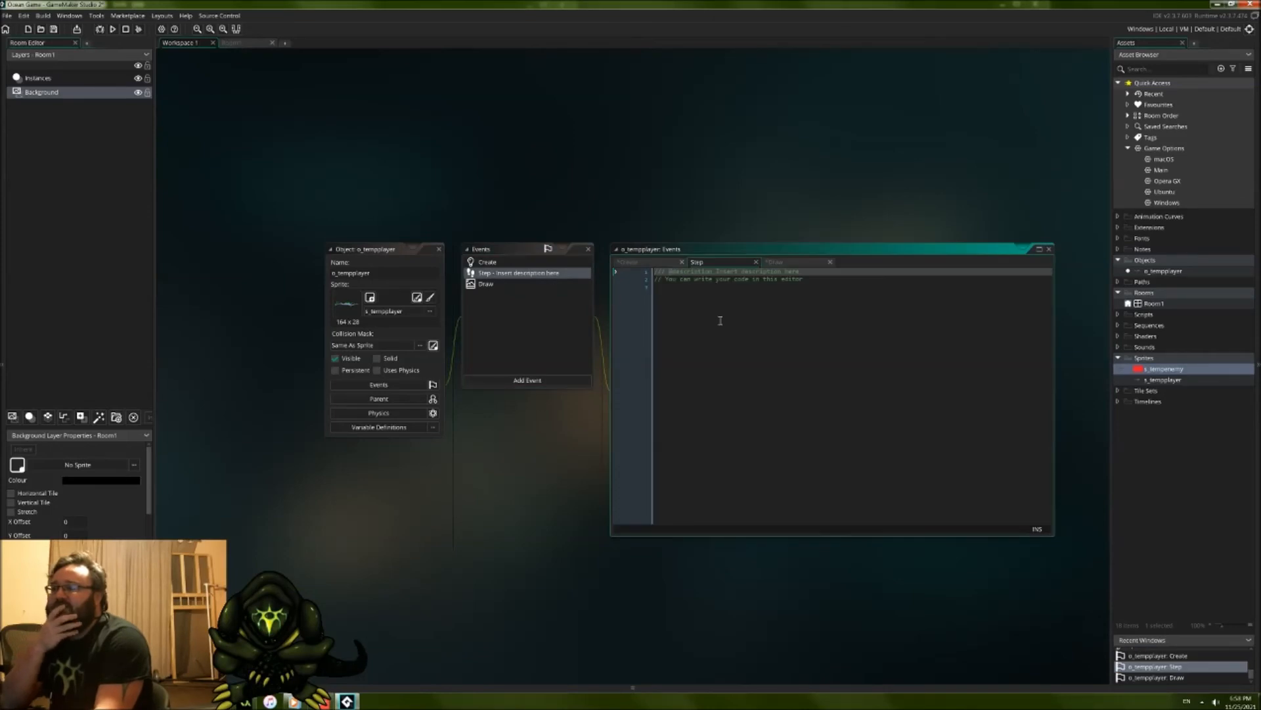
drag(721, 320, 593, 203)
key(BackSpace)
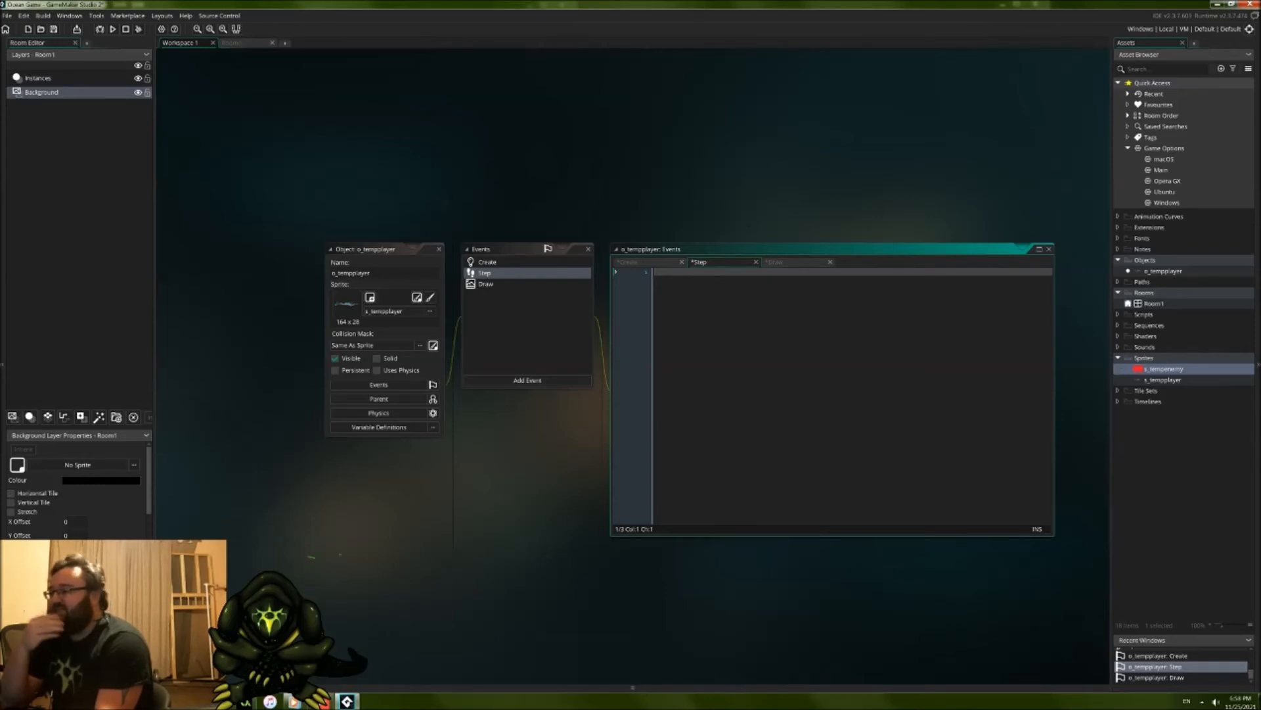
Step: Switch to the "Useful coding tools" notes in Notepad and move them aside to uncover the Coding Notes folder
click(322, 702)
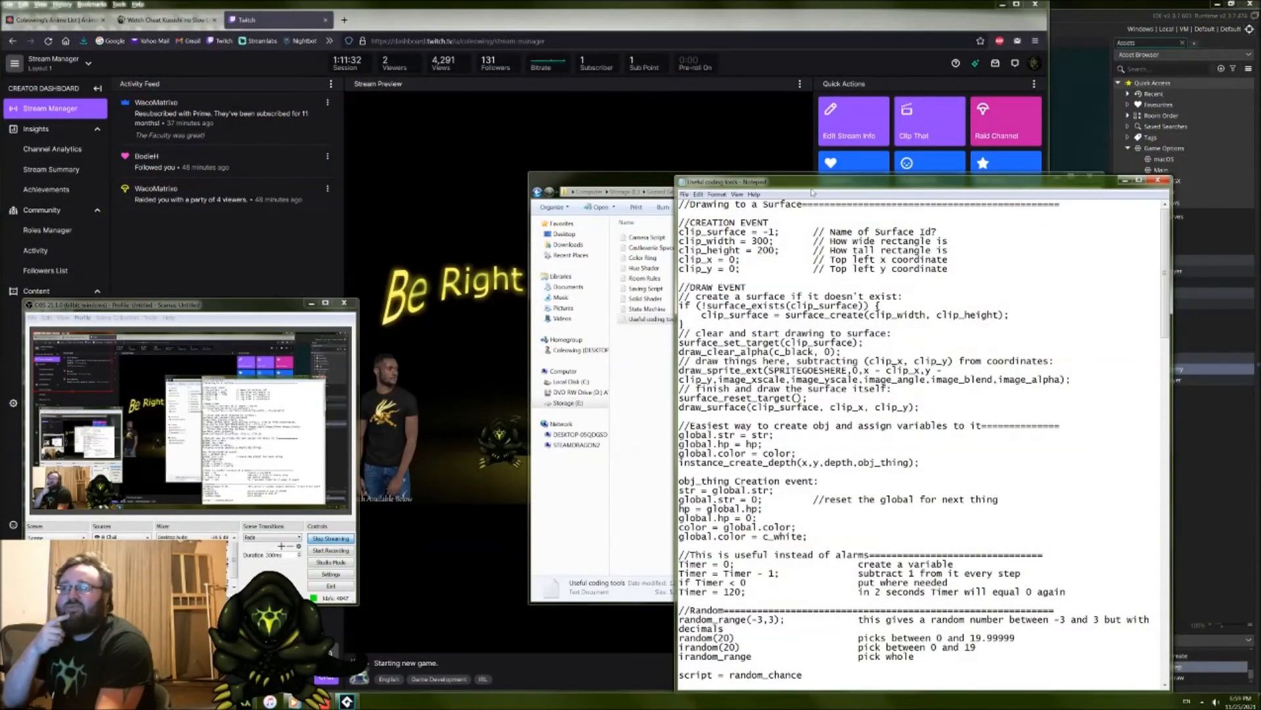
drag(812, 187, 721, 121)
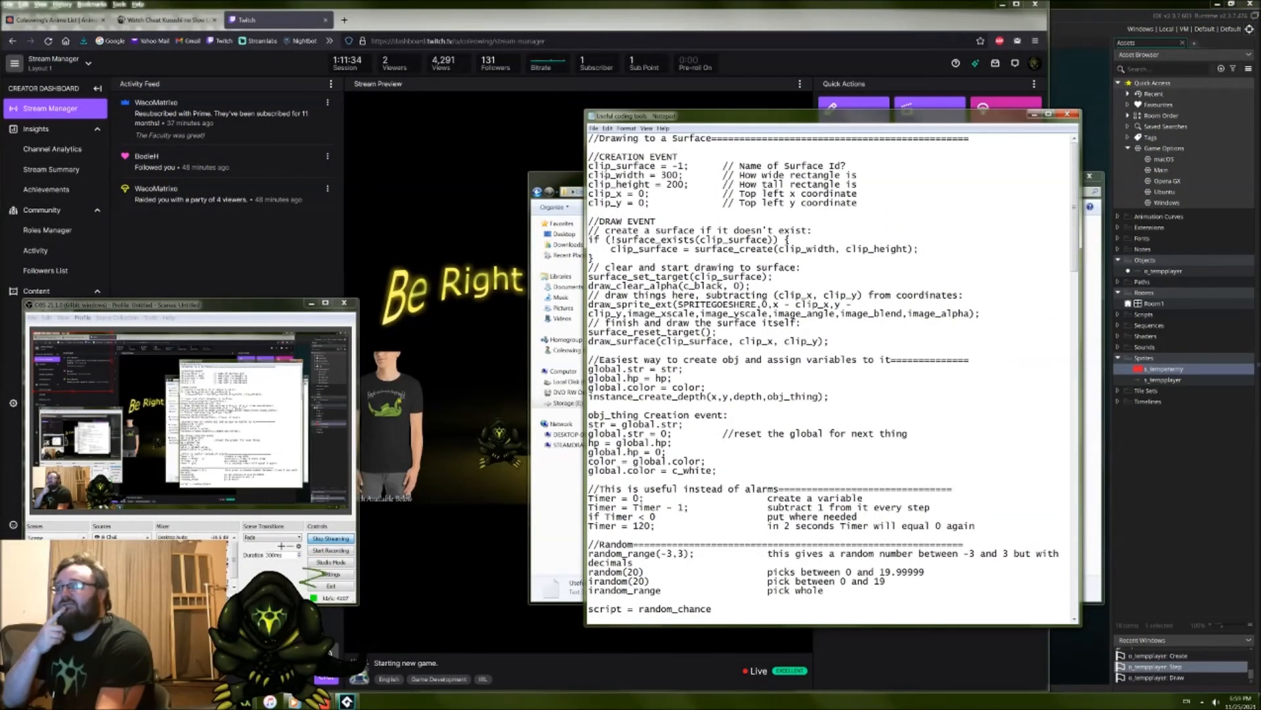
drag(654, 122, 907, 176)
drag(708, 174, 615, 173)
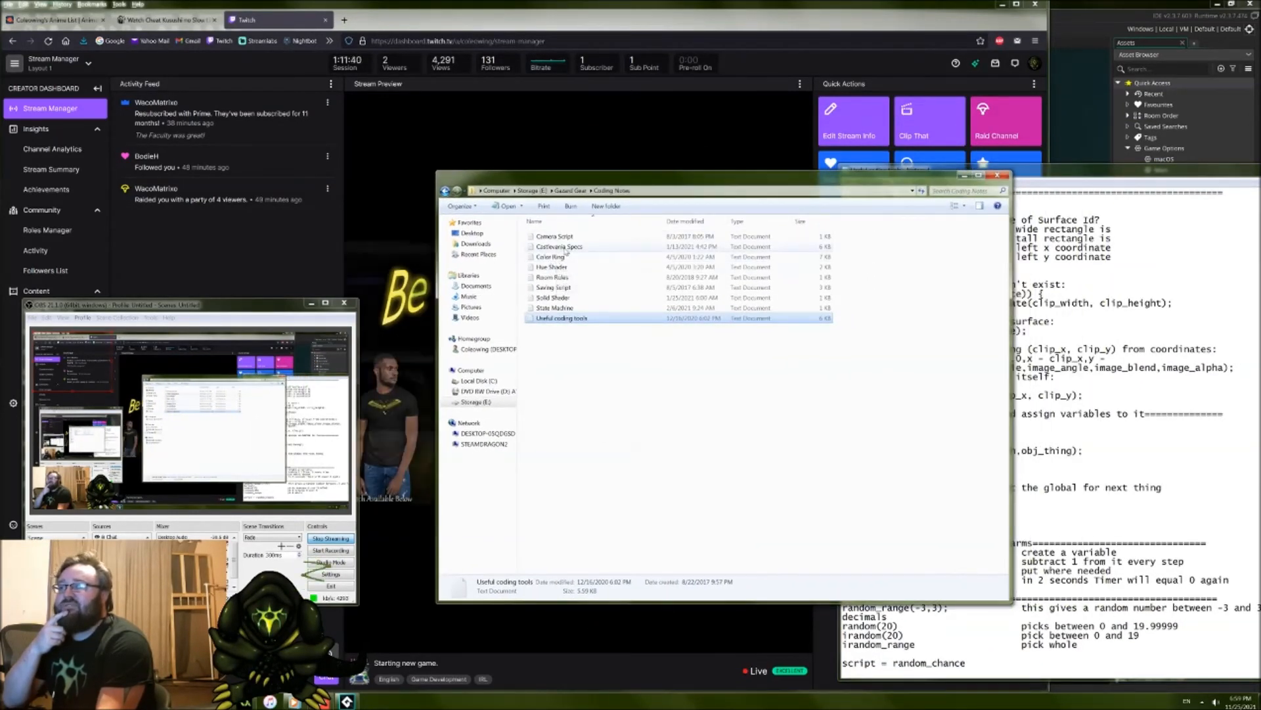
Step: Look through the text files in the Coding Notes folder and return to the "Useful coding tools" notes in front of it
click(557, 267)
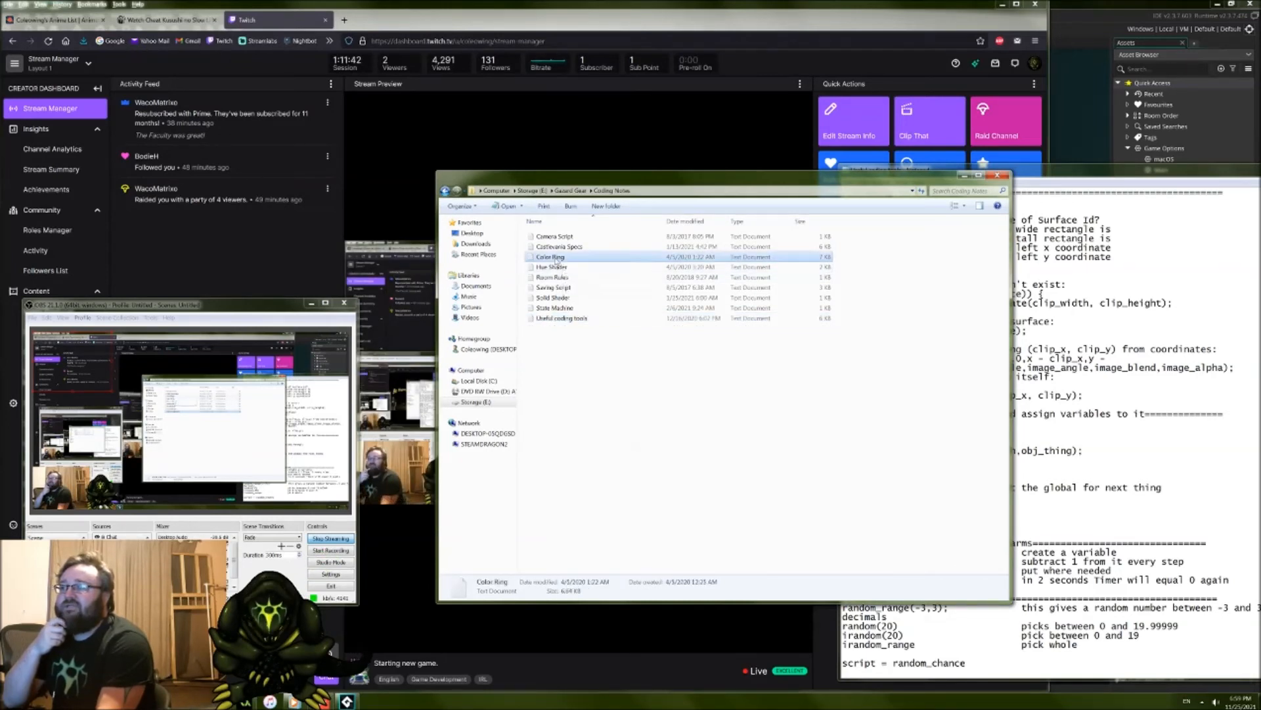
click(563, 278)
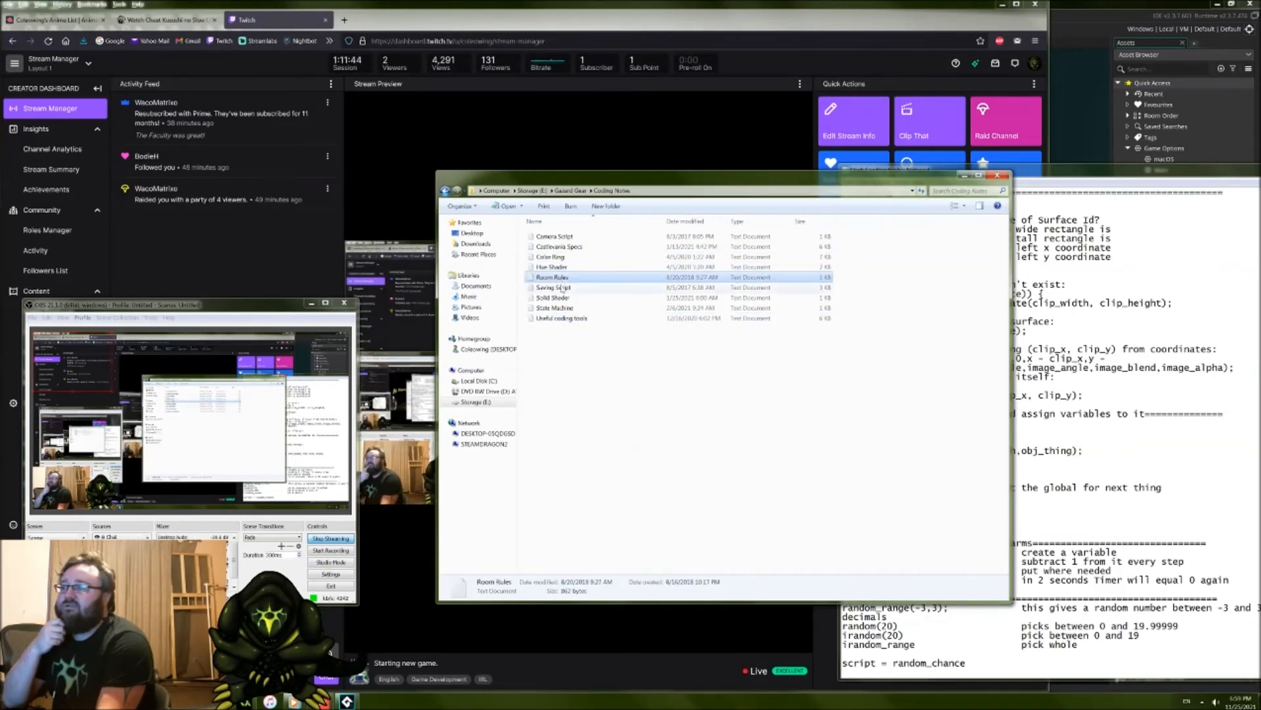
click(556, 289)
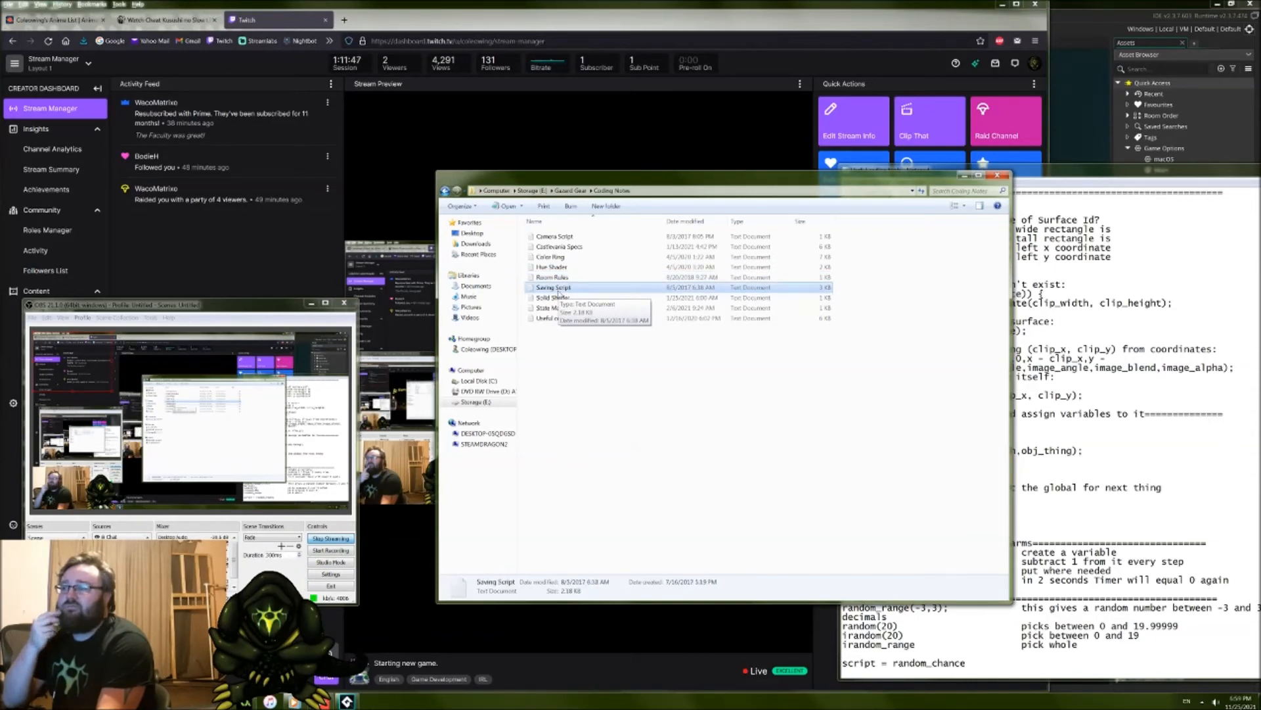
click(567, 298)
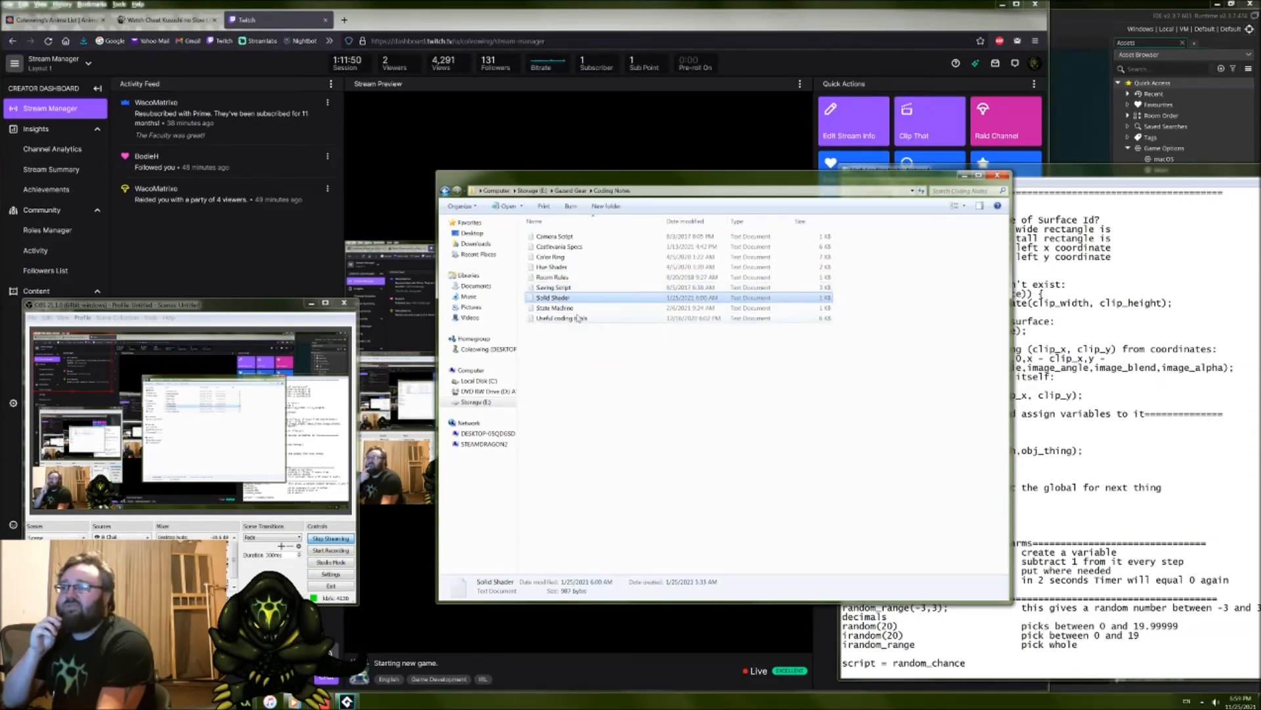
click(556, 308)
click(1065, 290)
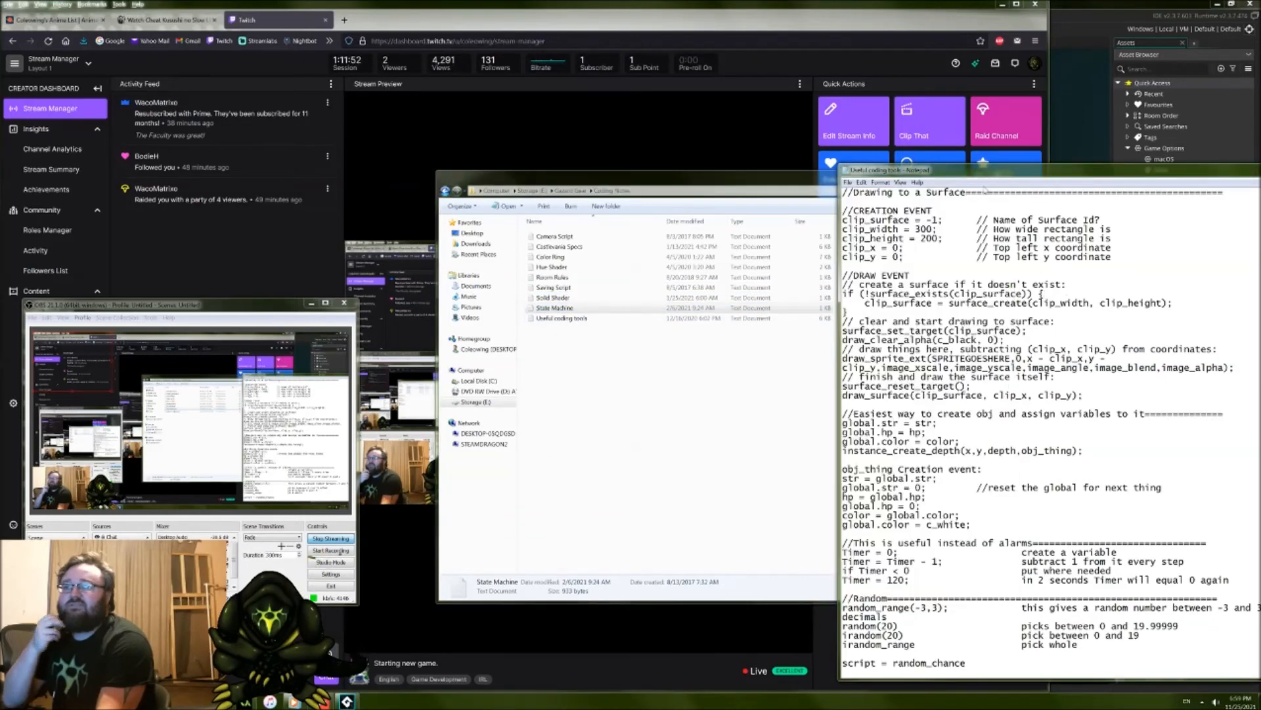
drag(985, 176, 745, 186)
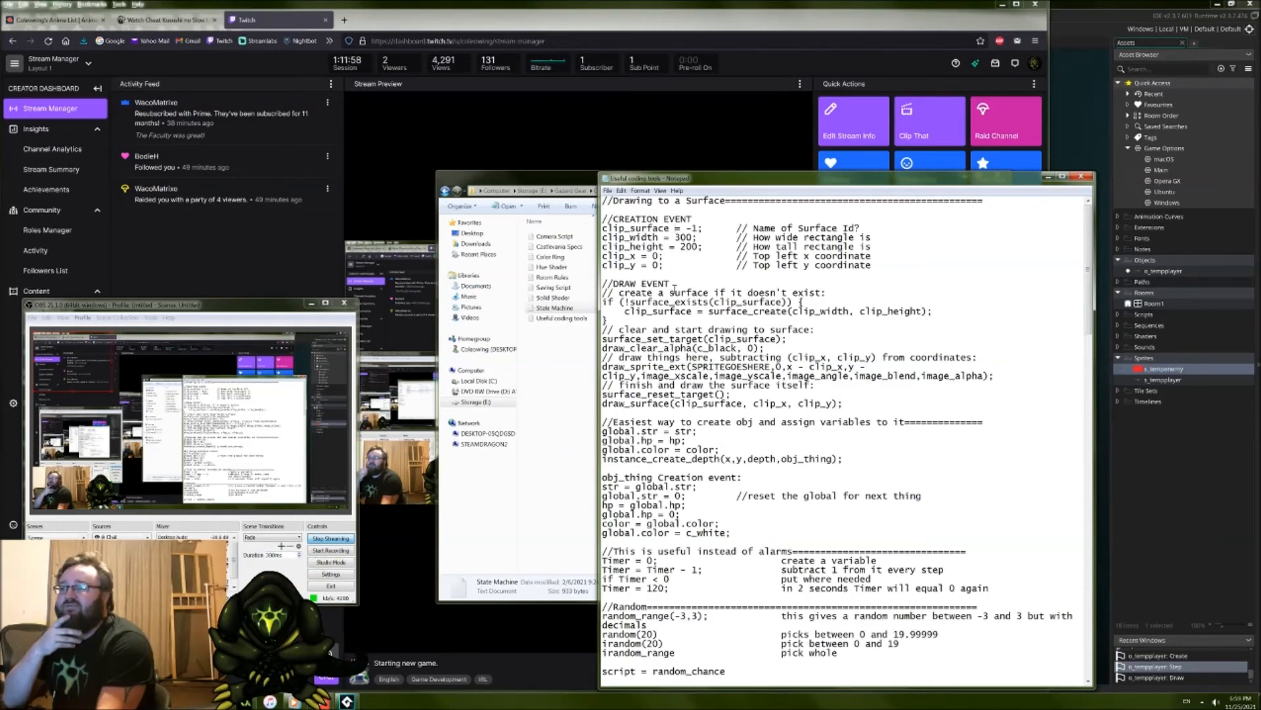
Step: Read through the "Useful coding tools" notes from the Drawing to a Surface section down to the States section
drag(648, 283, 670, 311)
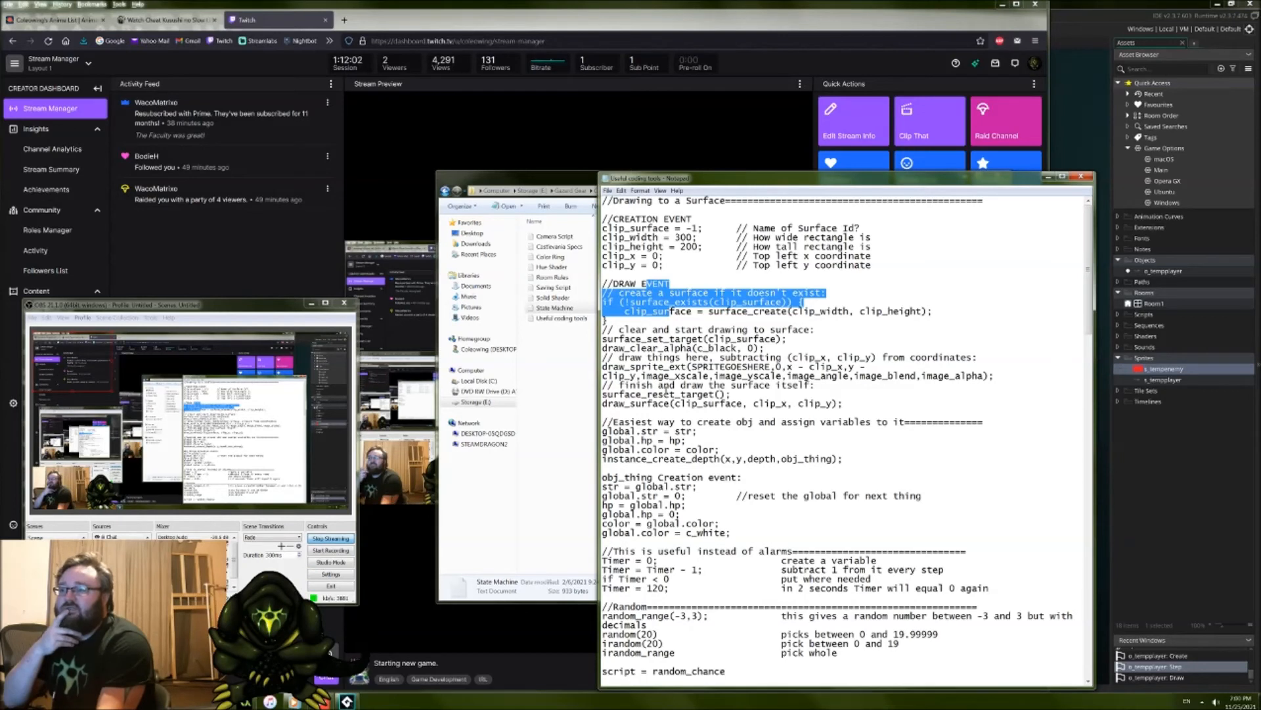
click(665, 432)
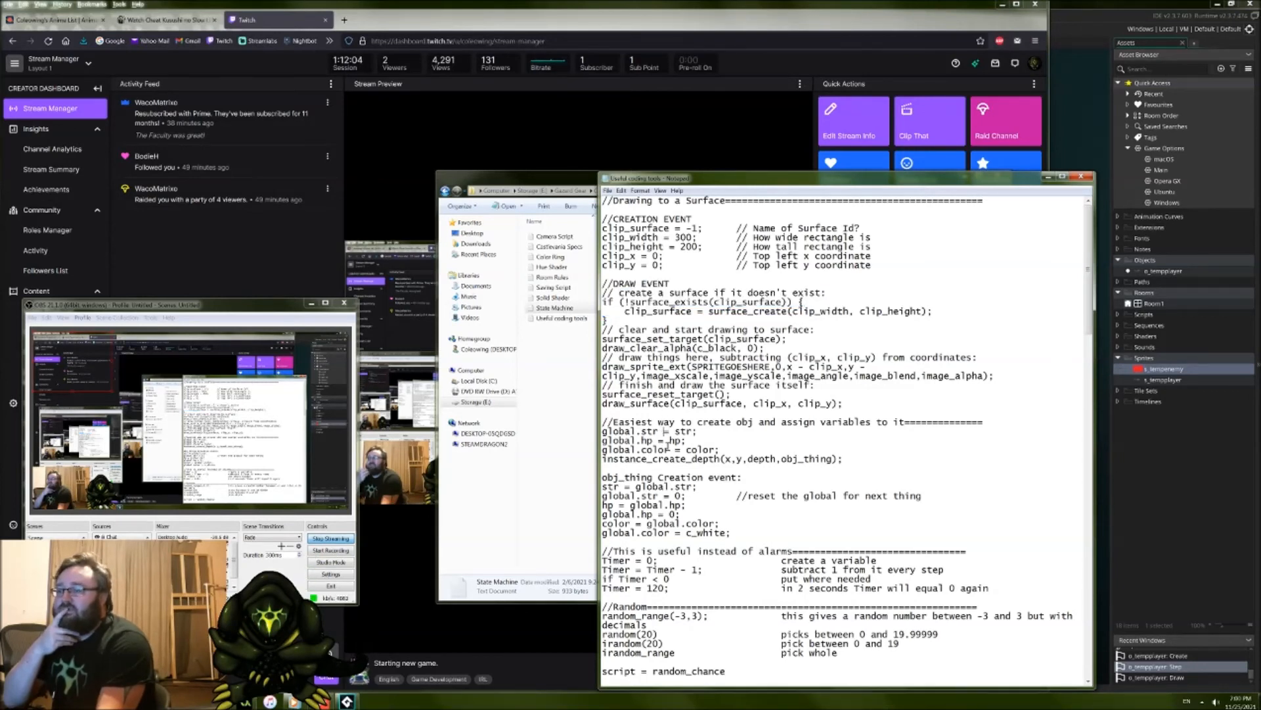
scroll(669, 446, down, 2)
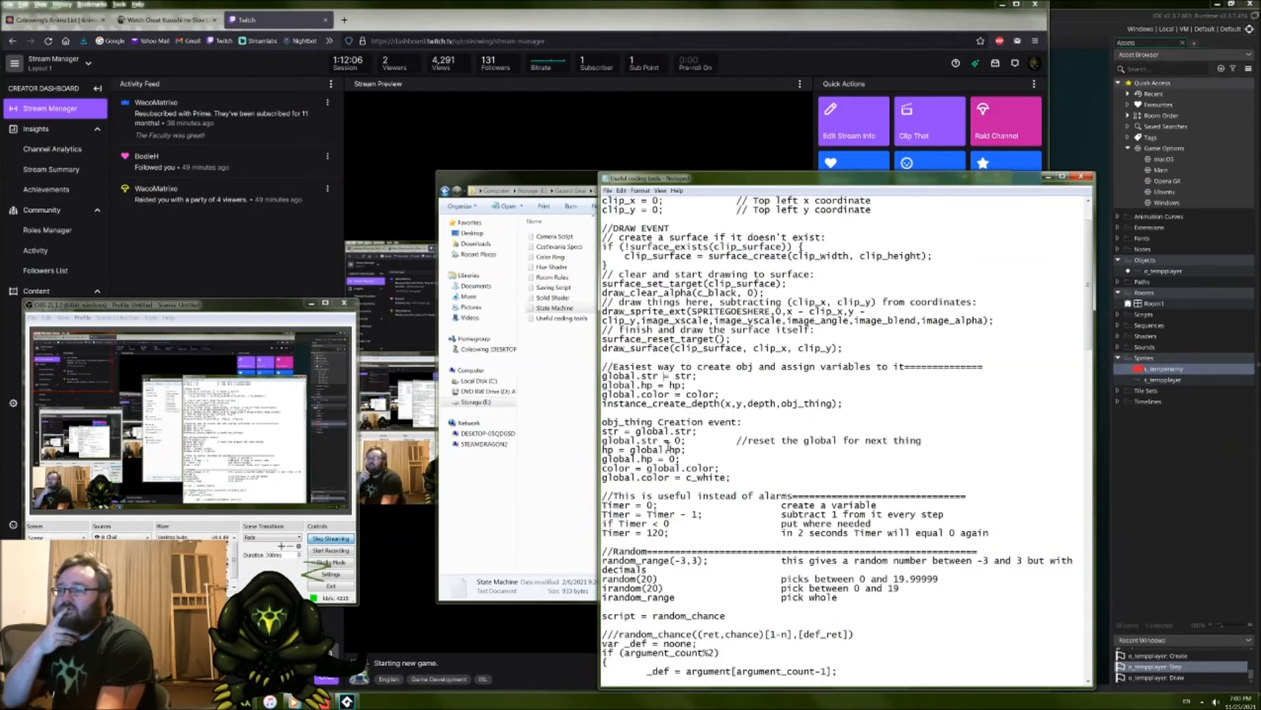
scroll(668, 446, down, 2)
scroll(668, 447, down, 3)
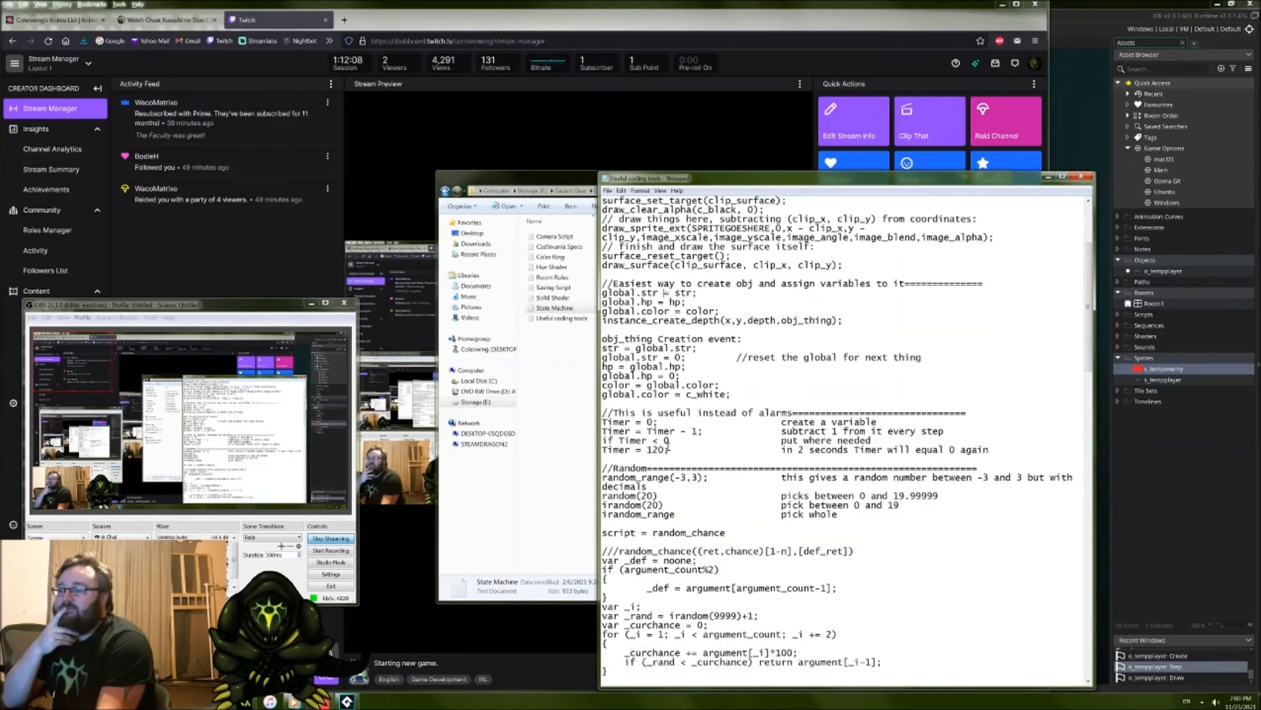
scroll(670, 433, down, 2)
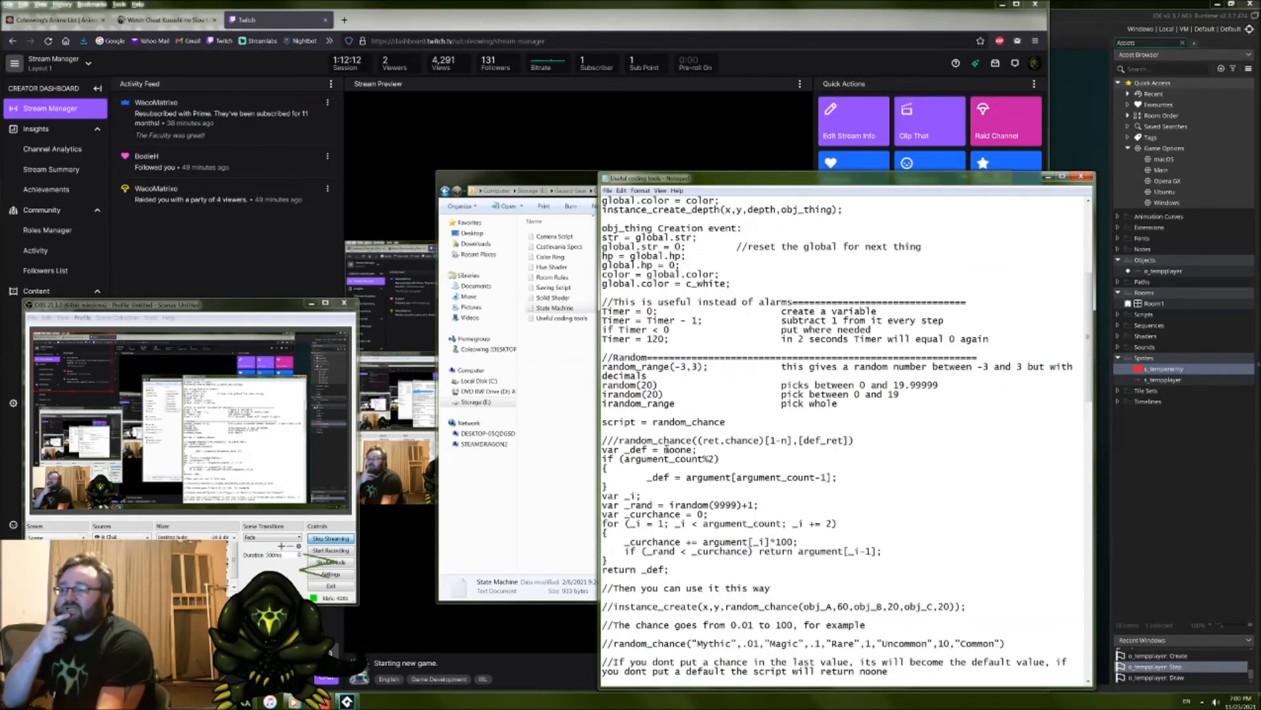
scroll(667, 449, down, 4)
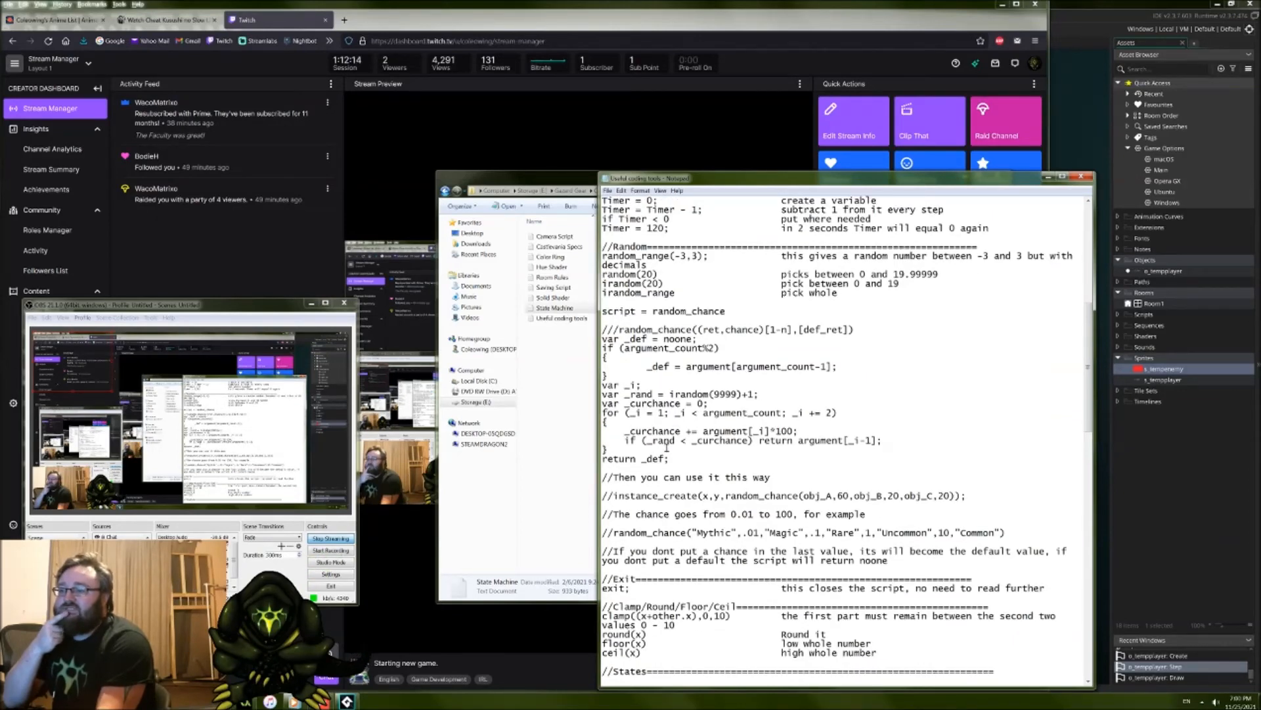
scroll(667, 447, down, 3)
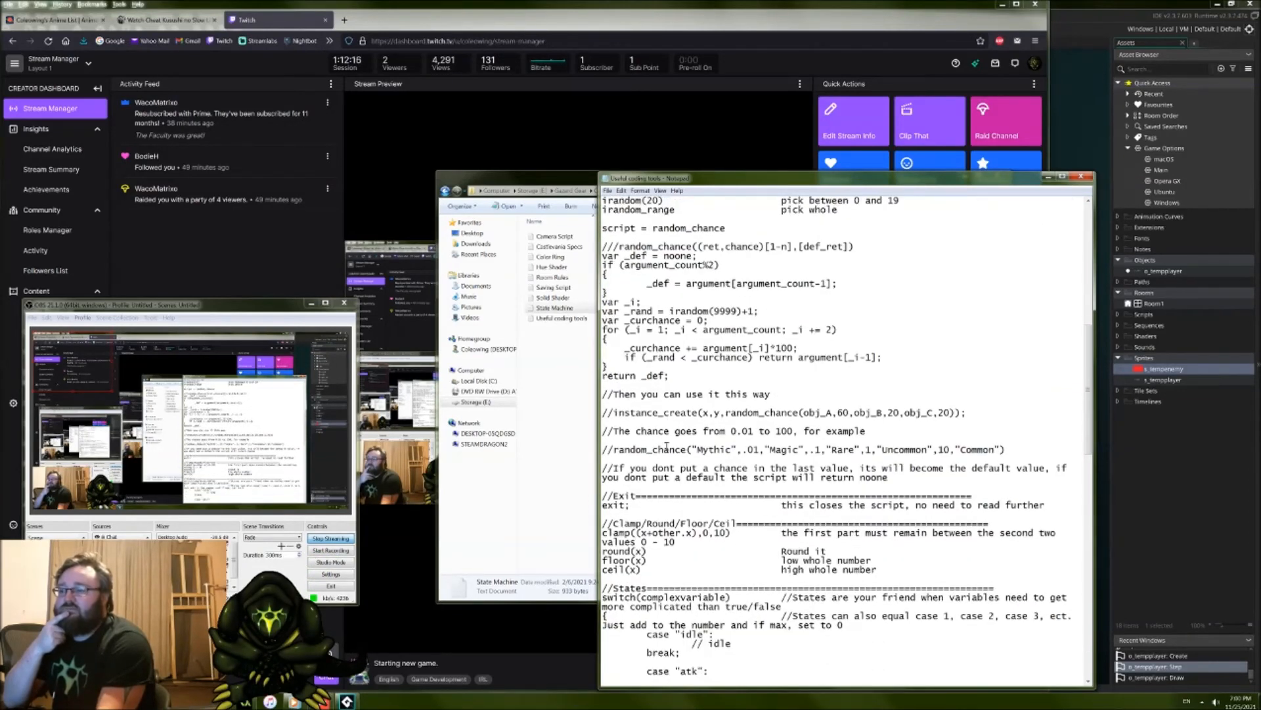
scroll(666, 447, down, 8)
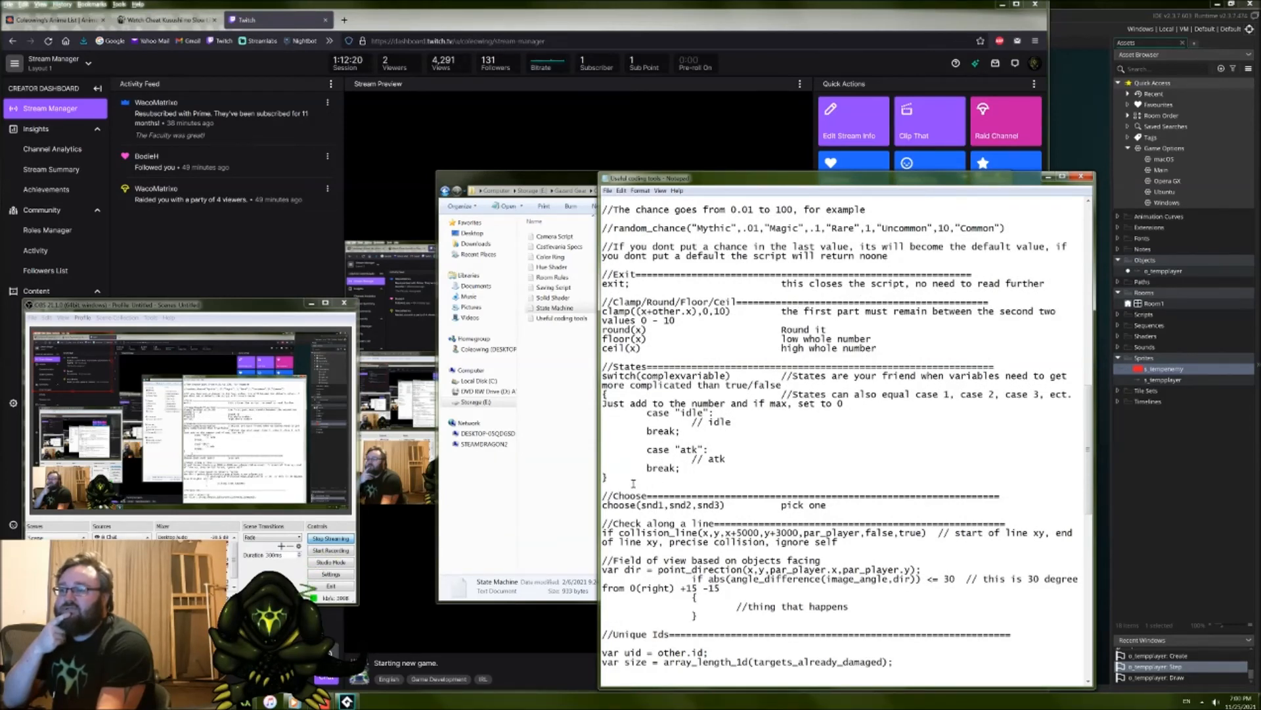
Step: Examine the "idle" and "atk" cases of the States switch example and the remaining notes through the 4 directional sprite code
drag(608, 477, 618, 416)
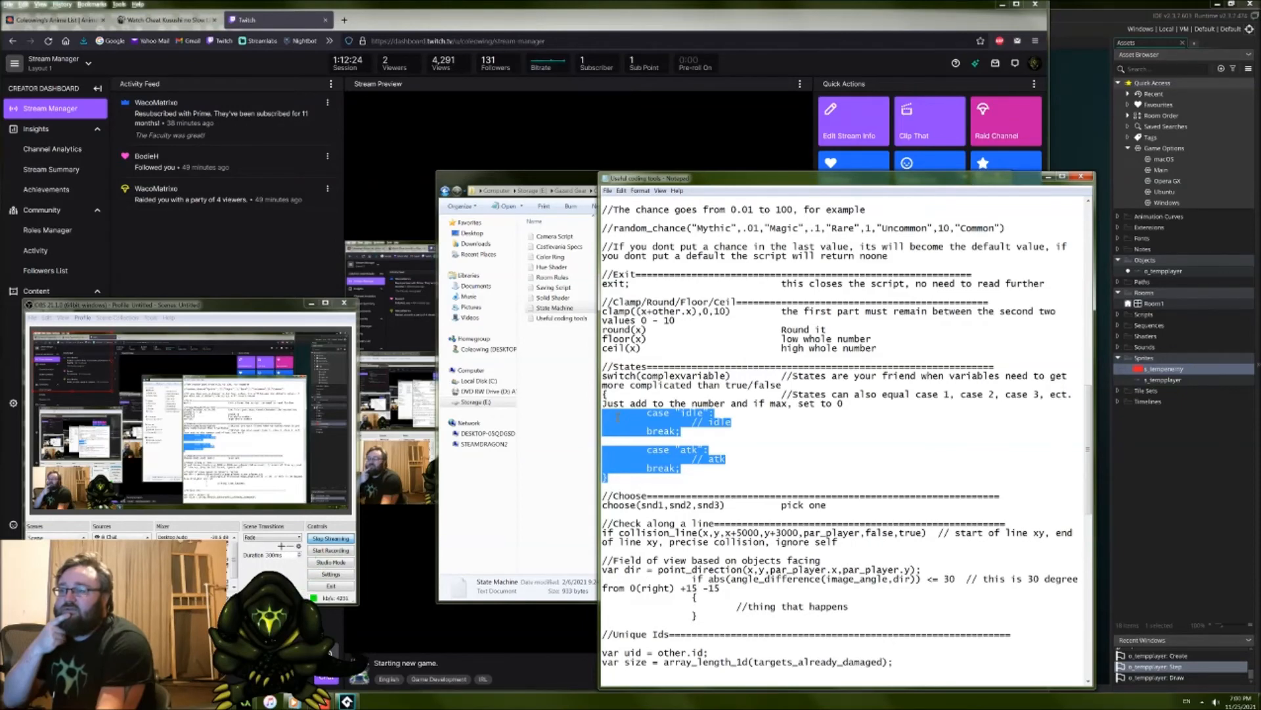
click(670, 469)
scroll(671, 477, down, 8)
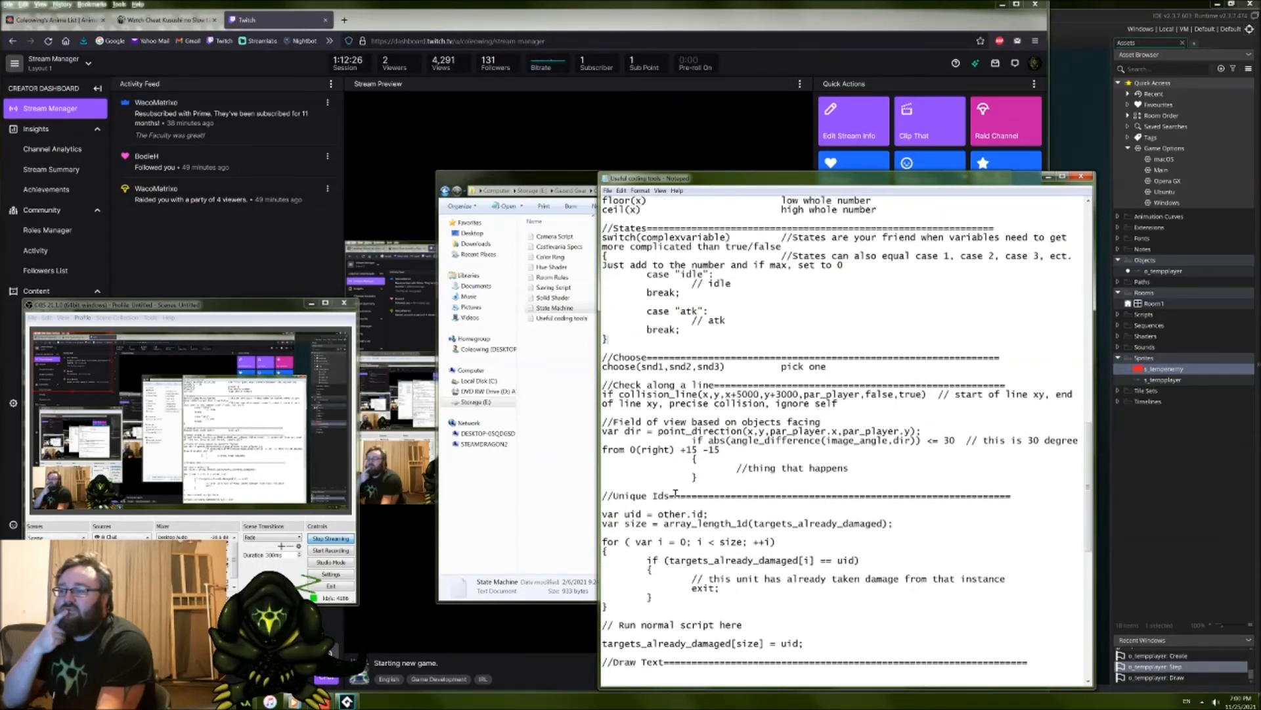
scroll(674, 487, down, 3)
scroll(674, 487, down, 3)
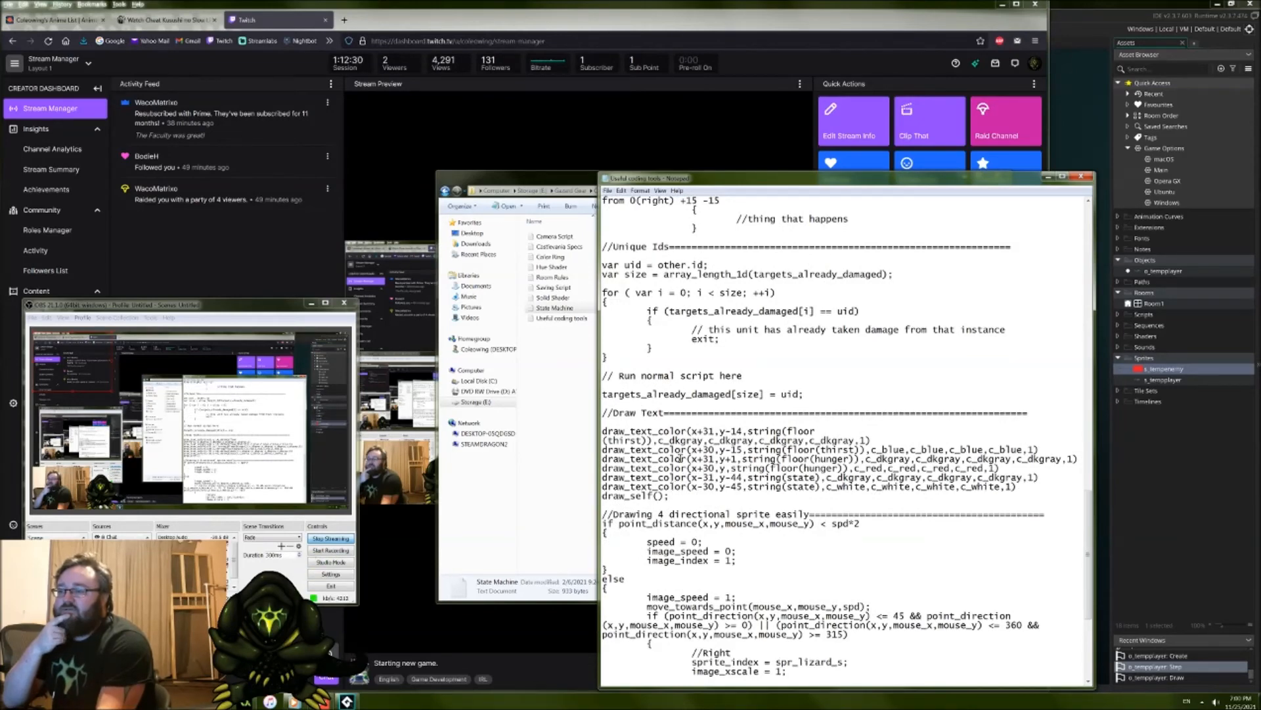
scroll(679, 468, down, 3)
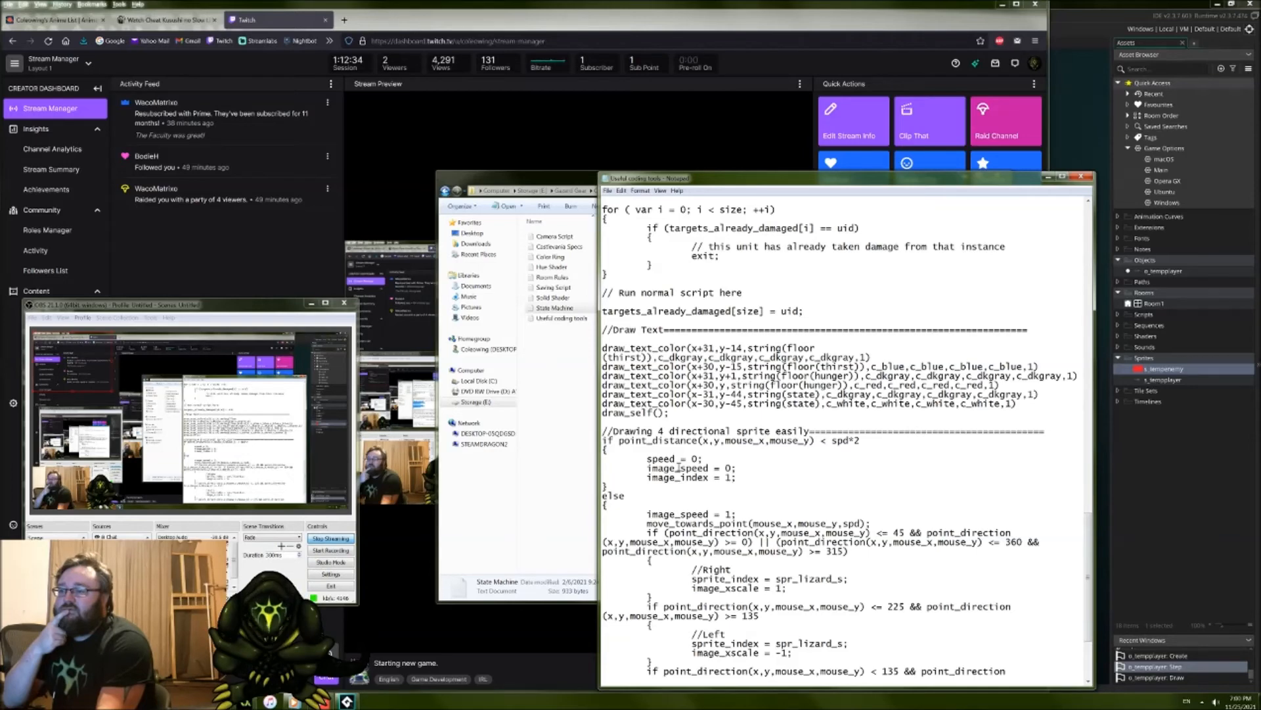
scroll(679, 468, down, 4)
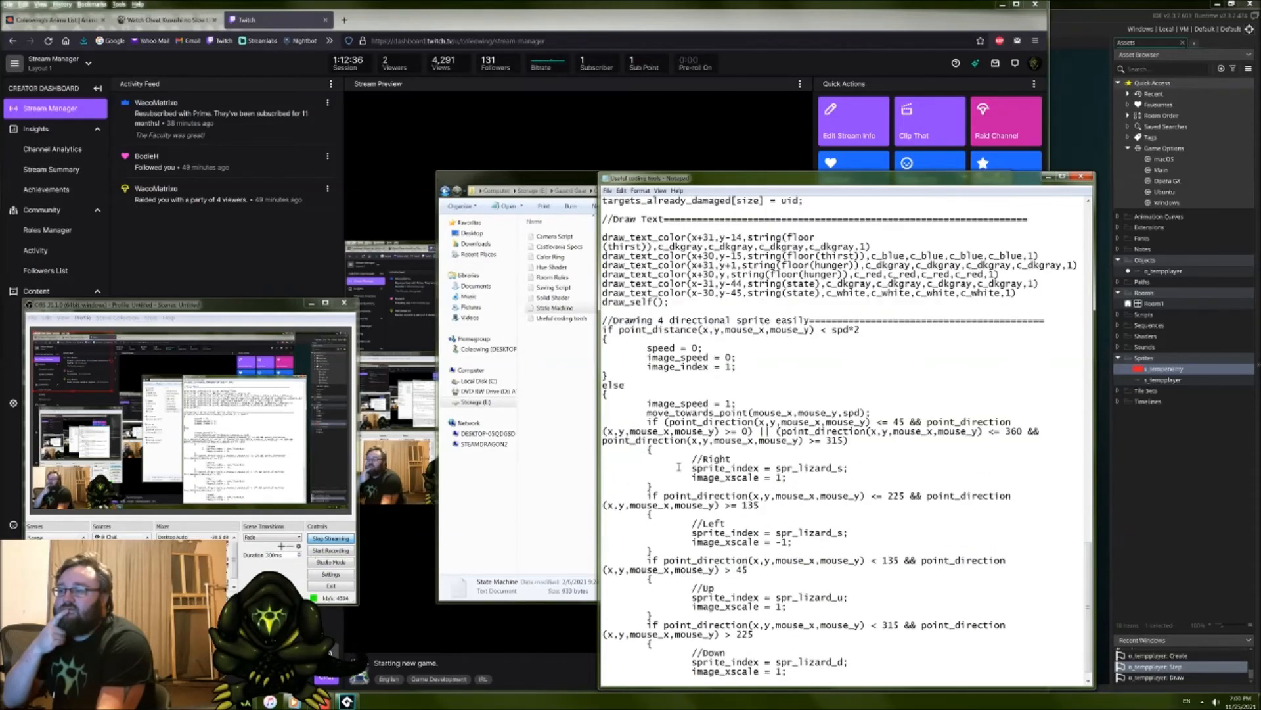
scroll(722, 476, down, 1)
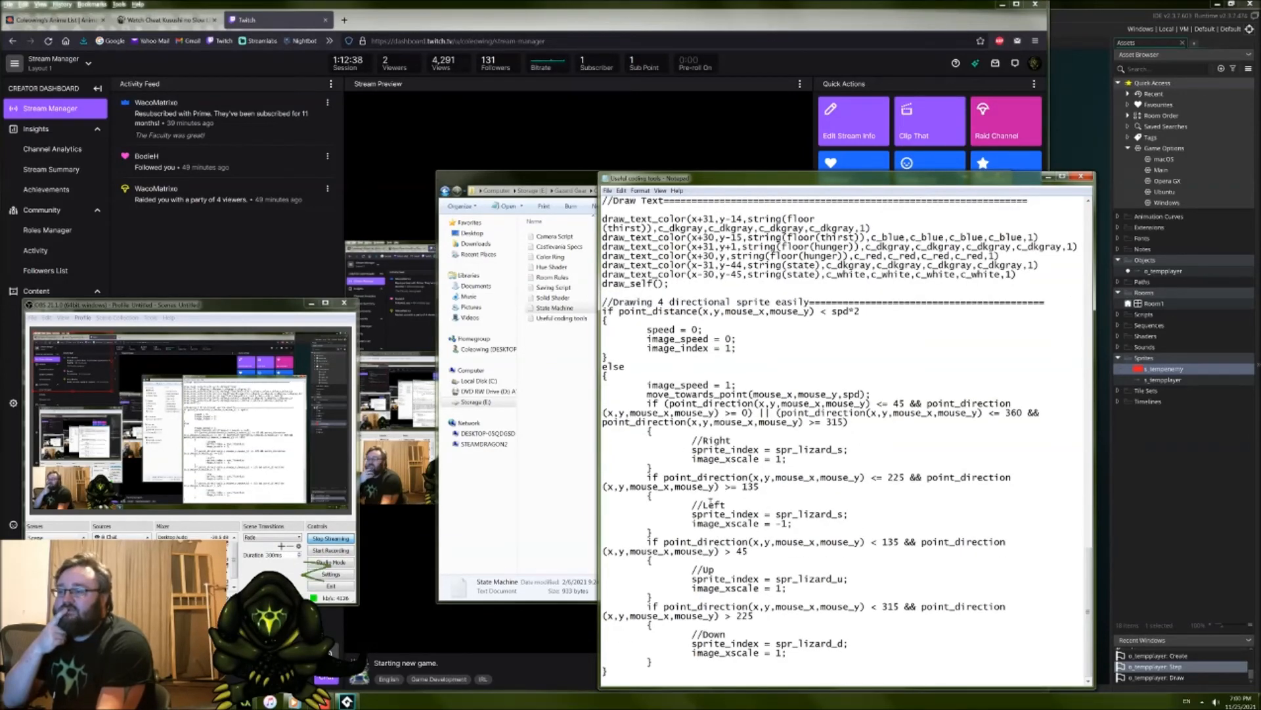
Step: Return to the beginning of the coding notes and switch back to o_tempplayer's Step event in GameMaker Studio 2
scroll(712, 500, up, 20)
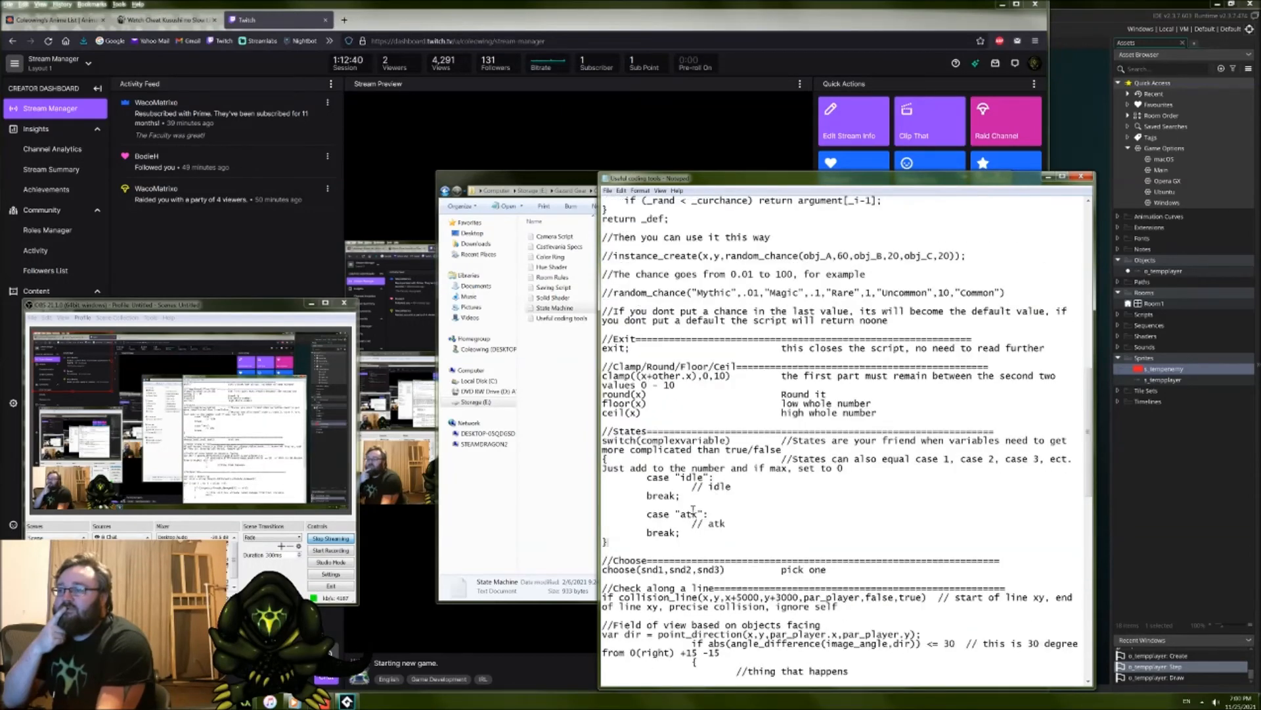
scroll(693, 509, up, 20)
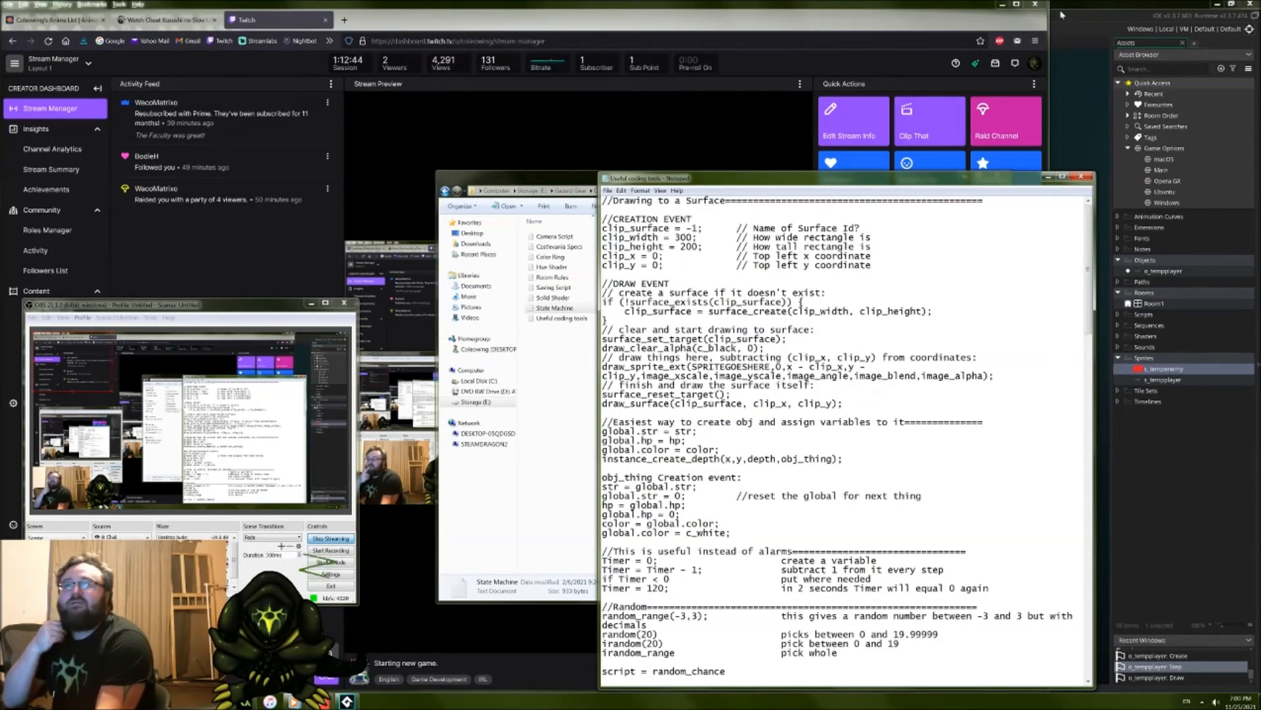
click(1063, 14)
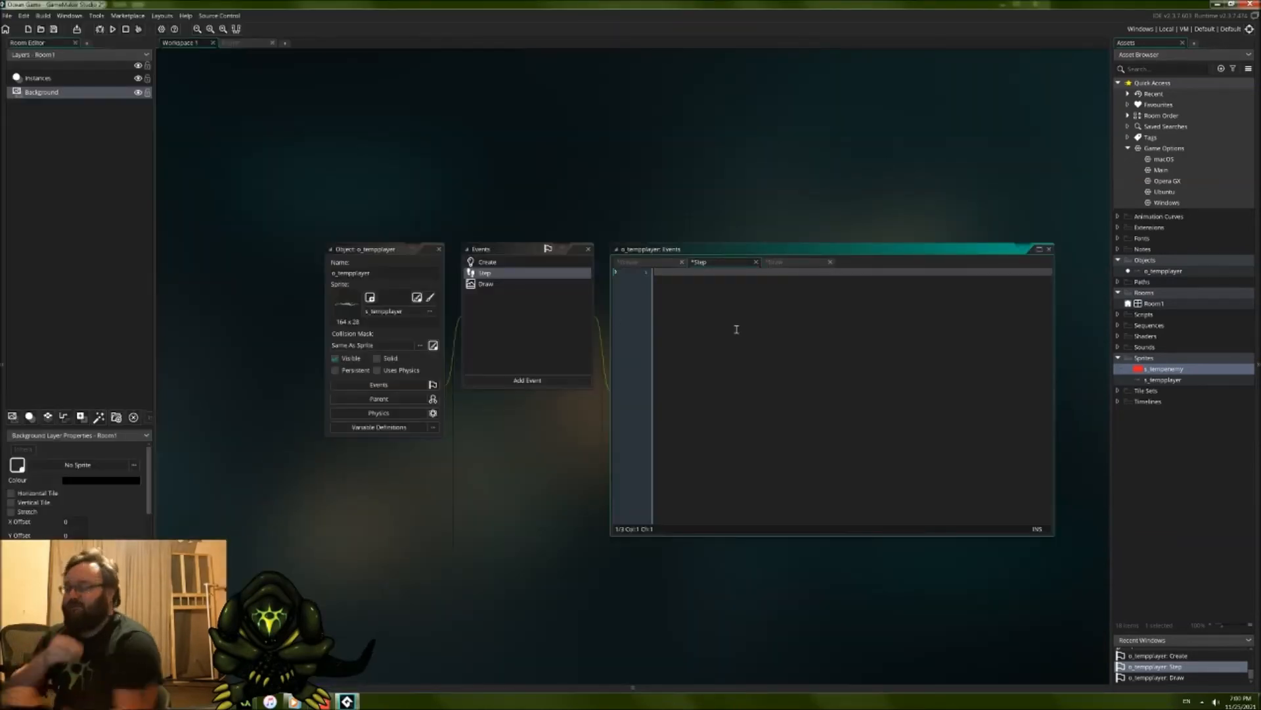
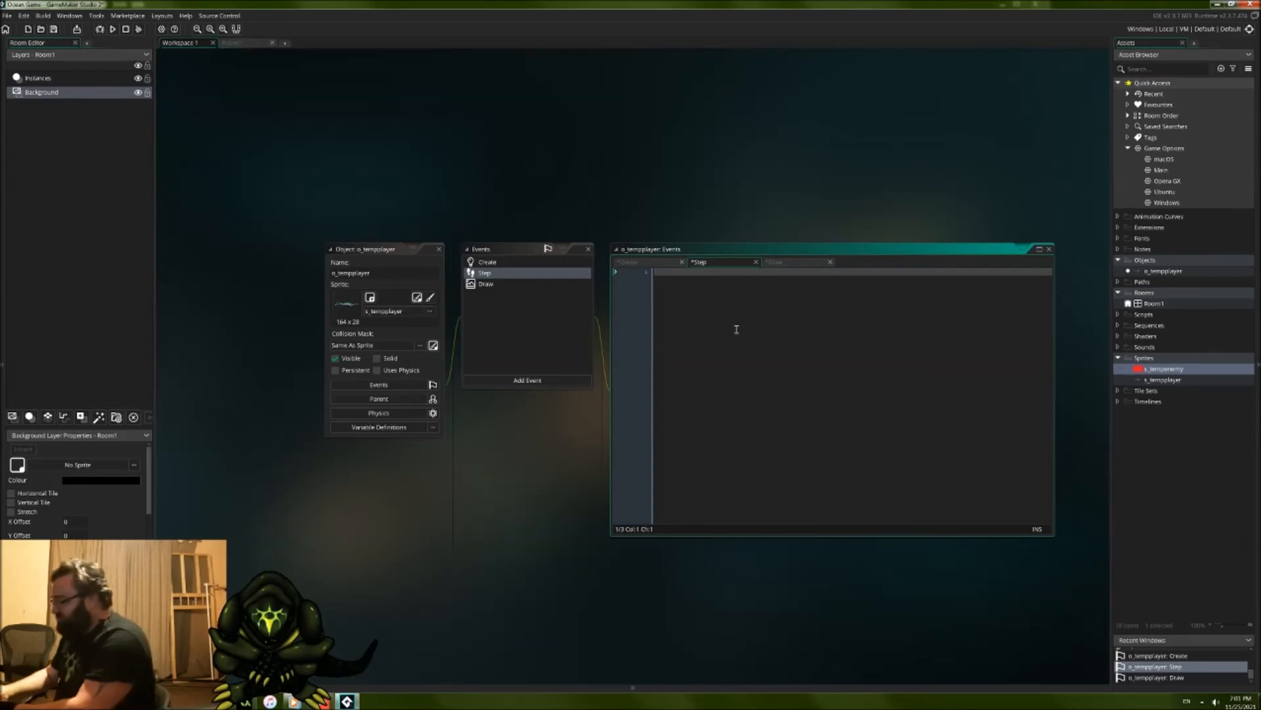
Step: Write the function call keyboard_check_direct("W") on the first line of o_tempplayer's Step event
key(BackSpace)
text(b)
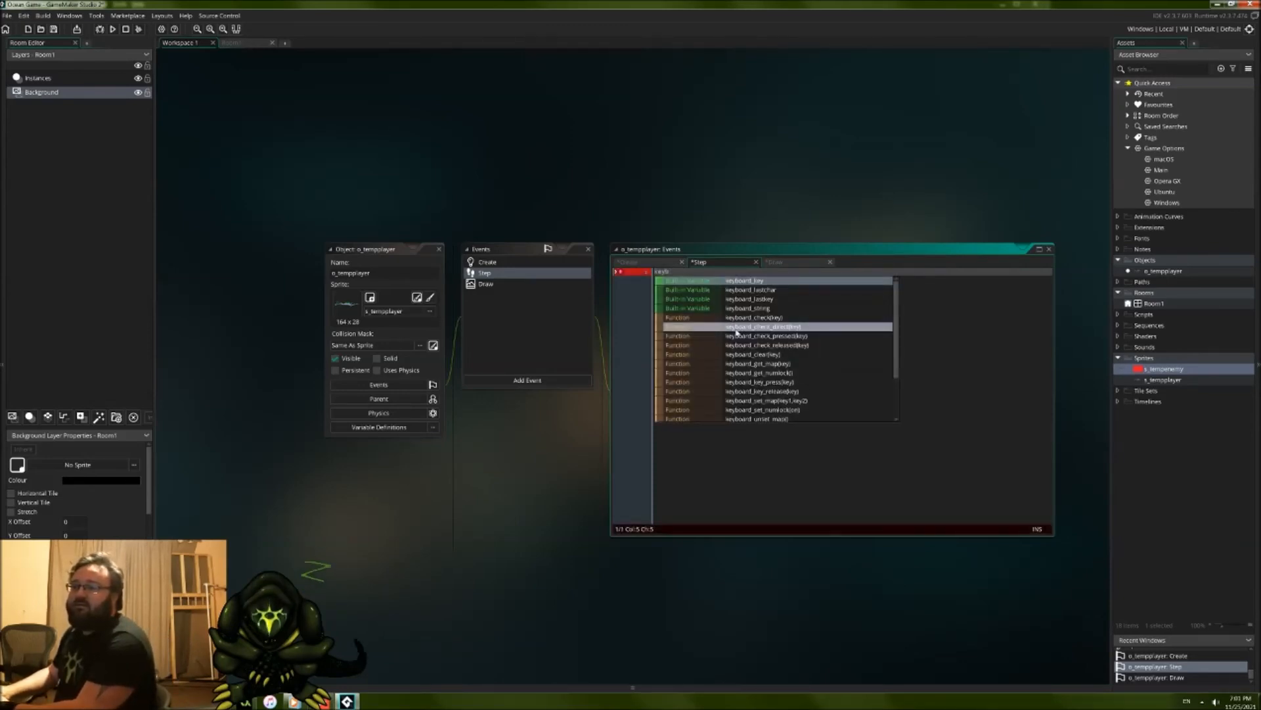
text(oa)
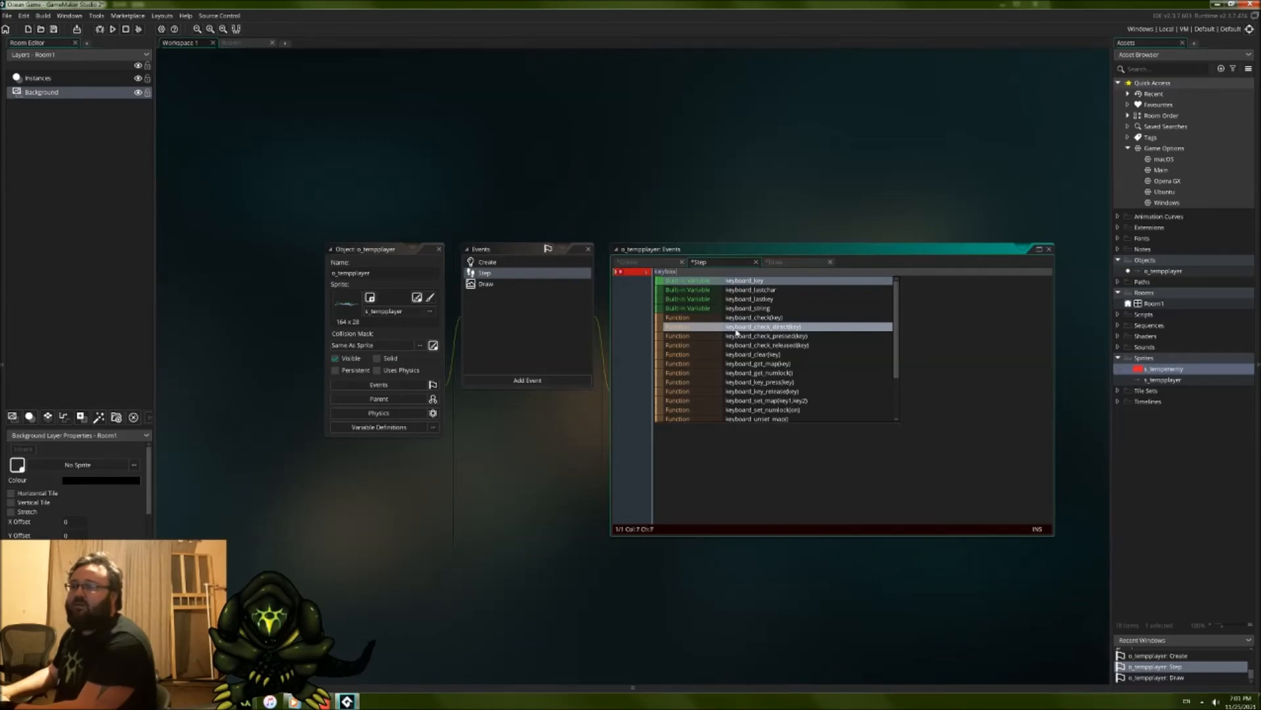
text(rd)
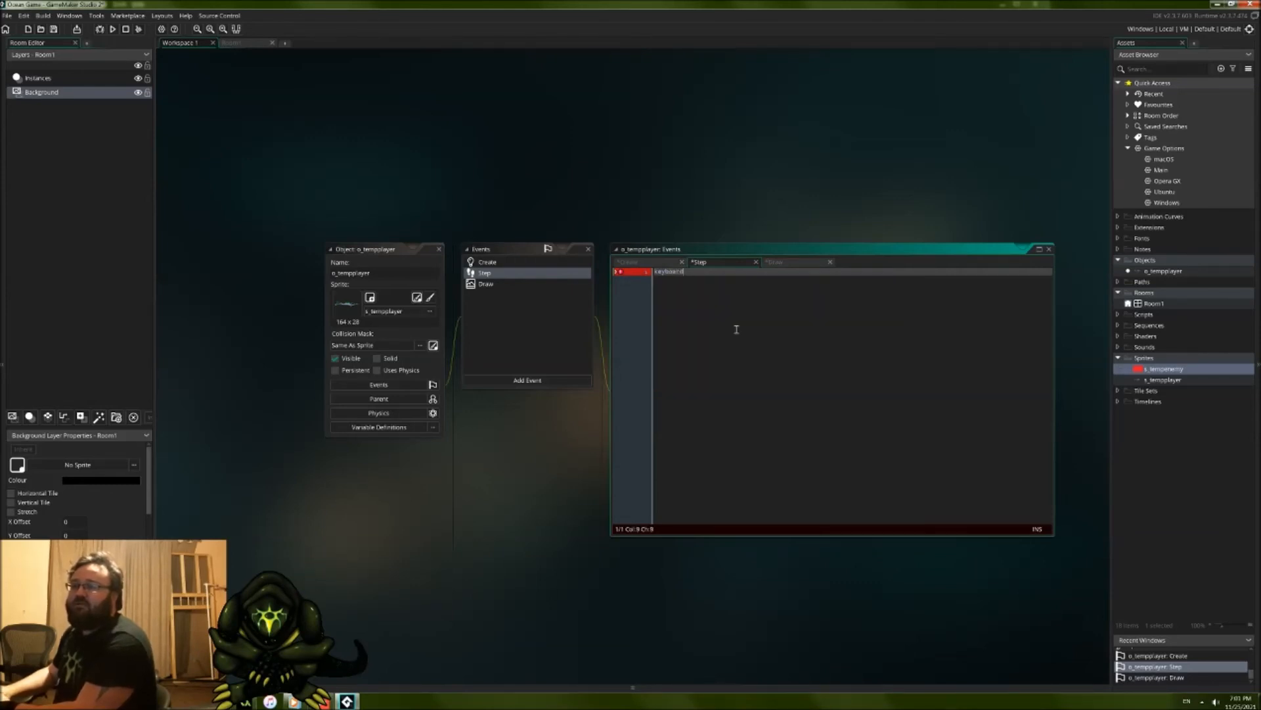
text(_check)
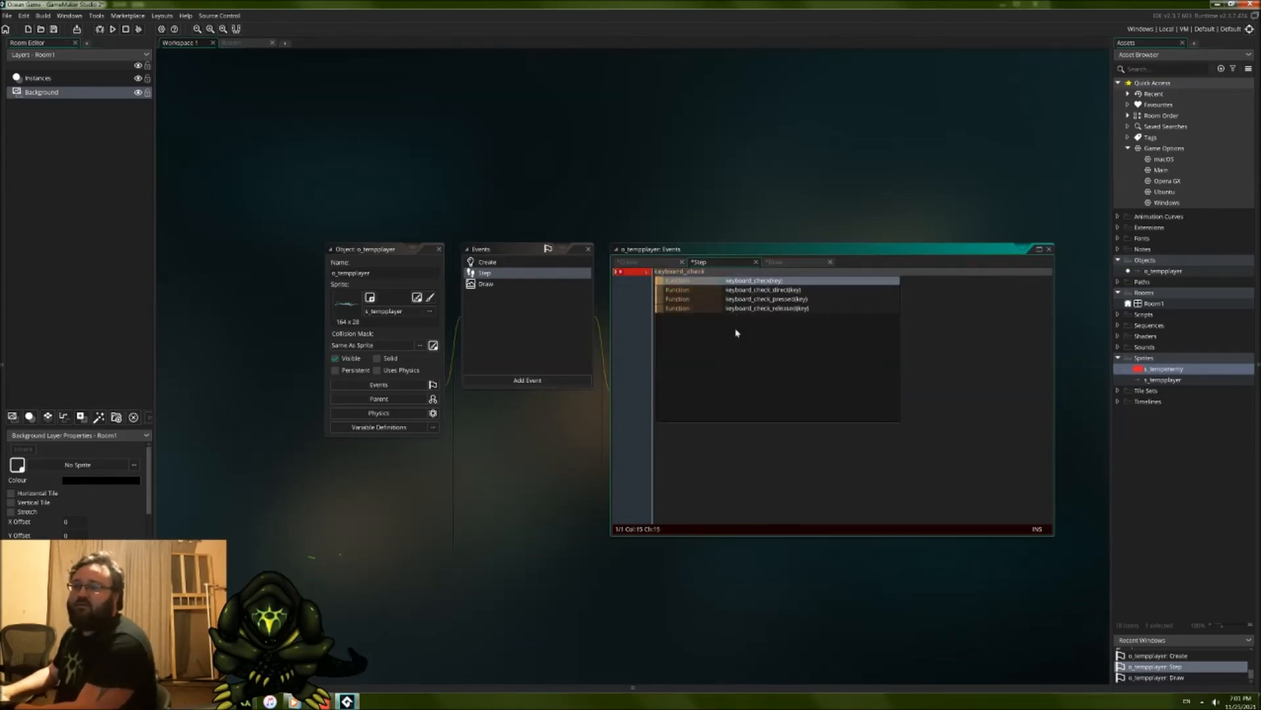
text(_)
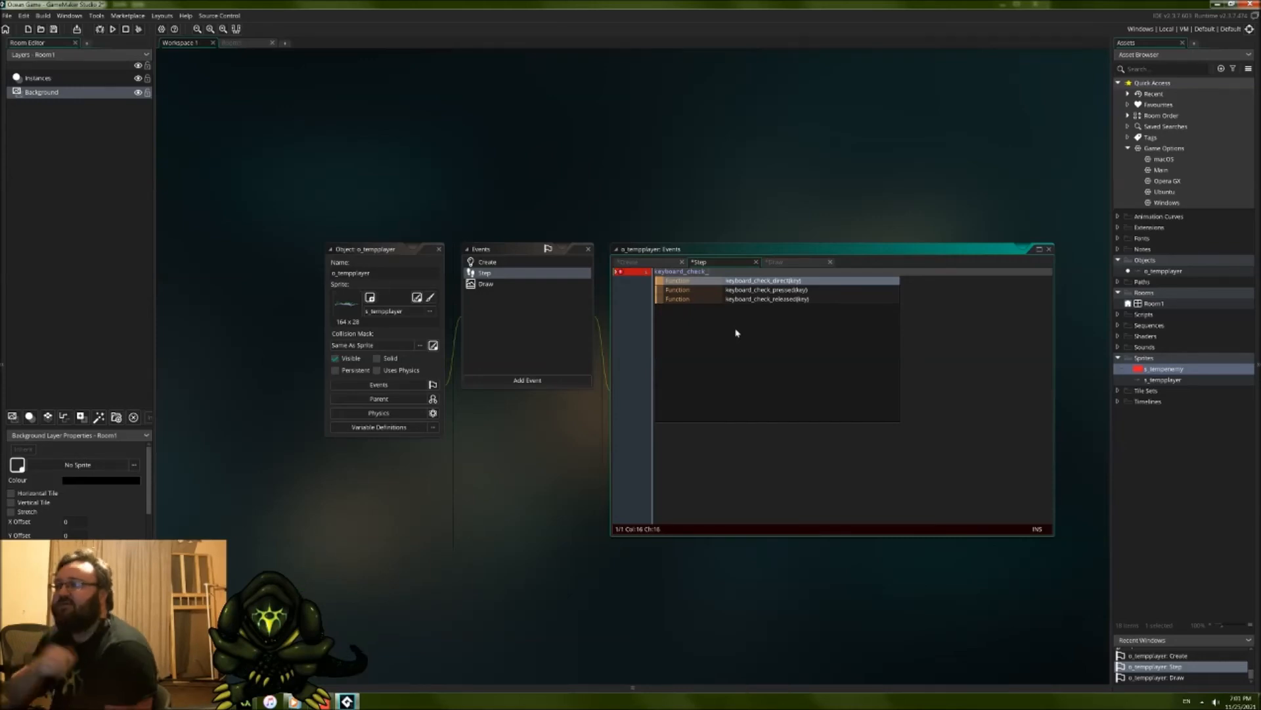
text(direct)
text(i)
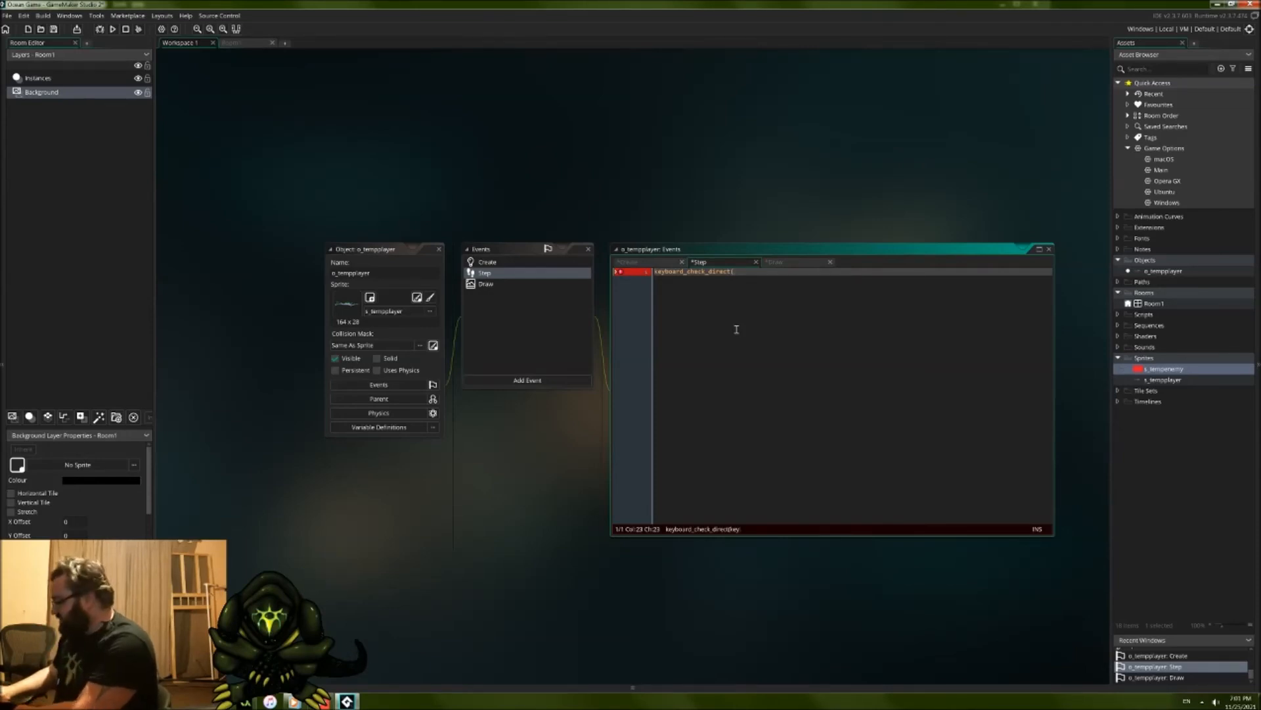
text("W"))
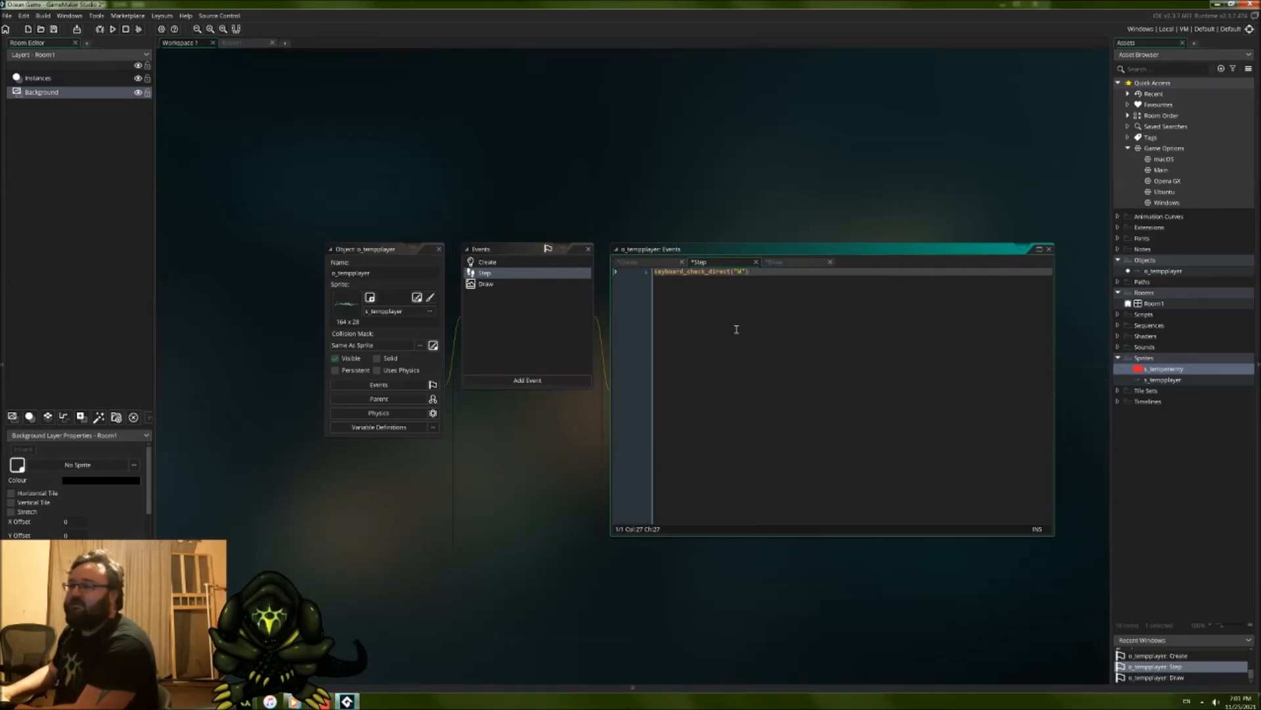
Step: Put if in front of the keyboard_check_direct call and change its key string to lowercase "w"
click(655, 272)
text(if)
click(810, 289)
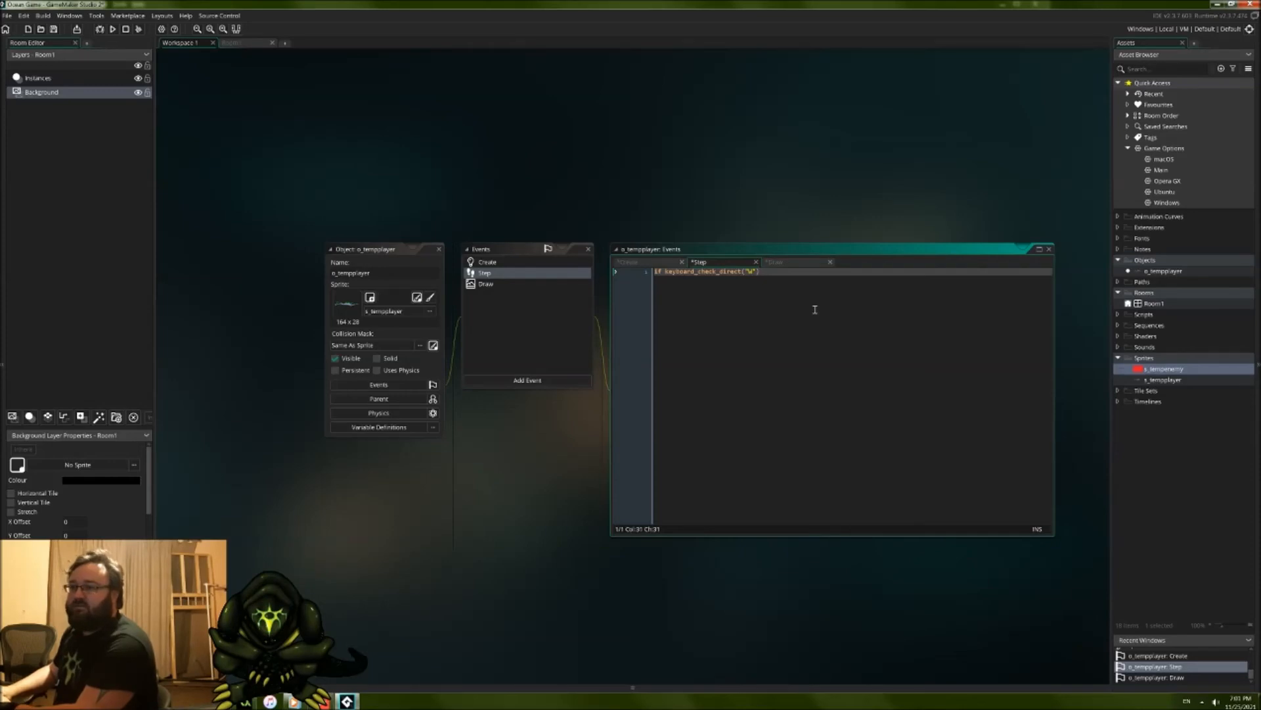
key(Left)
key(Left)
key(Left)
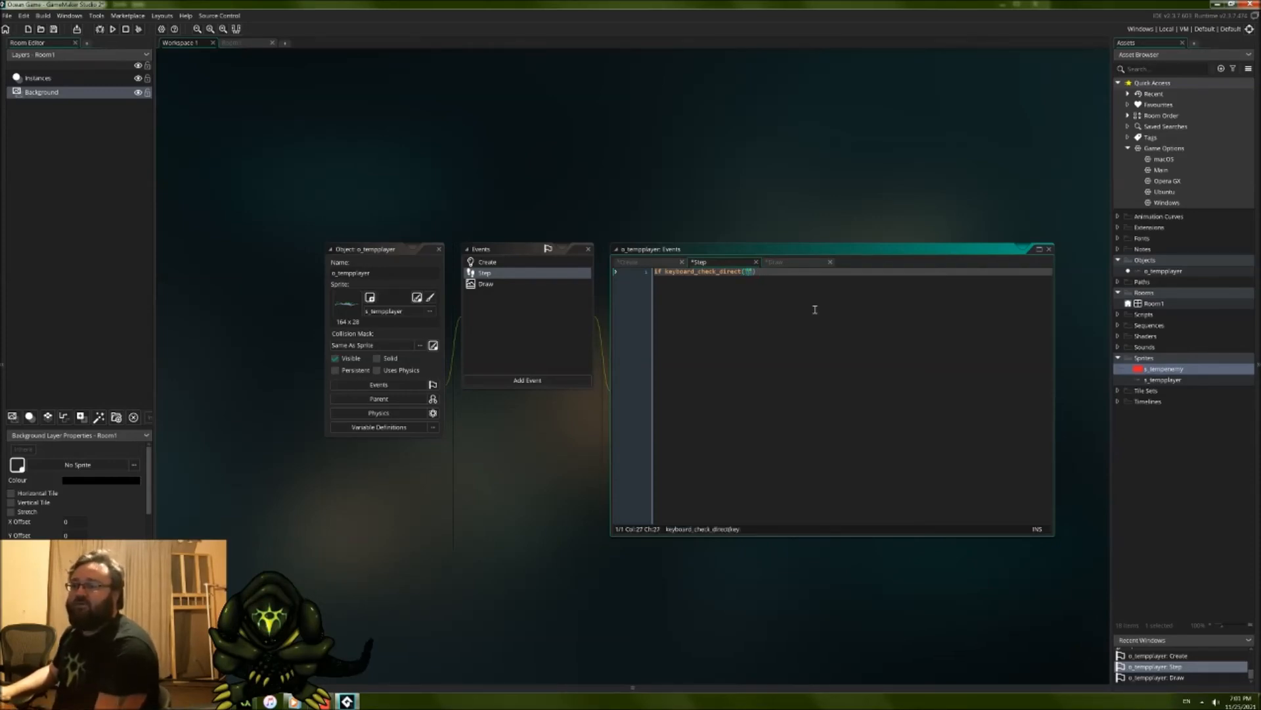
text(W)
key(End)
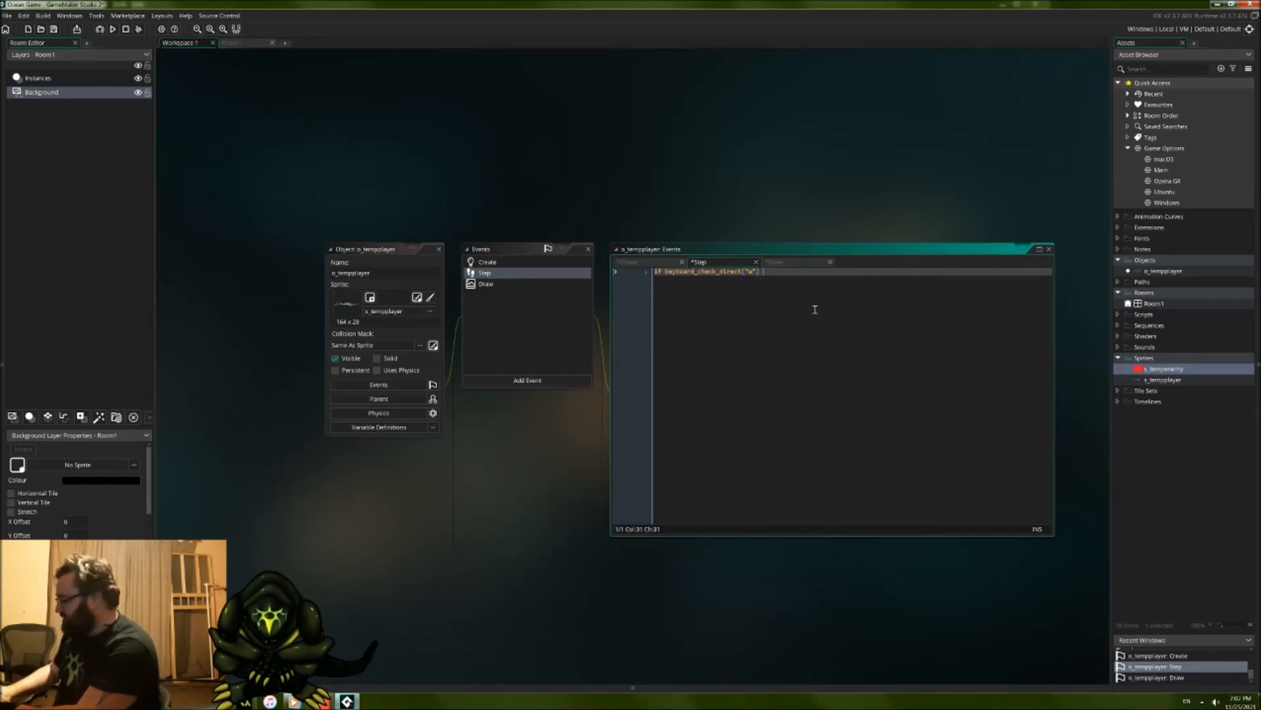
Step: Add the statement y--; after the keyboard condition on the same line
text({)
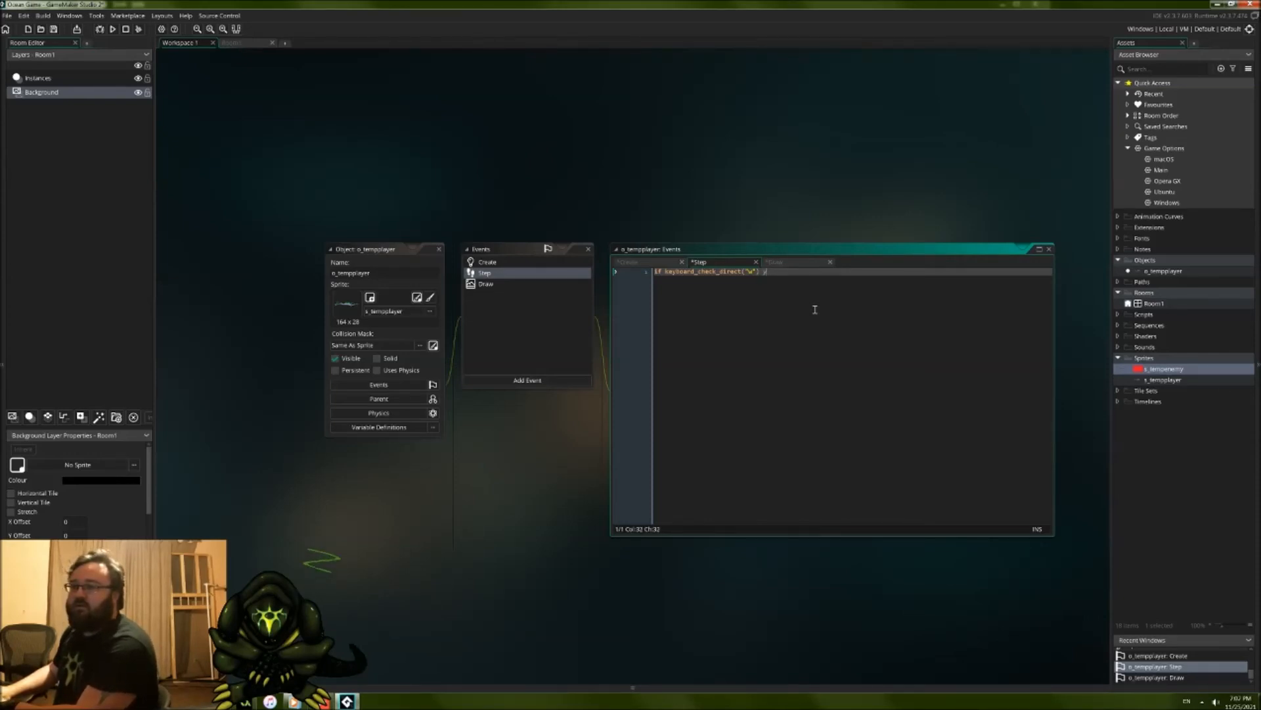
text(--;)
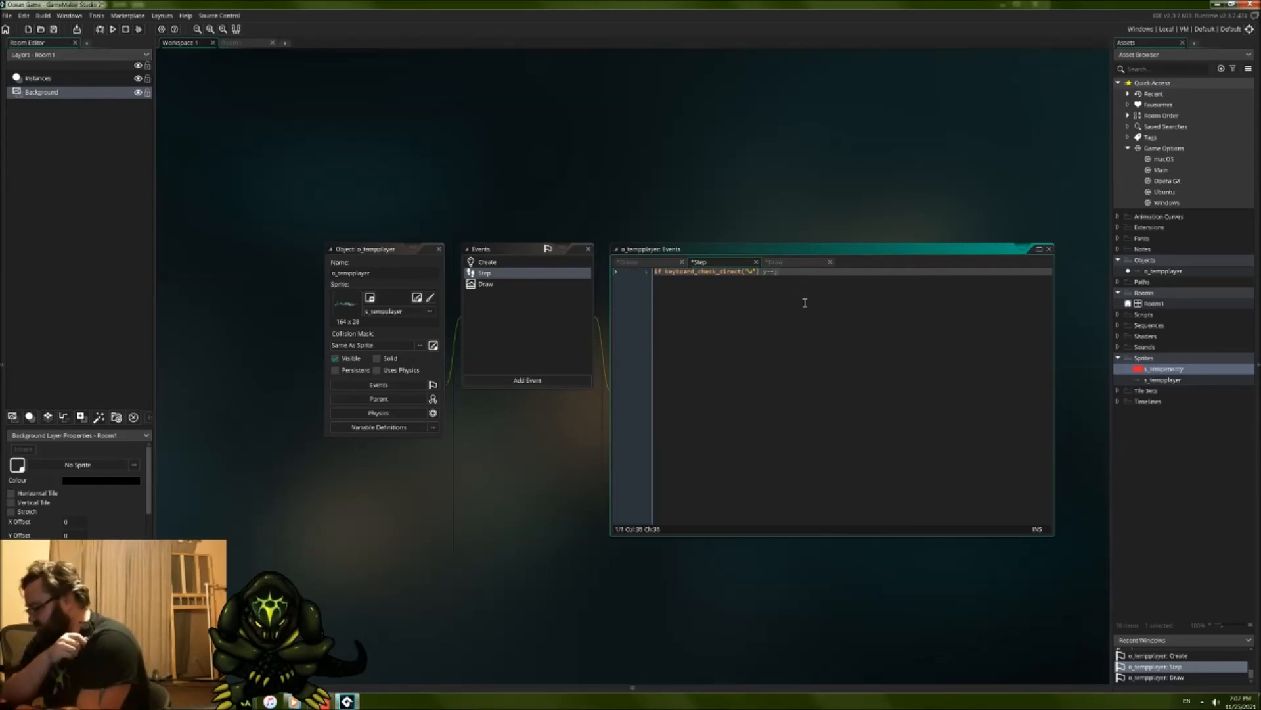
drag(708, 272, 738, 273)
click(772, 271)
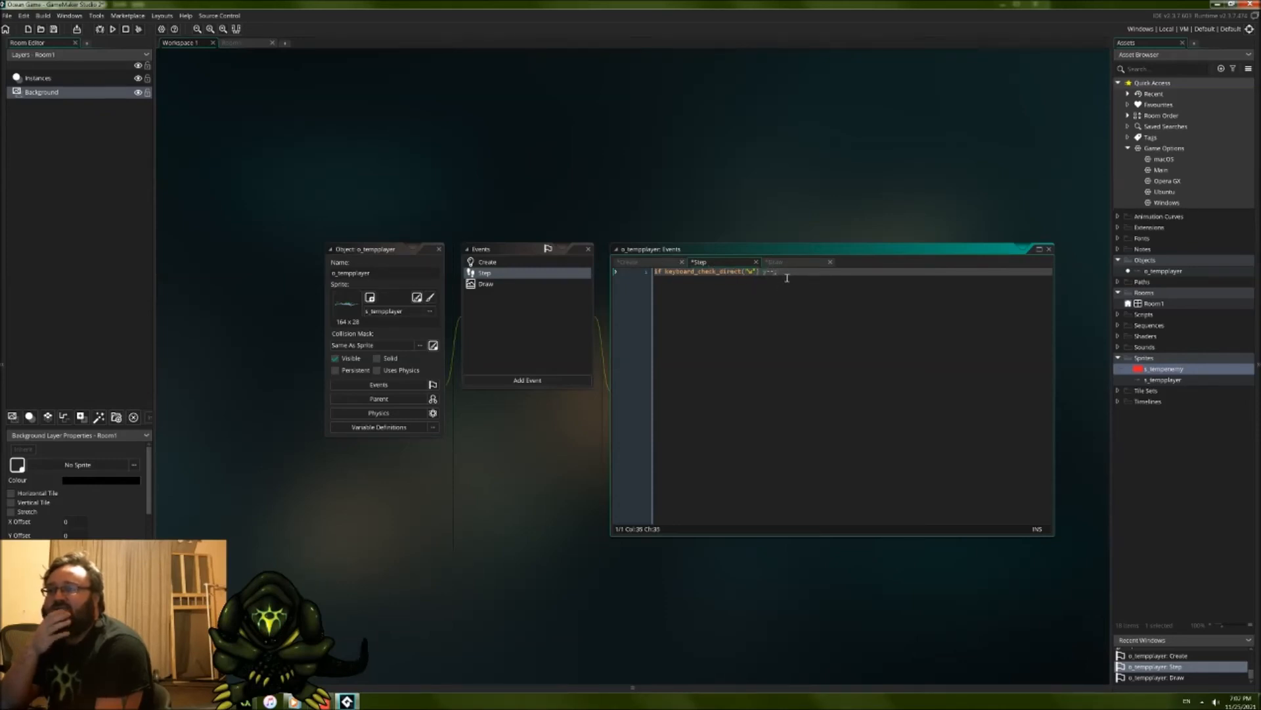
Step: Move the o_tempplayer instance further down in Room1, test-run the game and abort the run
click(732, 146)
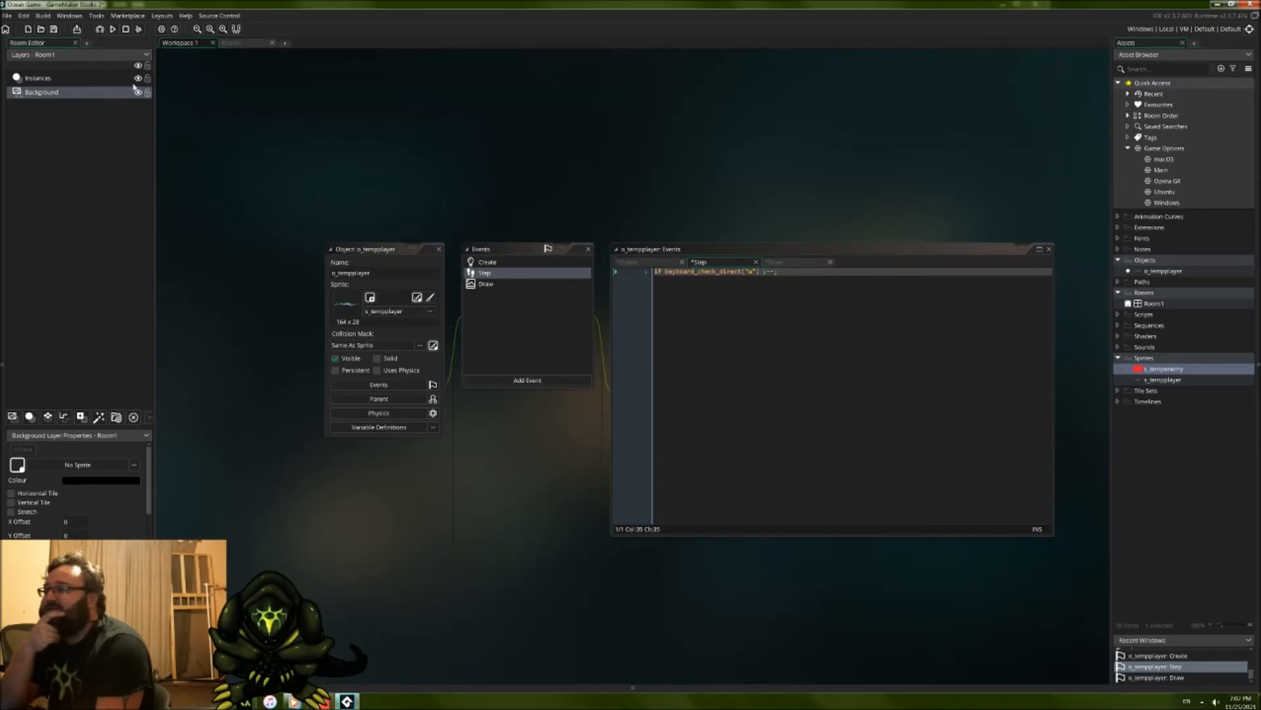
click(250, 43)
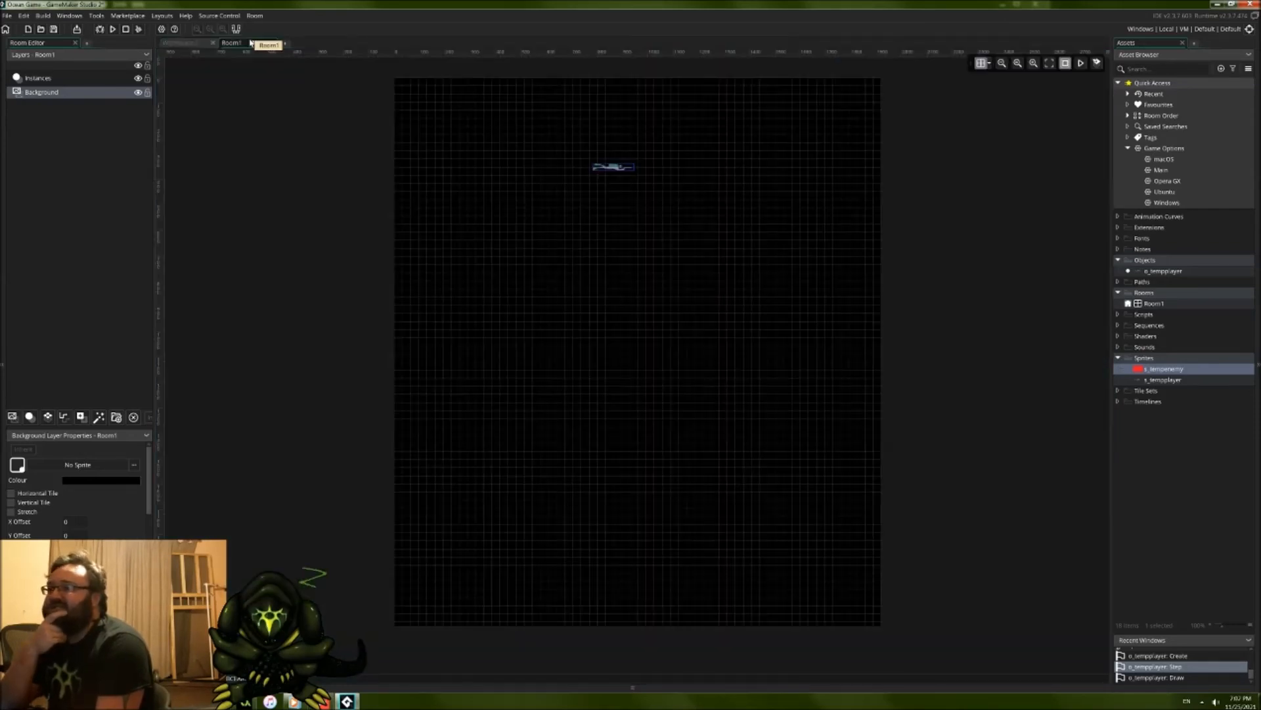
drag(630, 171, 638, 251)
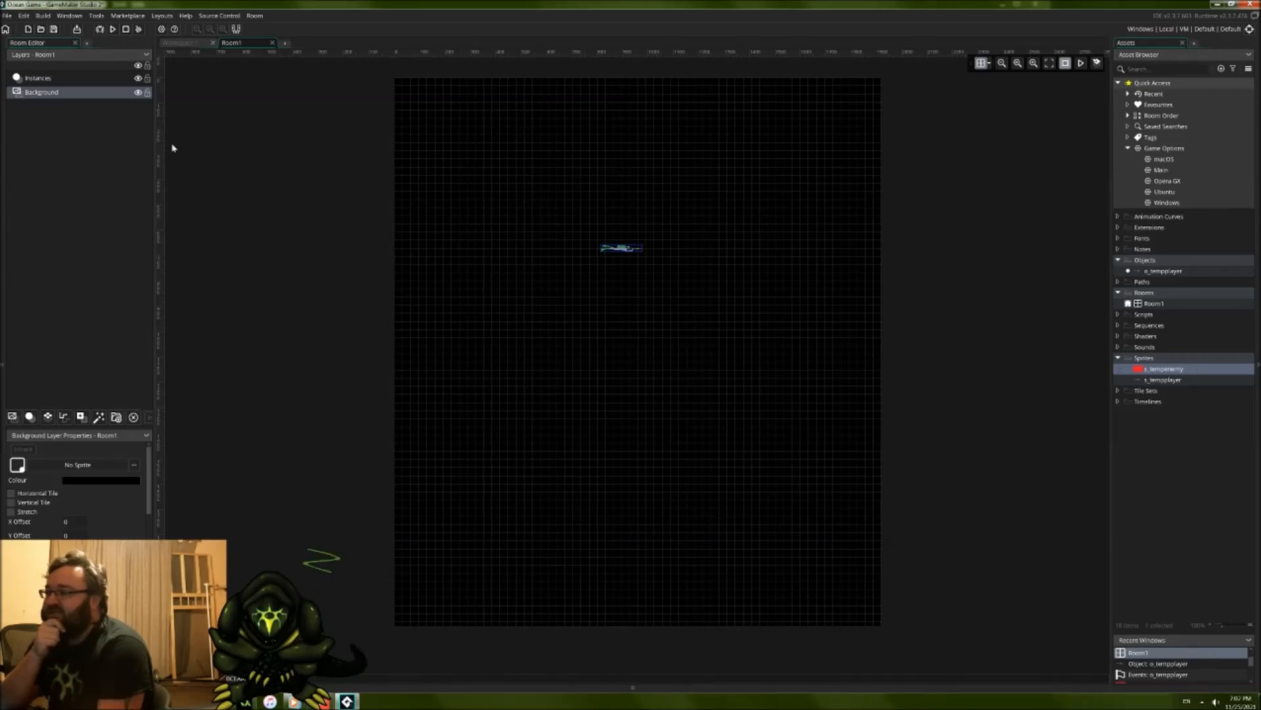
click(99, 29)
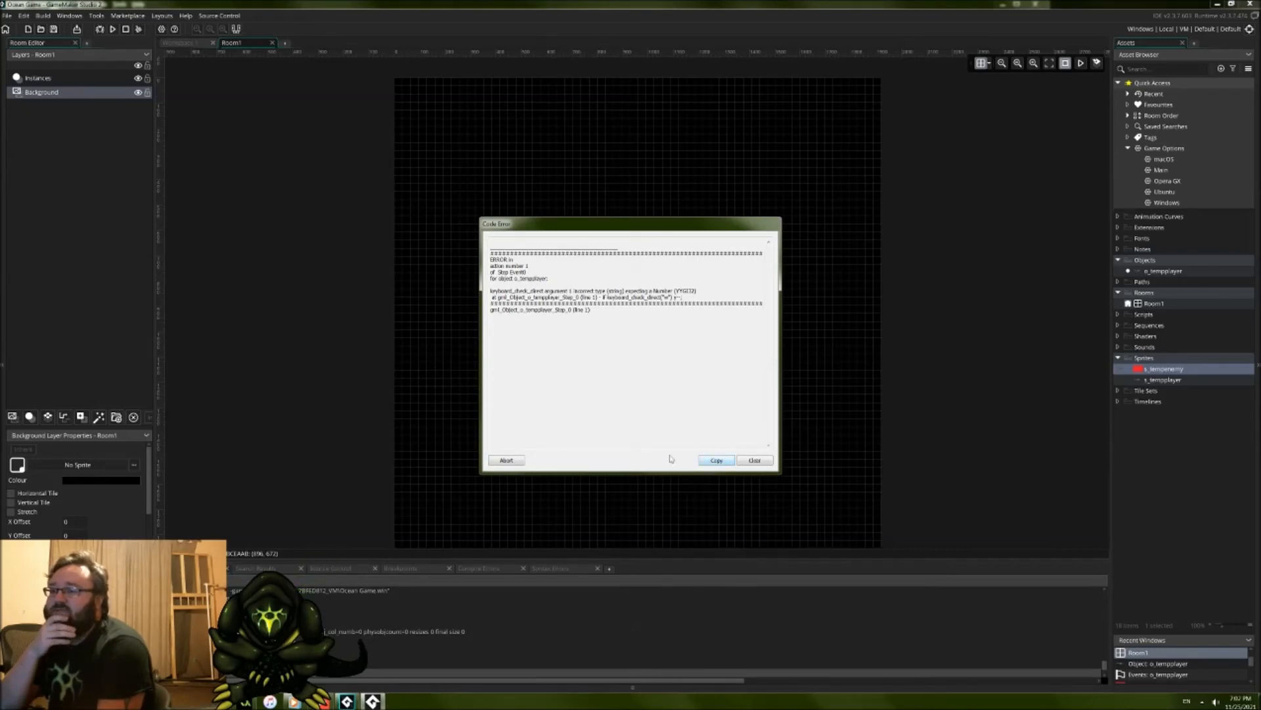
click(520, 459)
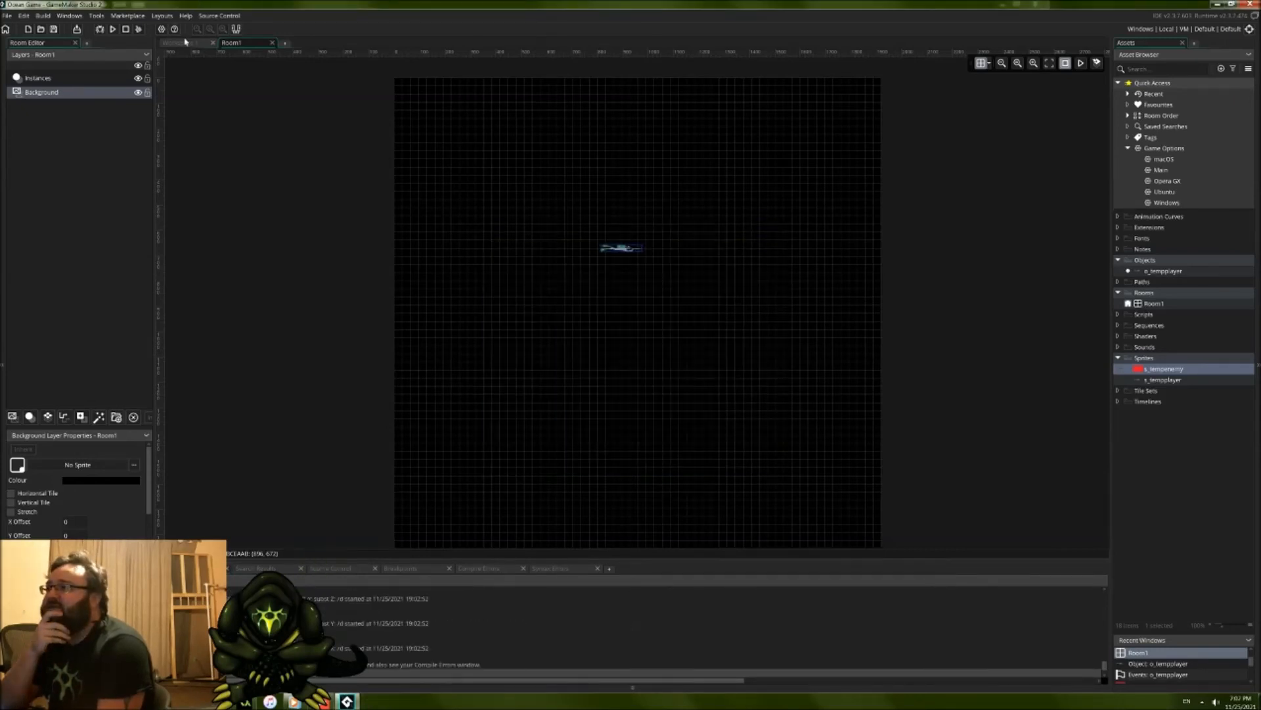
Step: Return to o_tempplayer's Step event and delete the "w" argument, leaving the keyboard_check_direct parentheses empty
click(187, 43)
click(760, 272)
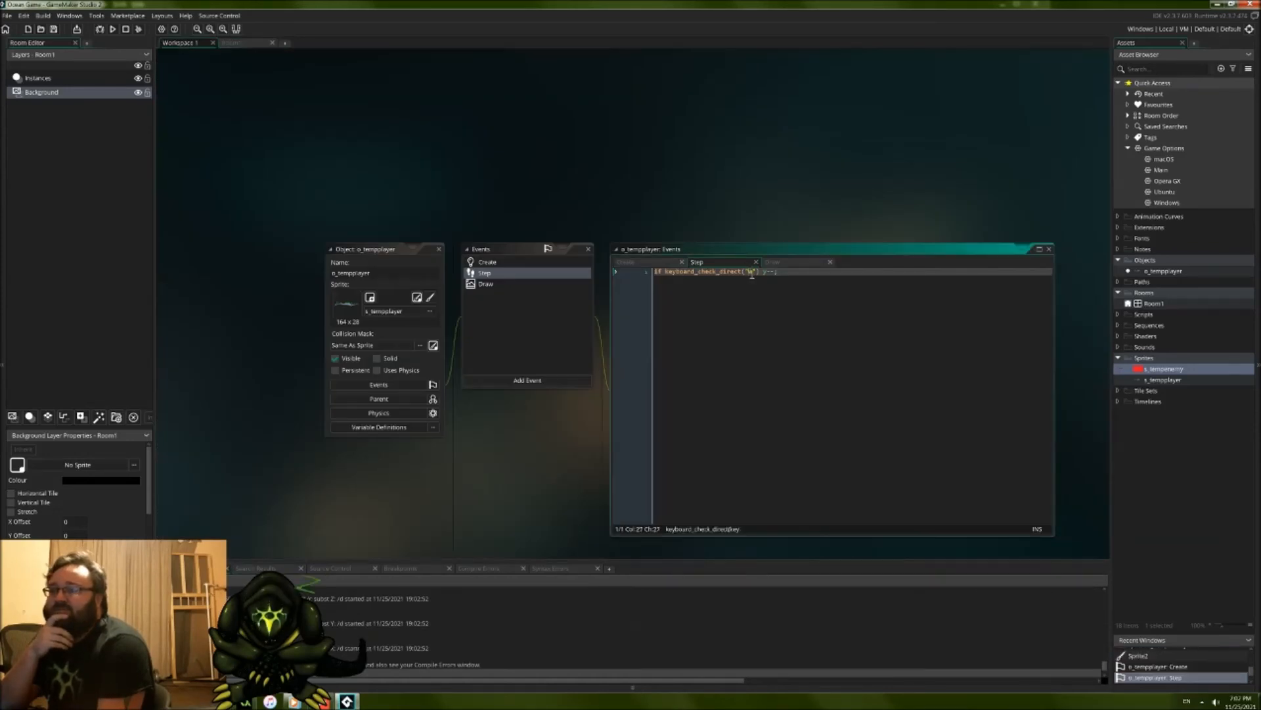
click(754, 272)
key(BackSpace)
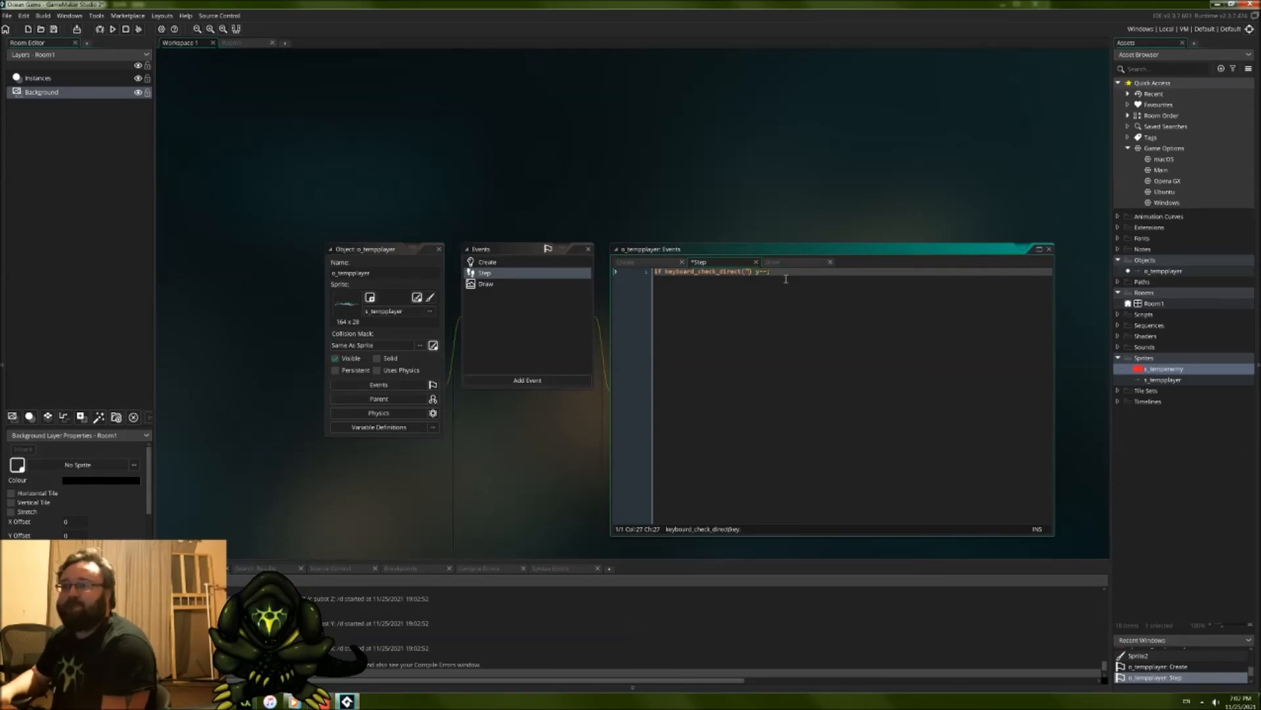
Step: Look up keyboard_check_direct in the GameMaker Studio 2 Manual and return to the Step event code
right_click(725, 272)
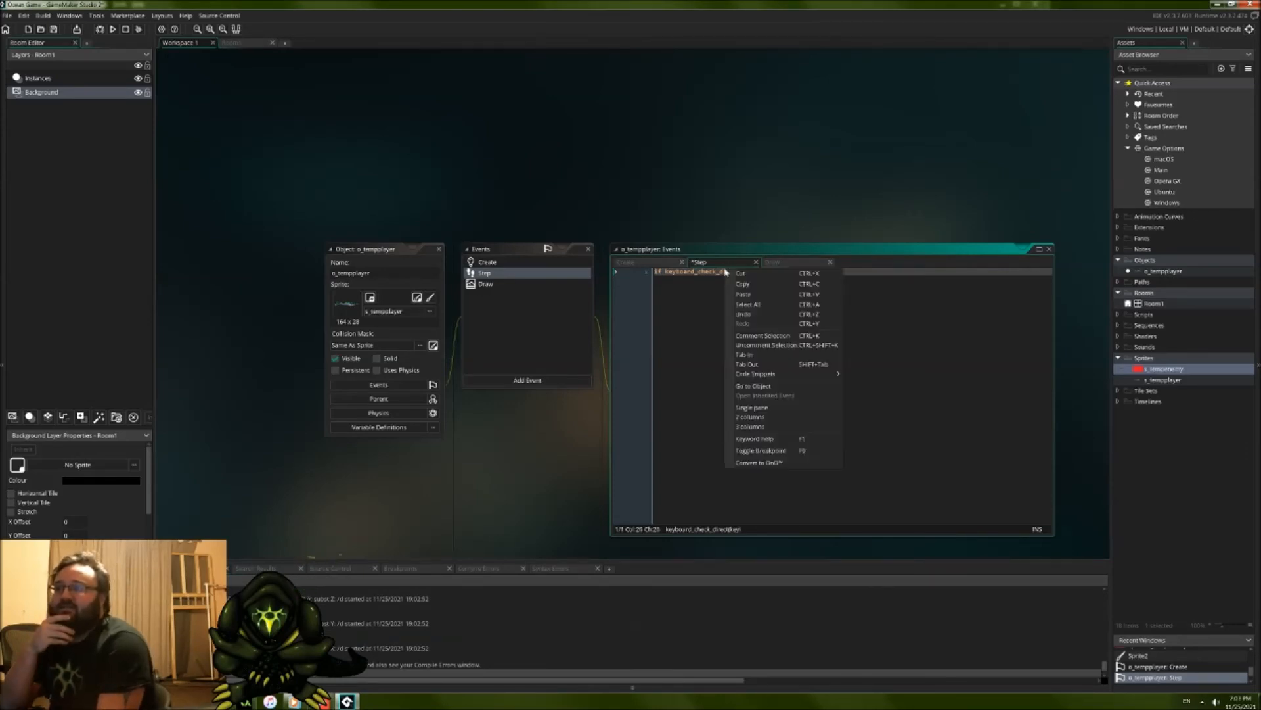
click(749, 438)
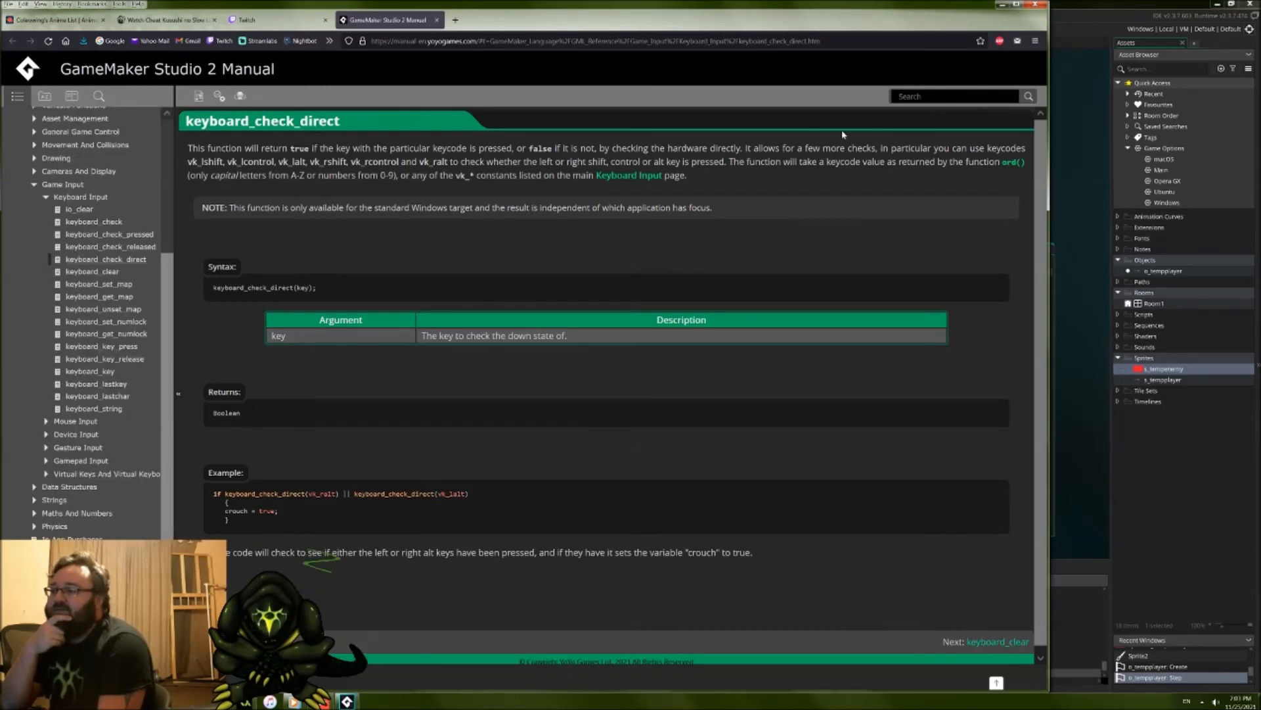
click(1001, 6)
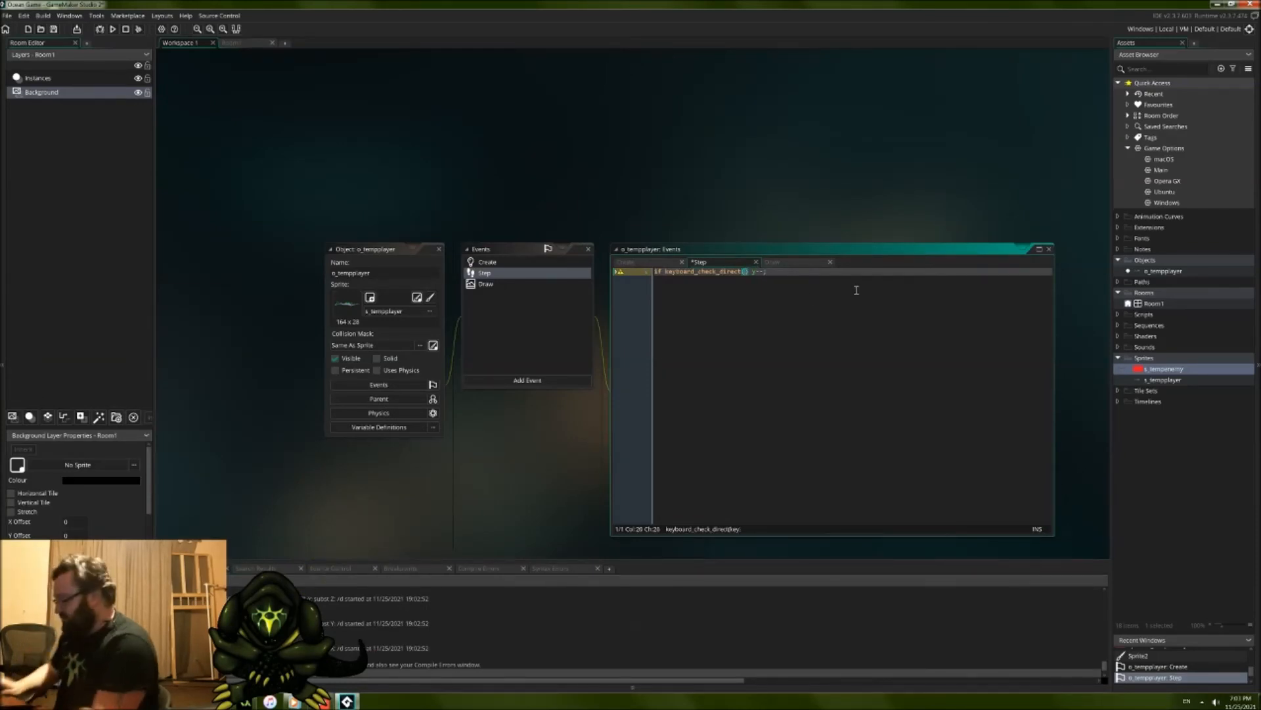
Step: Begin the keyboard_check_direct argument with vk_ and look through the suggested key constants
text(vk_a)
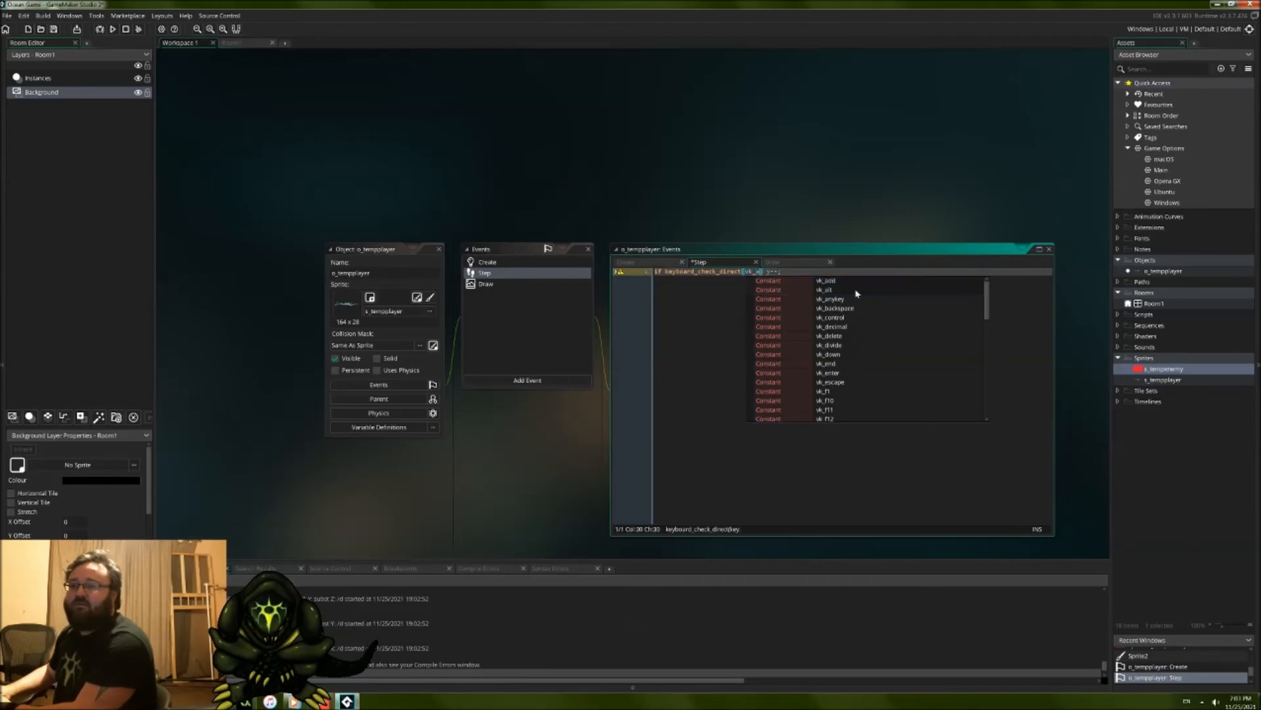
key(Escape)
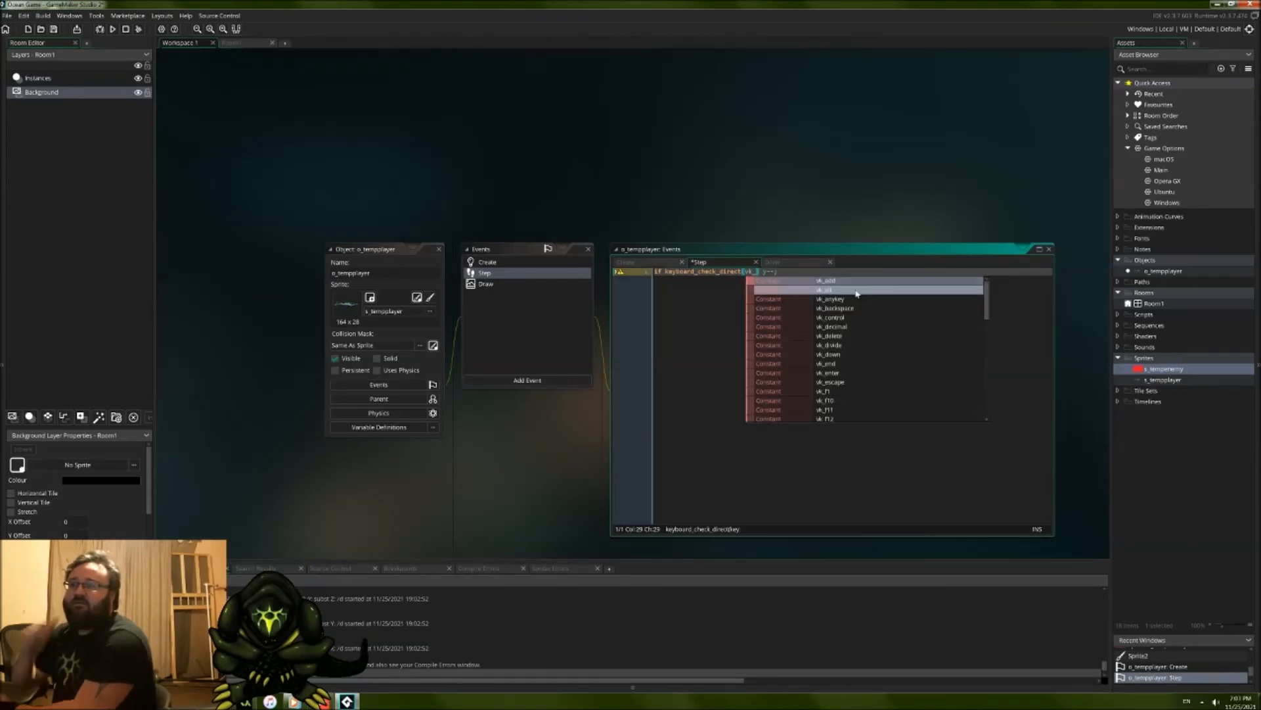
scroll(879, 369, down, 2)
scroll(880, 373, down, 5)
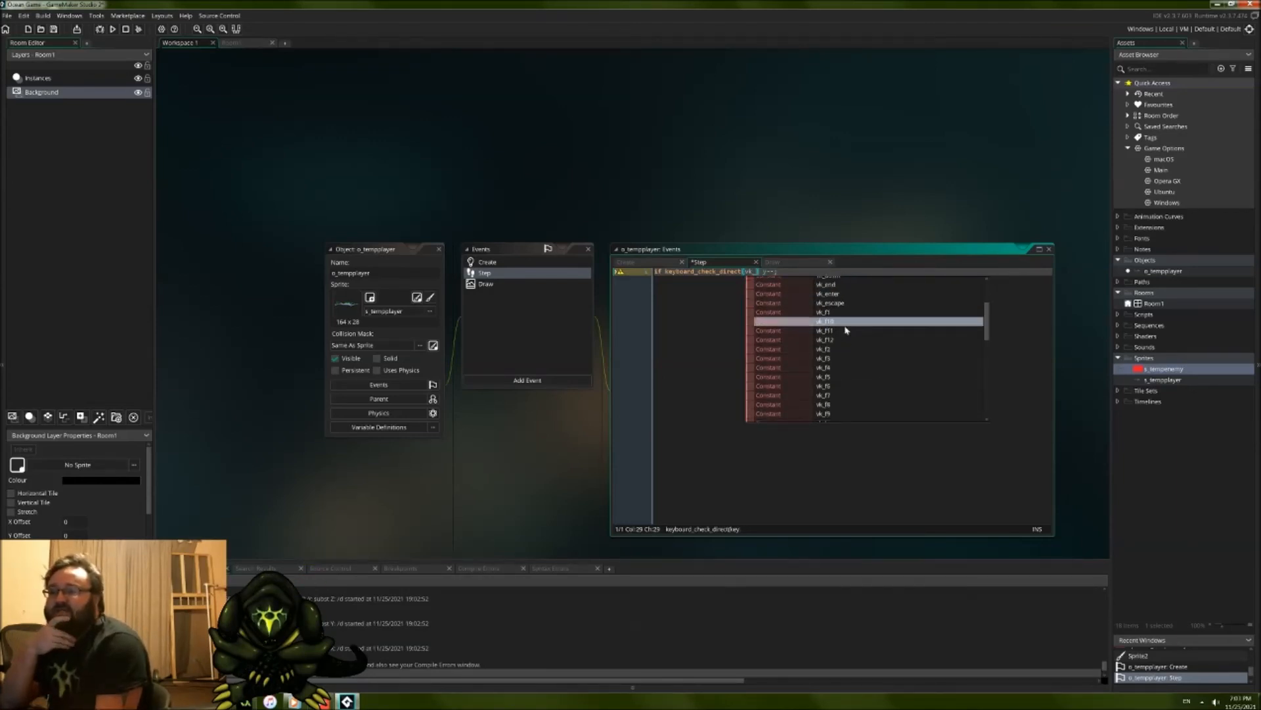
scroll(859, 369, down, 7)
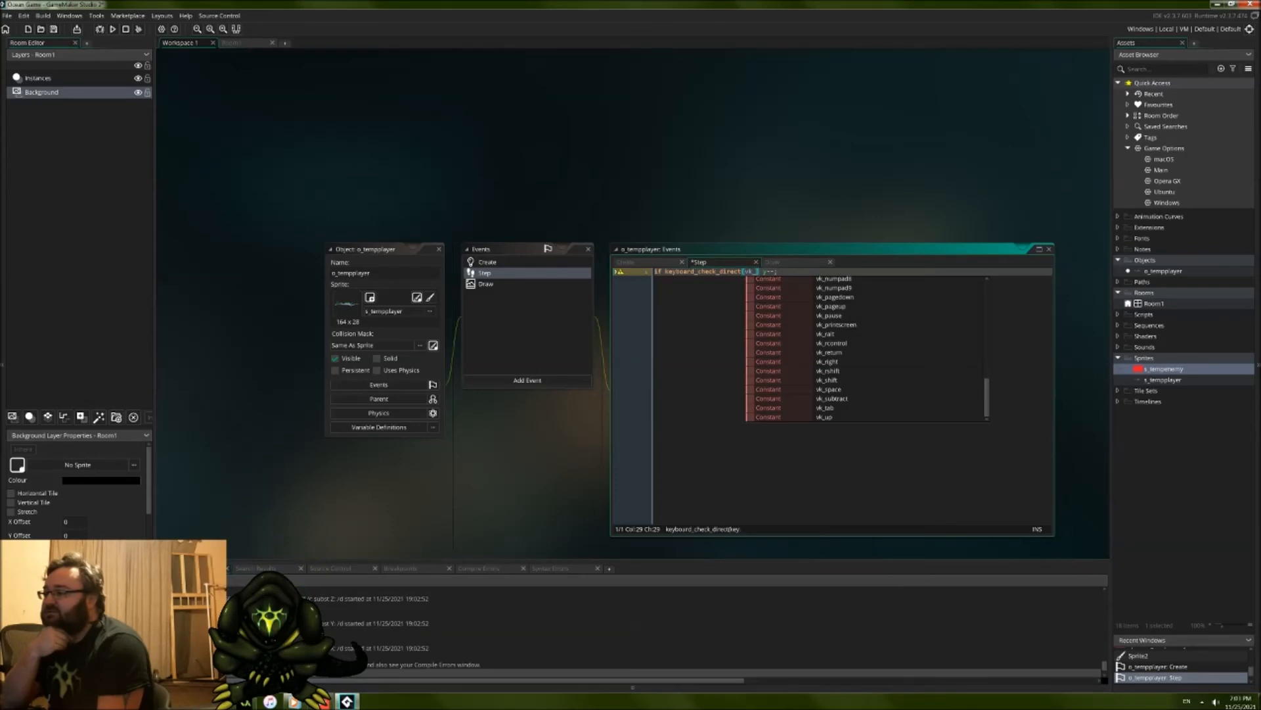
Step: Switch to the browser to reread the keyboard_check_direct manual page and its example, and return to GameMaker Studio 2
click(144, 701)
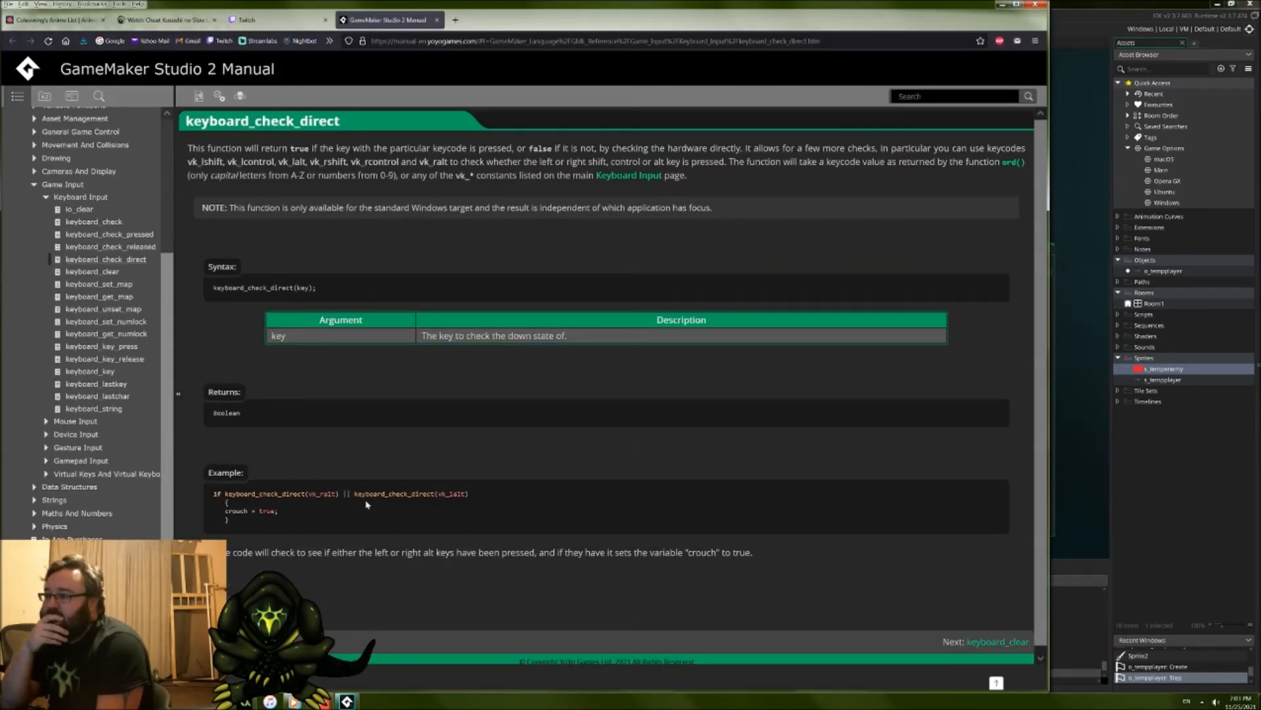
scroll(367, 505, down, 1)
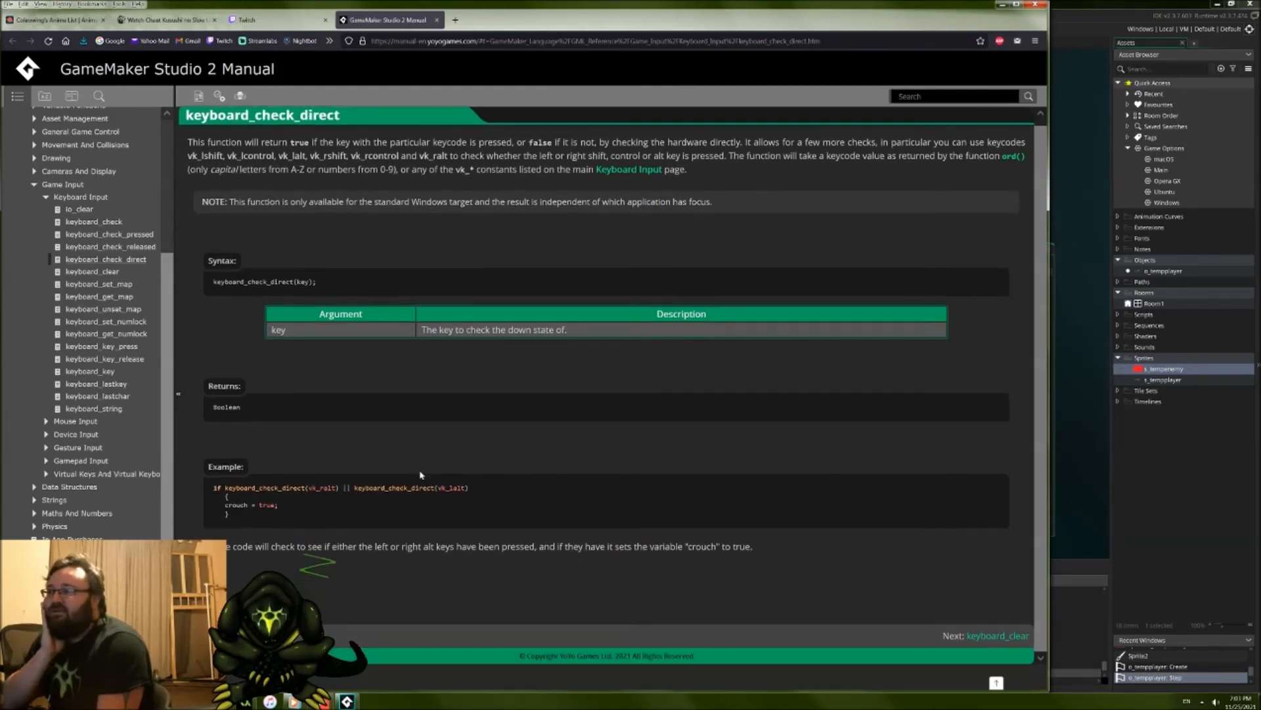
click(1089, 8)
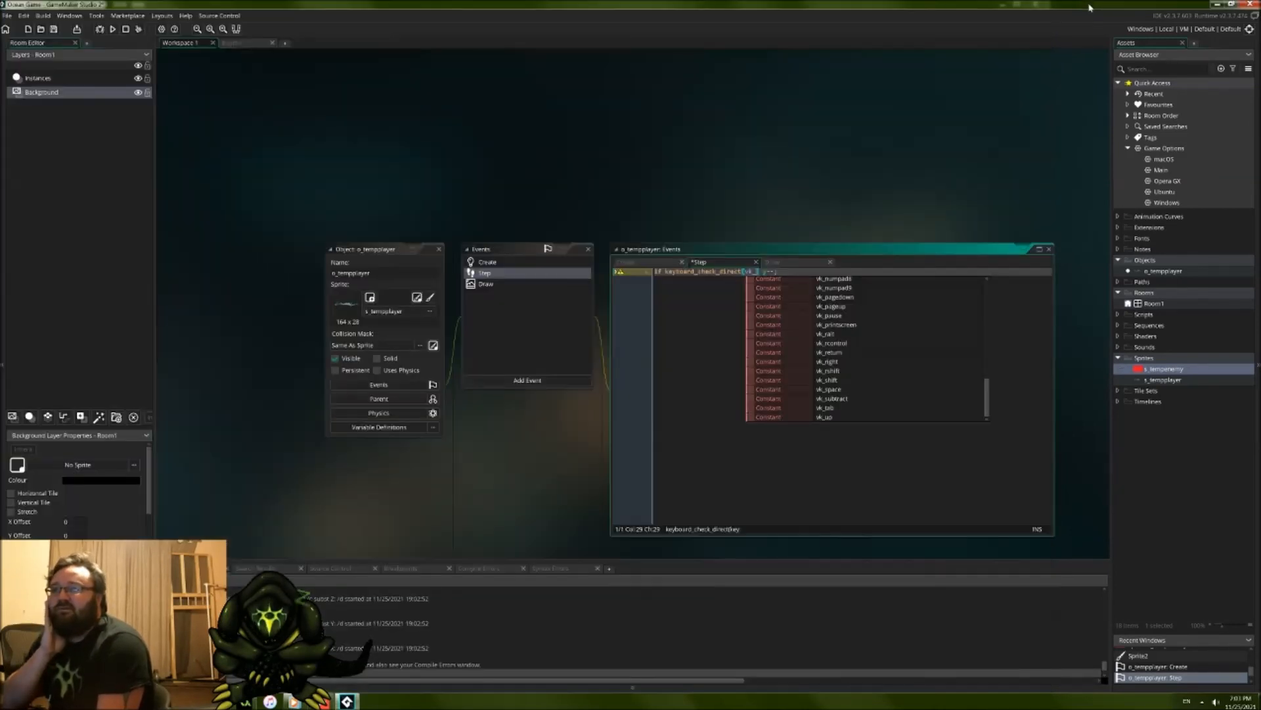
Step: Complete the keyboard_check_direct argument with the vk_up constant
scroll(805, 386, up, 6)
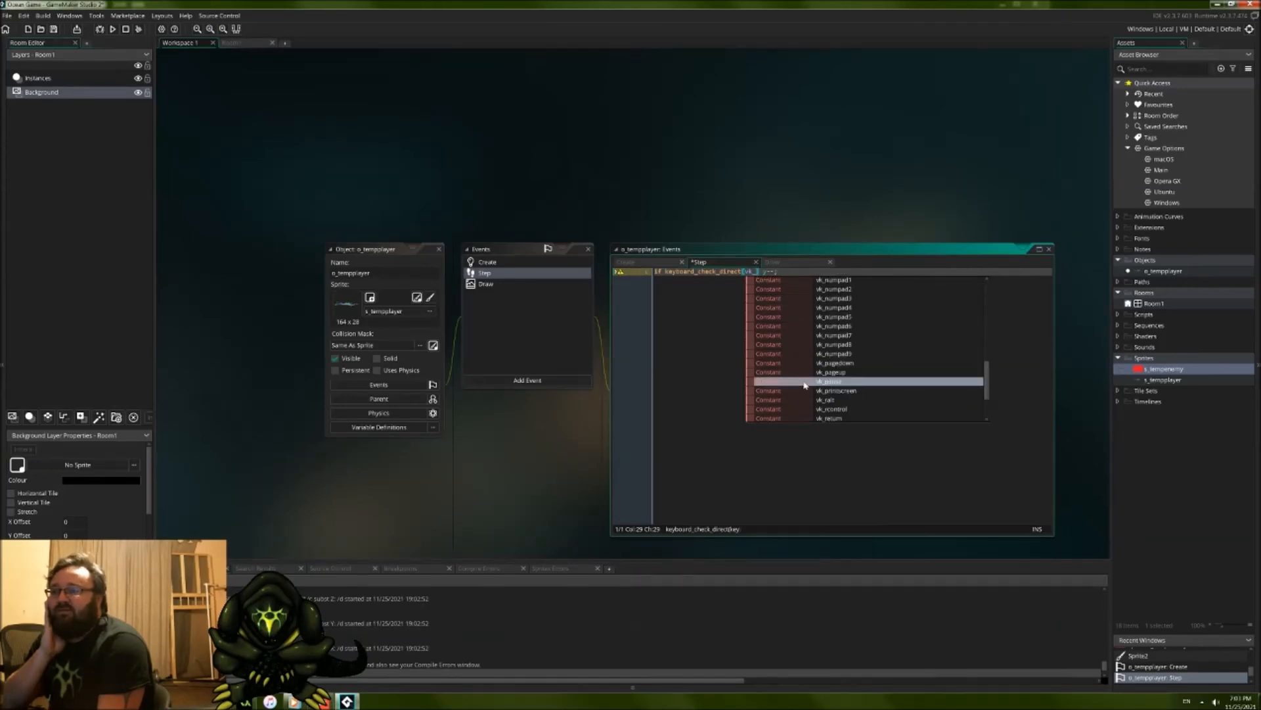
scroll(805, 386, up, 7)
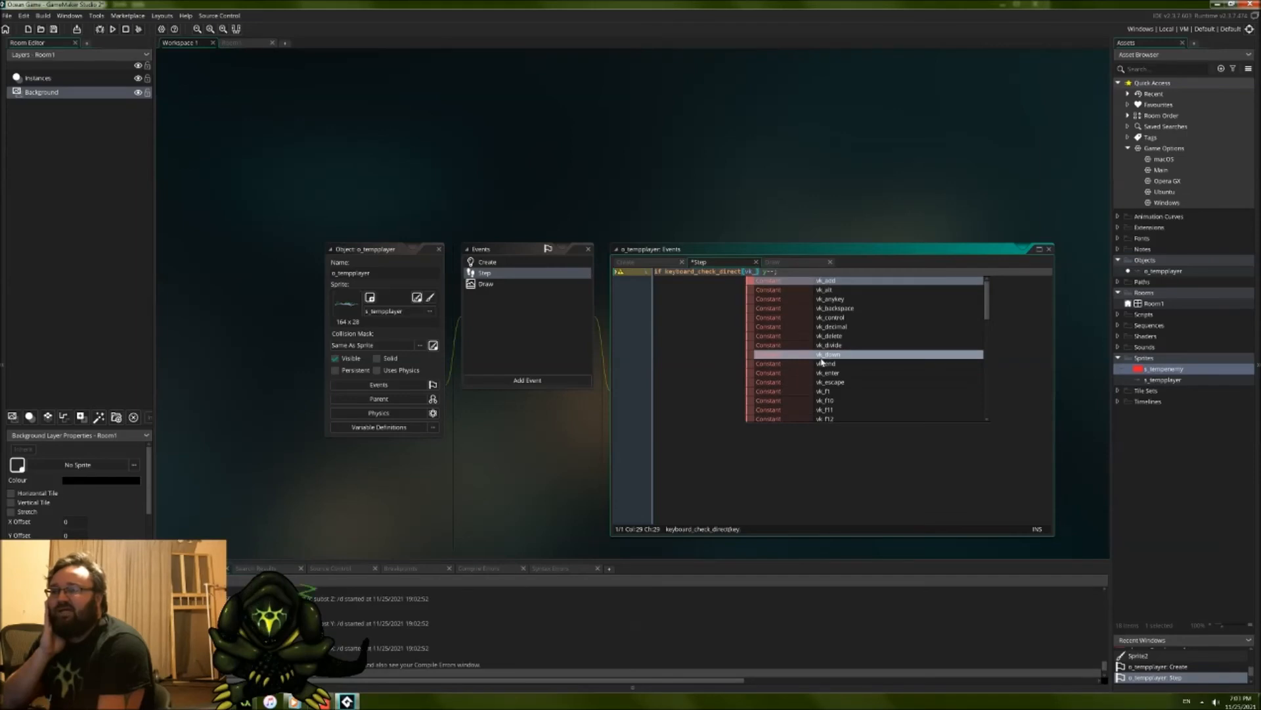
scroll(822, 361, down, 9)
scroll(821, 361, down, 3)
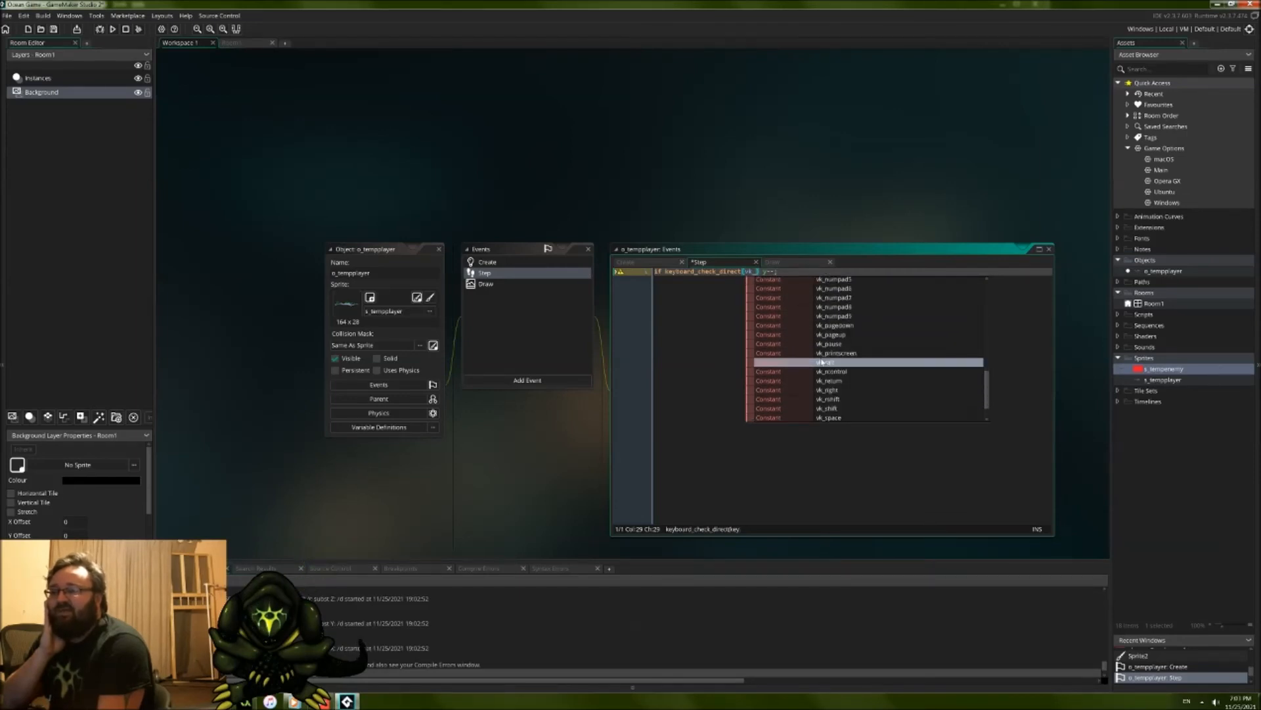
scroll(835, 387, down, 1)
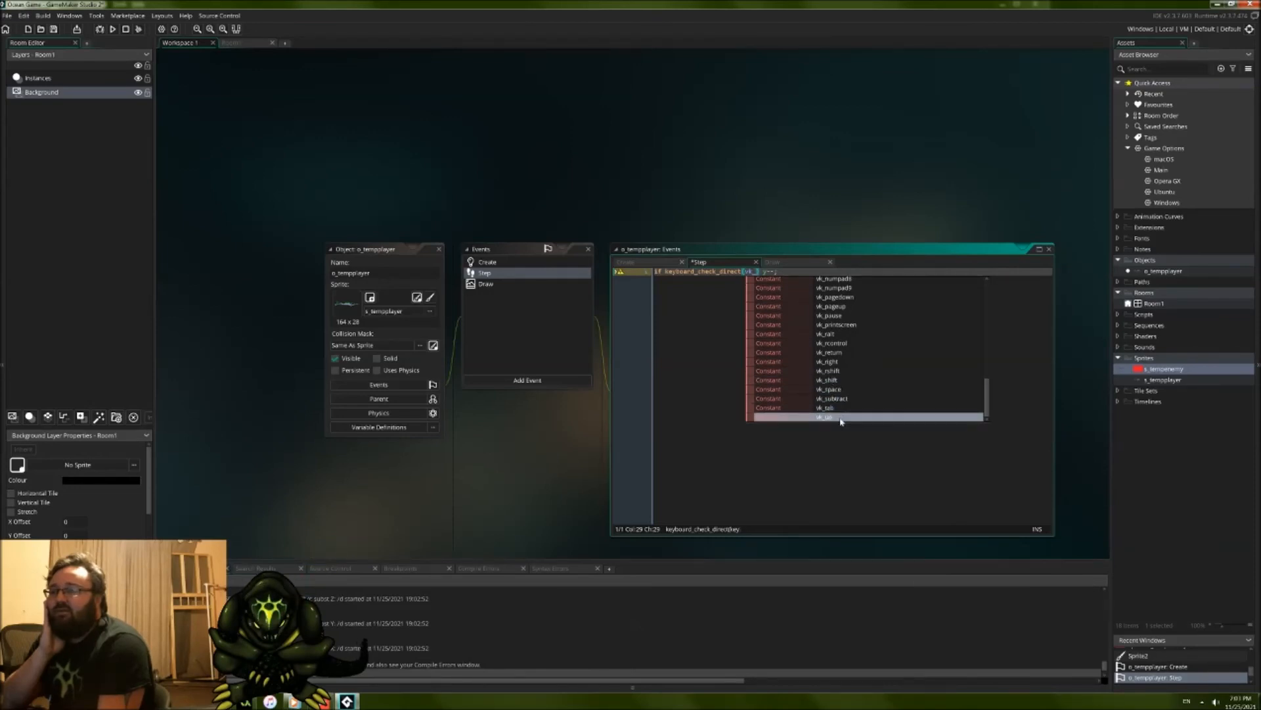
click(840, 419)
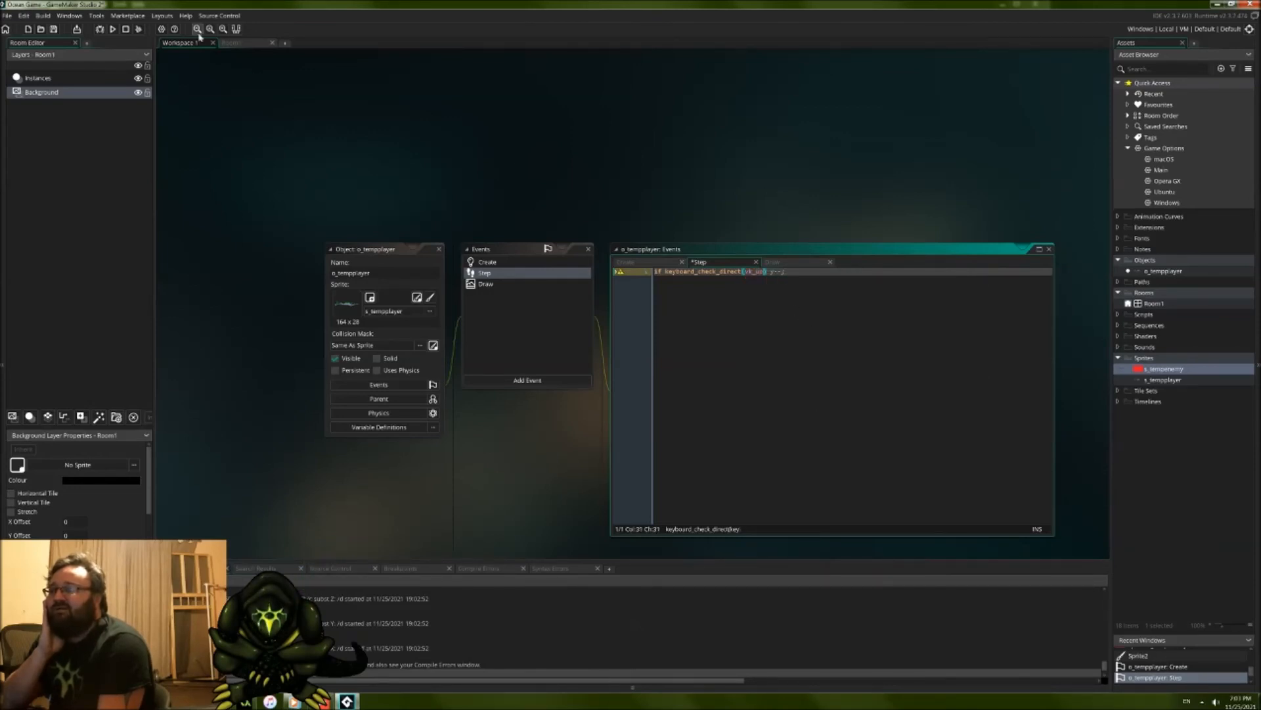
Step: Test-run the game and change the vk_up line's movement in the Step event to y-=10;
click(112, 30)
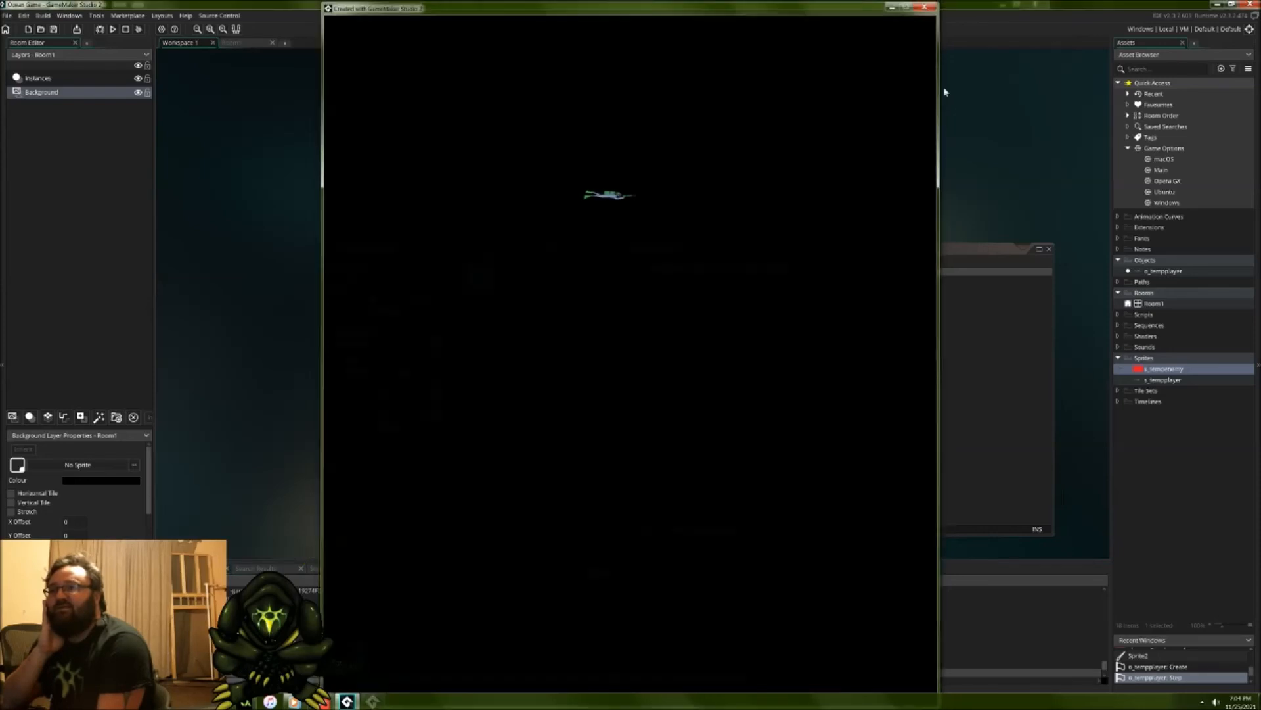
click(935, 4)
click(785, 275)
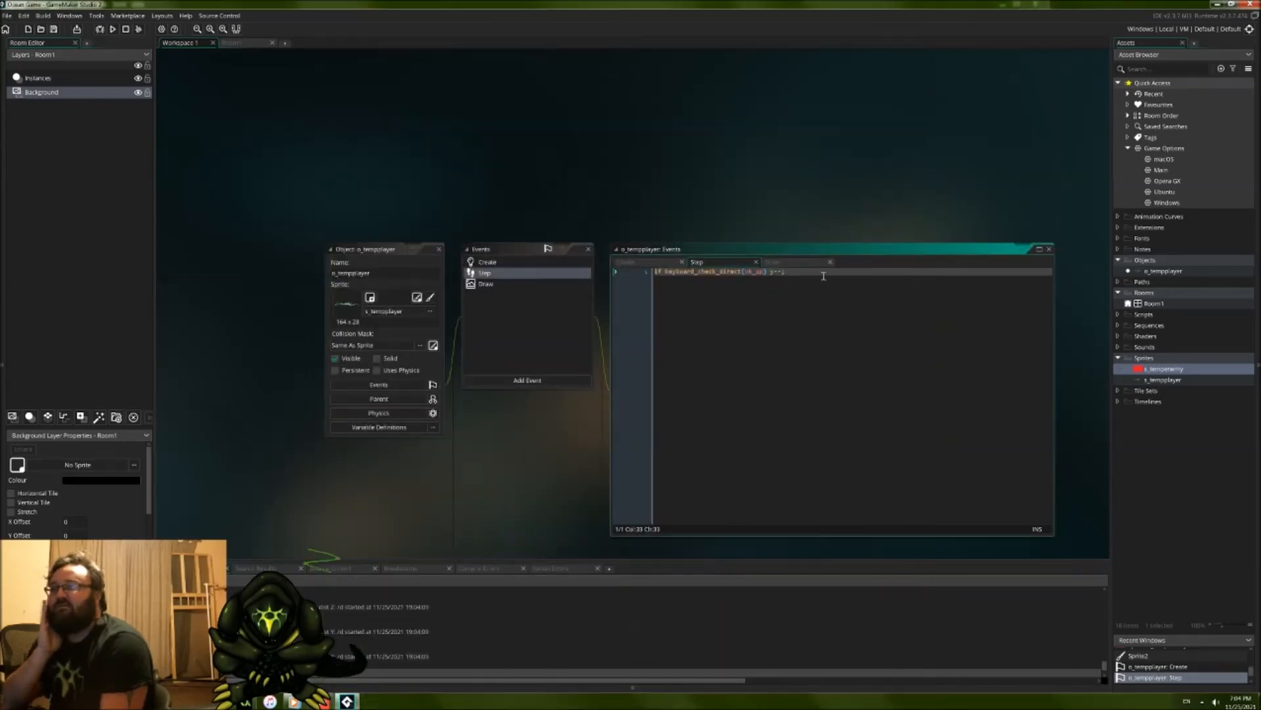
key(BackSpace)
text(=)
key(BackSpace)
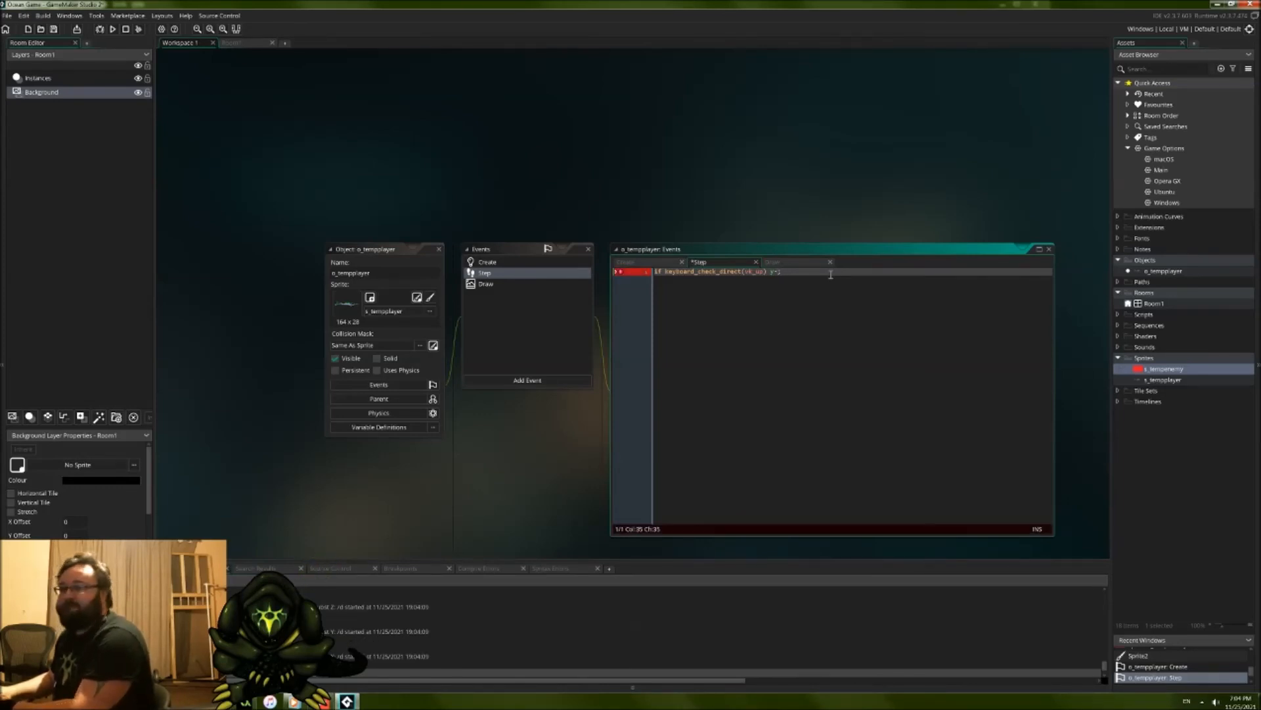
text(5)
text(10)
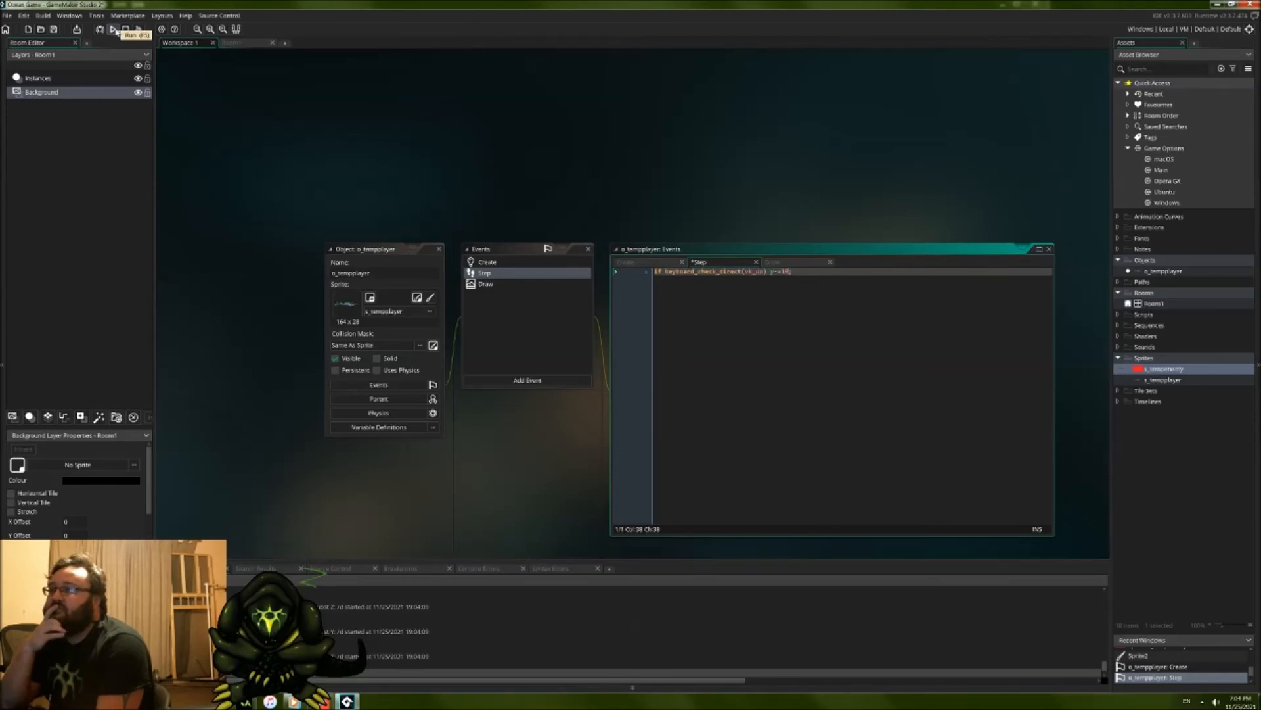
Step: Run the game, test the player's upward movement, and close the game window
click(115, 31)
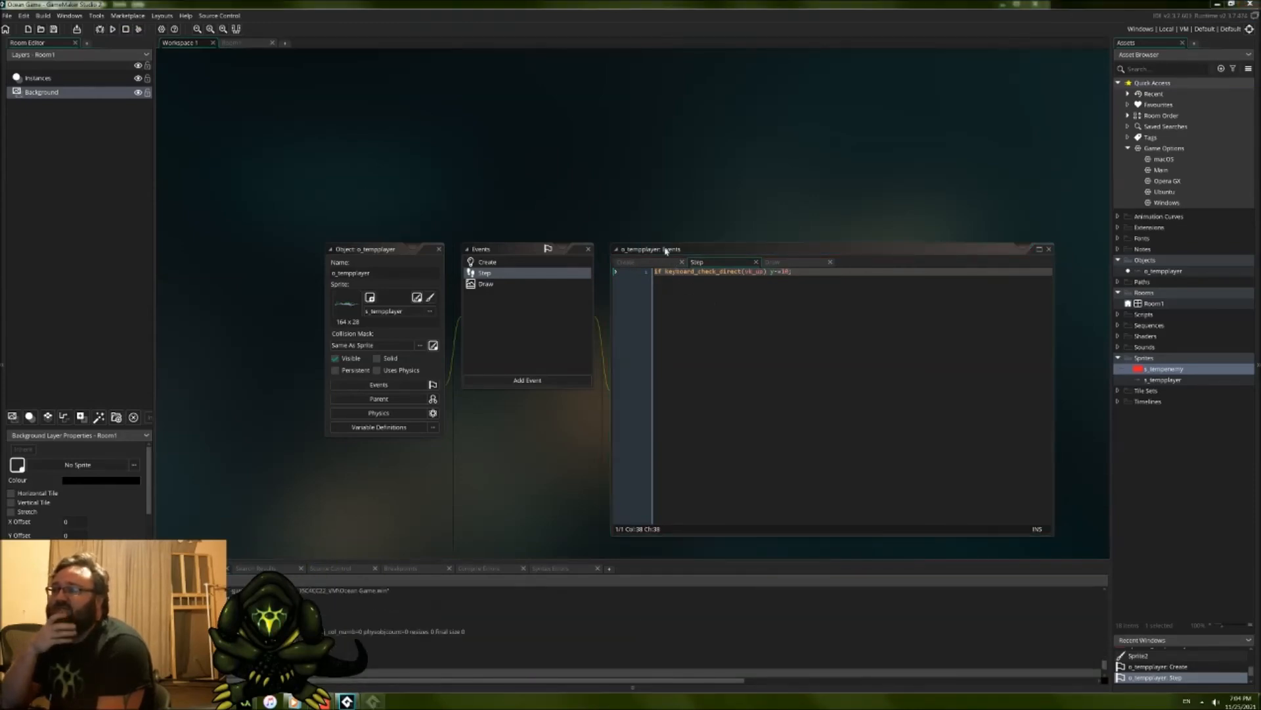
key(w)
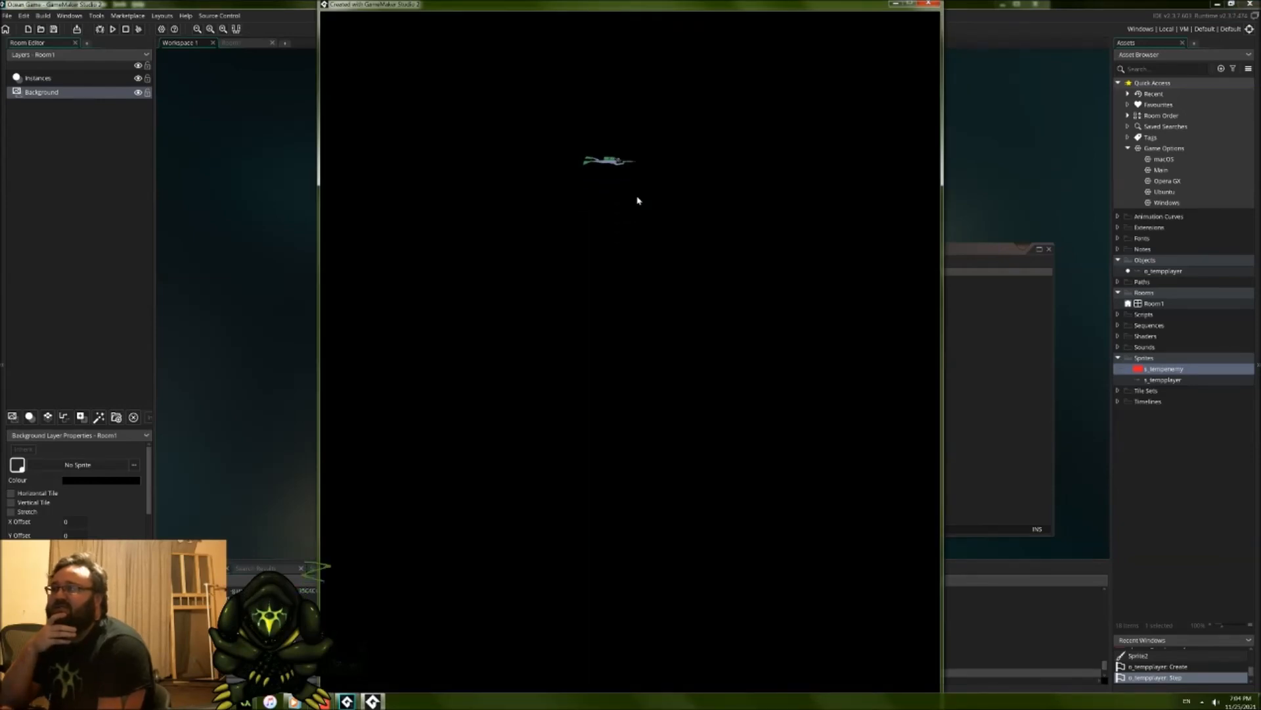
key(w)
key(w)
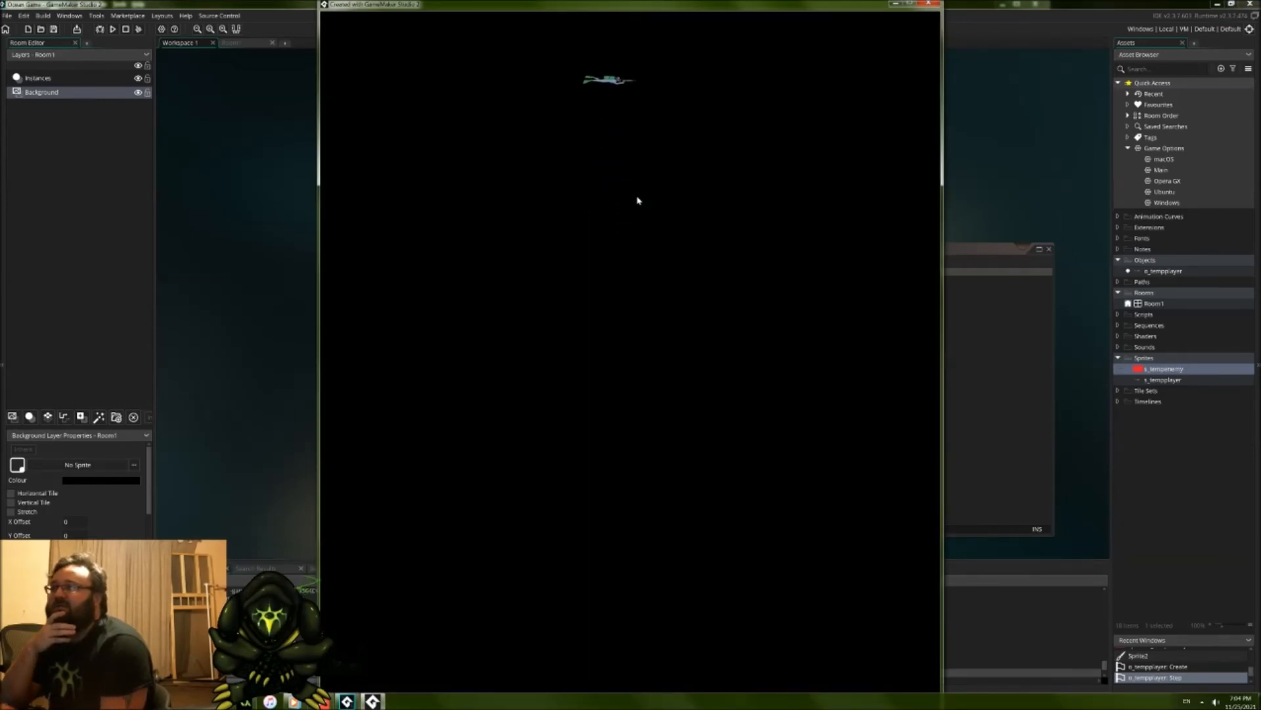
click(927, 4)
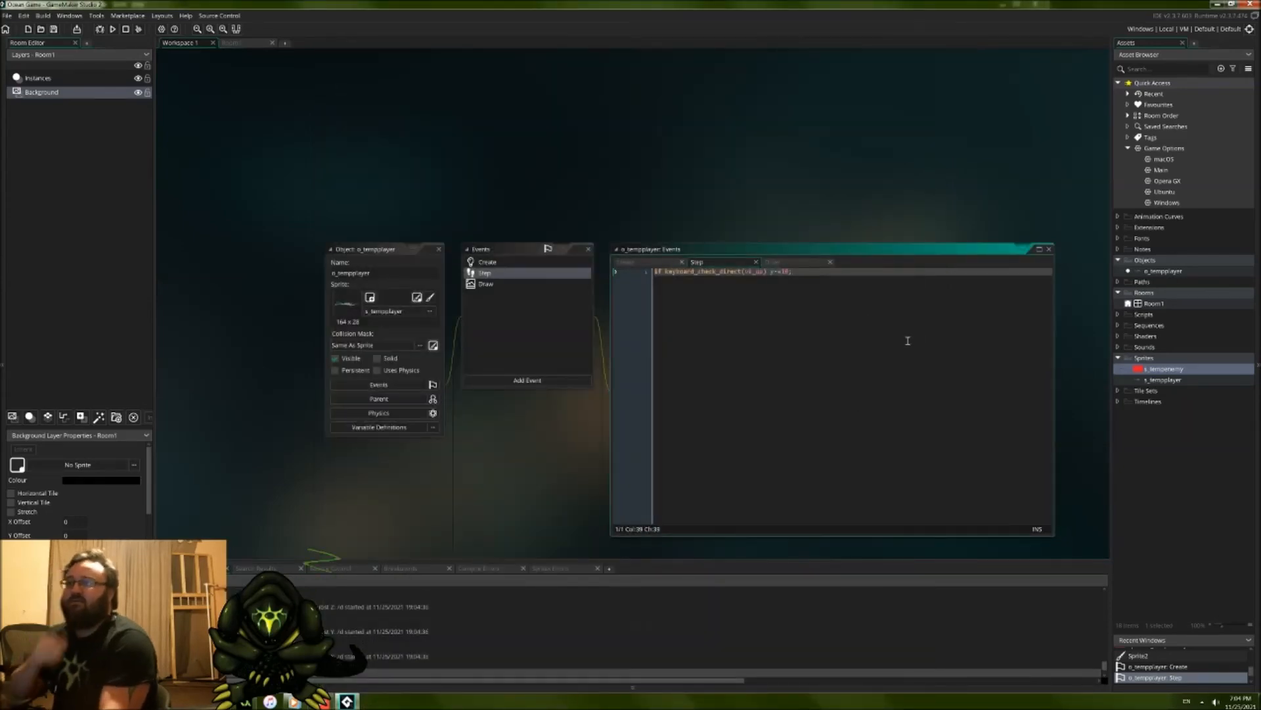
Step: Add a second Step event line reading if keyboard_check_direct(vk_down) y+=10;
key(Return)
text(if)
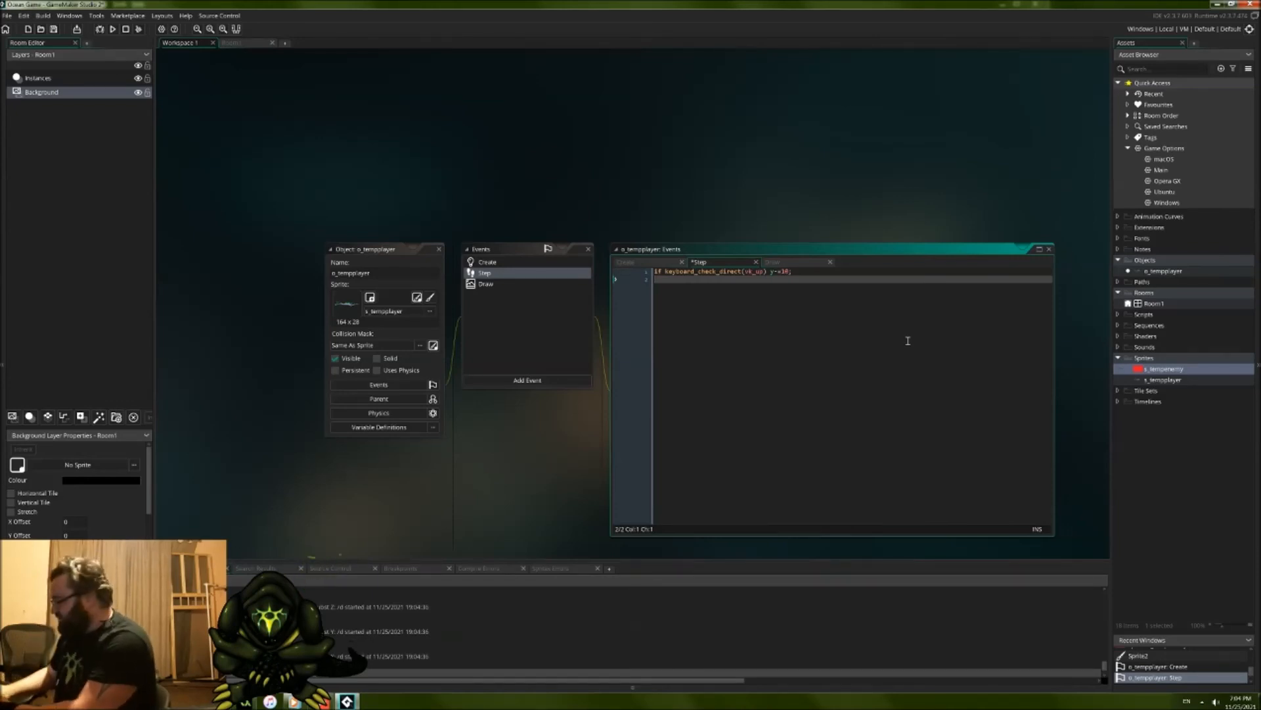
text(keyboard_)
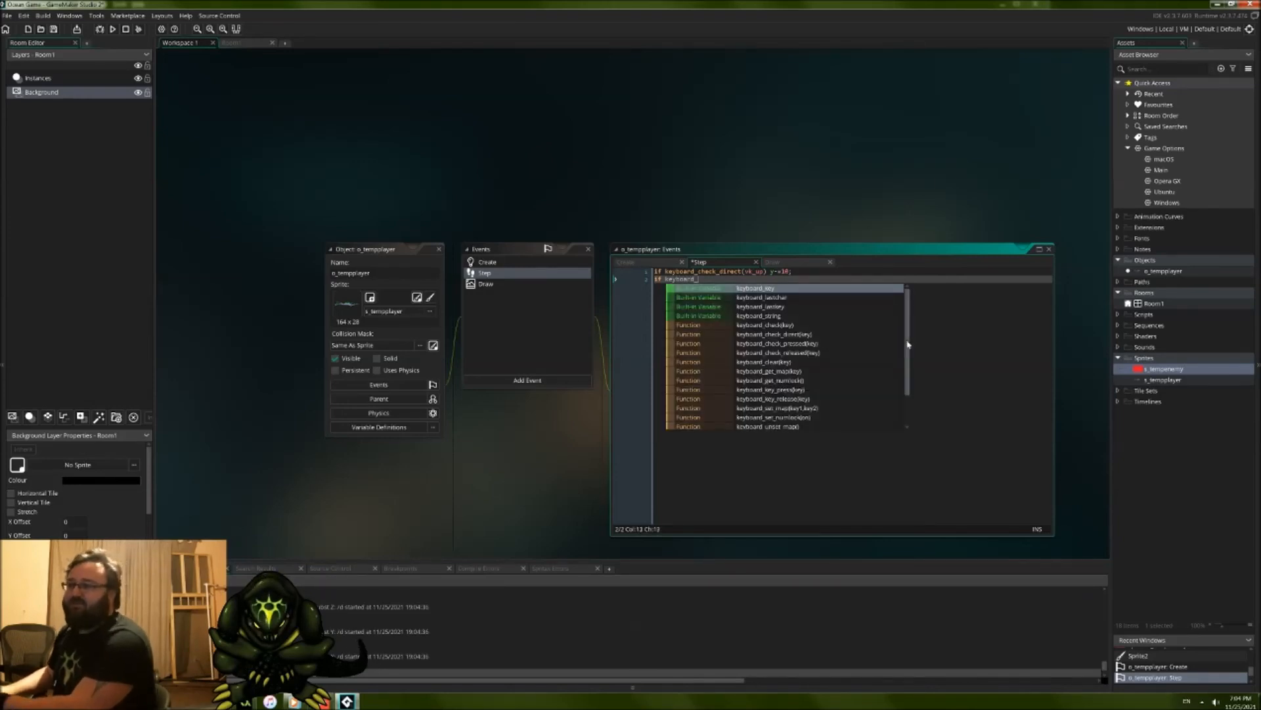
text(chec)
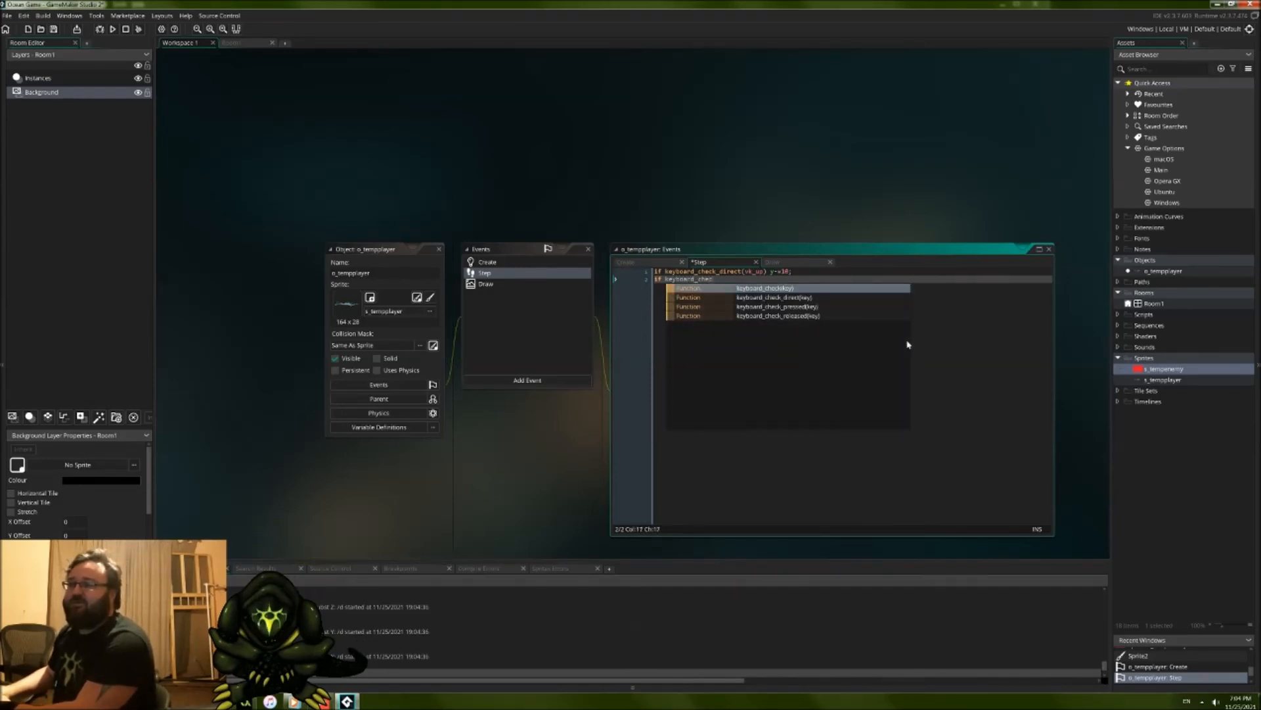
text(k_)
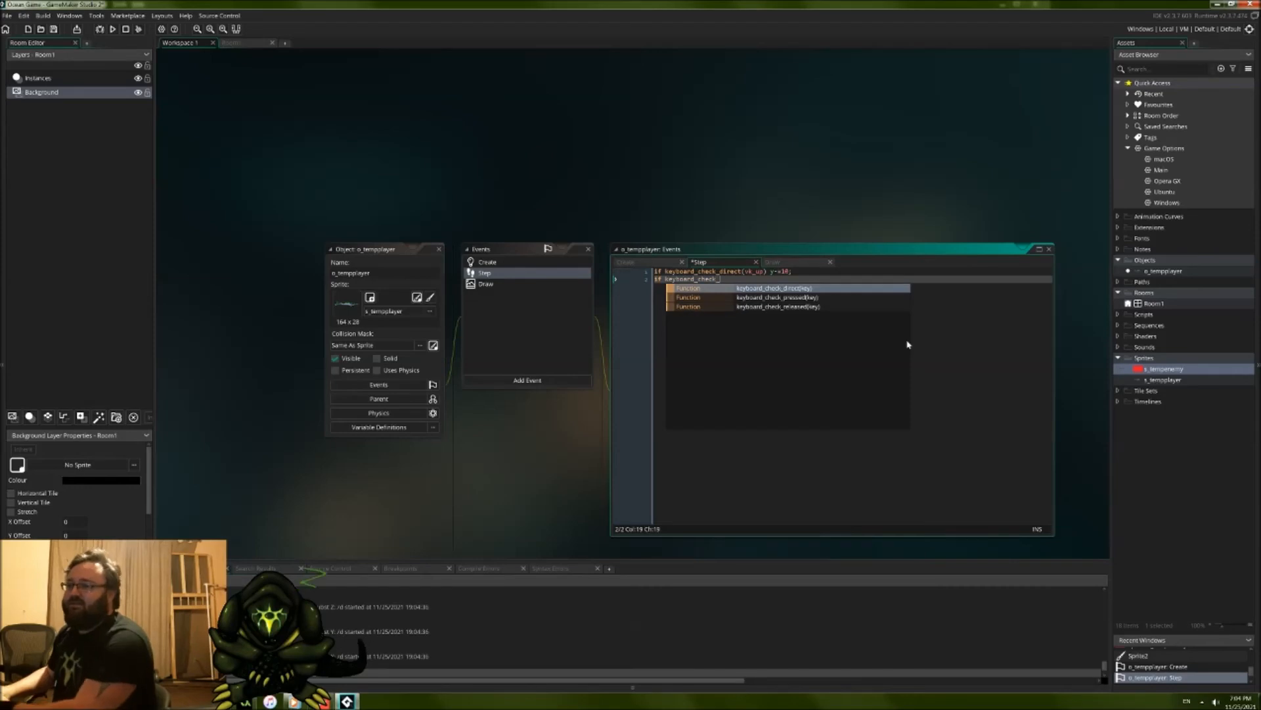
text(direct()
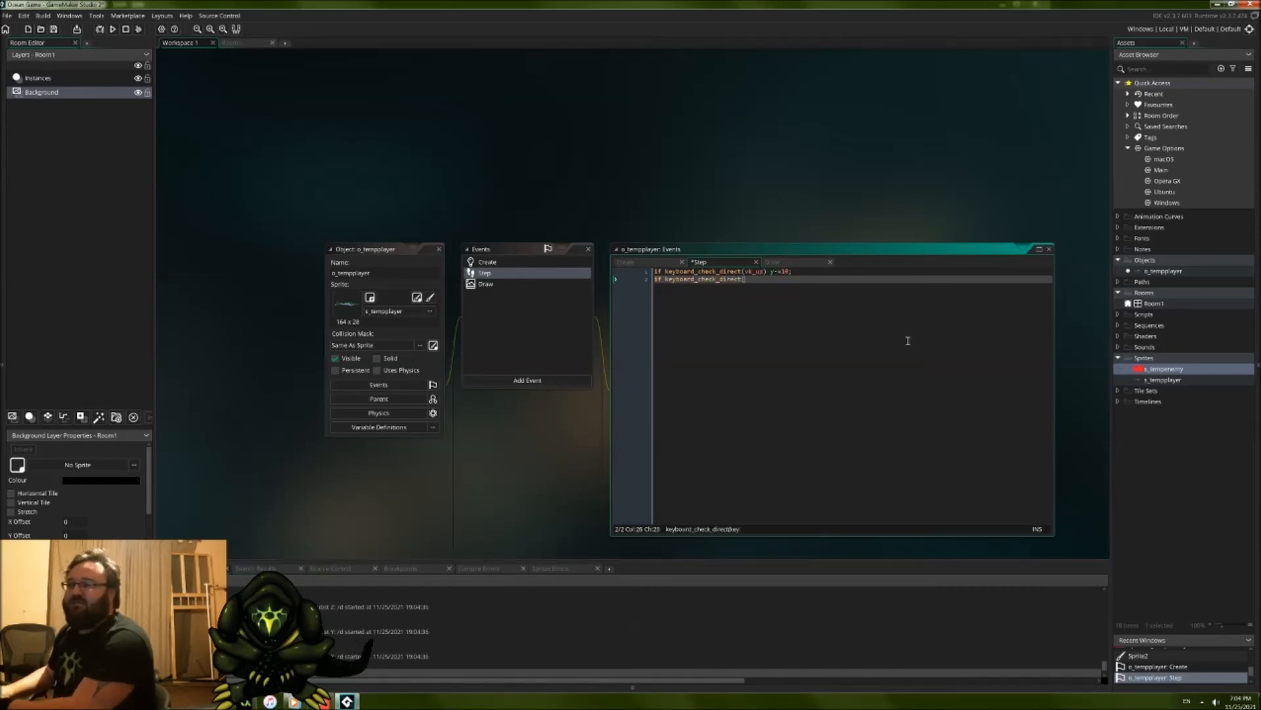
text(vk_d)
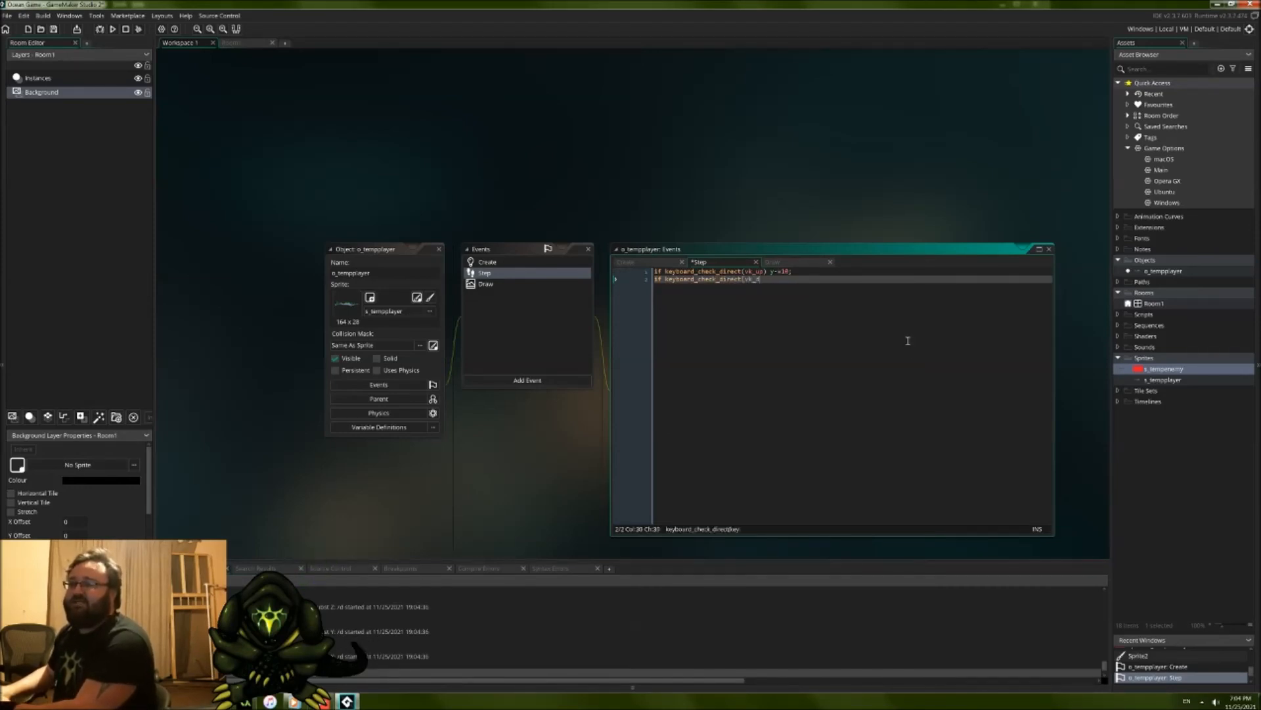
text(own))
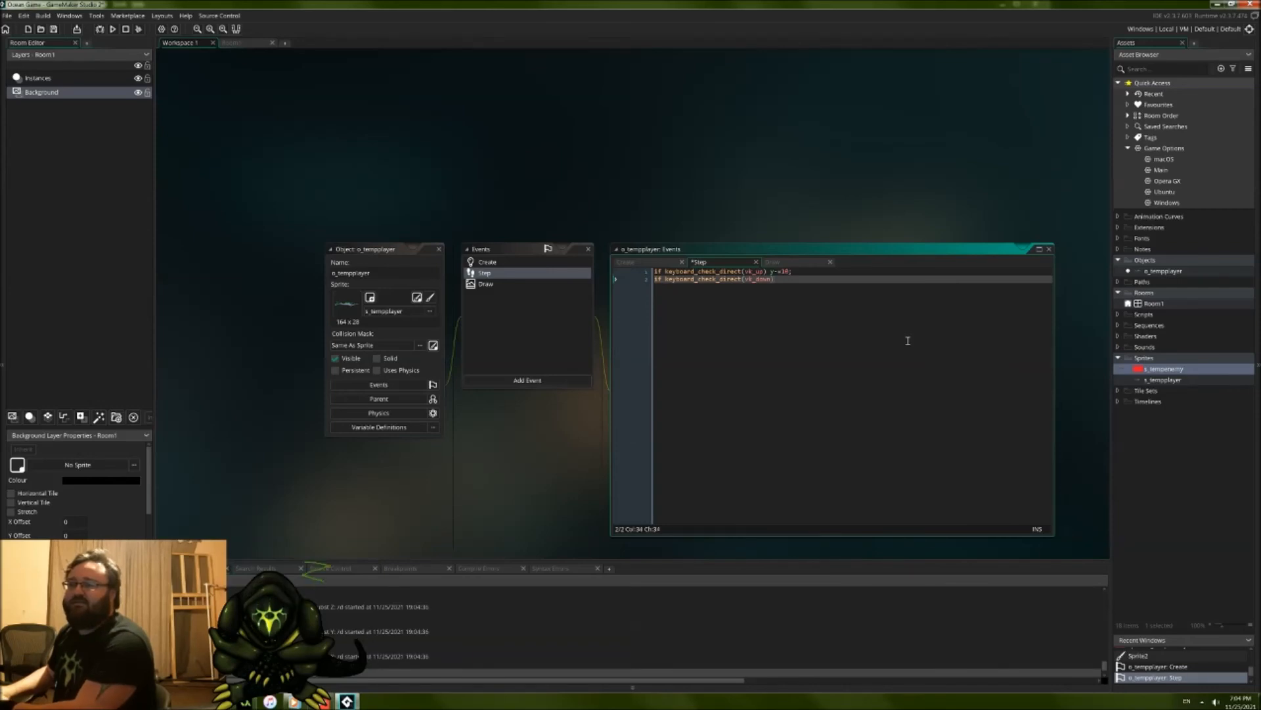
text( y+=10;)
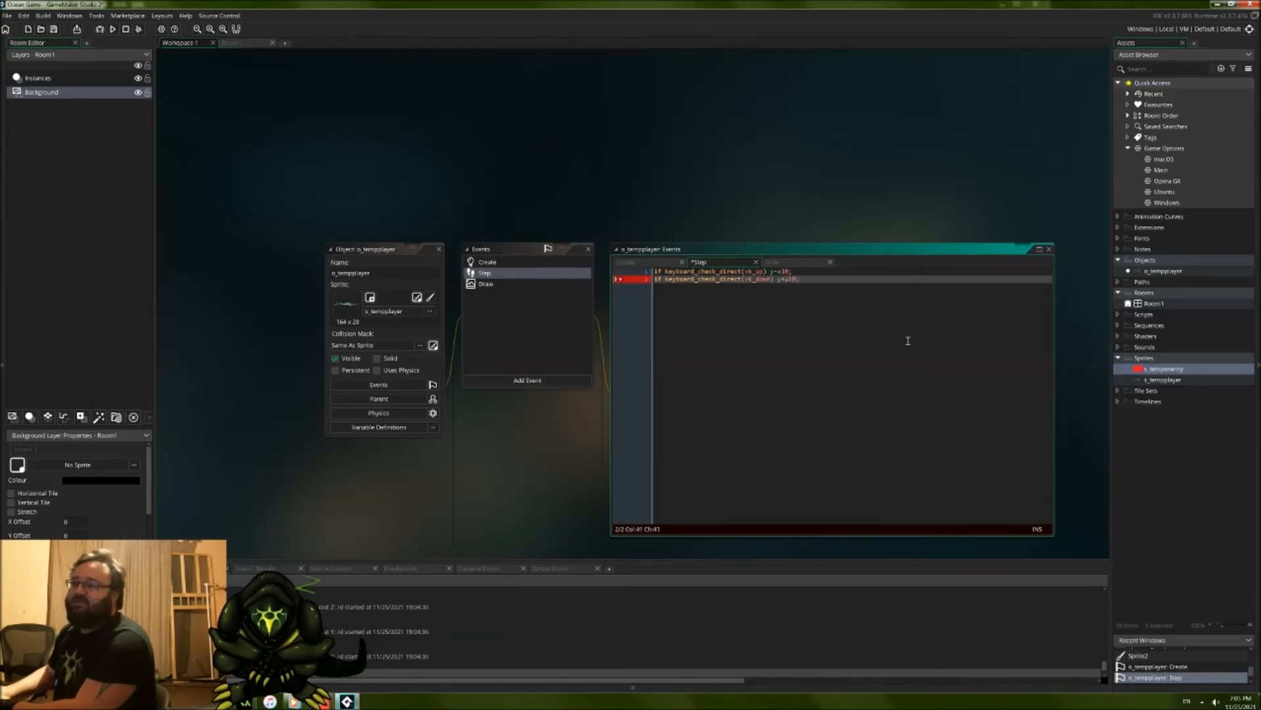
key(Return)
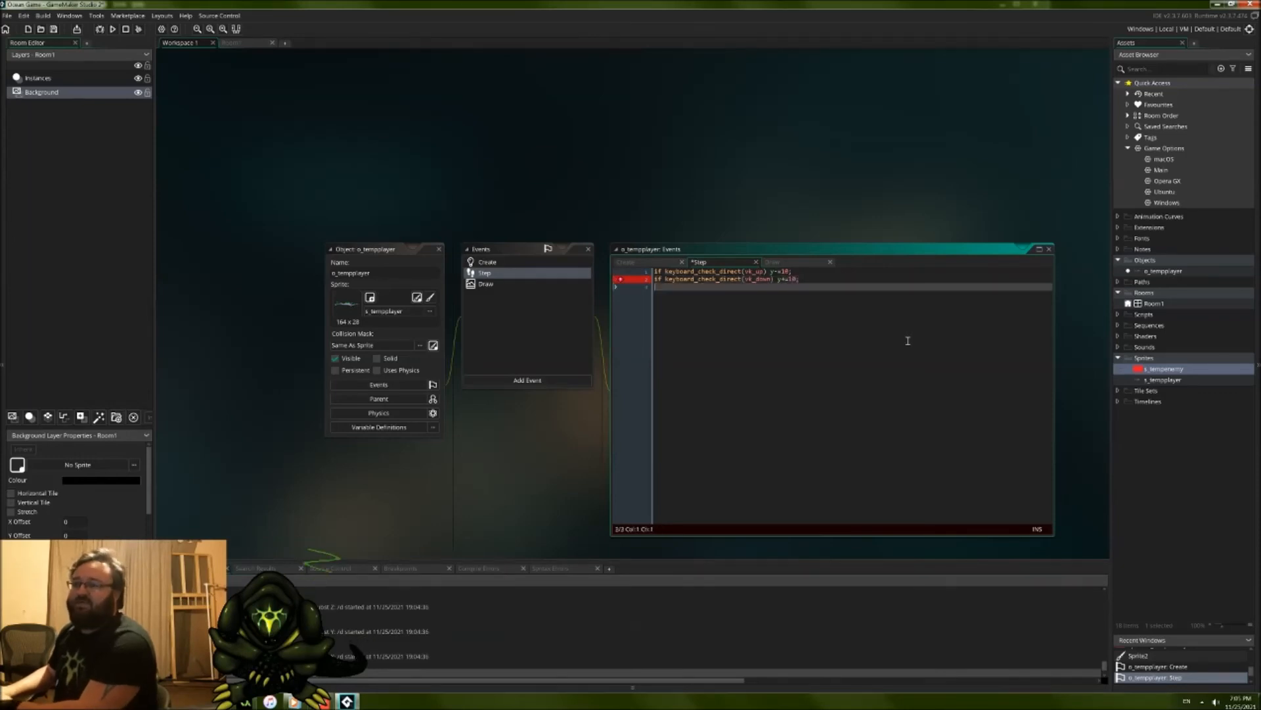
Step: Add a third line using if keyboard_check_direct with vk_left to apply x-=10;
text(if key)
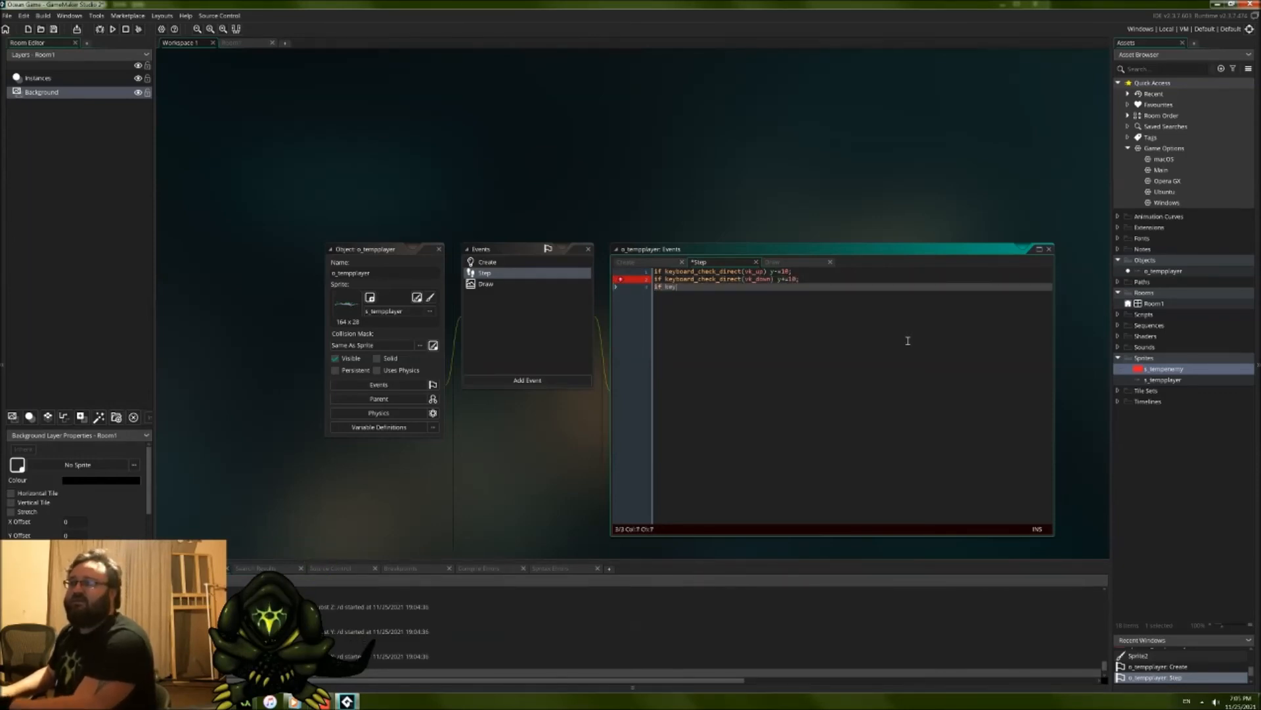
text(board_)
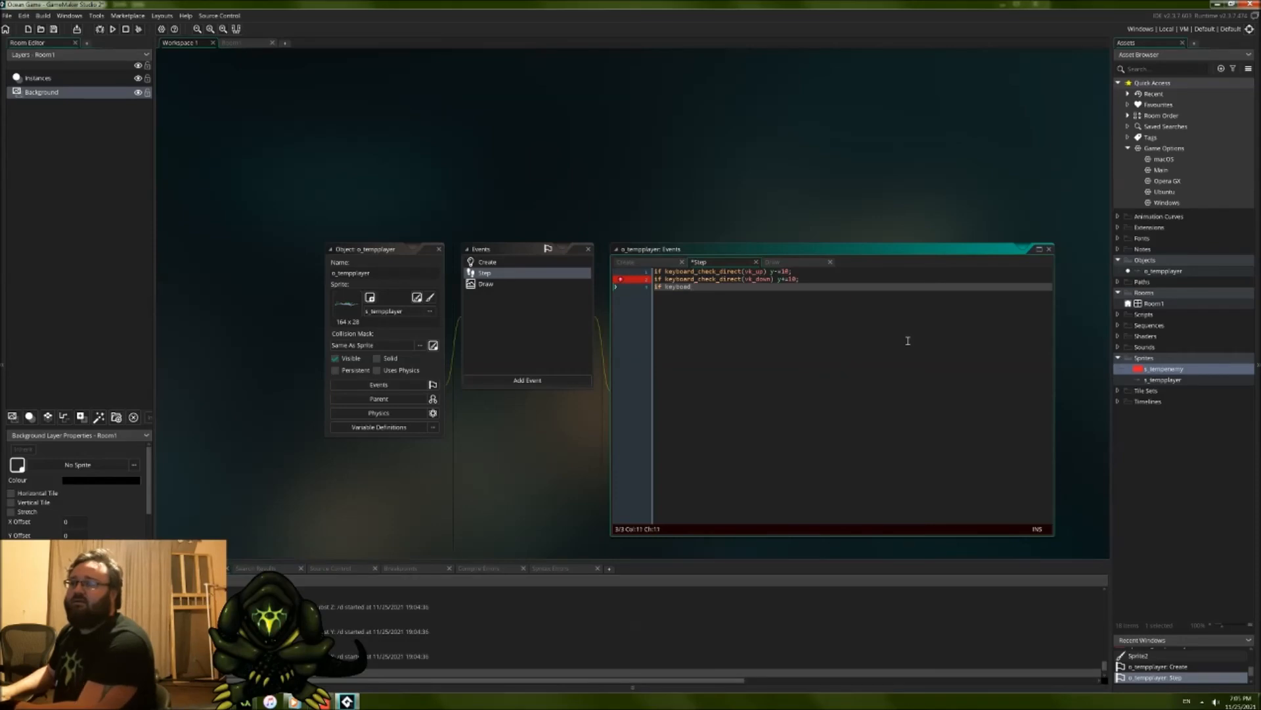
text(check()
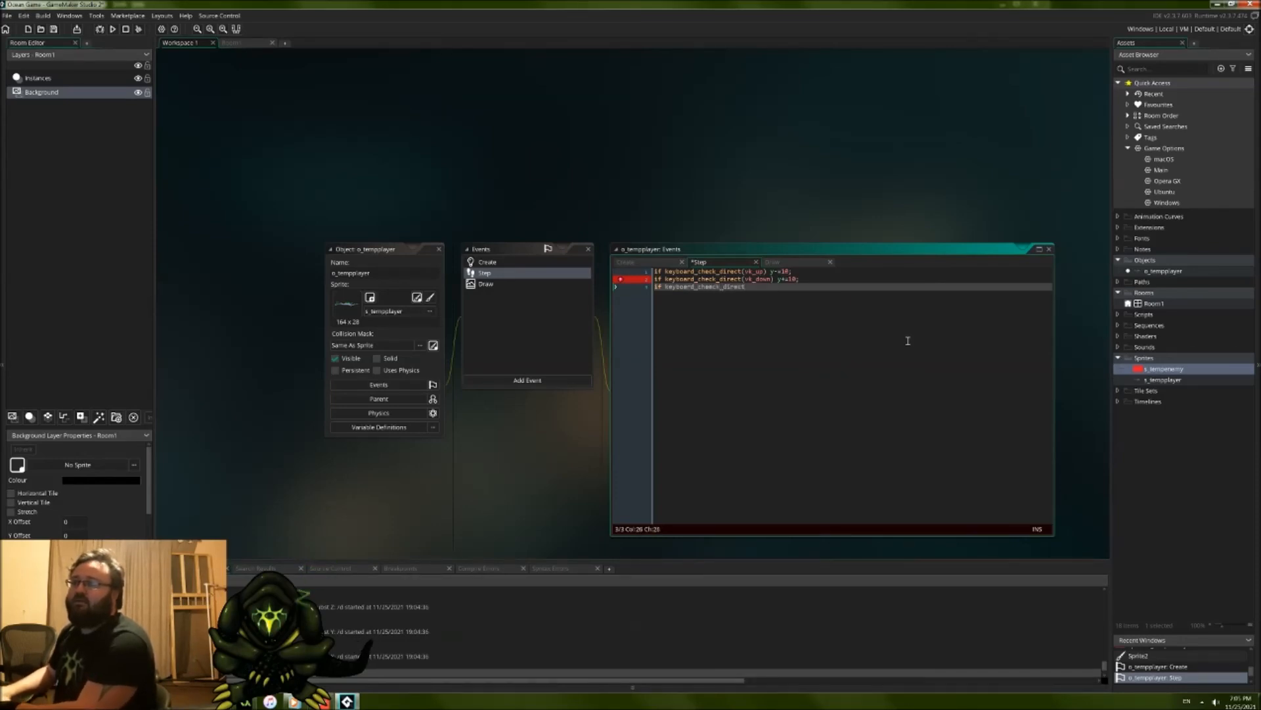
key(Left)
key(Left)
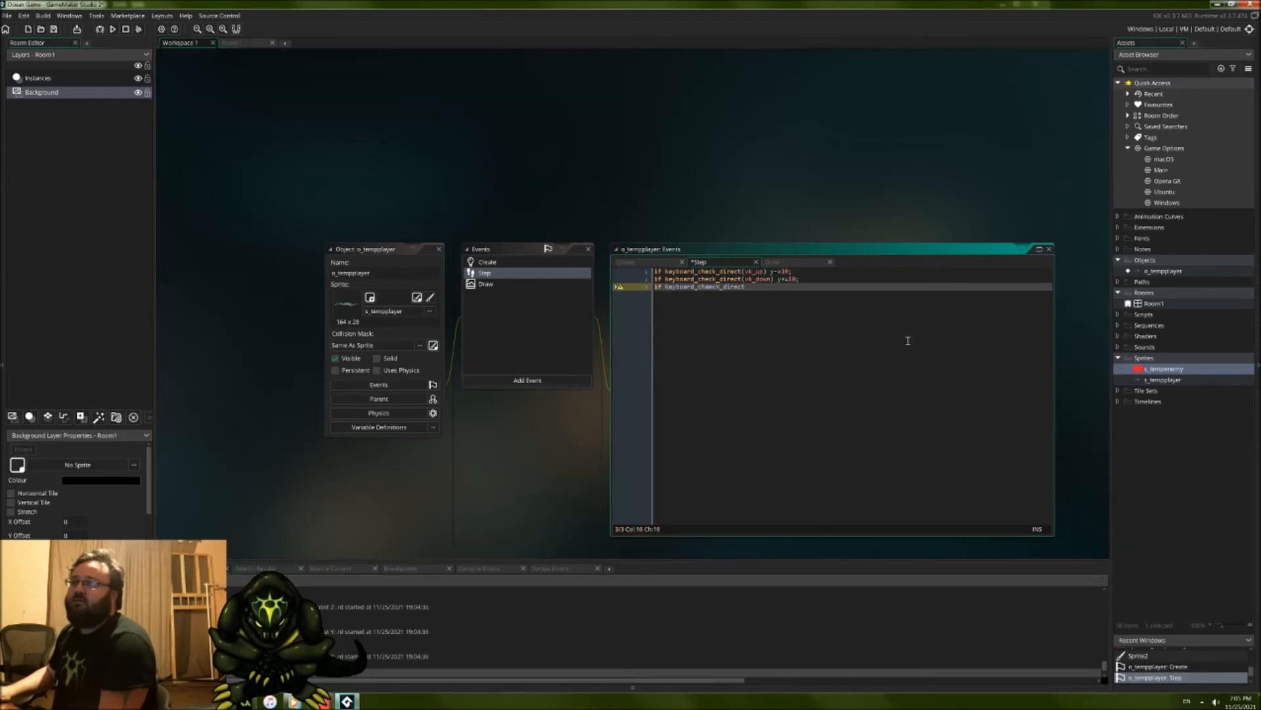
key(End)
text(()
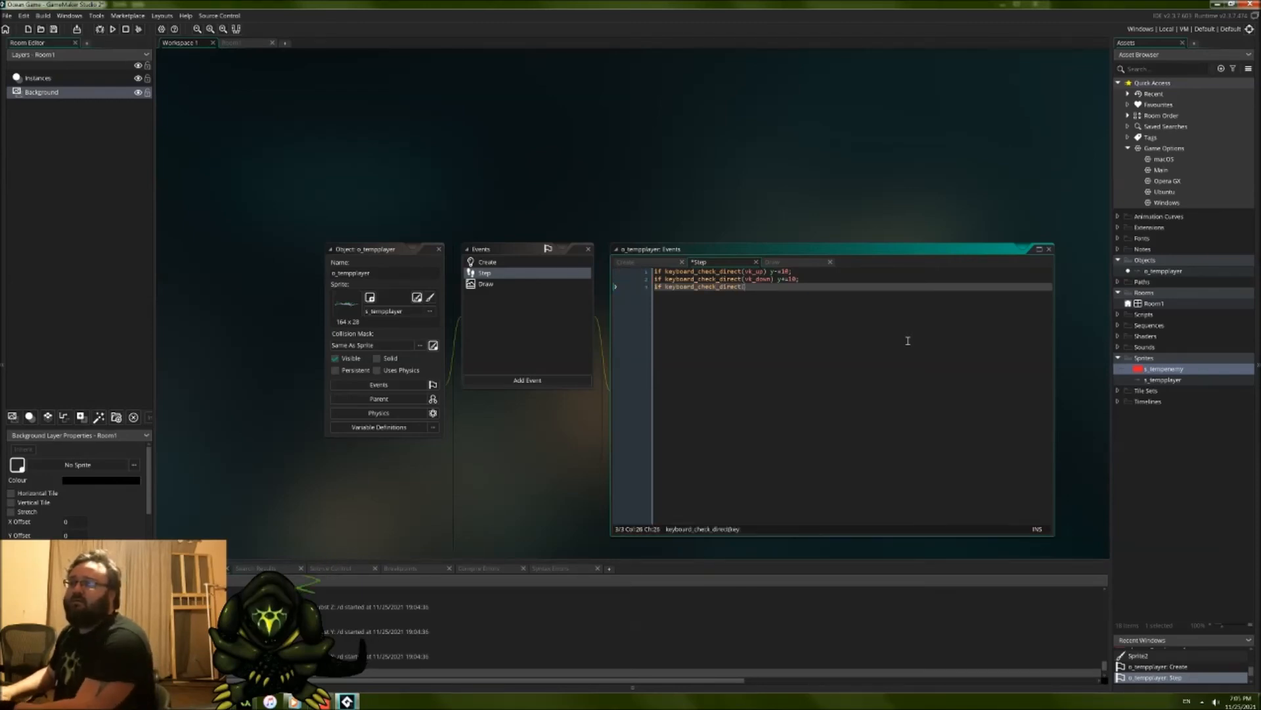
text(vk_left)
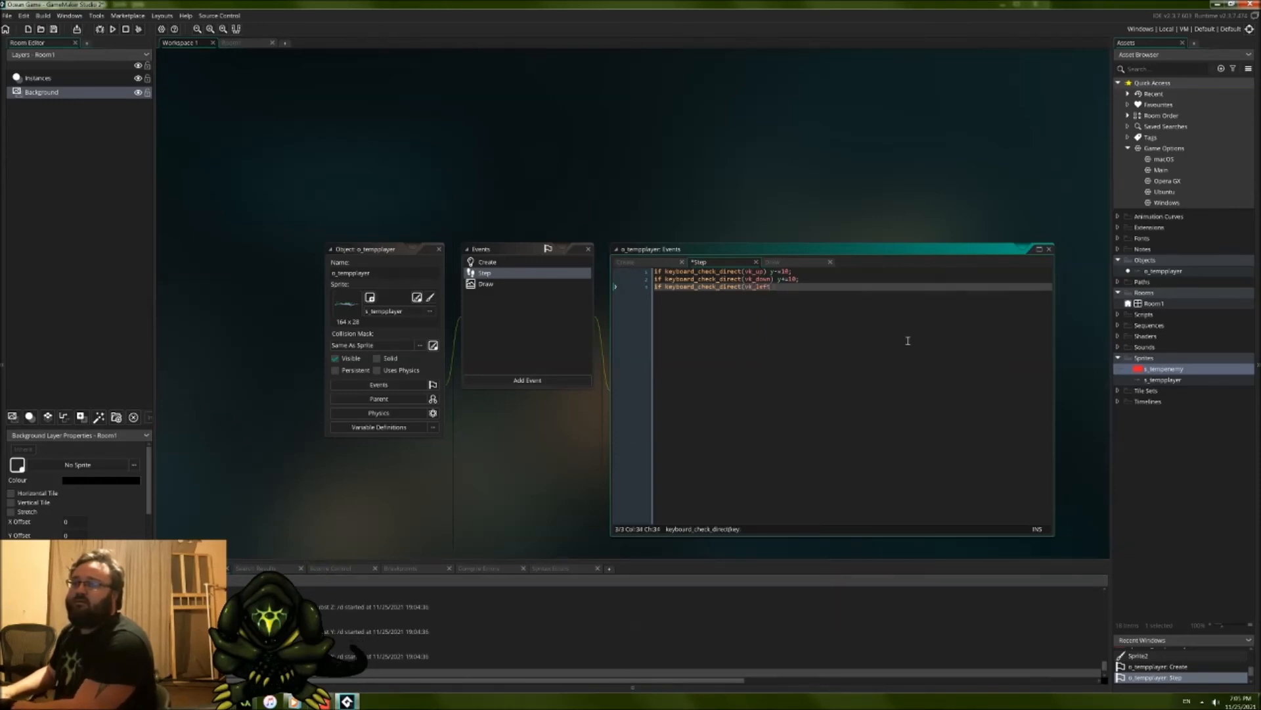
text( x)
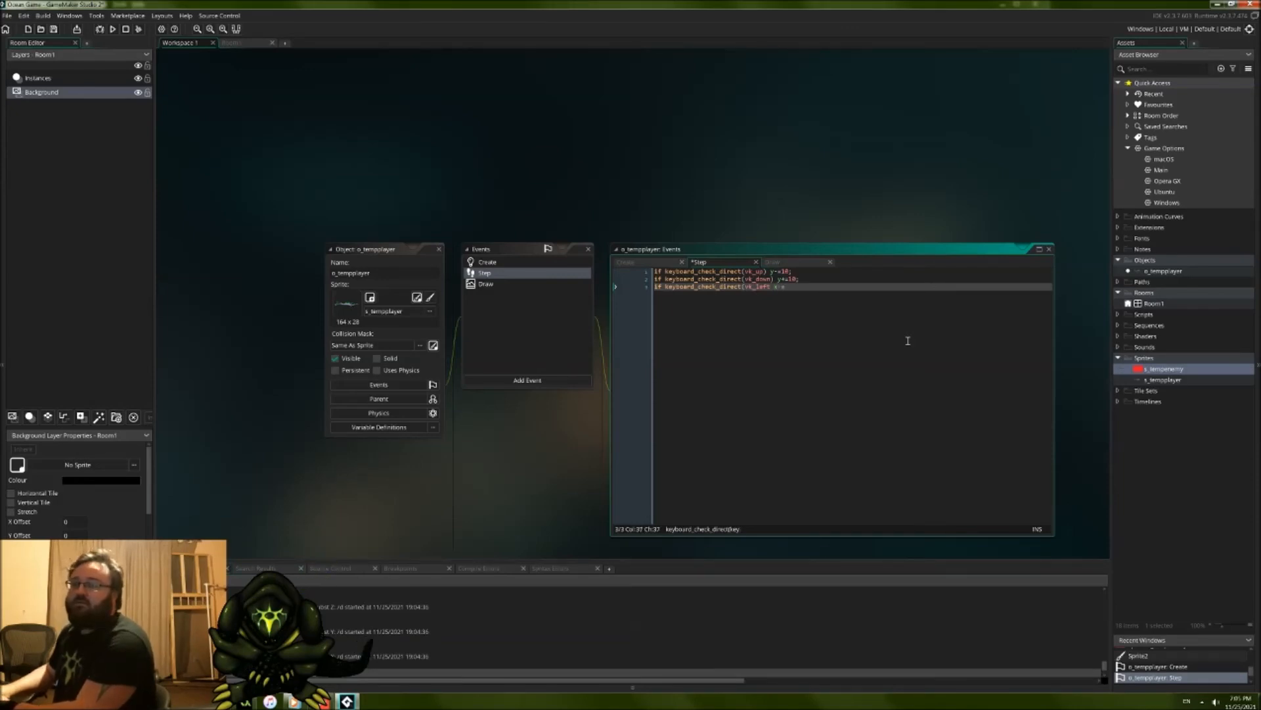
text(-=10;)
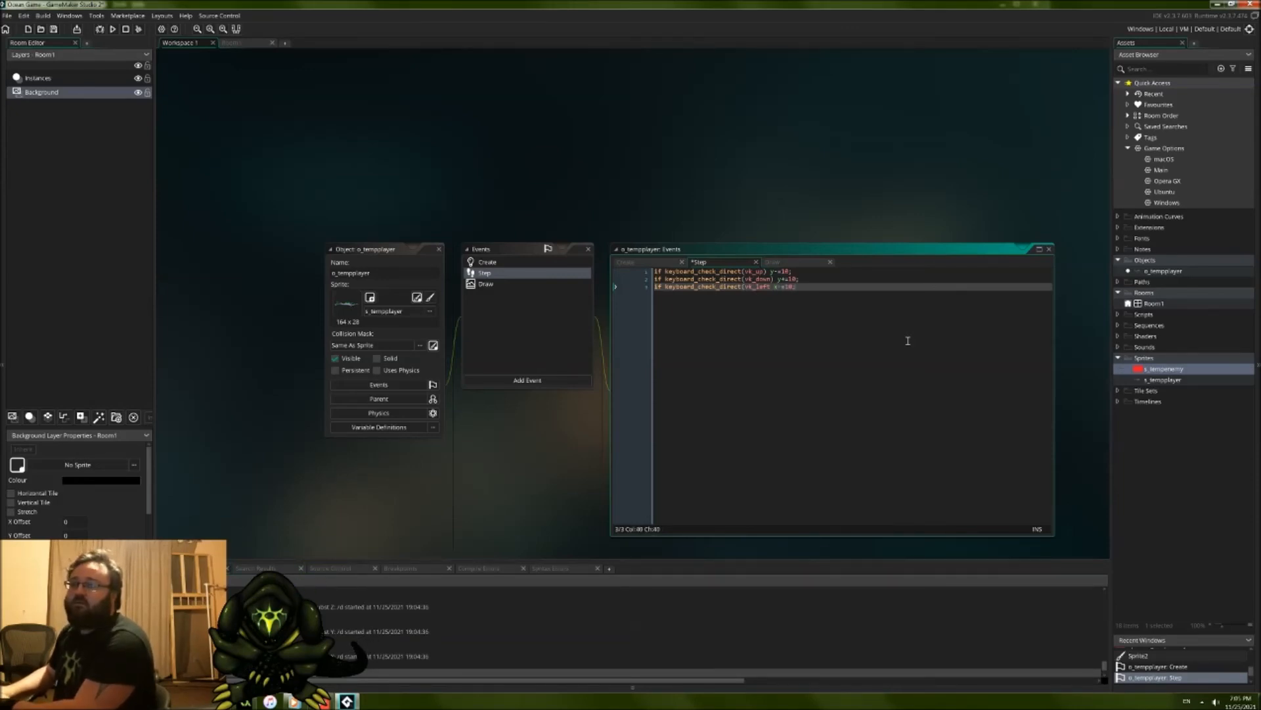
Step: Add a fourth line using if keyboard_check_direct with vk_right to apply x+=10;
key(Return)
text(if ke)
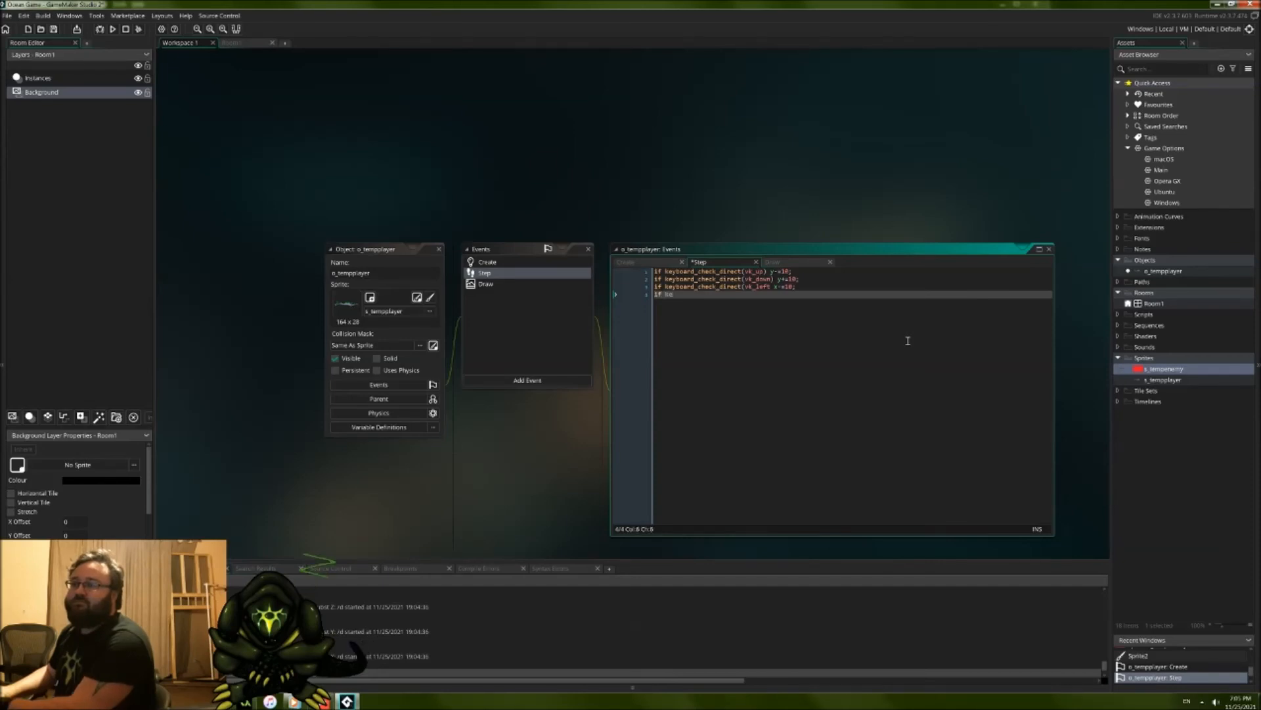
text(yboard_)
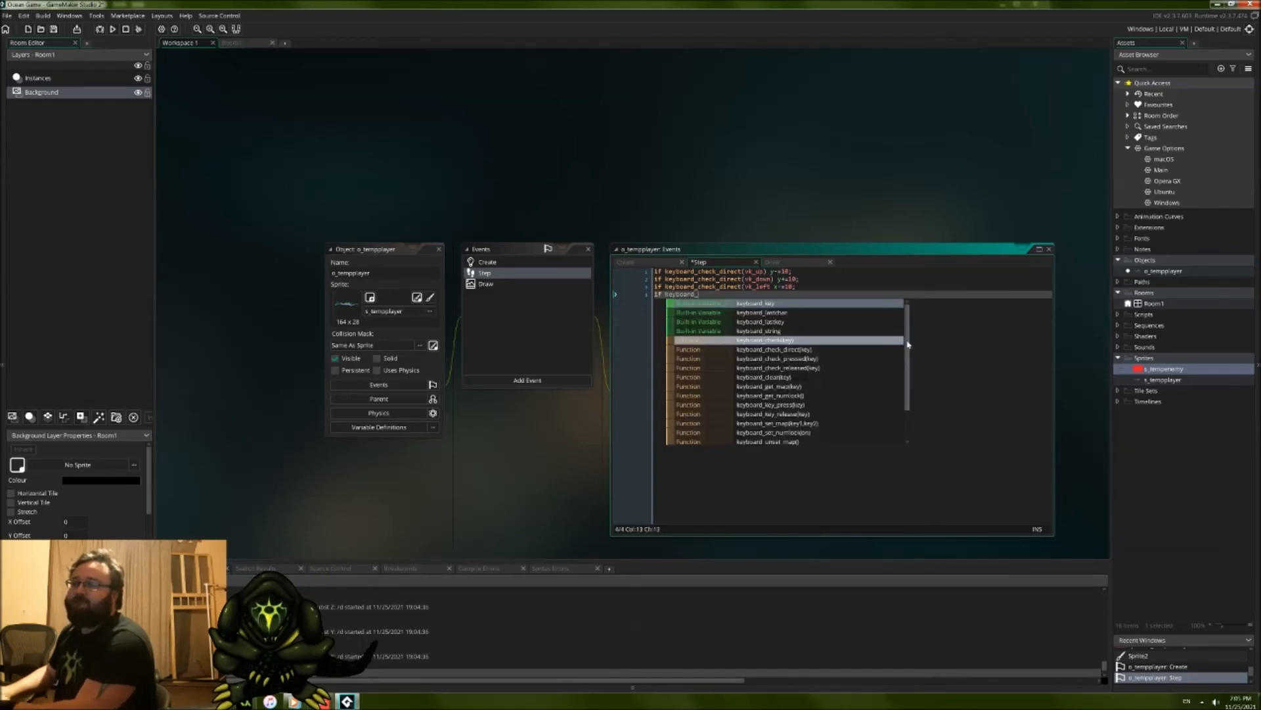
text(check_direct(vk)
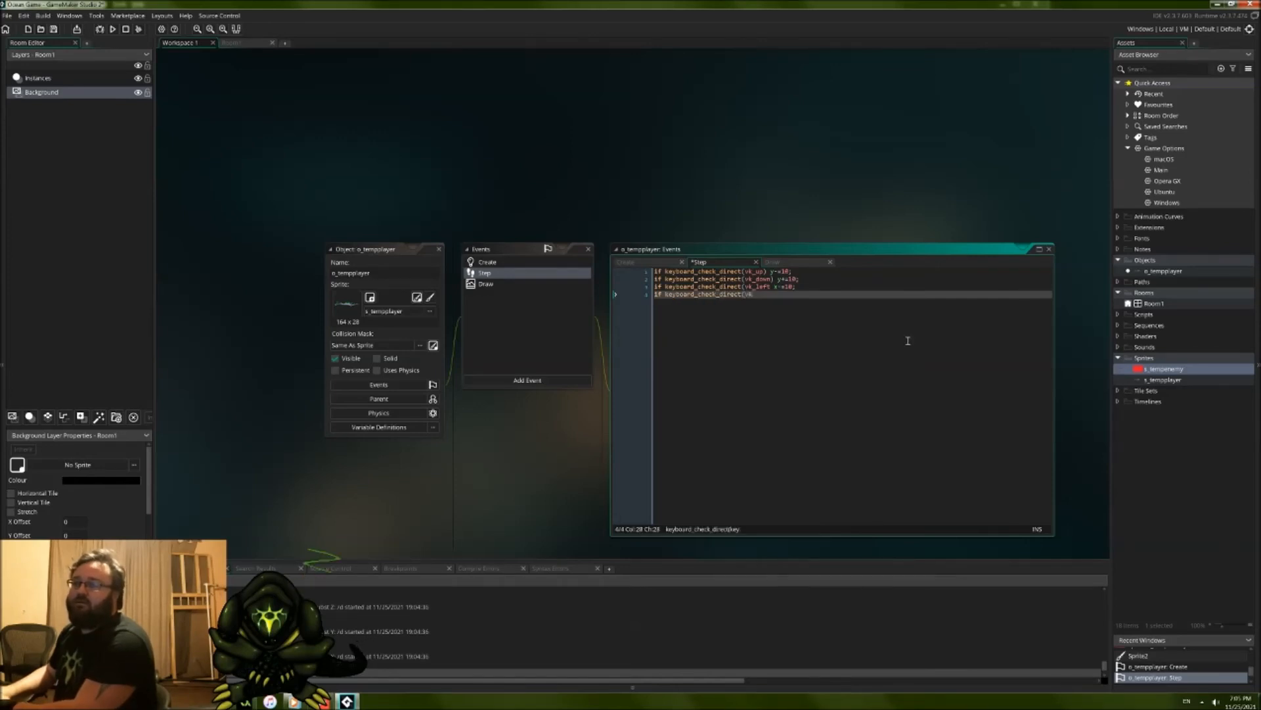
text(_right))
key(BackSpace)
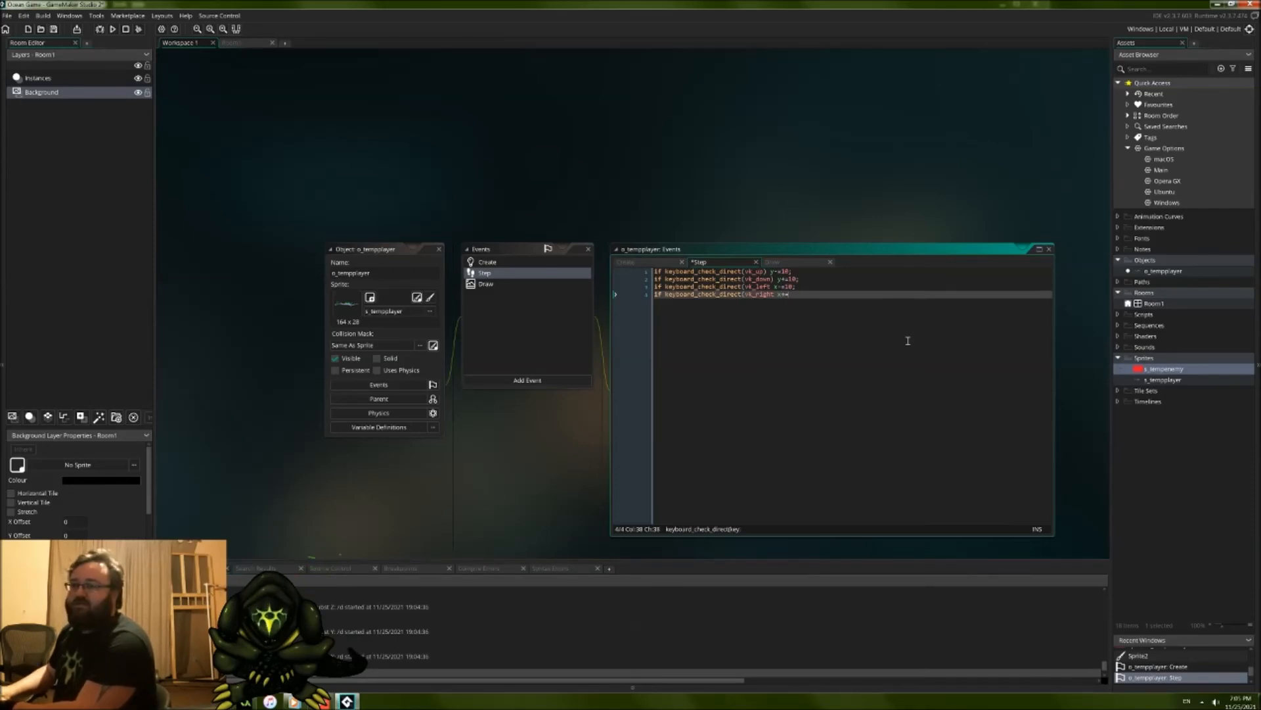
text(x+=10;)
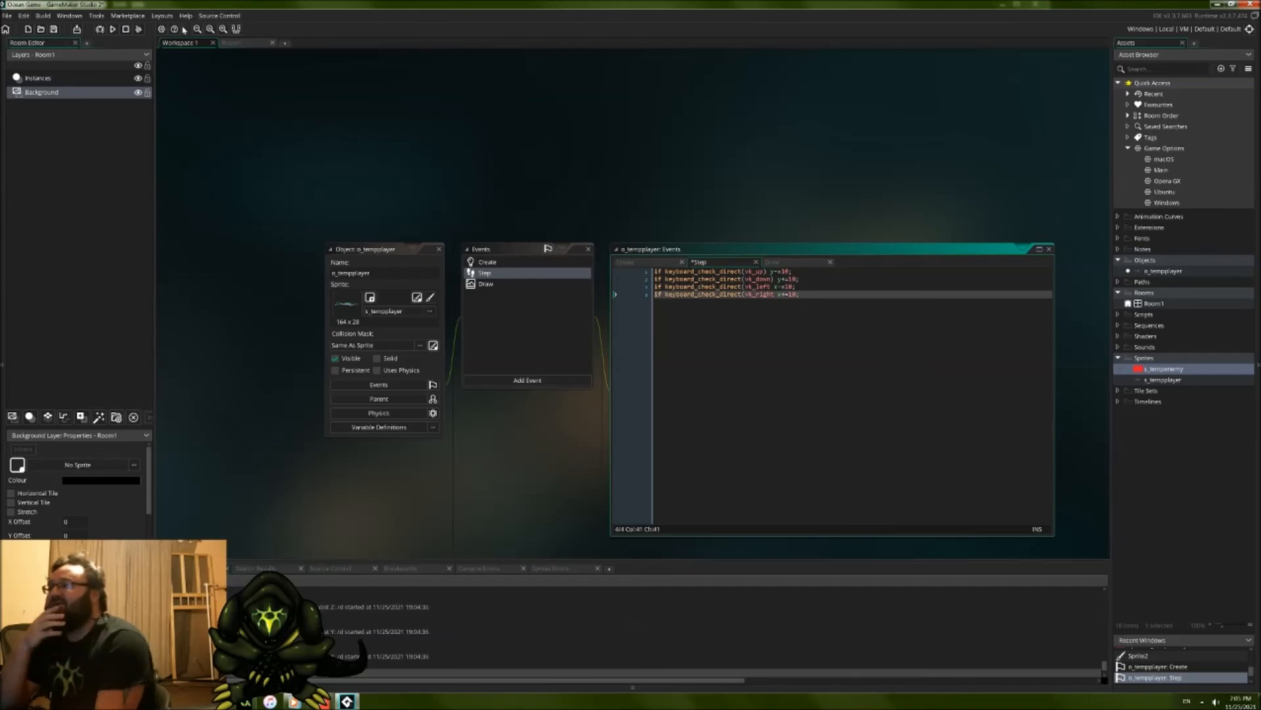
Step: Compile the game and add the missing closing parentheses after vk_left and vk_right in the Step event
click(113, 29)
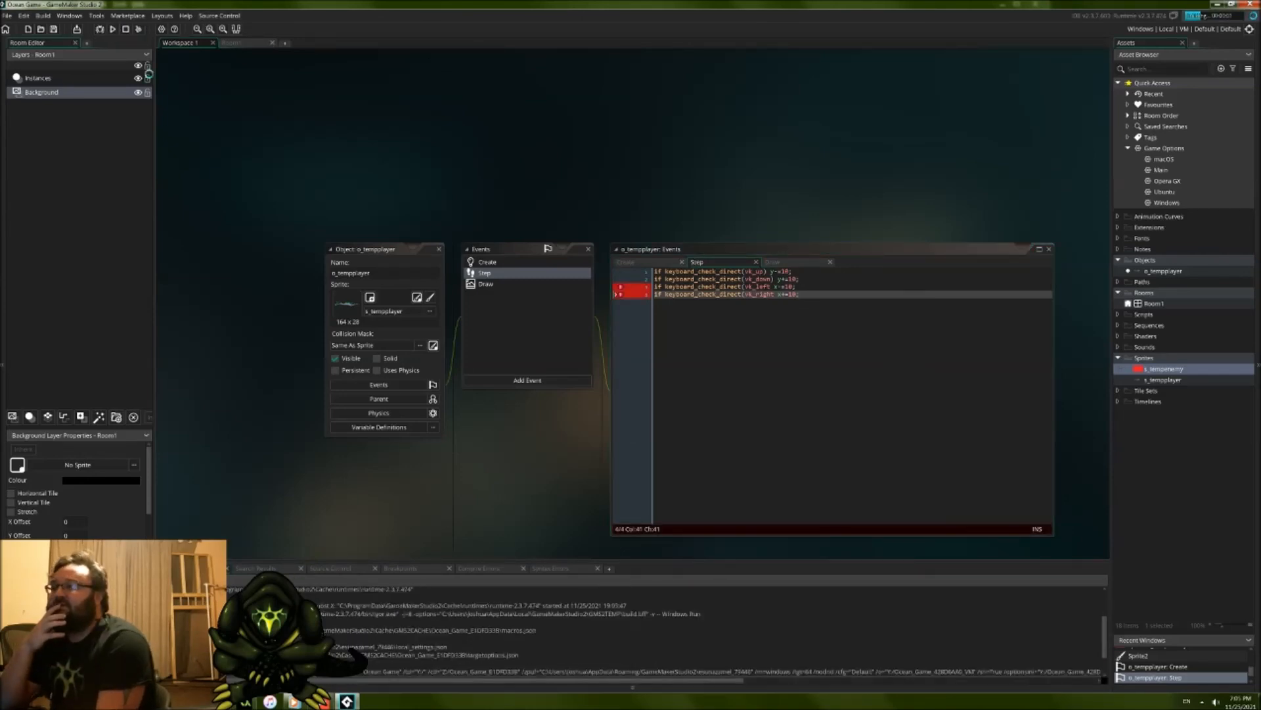
click(773, 287)
text())
key(Down)
text())
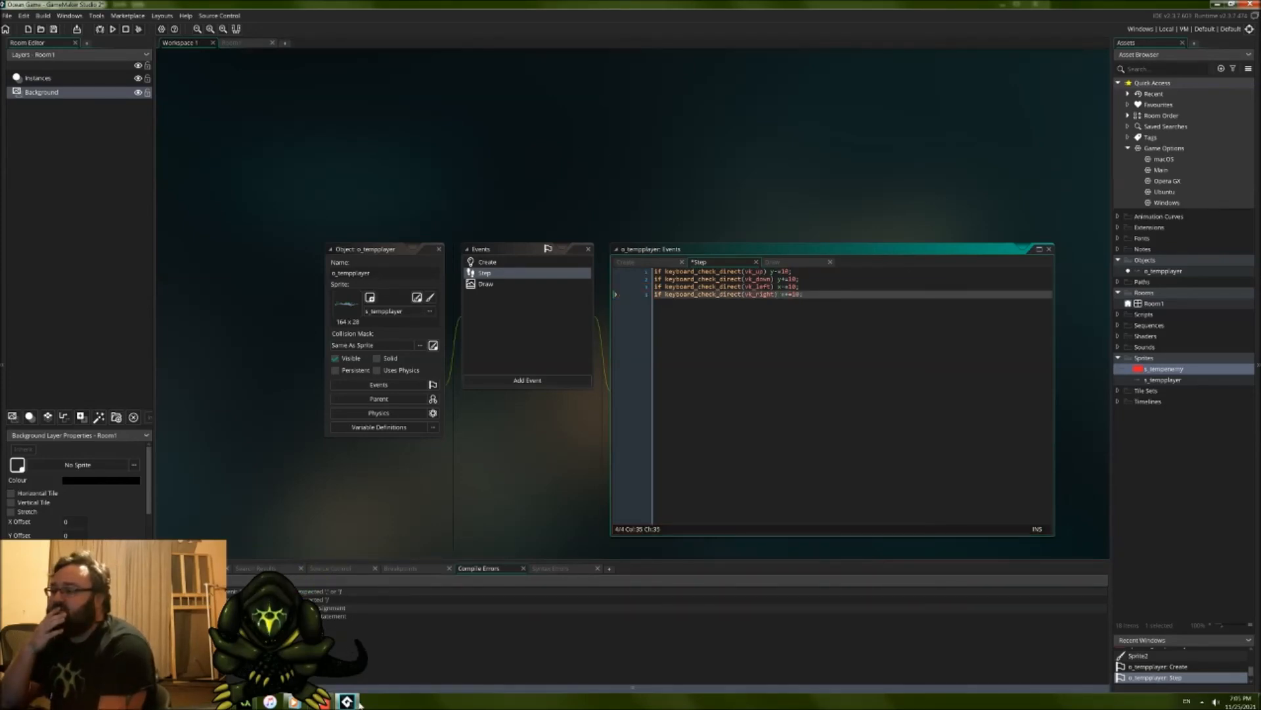
Step: Glance at the keyboard_check_direct manual page and run the game with the four-direction movement code
key(F1)
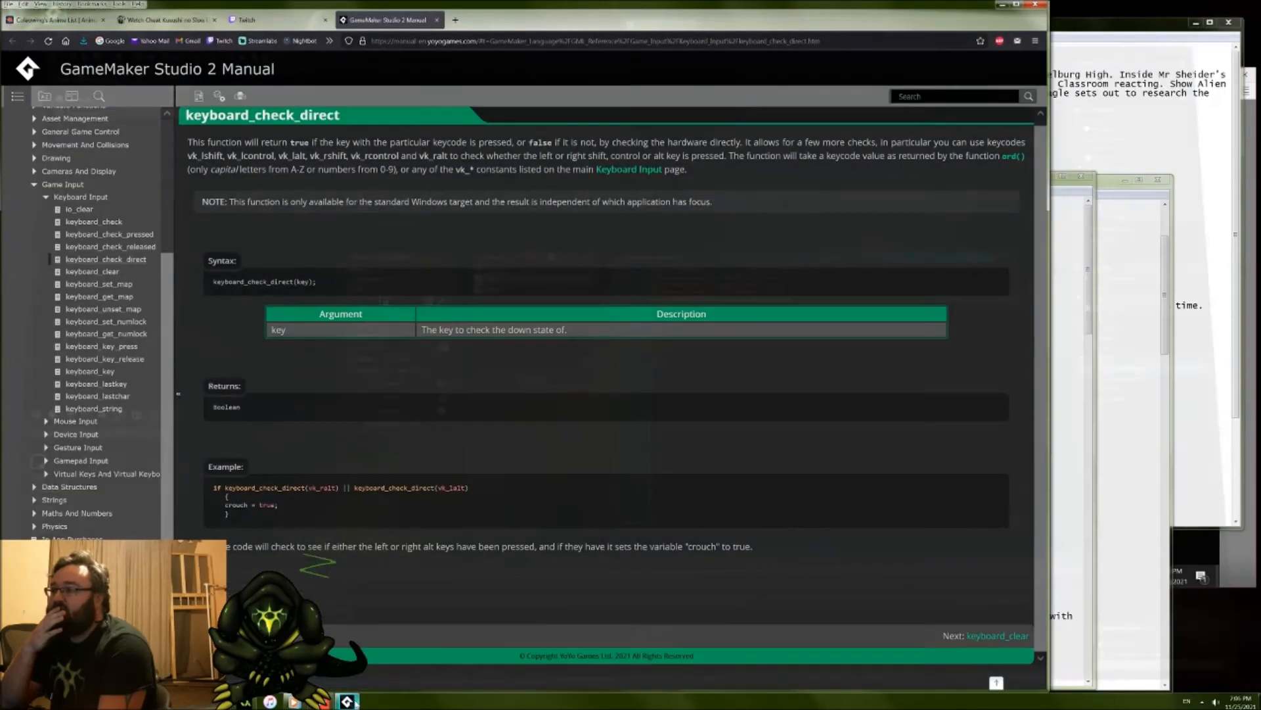
click(348, 701)
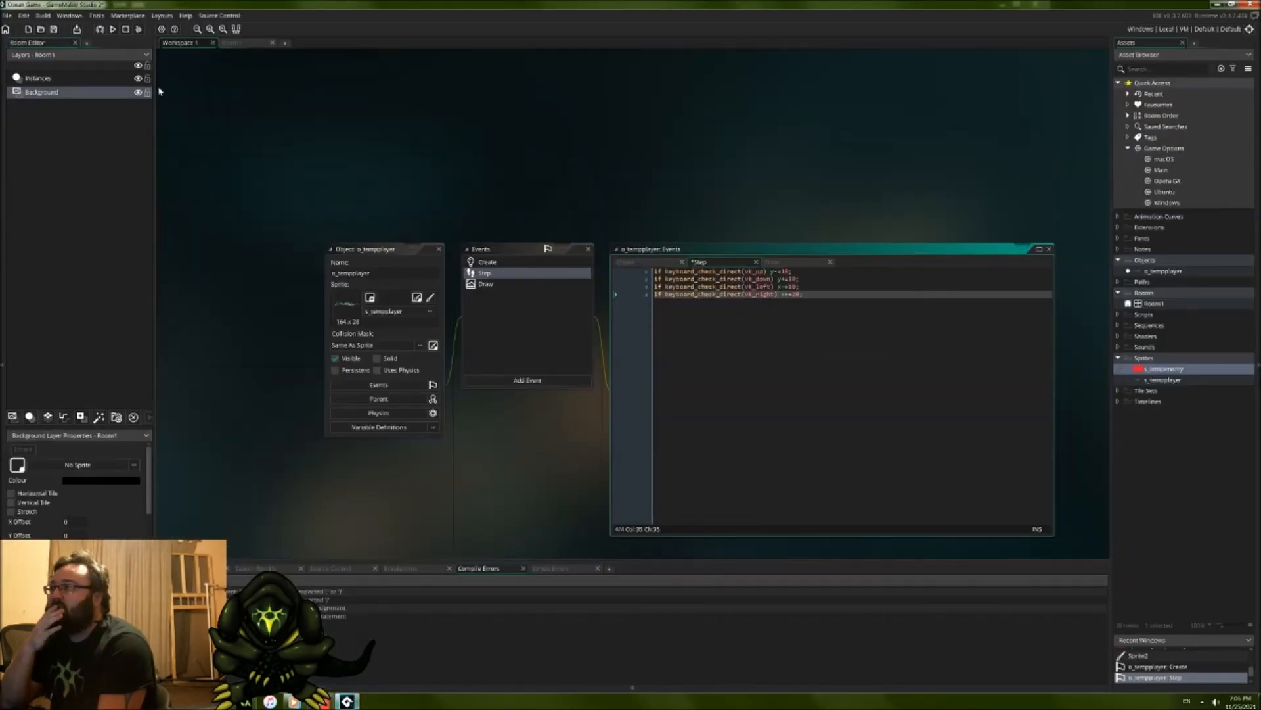
click(113, 30)
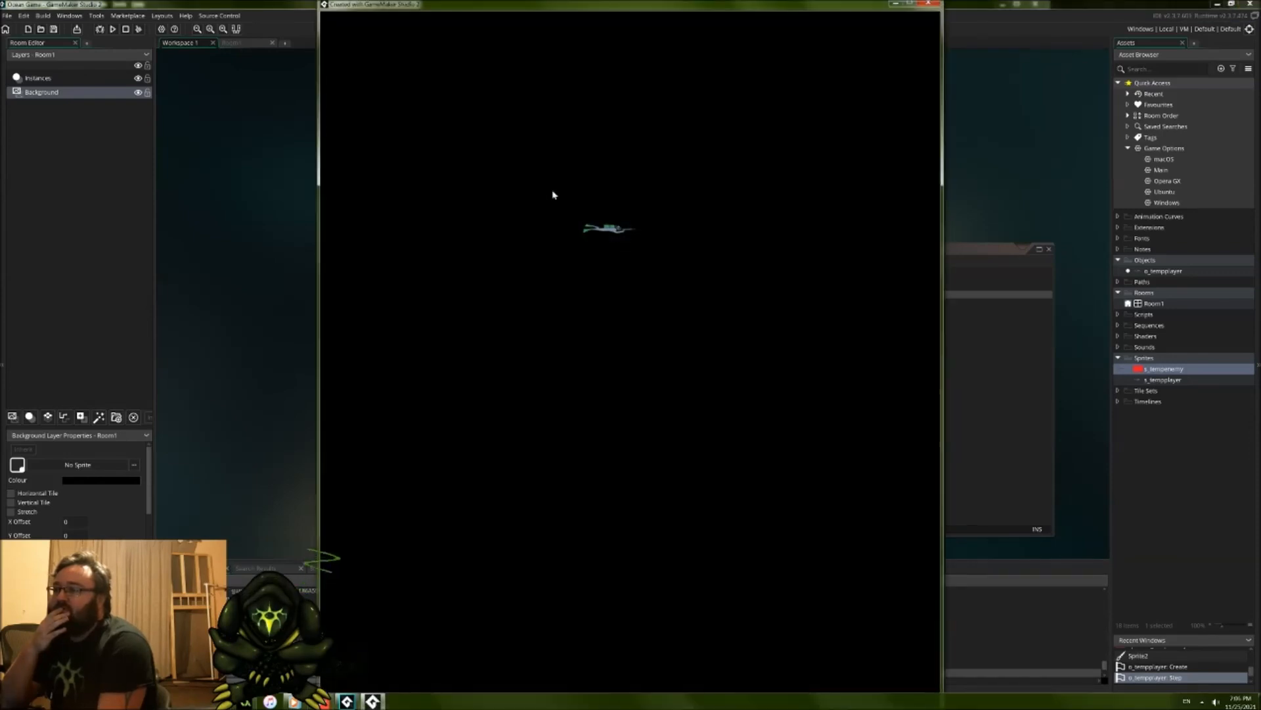
Step: Test moving the player up, down, left and right in the running game and close the game window
key(w)
key(a)
key(s)
key(d)
key(s)
key(a)
key(s)
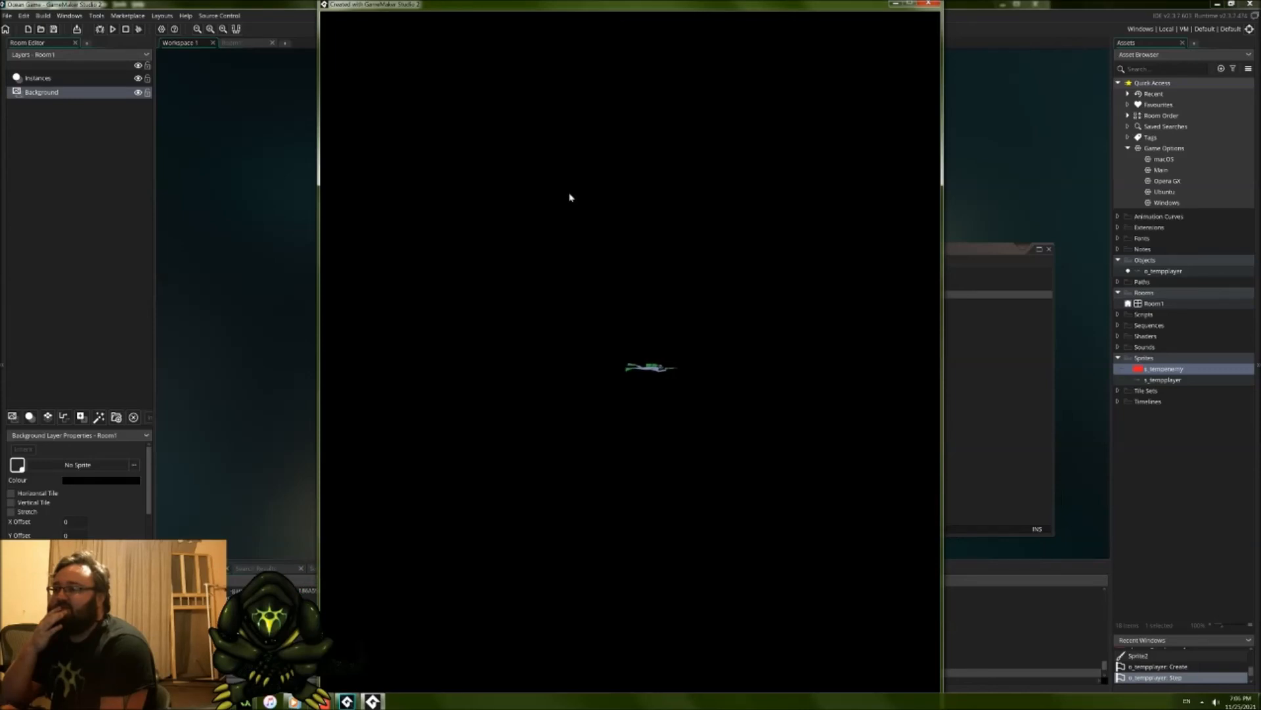
key(w)
key(d)
key(s)
key(a)
key(w)
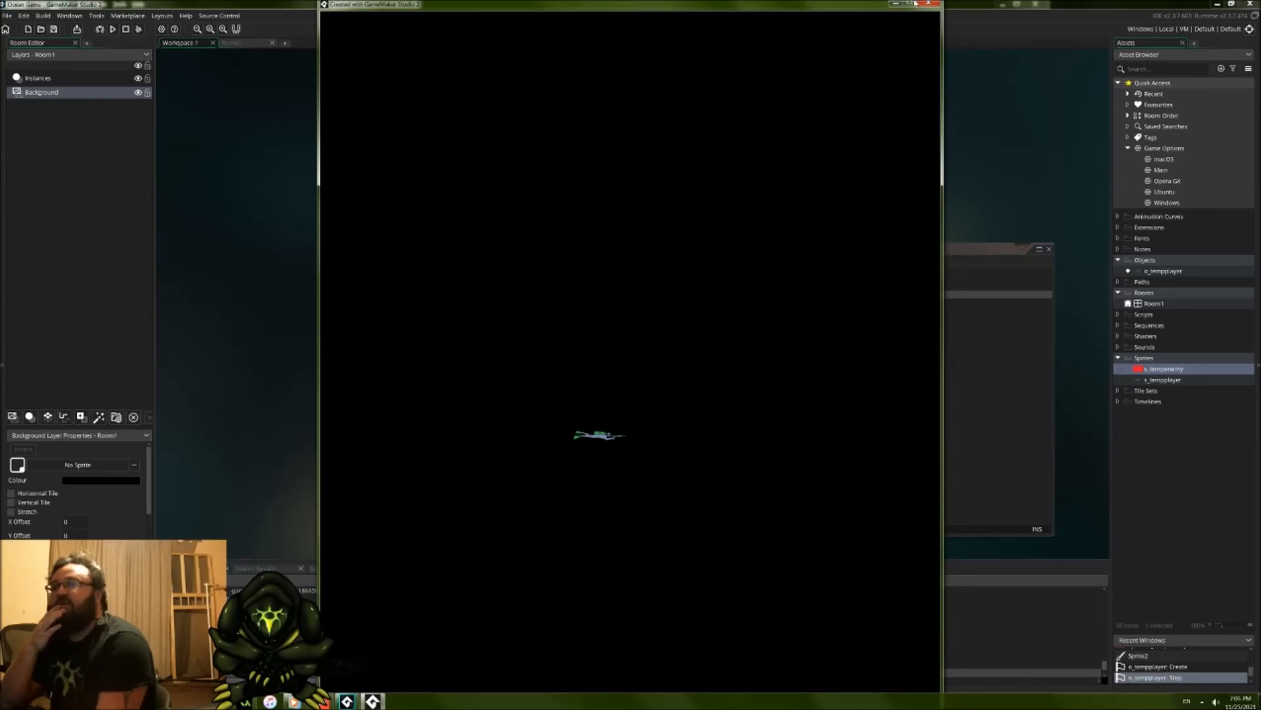
click(928, 4)
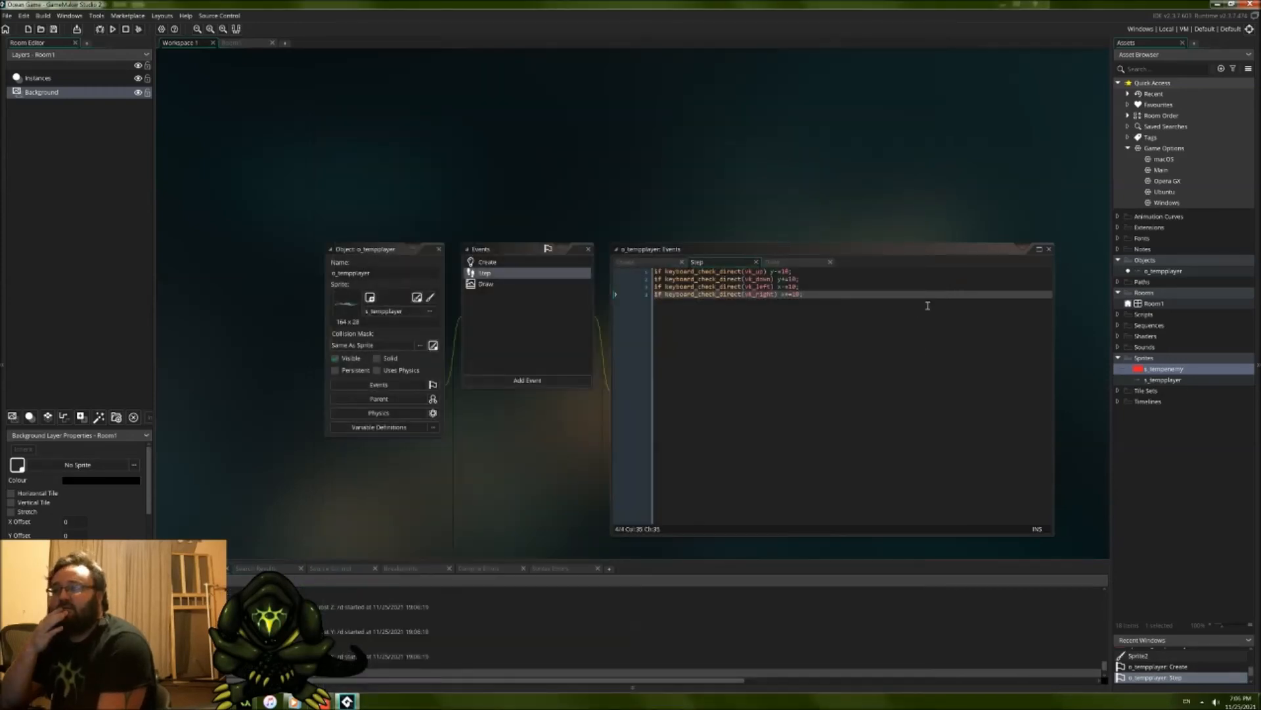
Step: Restructure the vk_up check in the Step event so y-=10; sits on its own indented line inside curly braces
key(Up)
key(Up)
key(Up)
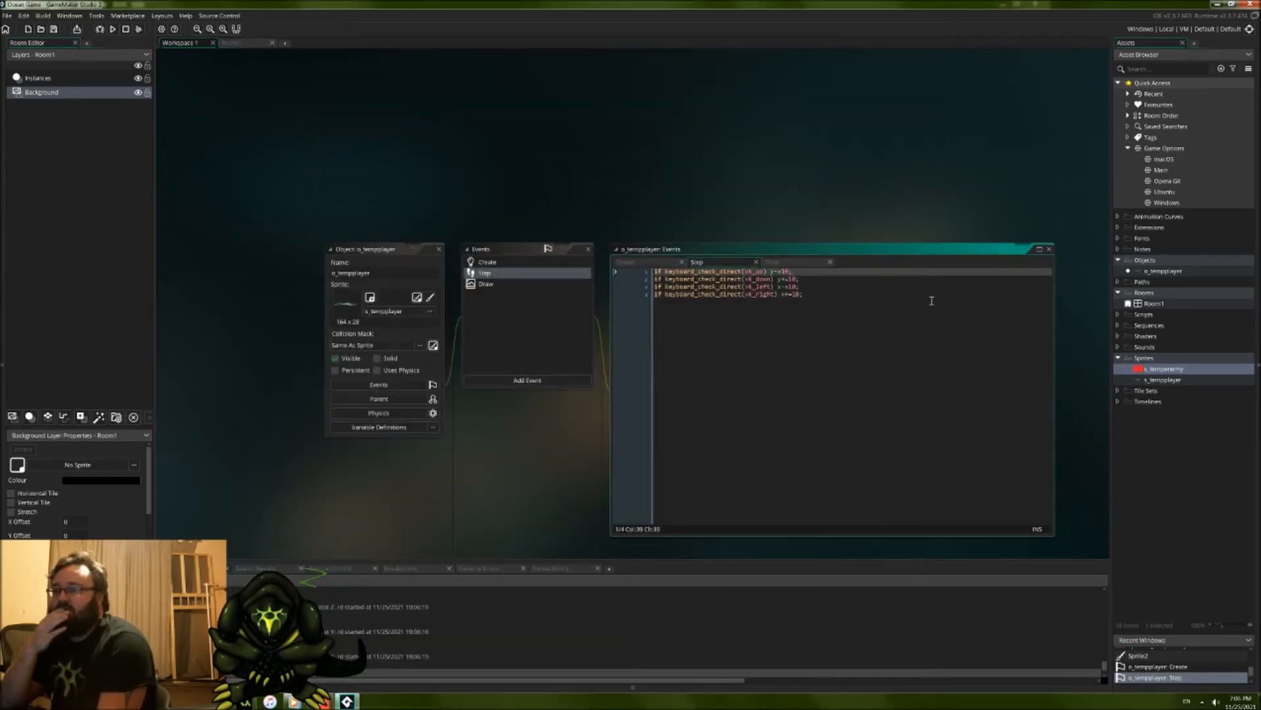
key(Left)
key(Left)
key(Left)
key(Left)
key(Left)
key(Left)
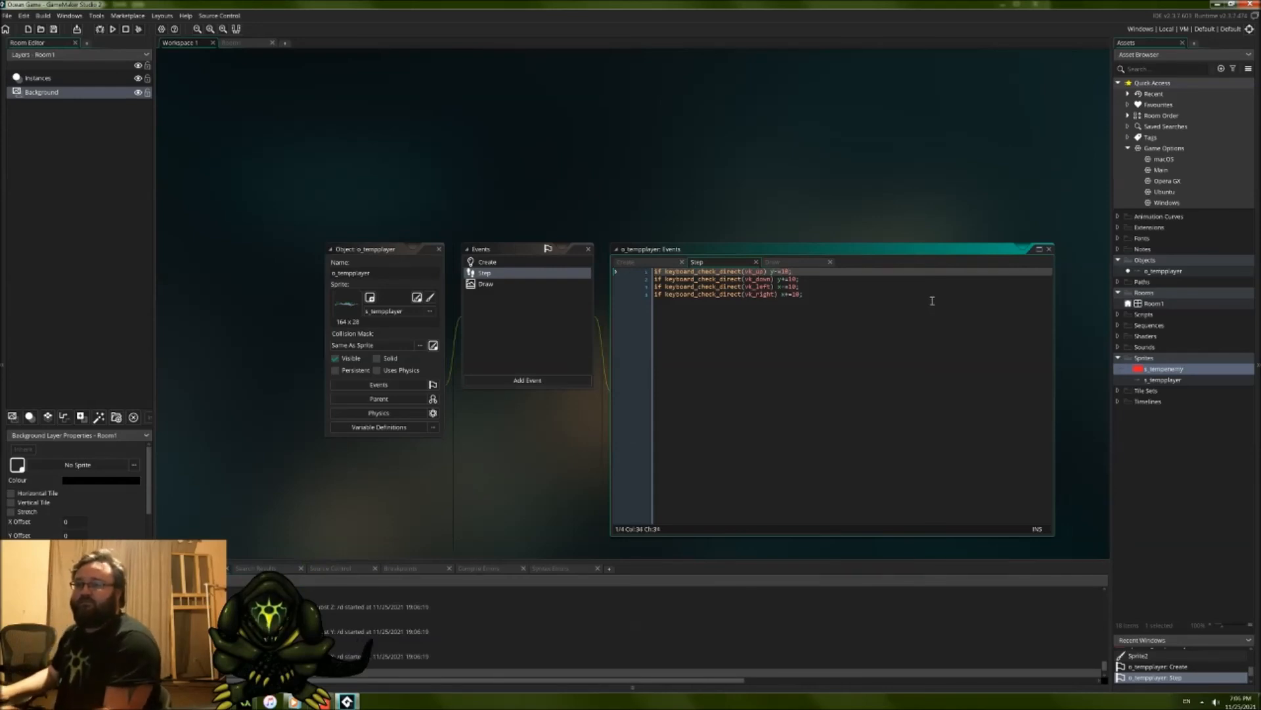
key(BackSpace)
key(Return)
key(Tab)
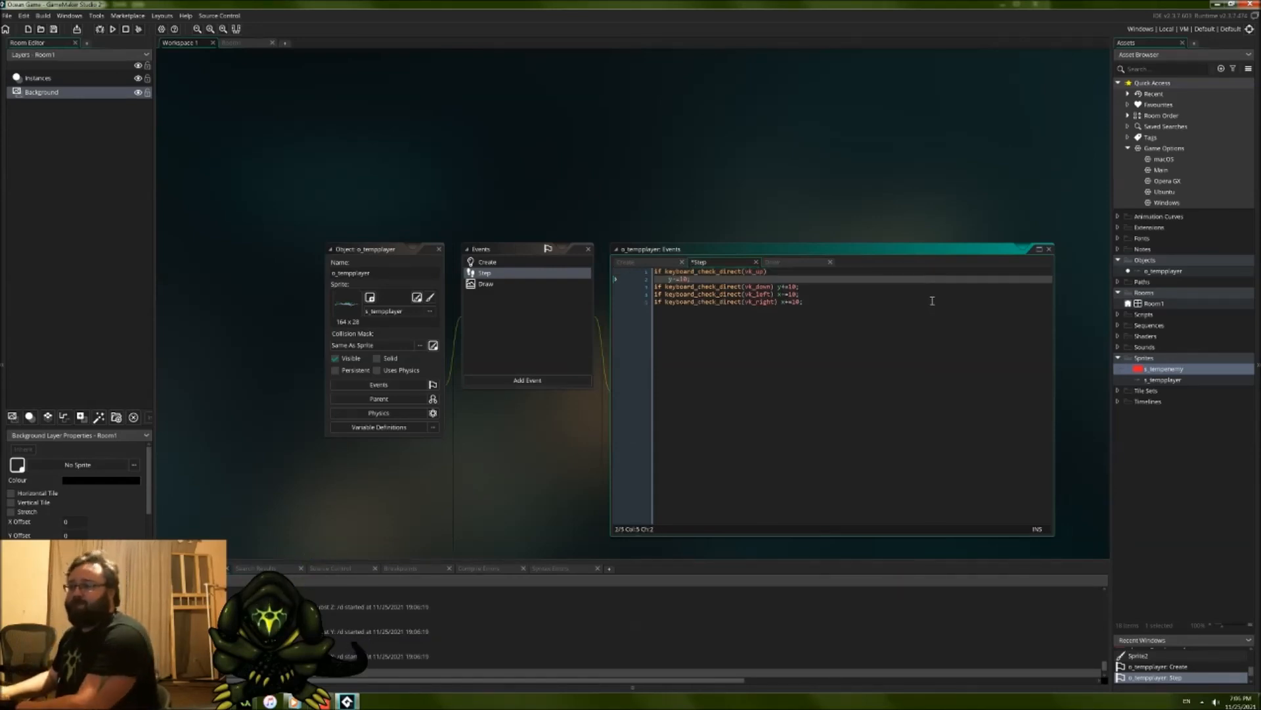
text({)
key(Return)
key(Tab)
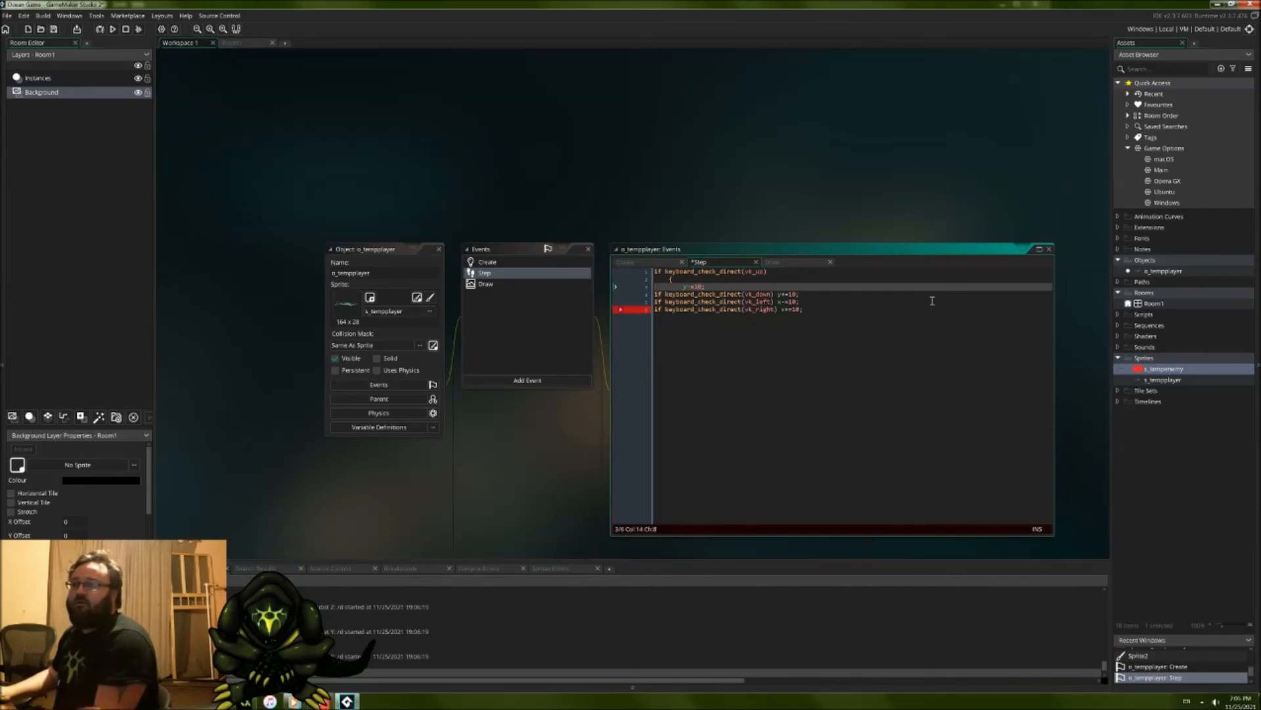
key(Return)
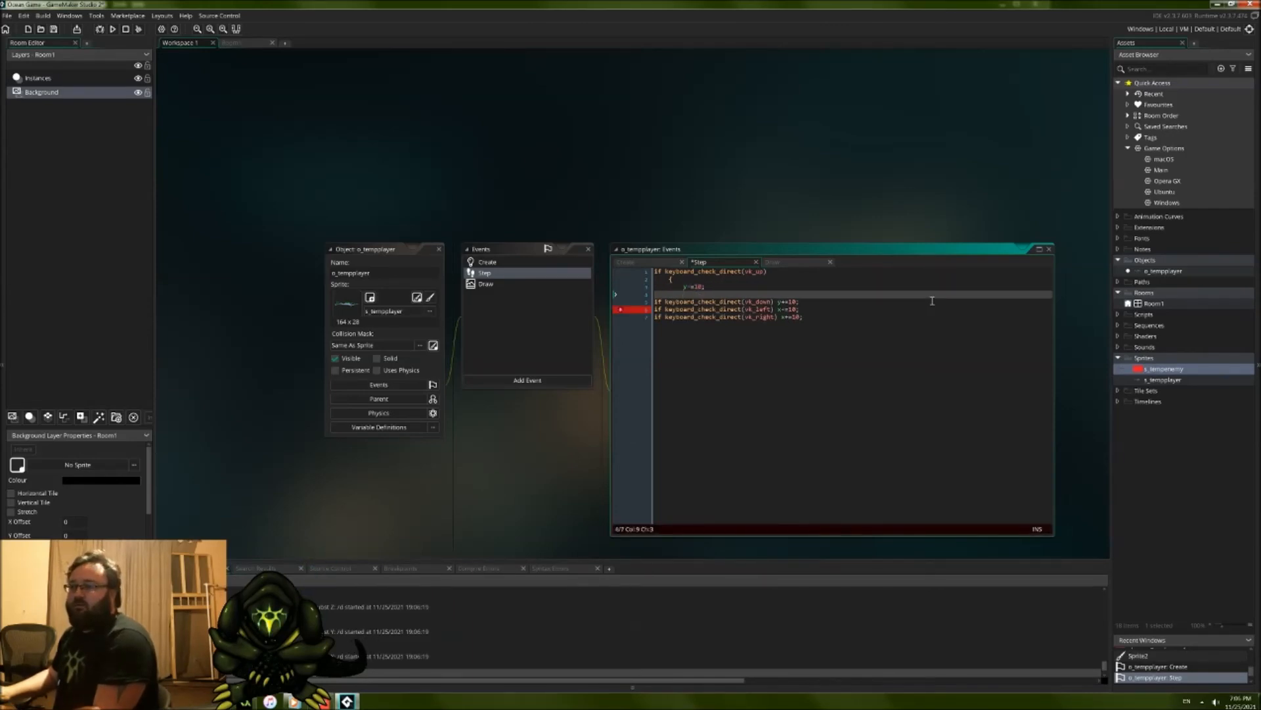
key(Return)
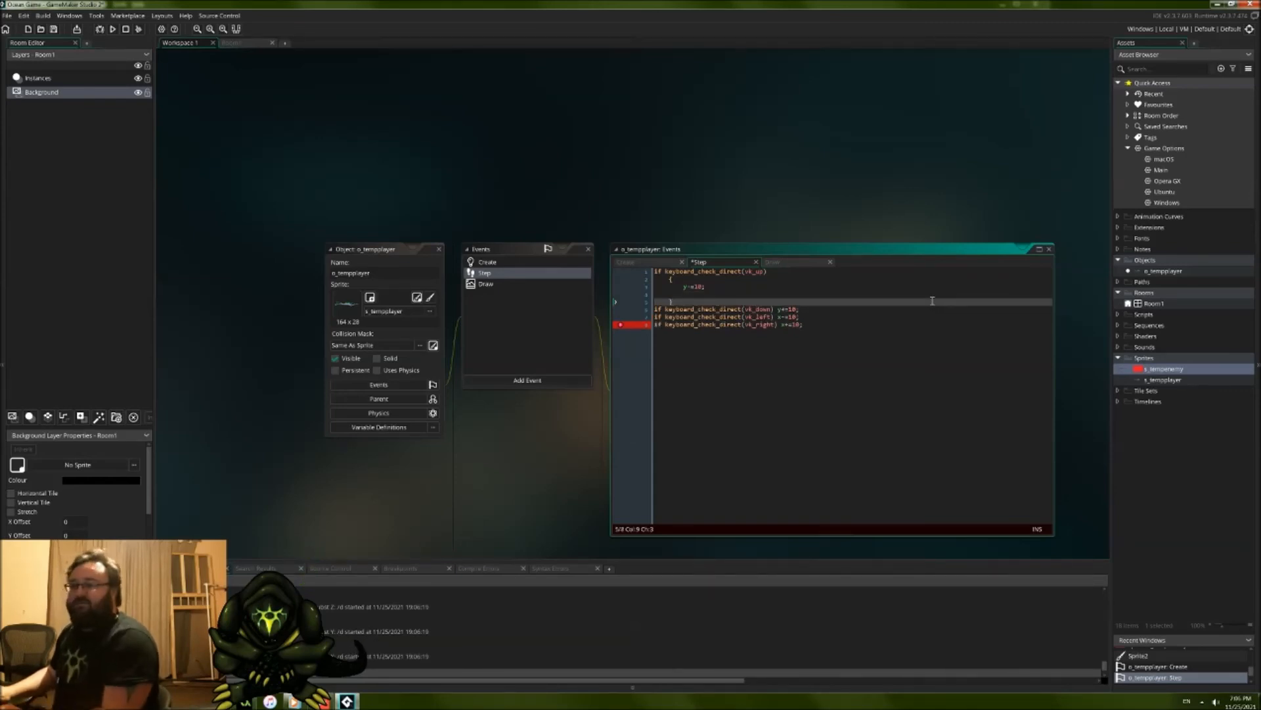
Step: Wrap the vk_down check's y+=10; in an indented curly-brace block with a blank line after the statement
click(788, 309)
key(Return)
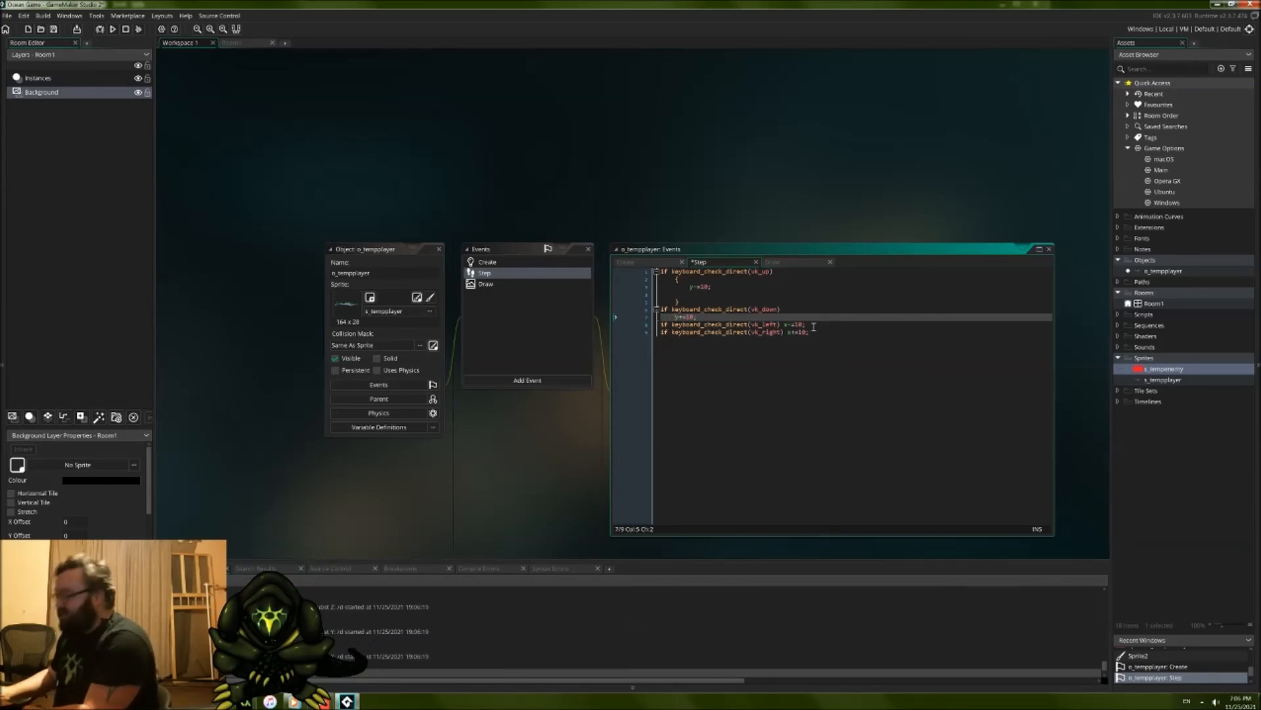
text({)
key(Return)
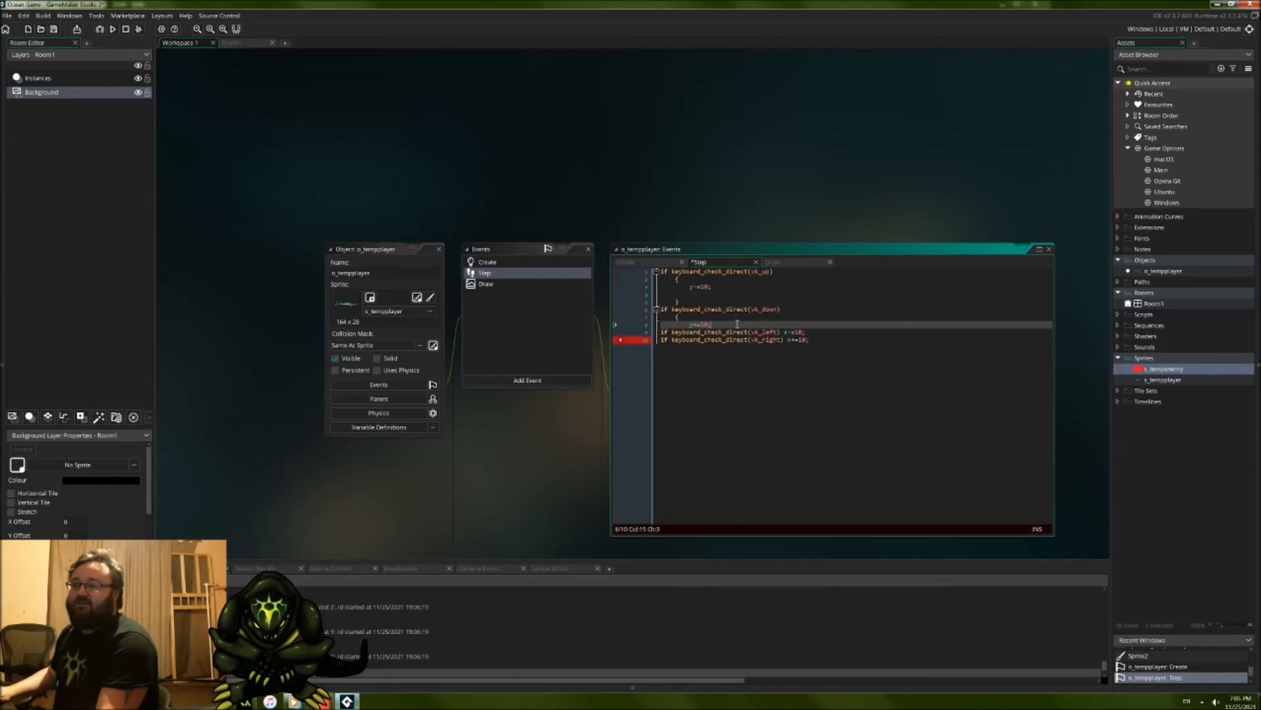
key(Return)
key(Return)
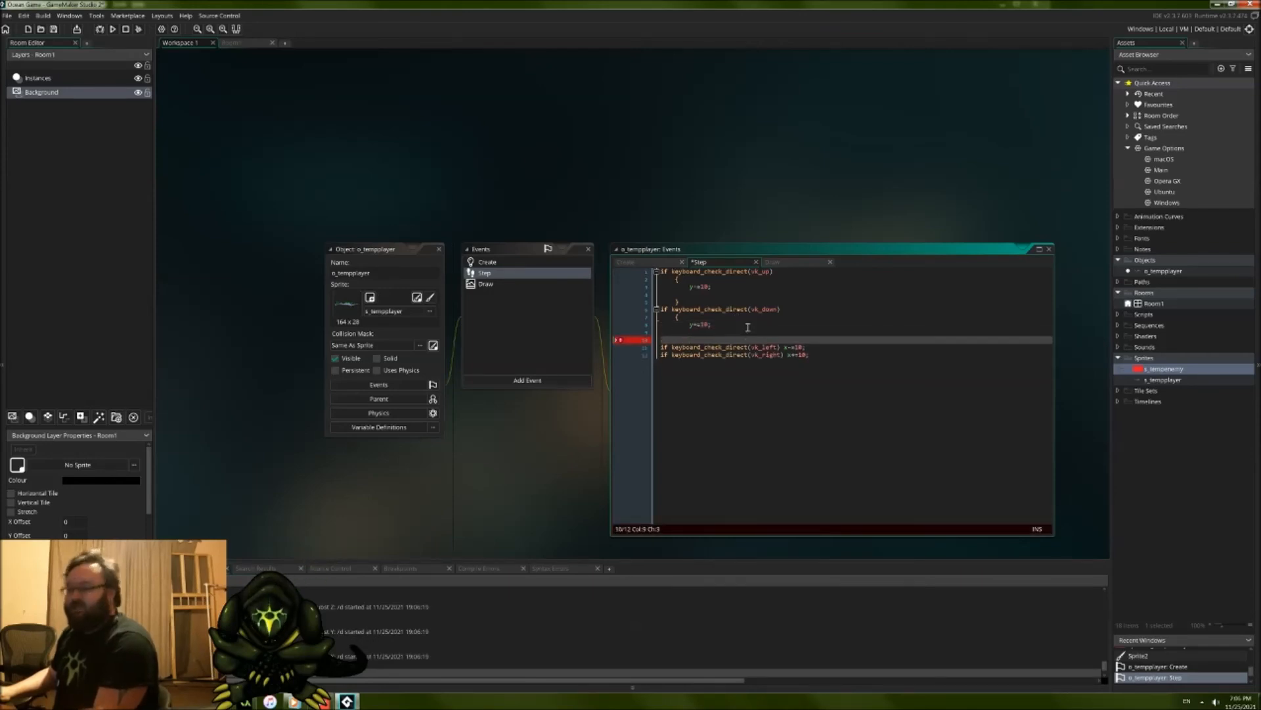
Step: Wrap the vk_left check's x-=10; in an indented curly-brace block with a blank line after the statement
click(783, 347)
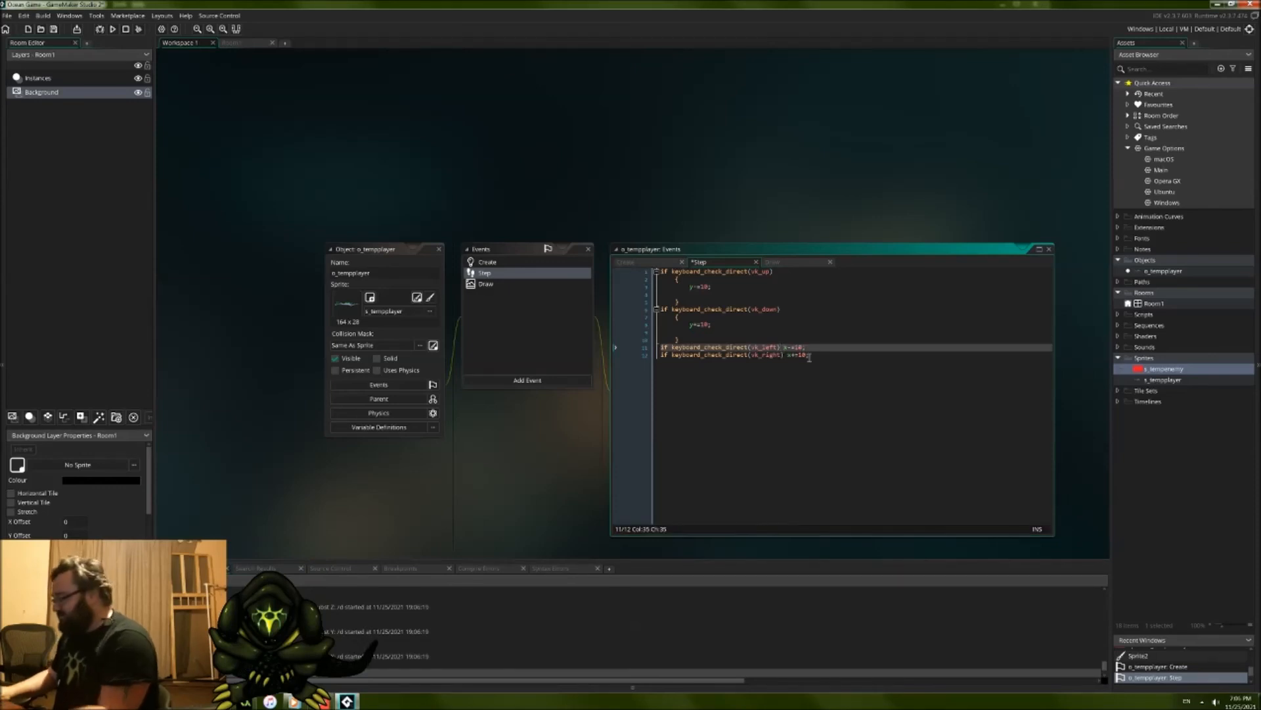
key(Return)
text({)
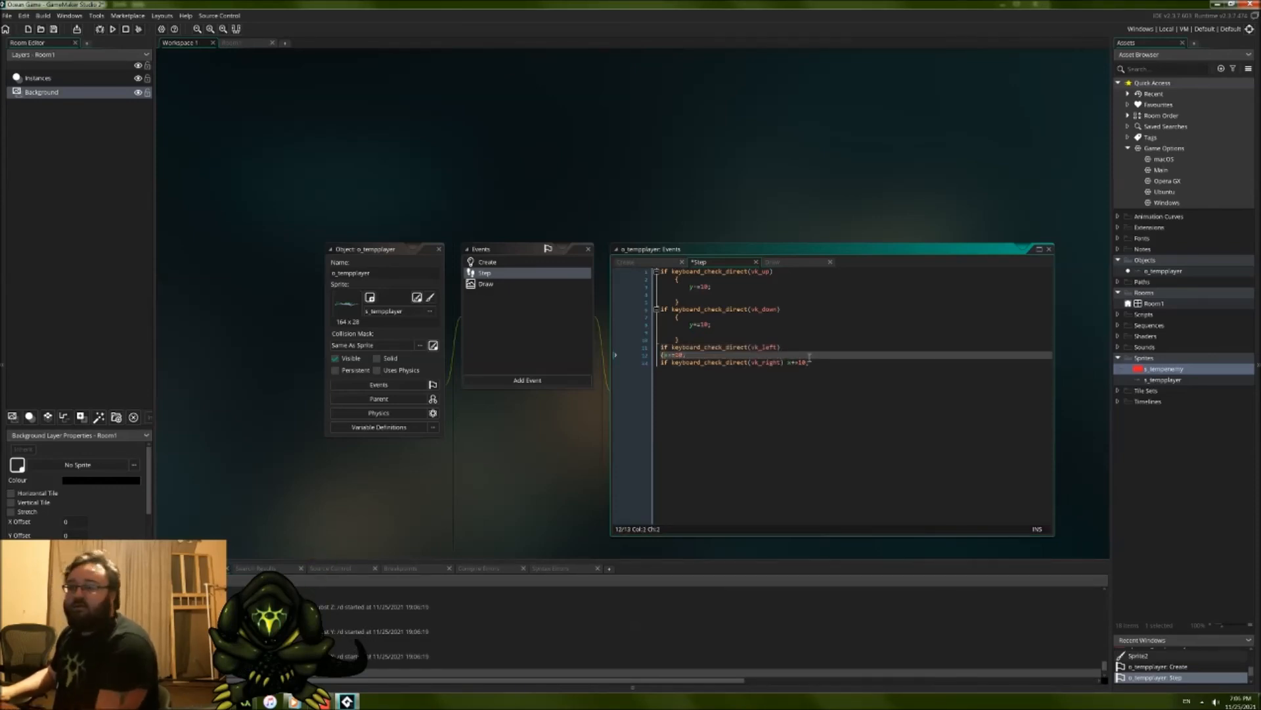
key(Left)
key(Tab)
key(Right)
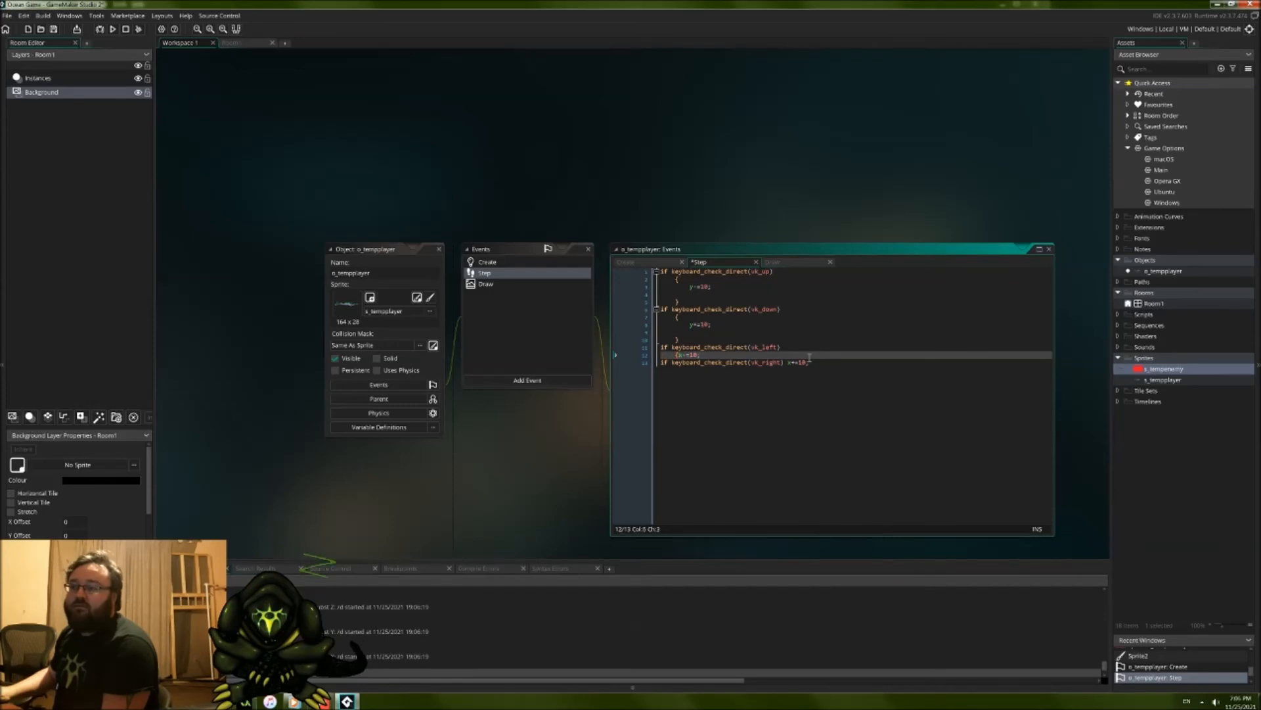
key(Return)
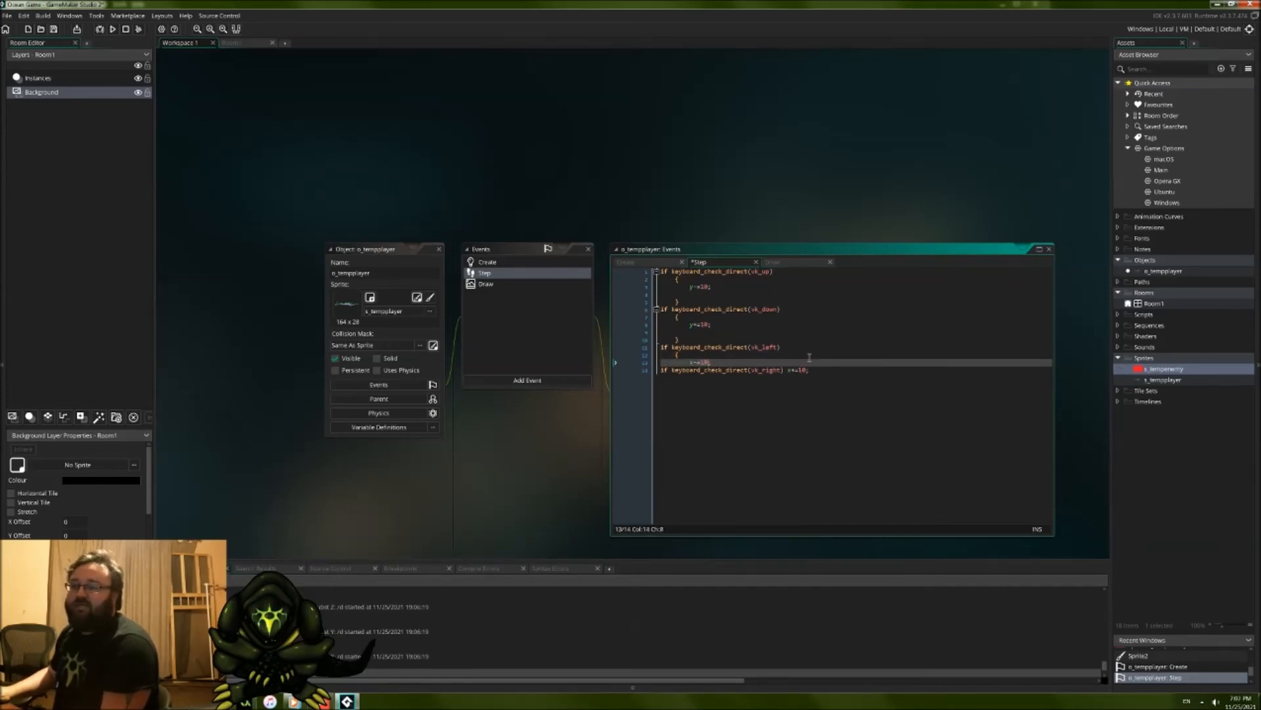
key(Return)
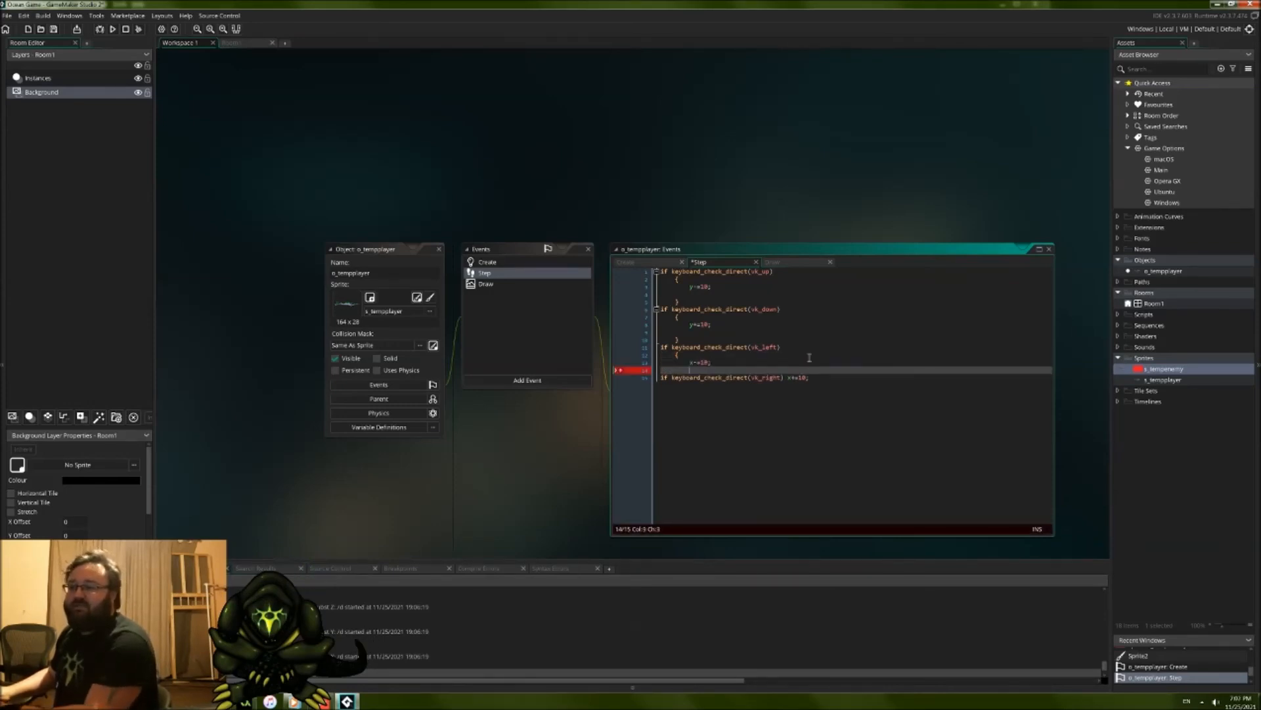
key(Return)
text(})
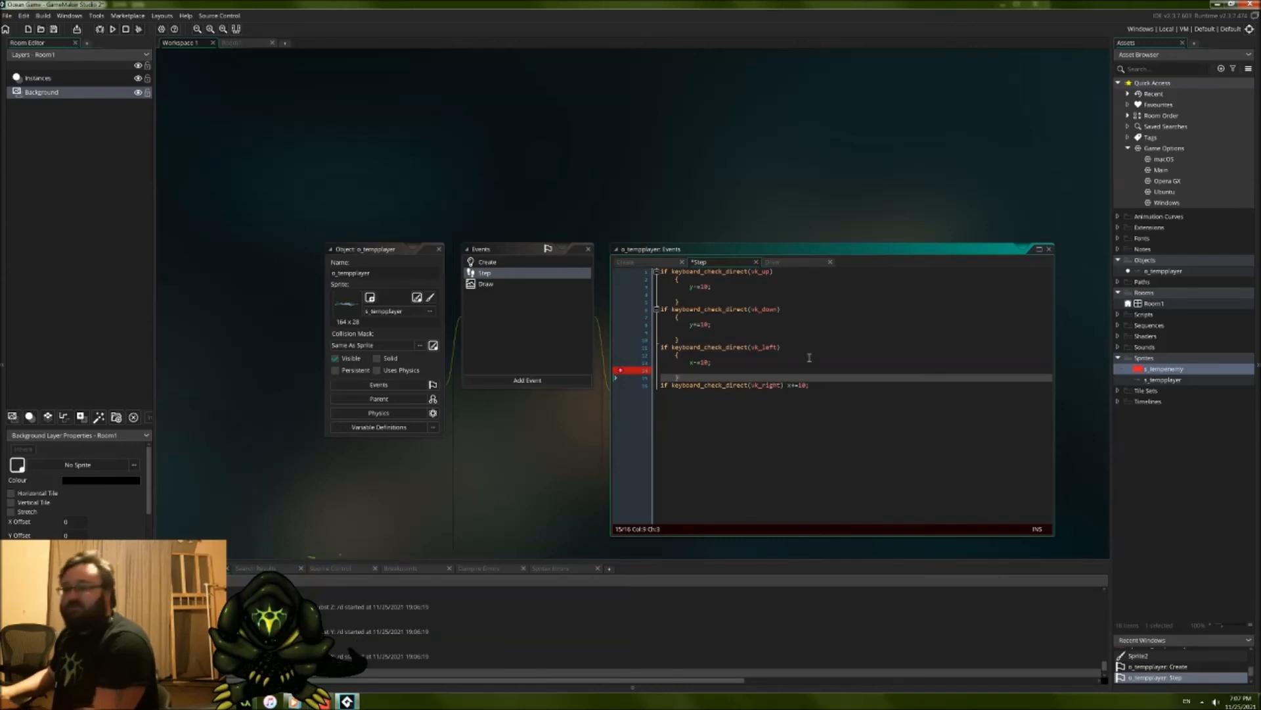
Step: Wrap the vk_right check's x+=10; in an indented curly-brace block with a blank line after the statement
click(815, 385)
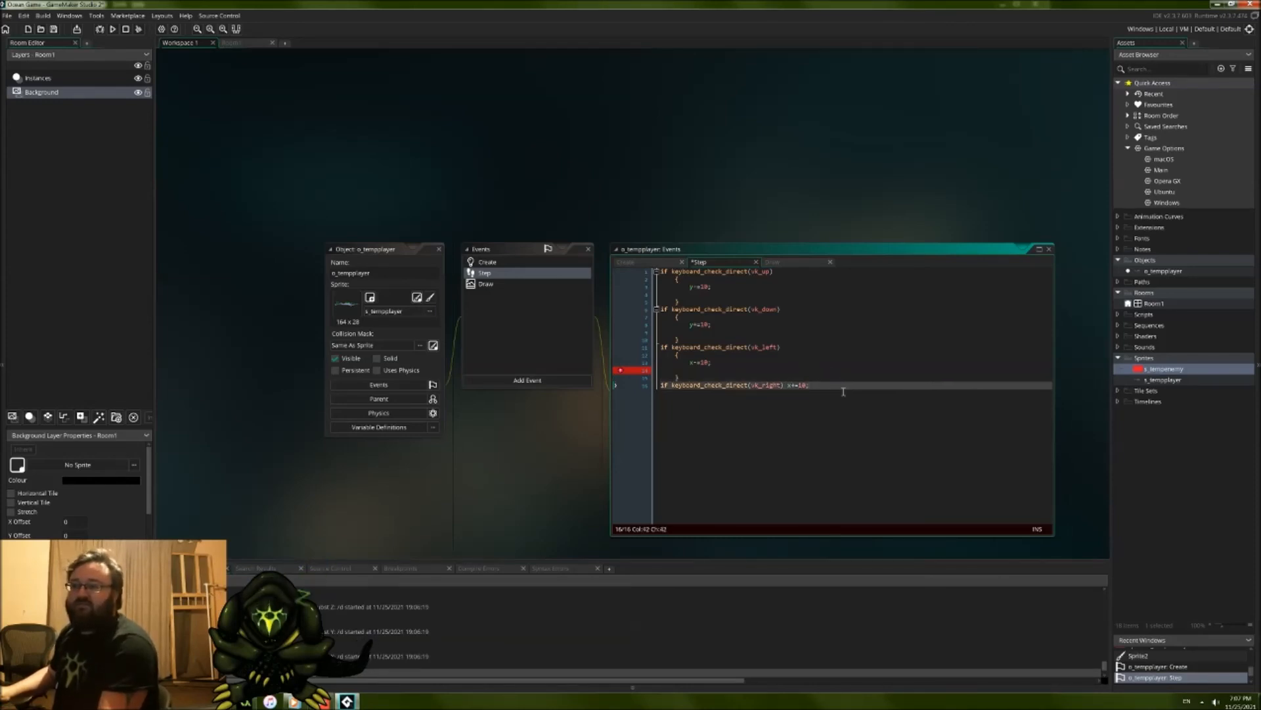
key(Return)
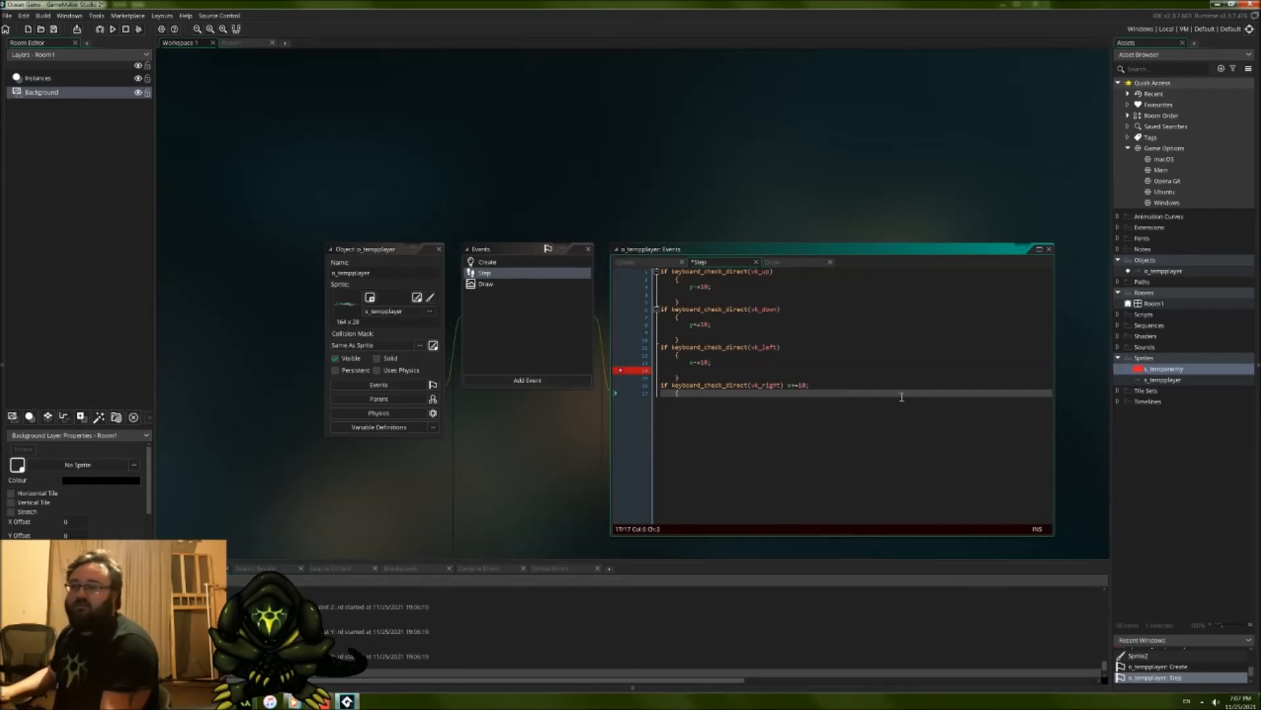
key(BackSpace)
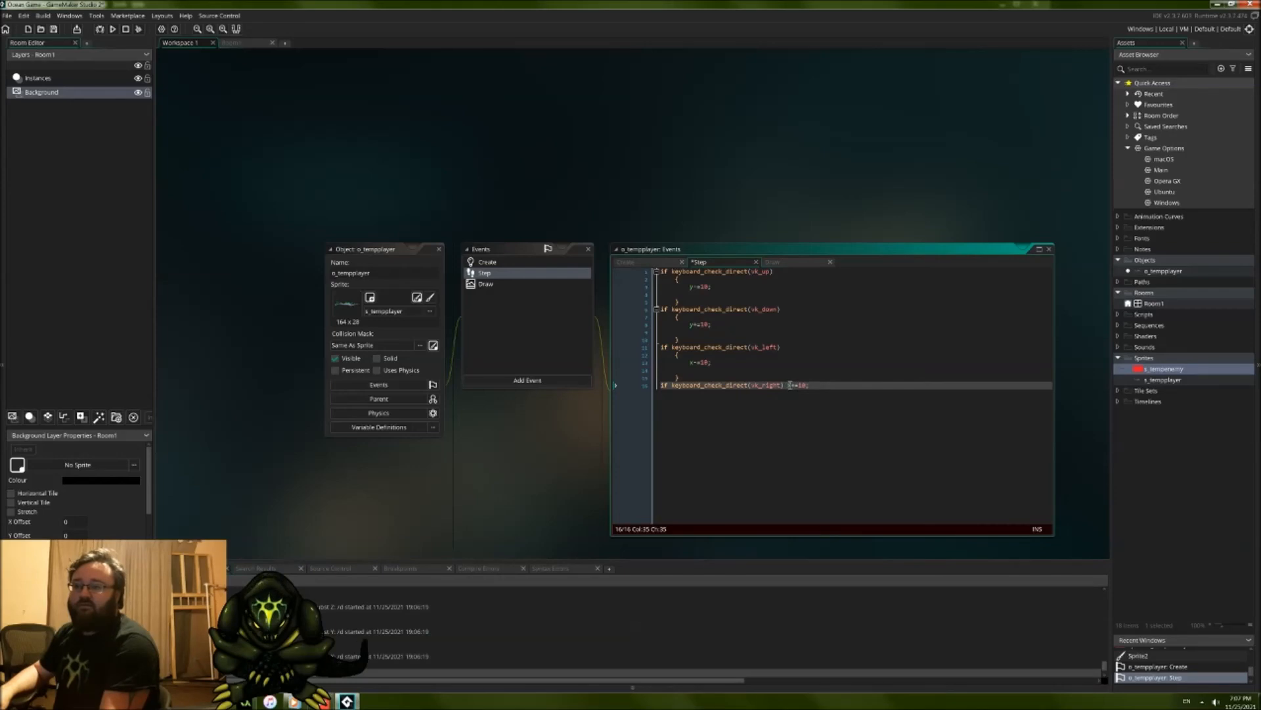
key(Delete)
key(Return)
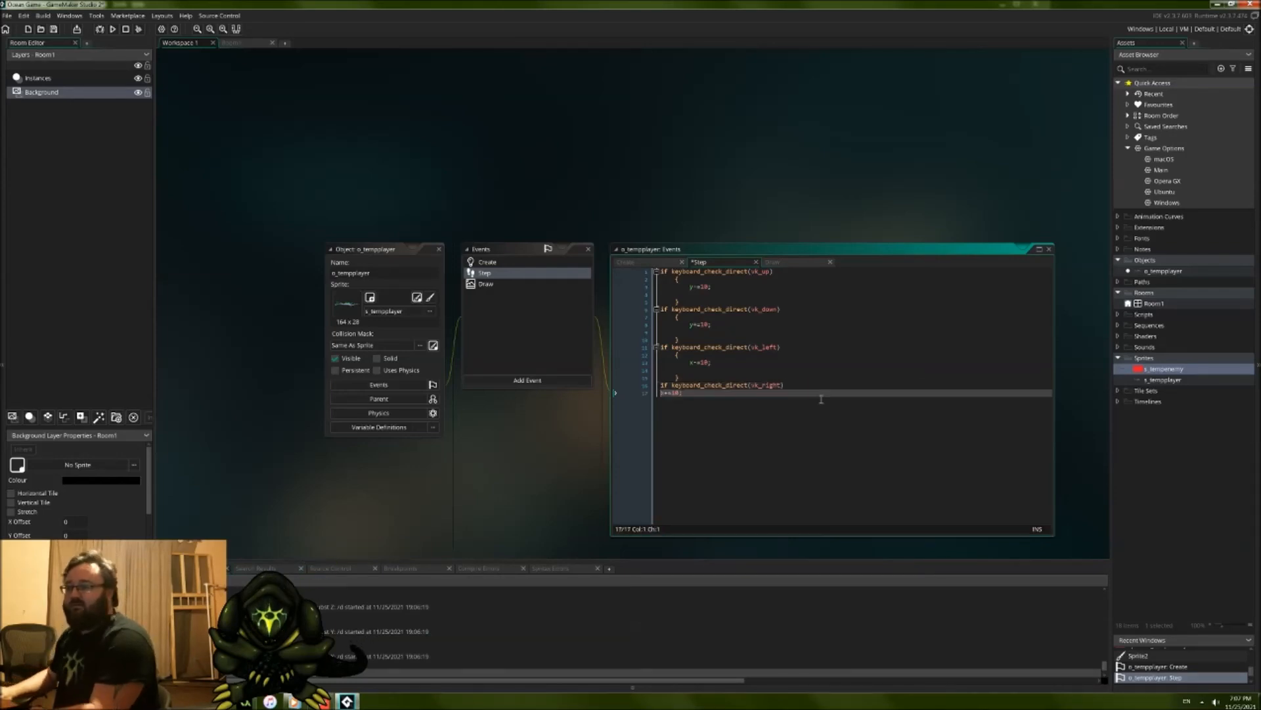
text({)
key(Return)
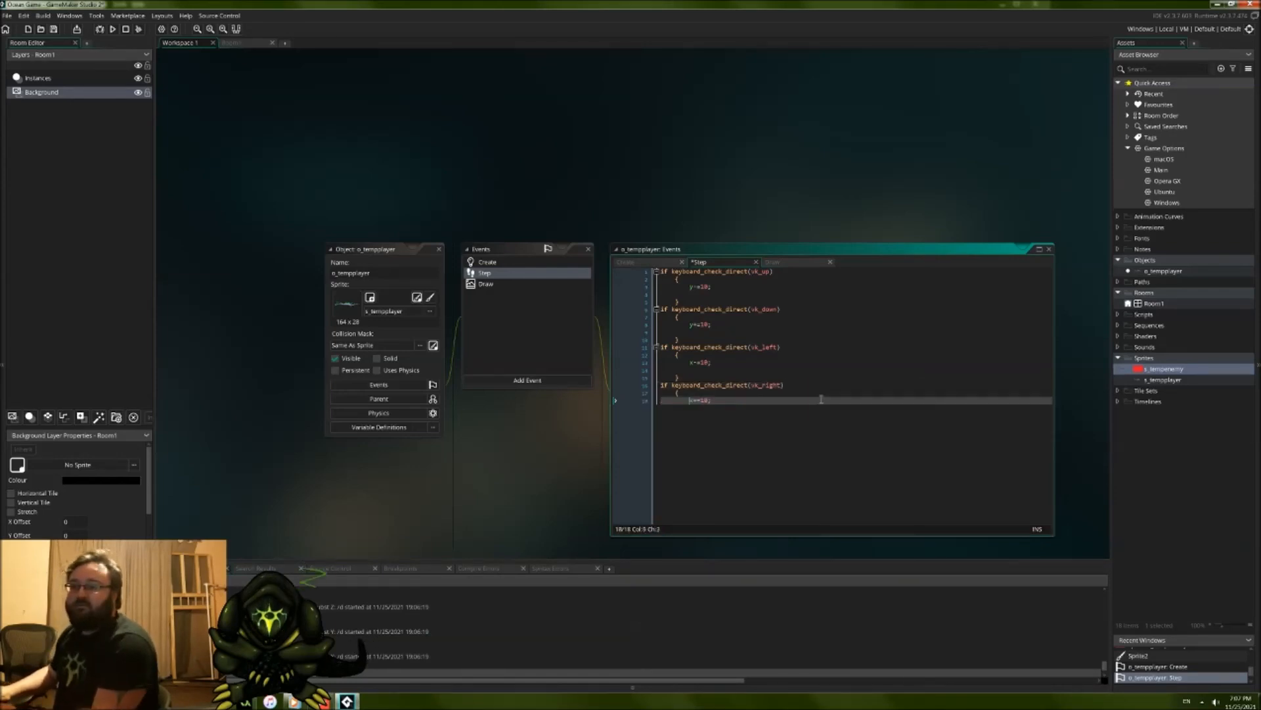
key(Return)
key(Return)
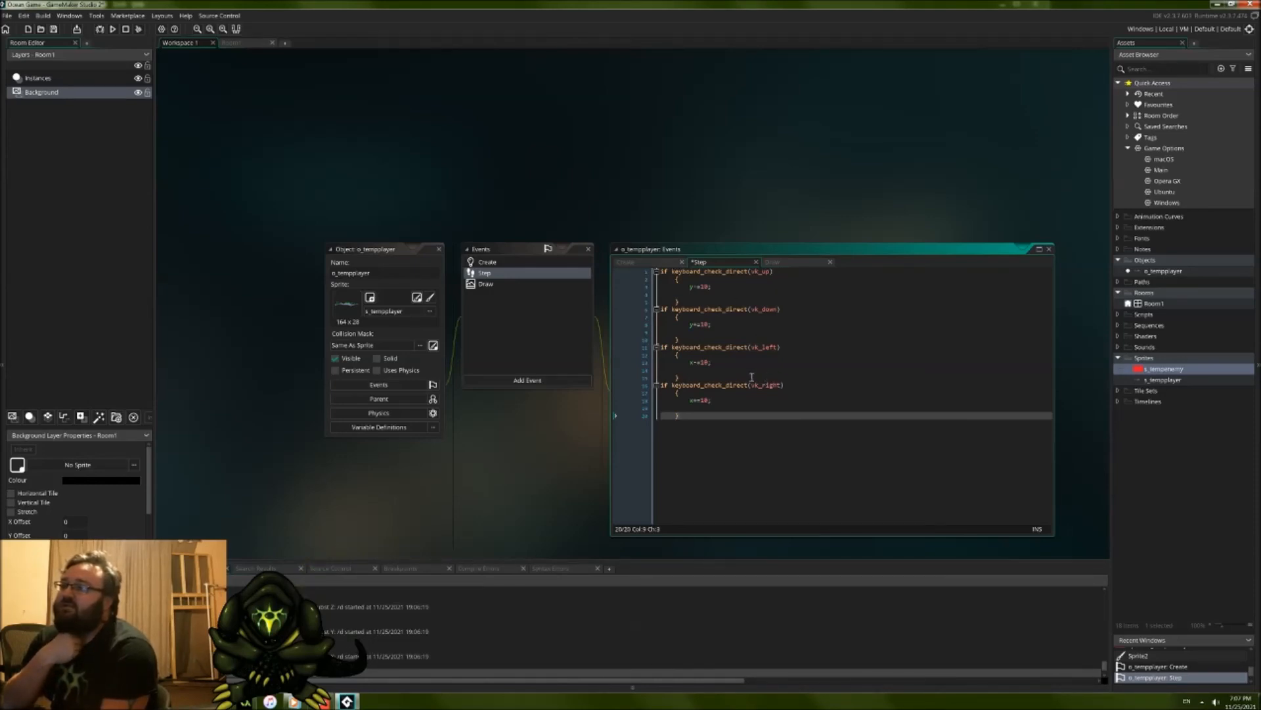
Step: Review the four braced movement blocks in the Step event, comparing the vertical and horizontal key checks and their statements
click(704, 287)
click(760, 279)
click(760, 299)
click(756, 293)
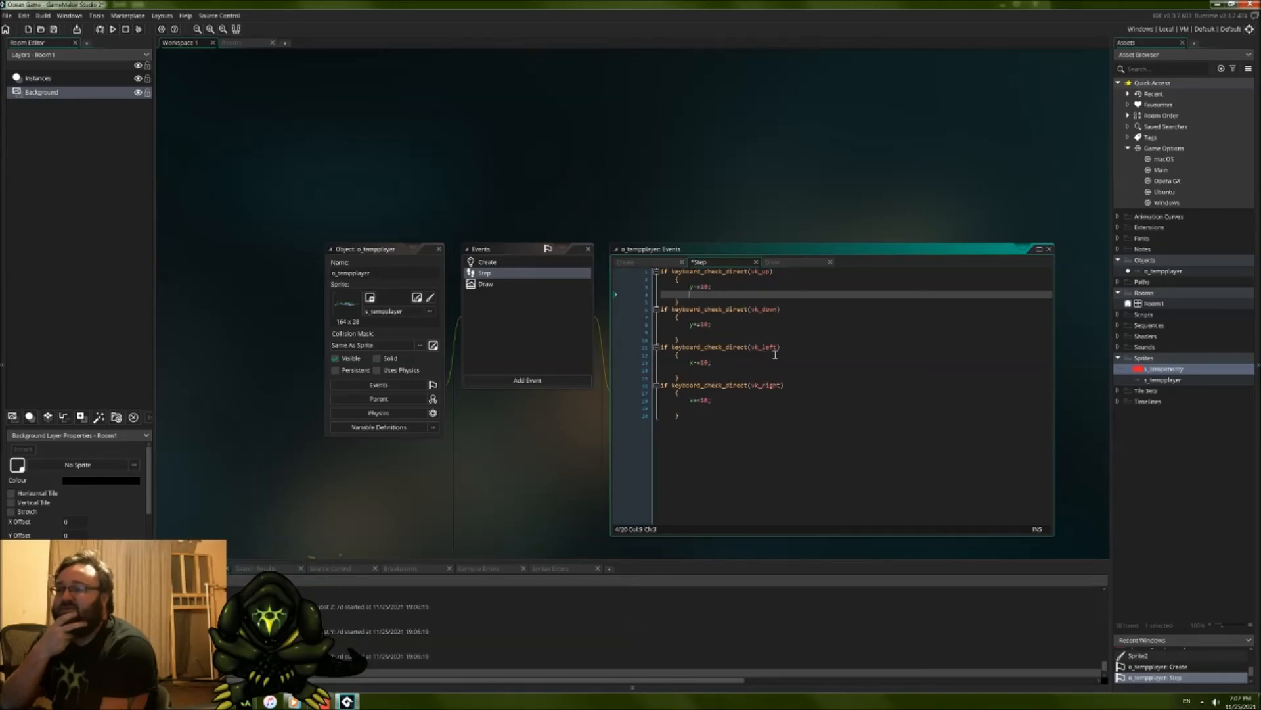
click(785, 384)
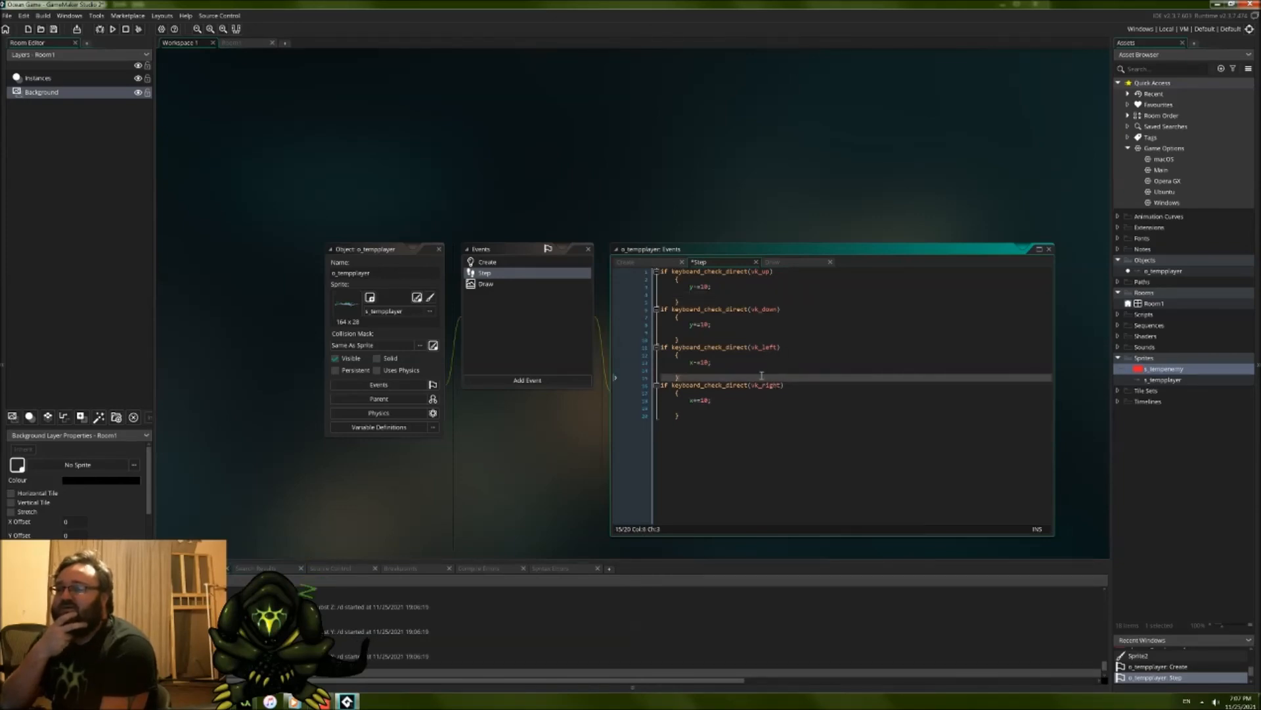
double_click(765, 386)
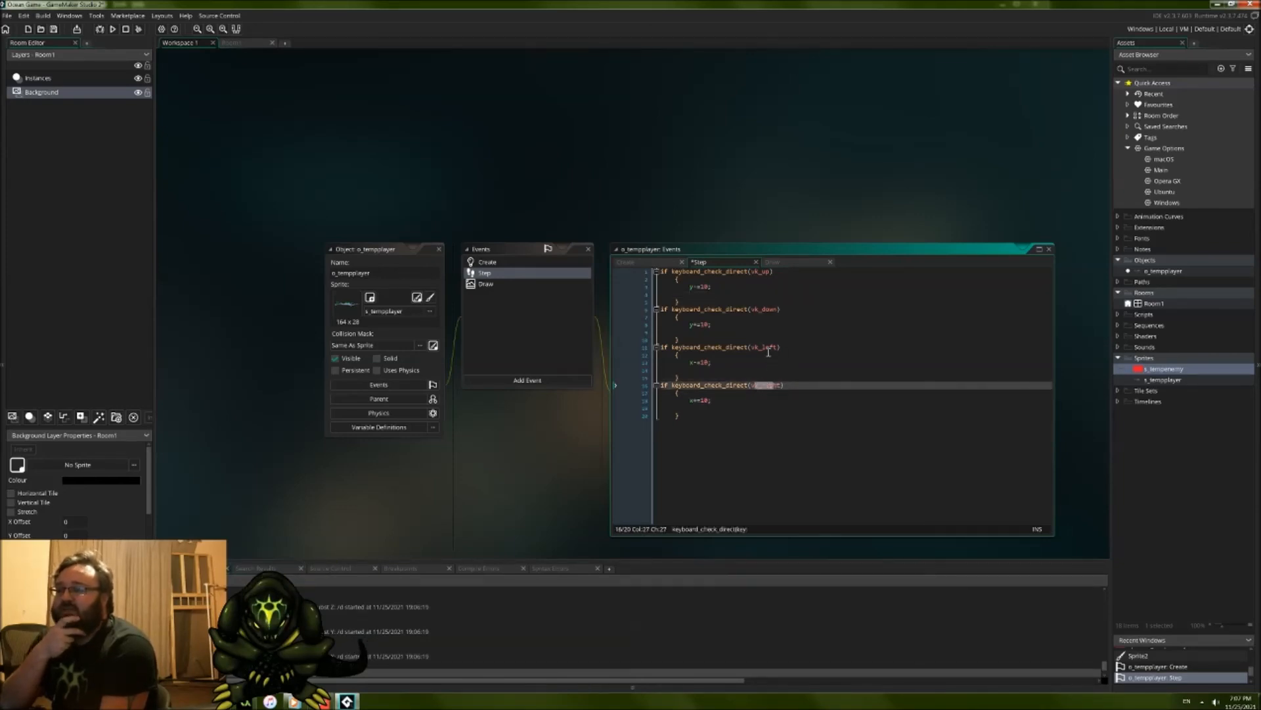
drag(727, 363, 691, 365)
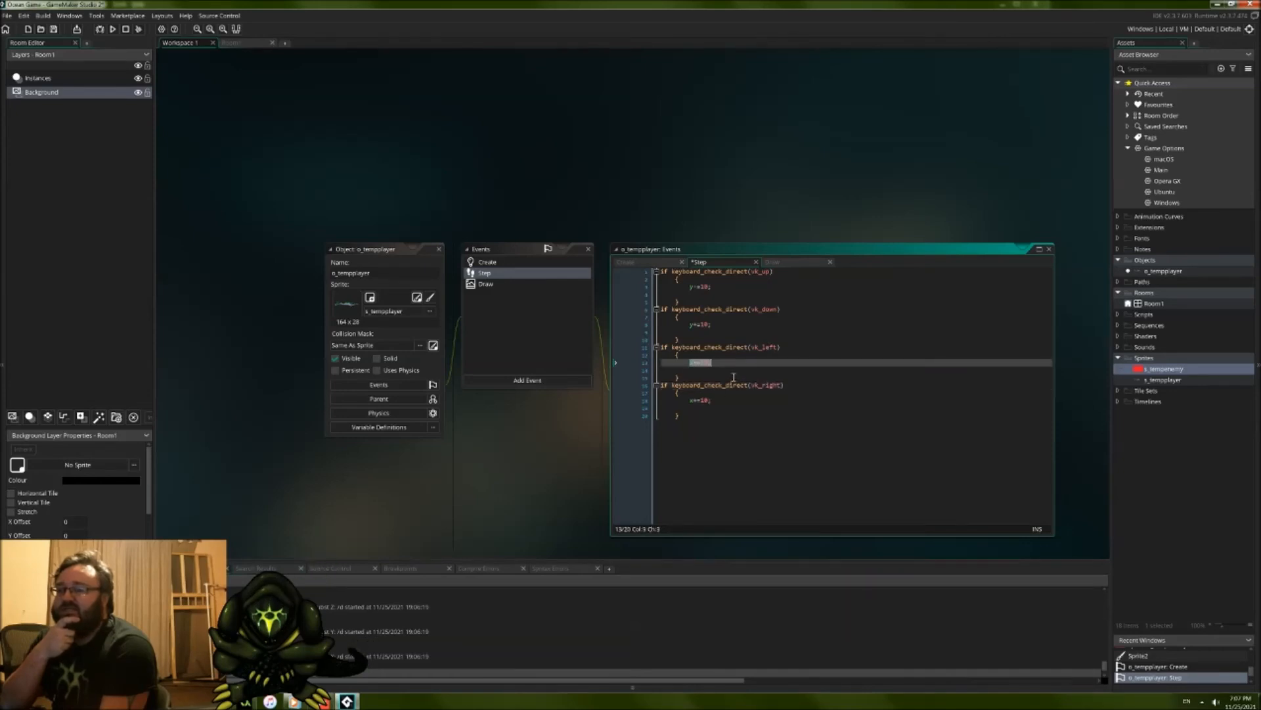
drag(775, 323, 771, 295)
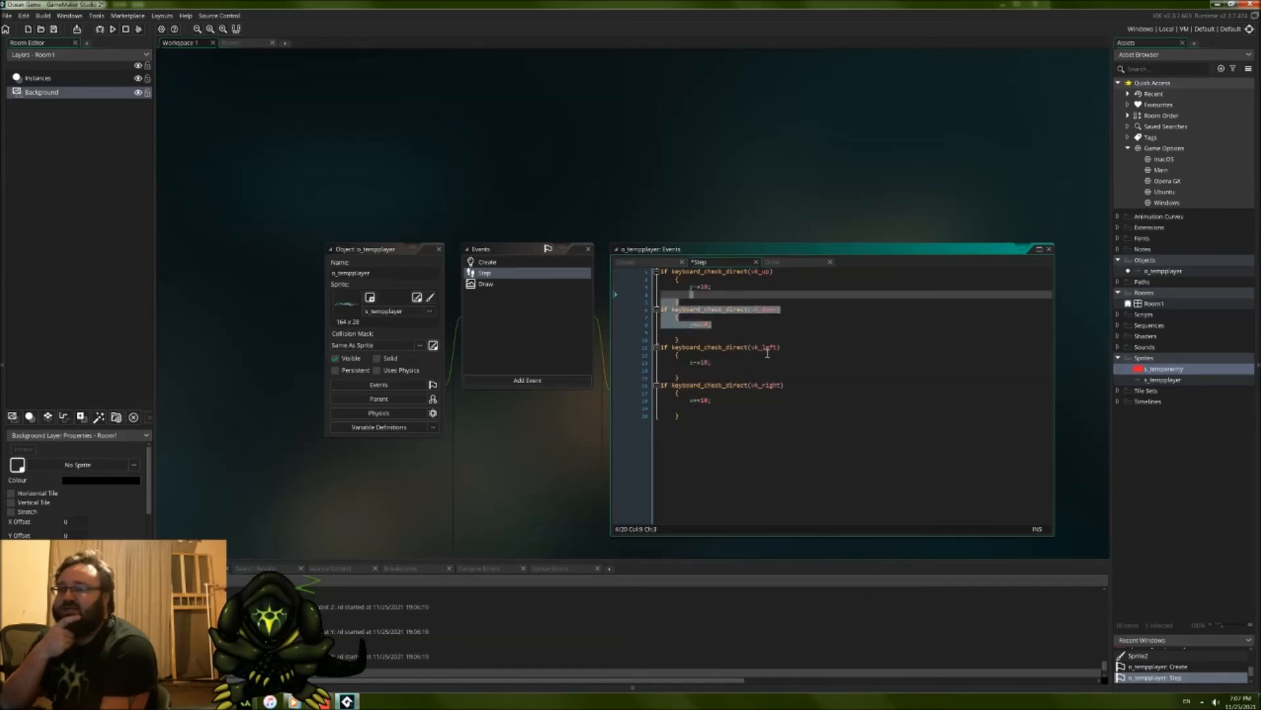
click(768, 353)
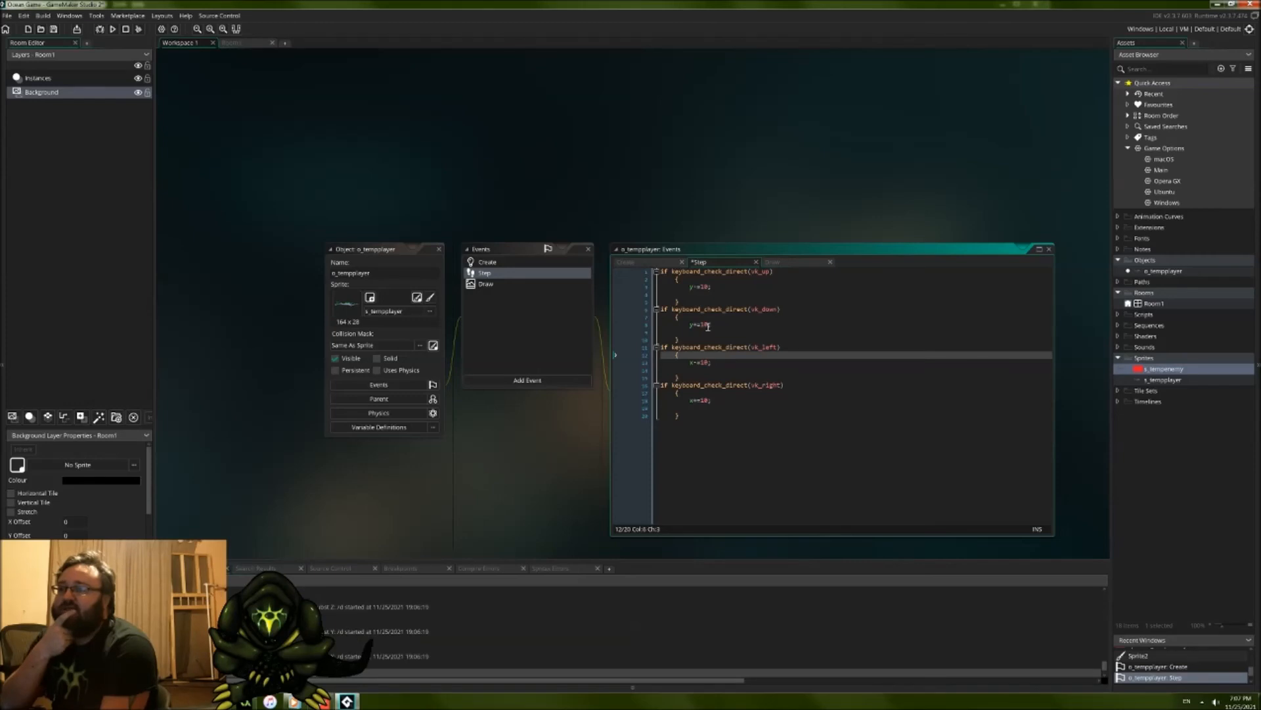
click(709, 295)
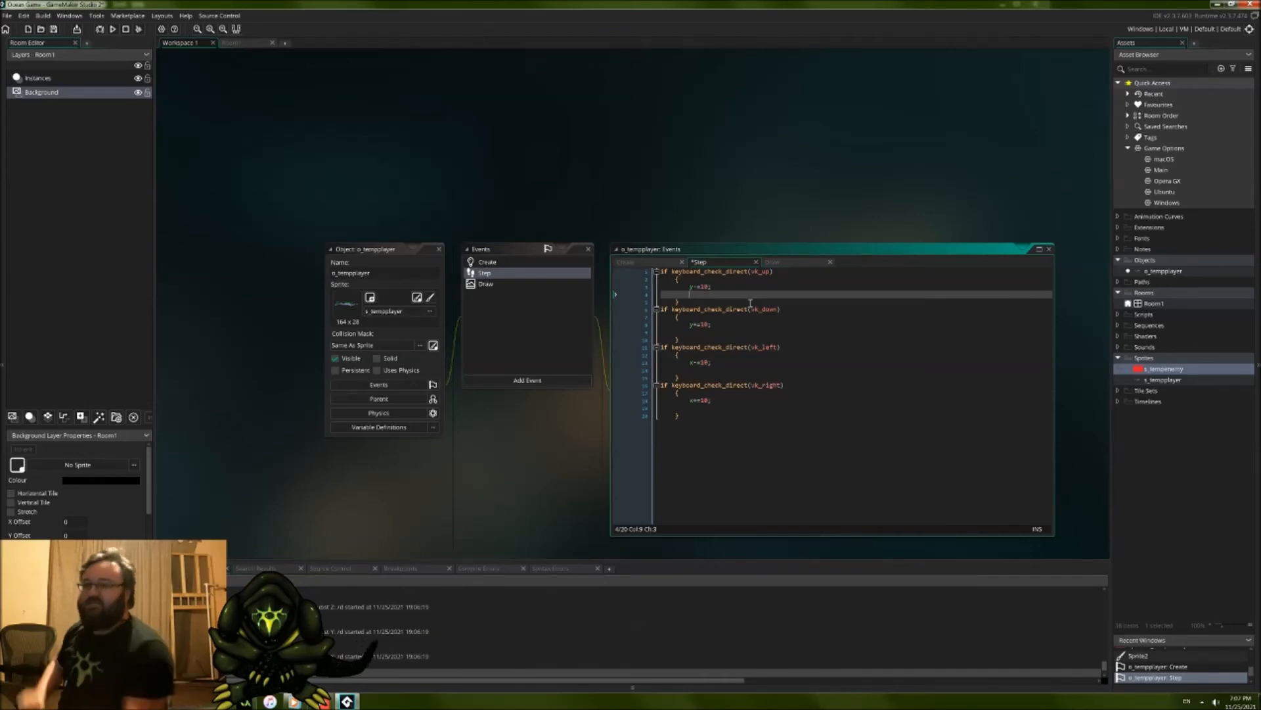
Step: Add image_xscale = -1 below x-=10; inside the vk_left block to flip the sprite horizontally
click(740, 370)
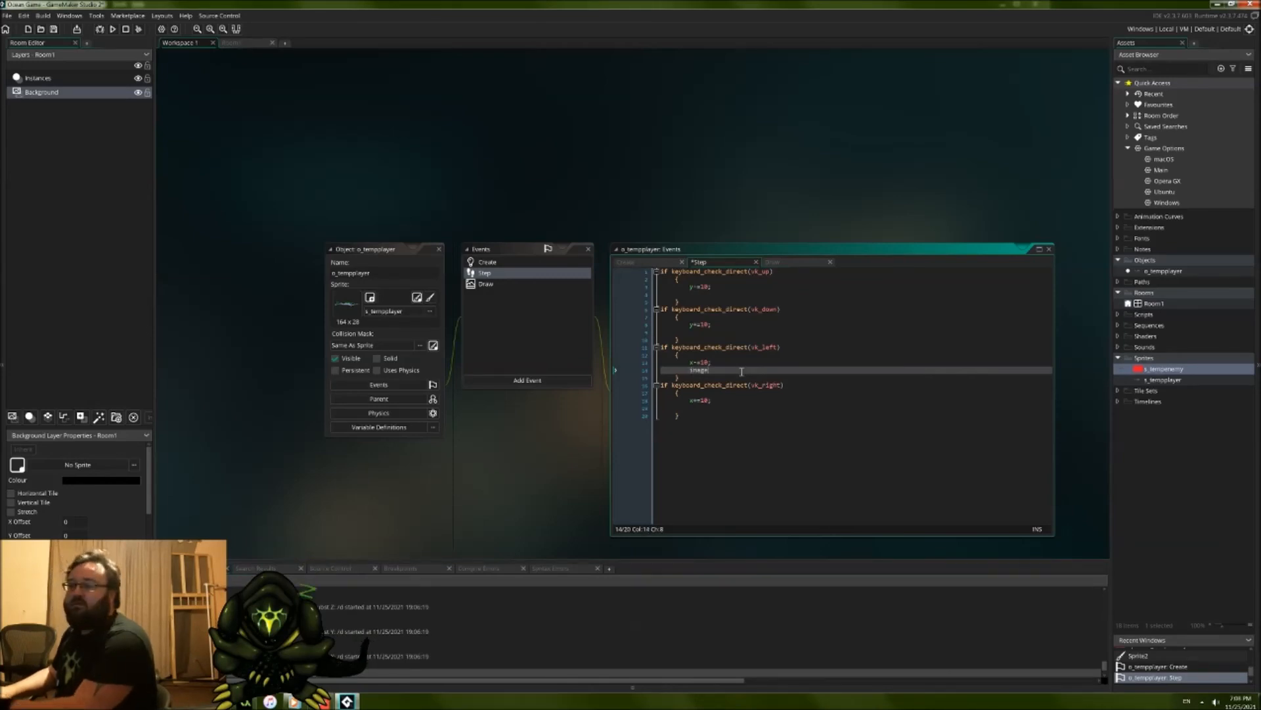
text(xscale =)
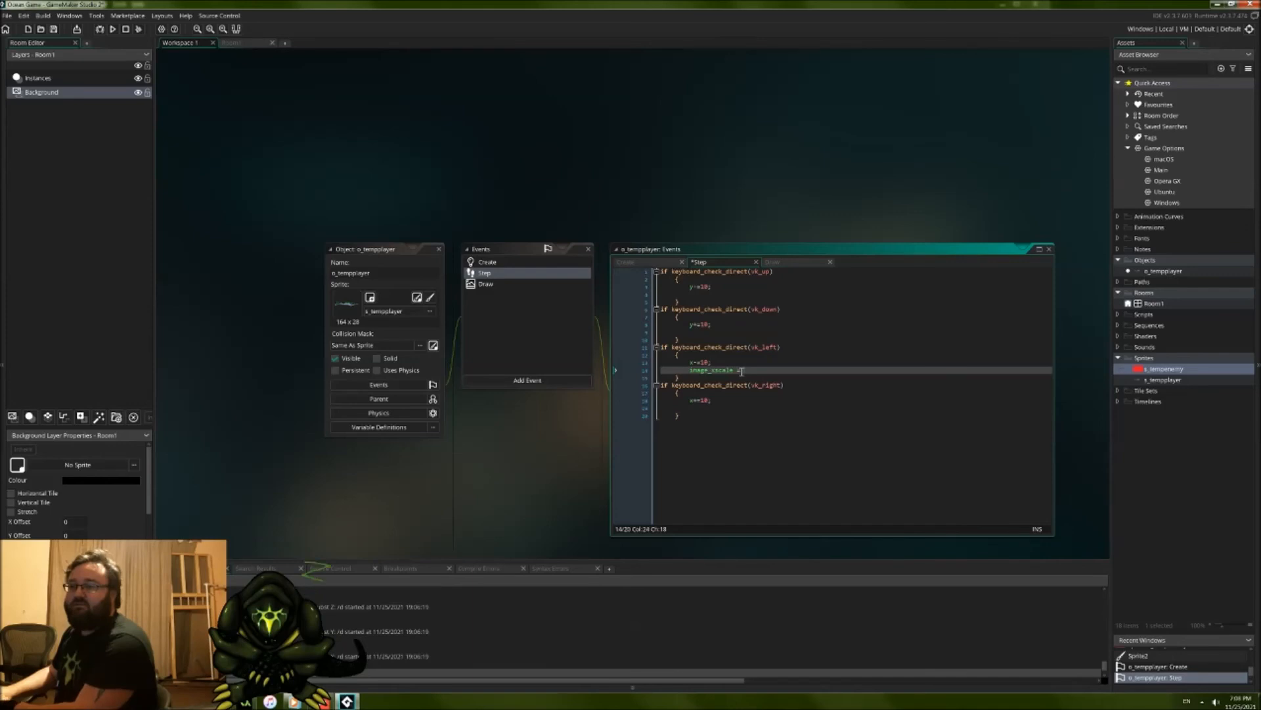
key(BackSpace)
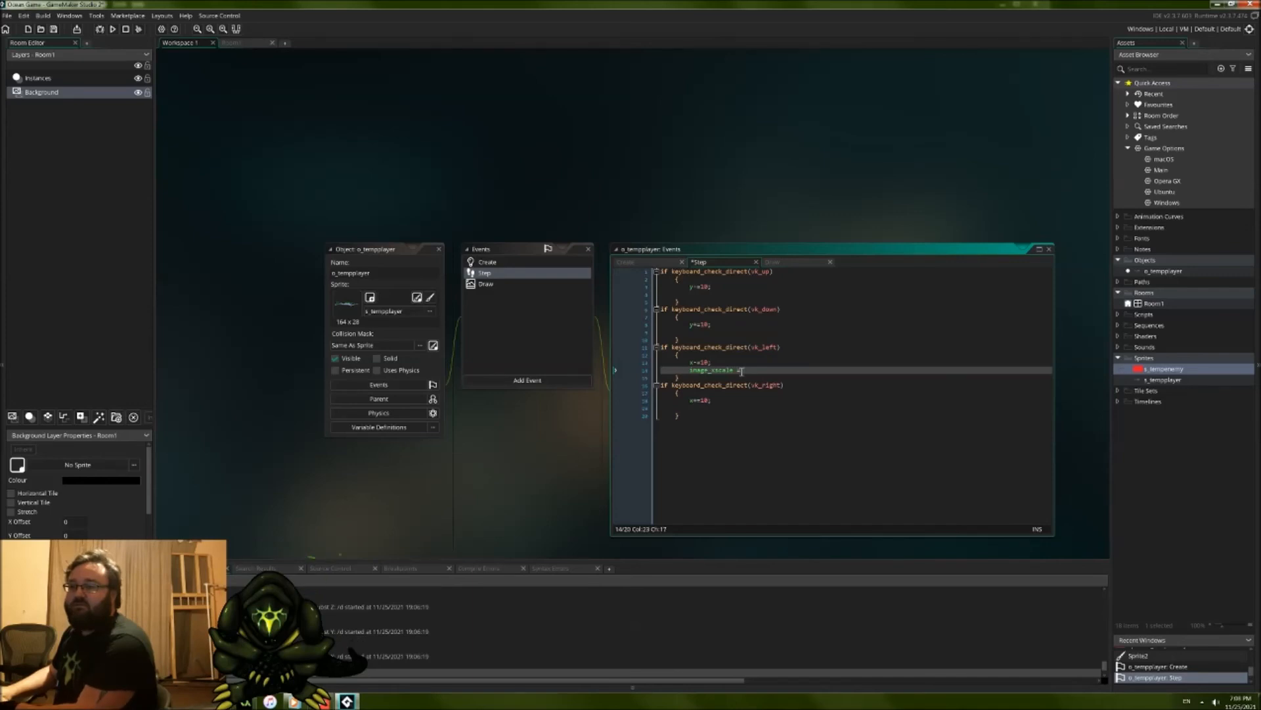
text(-1)
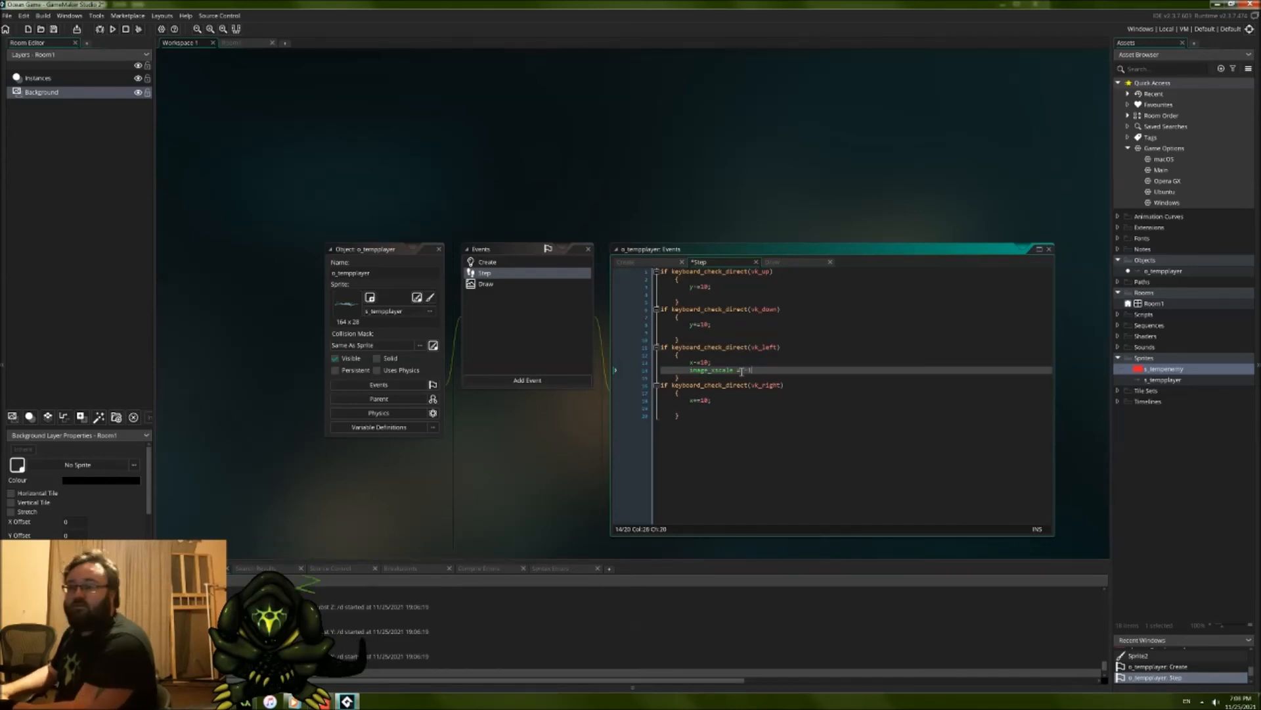
text(;)
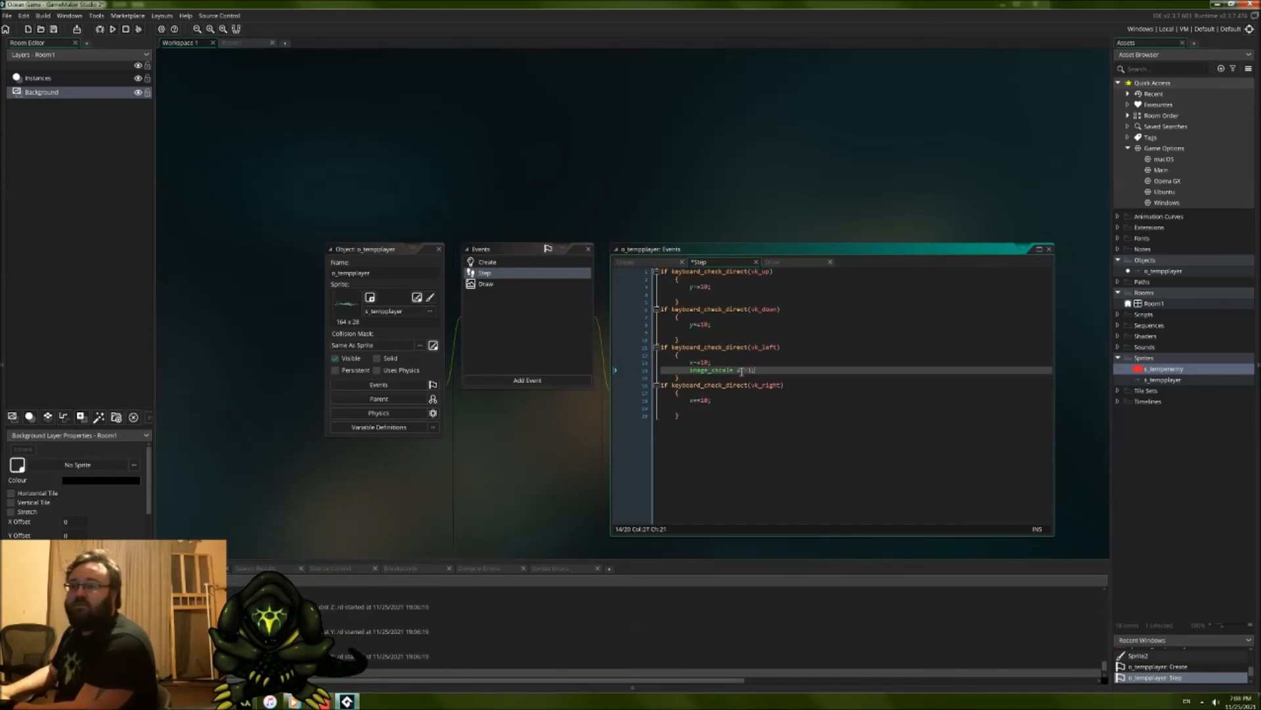
Step: Terminate the vk_left flip line with a semicolon and add image_xscale = 1; below x+=10; in the vk_right block
click(713, 407)
text(image)
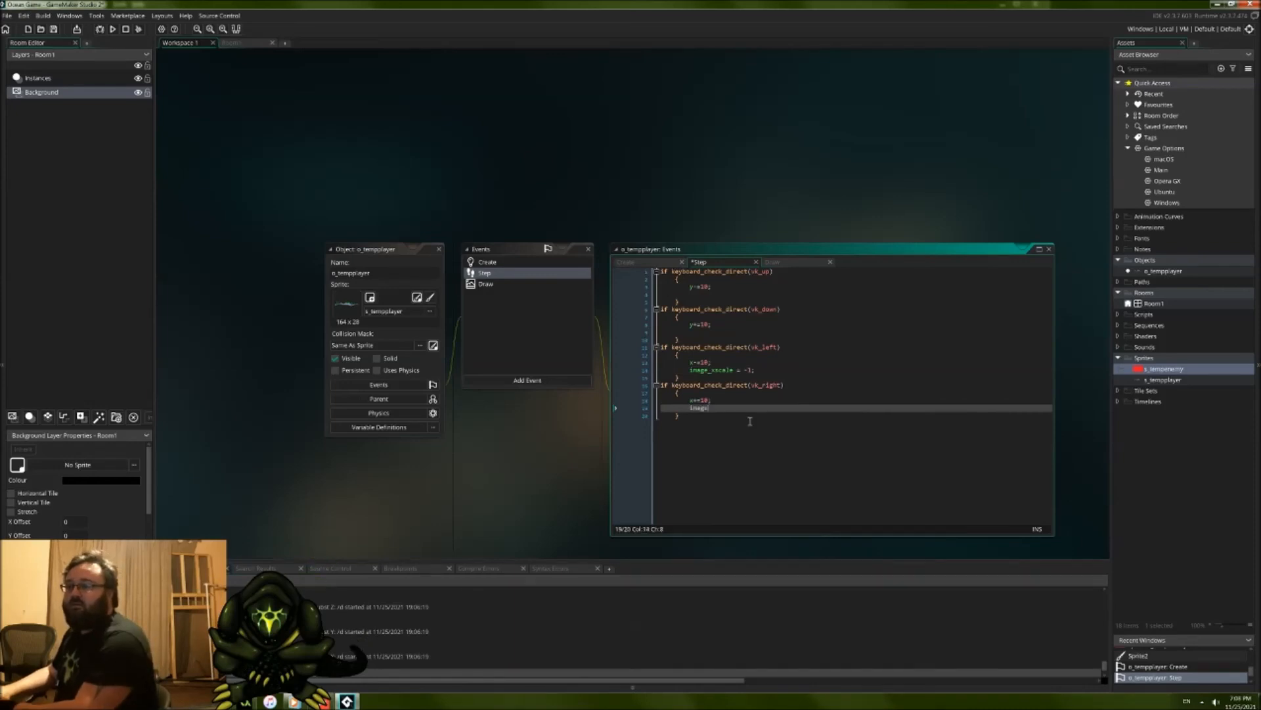
text(_xscale = 1;)
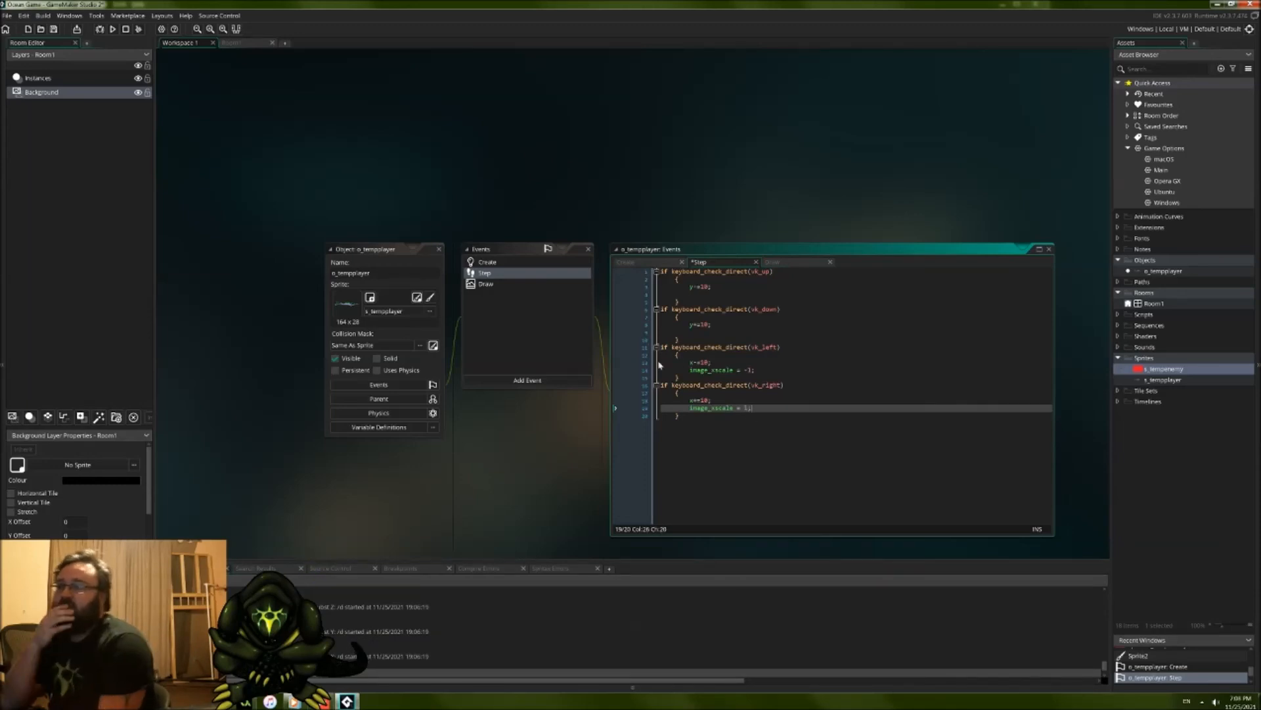
Step: Run the game, move the diver in all four directions to test the horizontal sprite flipping, and close the game window
click(113, 29)
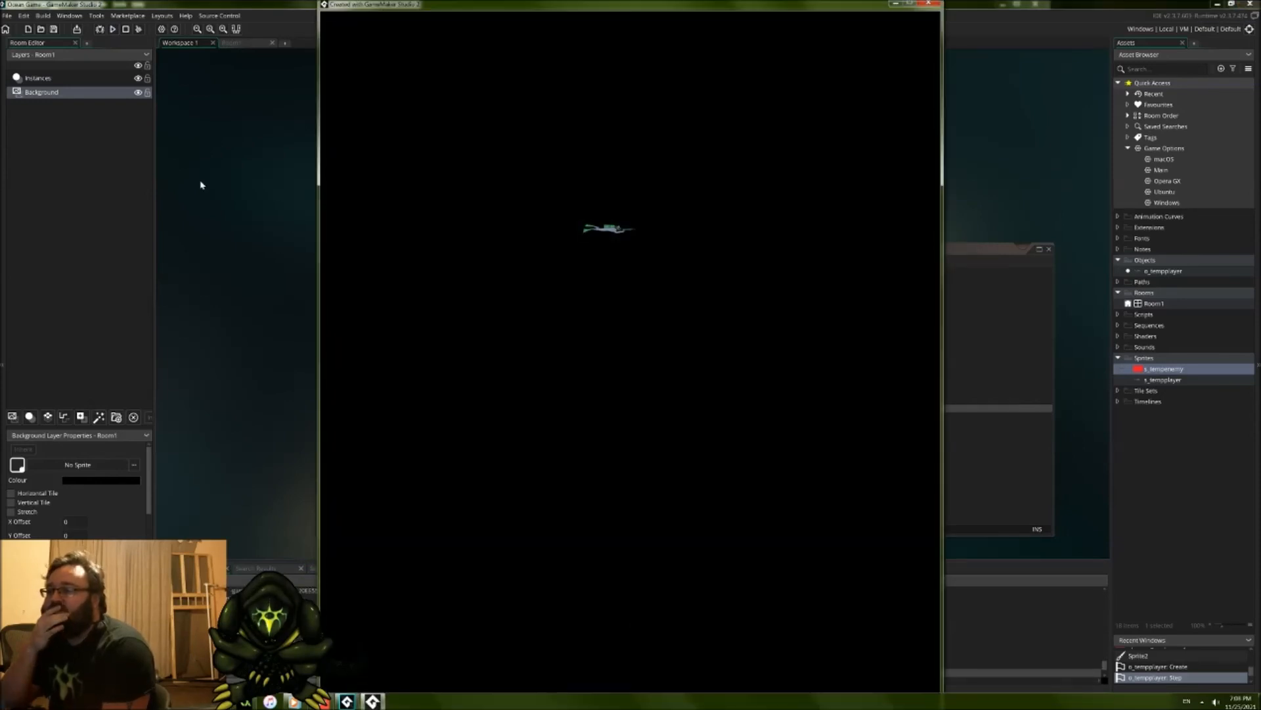
key(s)
key(a)
key(s)
key(d)
key(s)
key(w)
key(a)
key(d)
key(s)
key(a)
key(w)
key(d)
key(s)
key(a)
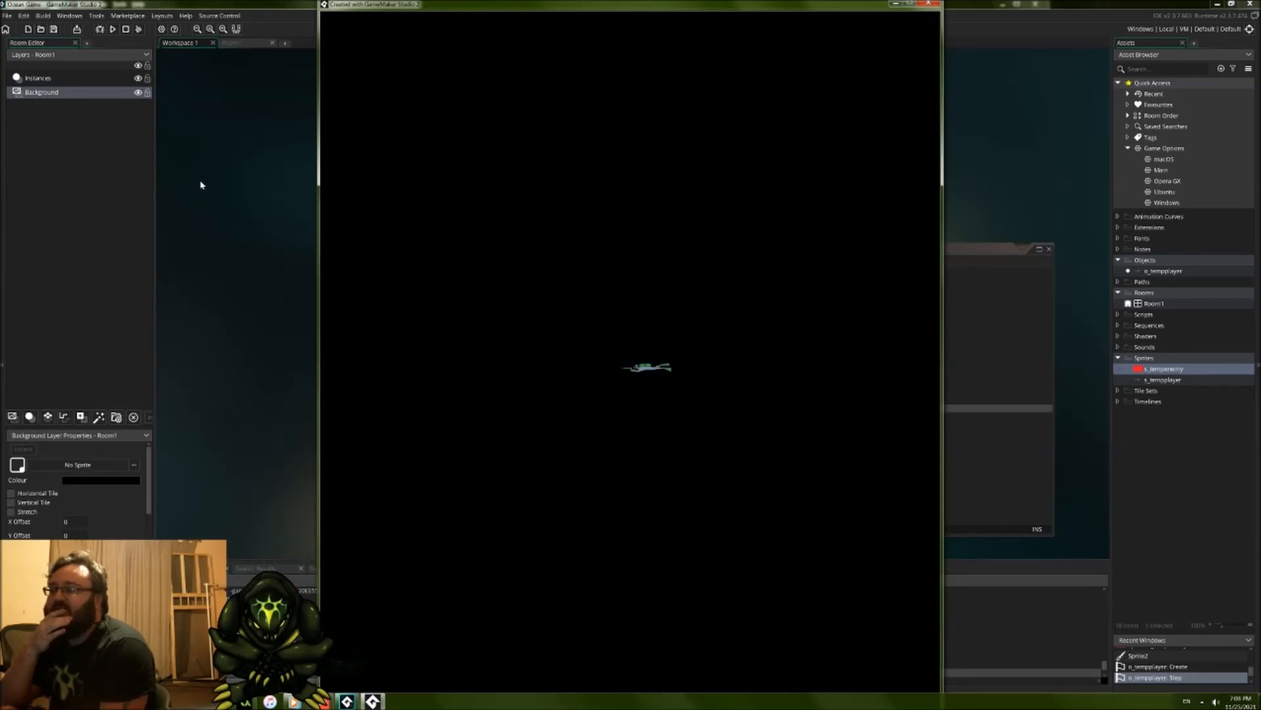
click(932, 4)
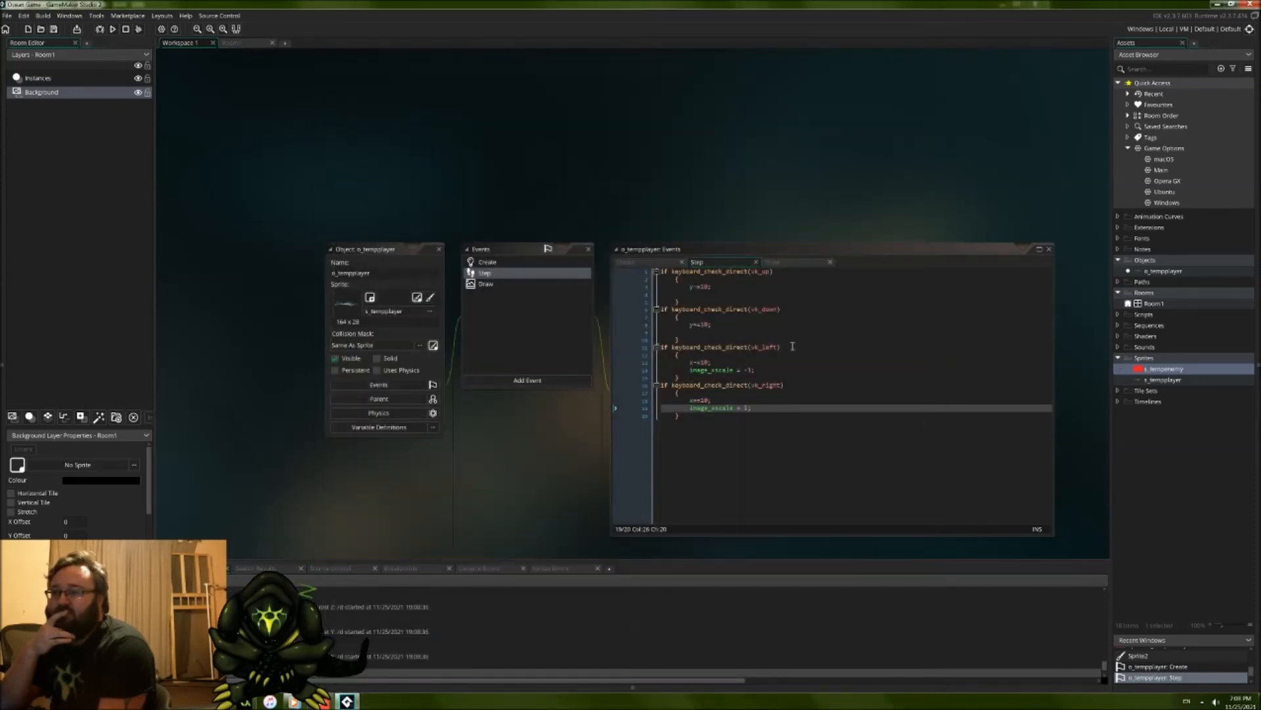
click(701, 325)
click(714, 287)
click(723, 300)
click(727, 295)
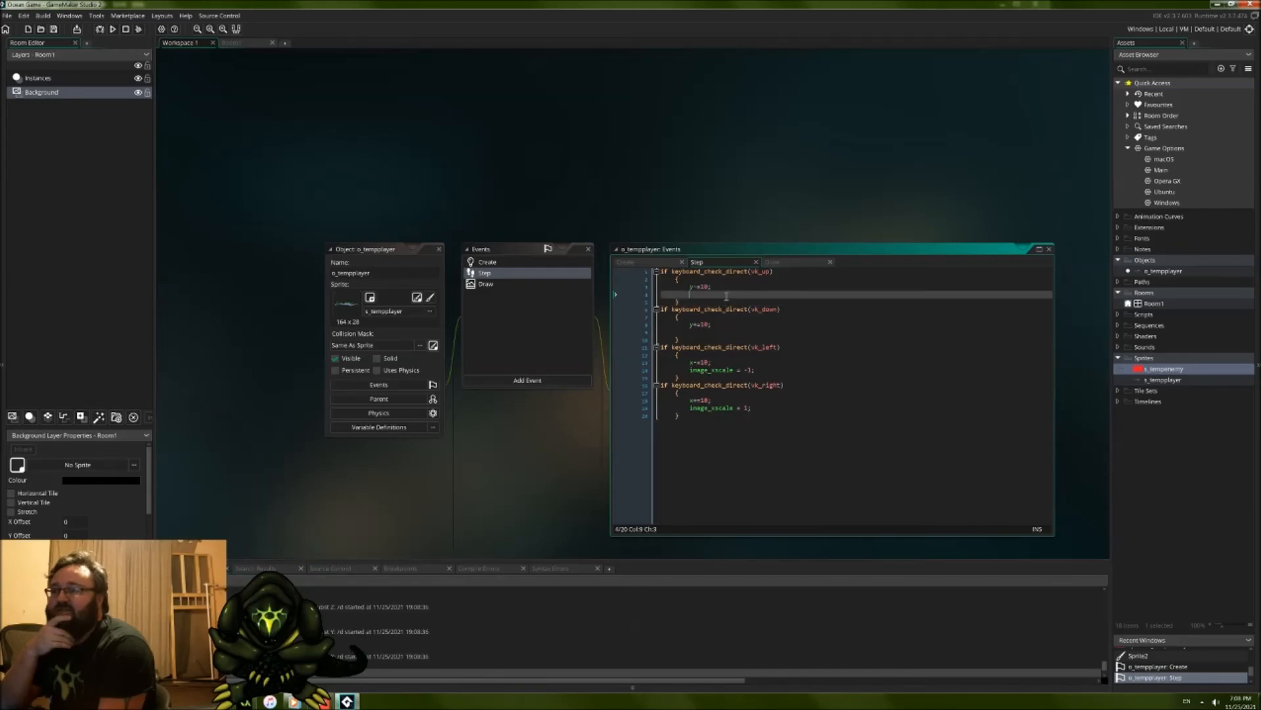
click(726, 434)
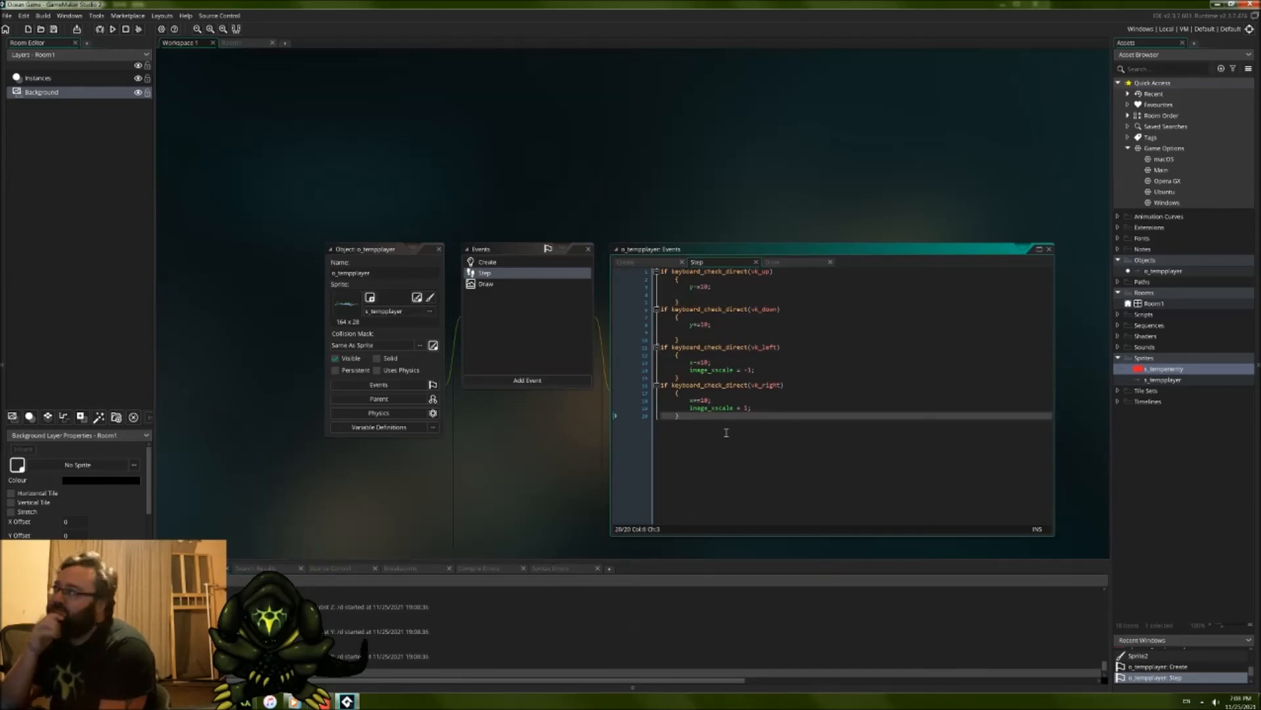
click(747, 409)
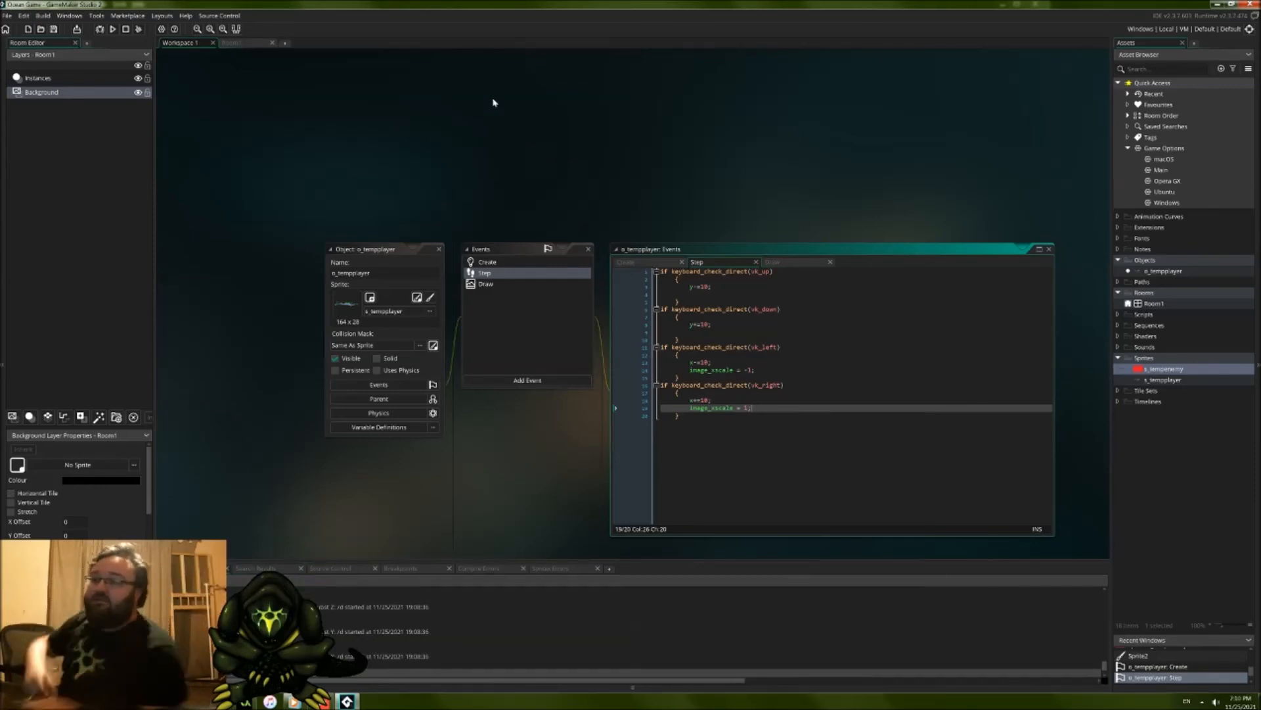
click(821, 463)
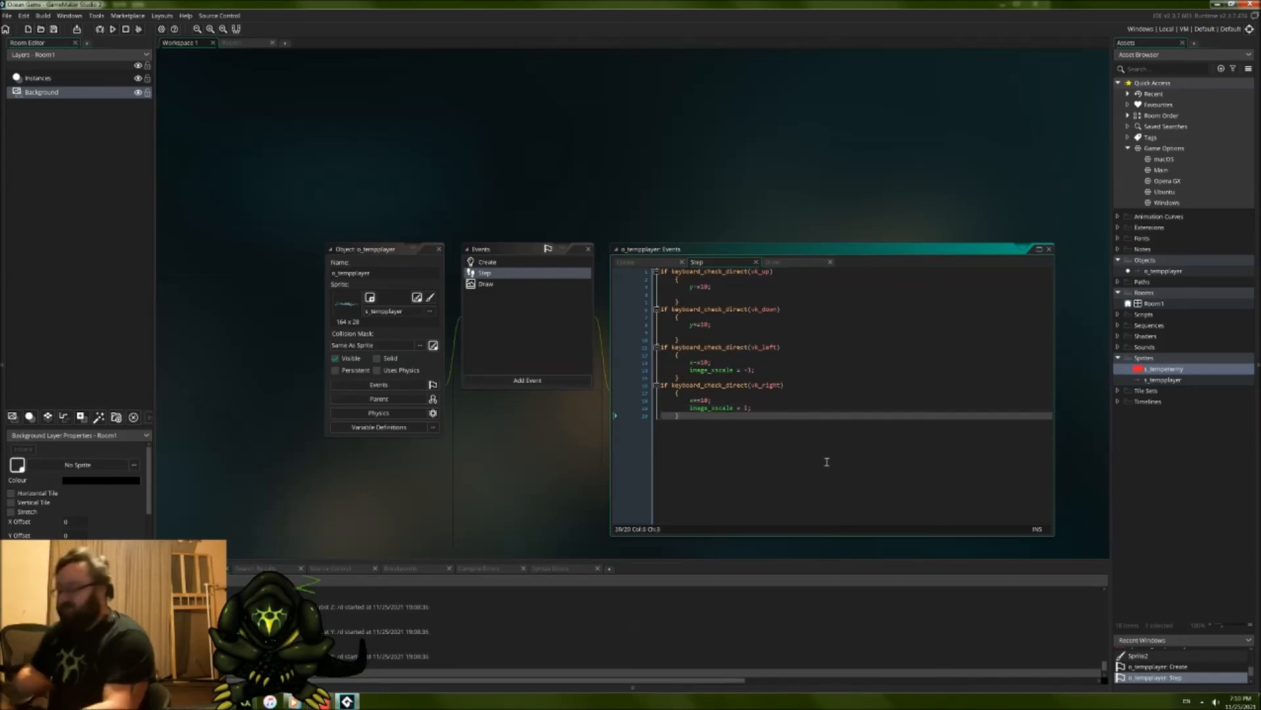
Step: Create a new sprite in the project's Sprites group
right_click(1156, 359)
mouse_move(1119, 368)
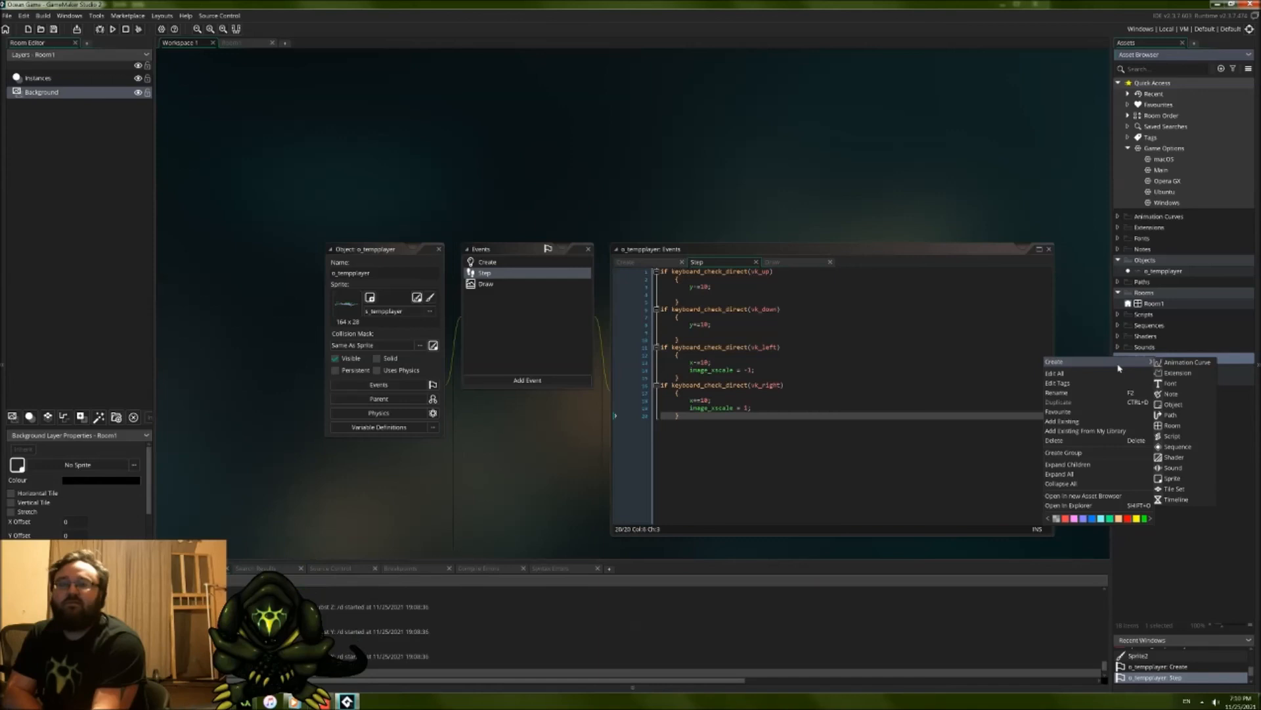
click(1173, 479)
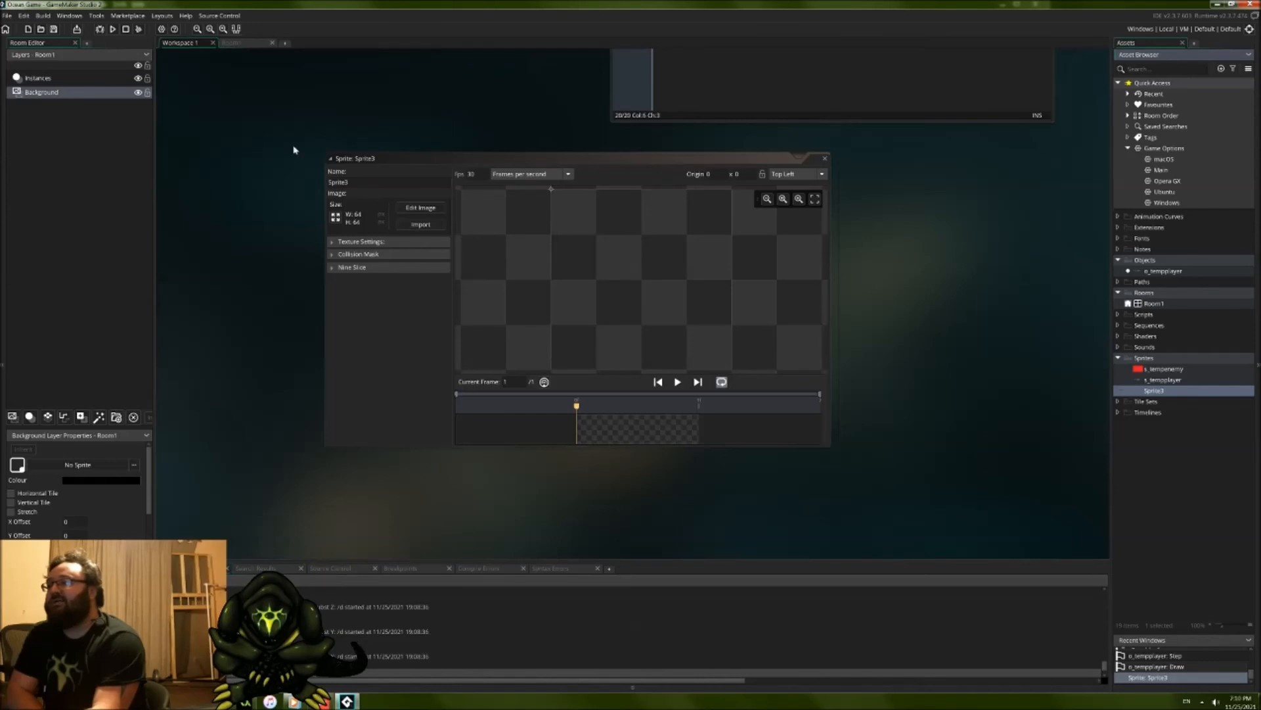
Step: Check the diver's scale in Room1 and the image size of the s_tempplayer sprite, and close that sprite's editor
click(245, 44)
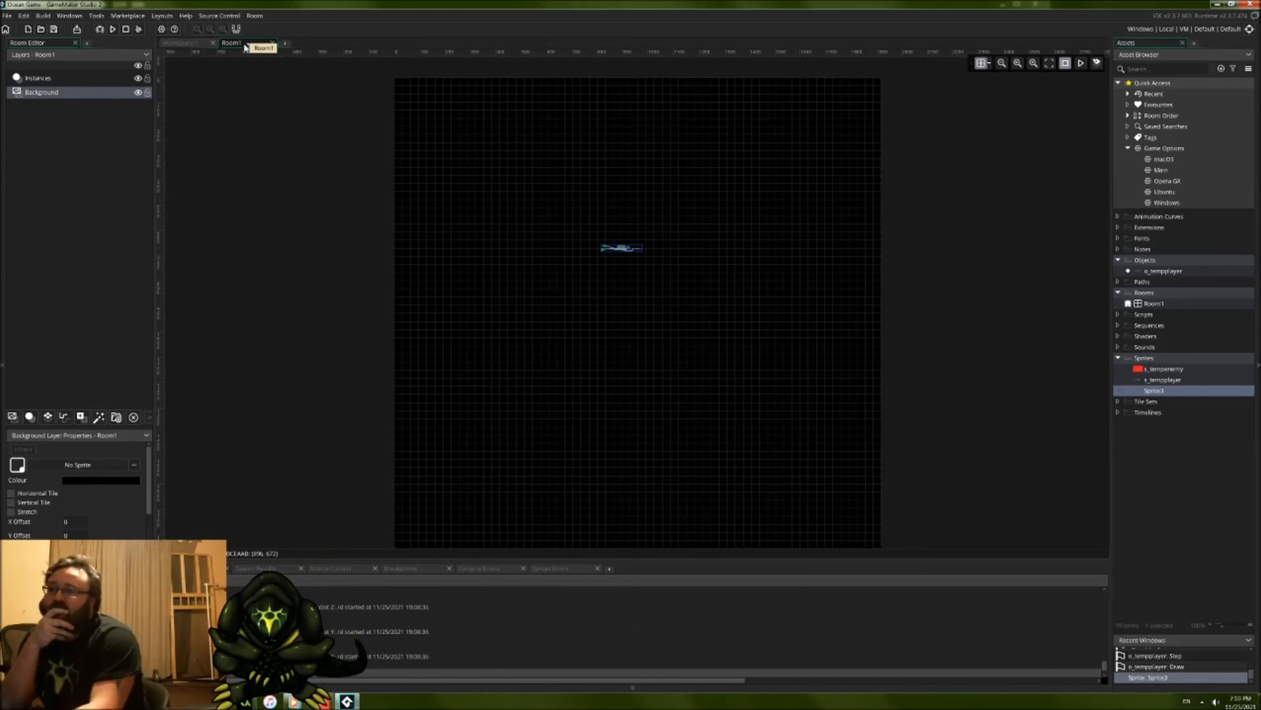
click(187, 44)
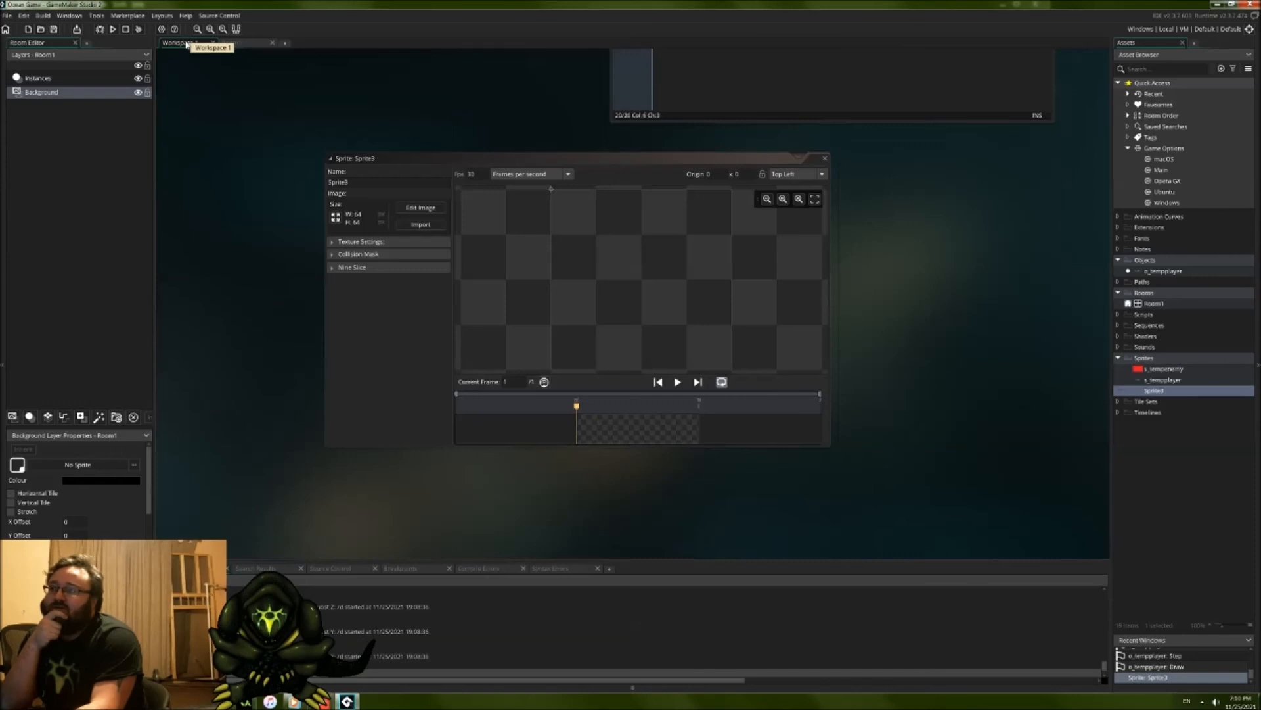
middle_drag(417, 62, 458, 194)
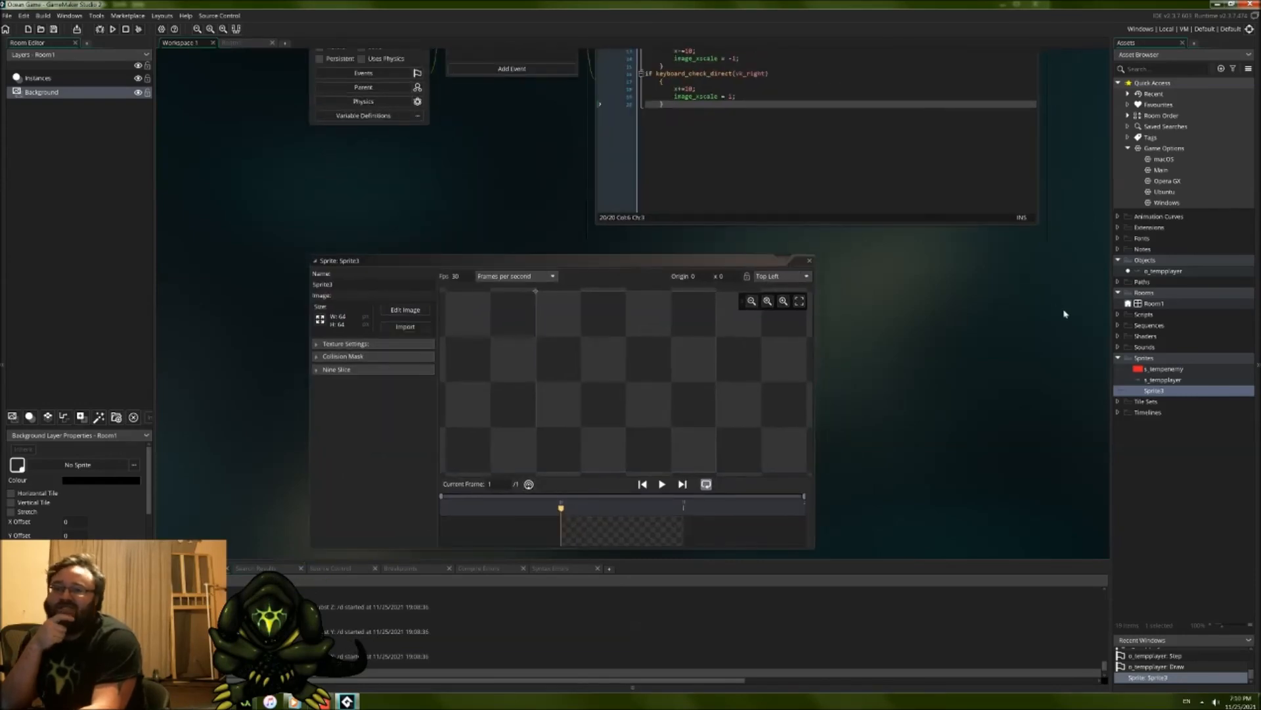
double_click(1183, 380)
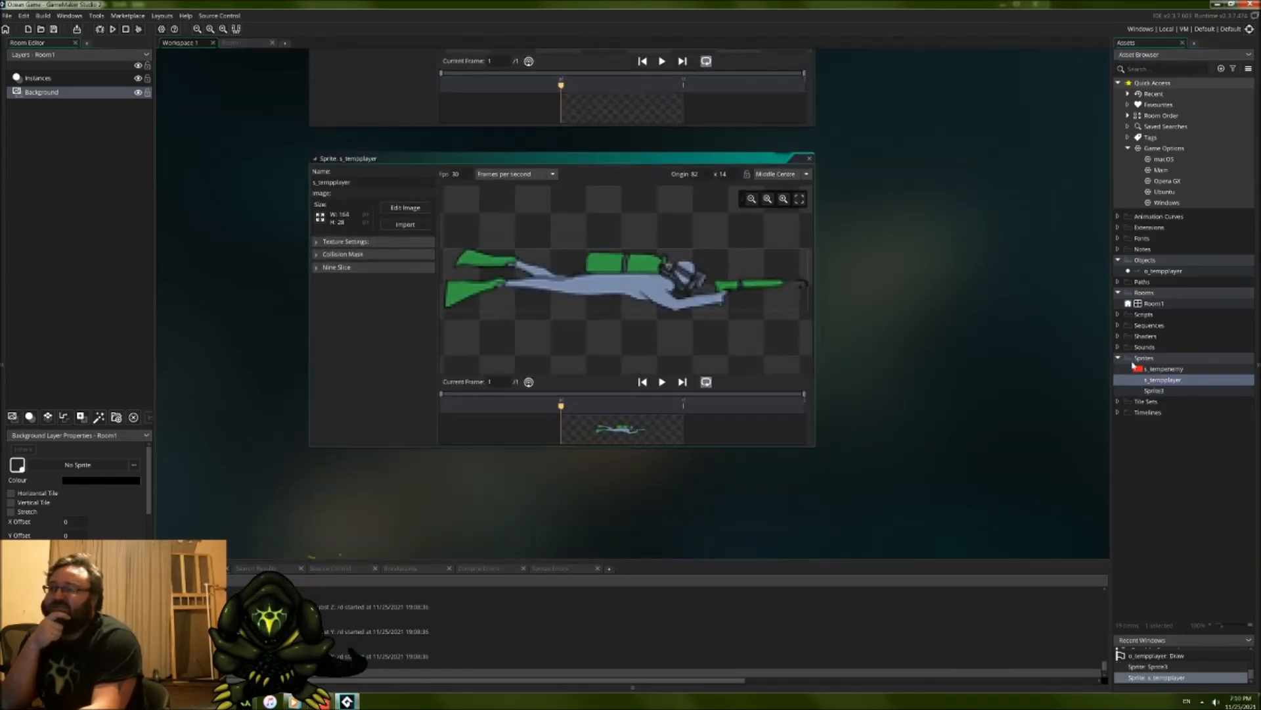
middle_drag(883, 214, 889, 303)
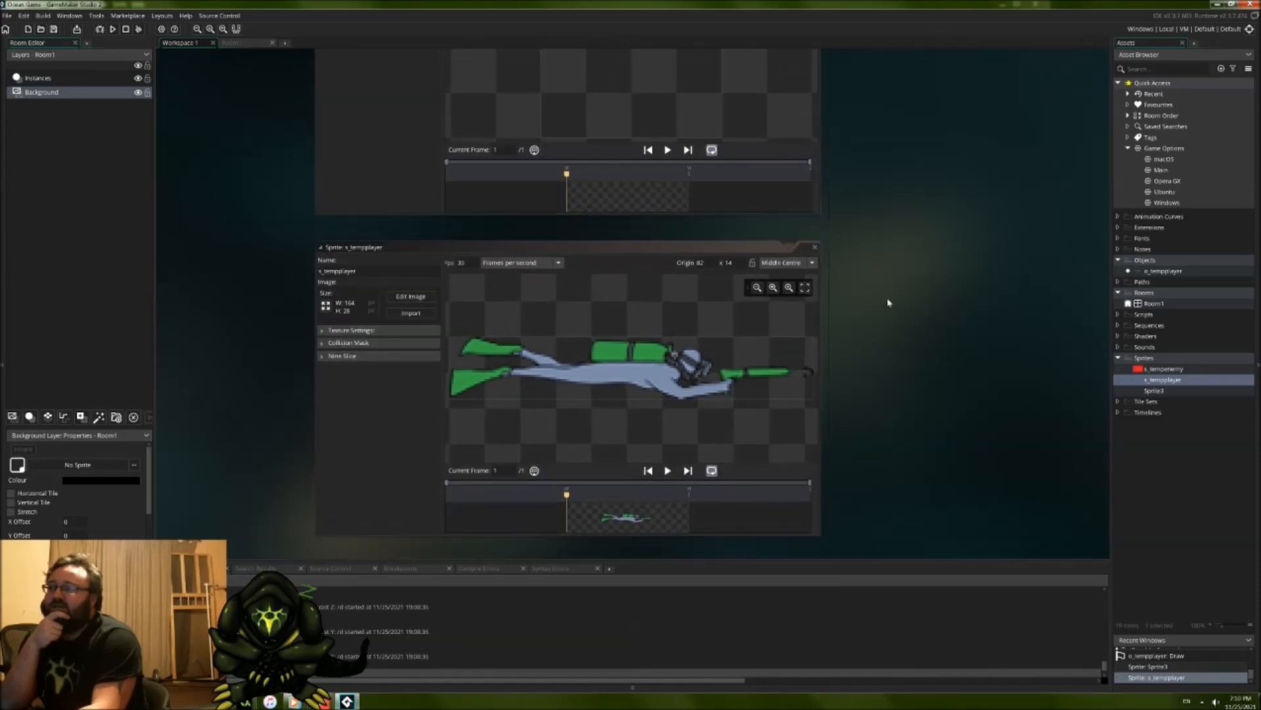
click(815, 249)
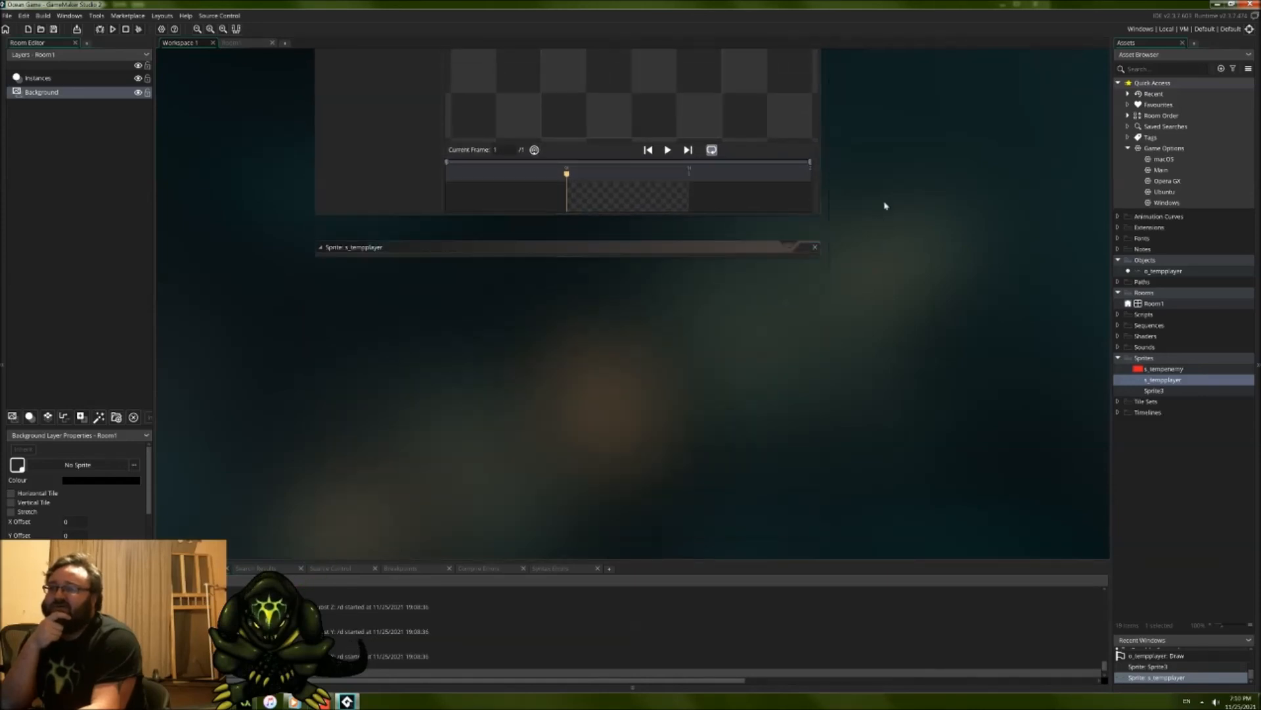
Step: Rename the newly created blank sprite as s_bullet
double_click(385, 168)
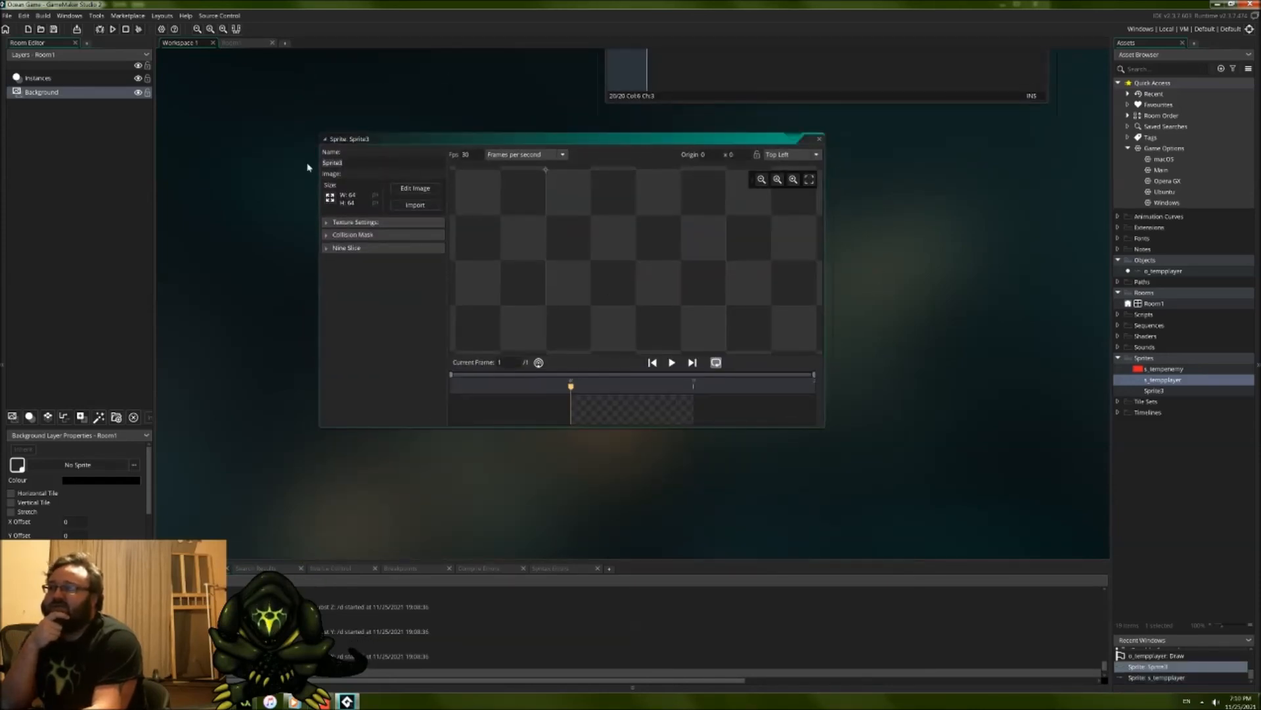
text(s_)
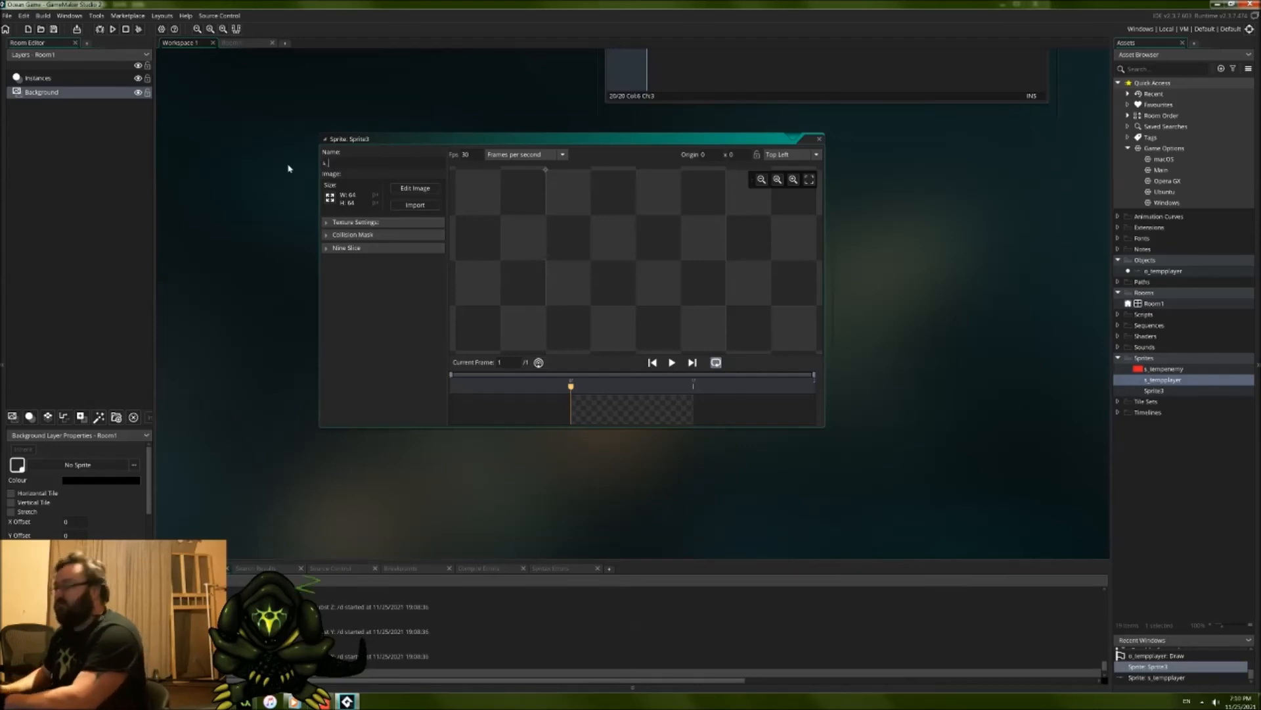
text(bullet)
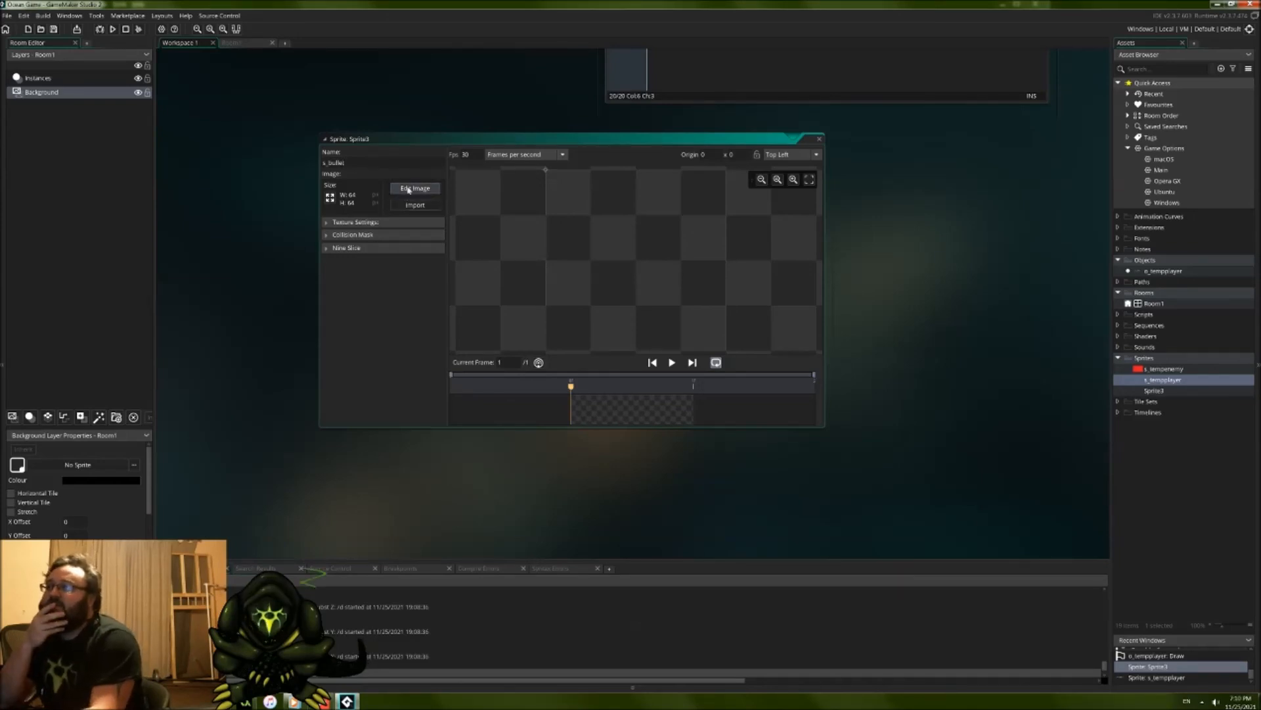
Step: Resize the s_bullet sprite's canvas to 25 by 25 pixels
click(329, 197)
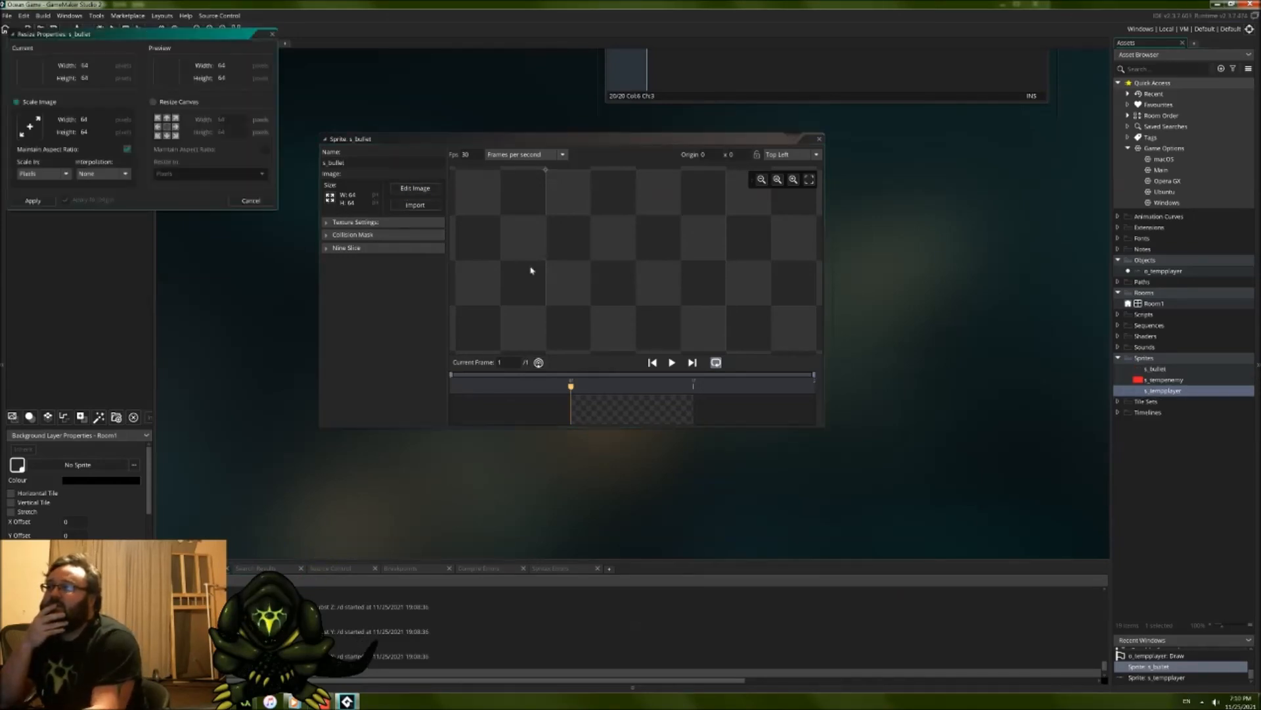
click(158, 103)
drag(236, 123, 191, 125)
text(25)
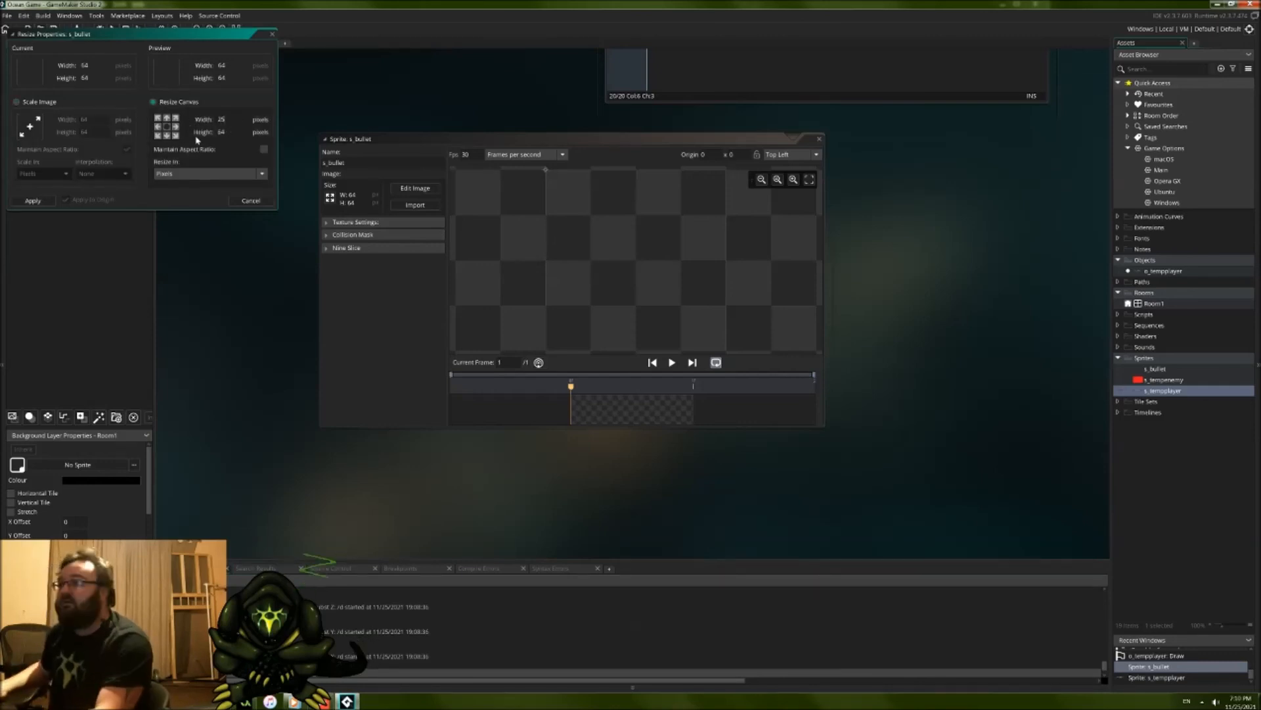
text(25)
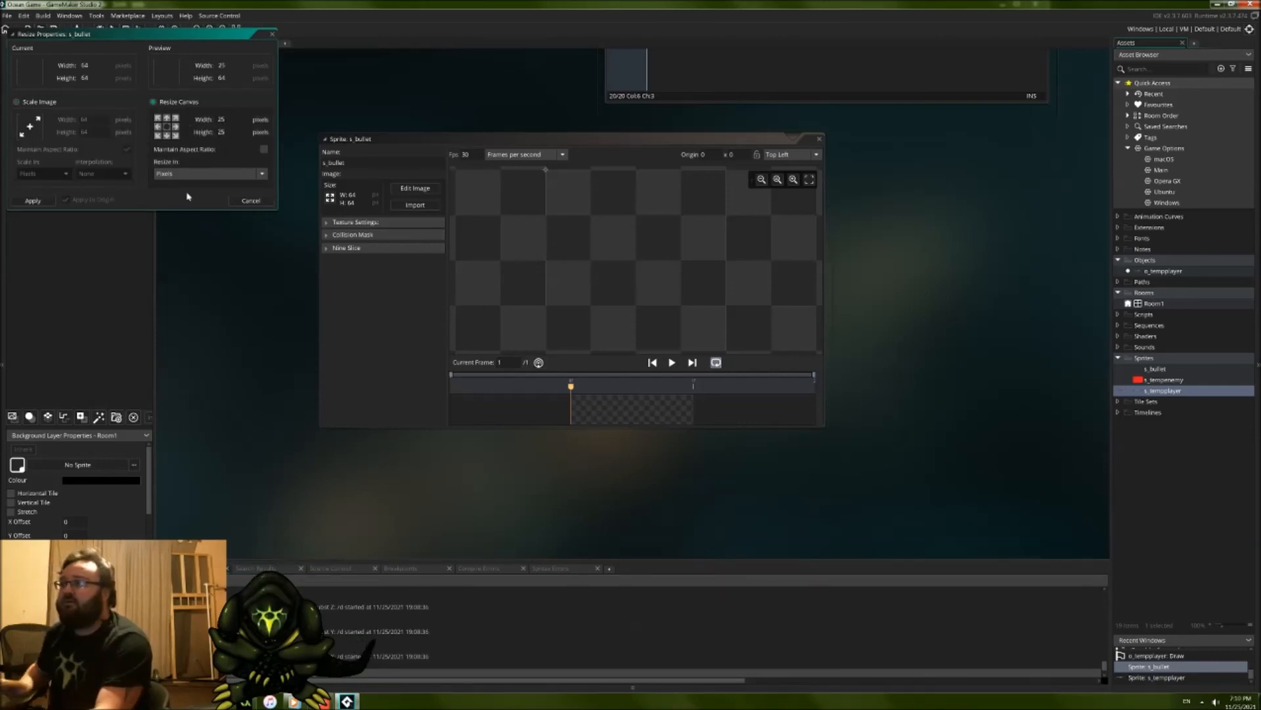
click(33, 201)
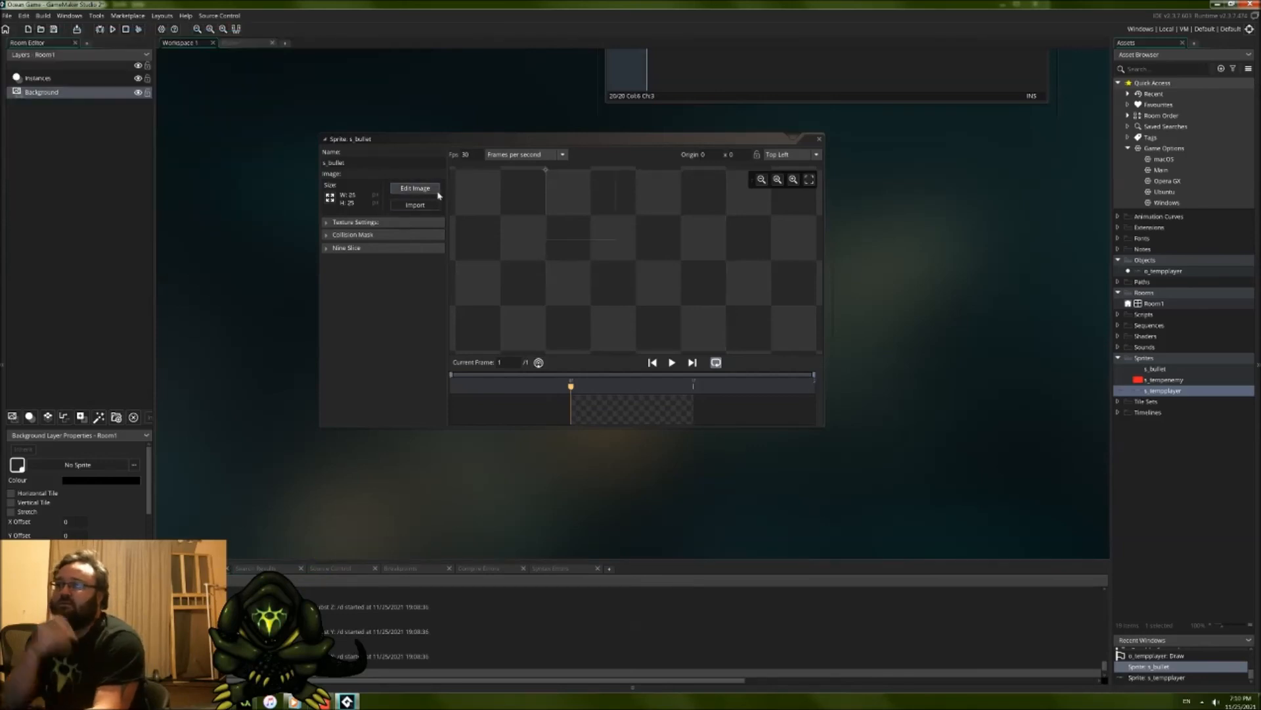
Step: Fill the entire s_bullet image with white using the Fill tool, and close the image editor
click(415, 189)
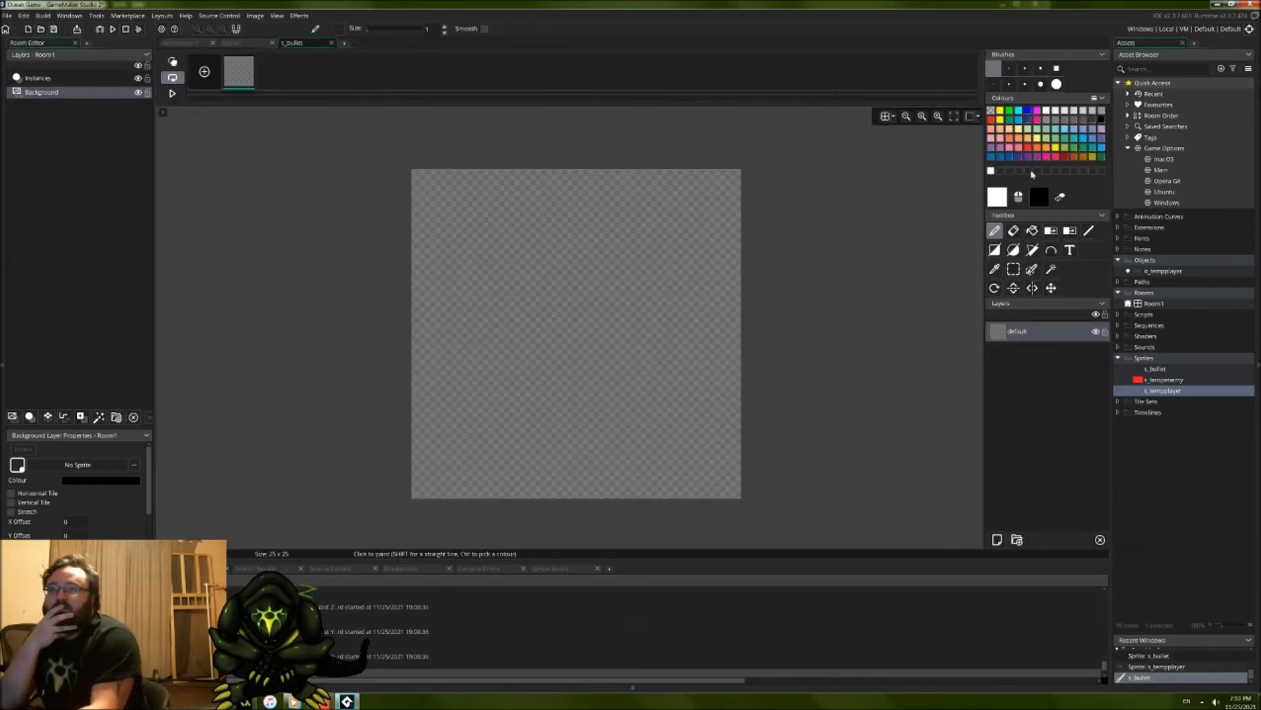
click(1032, 232)
click(656, 299)
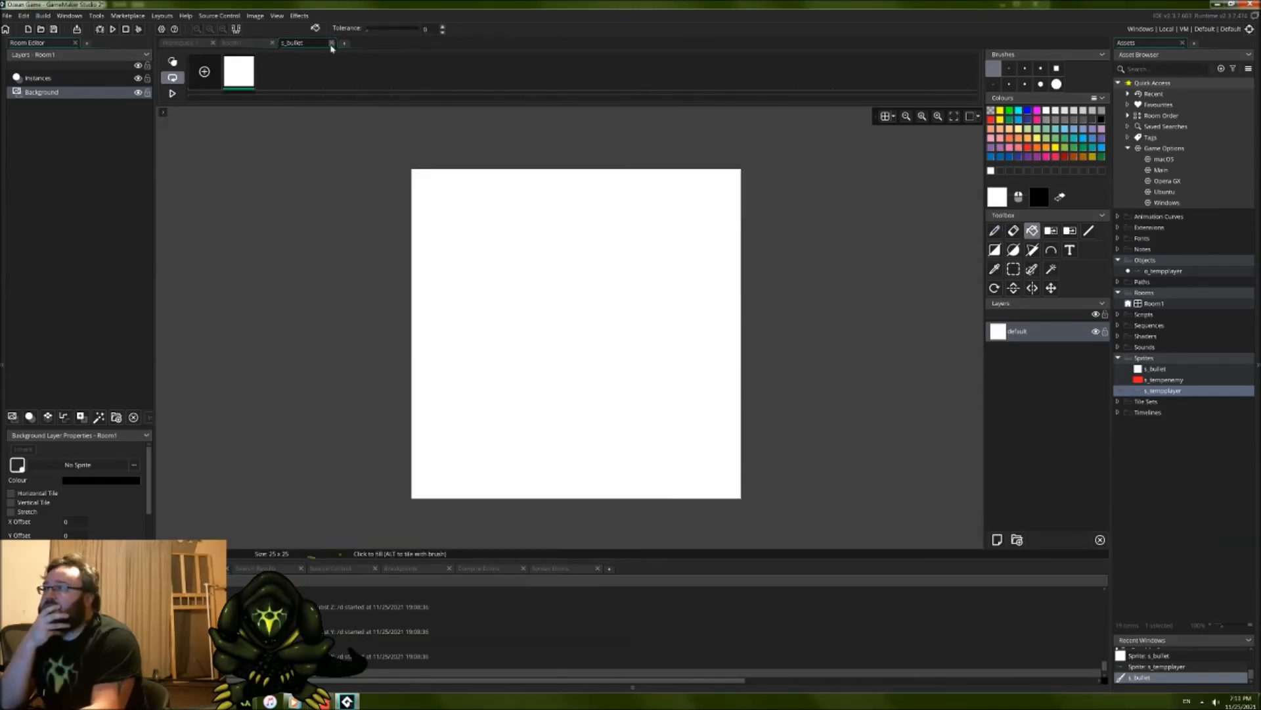
click(332, 43)
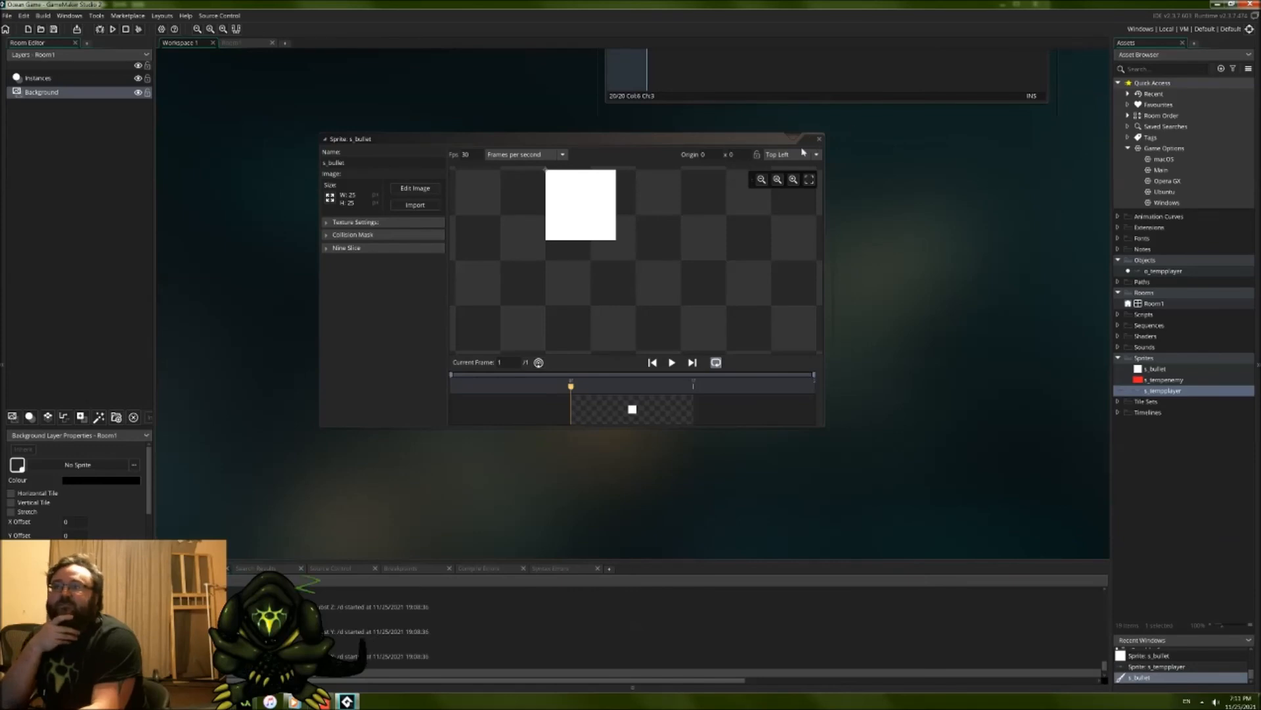
Step: Set the s_bullet sprite's origin to Middle Centre and close its sprite editor
click(781, 155)
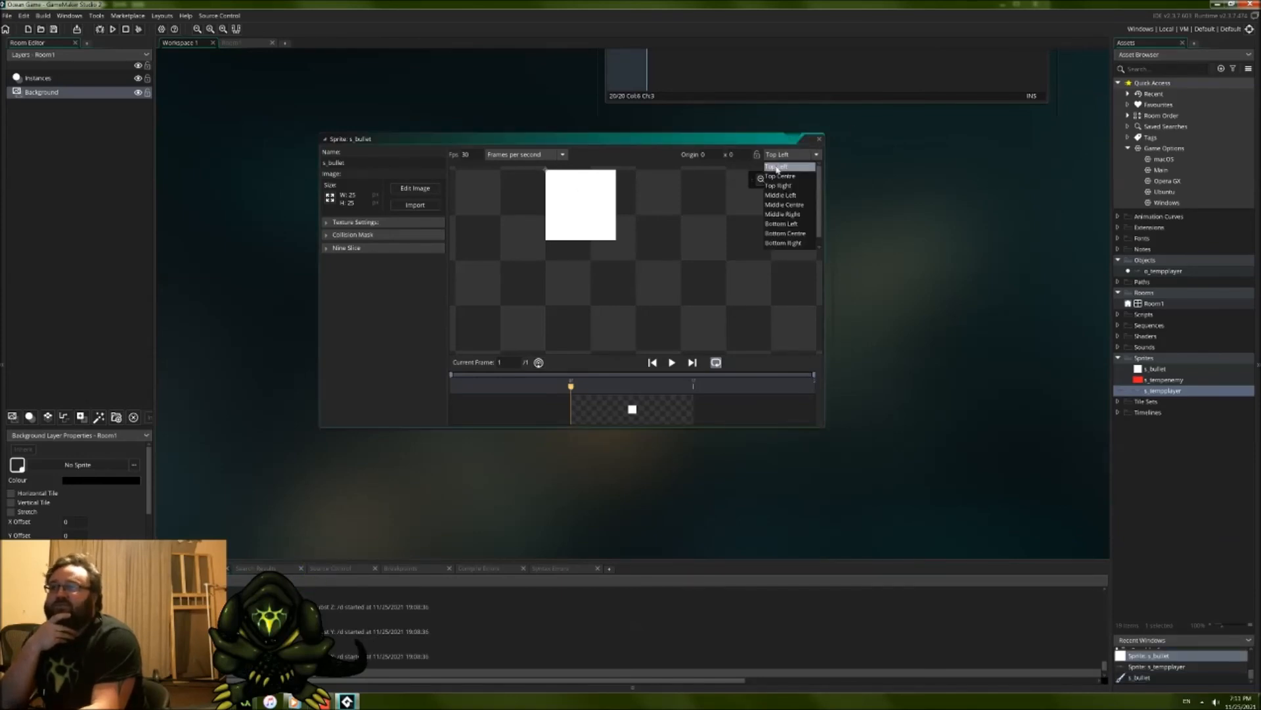
click(782, 208)
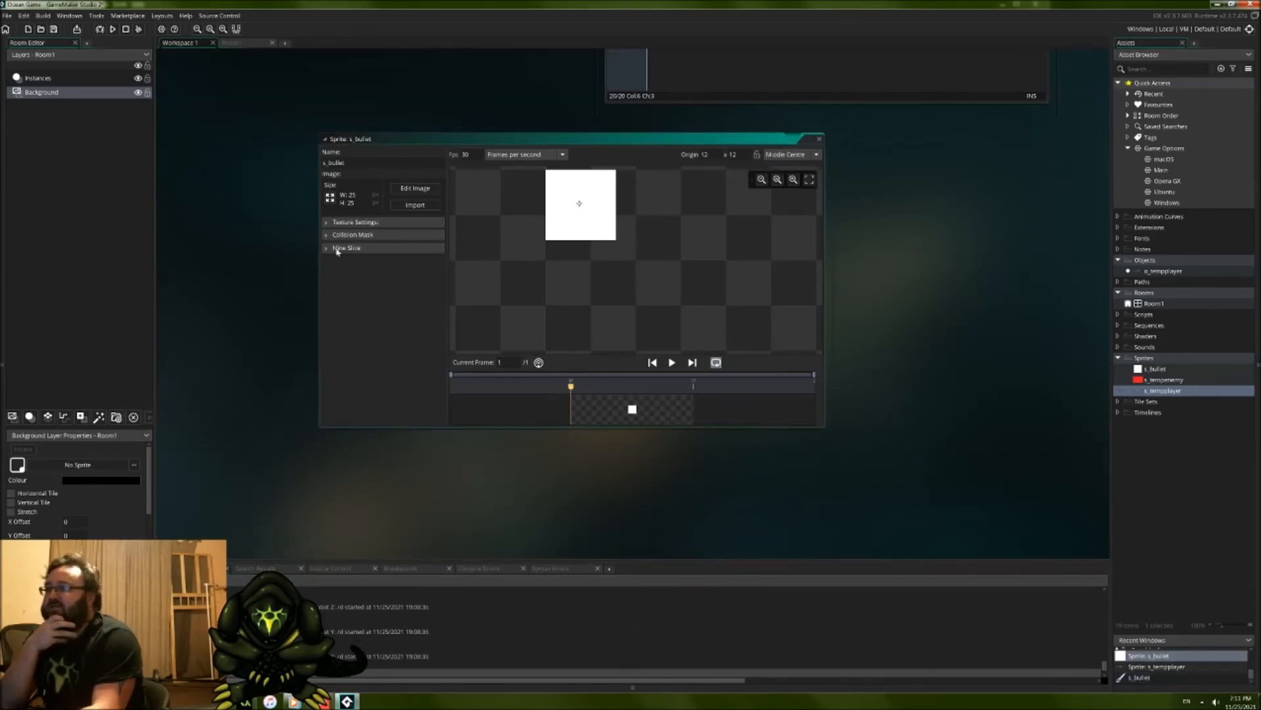
click(819, 139)
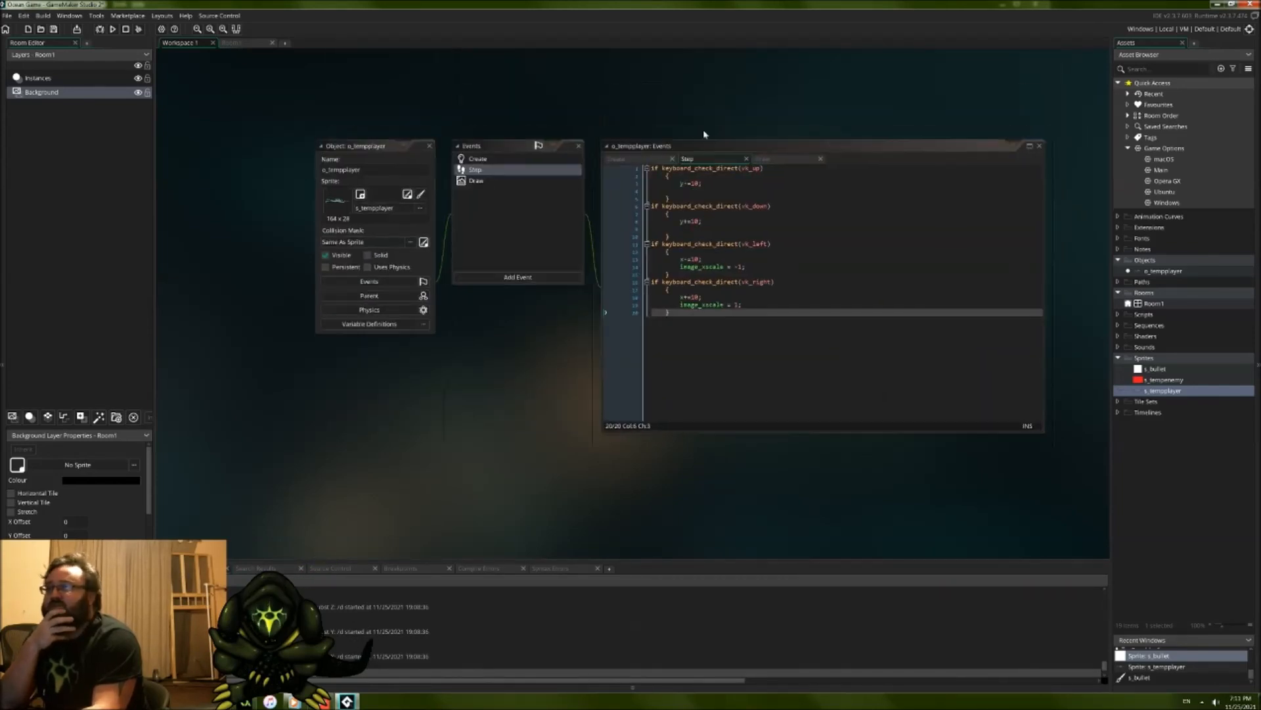
Step: Create a new object in the Objects group and name it o_bullet
click(787, 332)
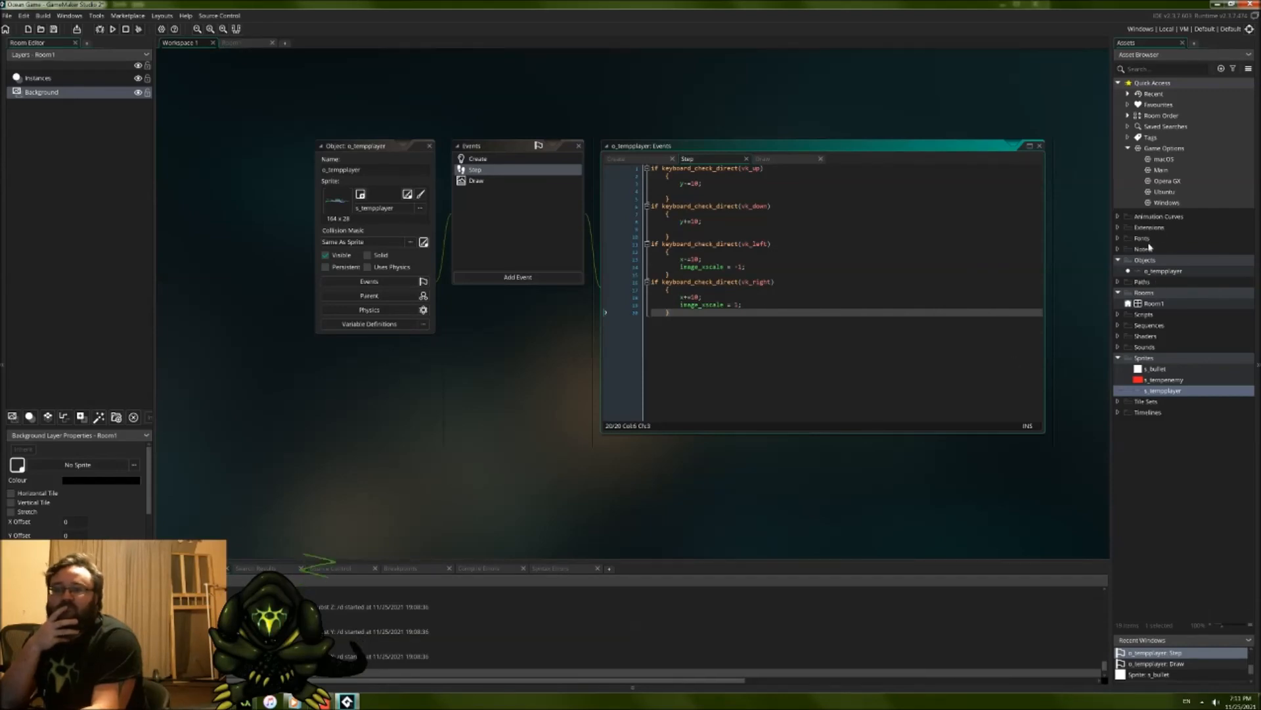
right_click(1144, 261)
mouse_move(1154, 264)
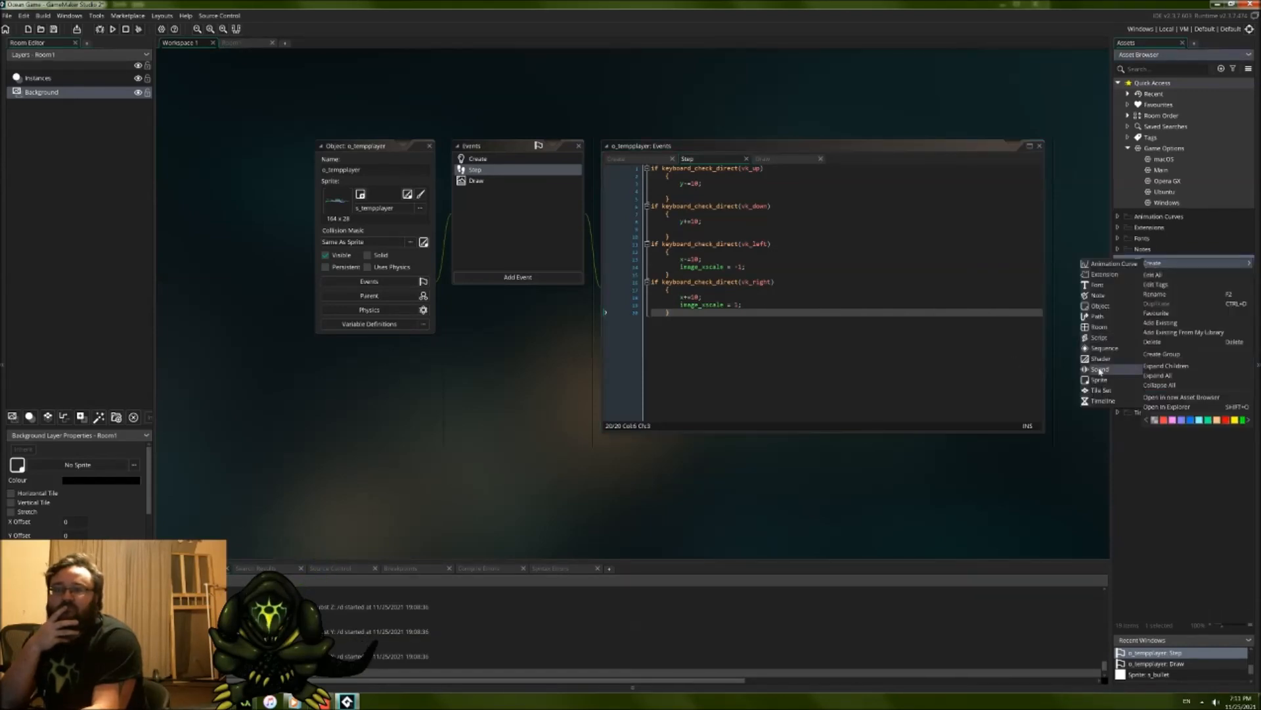
click(1101, 307)
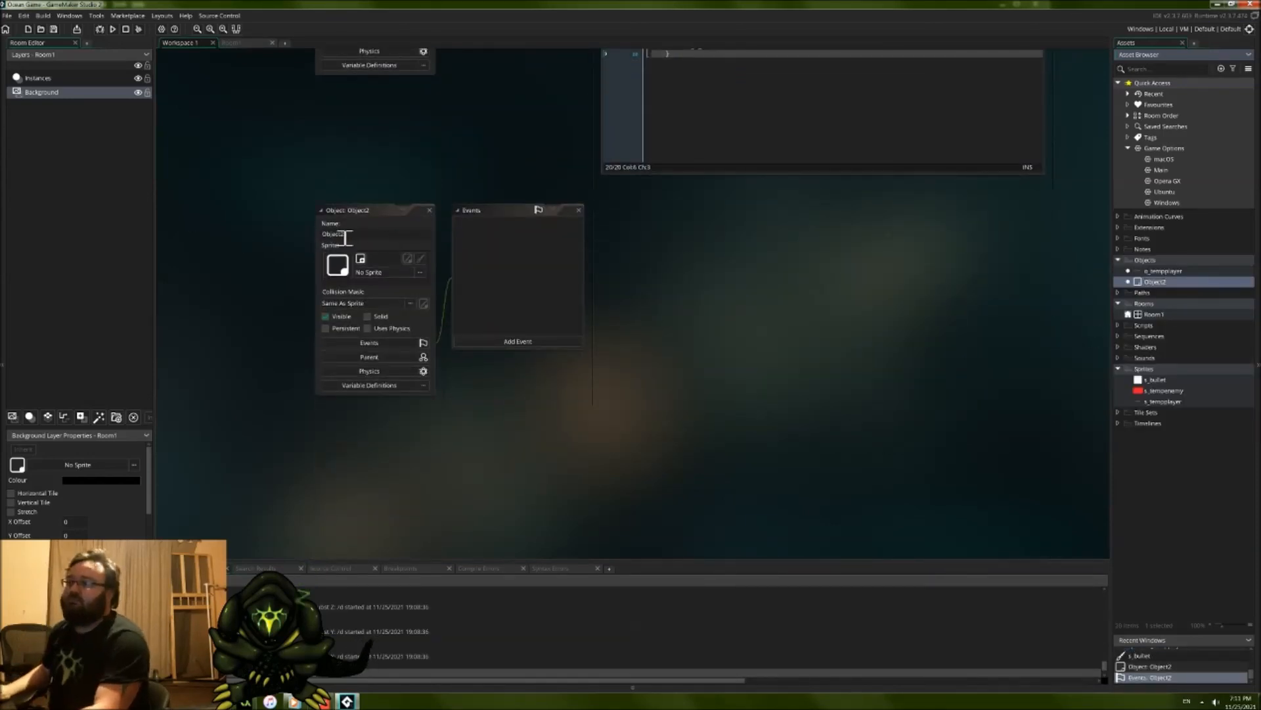
drag(357, 235, 269, 235)
text(o_bullet)
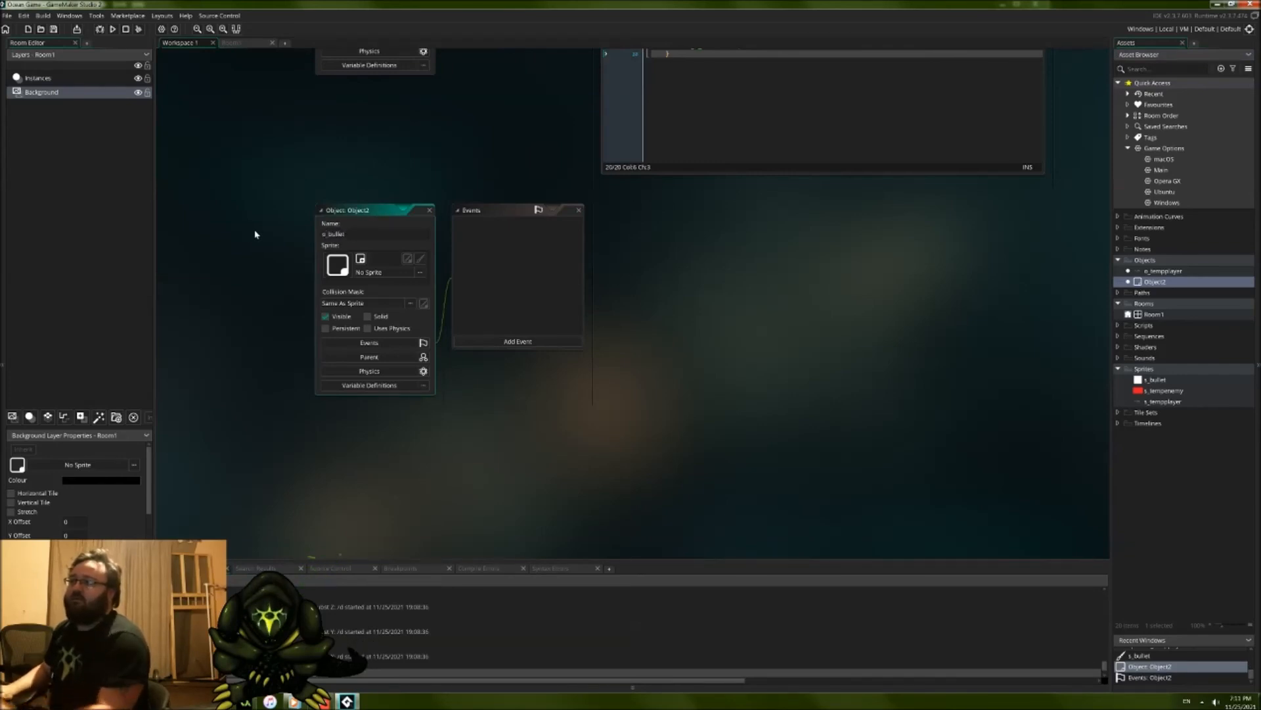
Step: Assign the s_bullet sprite to the o_bullet object
click(416, 274)
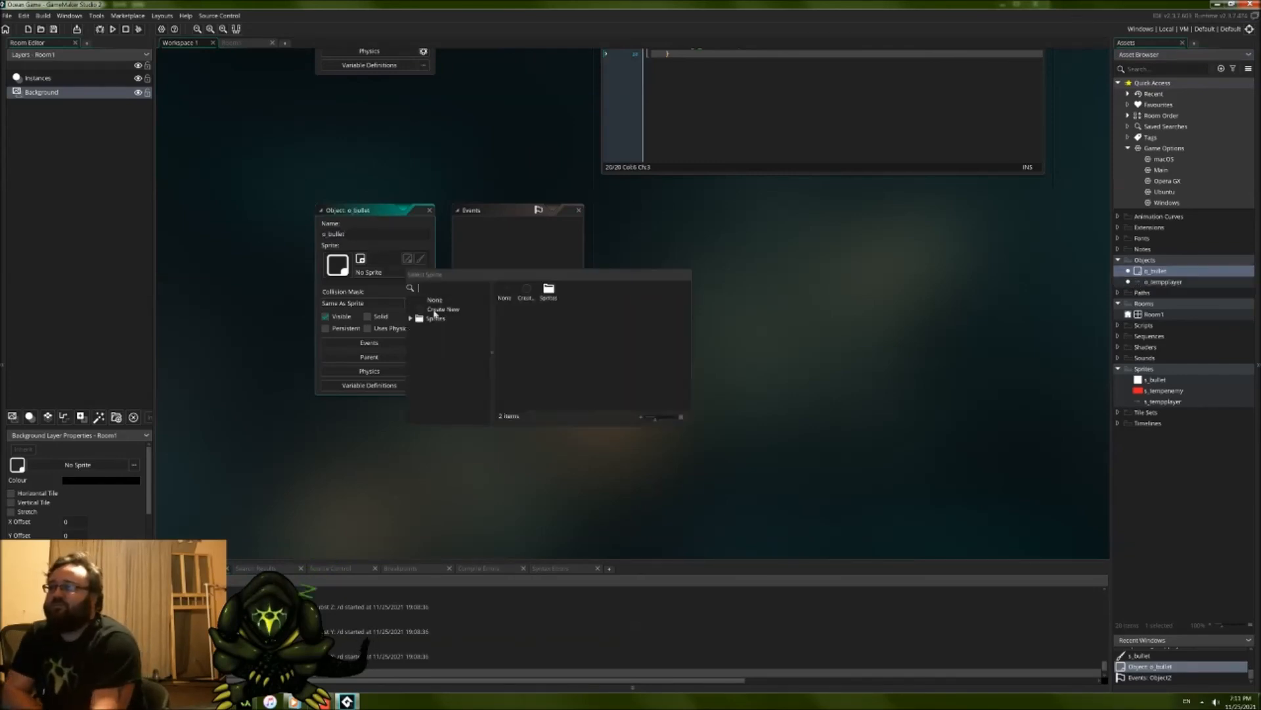
double_click(541, 290)
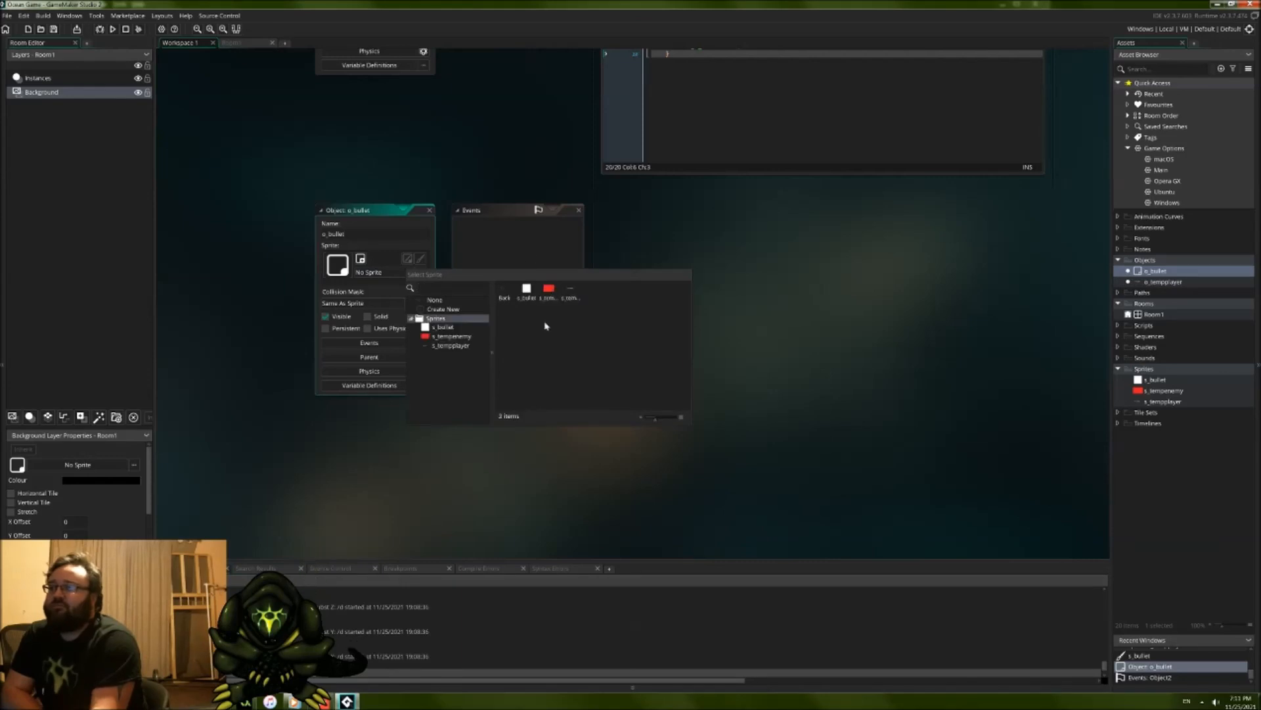
double_click(525, 289)
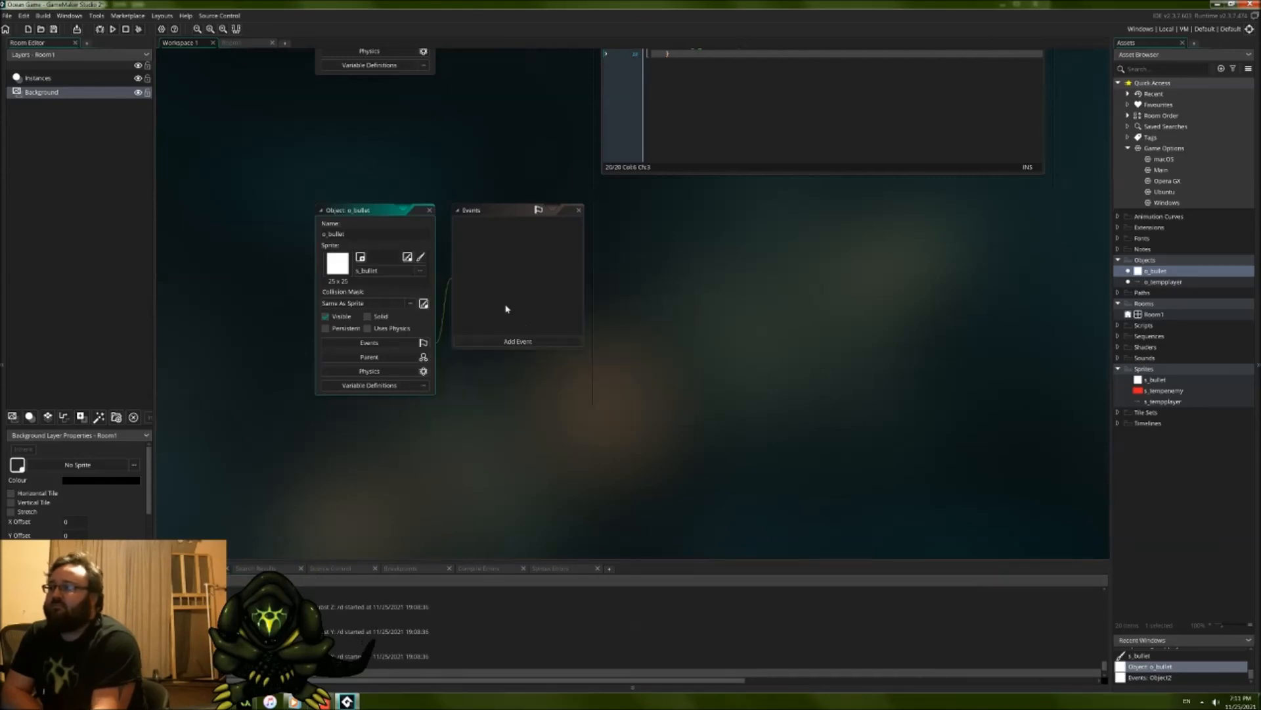
Step: Add a Create event to o_bullet and replace its default comments with spd = 20;
click(489, 341)
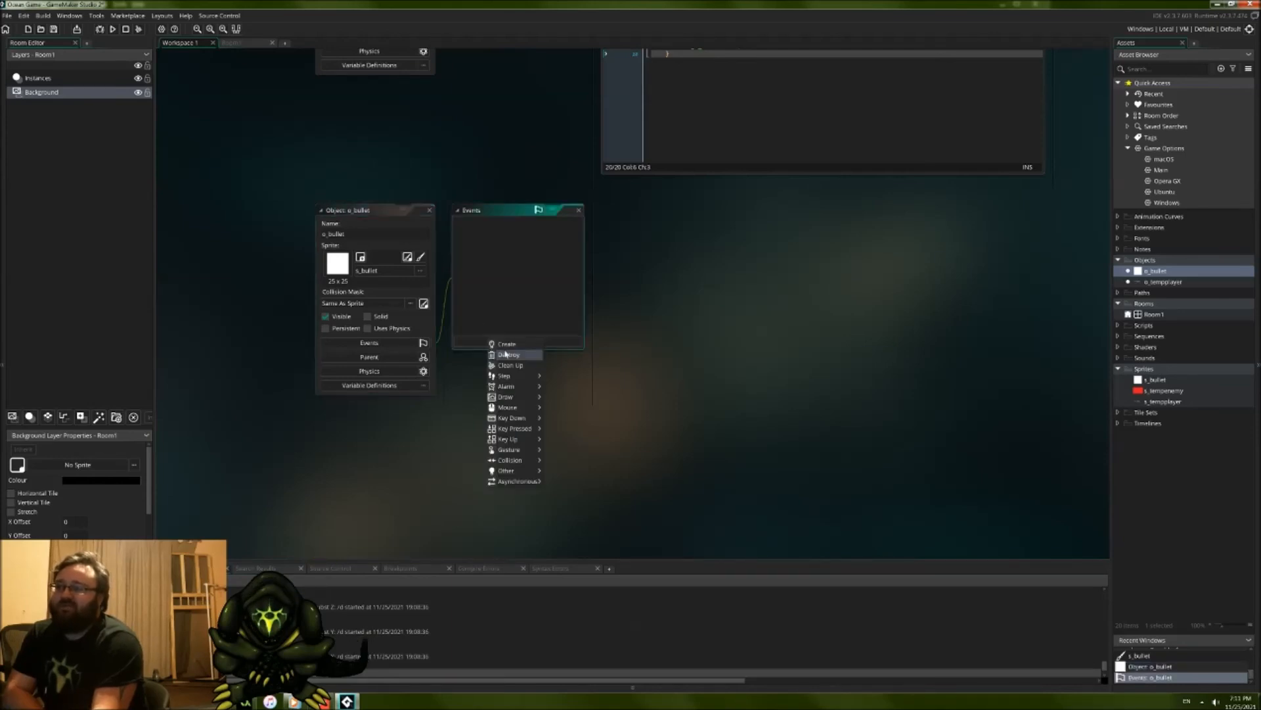
click(507, 350)
drag(691, 285, 551, 187)
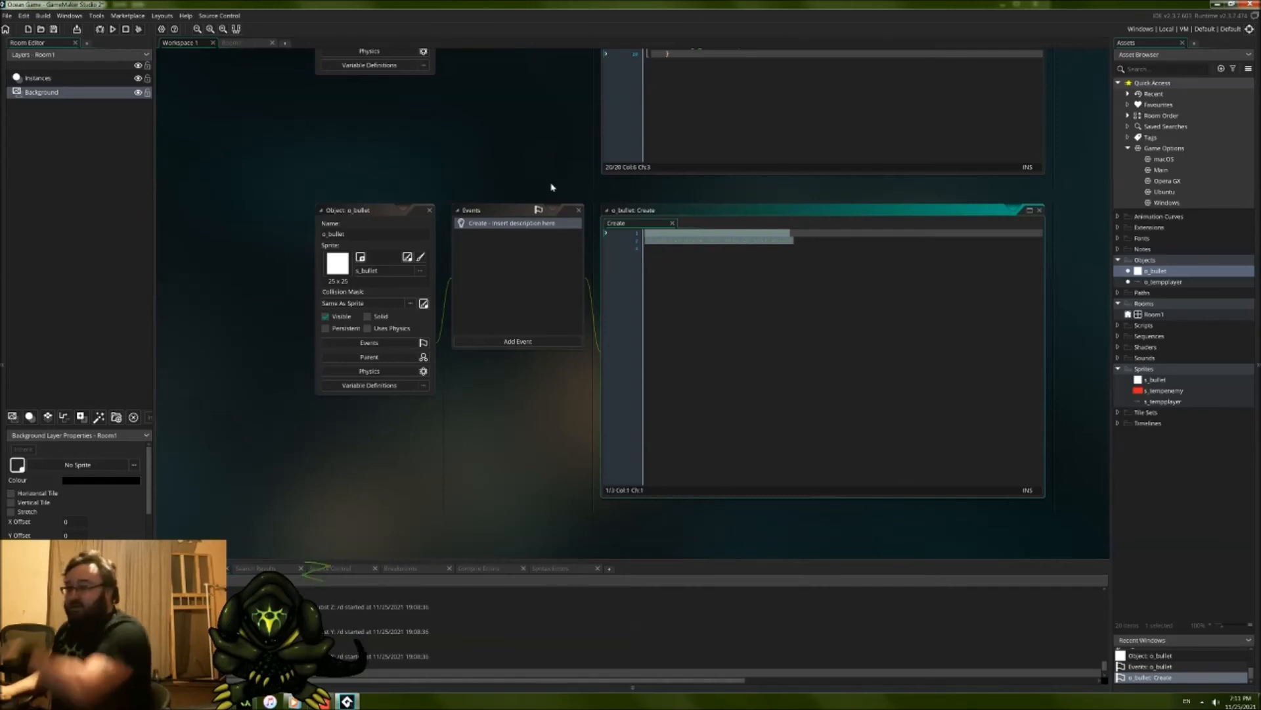
text(spd)
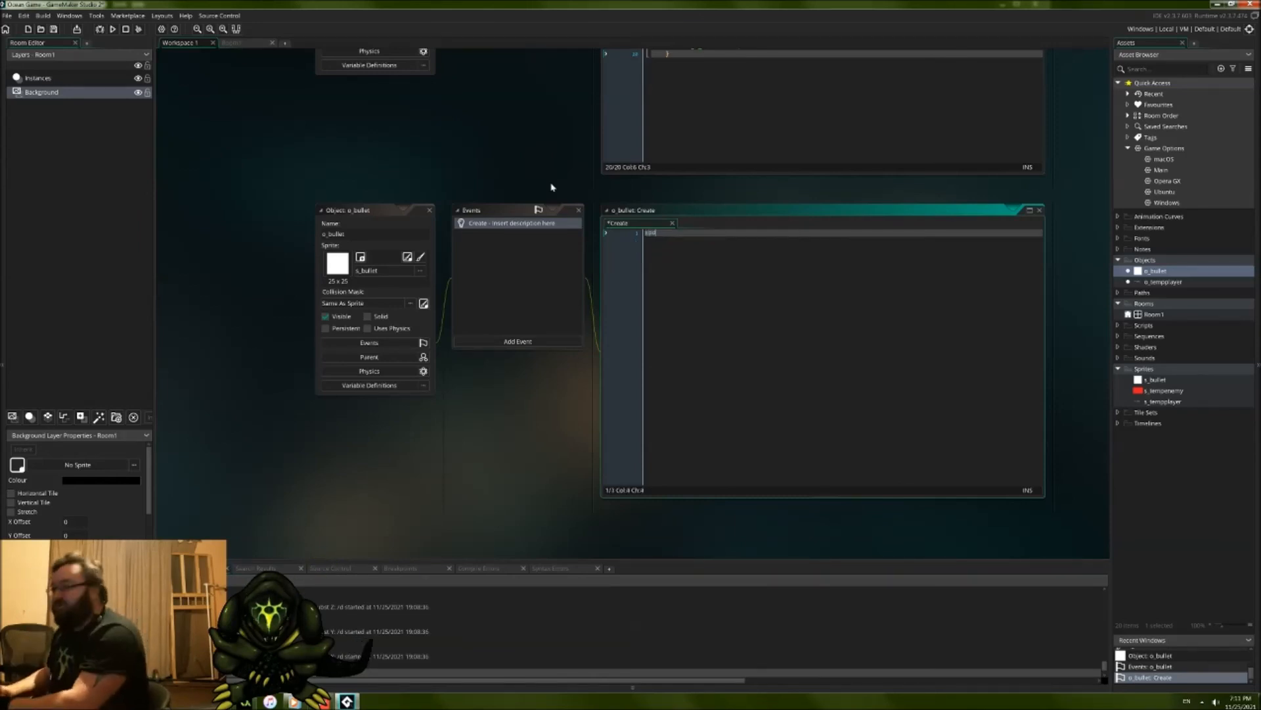
text( =)
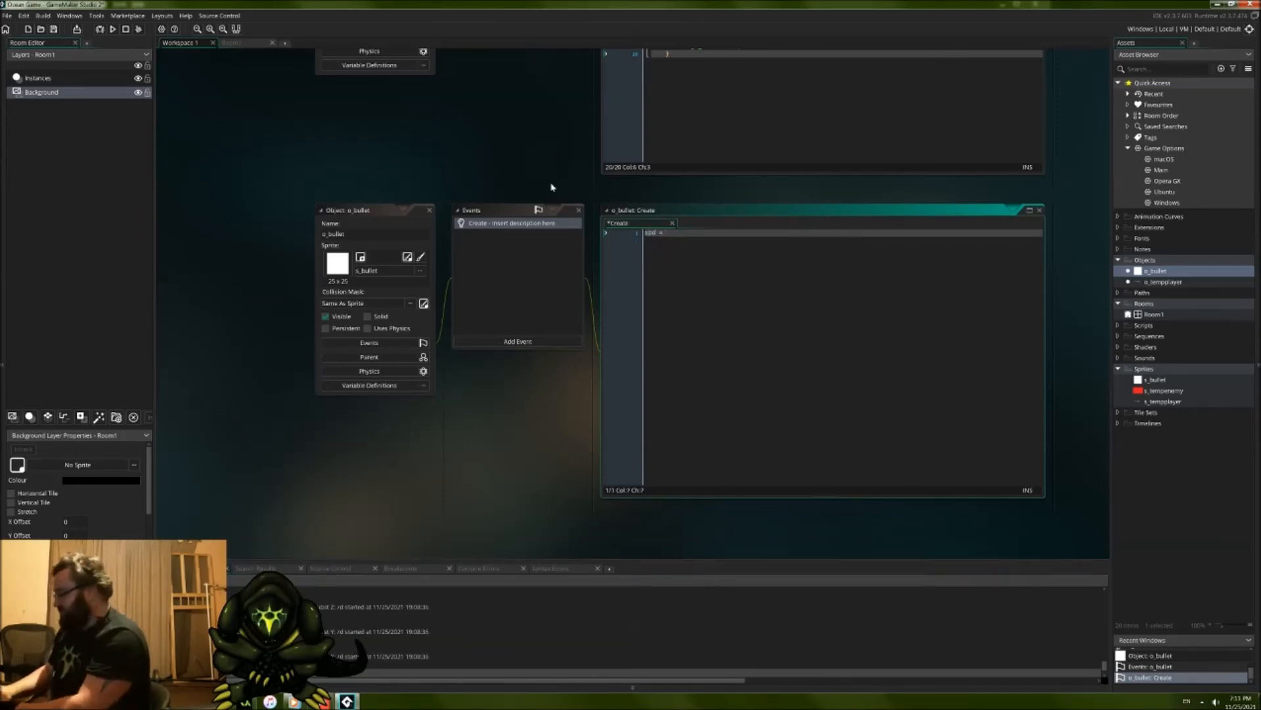
key(BackSpace)
key(BackSpace)
key(BackSpace)
text(20;)
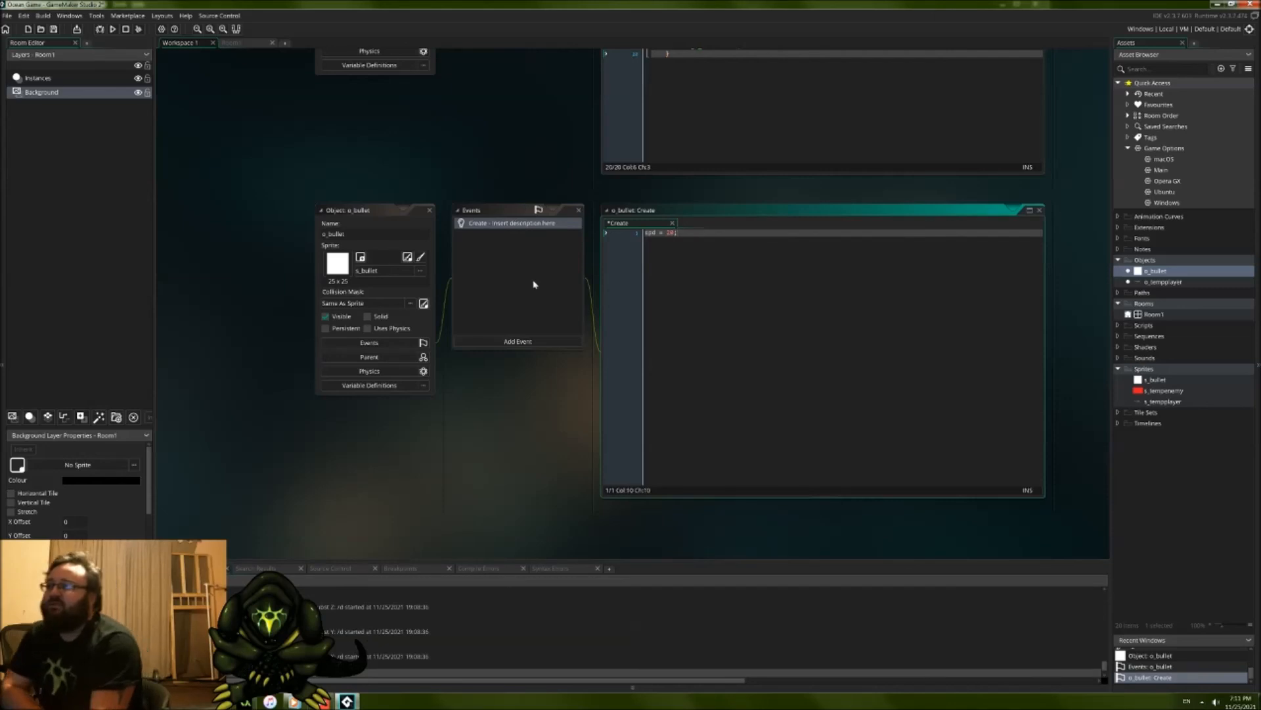
Step: Add a Step event to o_bullet and replace its default comments with x += 20;
click(518, 341)
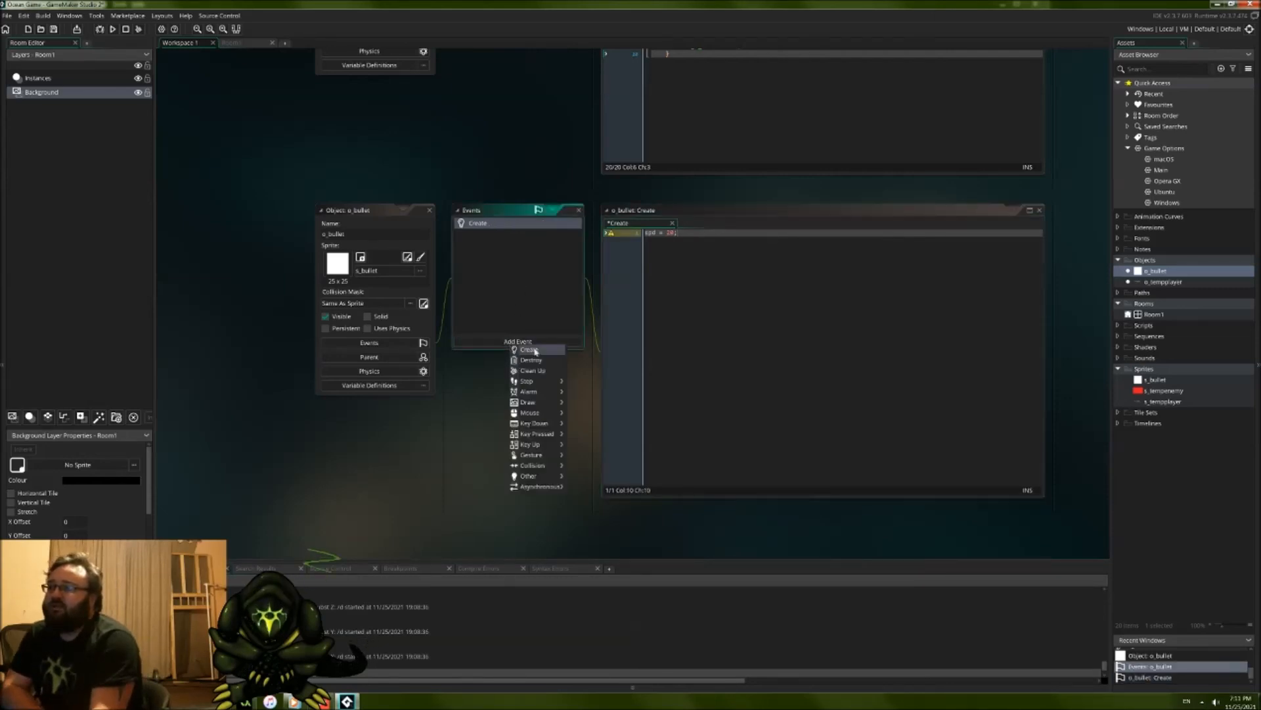
click(578, 381)
key(ctrl+a)
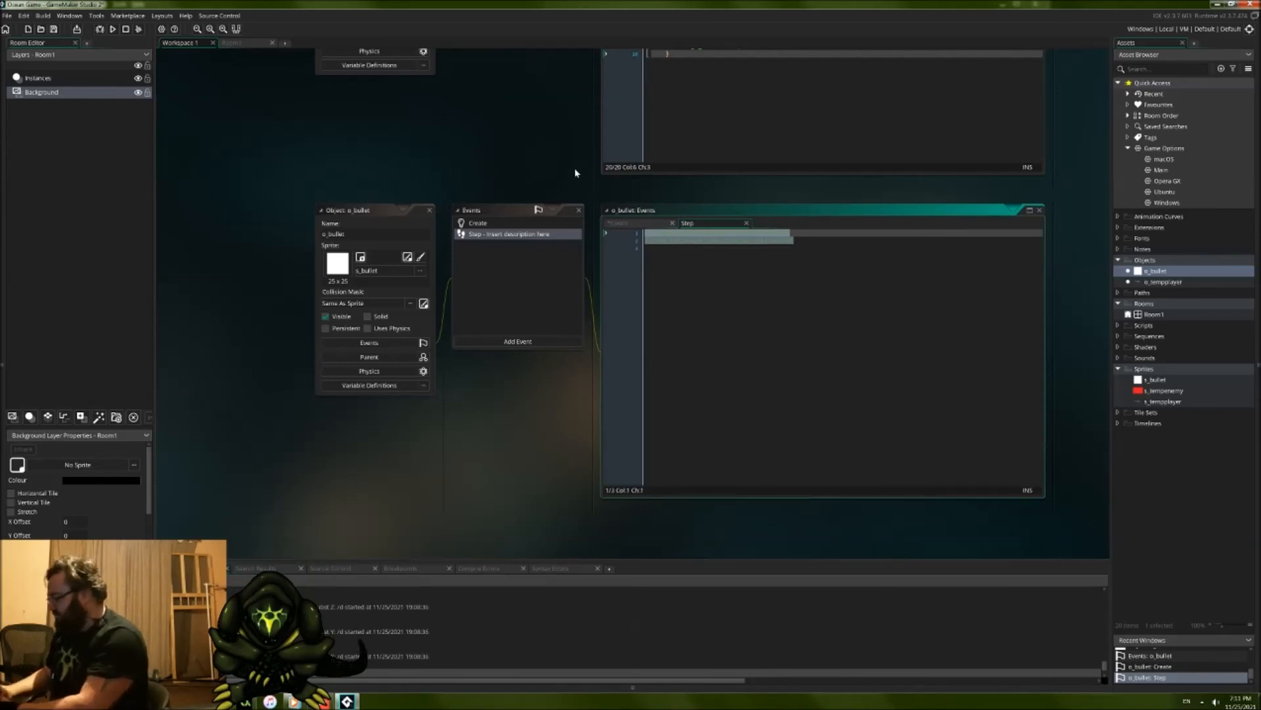
key(BackSpace)
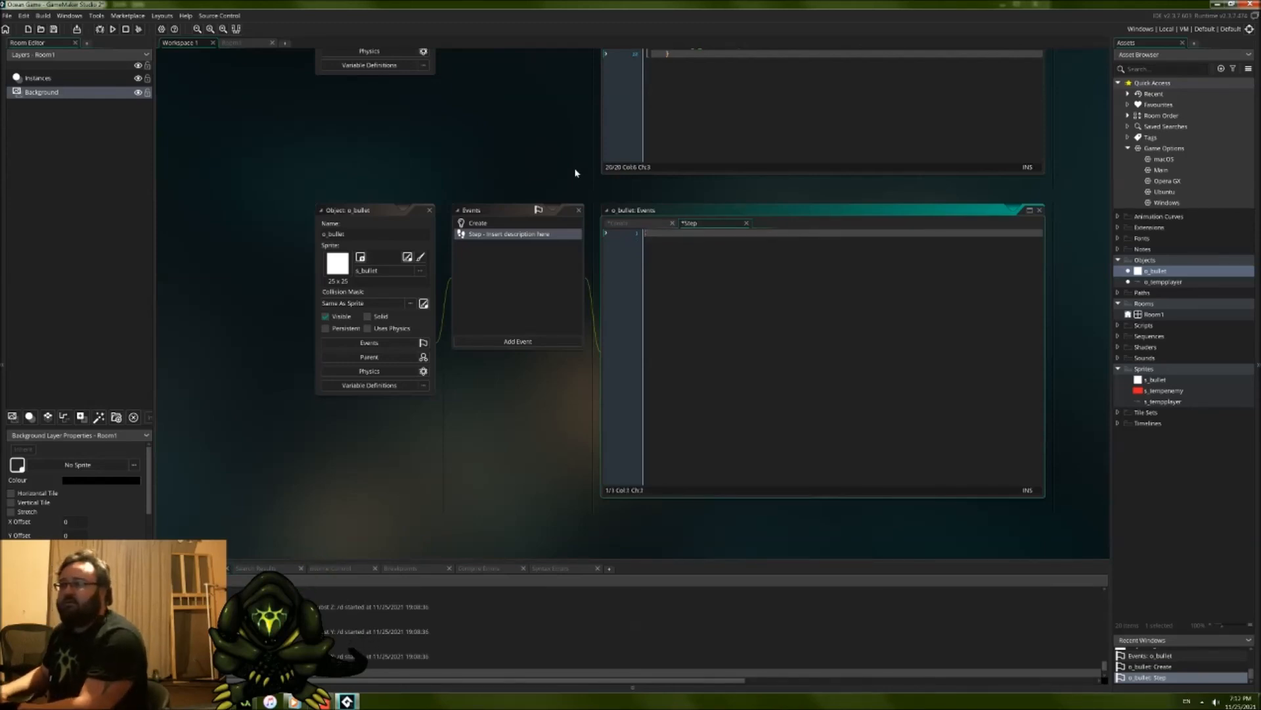
text(x += )
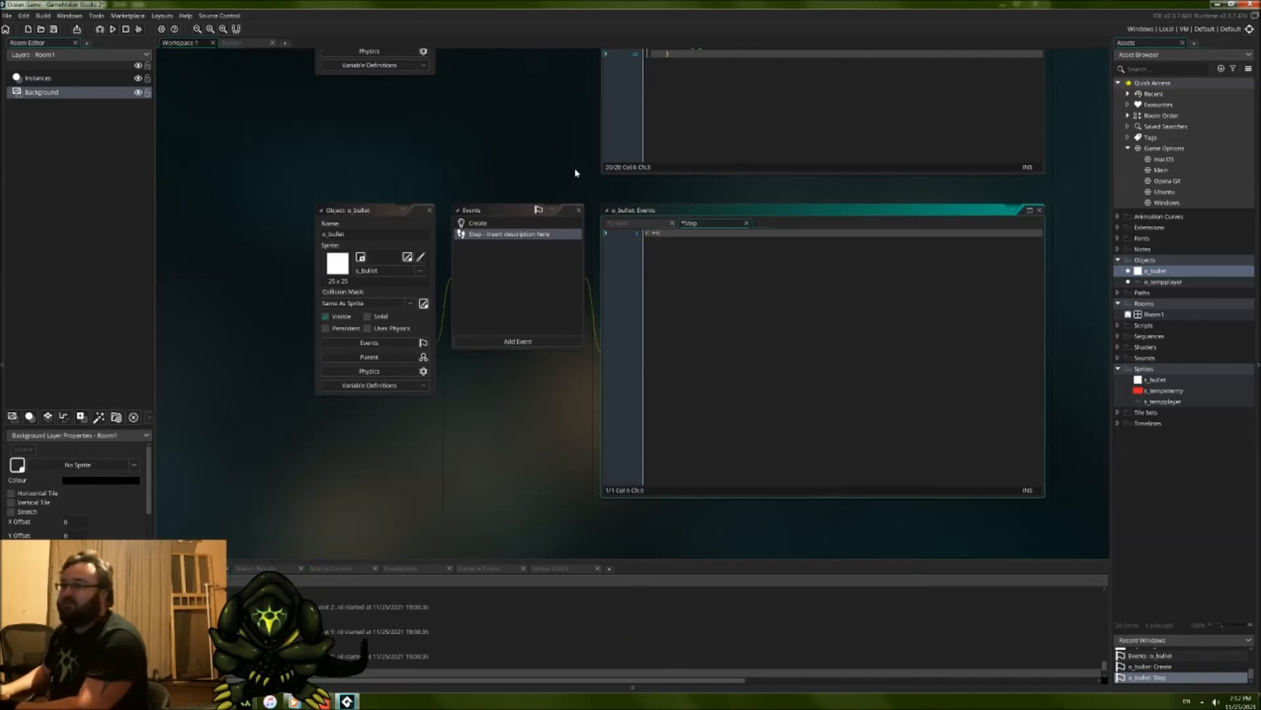
text(20;)
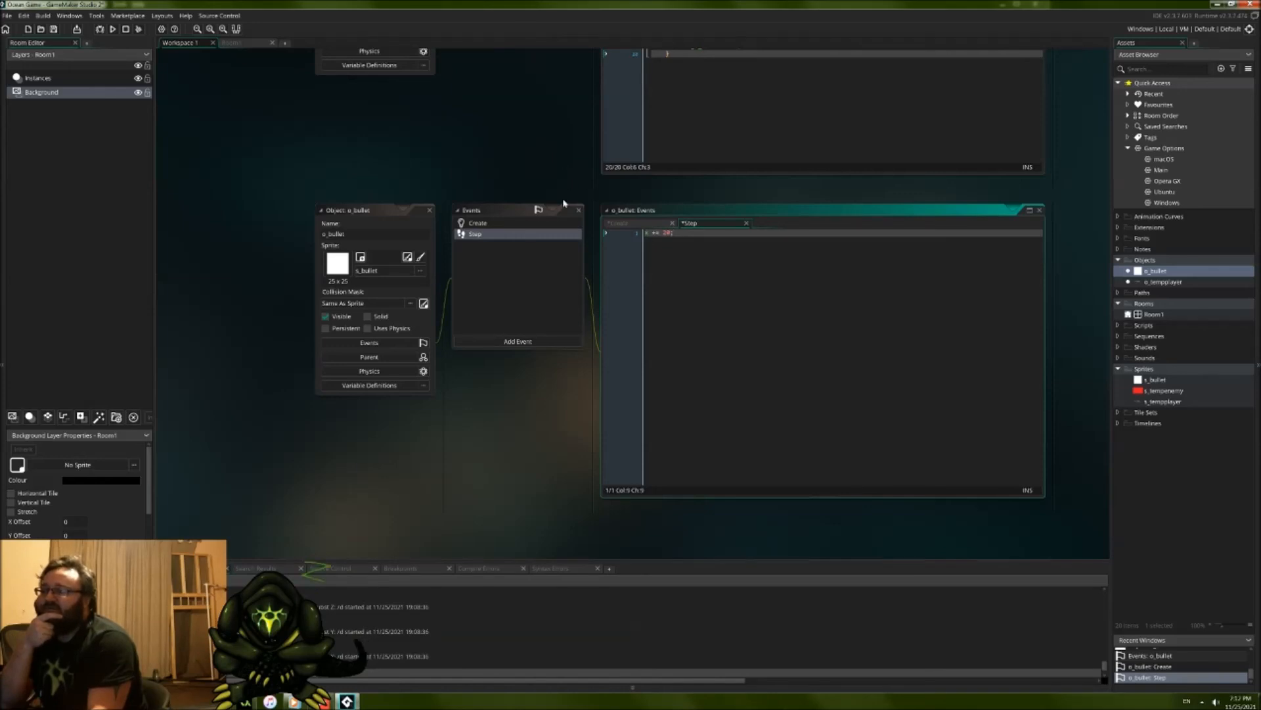
Step: Multiply the spd value in o_bullet's Create event by global.facing
click(528, 226)
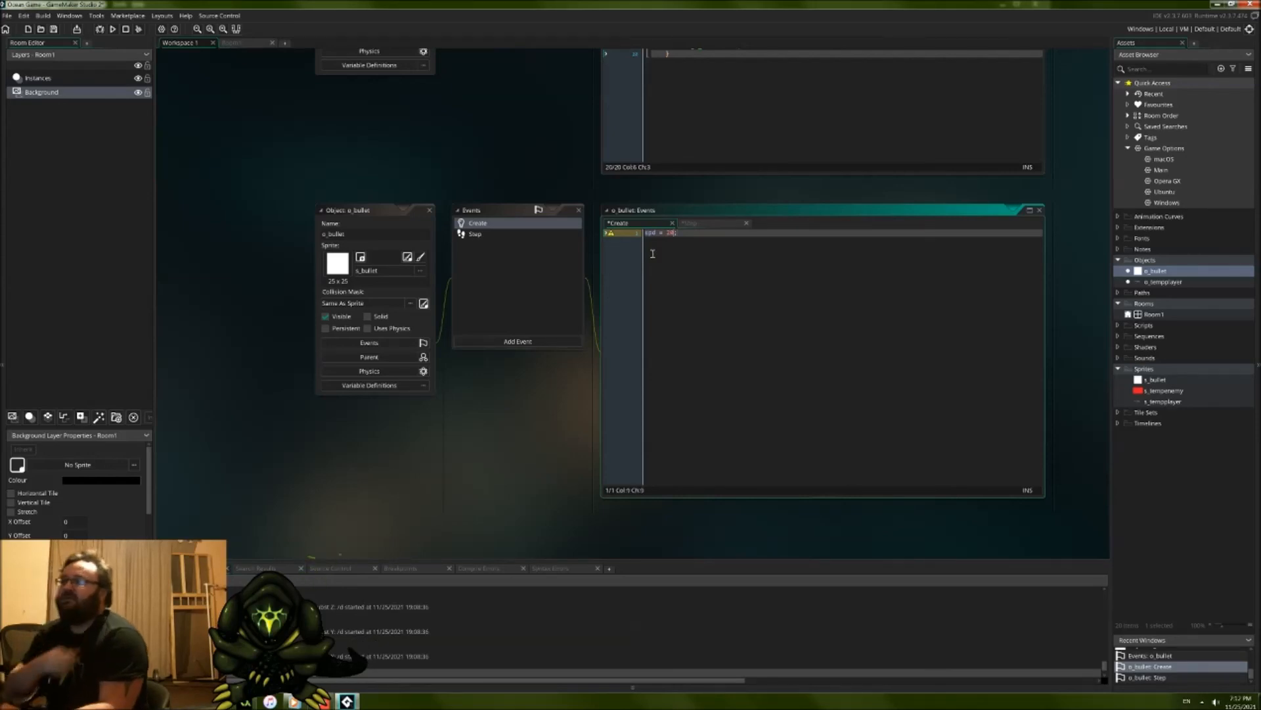
key(Left)
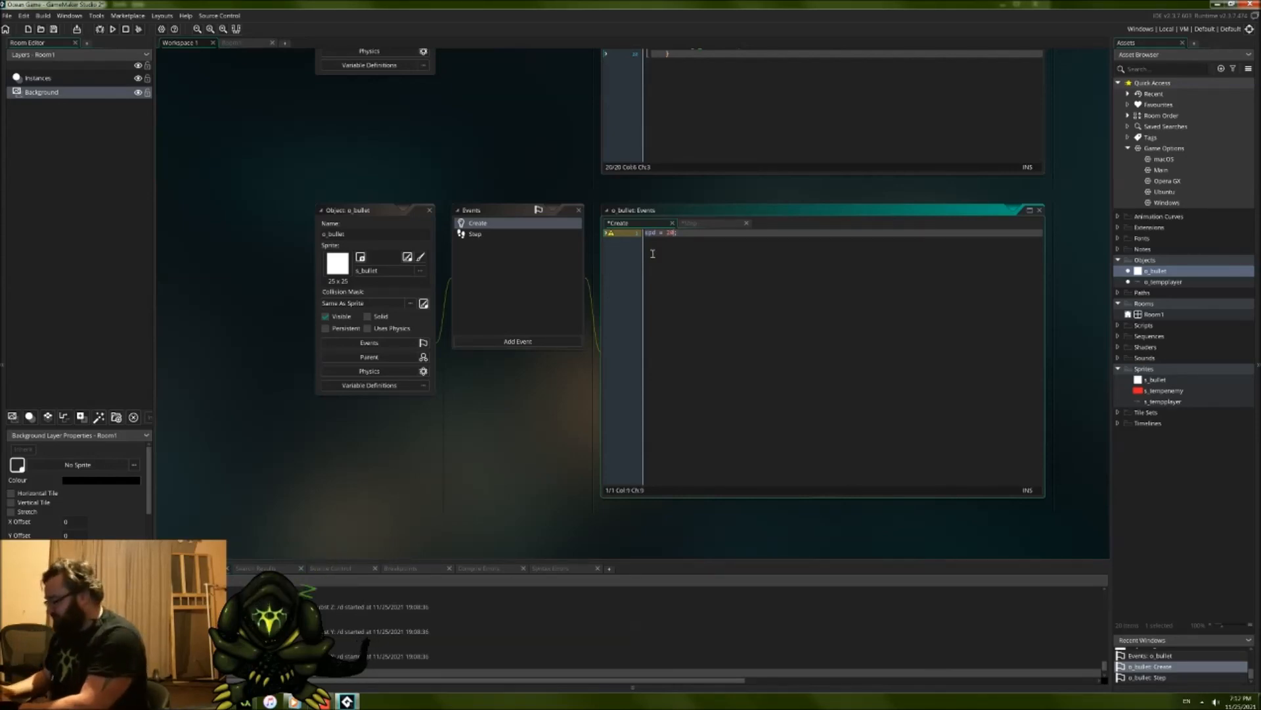
key(Right)
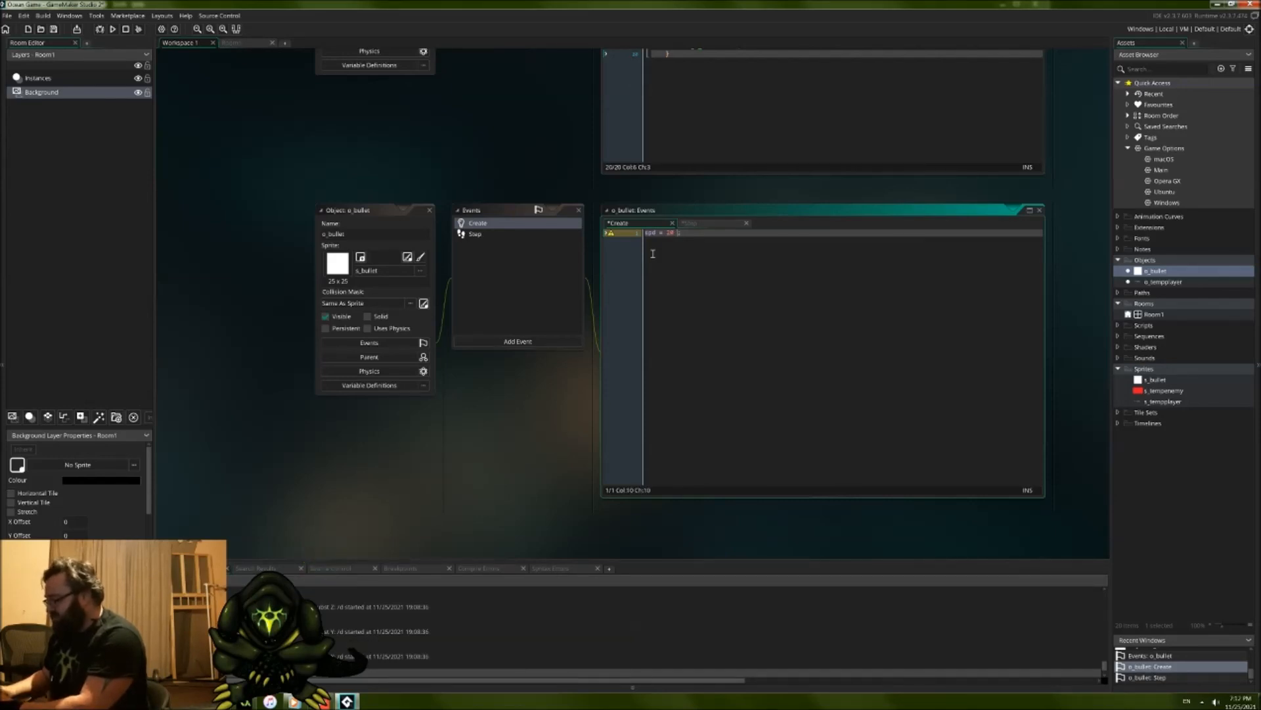
text(*)
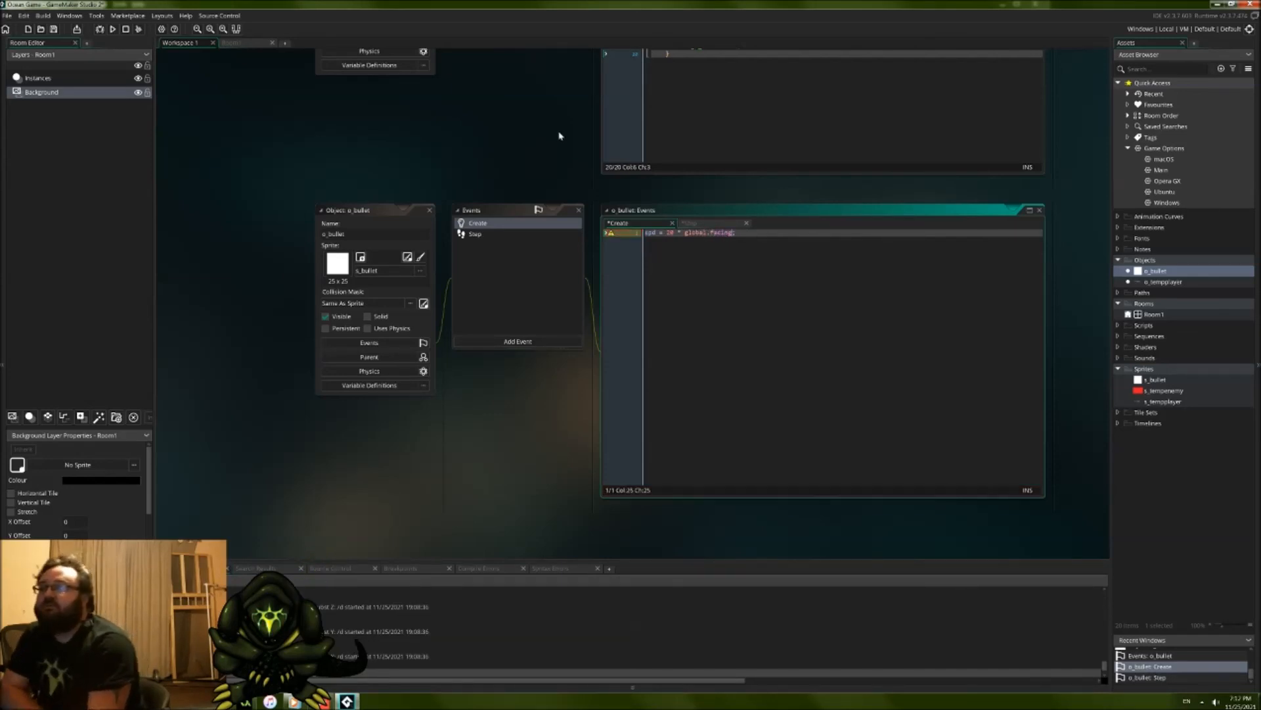
Step: Add global.facingright = true; as the first line of o_tempplayer's Create event
scroll(558, 132, up, 3)
scroll(657, 216, up, 2)
click(763, 265)
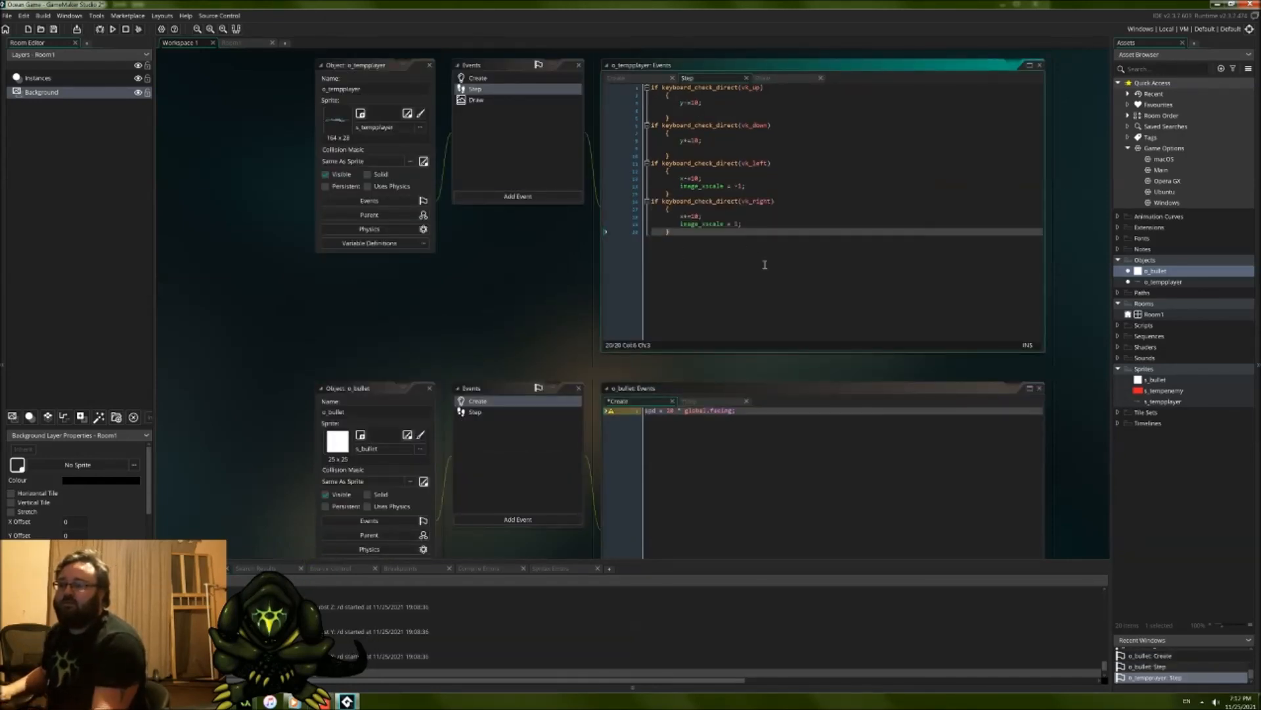
key(Return)
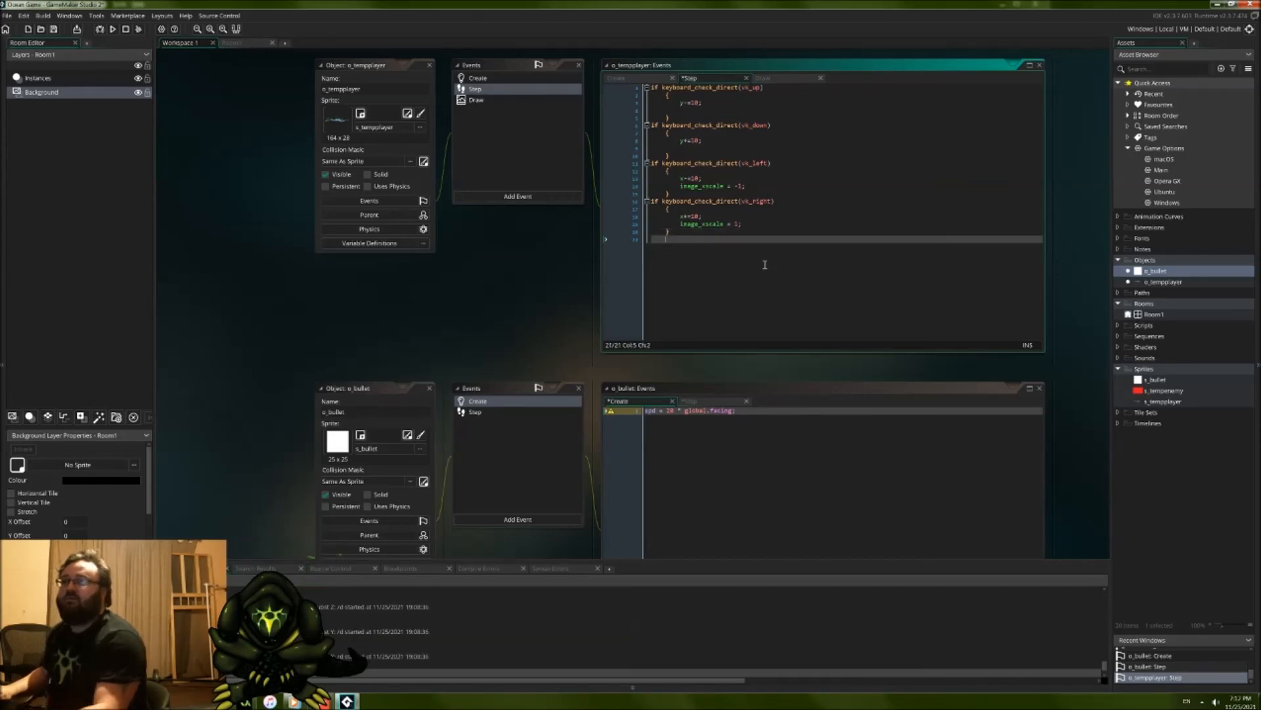
click(655, 77)
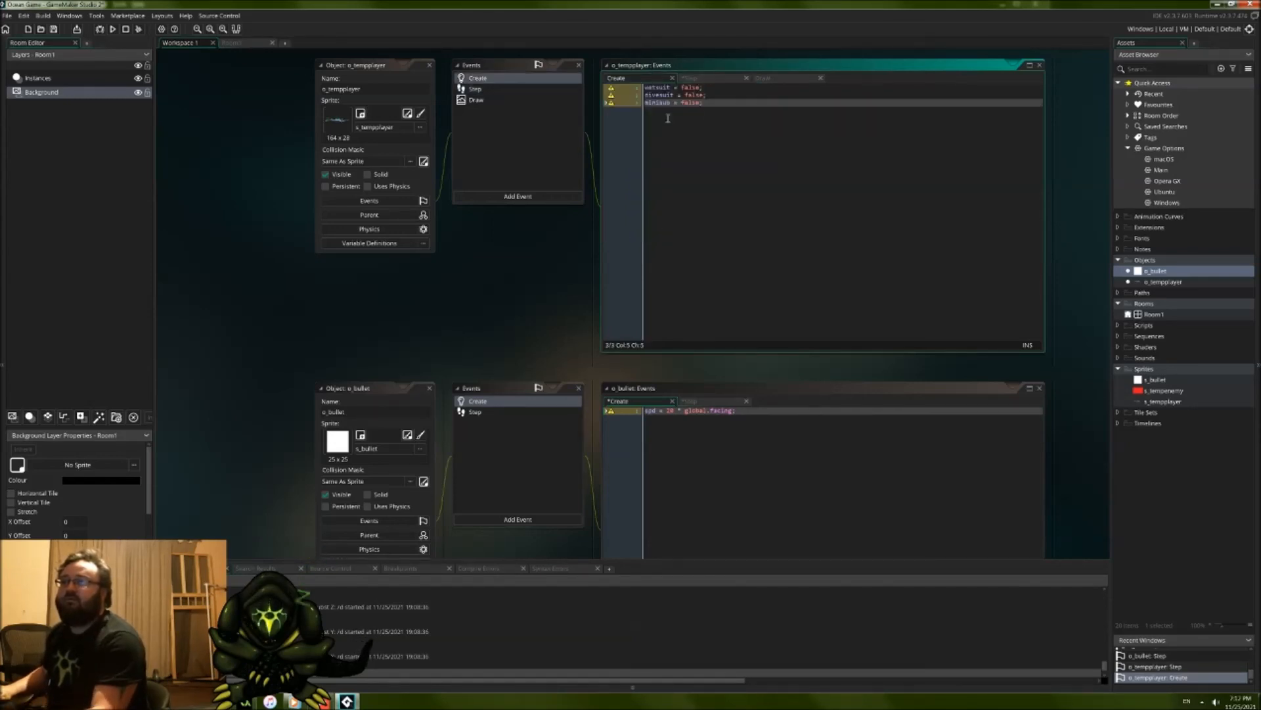
key(Up)
key(Up)
key(Home)
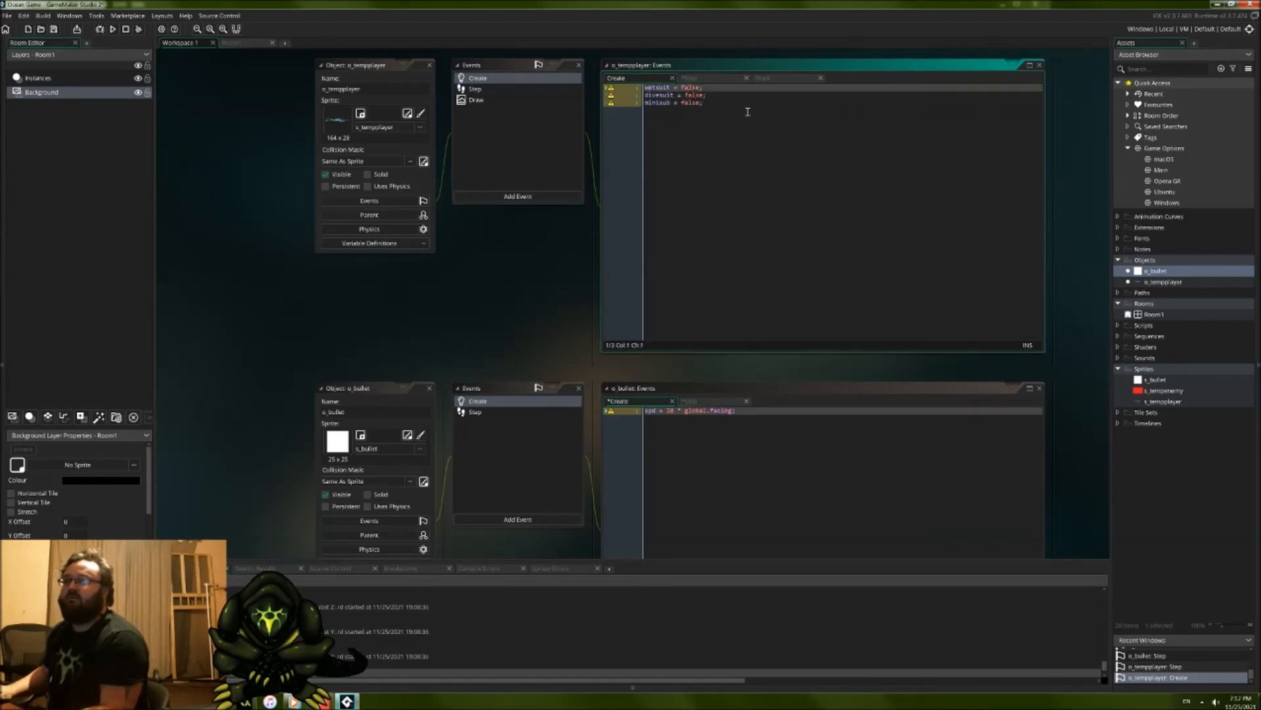
key(Return)
text(global.fa)
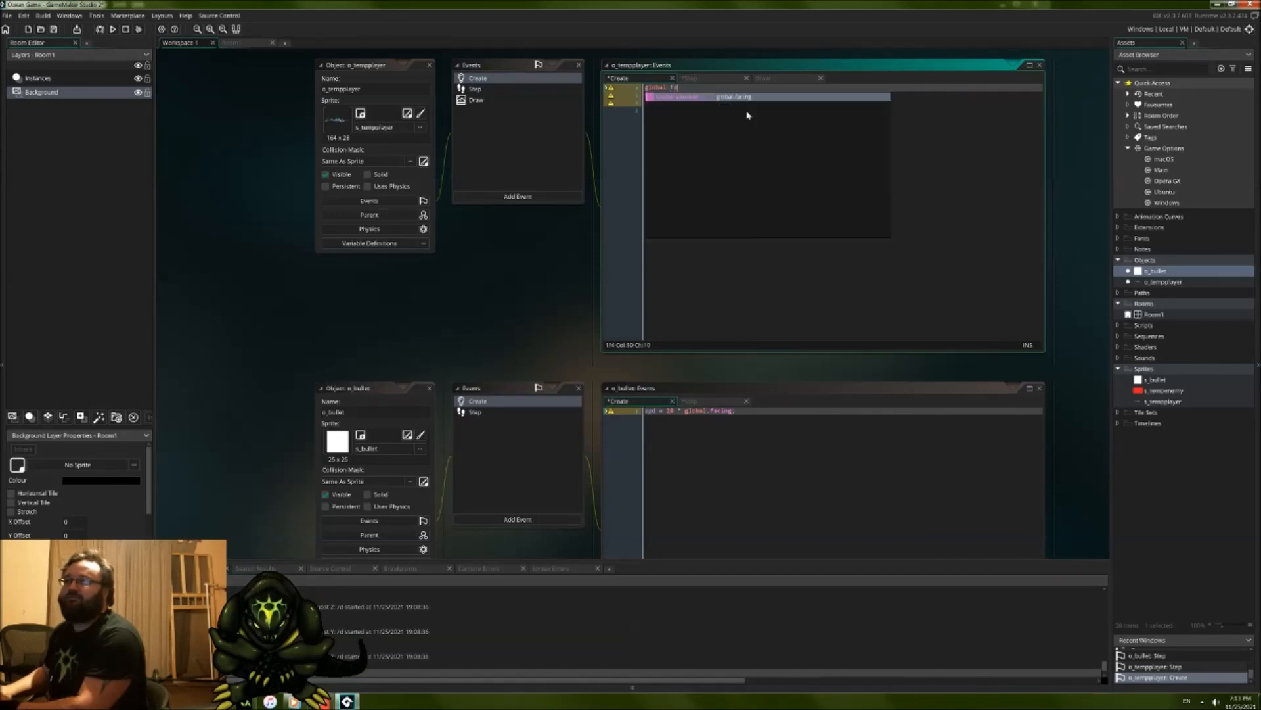
text(cing =)
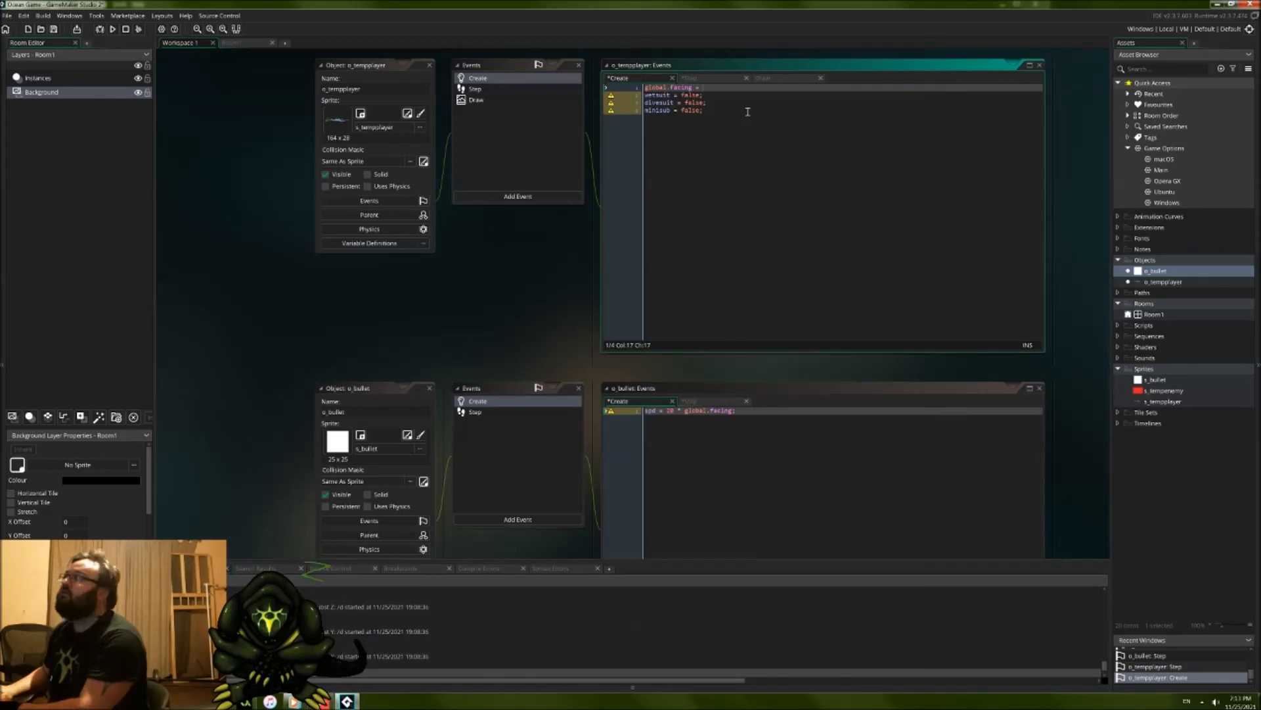
text(;ight = true;)
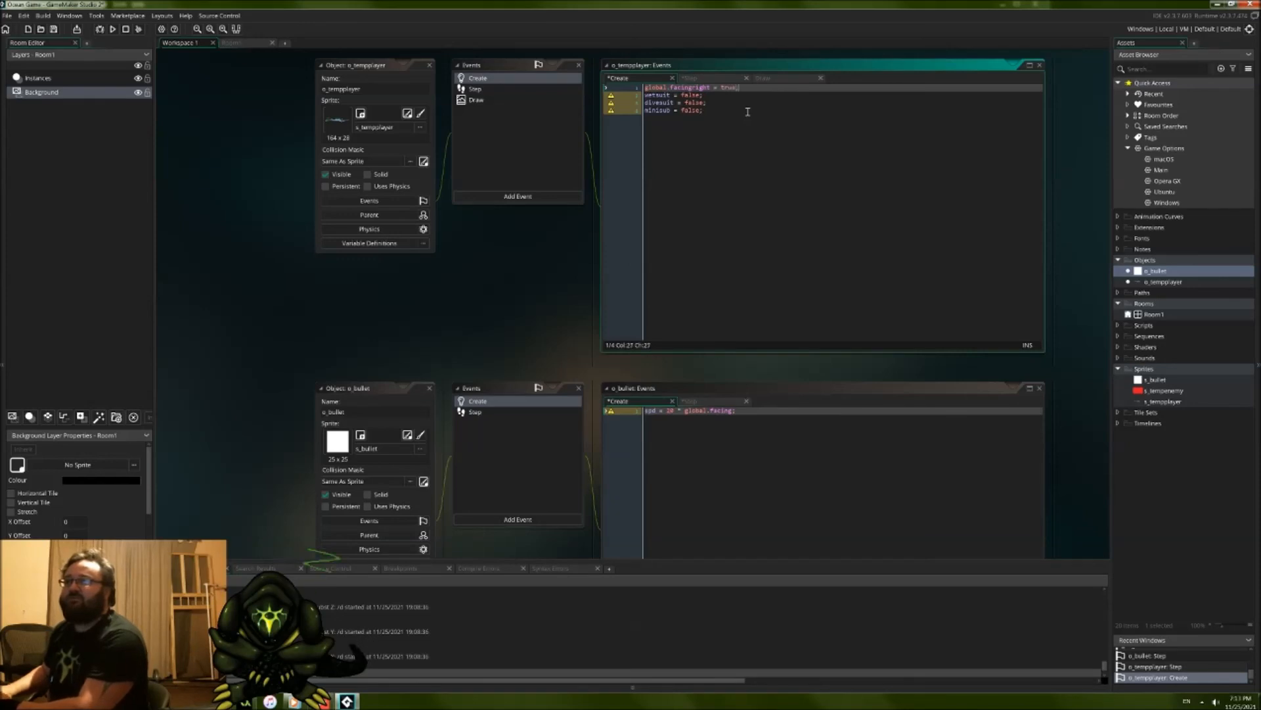
Step: Change the variable in o_bullet's spd line to global.facingright
click(728, 409)
text(right)
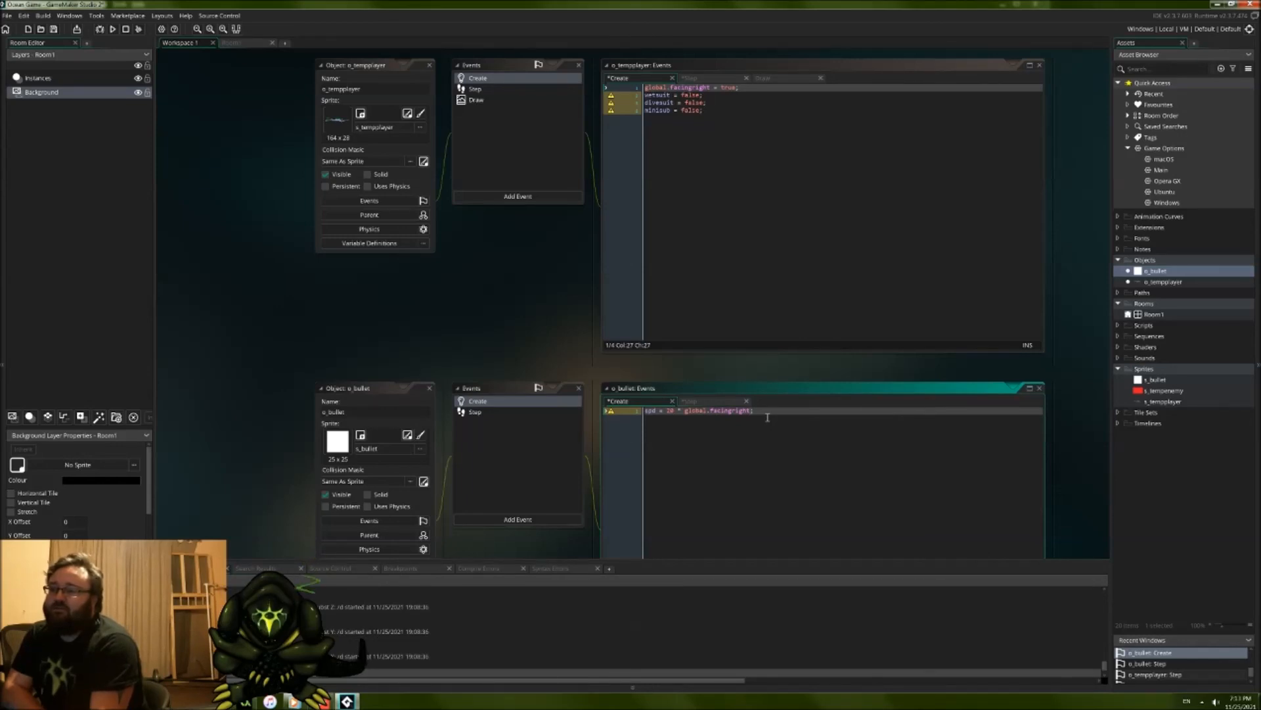
double_click(690, 410)
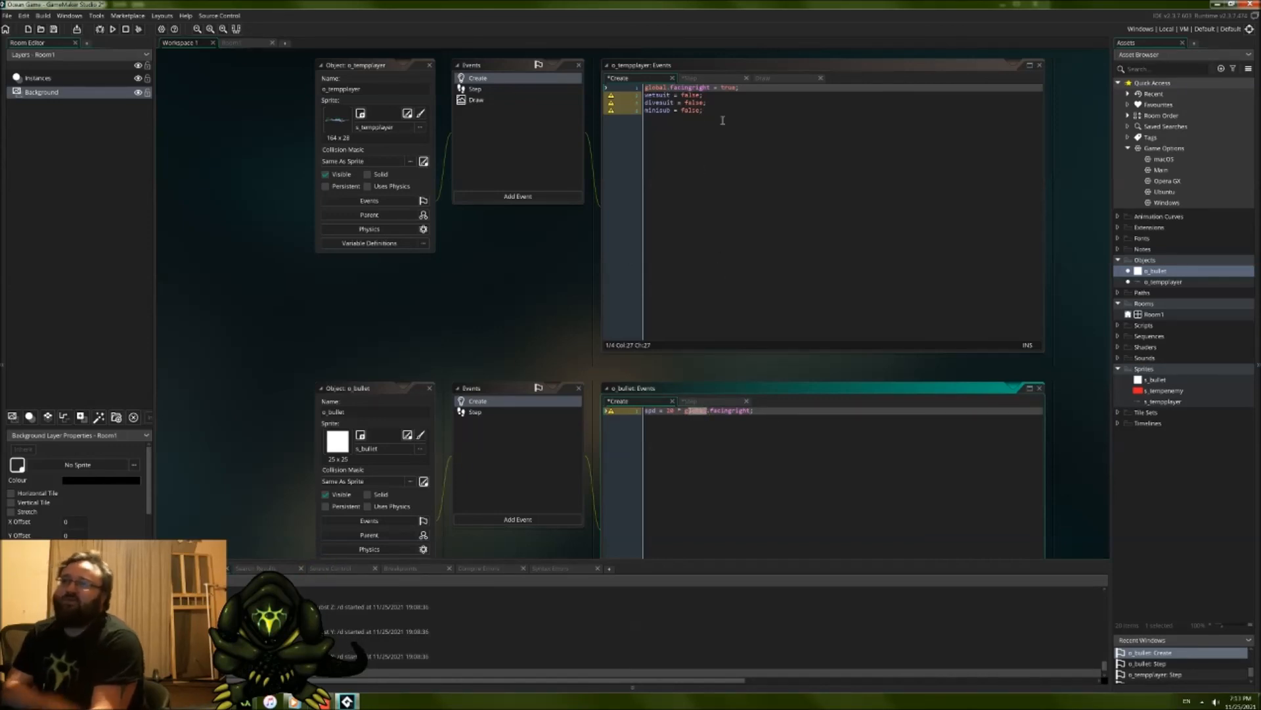
click(730, 117)
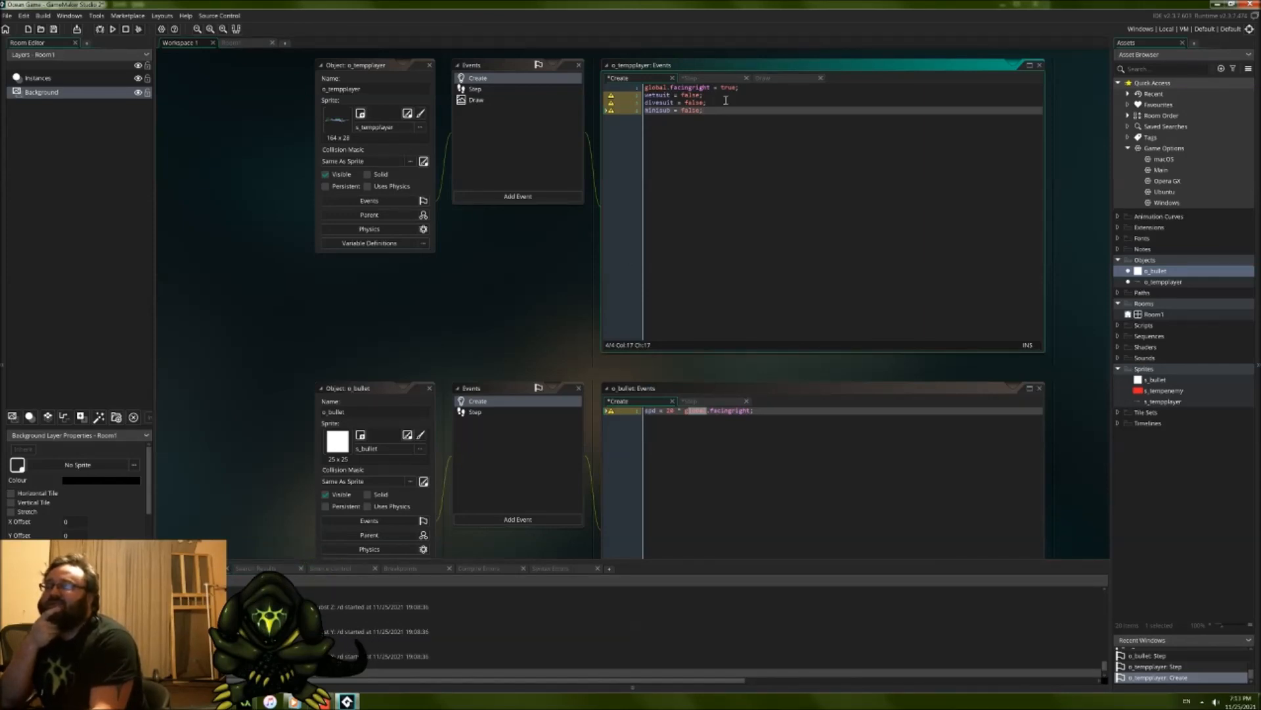
click(774, 442)
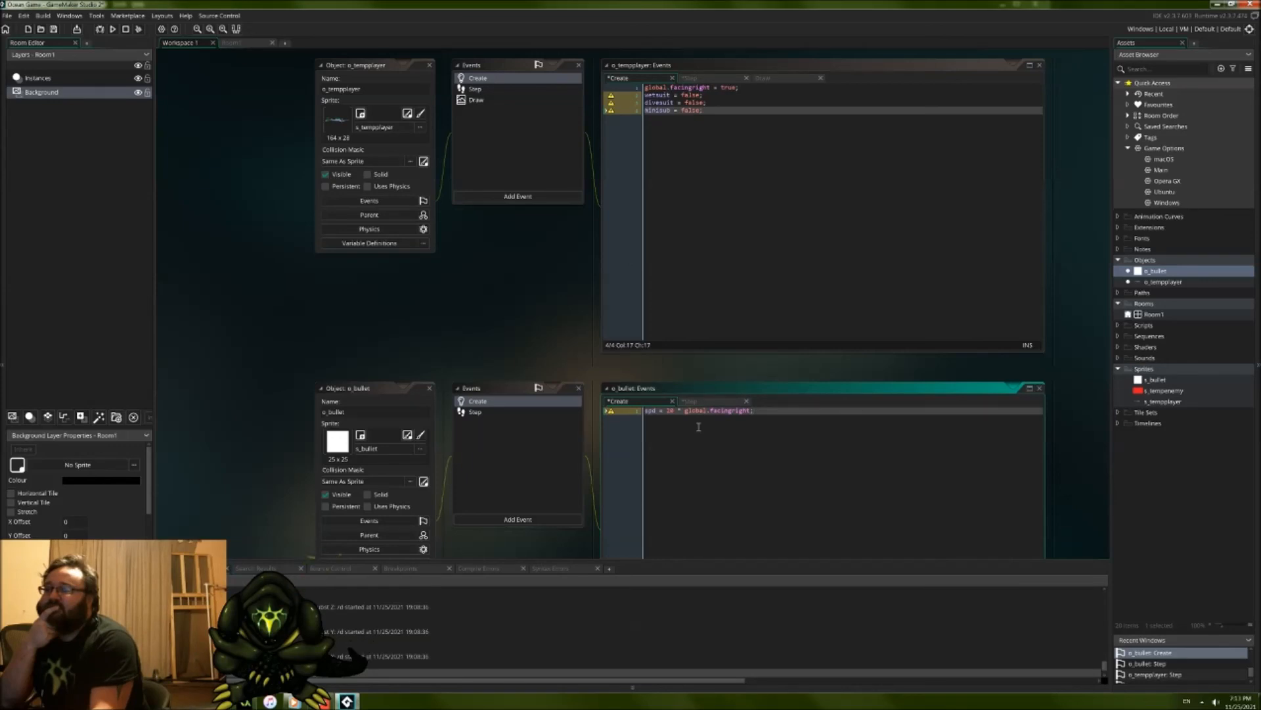
Step: Set global.facingright to 1 in o_tempplayer's Create event
click(736, 88)
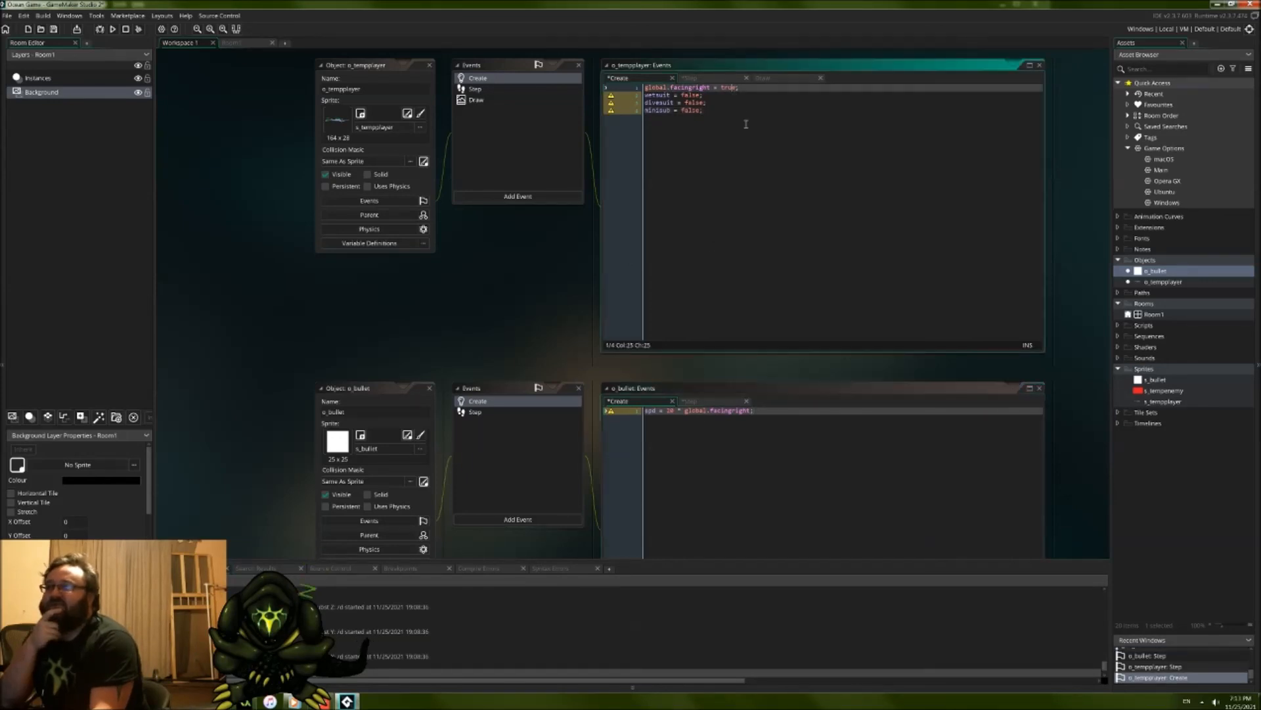
key(BackSpace)
key(BackSpace)
key(BackSpace)
text(1)
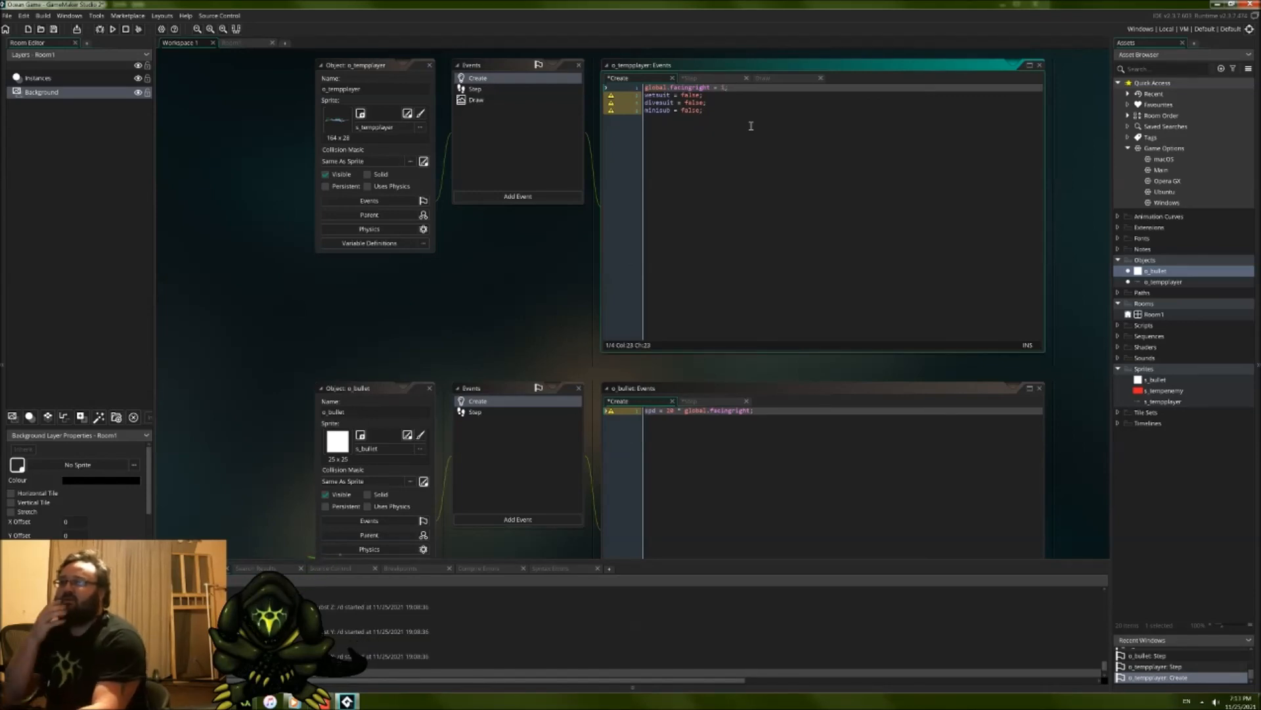
click(749, 112)
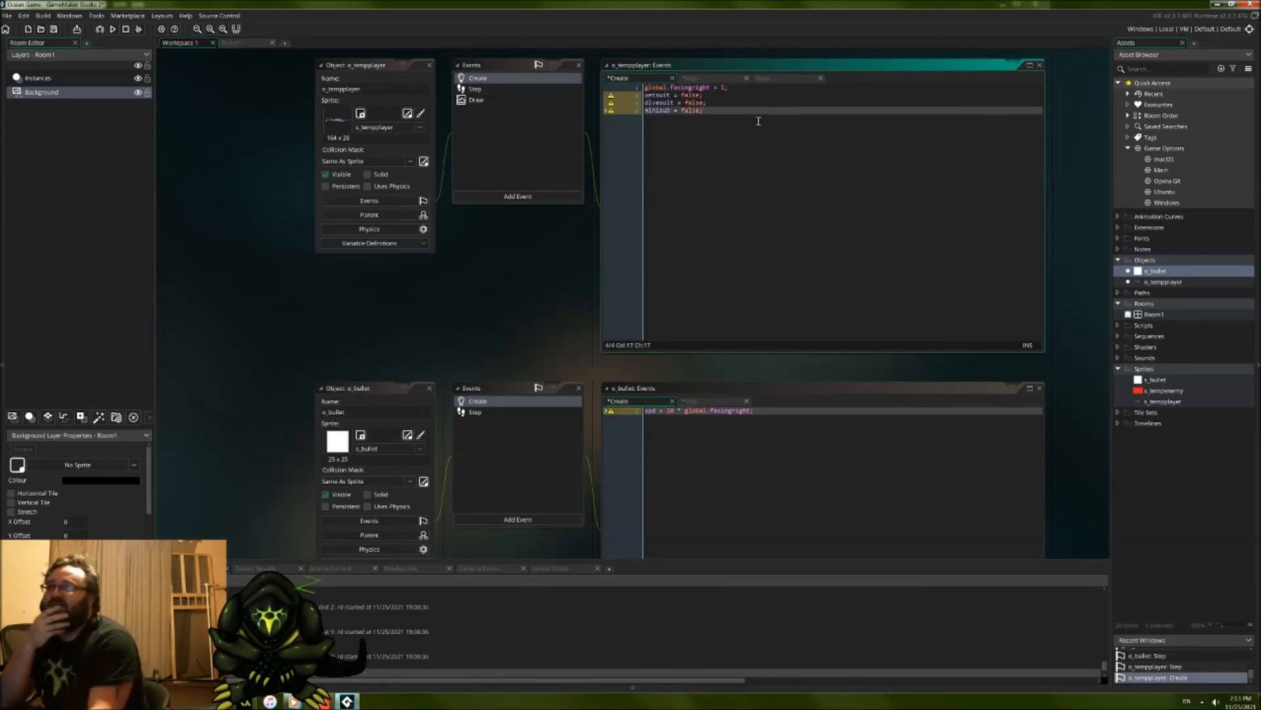
Step: Rename global.facingright to global.facing in the Create events of both o_bullet and o_tempplayer
click(771, 419)
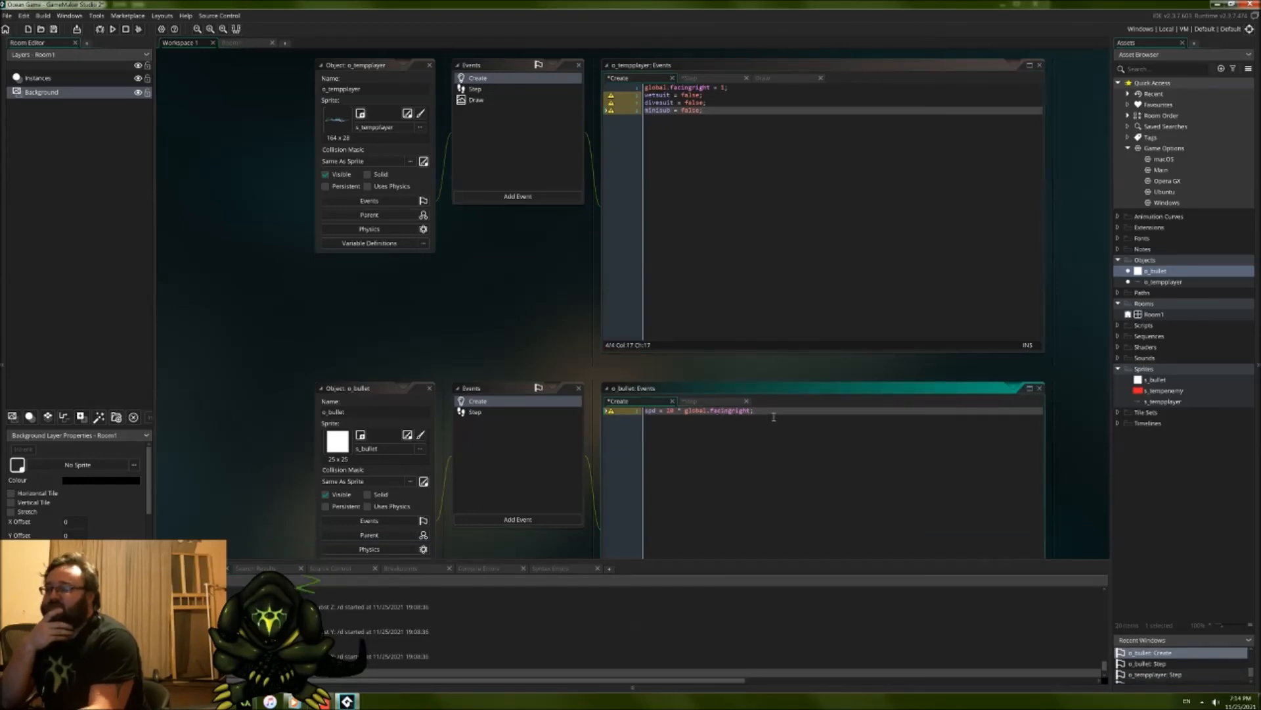
key(Left)
key(BackSpace)
key(BackSpace)
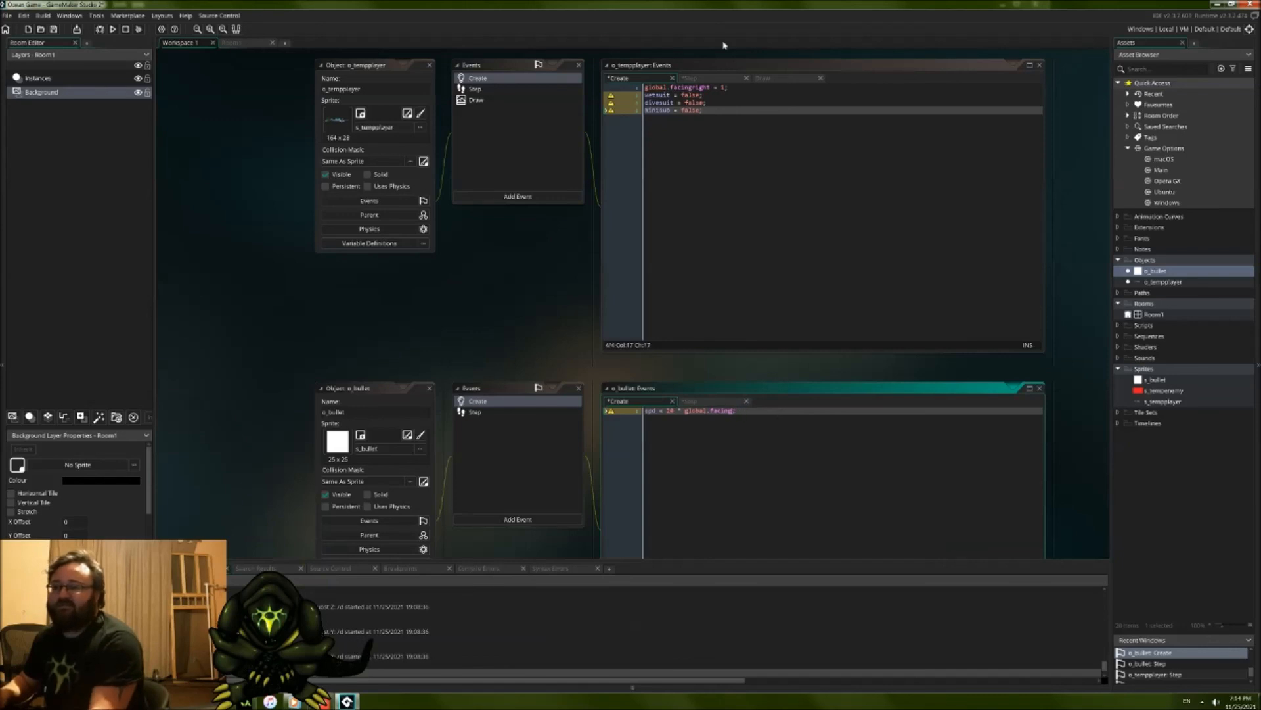
click(710, 88)
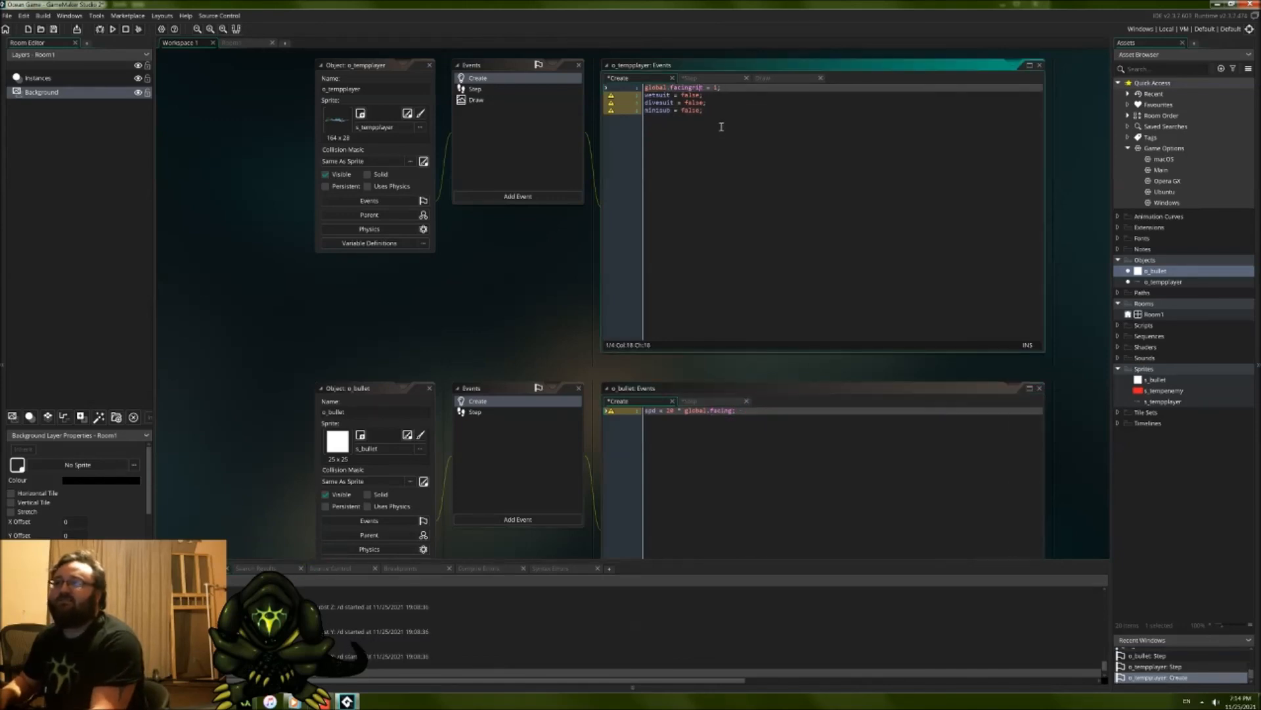
key(BackSpace)
key(BackSpace)
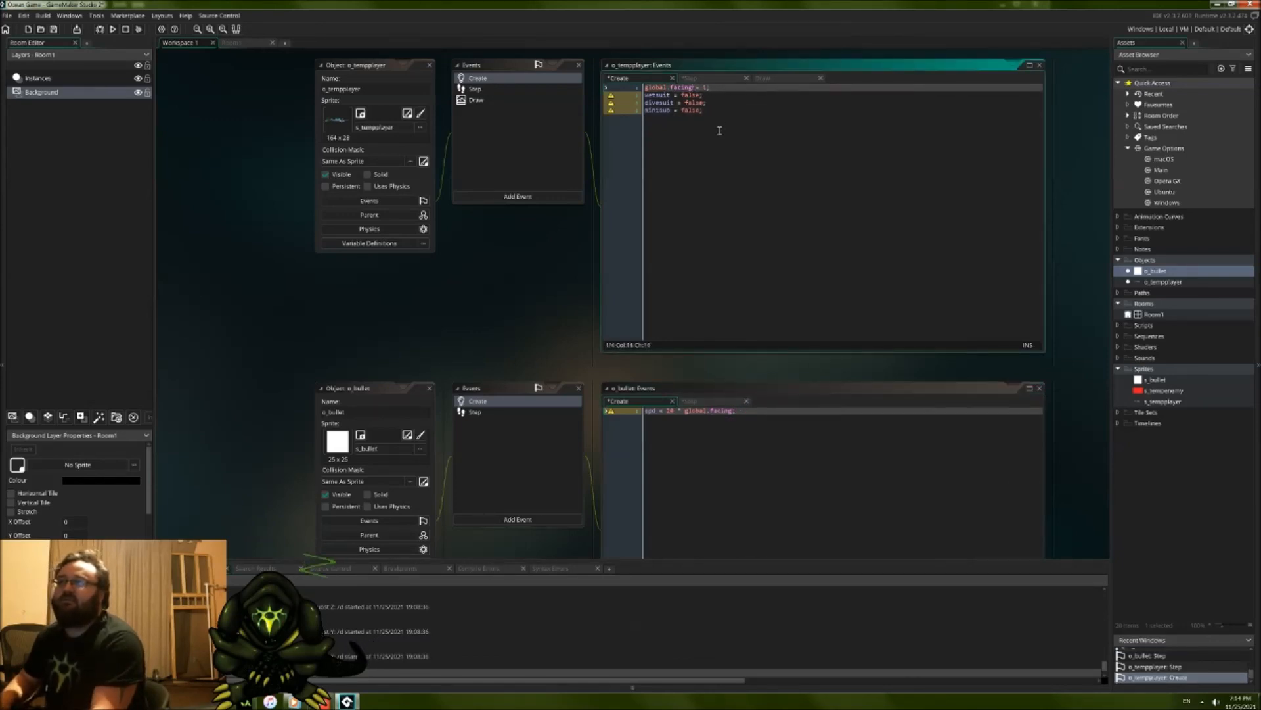
Step: Add an if keyboard_check_pressed(vk_space) condition with an empty braced block at the end of o_tempplayer's Step event
click(772, 289)
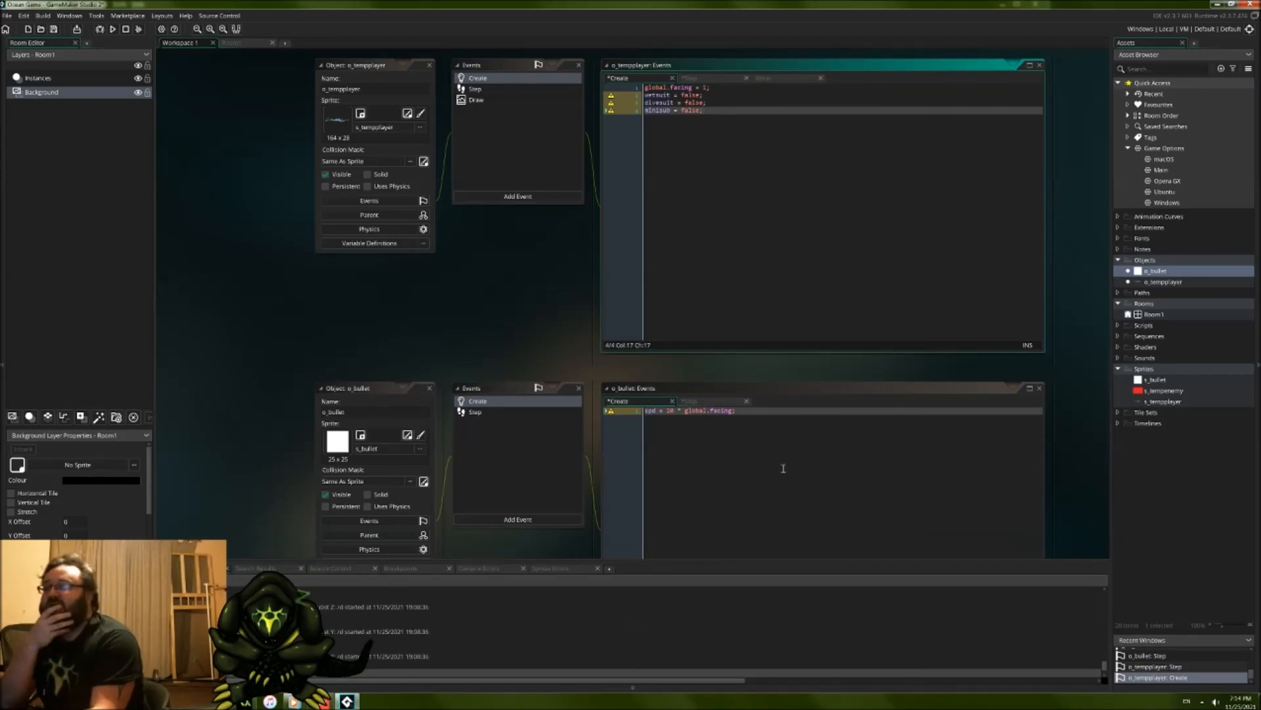
click(759, 448)
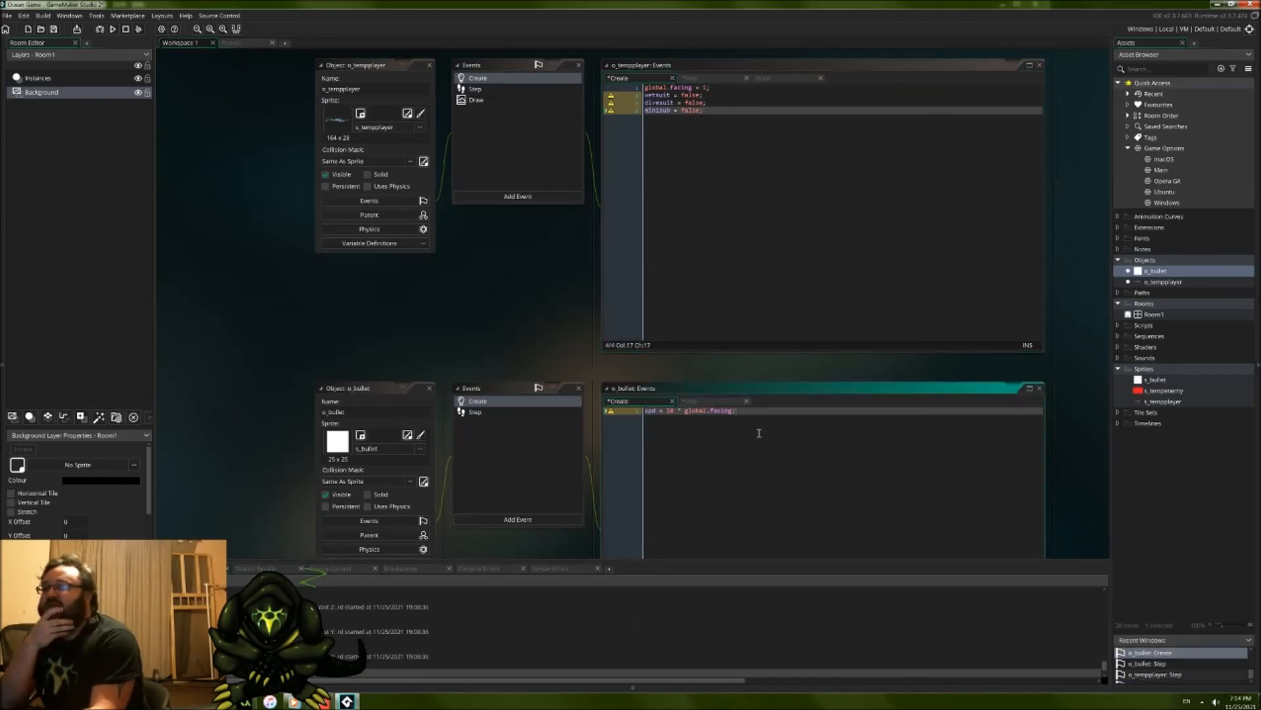
click(722, 81)
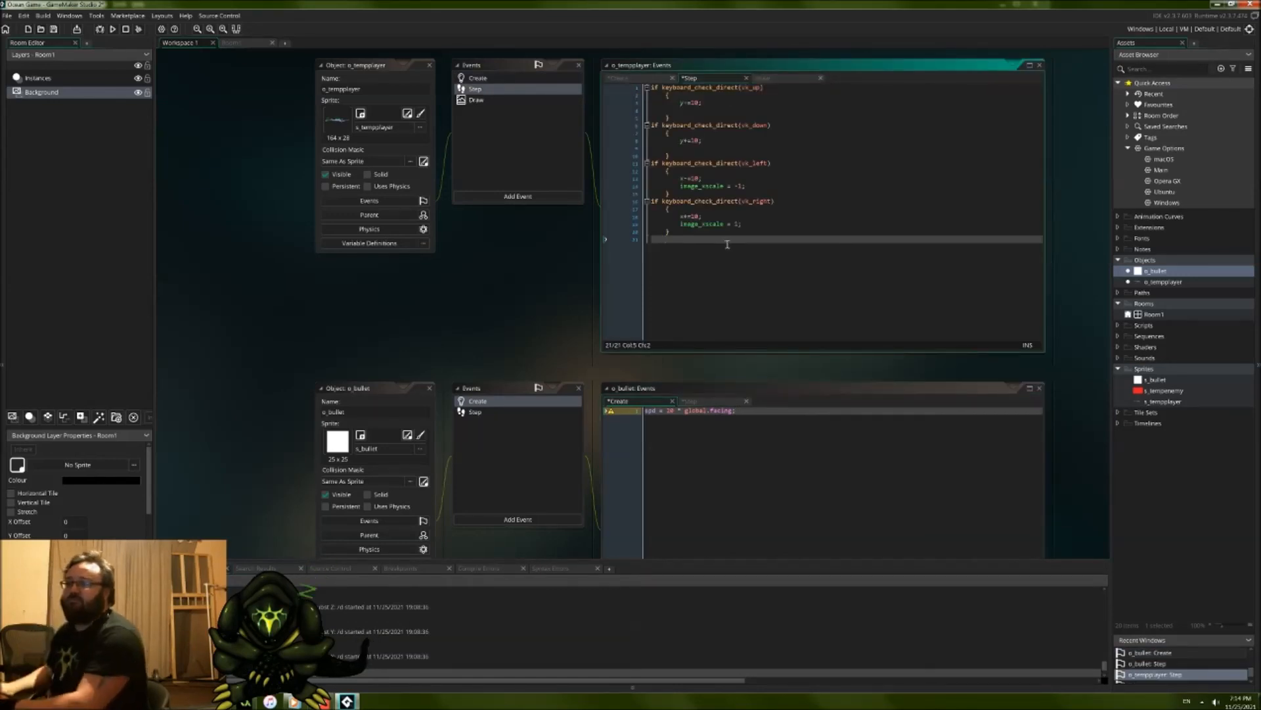
key(BackSpace)
text(if key)
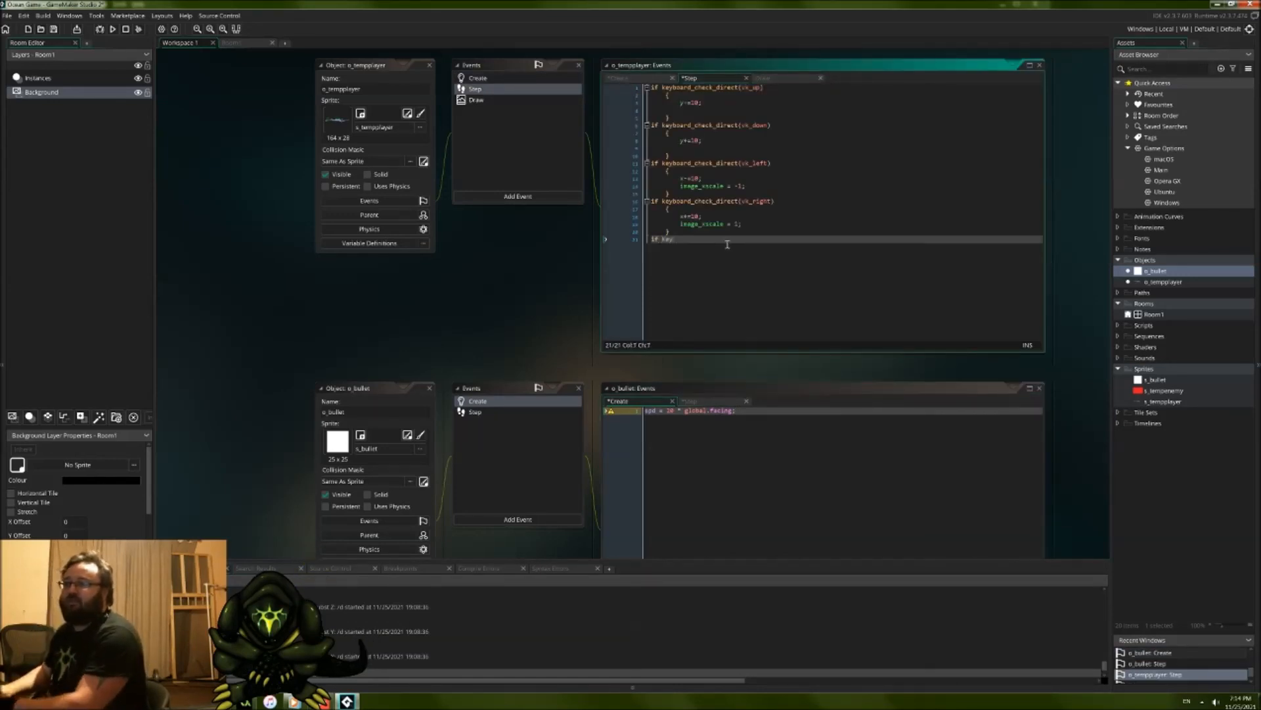
text(board)
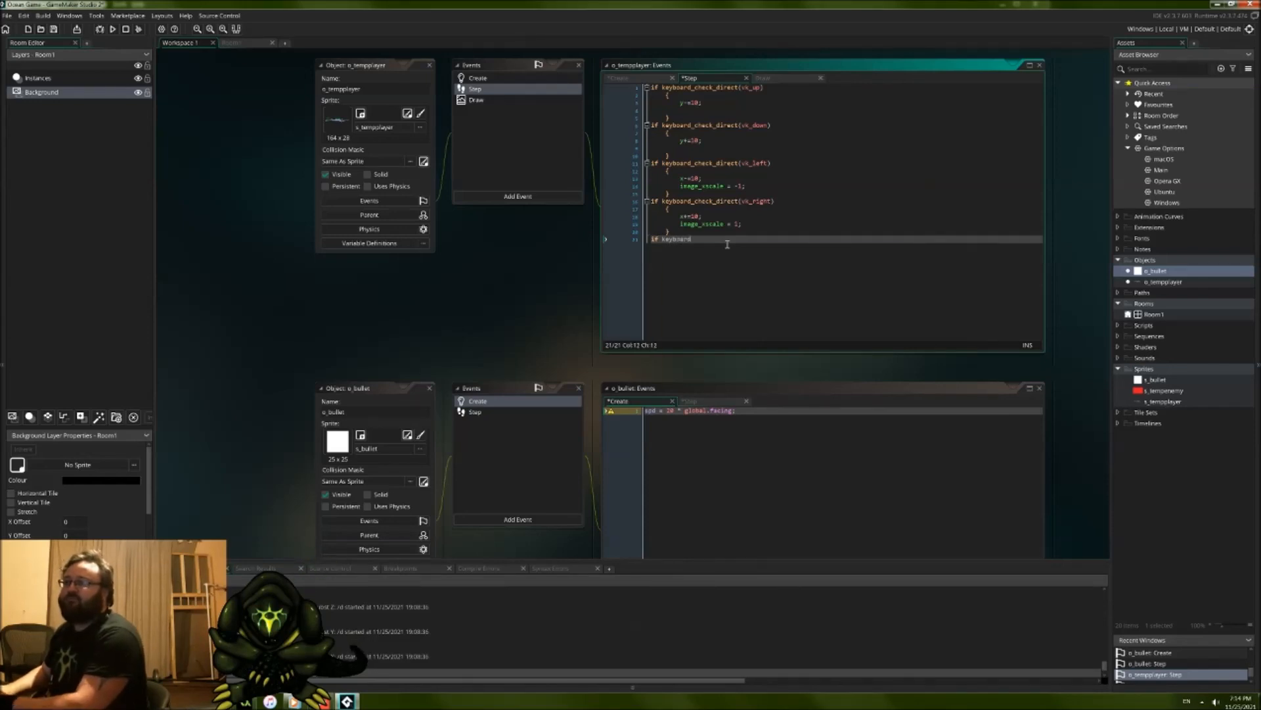
text(_check_pressed)
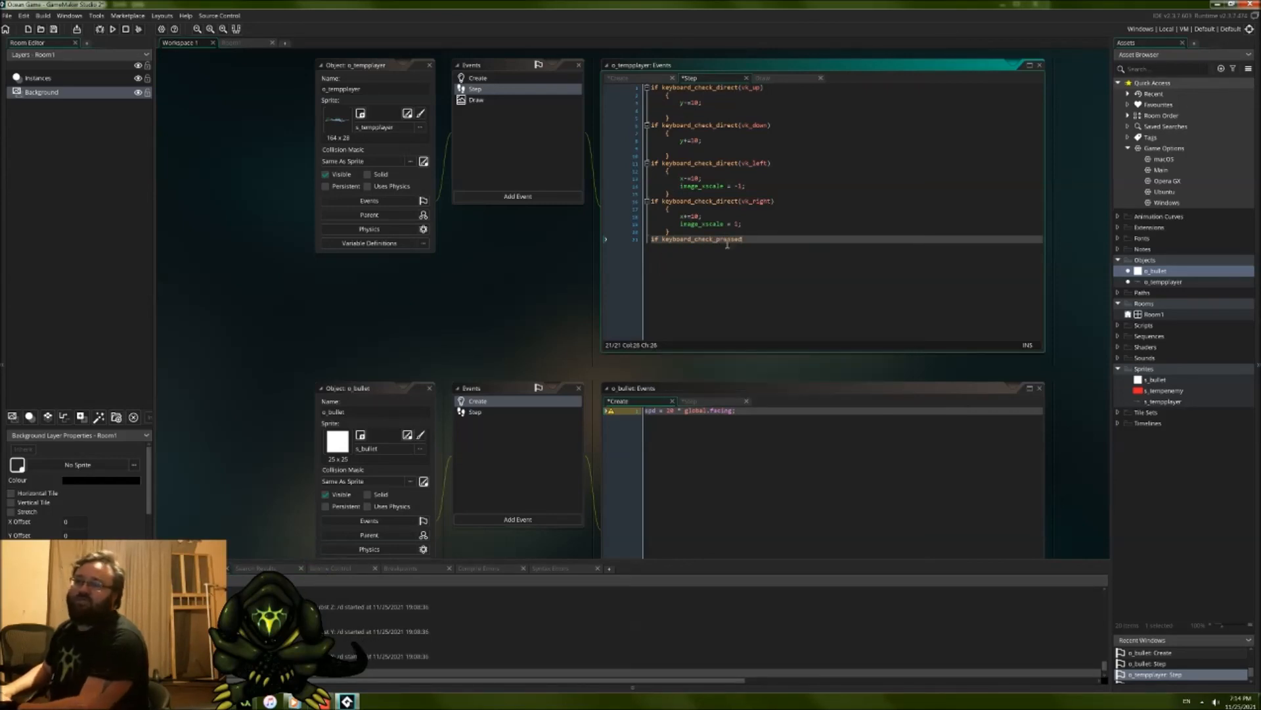
text(()
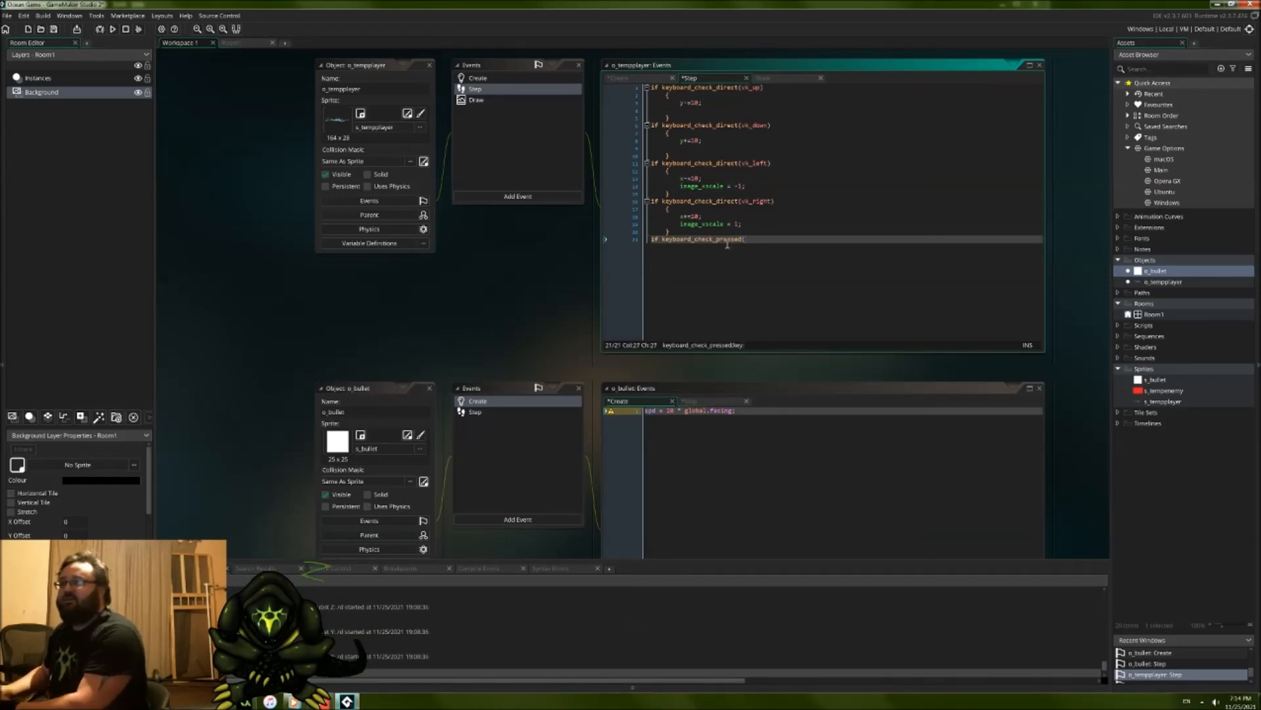
text(v)
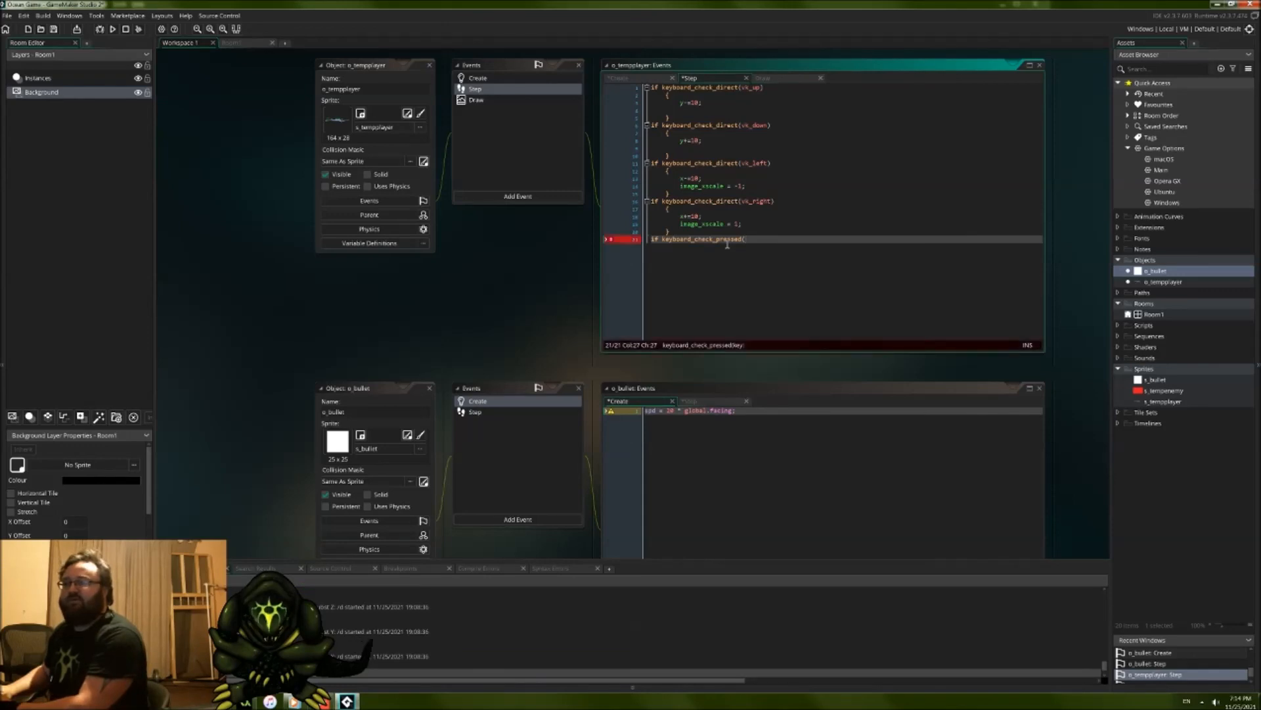
text(k_)
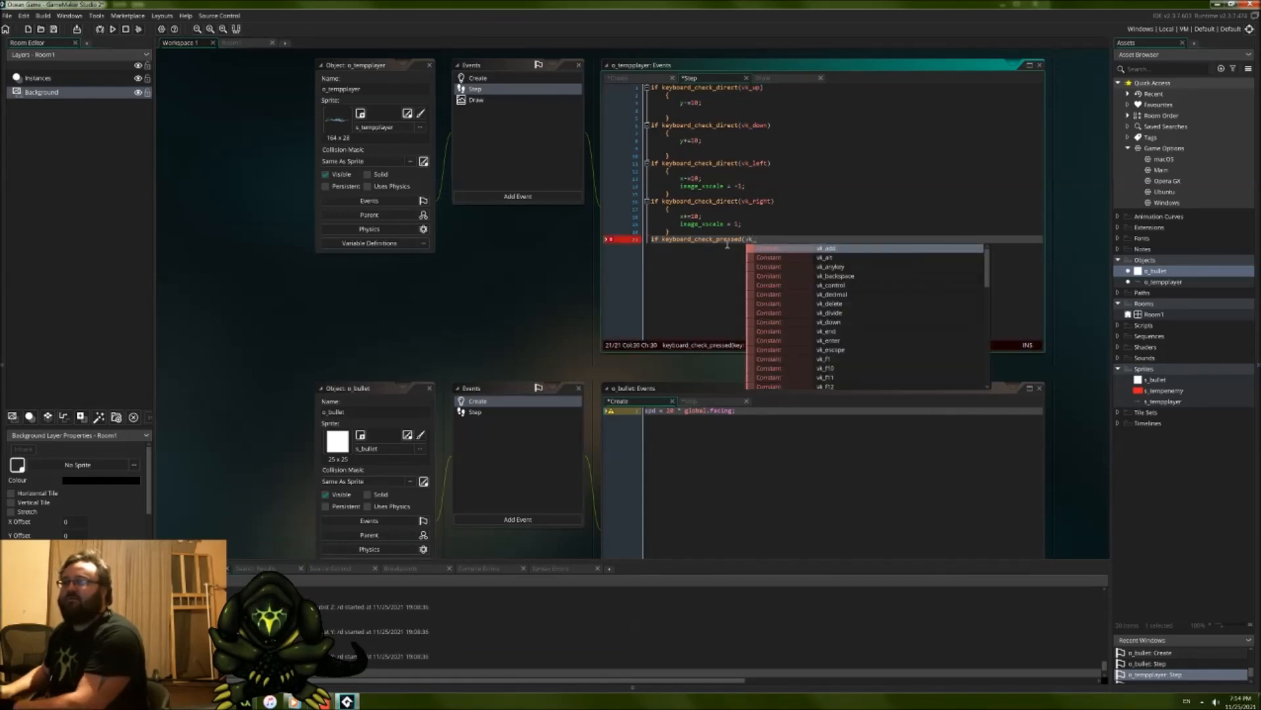
text(space);)
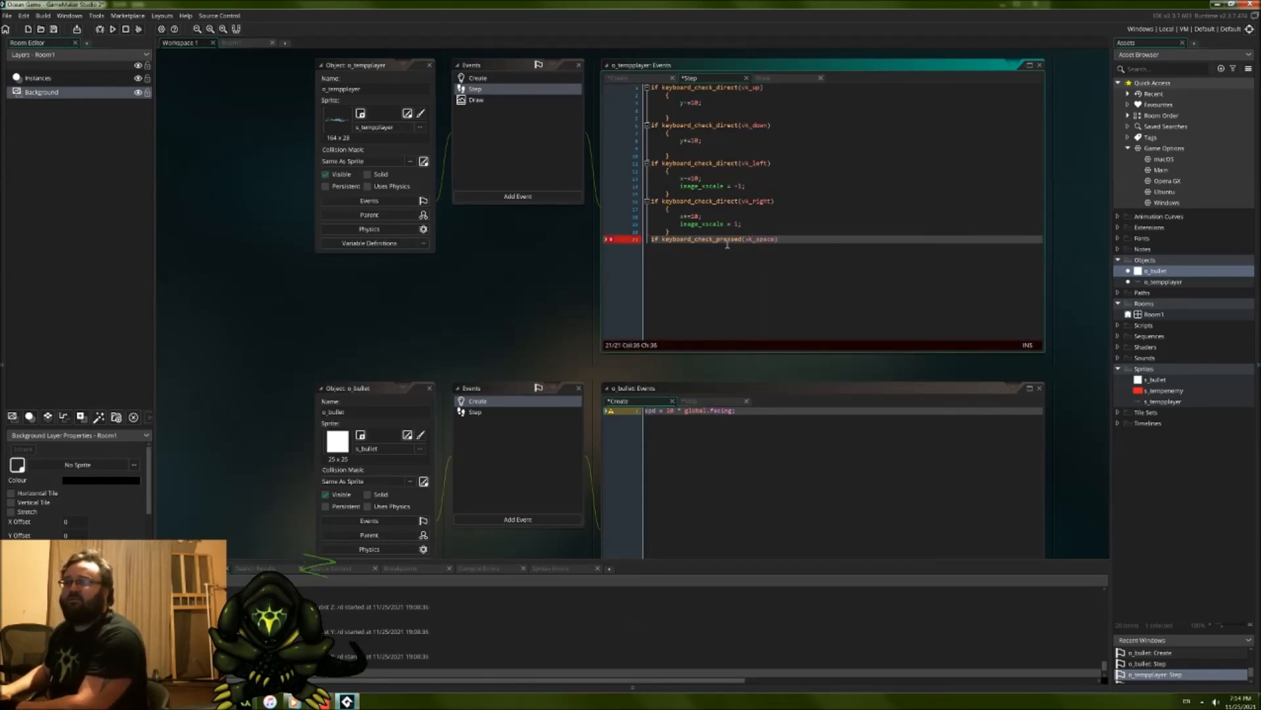
key(Return)
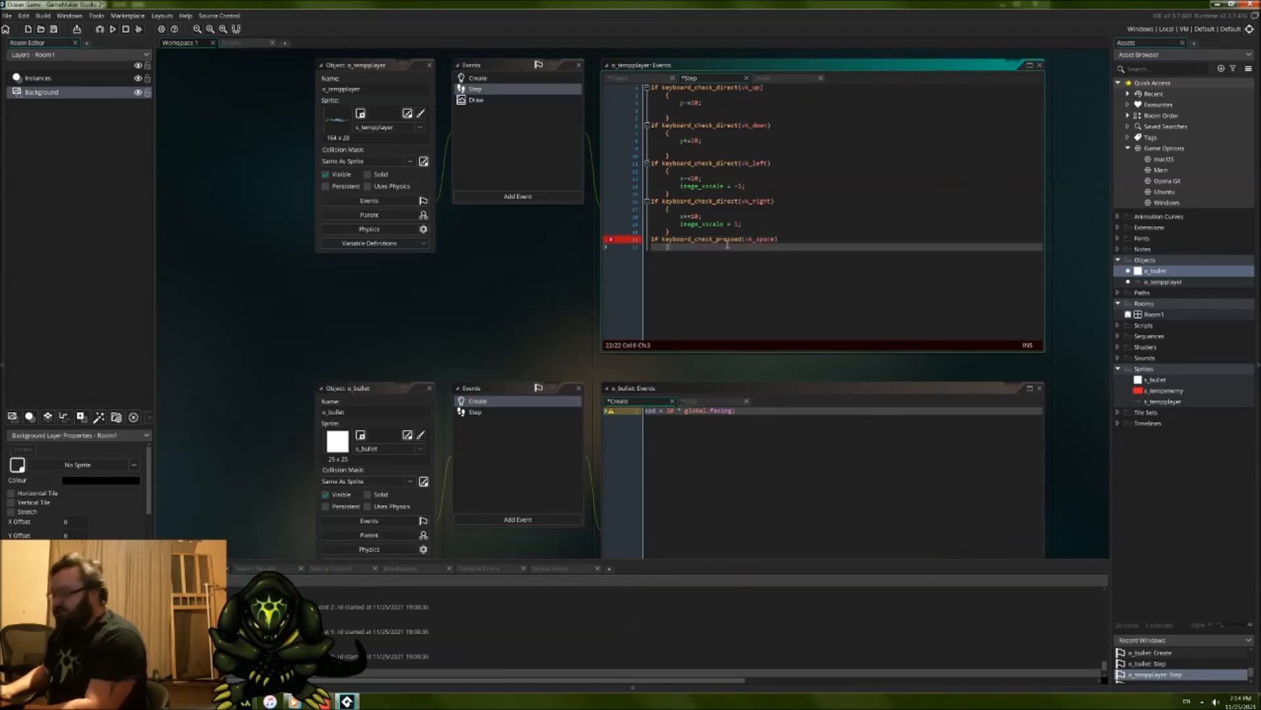
text({)
key(Return)
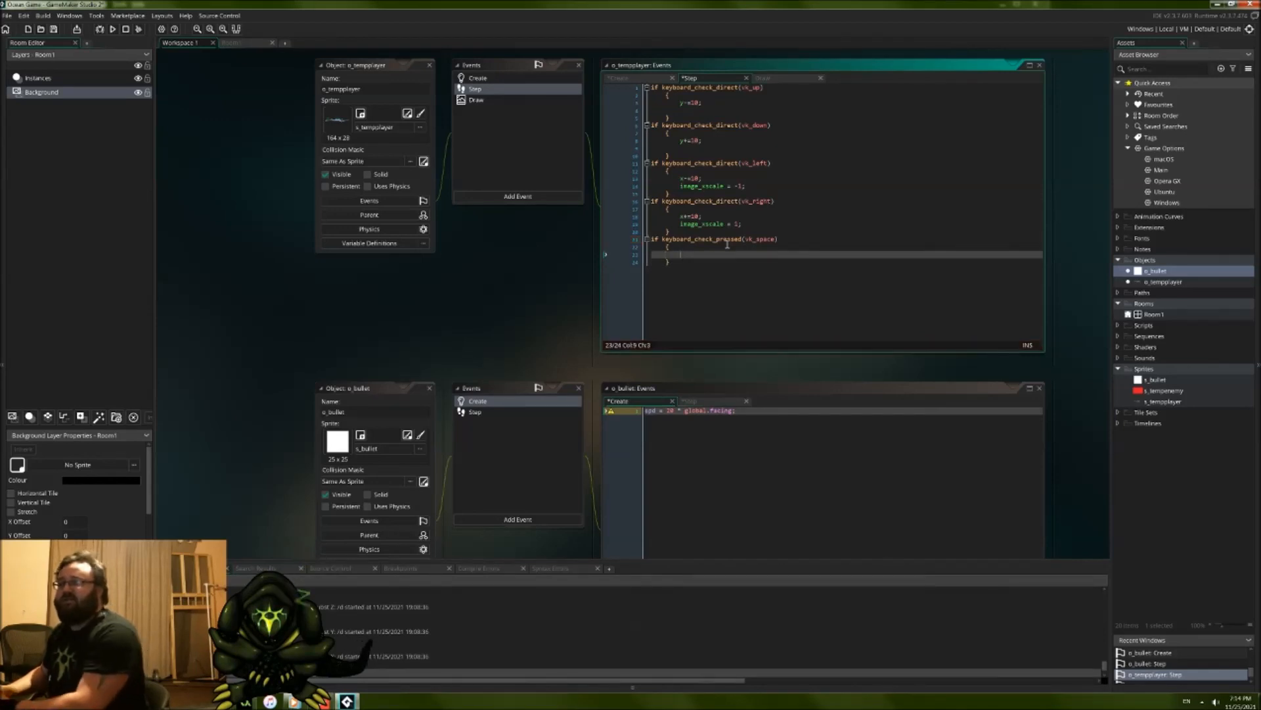
Step: Write global.facing = image_xscale; inside the vk_space block of o_tempplayer's Step event
text(global.)
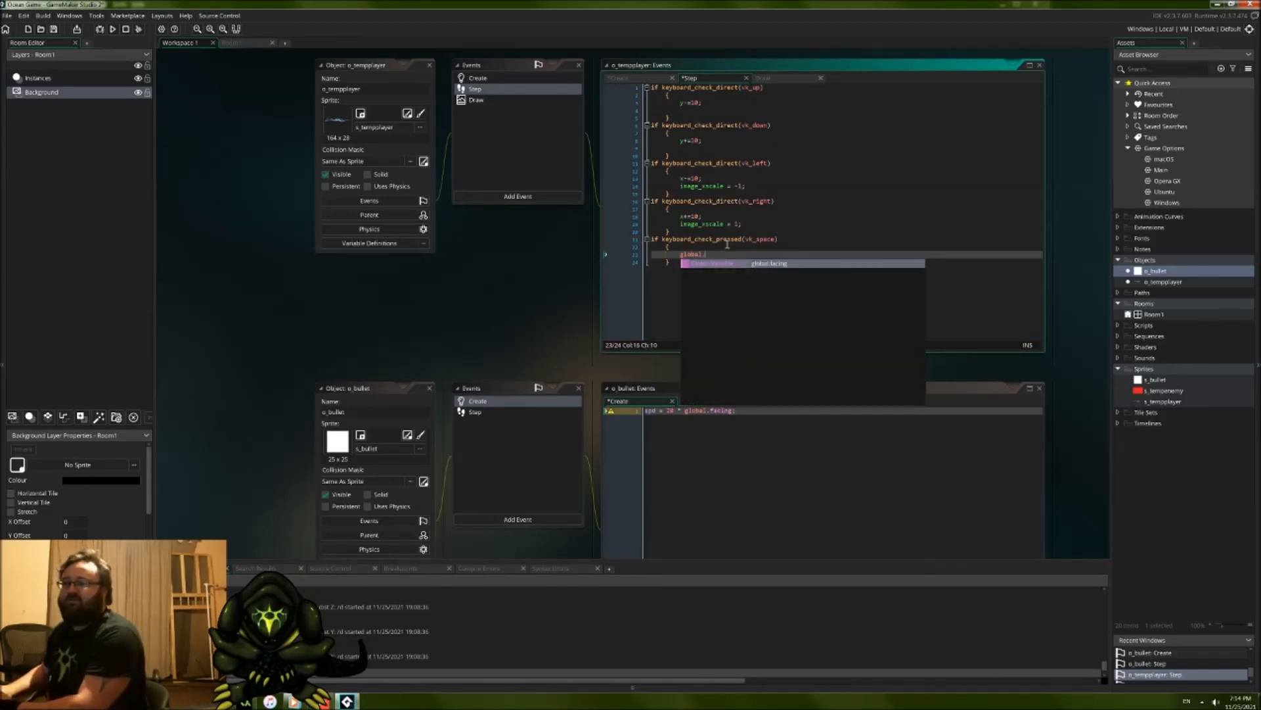
text(fac)
text(ing)
text( = 1)
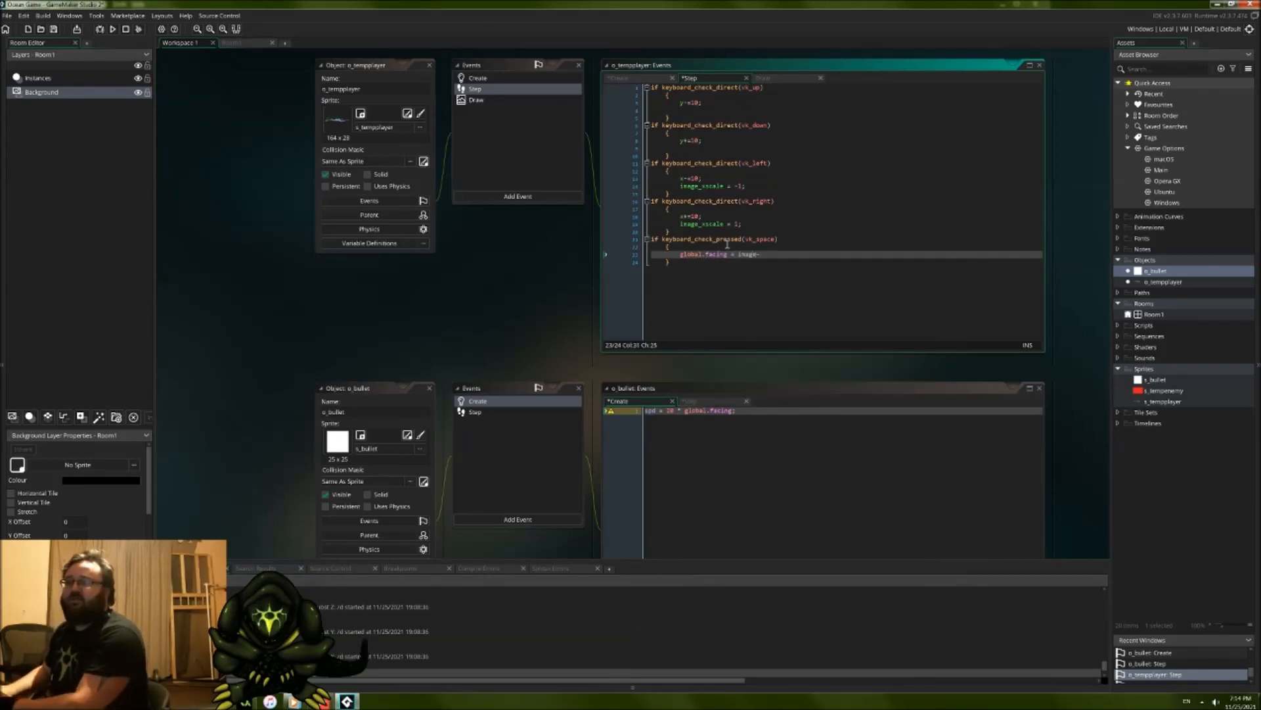
text(mage_x)
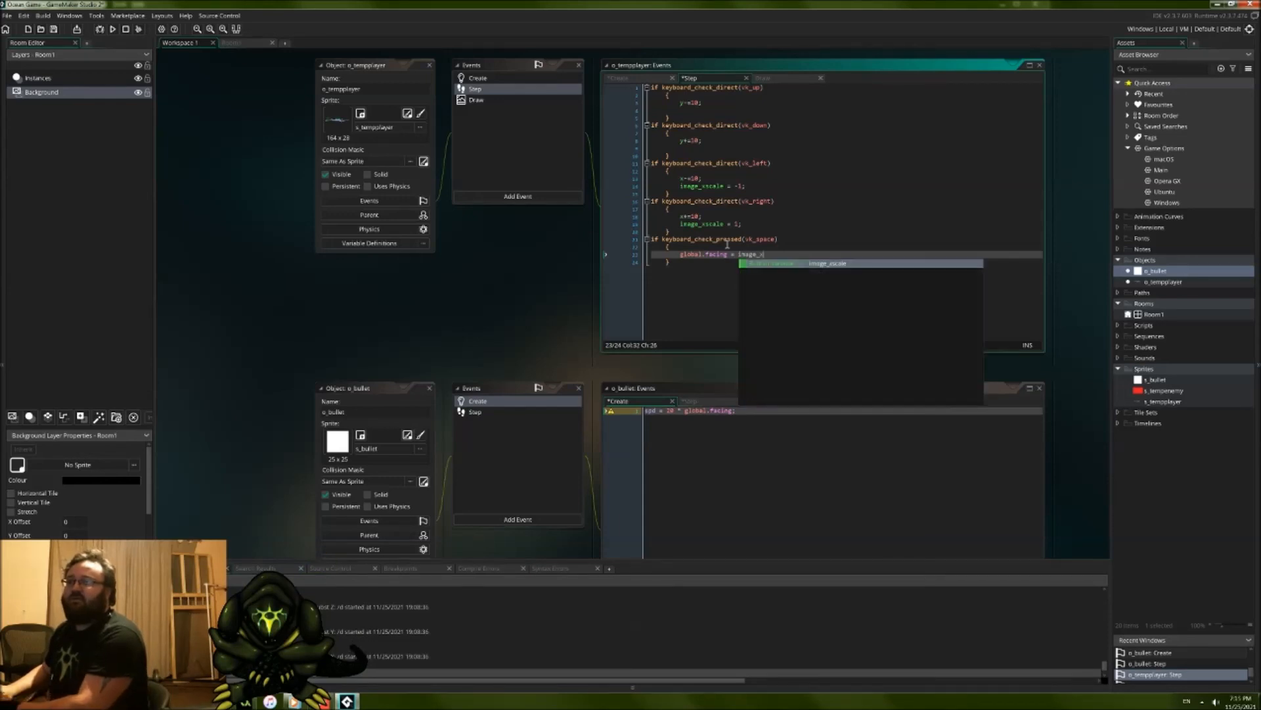
text(scale)
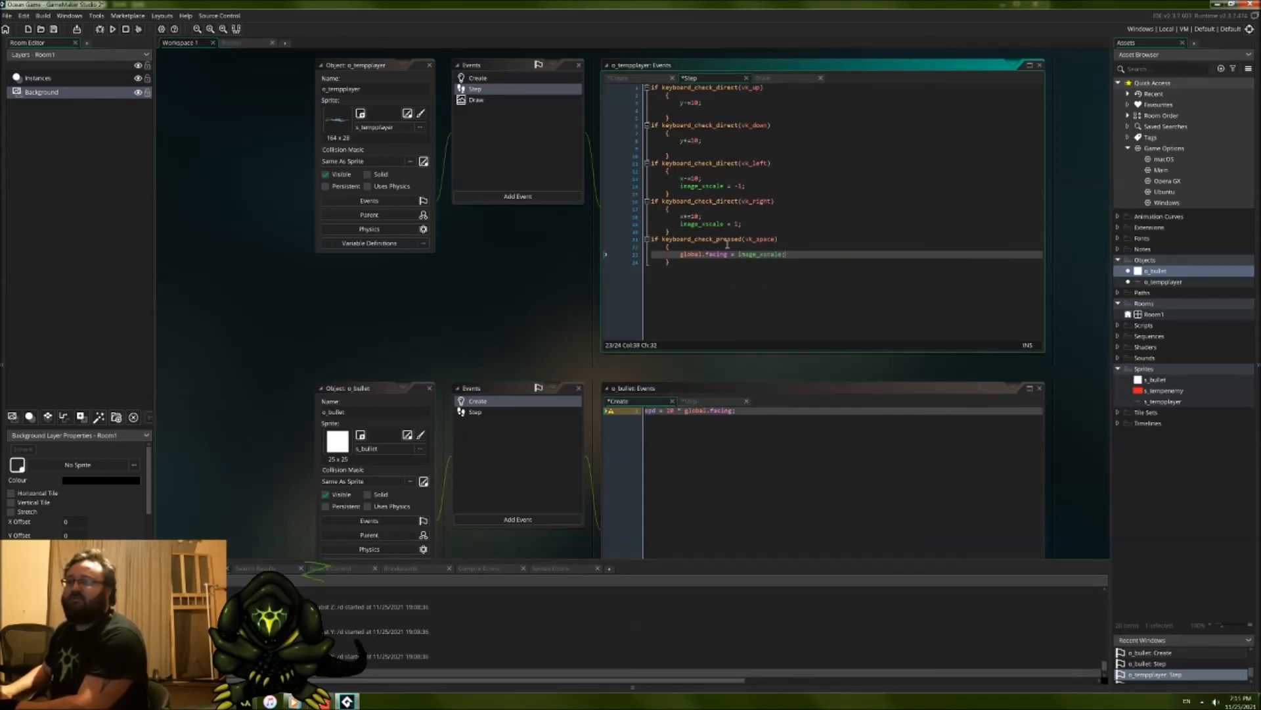
text(;)
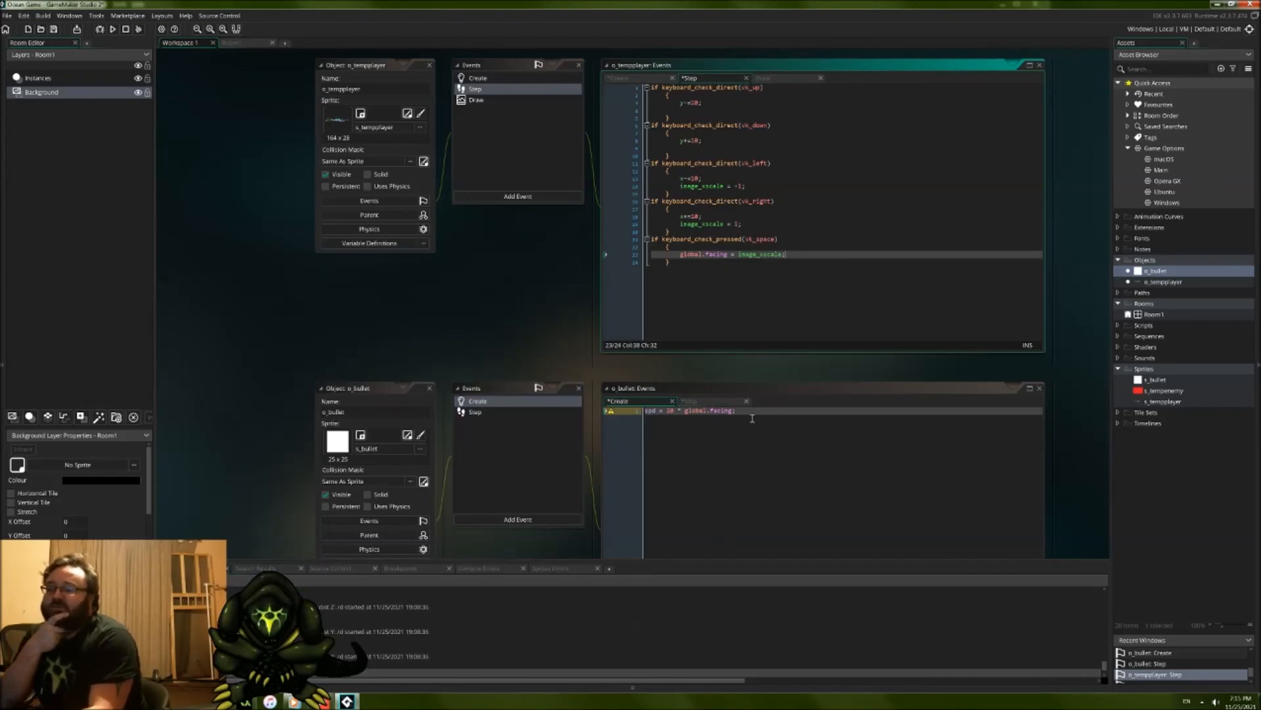
Step: Review how image_xscale in o_tempplayer's Step event feeds global.facing and the spd line in o_bullet's Create event
drag(775, 415, 655, 419)
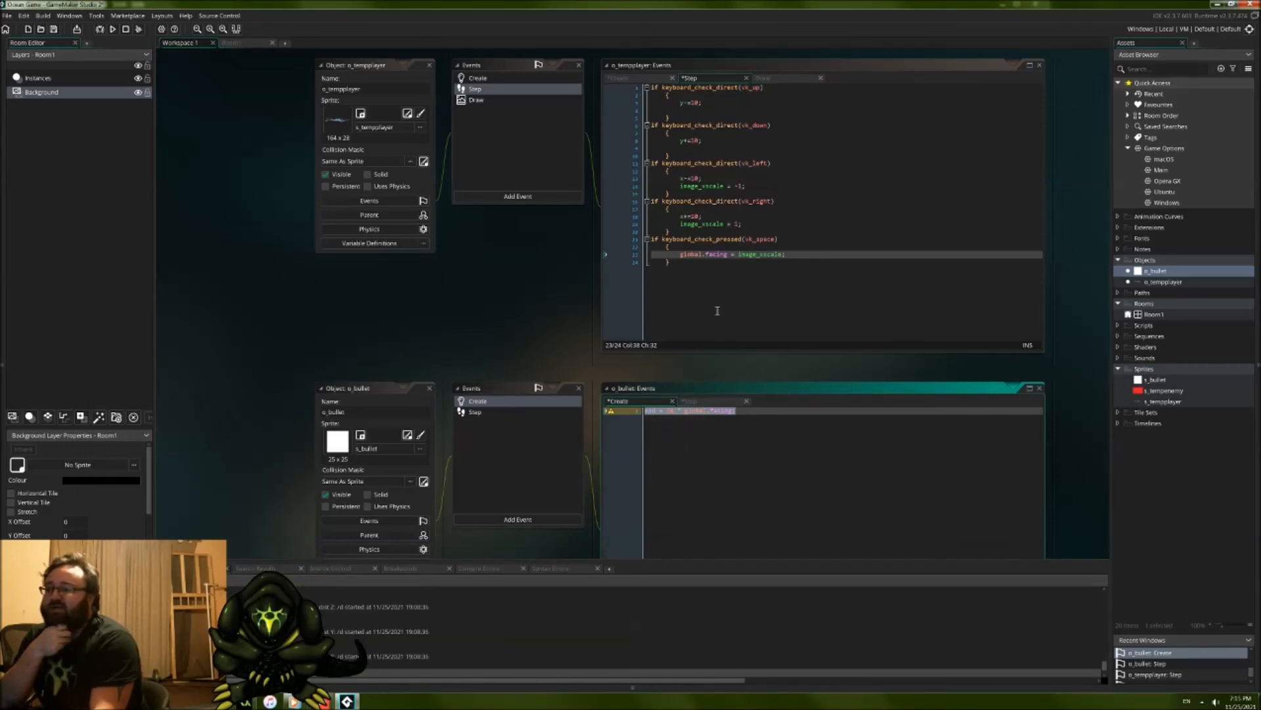
double_click(713, 255)
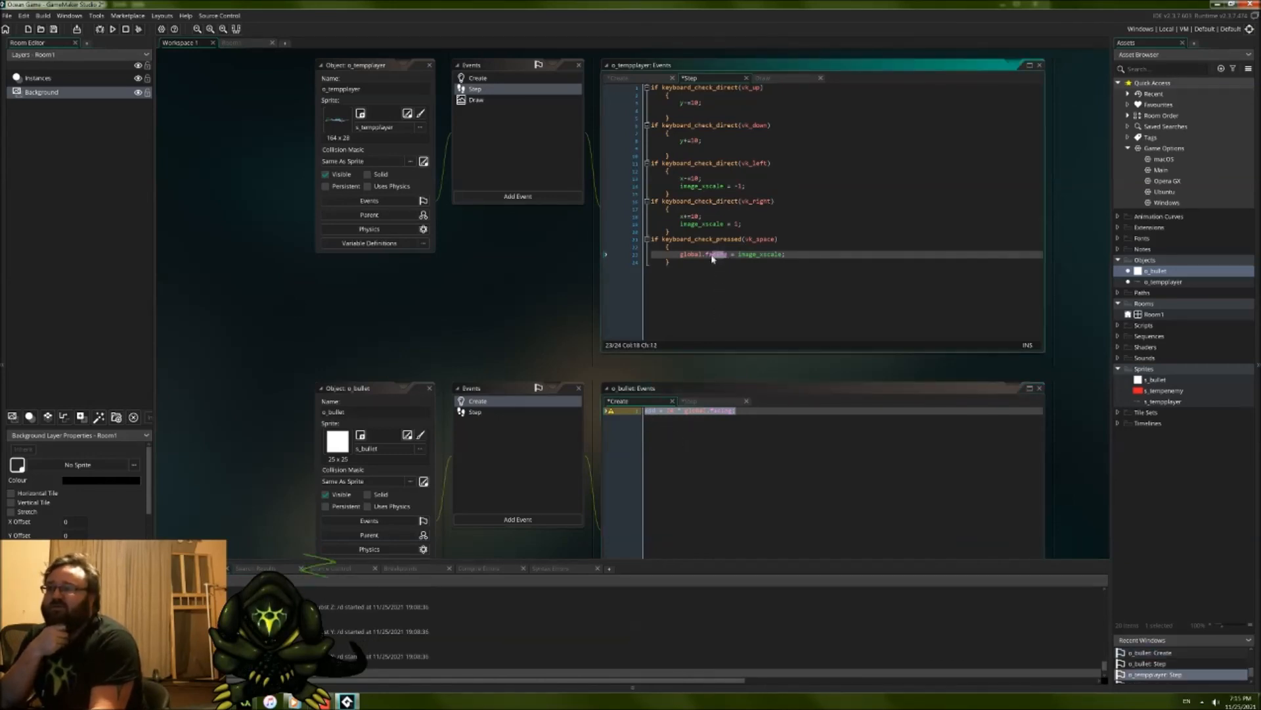
click(769, 260)
click(764, 255)
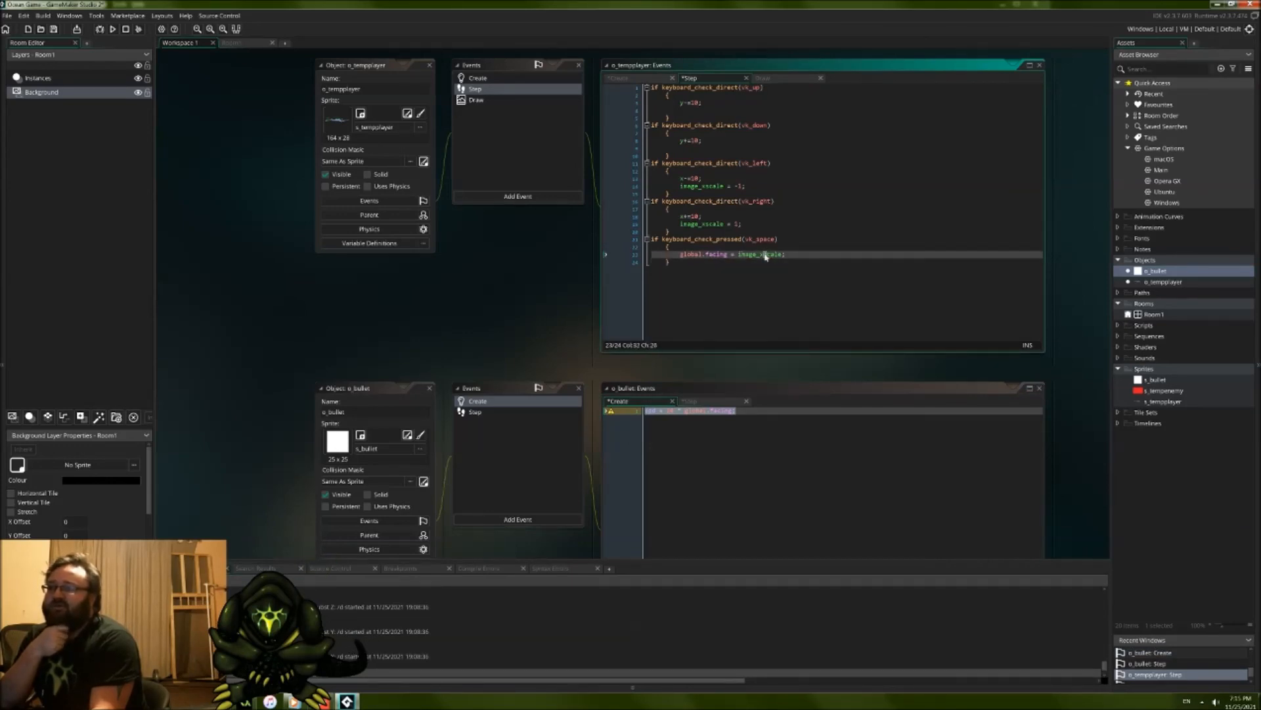
click(740, 187)
key(shift+Up)
click(744, 187)
drag(713, 254, 679, 258)
drag(749, 188, 734, 182)
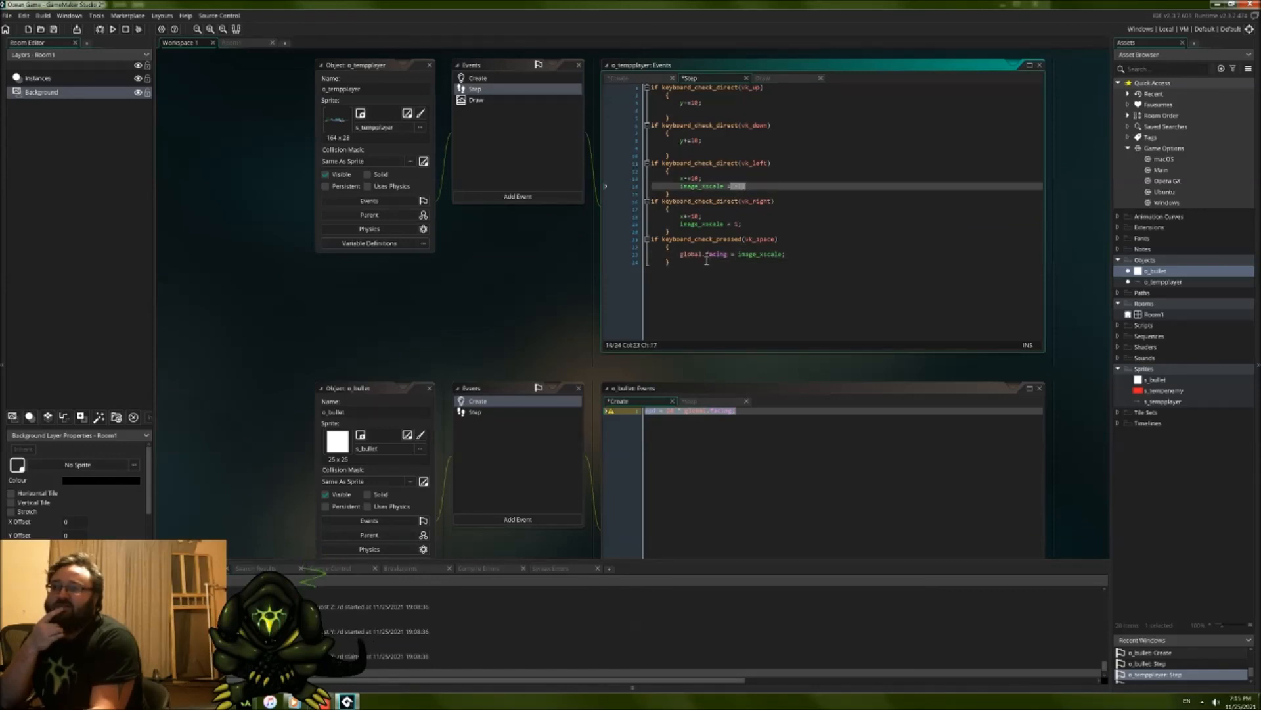
click(733, 225)
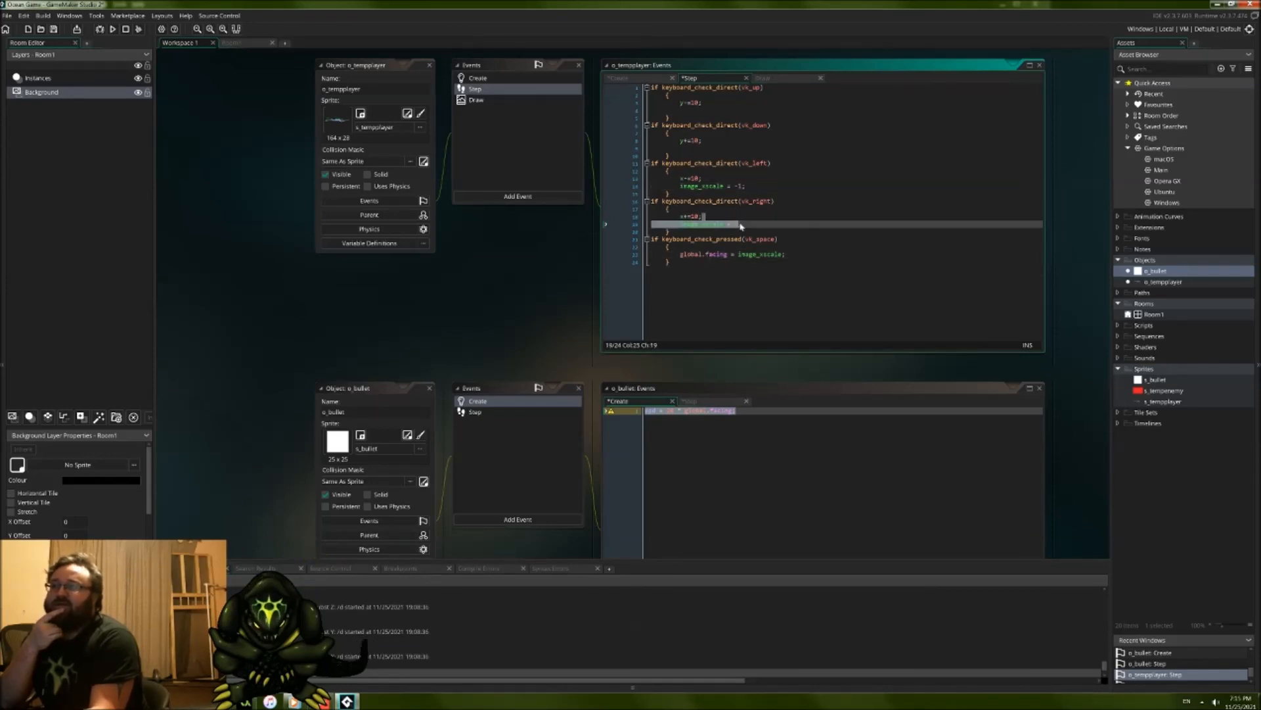
click(750, 254)
drag(713, 256, 735, 258)
click(693, 414)
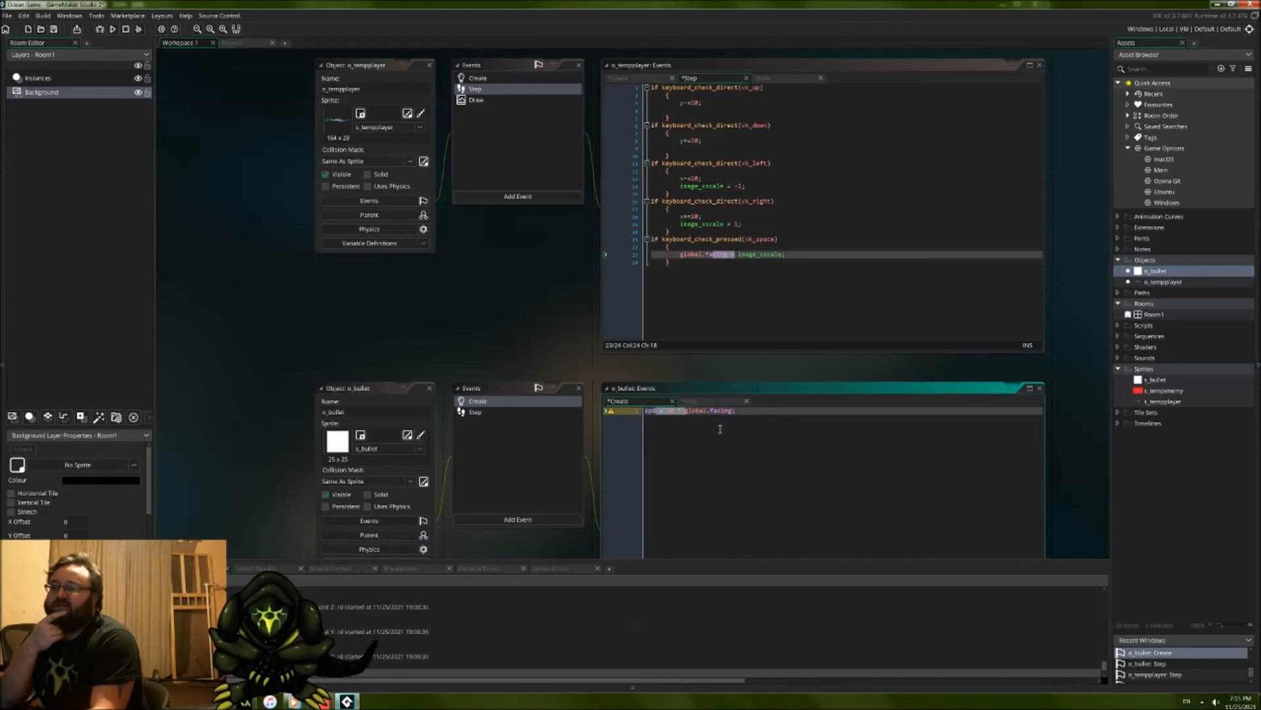
Step: Add image_xscale = global.facing; below the spd line in o_bullet's Create event
click(755, 419)
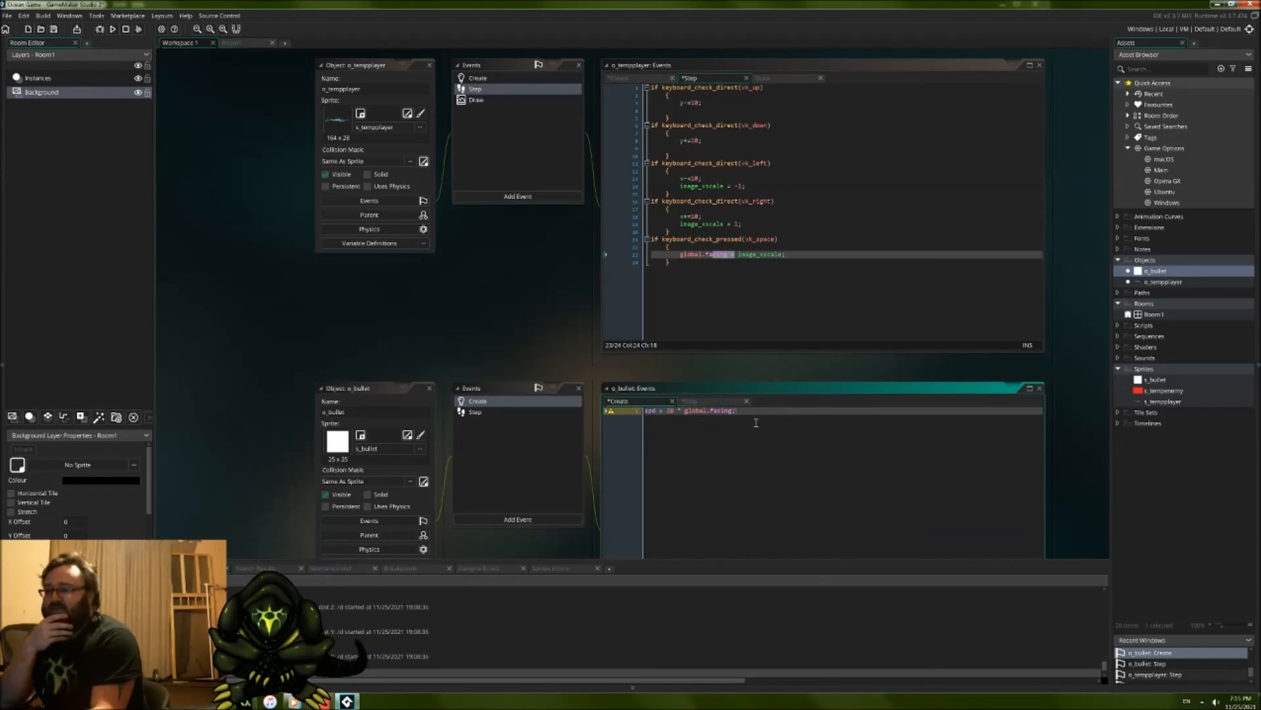
key(Return)
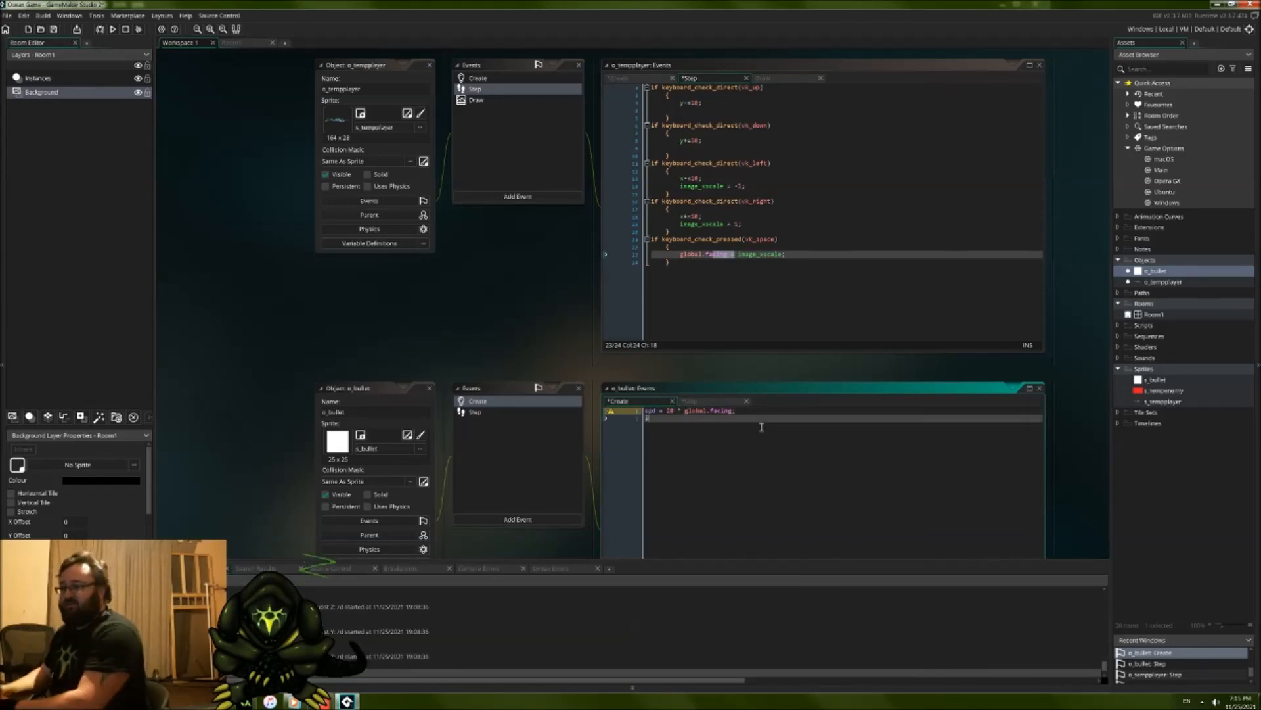
text(image_xscale)
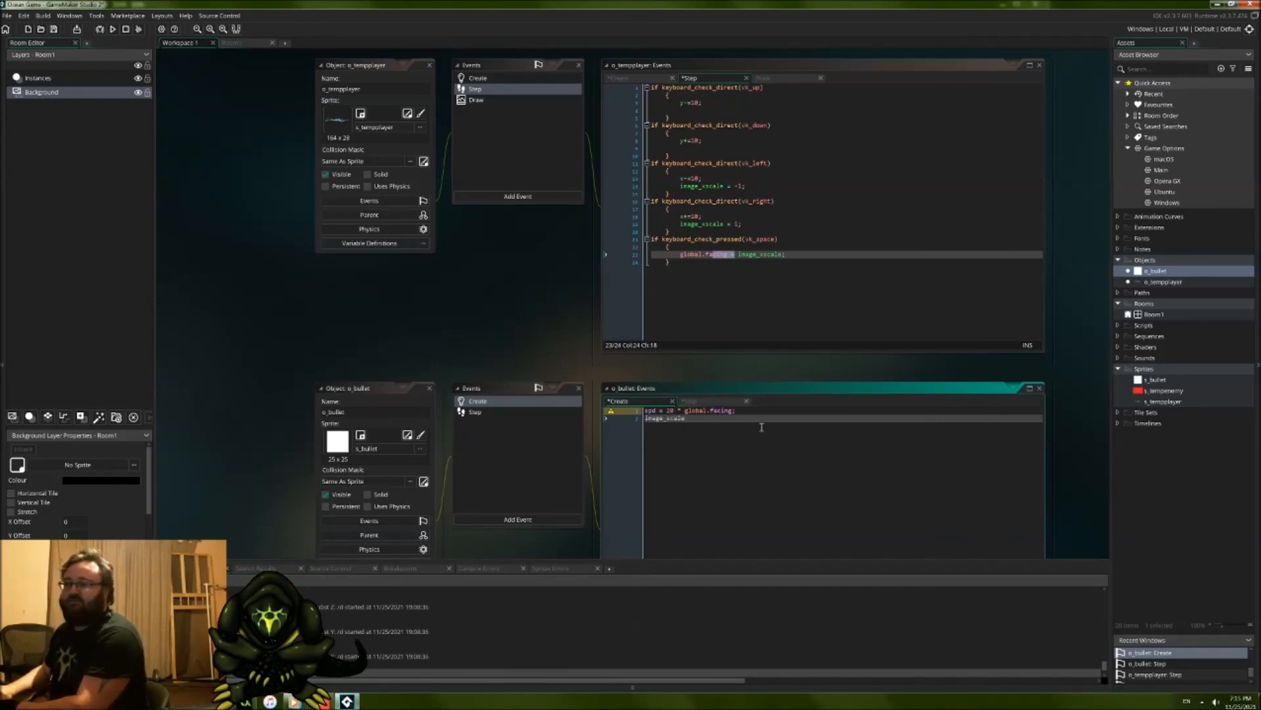
text(scale)
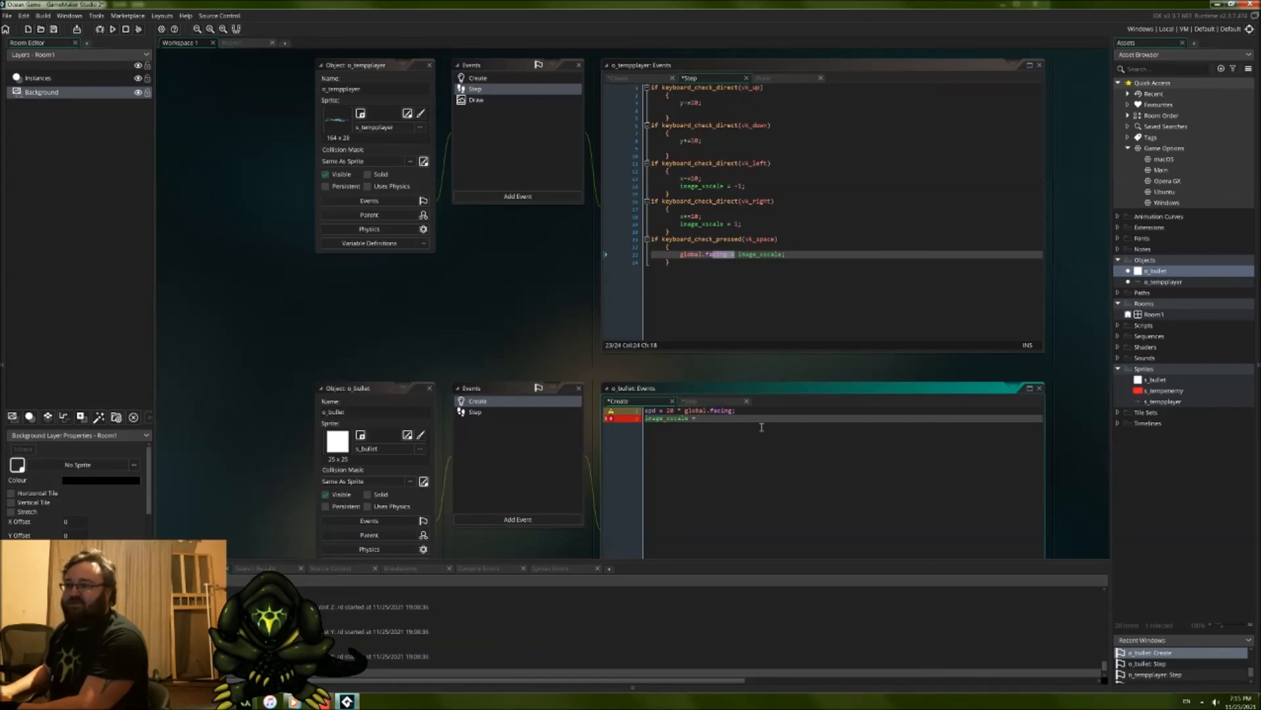
text(lob)
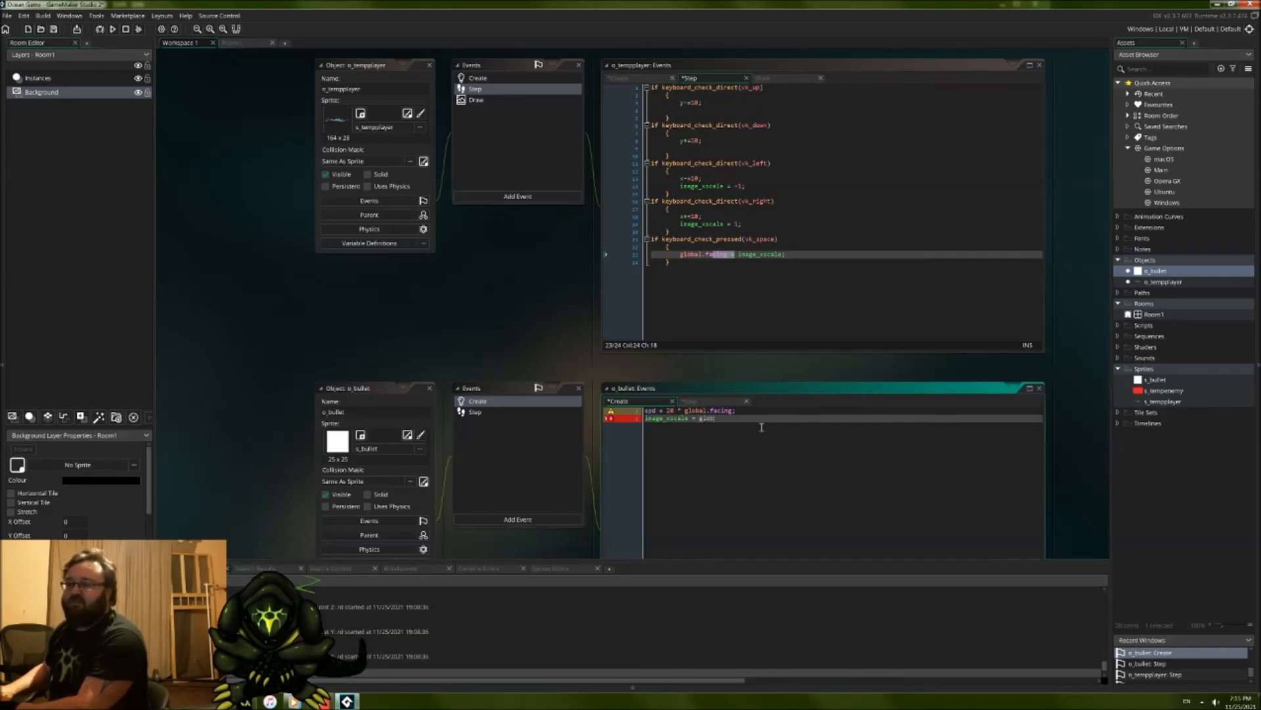
text(al.facing;)
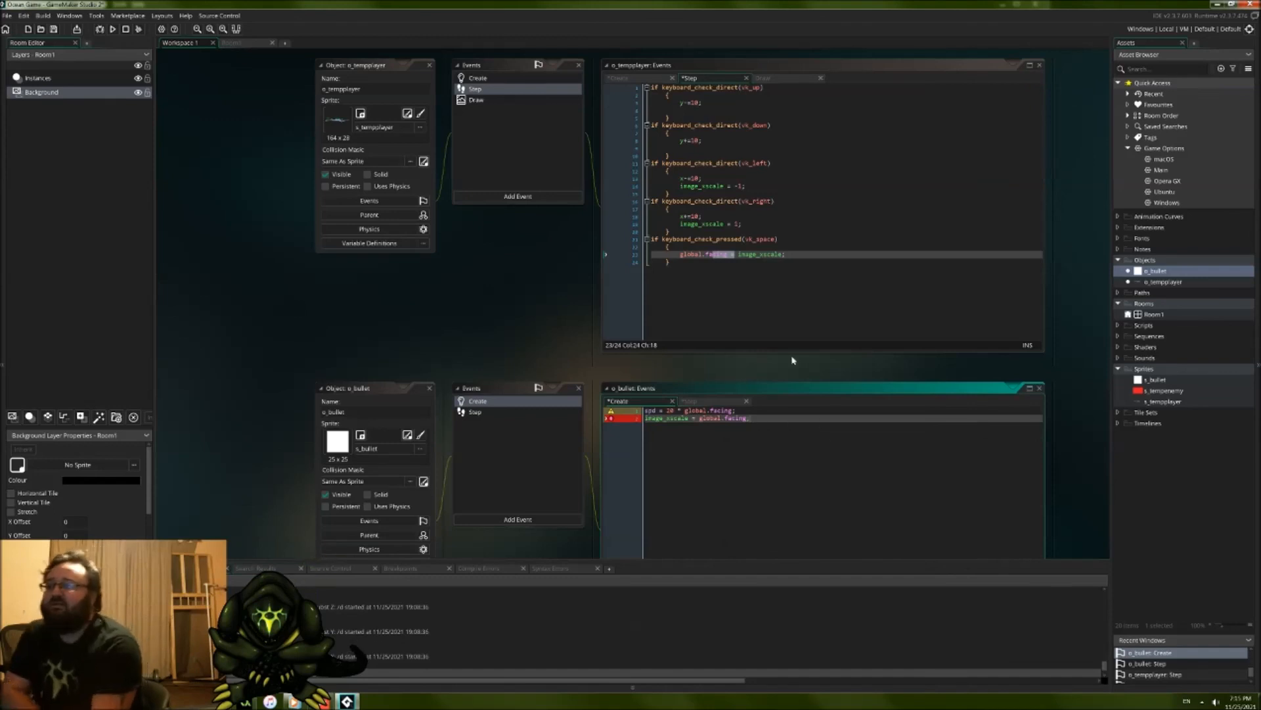
Step: Add instance_create_depth(x,y,depth+1,o_bullet); below the global.facing line in the vk_space block of o_tempplayer's Step event
click(838, 256)
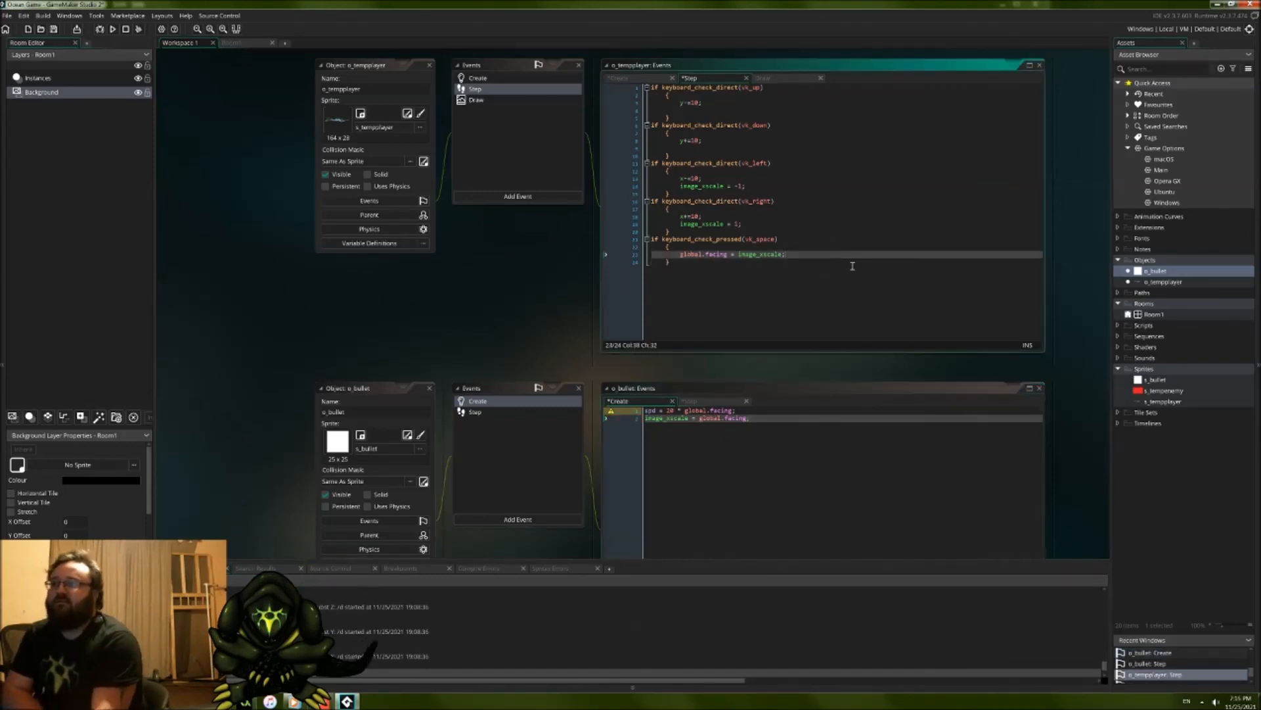
key(Return)
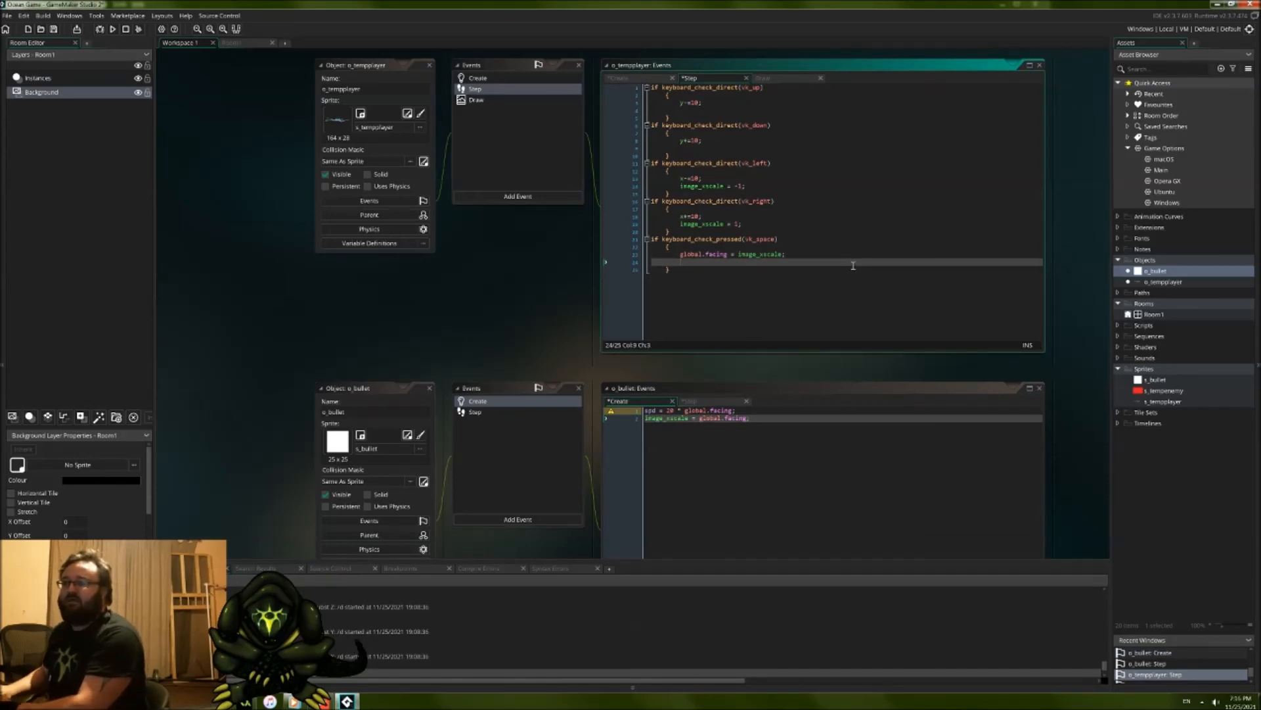
text(instance_creat)
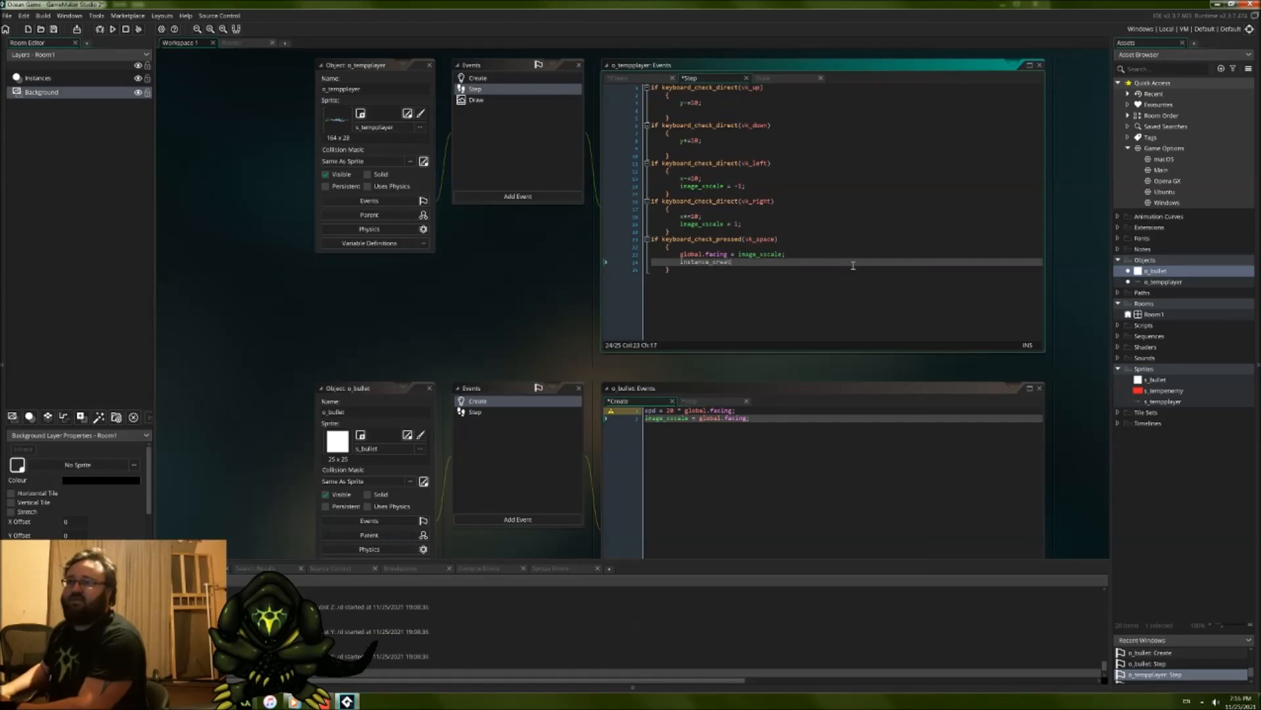
text(e_)
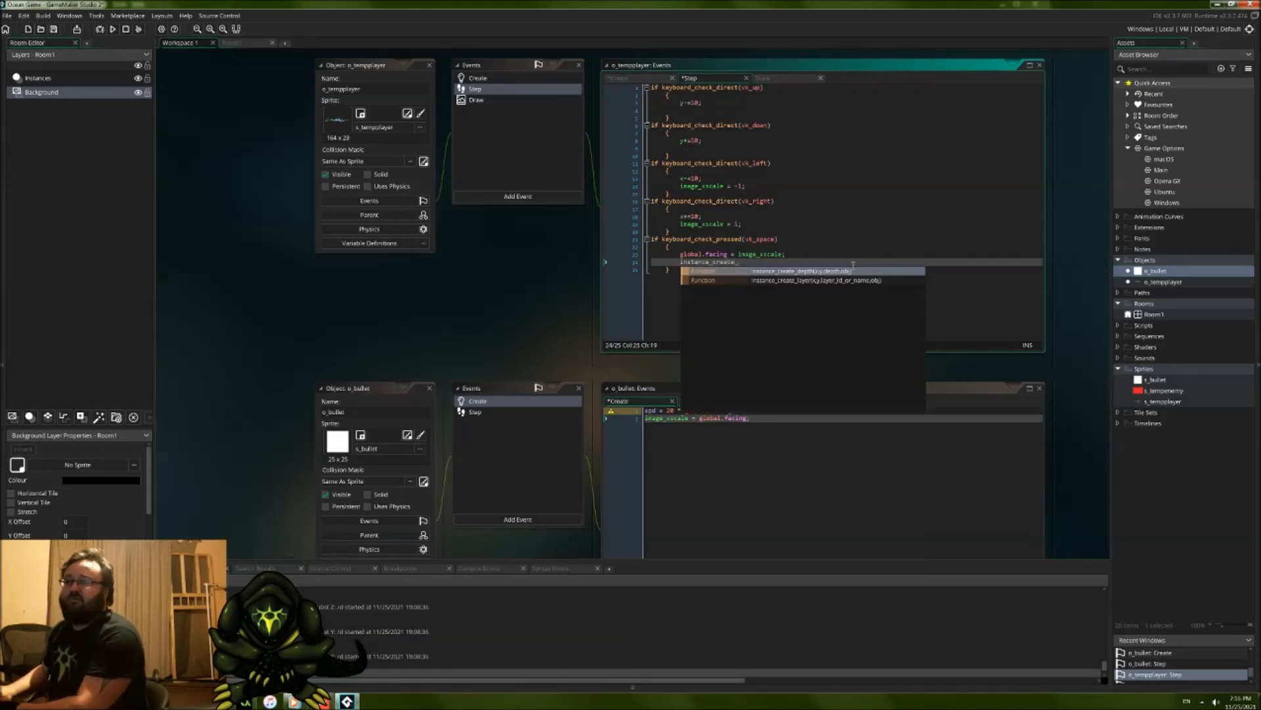
text(depth()
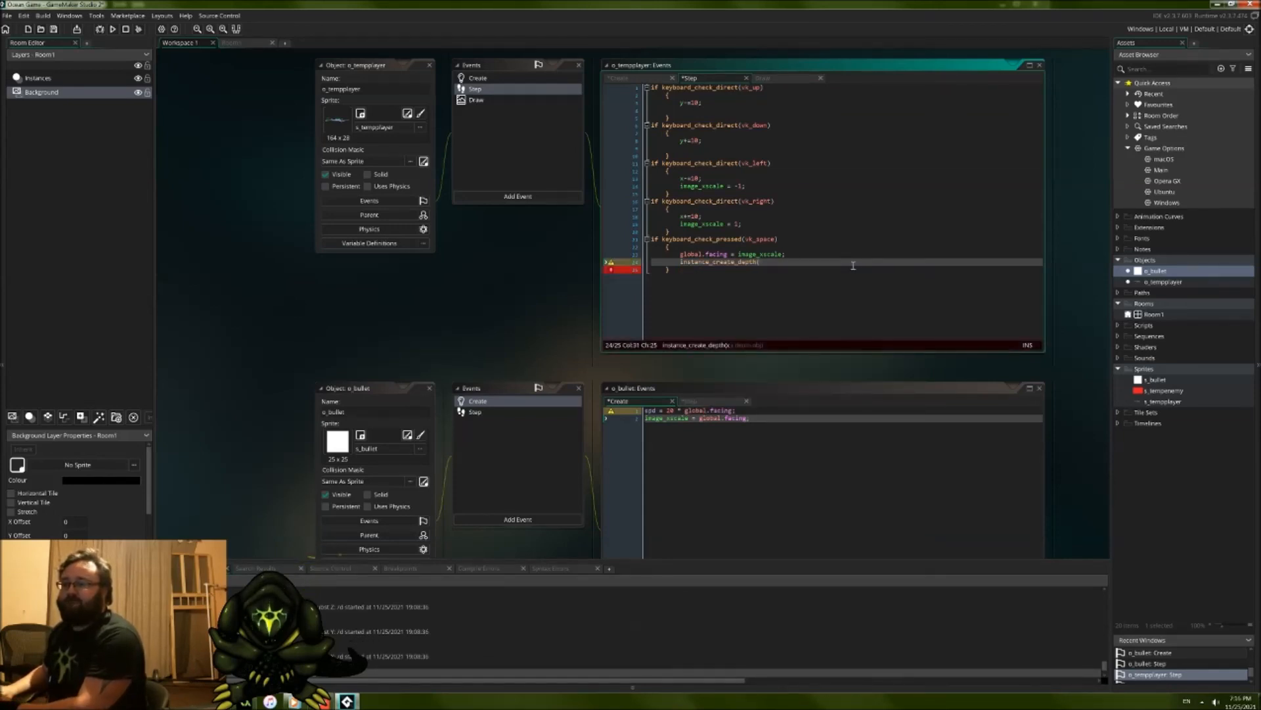
text(x,y,)
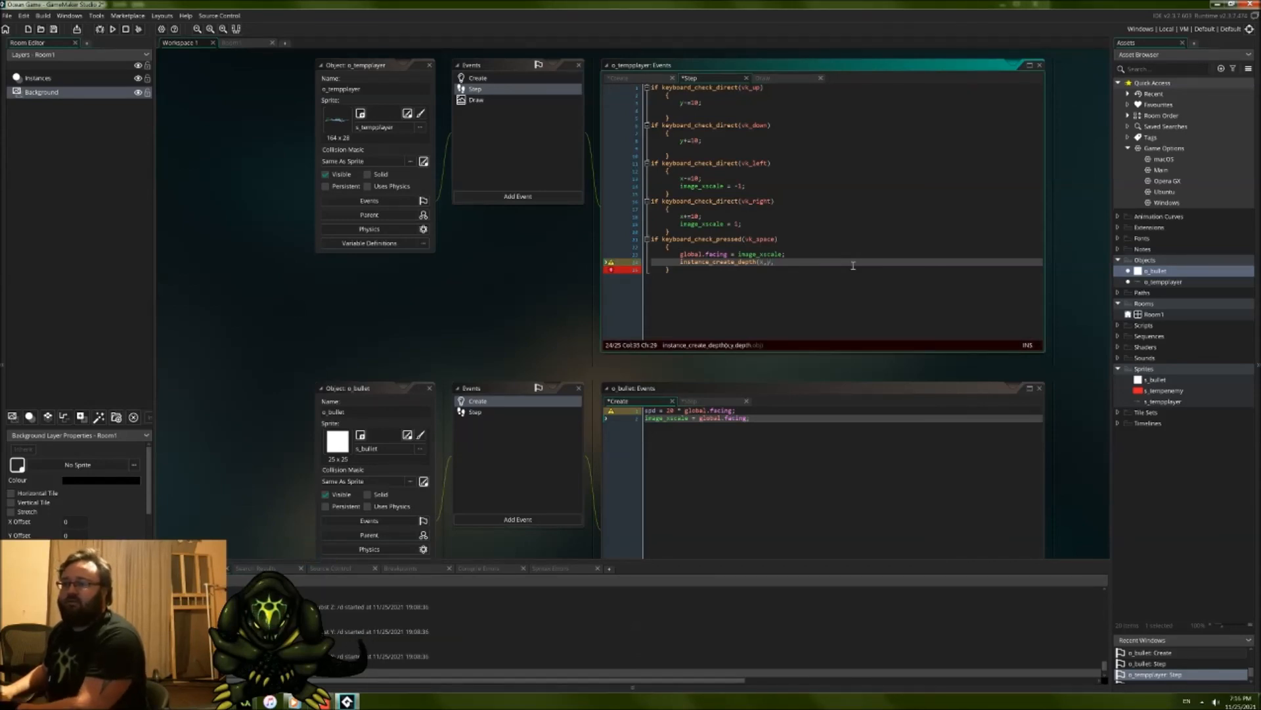
text(depth)
text(-)
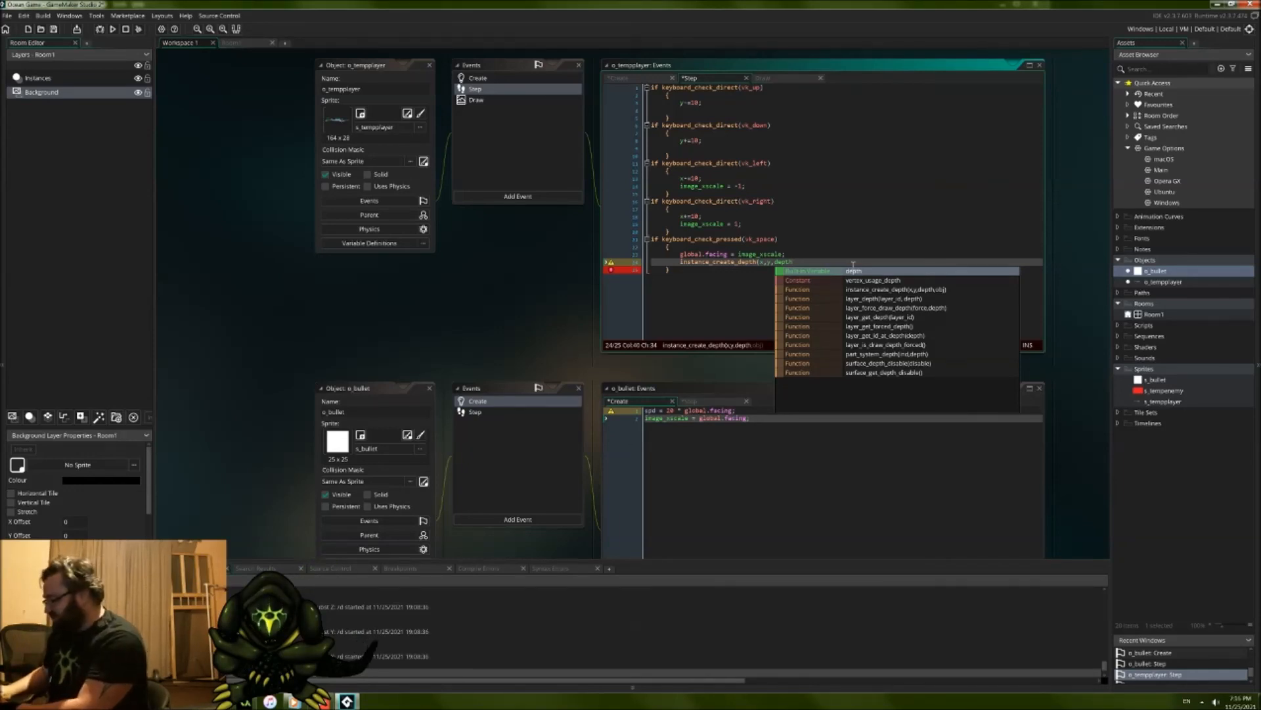
text(+)
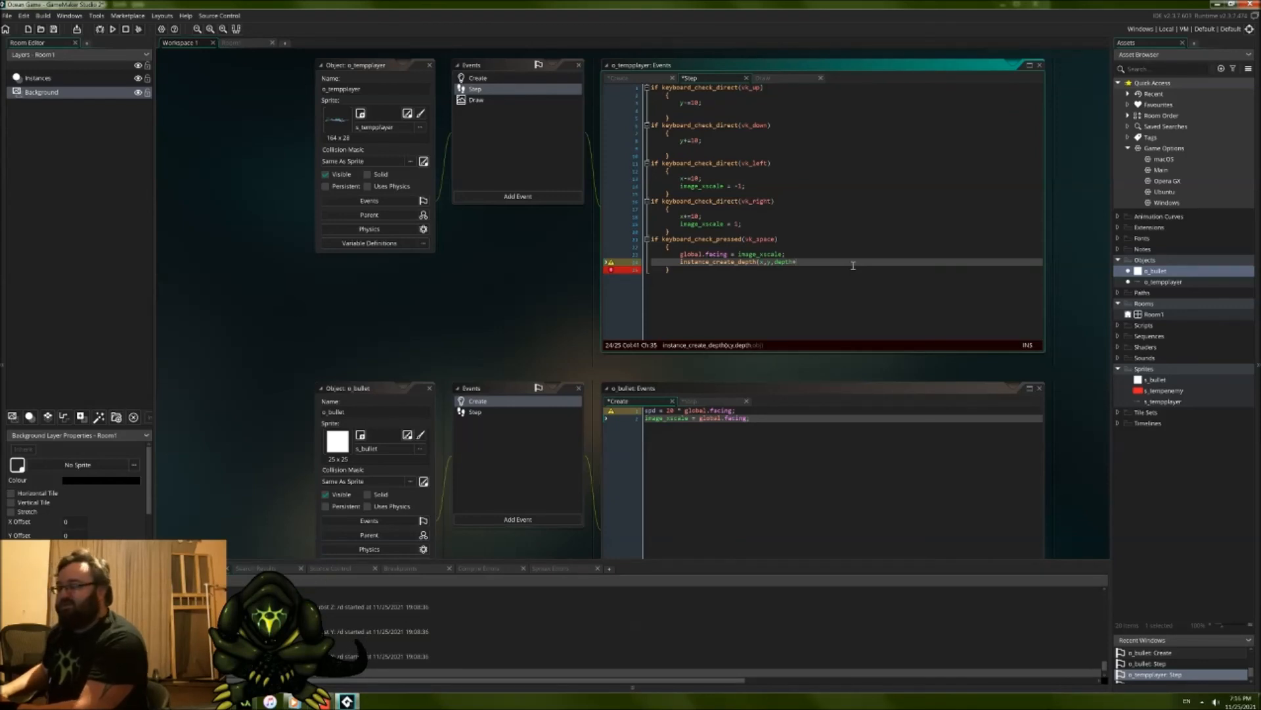
text(1)
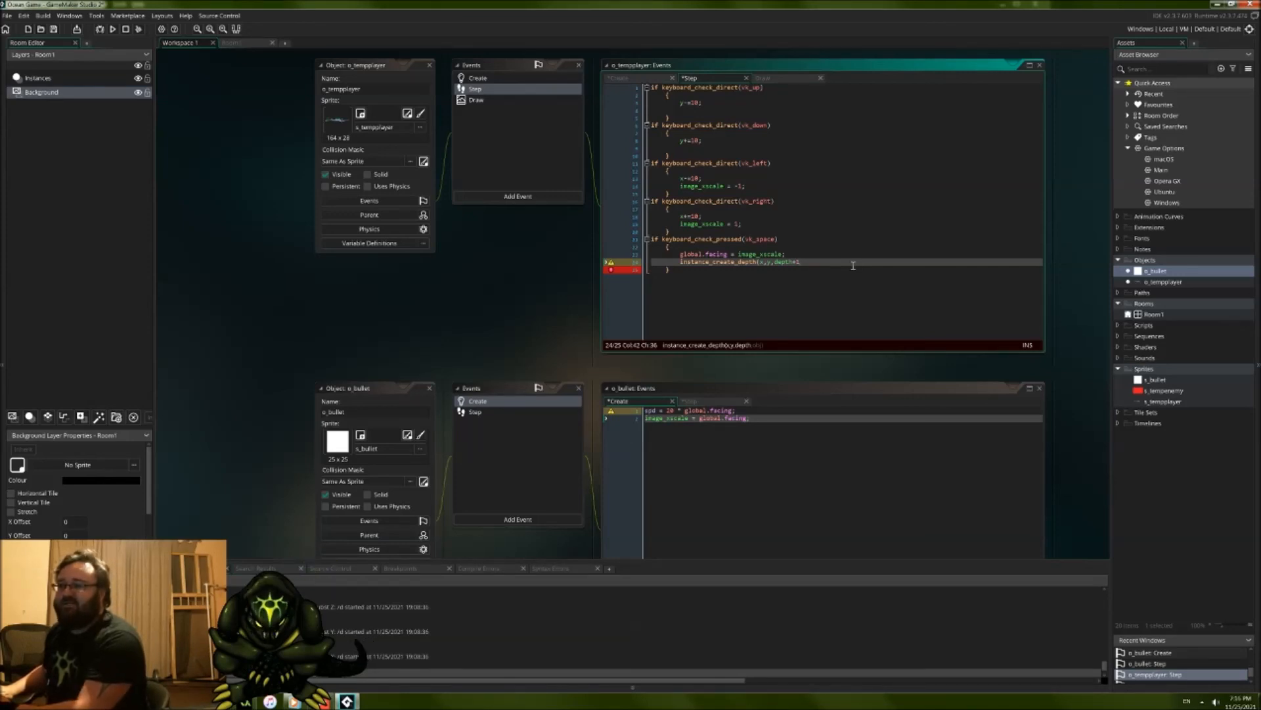
text(,o)
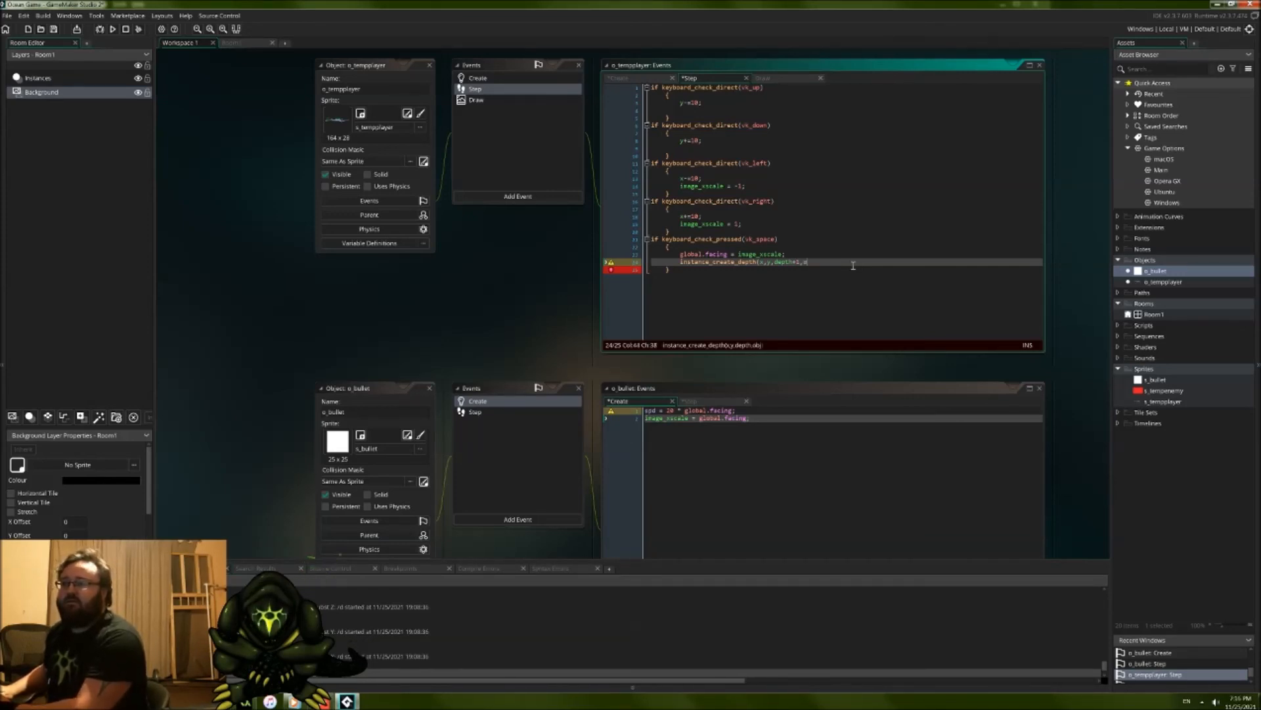
text(_bullet);)
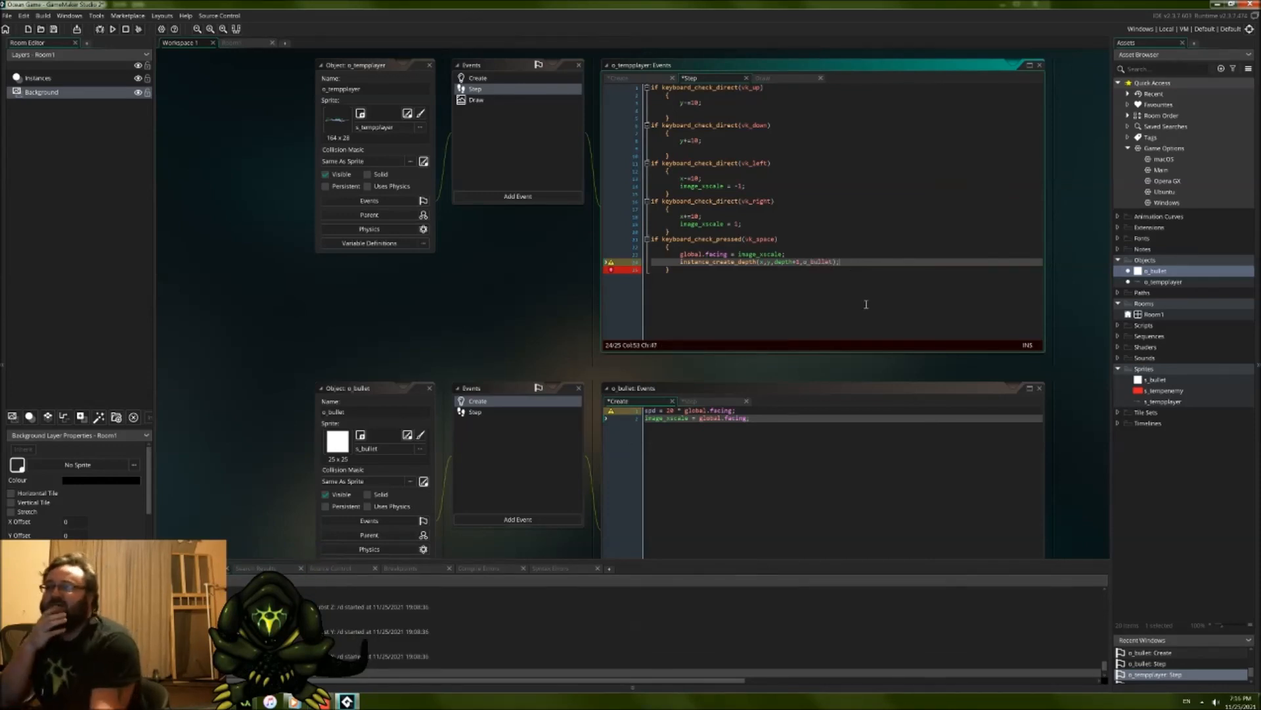
Step: Review the instance_create_depth arguments and how global.facing links o_tempplayer's vk_space block to o_bullet's Create code
click(782, 262)
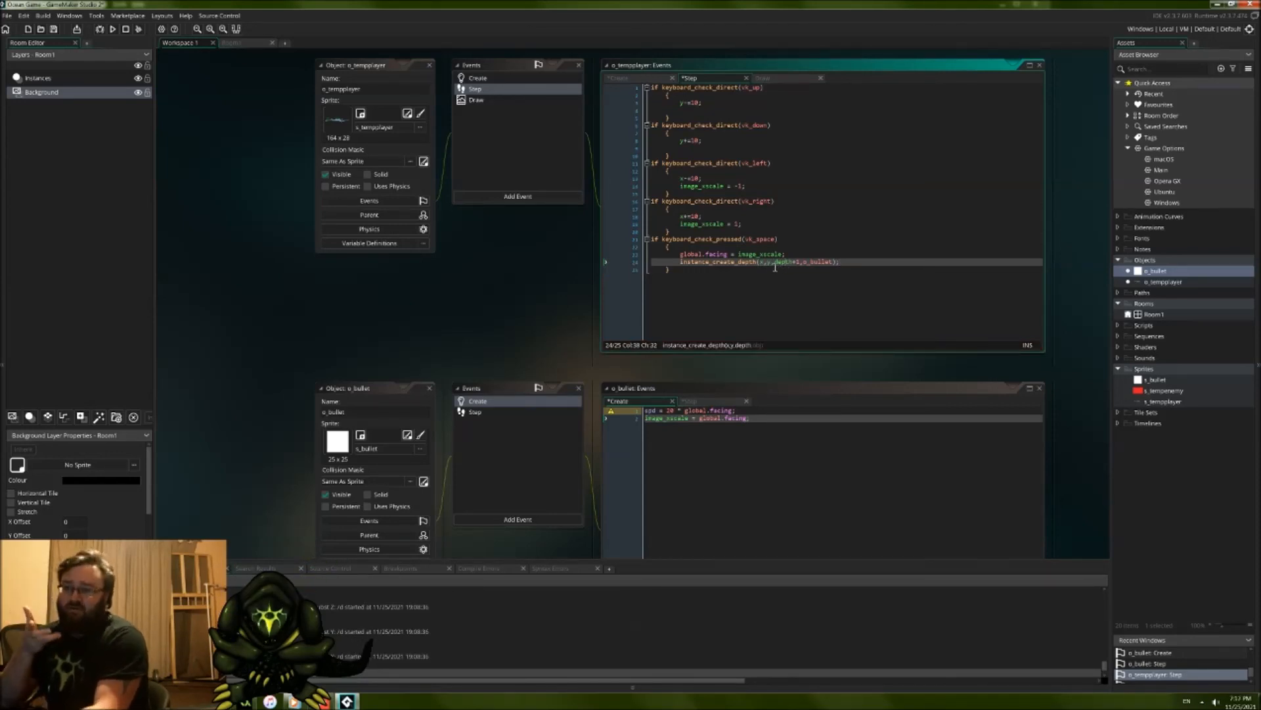
double_click(782, 261)
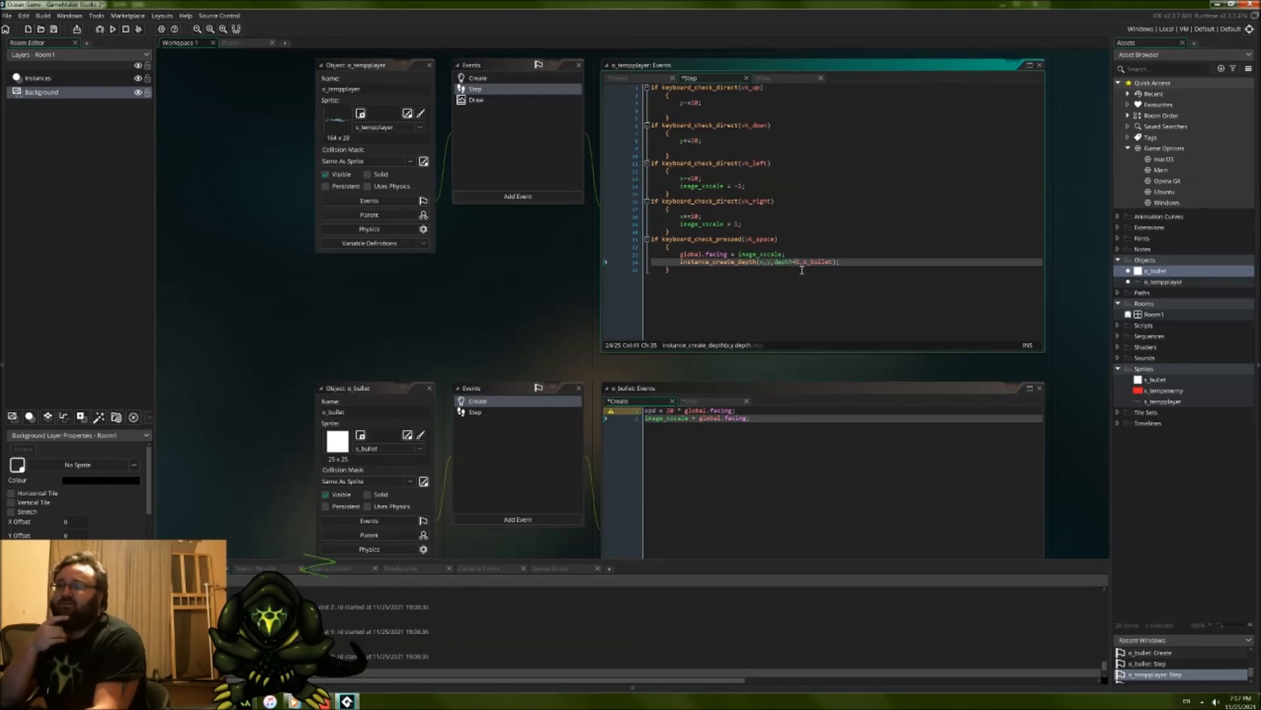
double_click(806, 260)
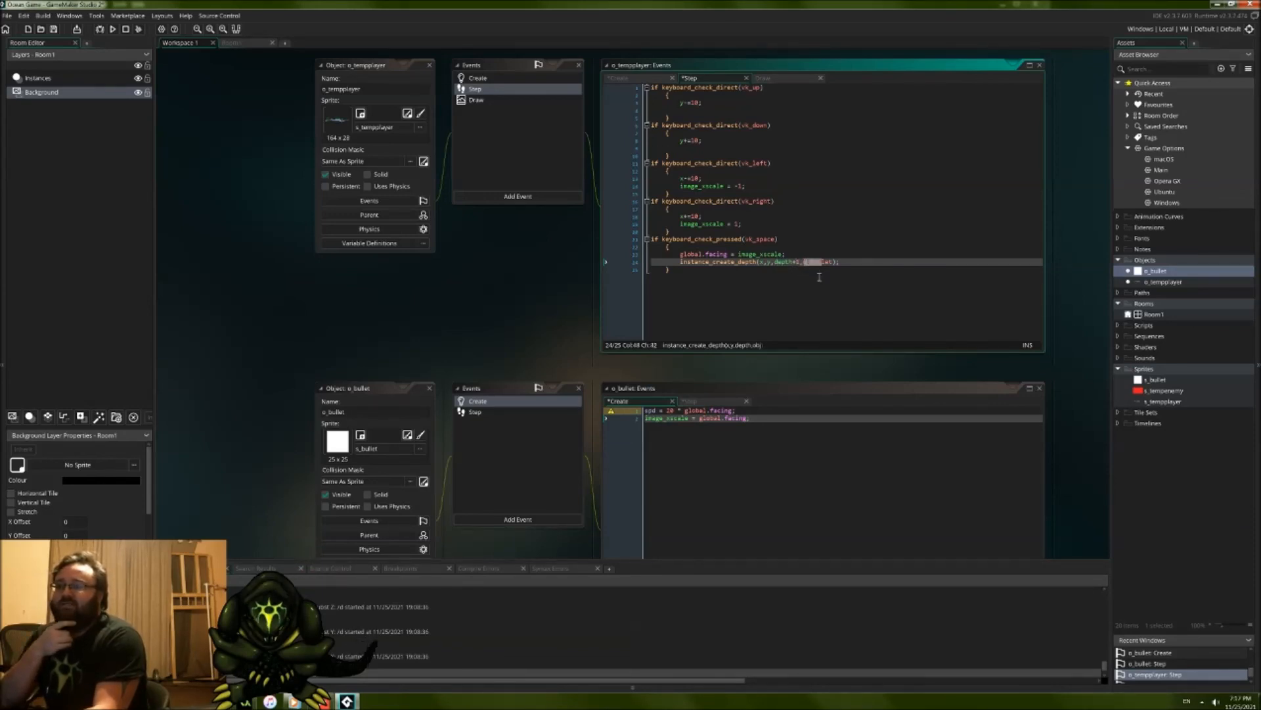
double_click(735, 254)
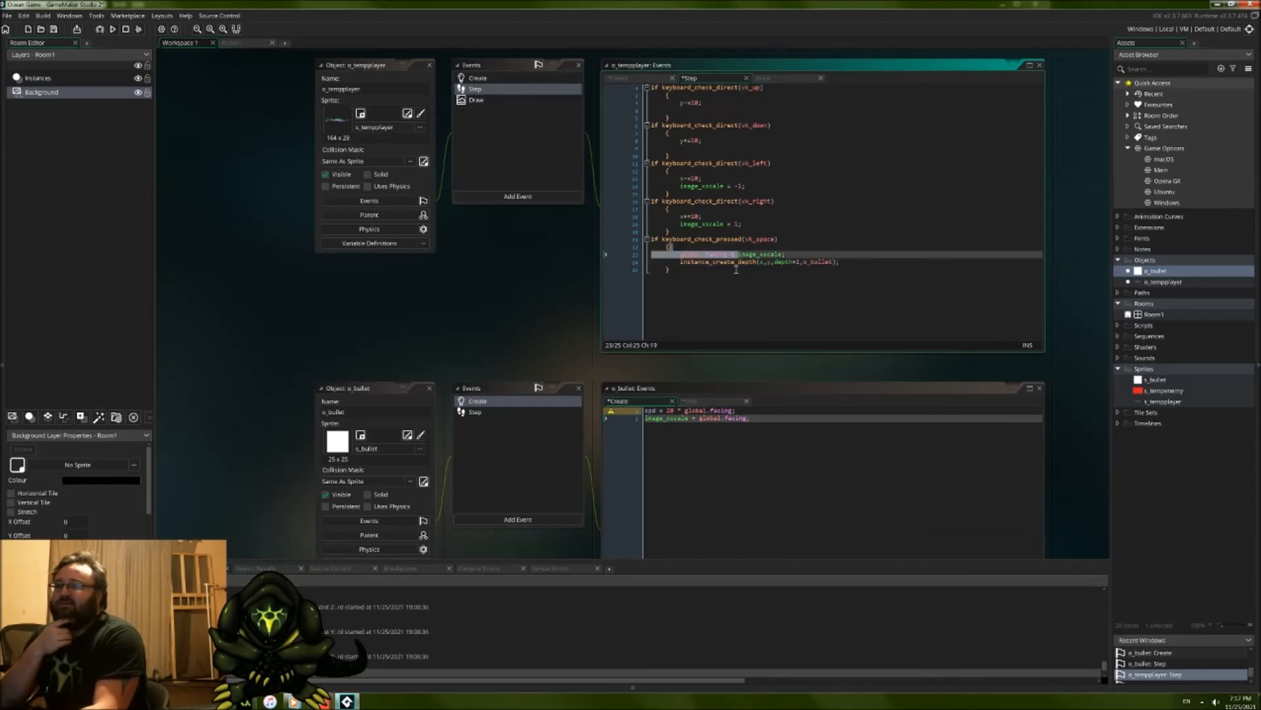
drag(675, 412, 690, 427)
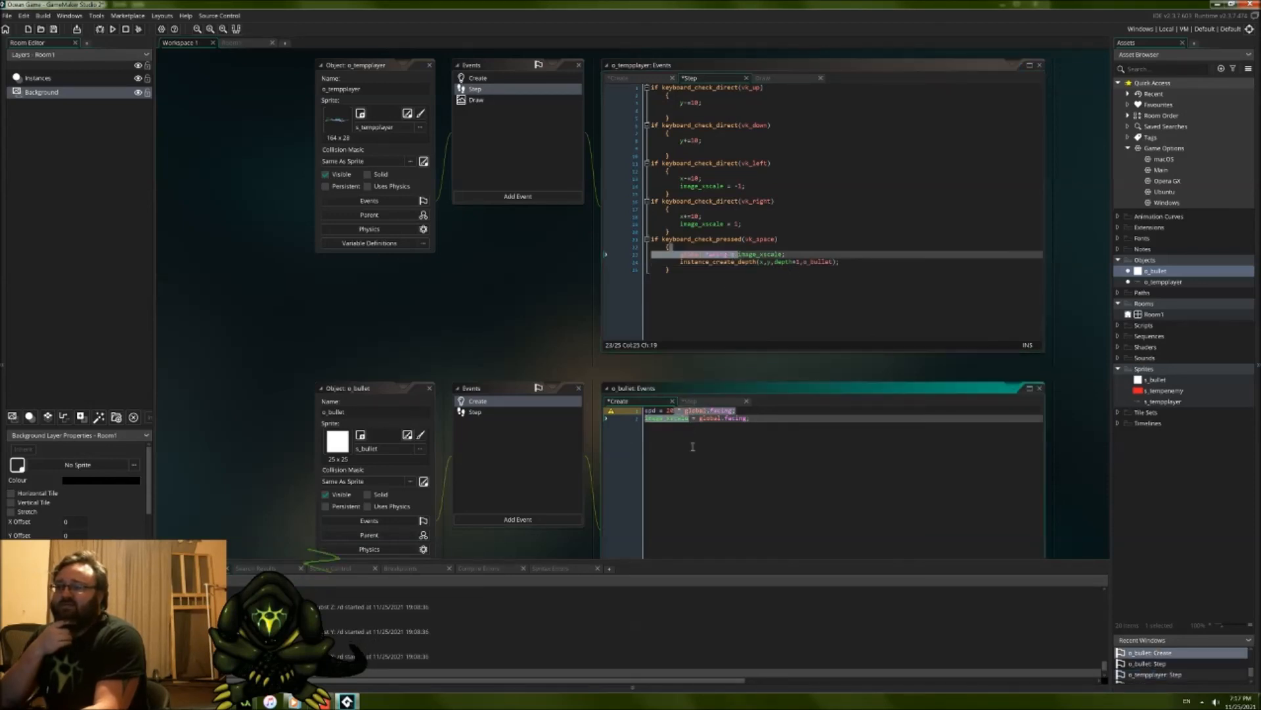
click(723, 437)
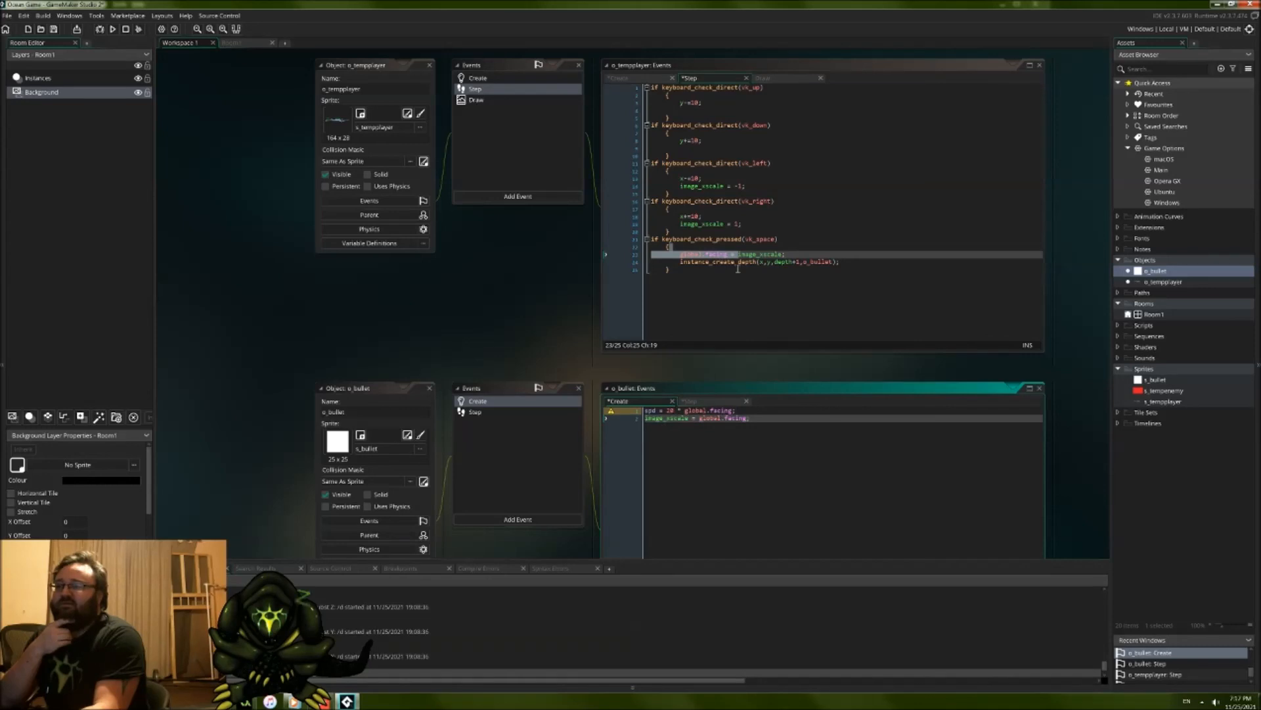
drag(713, 239, 738, 255)
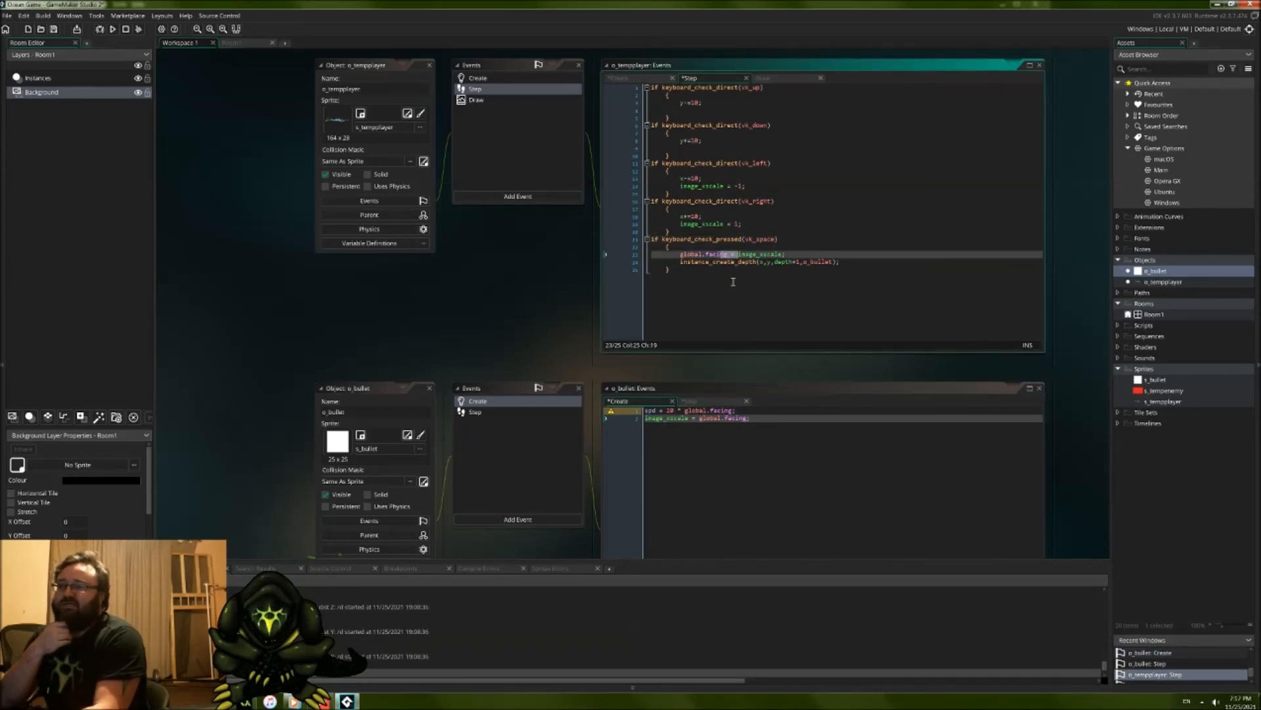
click(726, 277)
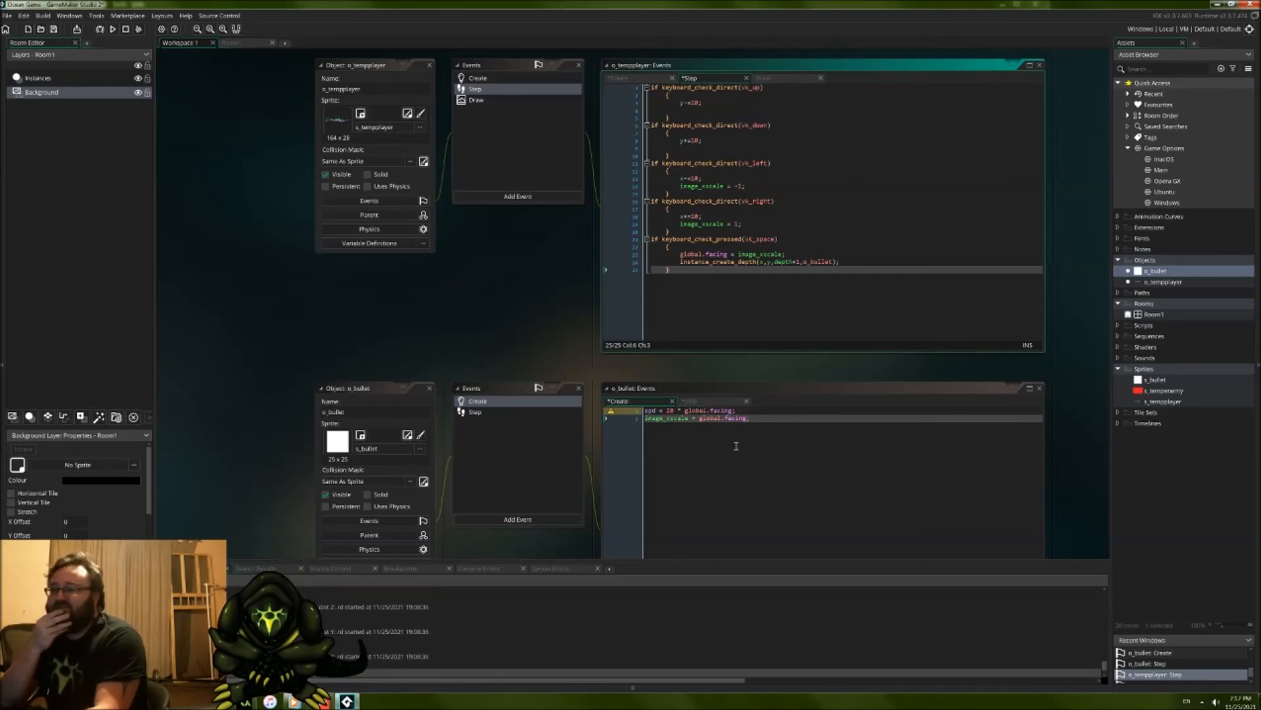
Step: Change the movement line in o_bullet's Step event to x += spd;
click(723, 401)
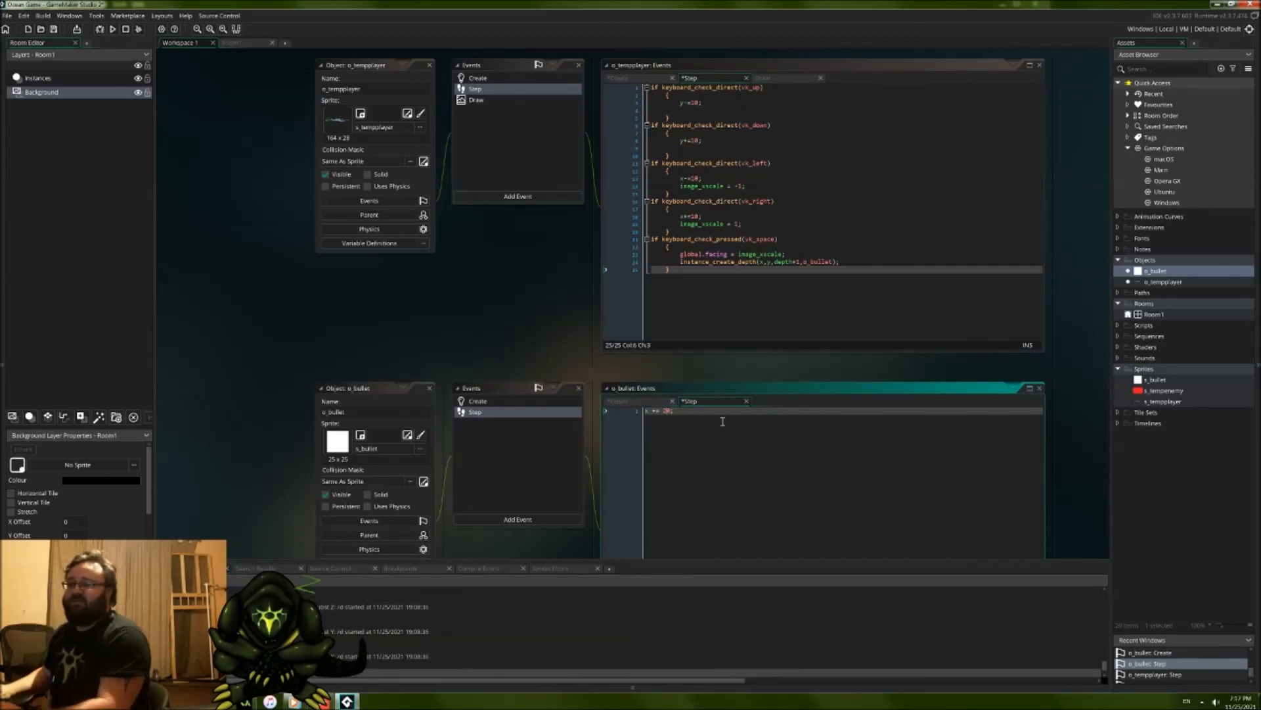
key(BackSpace)
key(BackSpace)
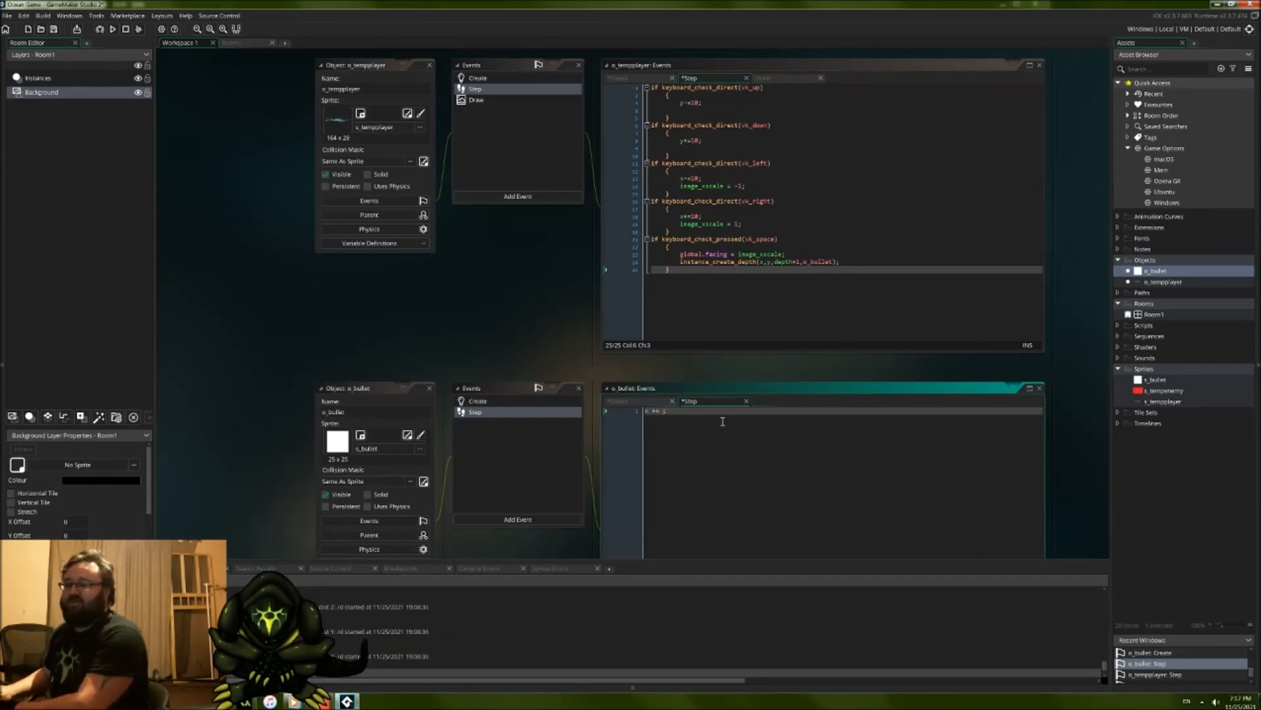
text(20)
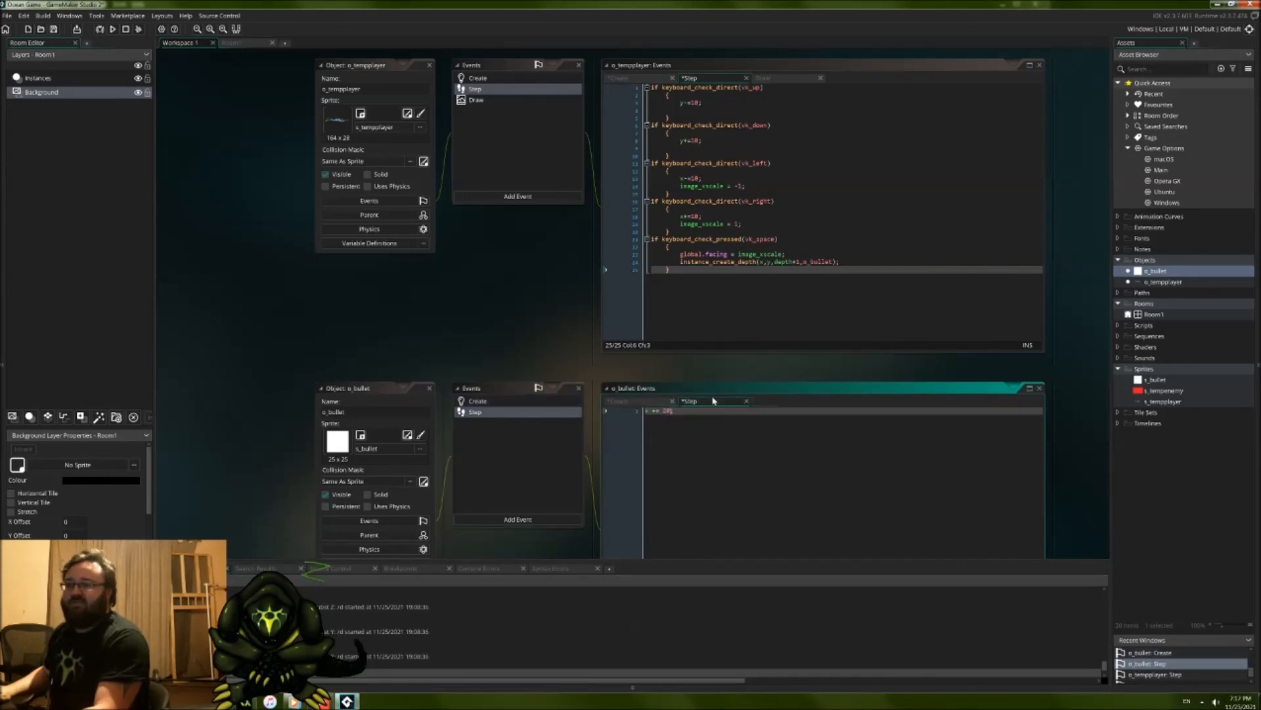
key(BackSpace)
key(BackSpace)
text(spd)
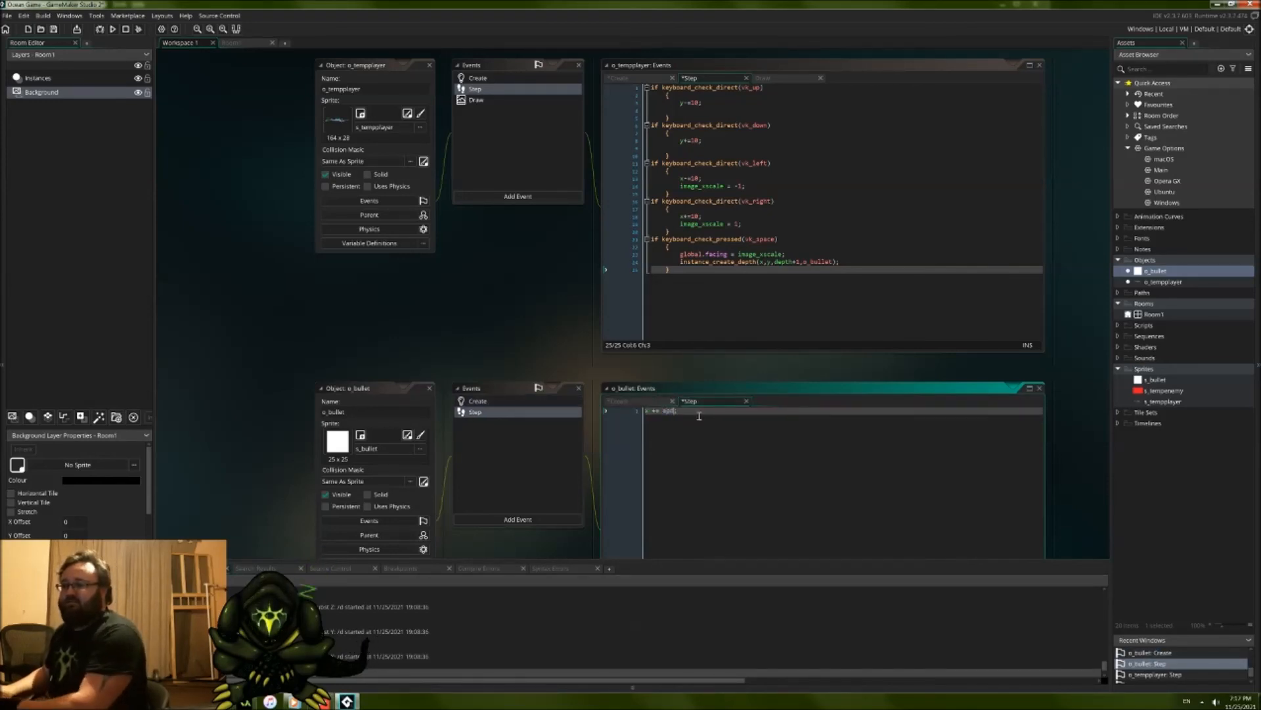
Step: Check o_bullet's Create code, and add if x < 0 instance_destroy(self); below the movement line in its Step event
click(649, 403)
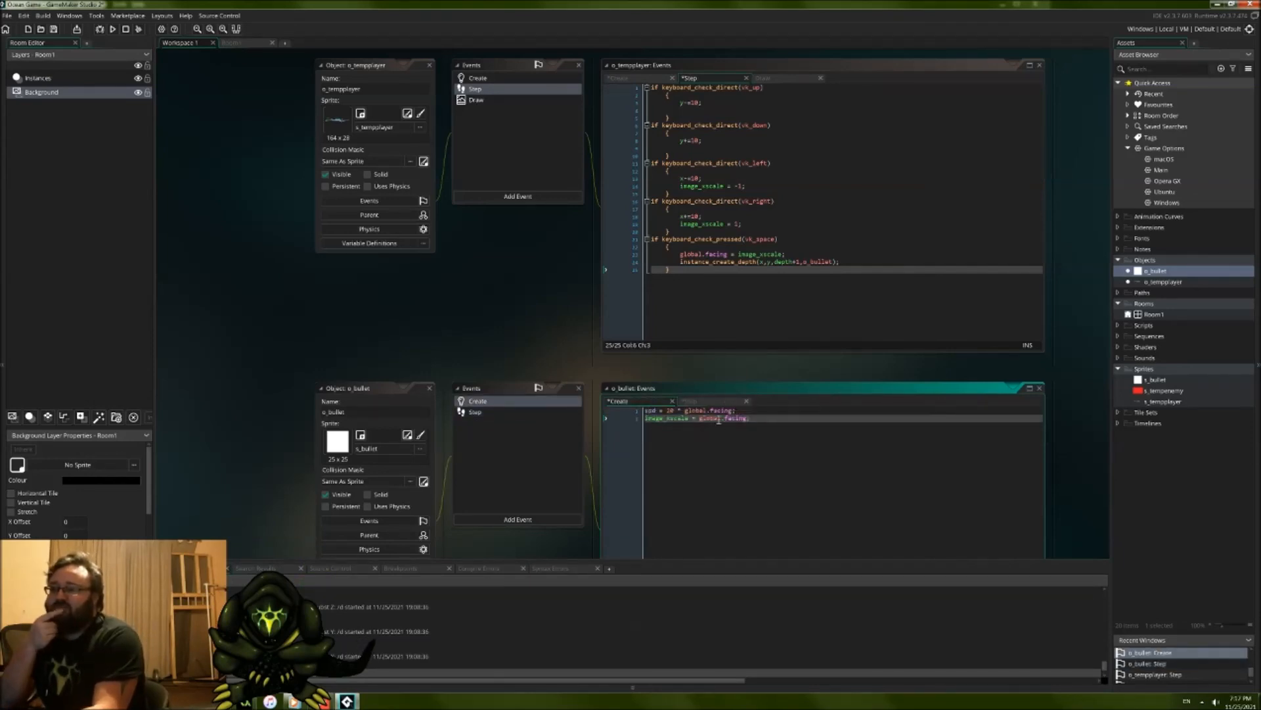
click(718, 402)
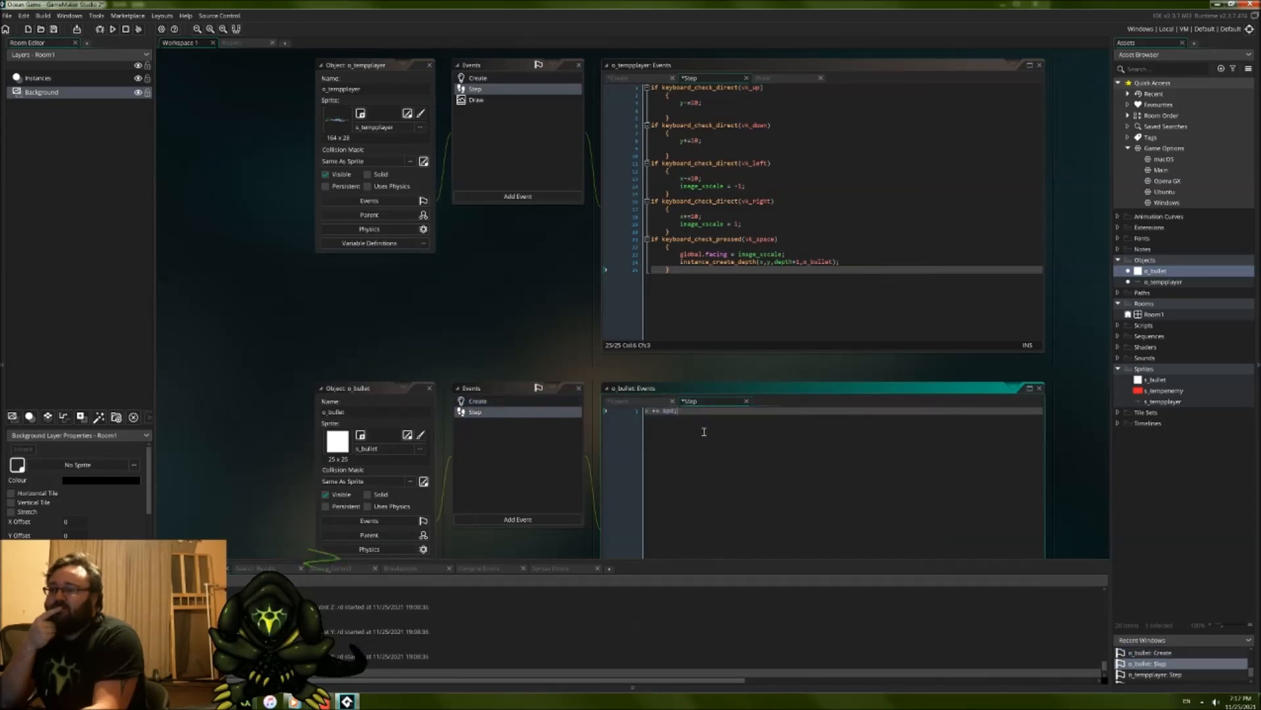
key(Return)
key(Return)
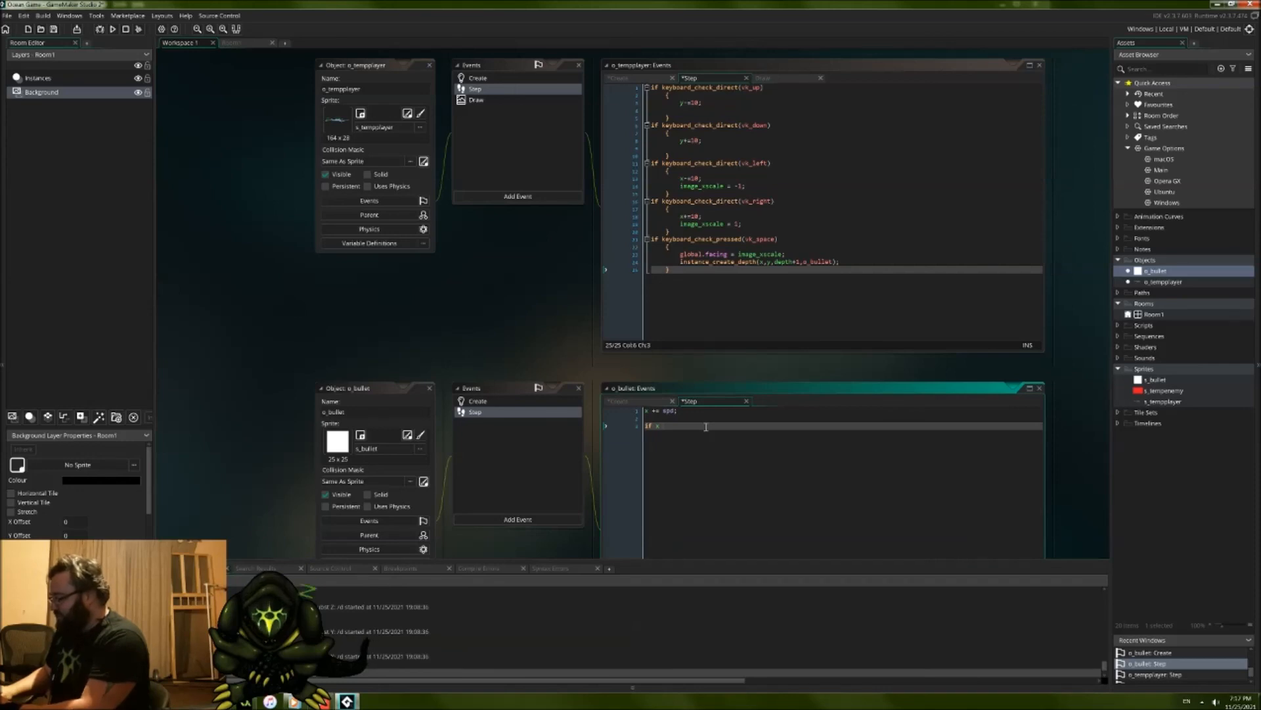
text(< 0)
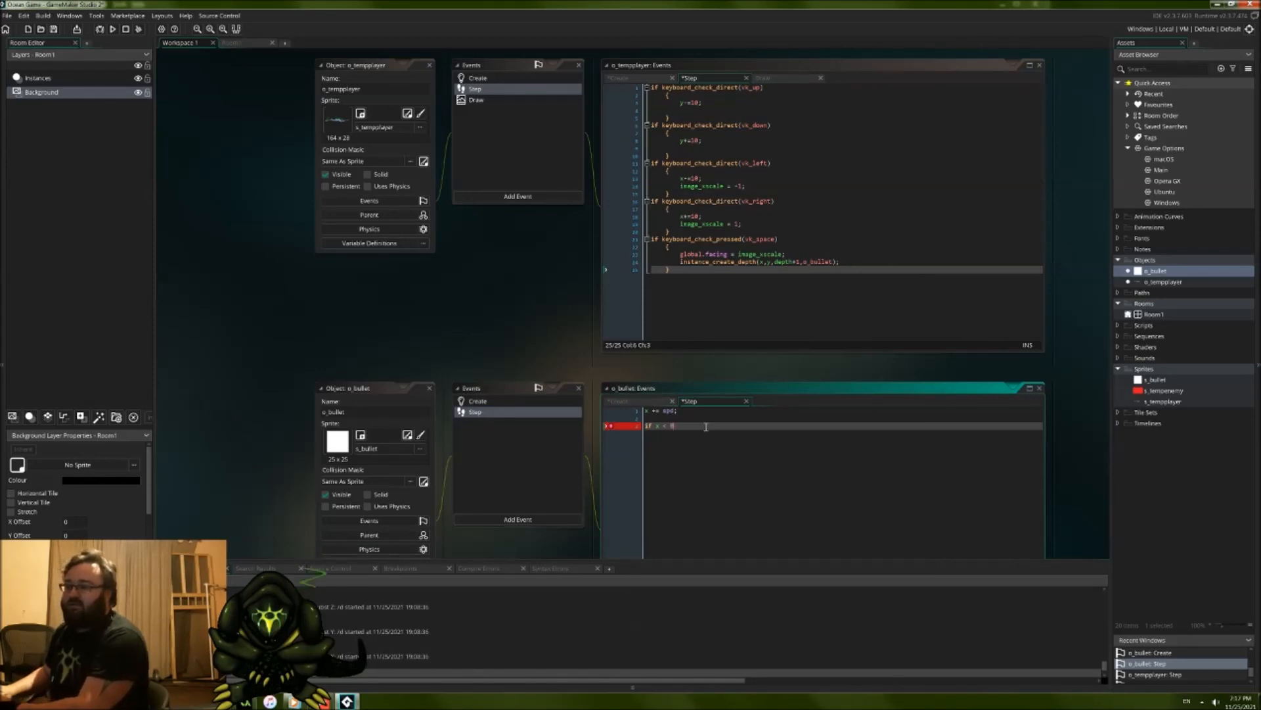
text(instal)
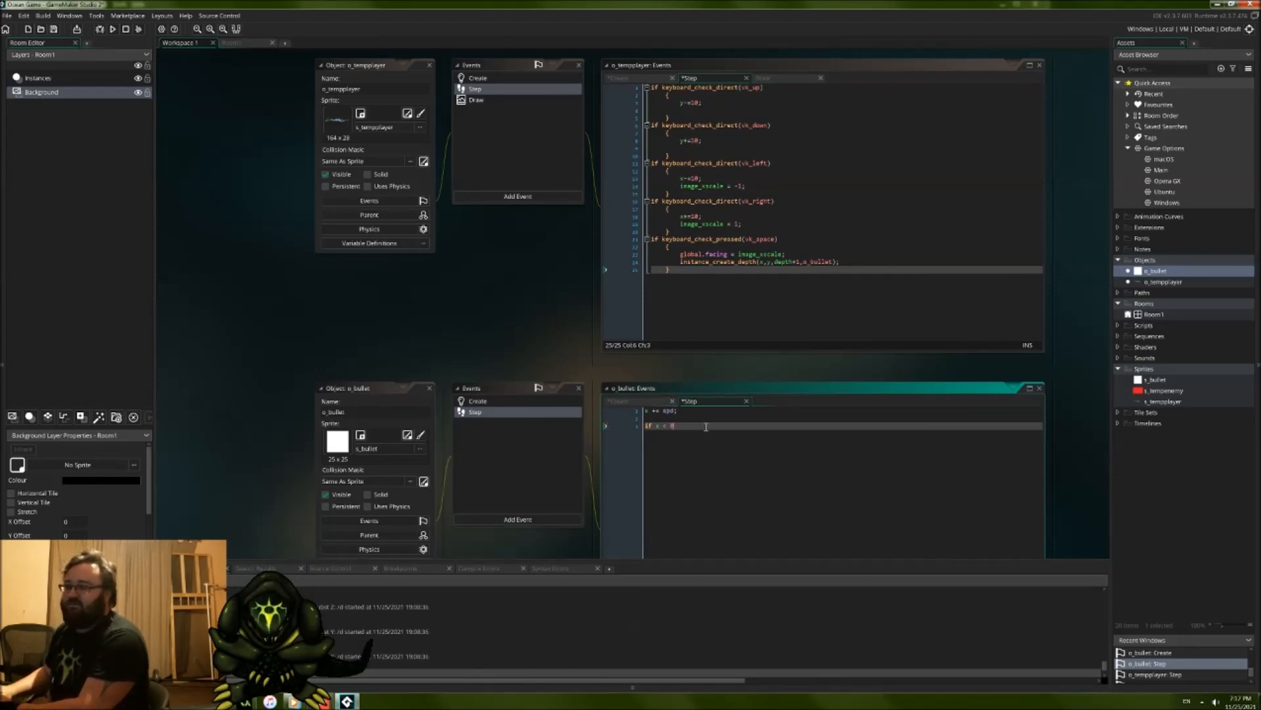
text(nce_d)
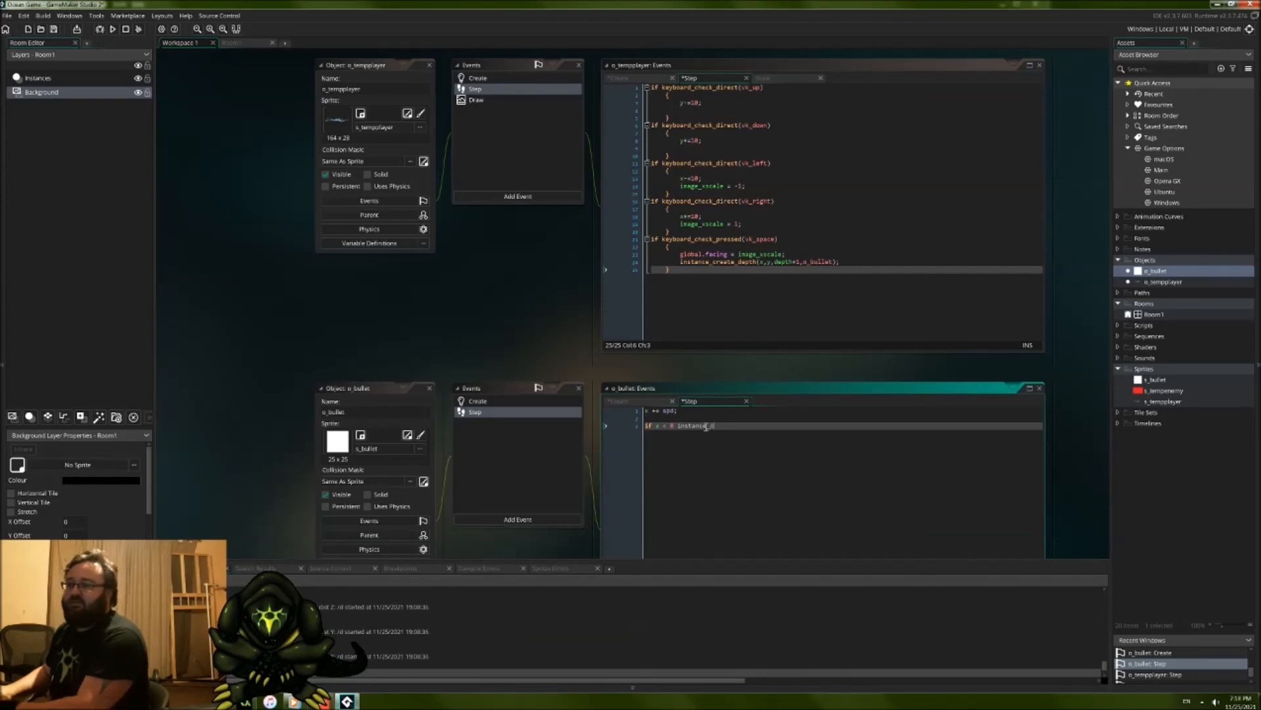
text(estroy(self);)
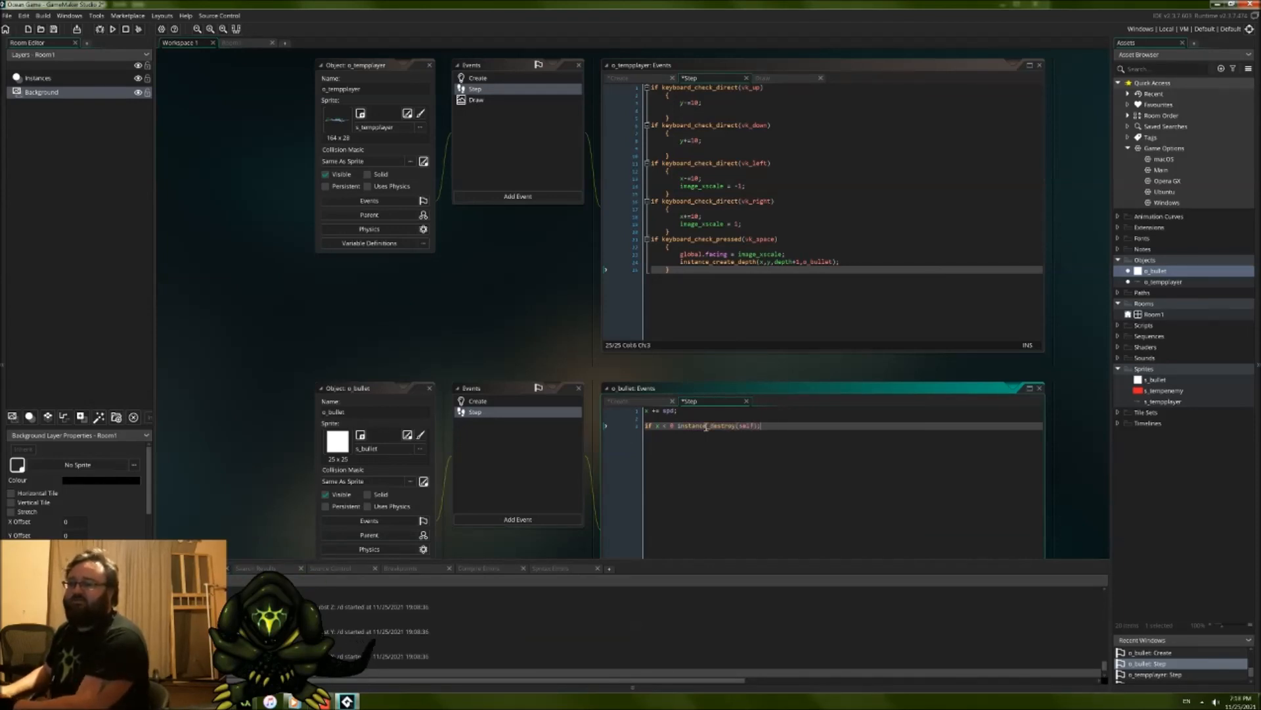
key(Return)
text(if x)
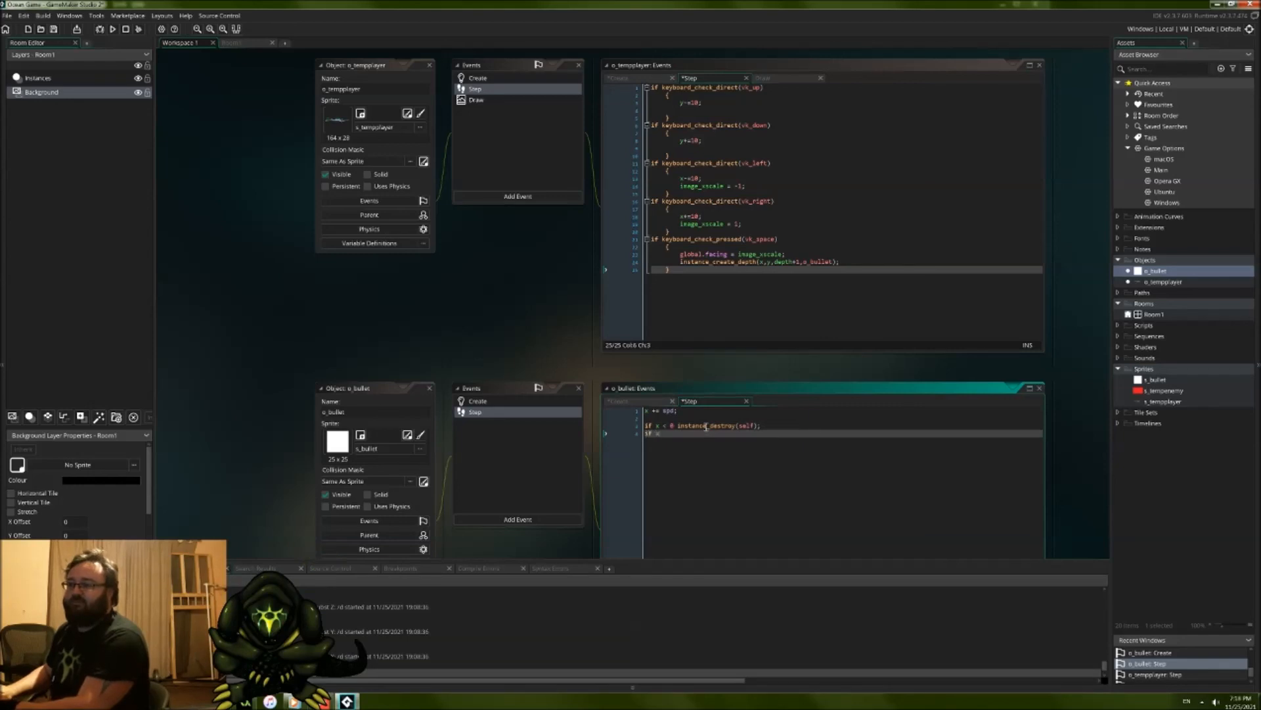
key(BackSpace)
key(BackSpace)
key(BackSpace)
key(BackSpace)
key(BackSpace)
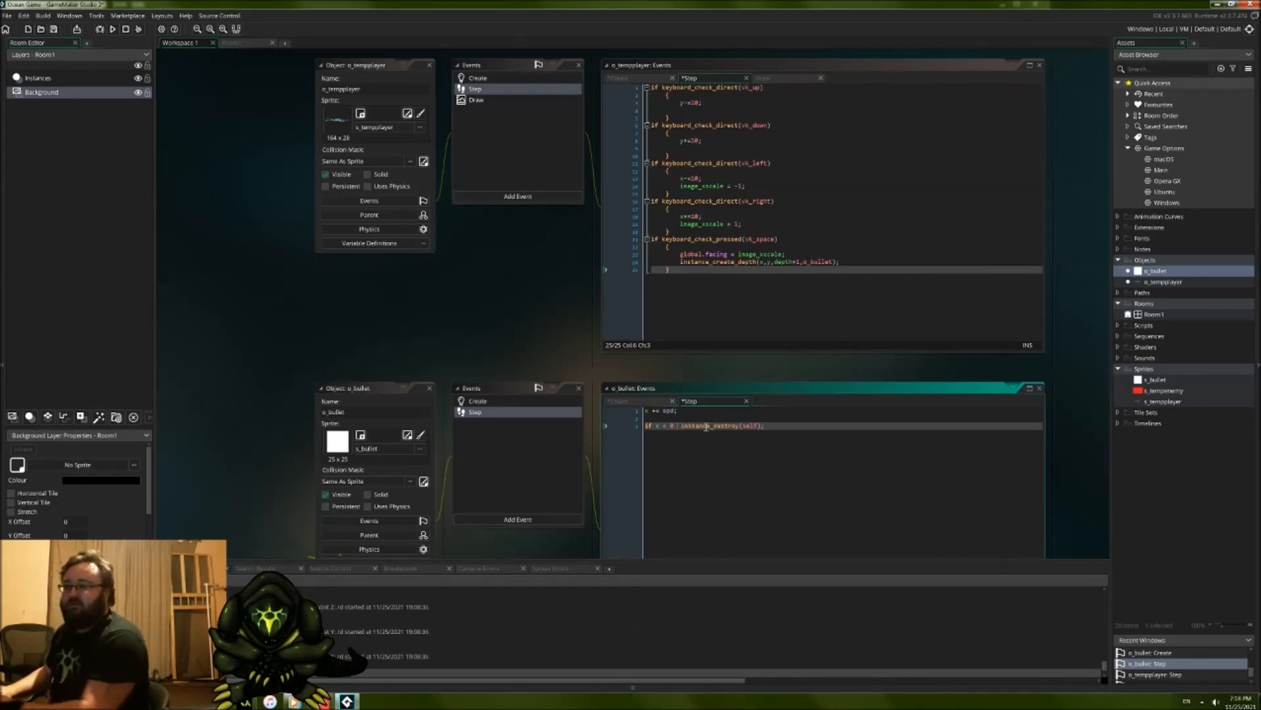
Step: Extend the destroy condition in o_bullet's Step event with || x > room_width
text(|| )
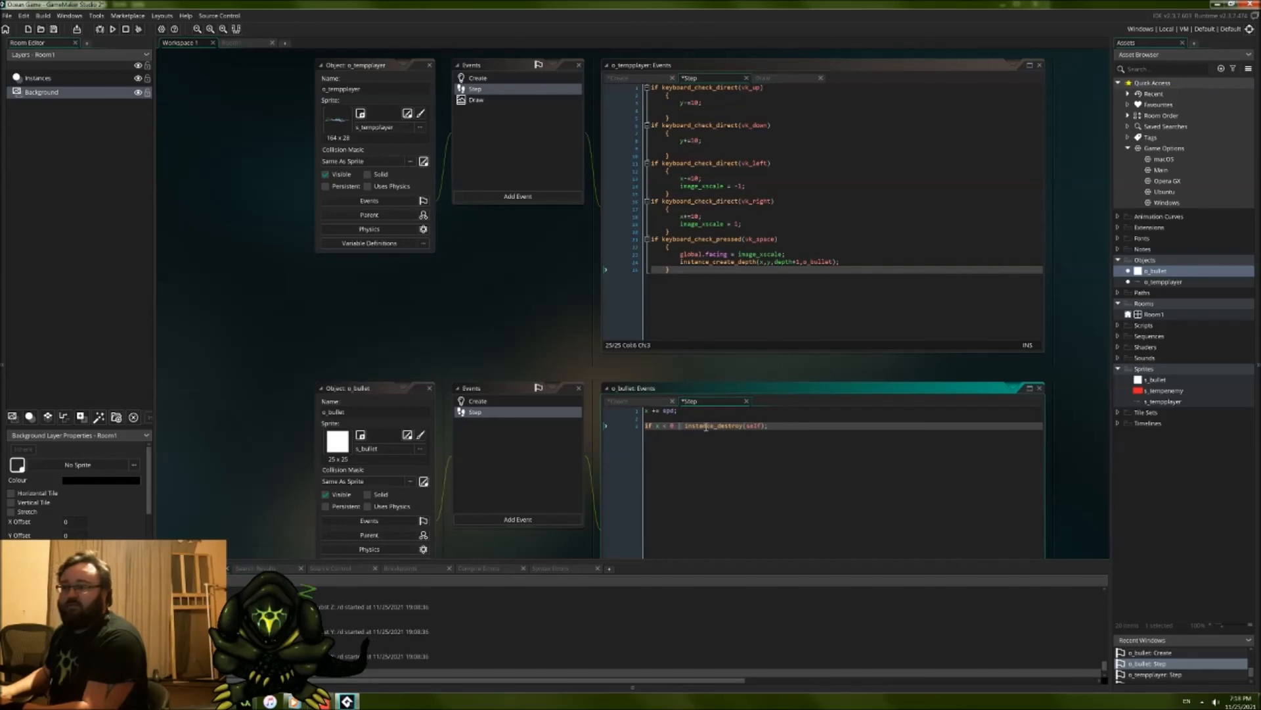
text(x)
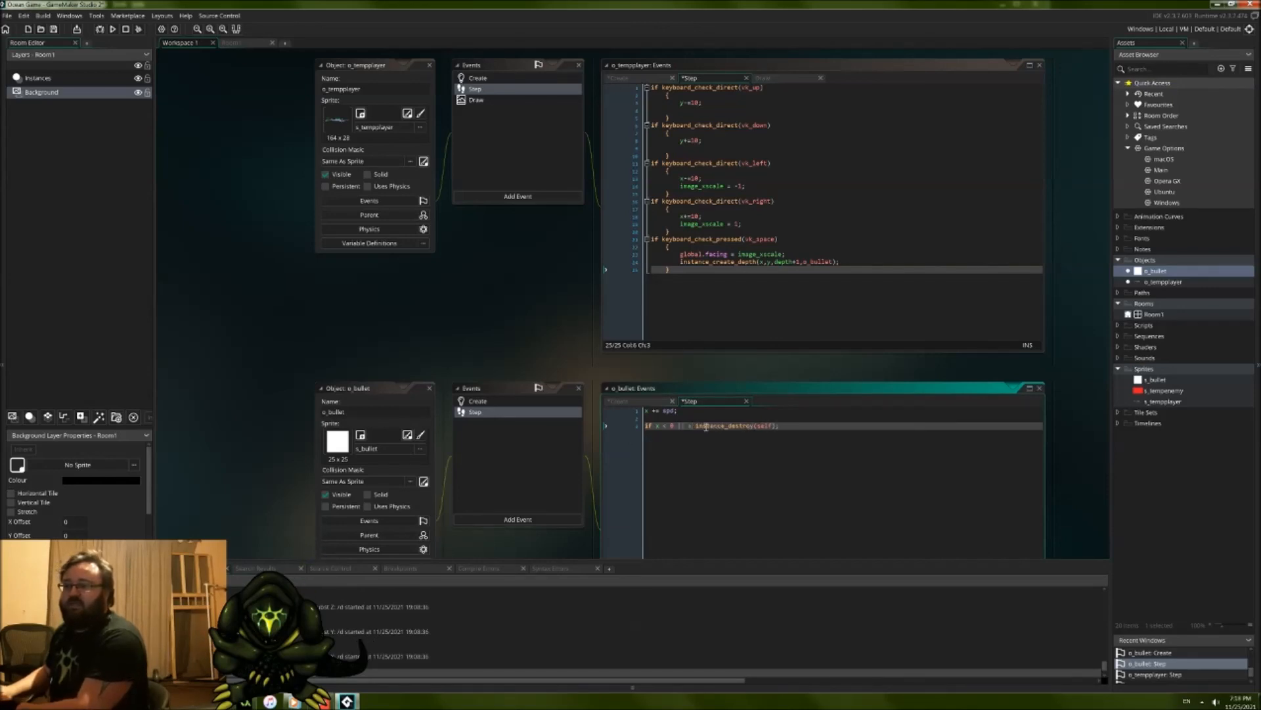
text( > )
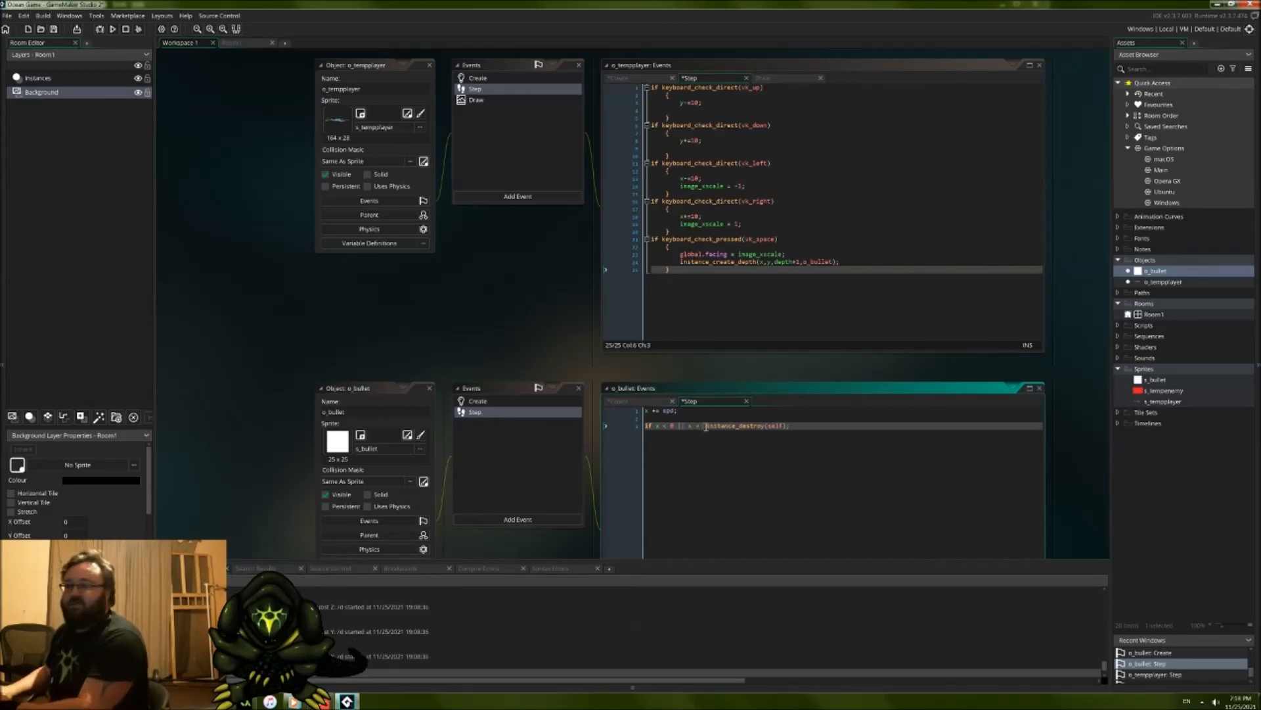
text(room)
text(_width)
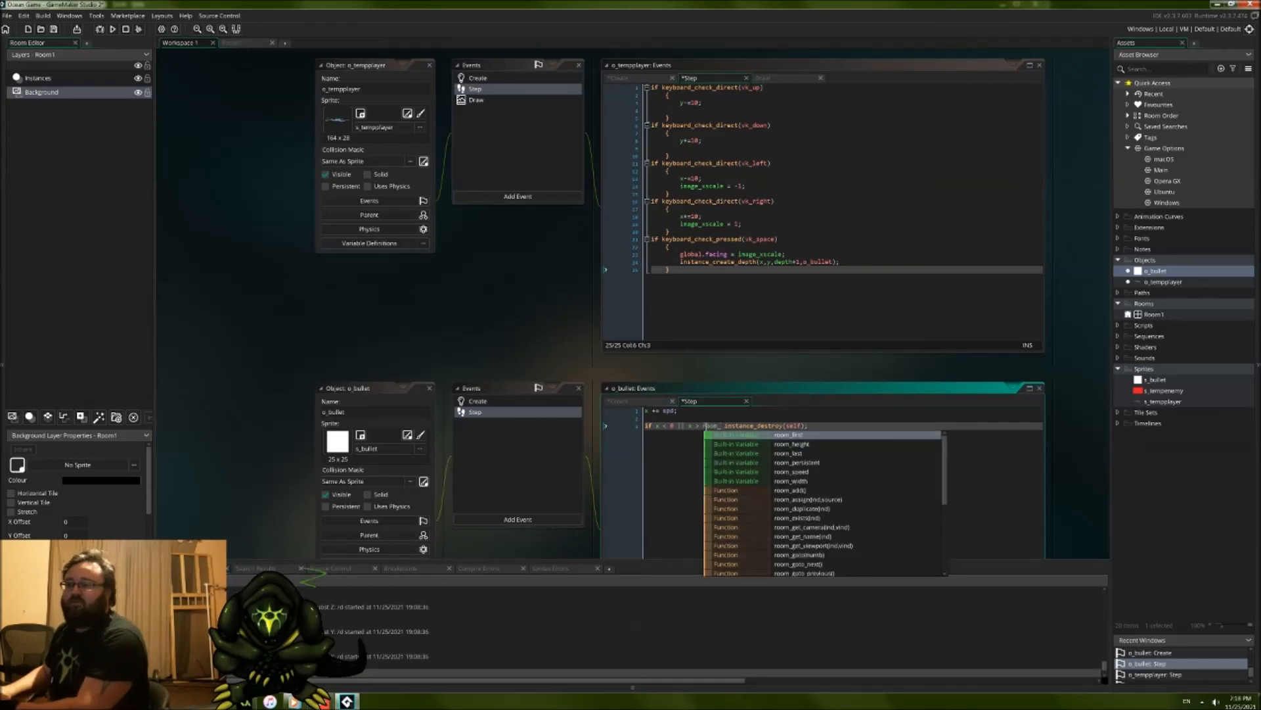
key(Return)
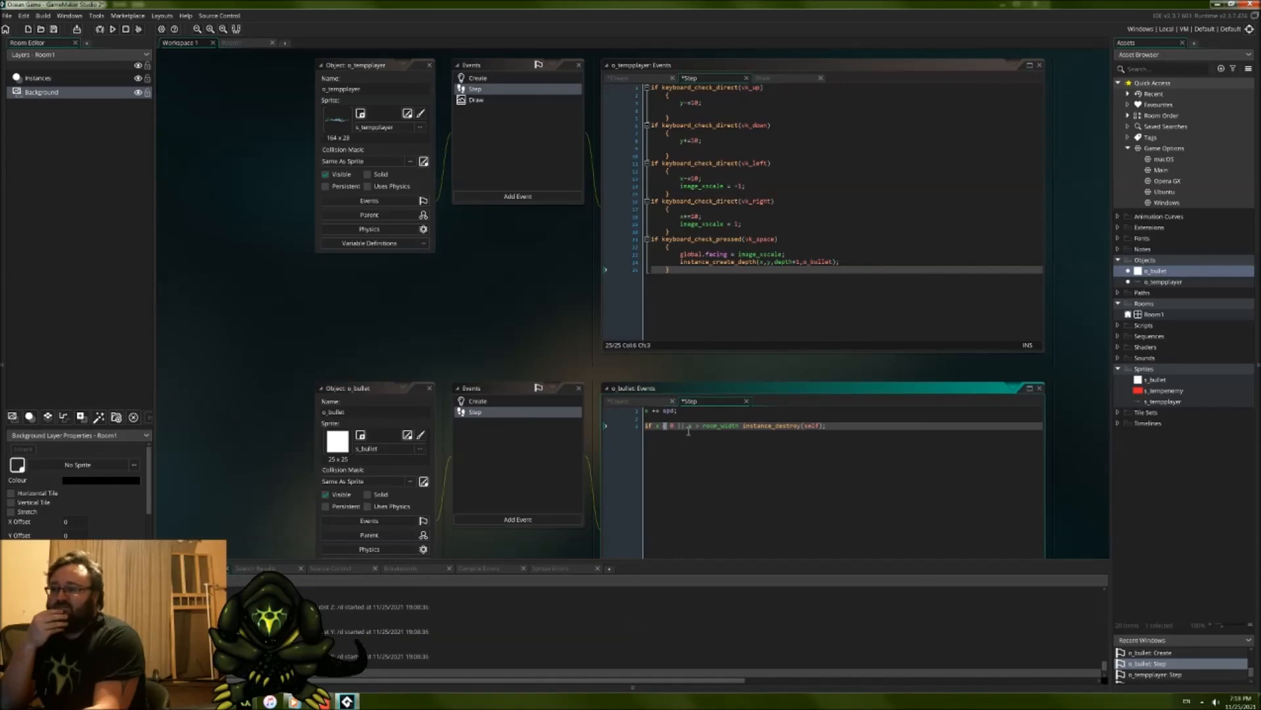
drag(699, 426, 714, 429)
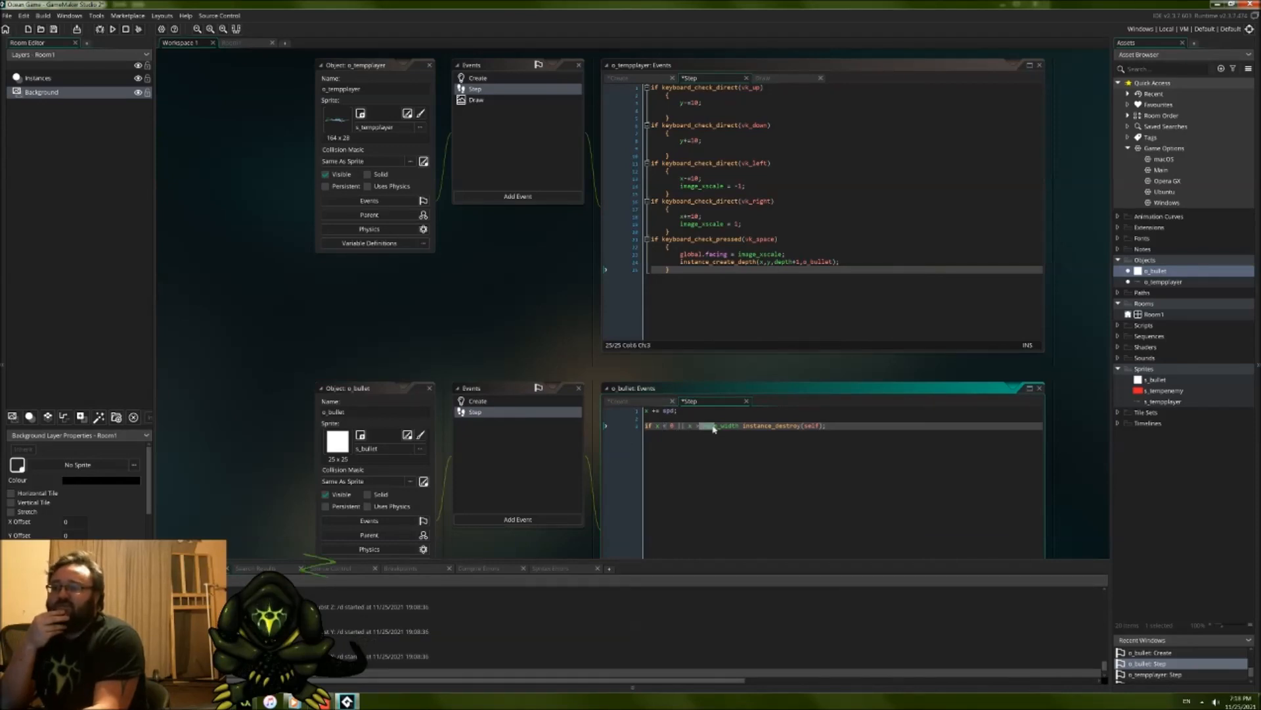
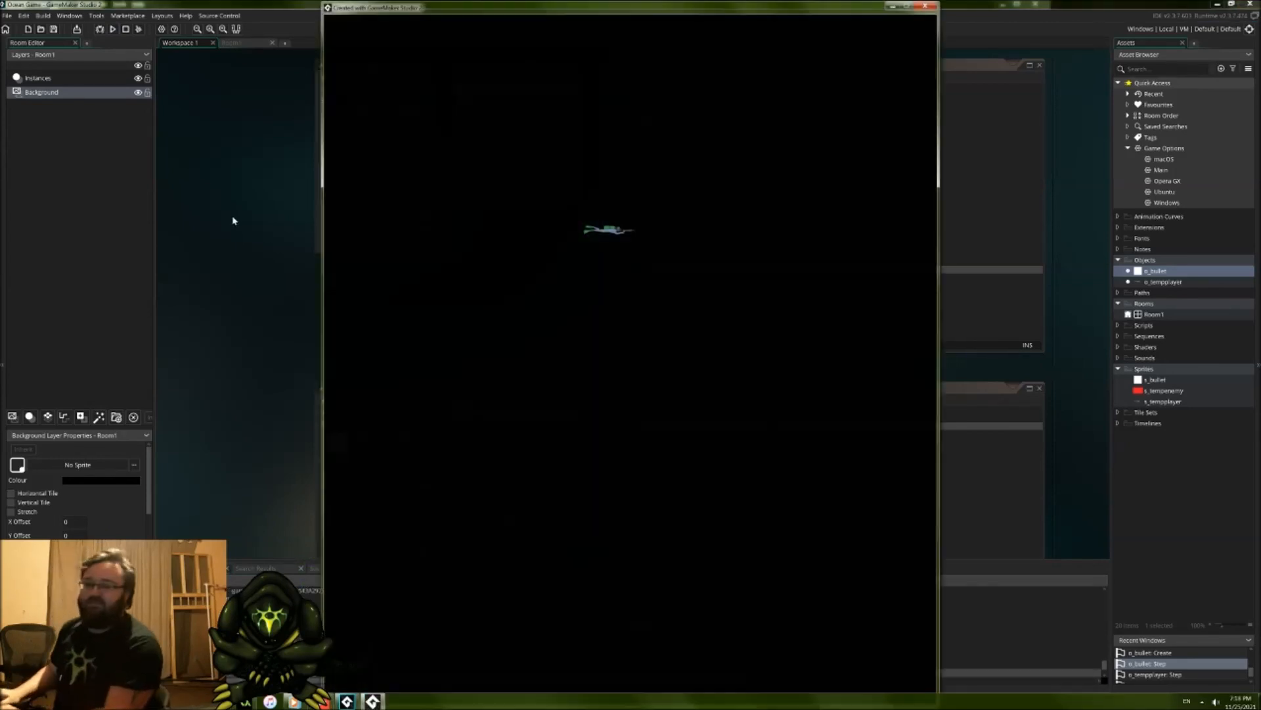
Step: Playtest firing bullets while moving the player and changing its facing direction, and close the game
key(space)
key(s)
key(space)
key(space)
key(space)
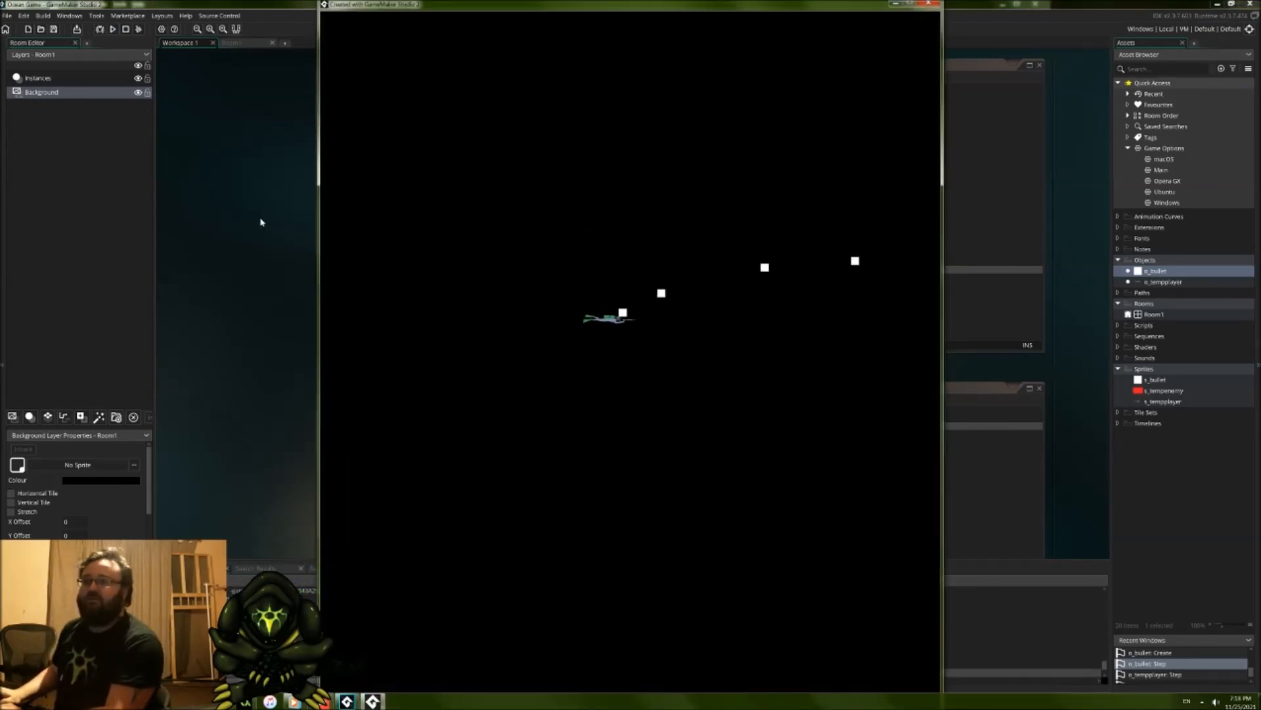
key(space)
key(space)
key(space)
key(a)
key(space)
key(space)
key(space)
key(space)
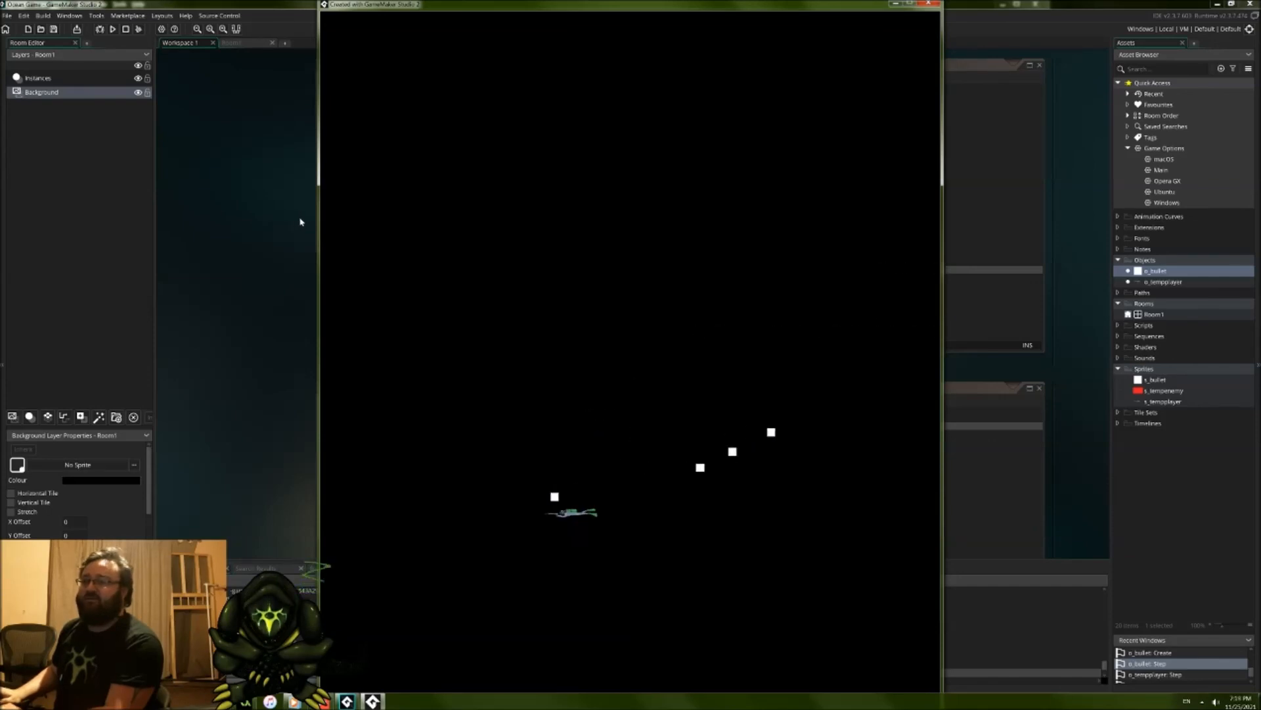
key(d)
key(space)
key(space)
key(space)
key(w)
key(space)
key(space)
key(space)
key(a)
key(space)
key(space)
key(space)
key(space)
key(w)
key(space)
key(space)
key(d)
key(space)
key(space)
key(space)
key(a)
key(space)
key(space)
key(space)
key(space)
key(space)
key(d)
key(space)
key(a)
key(space)
key(space)
key(space)
key(space)
key(d)
key(space)
key(space)
key(s)
key(space)
key(space)
key(space)
key(space)
key(space)
key(a)
key(space)
key(d)
key(space)
key(space)
key(space)
key(a)
key(space)
key(space)
key(space)
key(space)
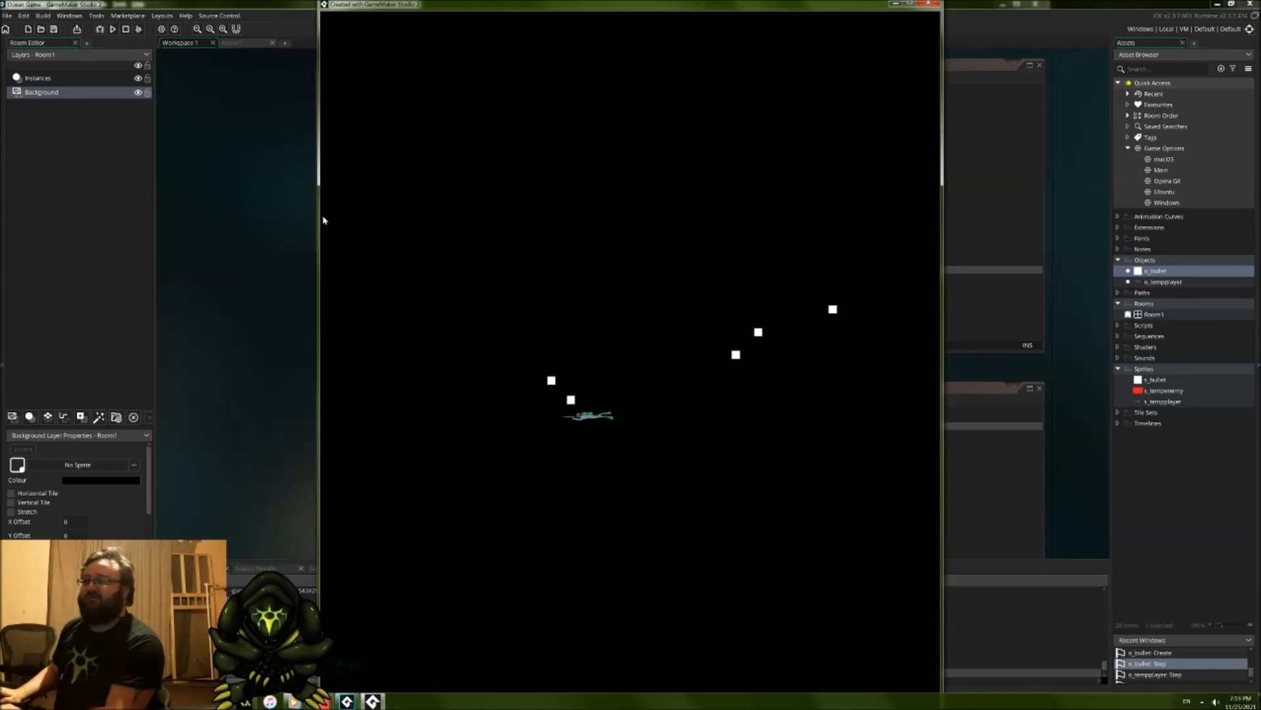
key(space)
key(space)
key(space)
key(space)
key(space)
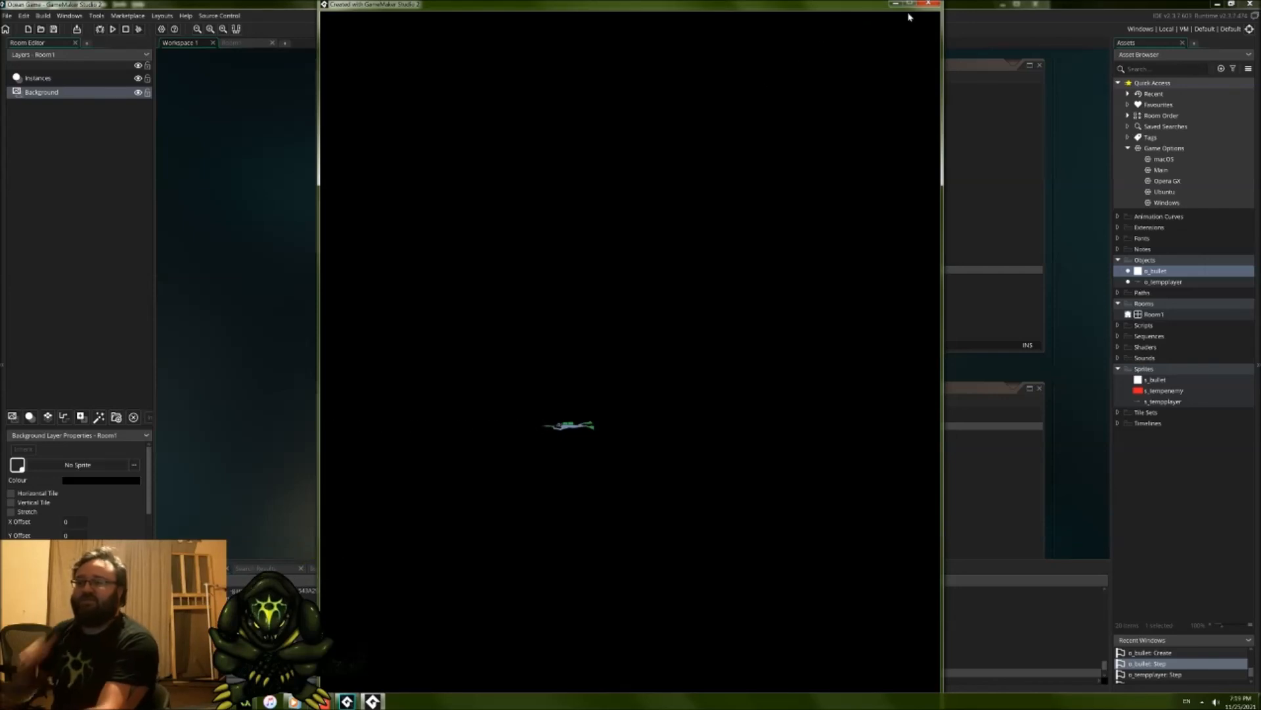
click(930, 2)
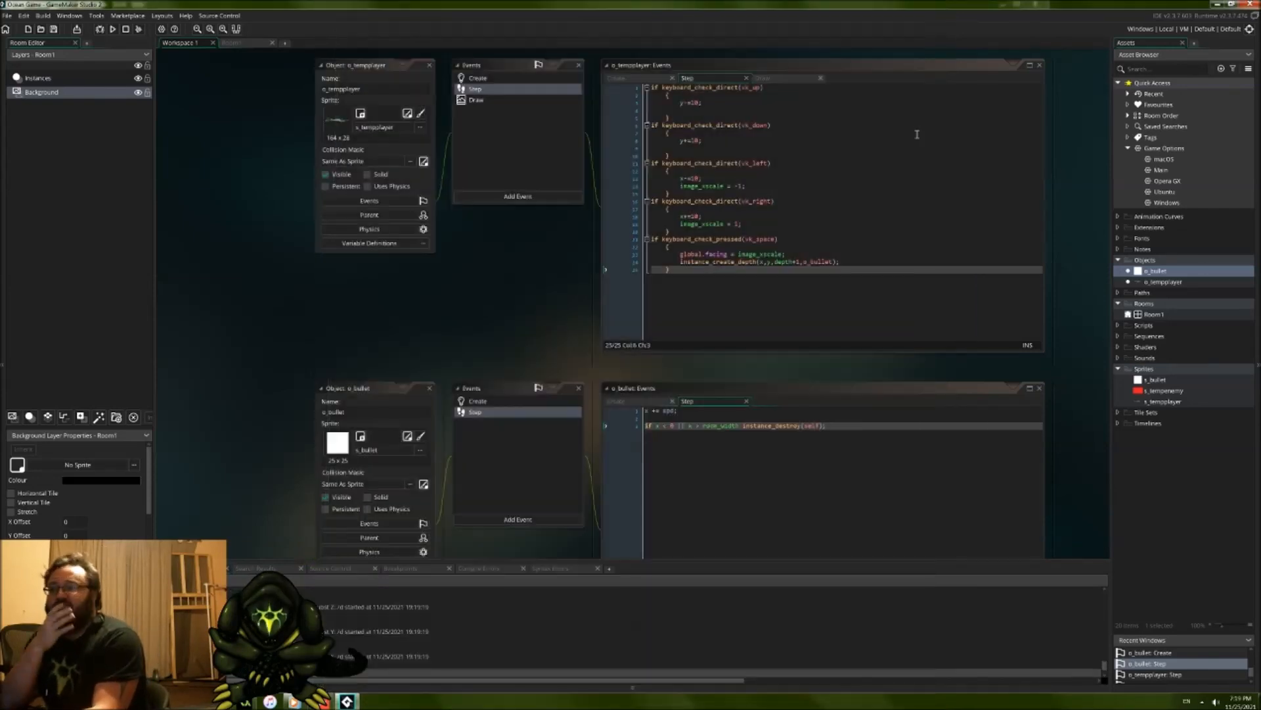
Step: Resize the s_bullet sprite's canvas to 20 by 20 pixels and close the sprite editor
double_click(1157, 380)
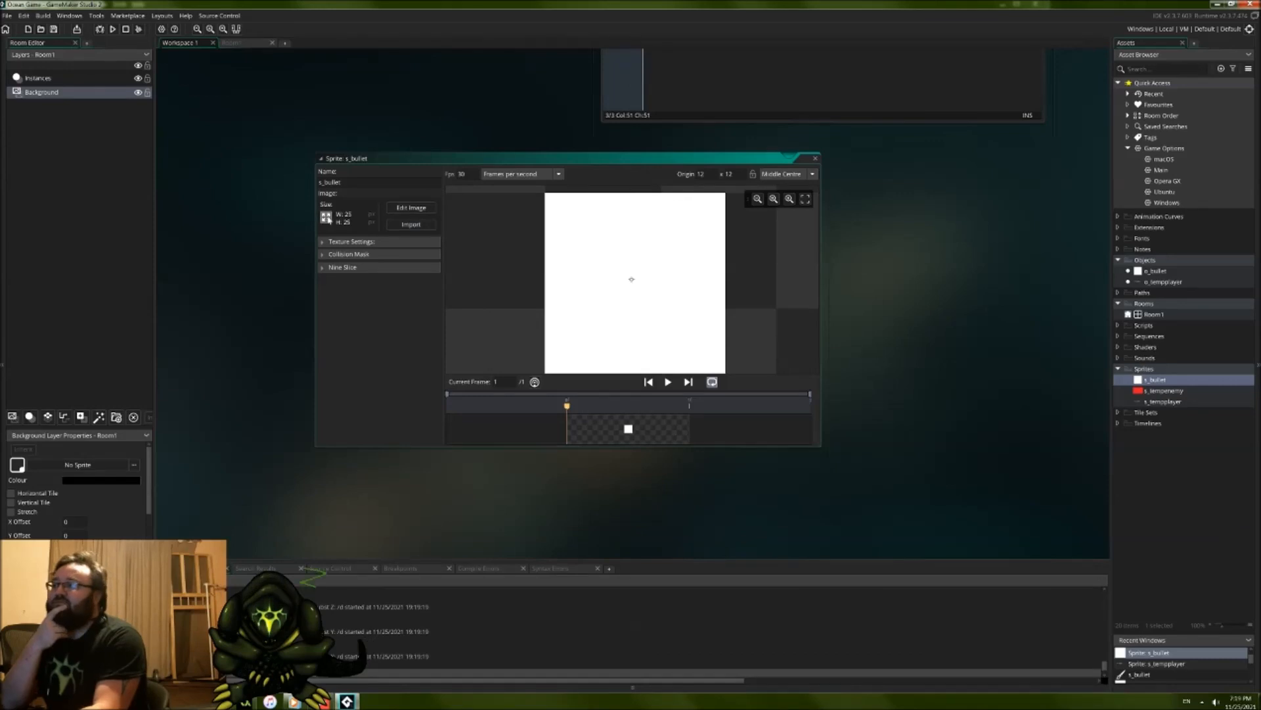
click(326, 217)
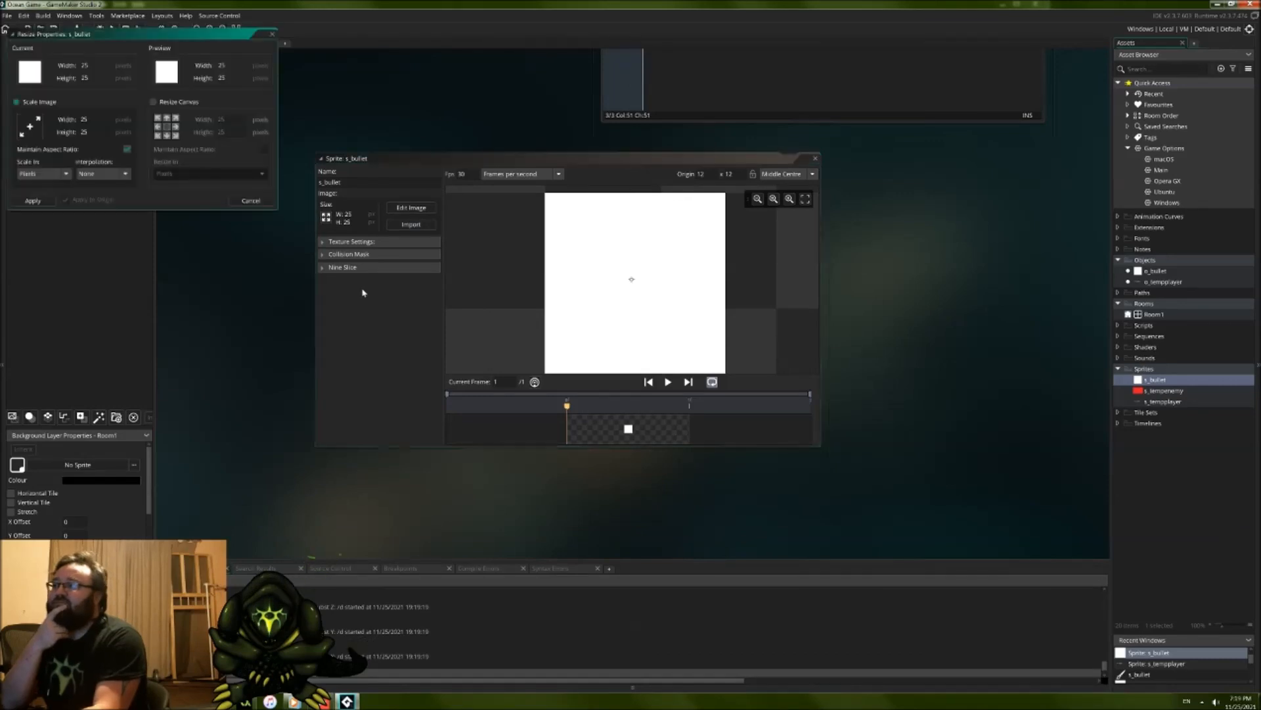
click(164, 103)
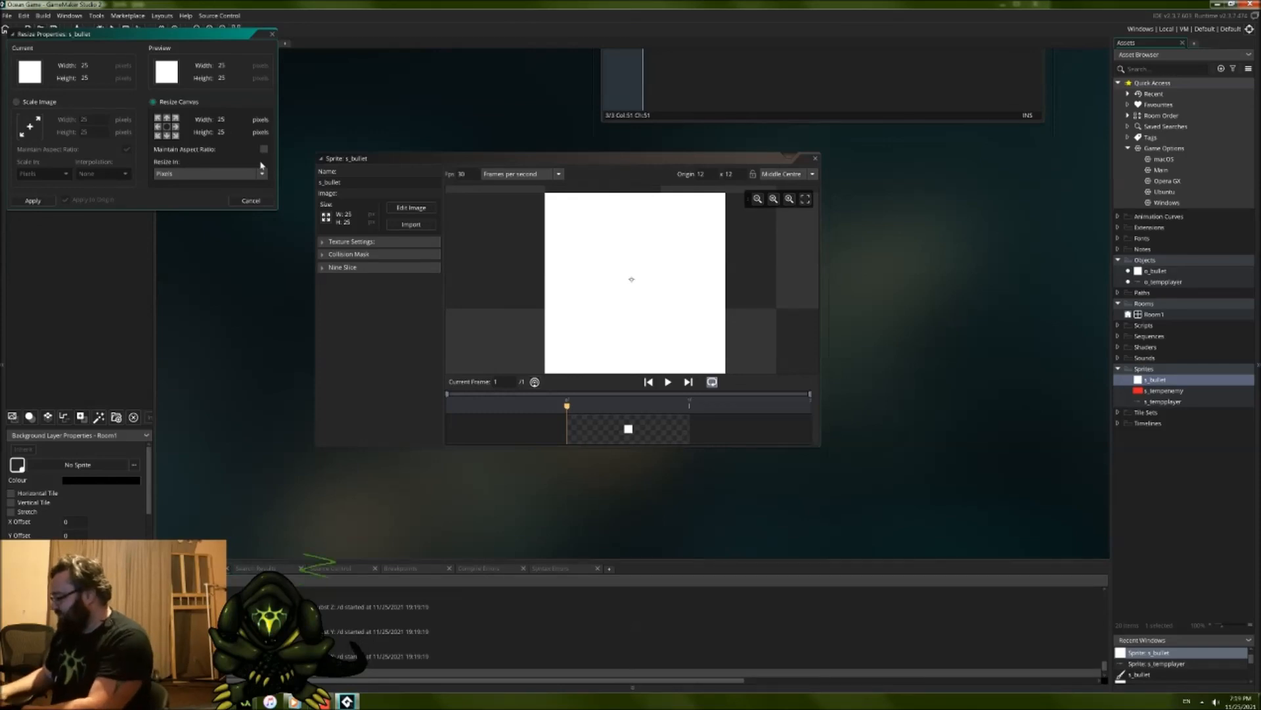
key(BackSpace)
text(0)
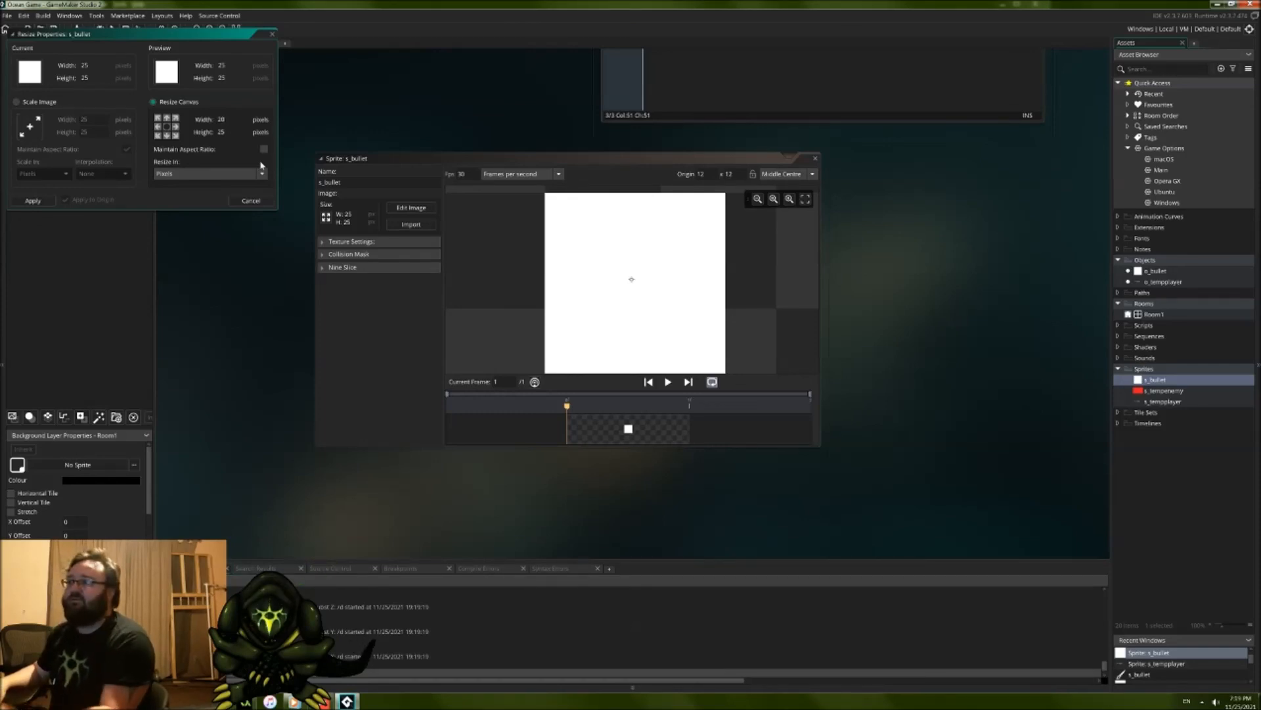
click(248, 134)
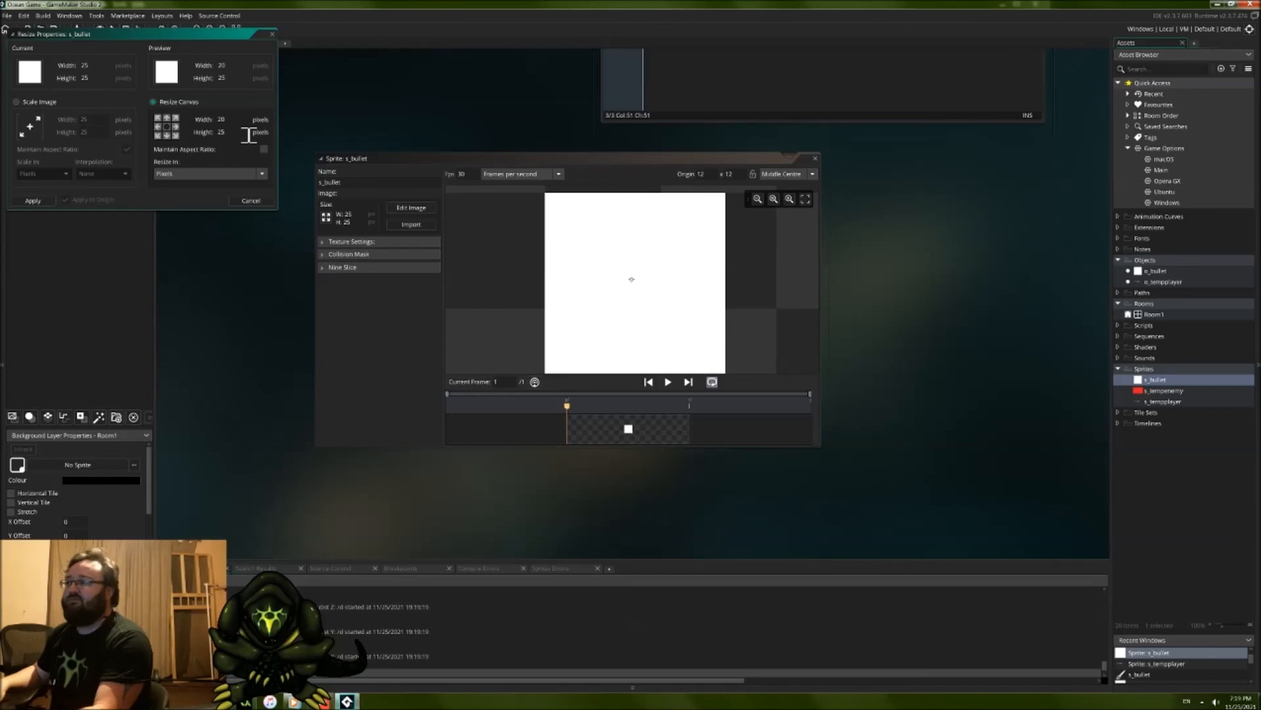
click(33, 201)
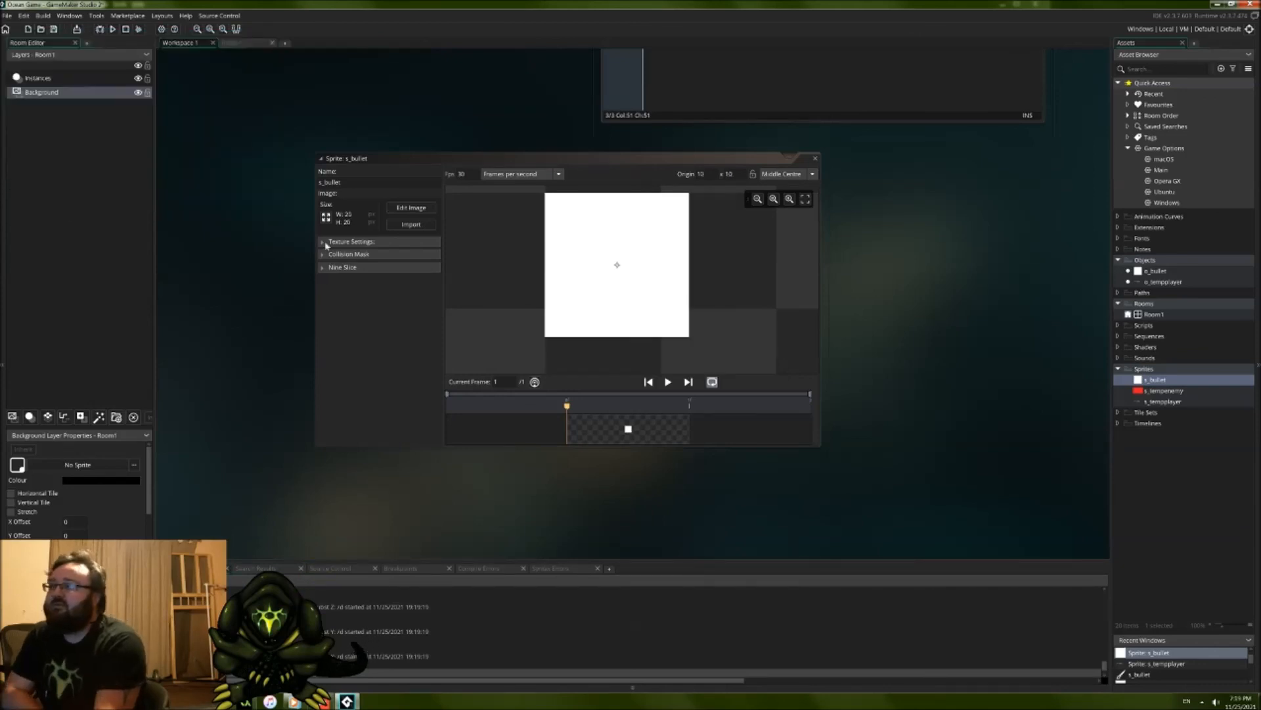
click(814, 160)
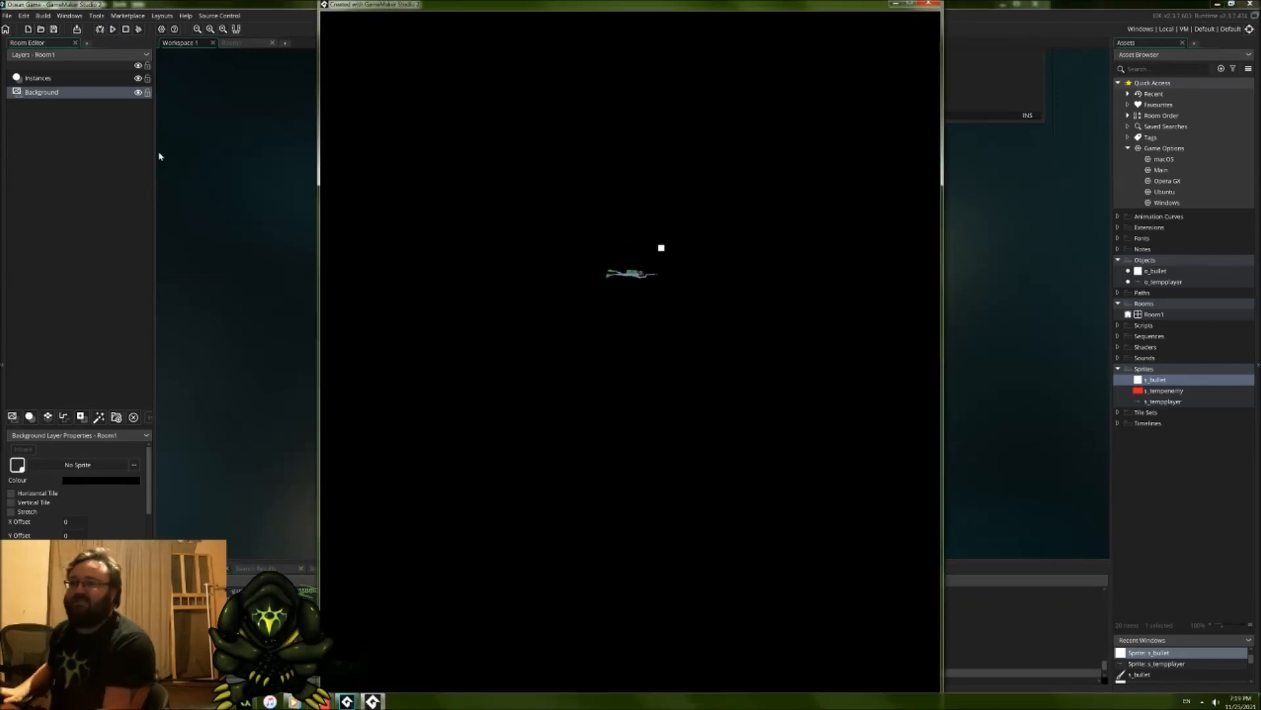
Step: Playtest the resized bullets by firing repeatedly in both facing directions while moving, and close the game
key(Left)
key(space)
key(space)
key(Right)
key(space)
key(space)
key(space)
key(space)
key(space)
key(Left)
key(space)
key(Up)
key(space)
key(space)
key(space)
key(space)
key(space)
key(space)
key(space)
key(space)
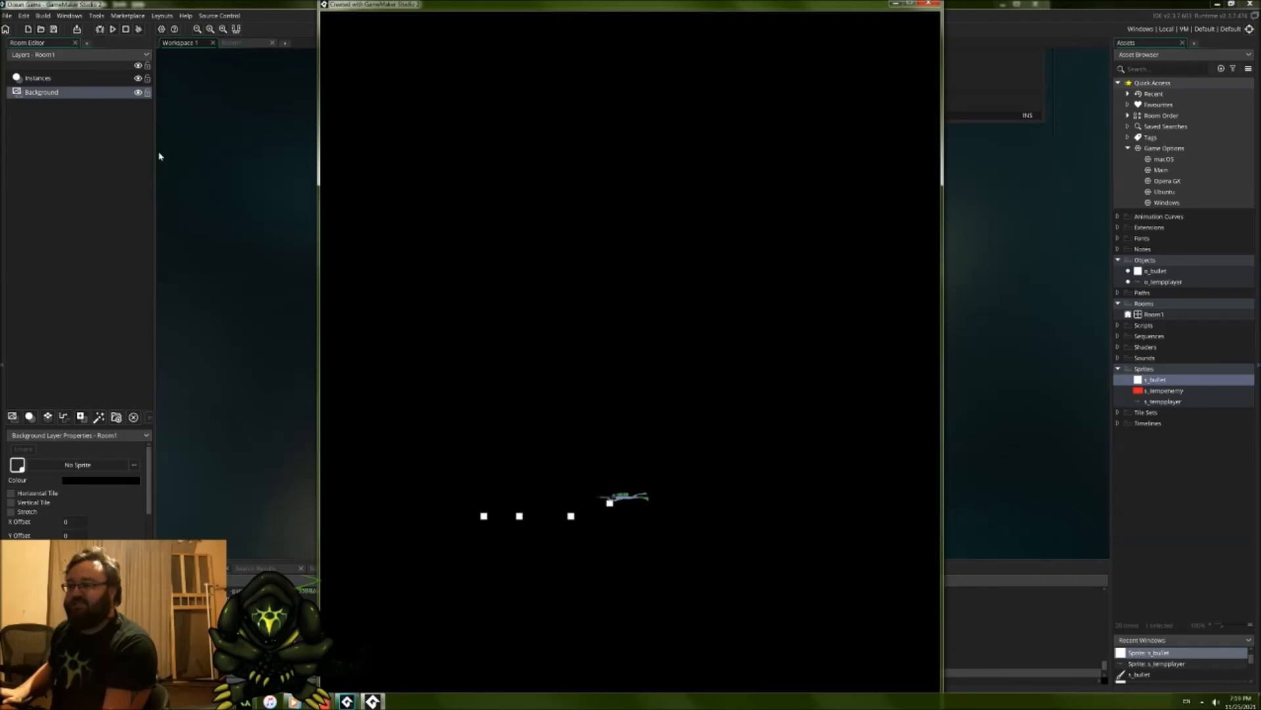
key(Right)
key(space)
key(space)
key(space)
key(space)
key(Left)
key(space)
key(space)
key(space)
key(space)
key(space)
key(space)
key(Right)
key(space)
key(space)
key(space)
key(space)
key(space)
key(space)
key(space)
key(Left)
key(space)
key(space)
key(Up)
key(space)
key(space)
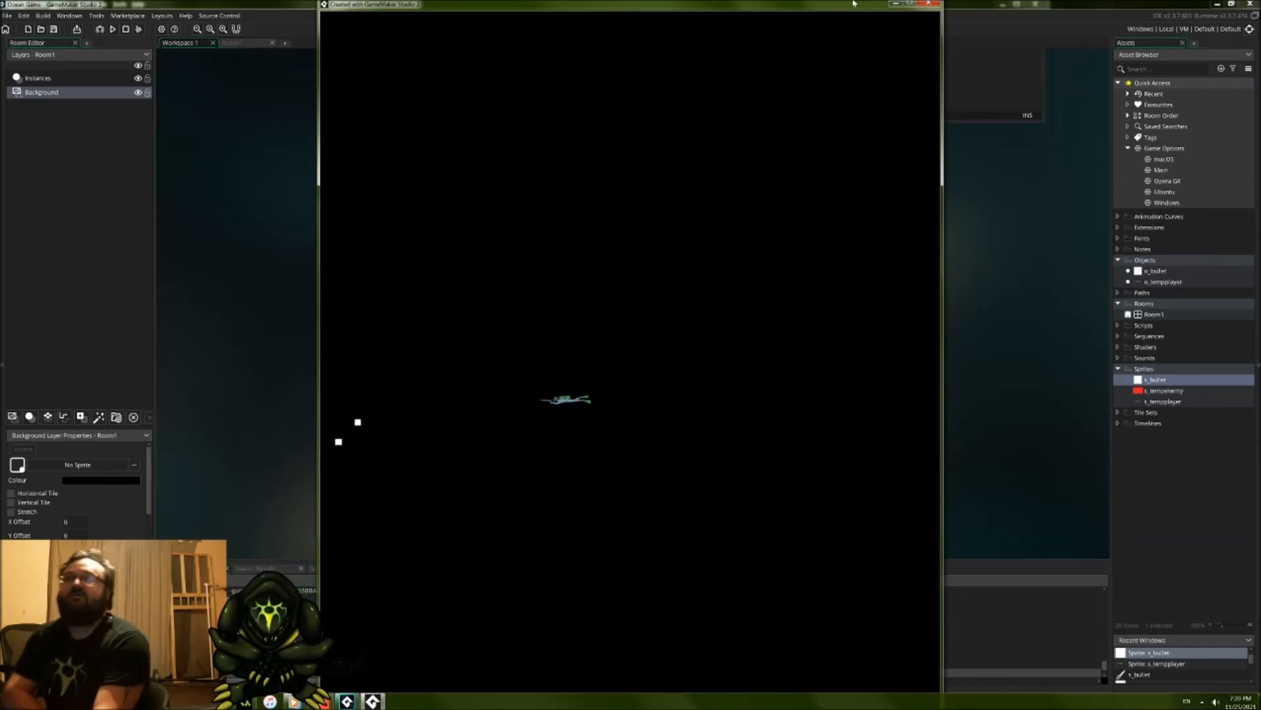
key(Escape)
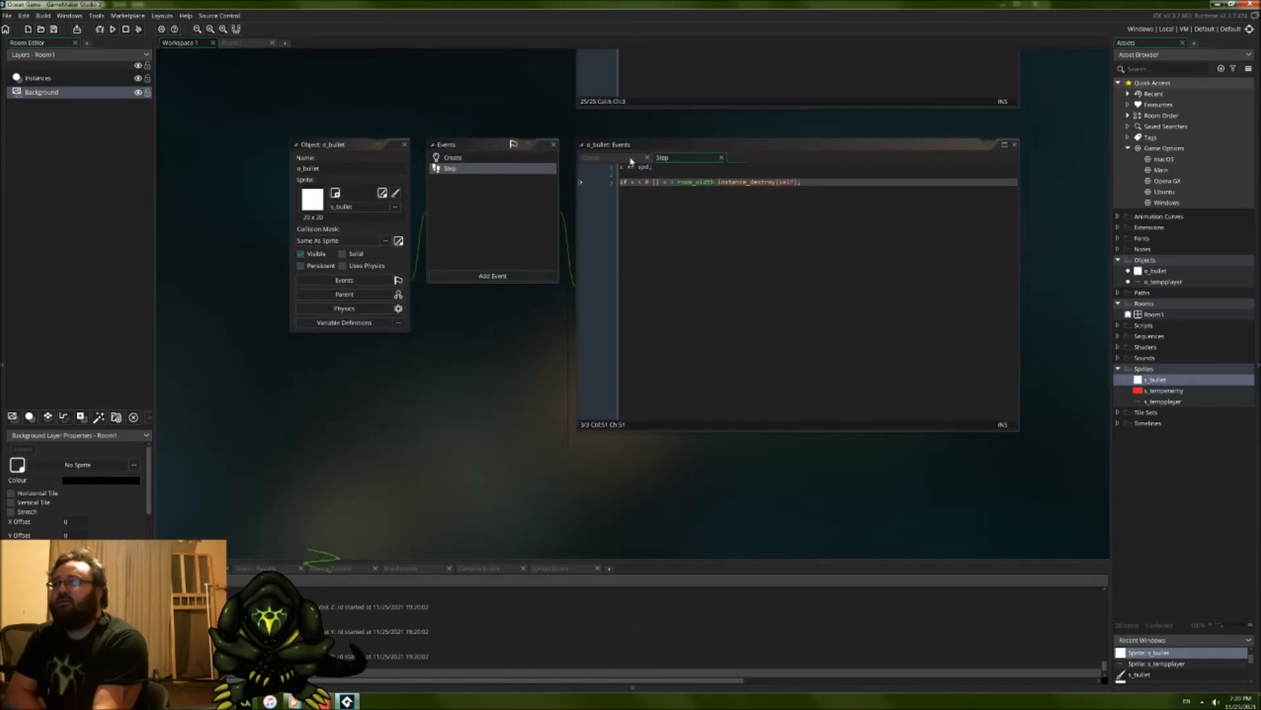
Step: Try limiting bullets with if instance_exists(o_bullet) > 3 below the image_xscale line in o_bullet's Create event
click(630, 158)
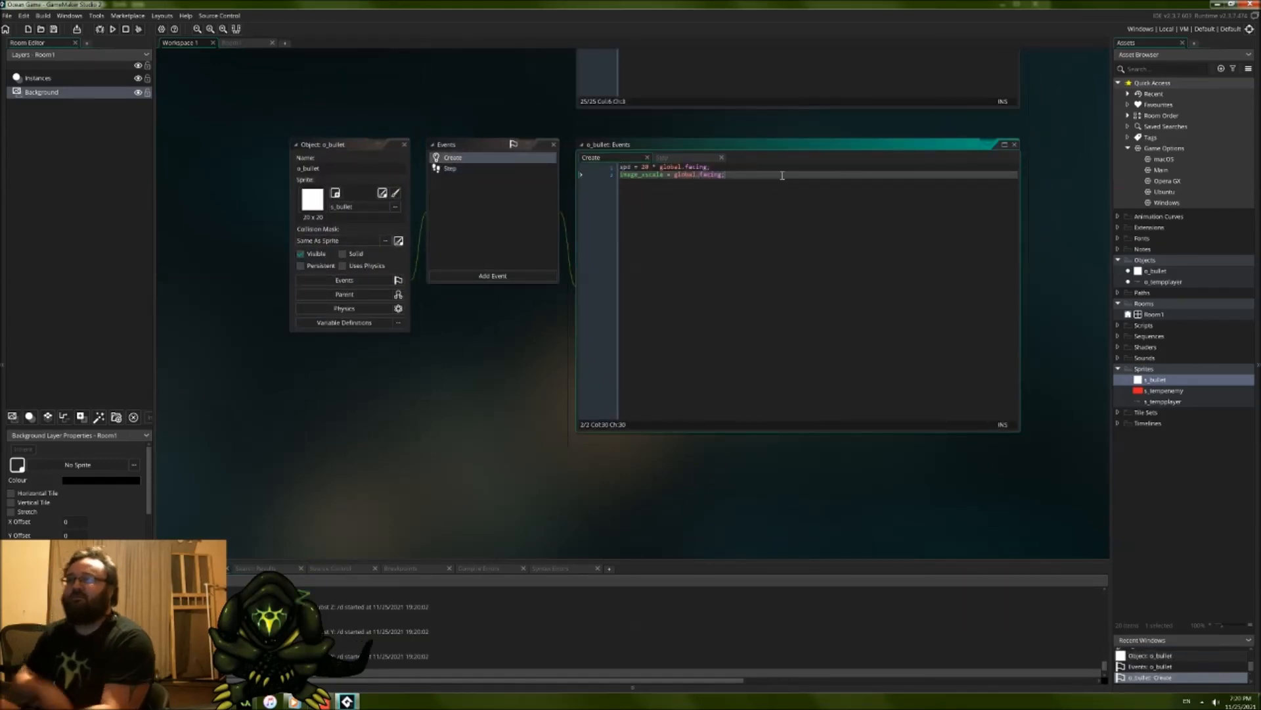
key(Return)
text(if ins)
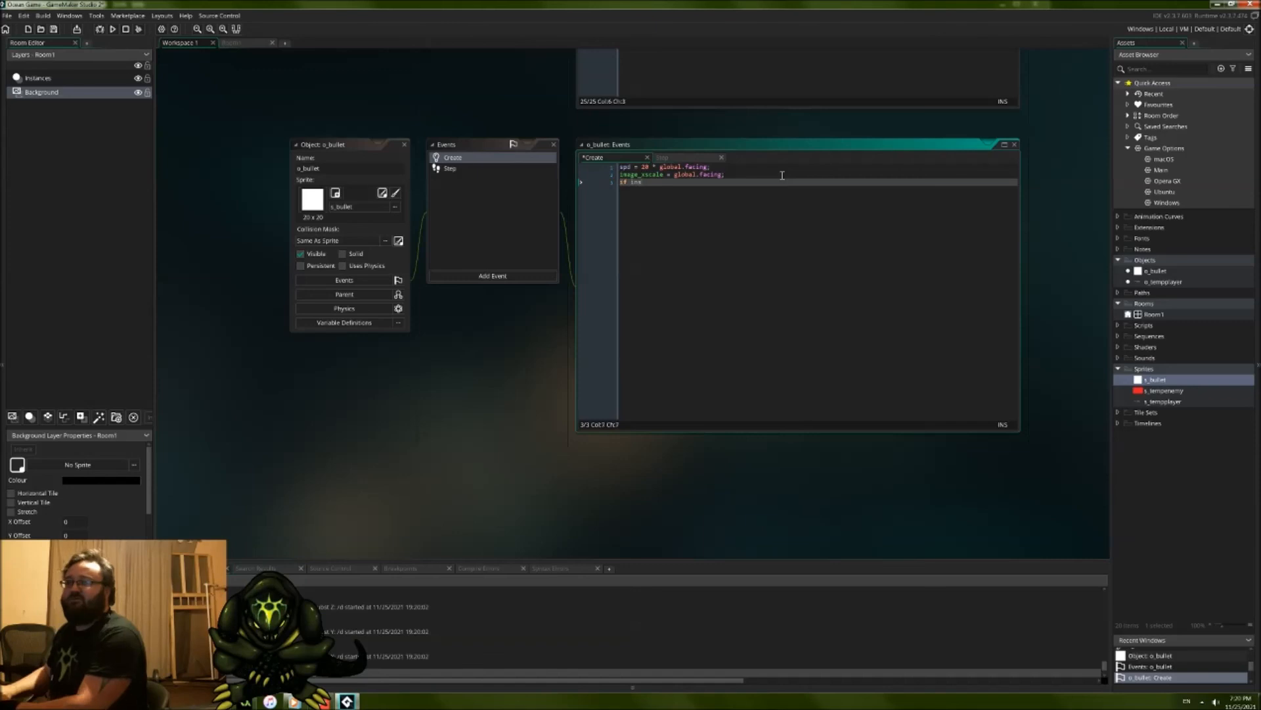
text(tance_ex)
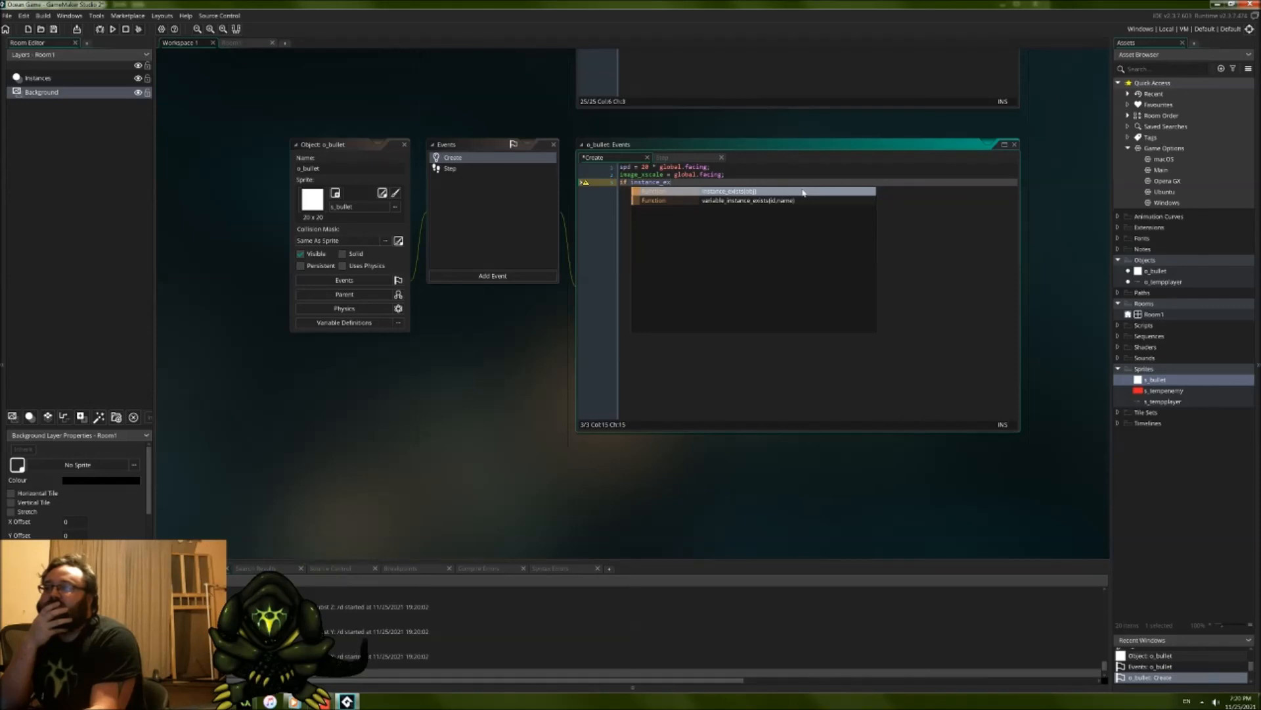
click(803, 192)
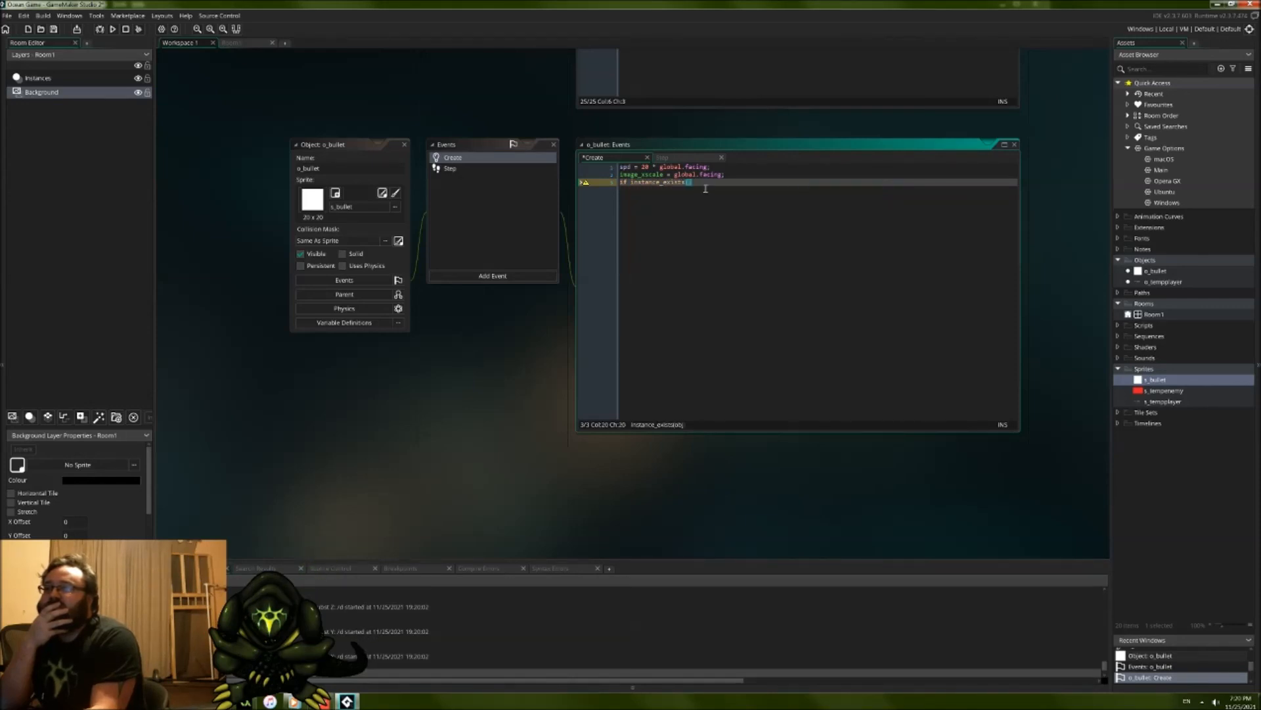
text(o_bu)
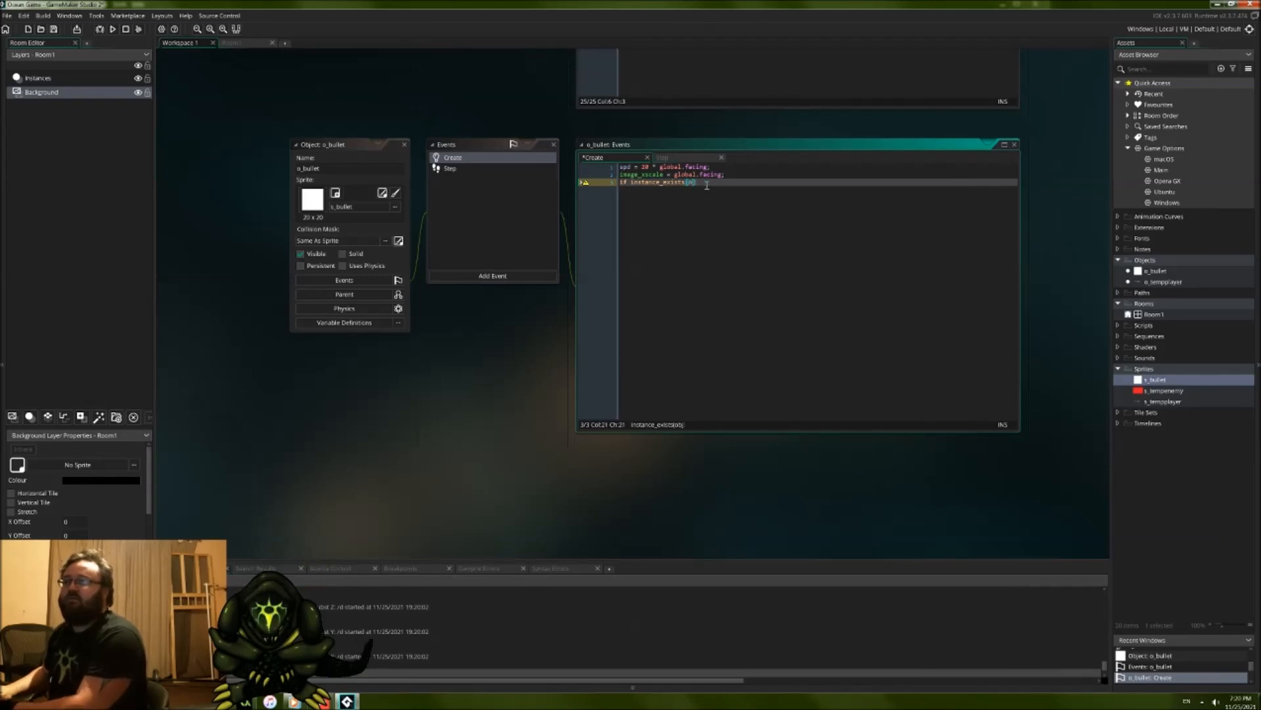
text(llet)
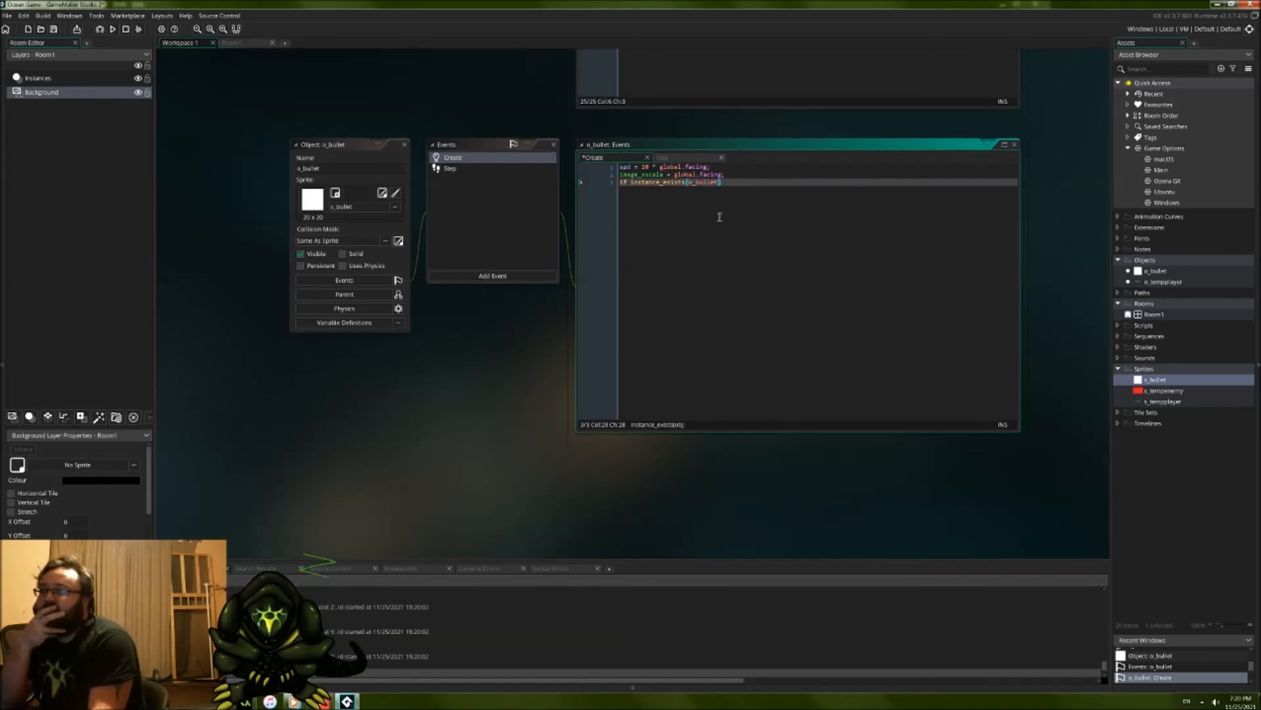
text())
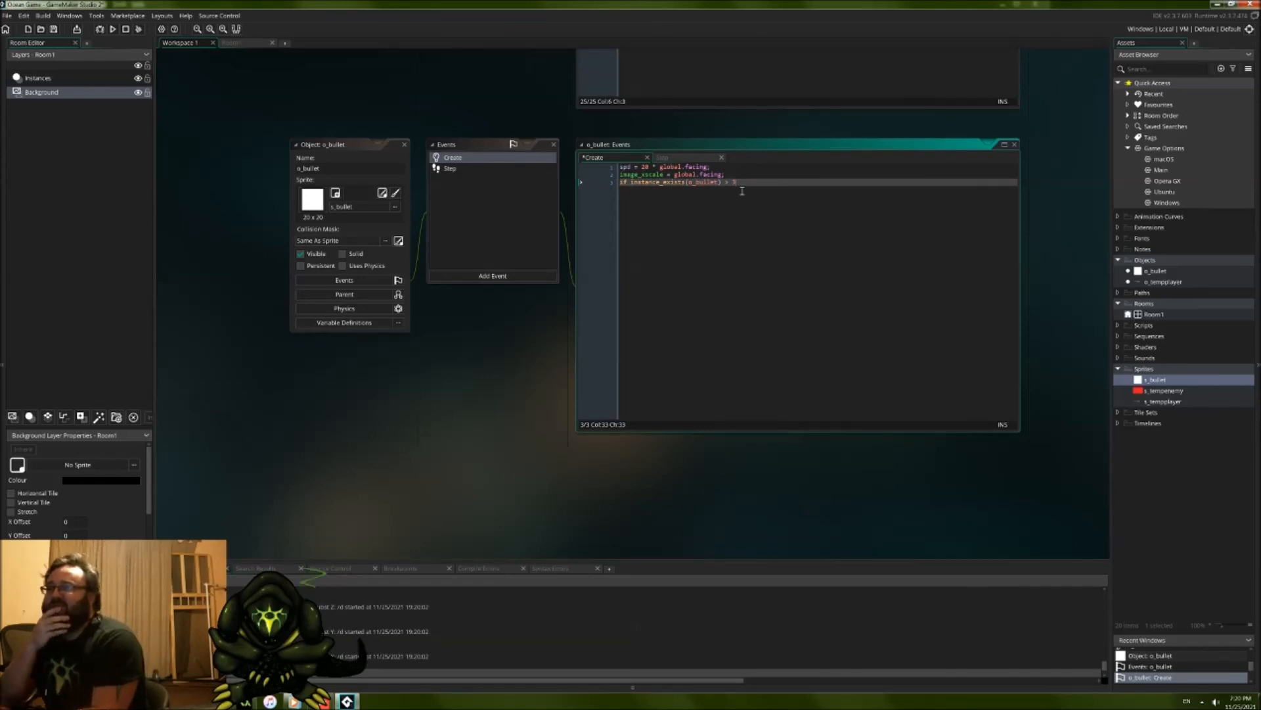
Step: Add instance_number(o_bullet) > 3 on a new line below the instance_exists condition in o_bullet's Create event
key(Return)
text(ins)
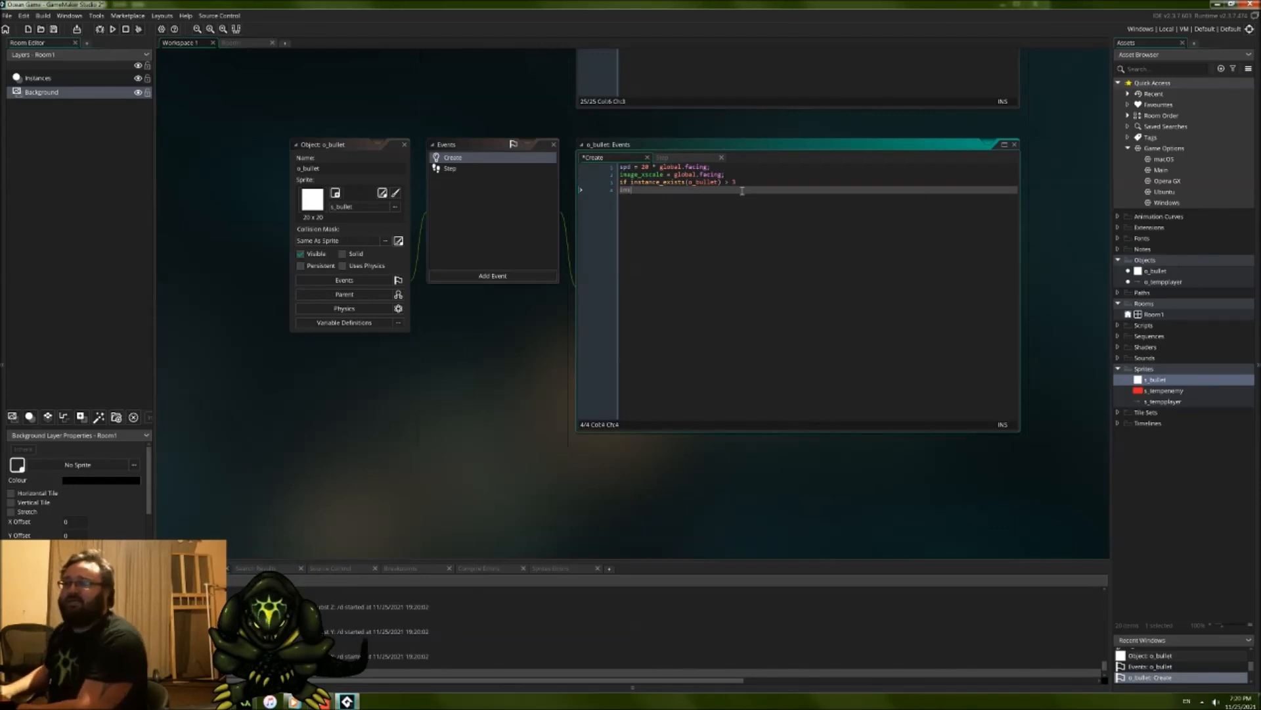
text(tance_)
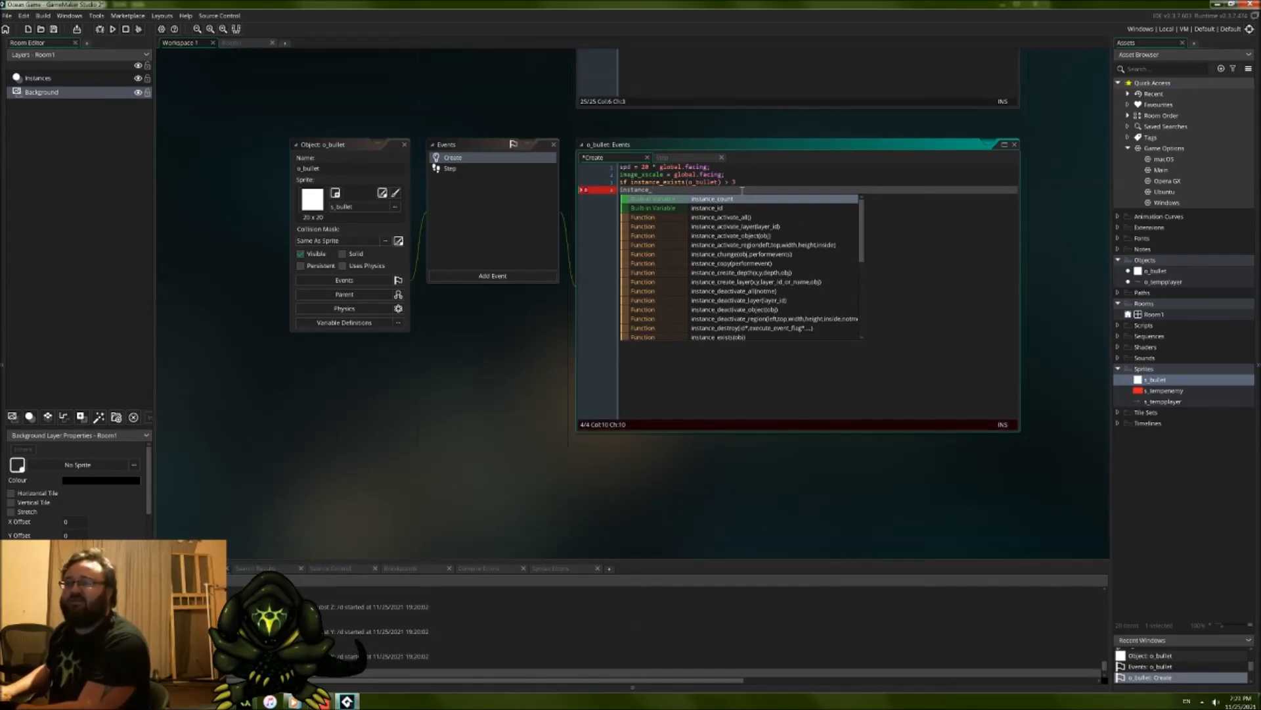
scroll(756, 263, down, 1)
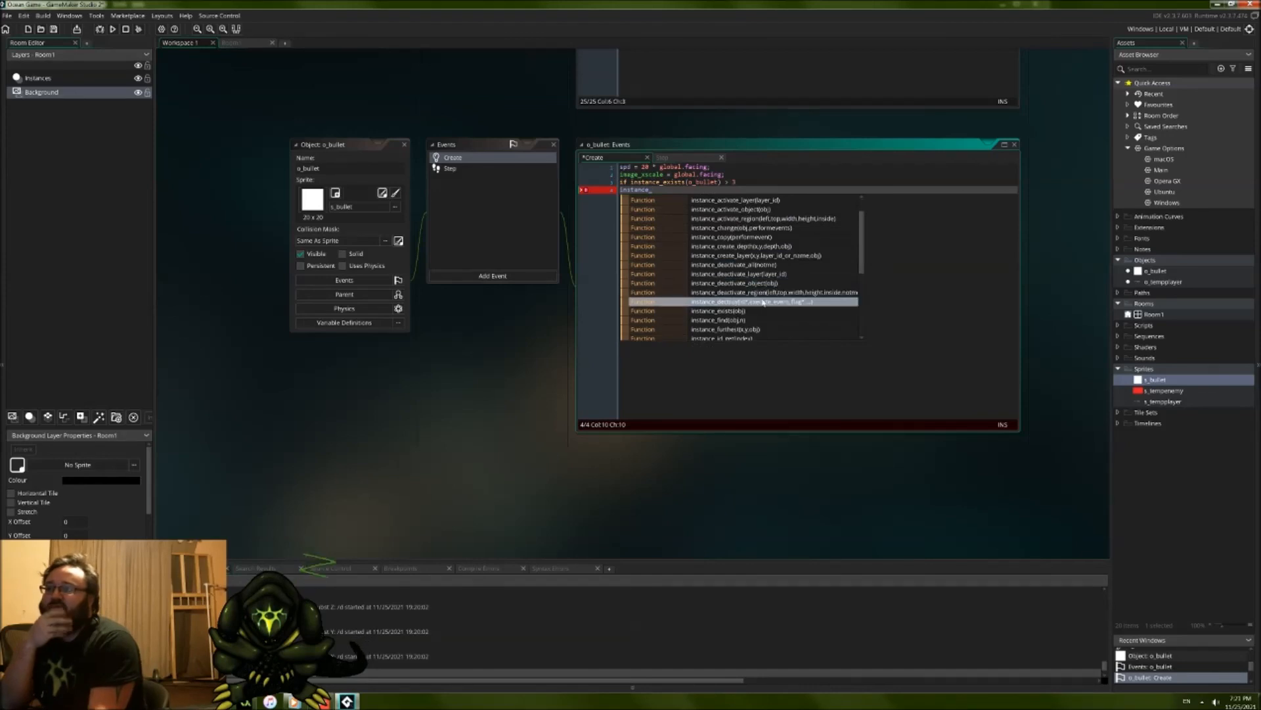
scroll(765, 306, down, 1)
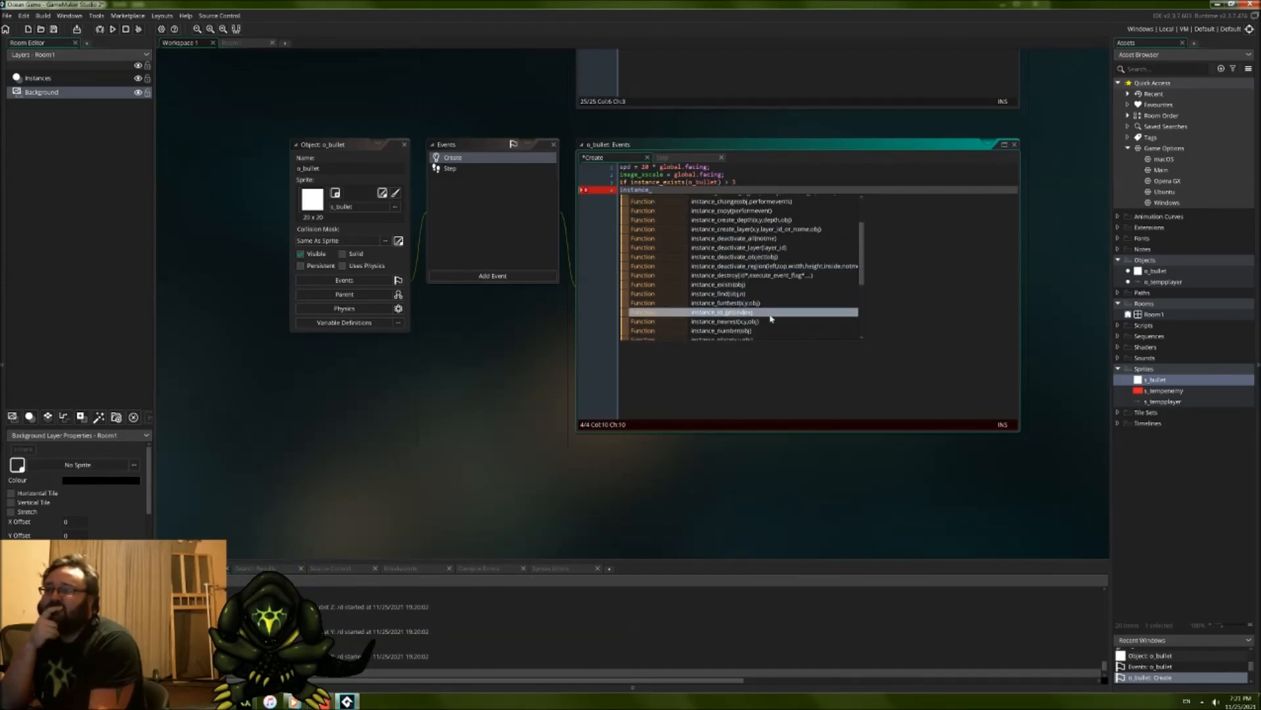
click(755, 331)
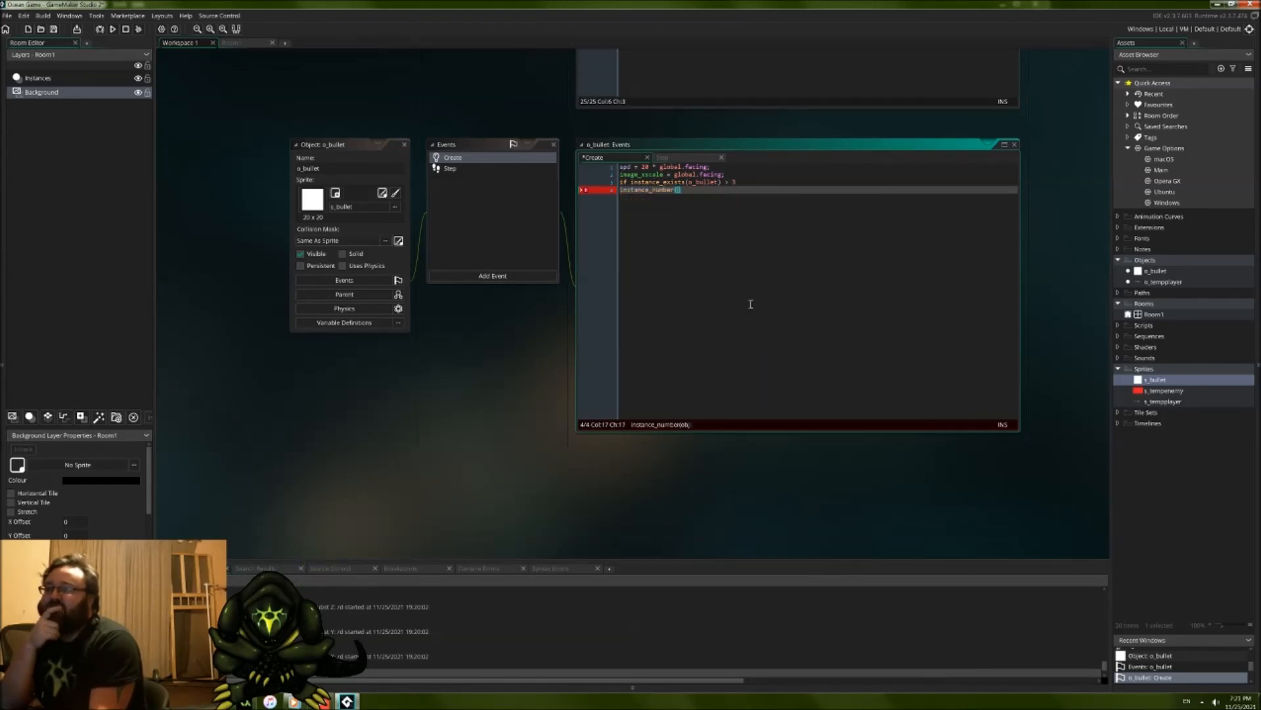
text((o_bullet)
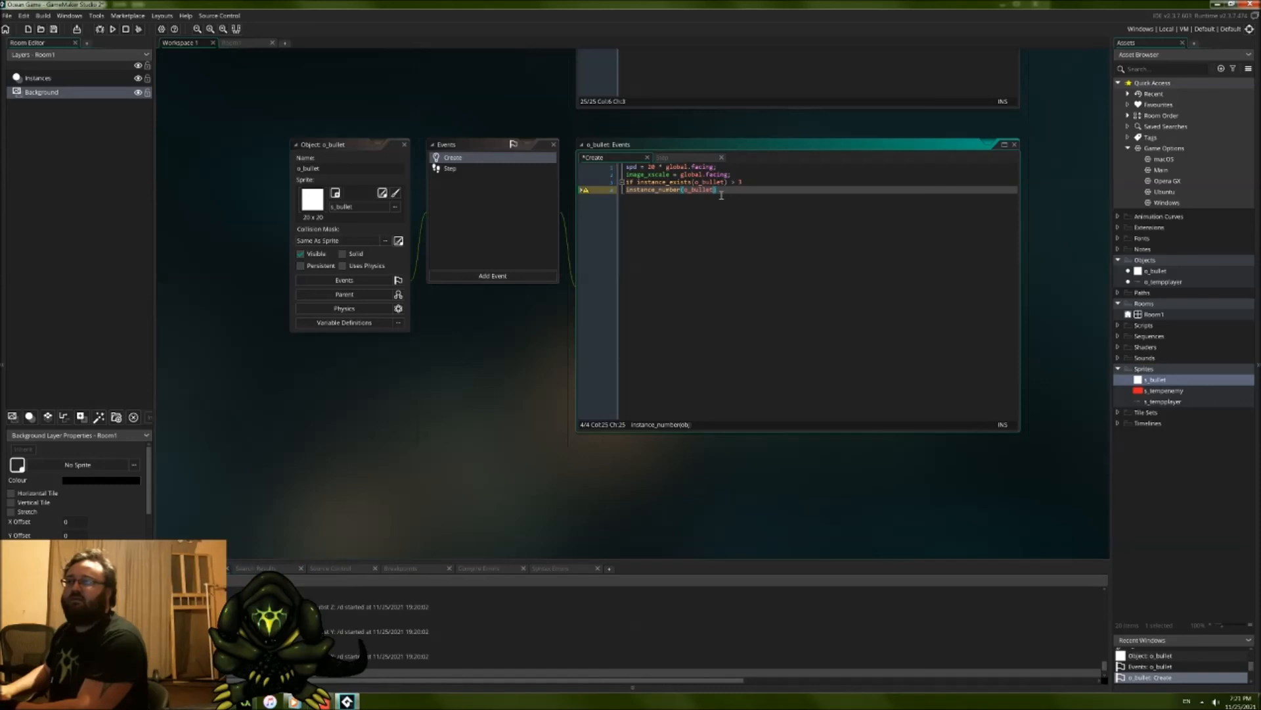
key(Right)
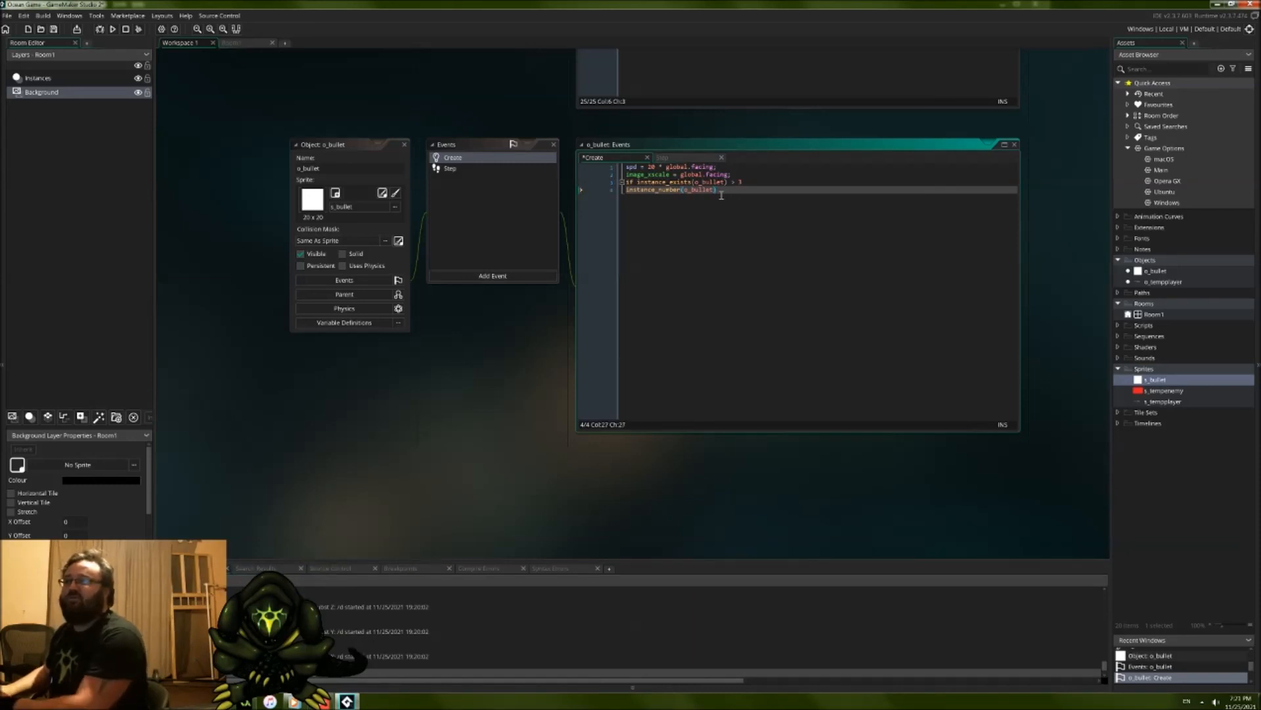
text(> 3)
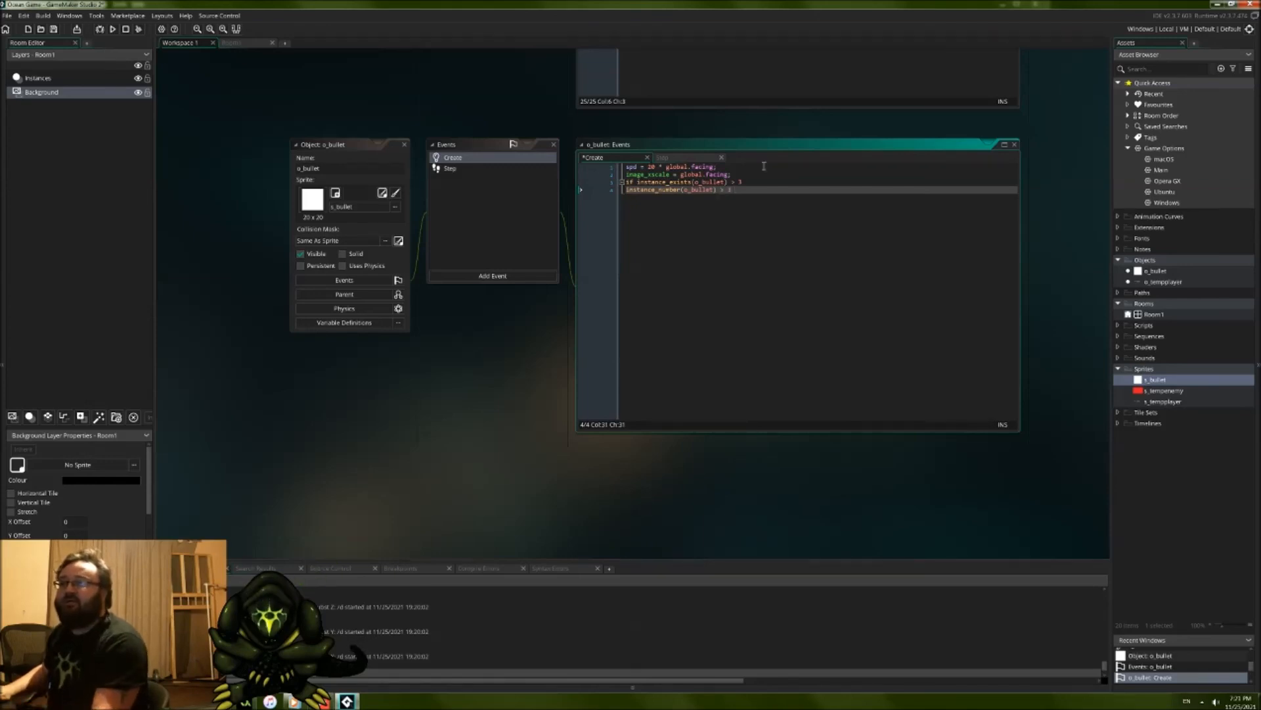
Step: Delete the instance_exists line and put if in front of instance_number(o_bullet) in o_bullet's Create event
drag(760, 183, 759, 178)
key(BackSpace)
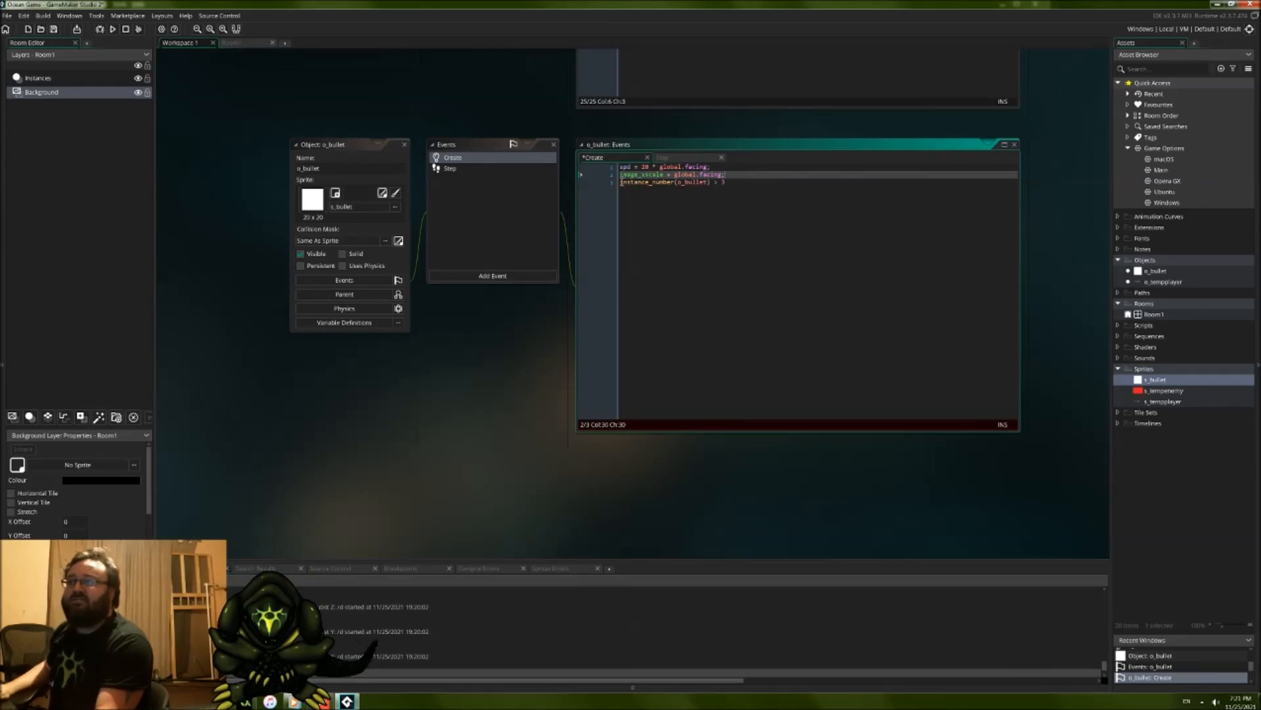
click(620, 182)
text(if ()
click(622, 185)
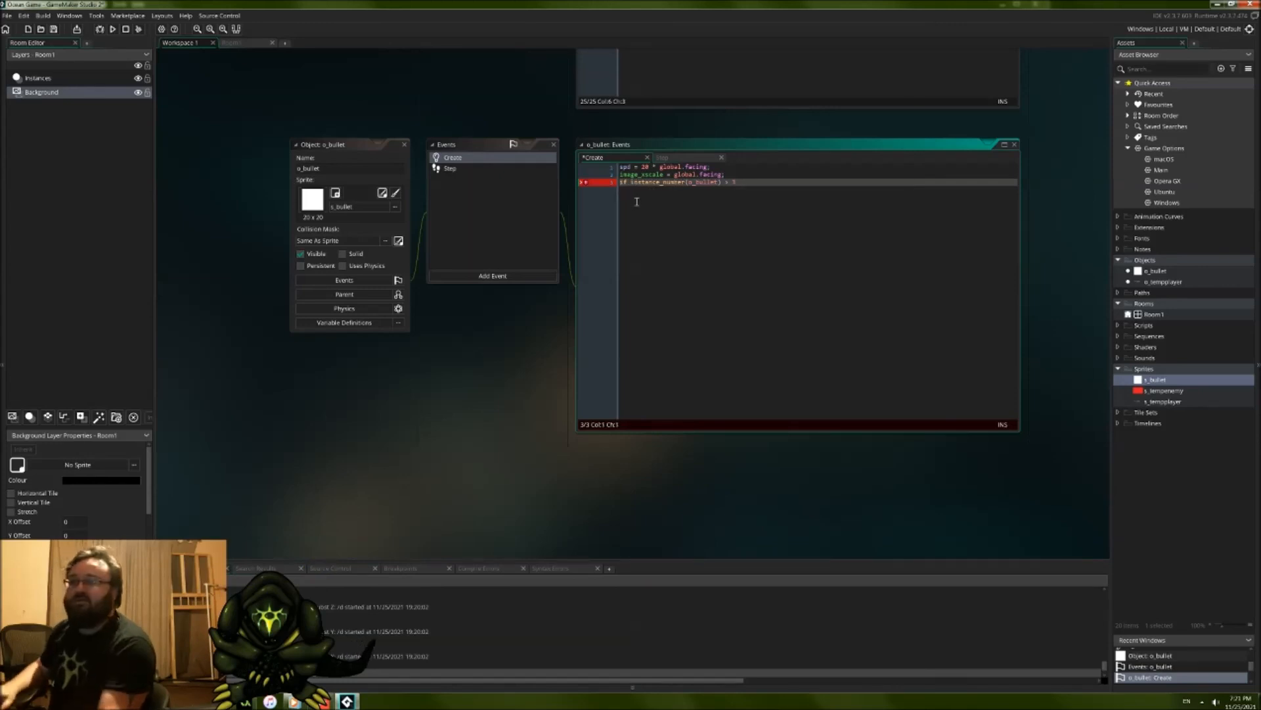
Step: Complete the instance_number(o_bullet) condition in o_bullet's Create event with instance_destroy(self); on the same line
click(818, 209)
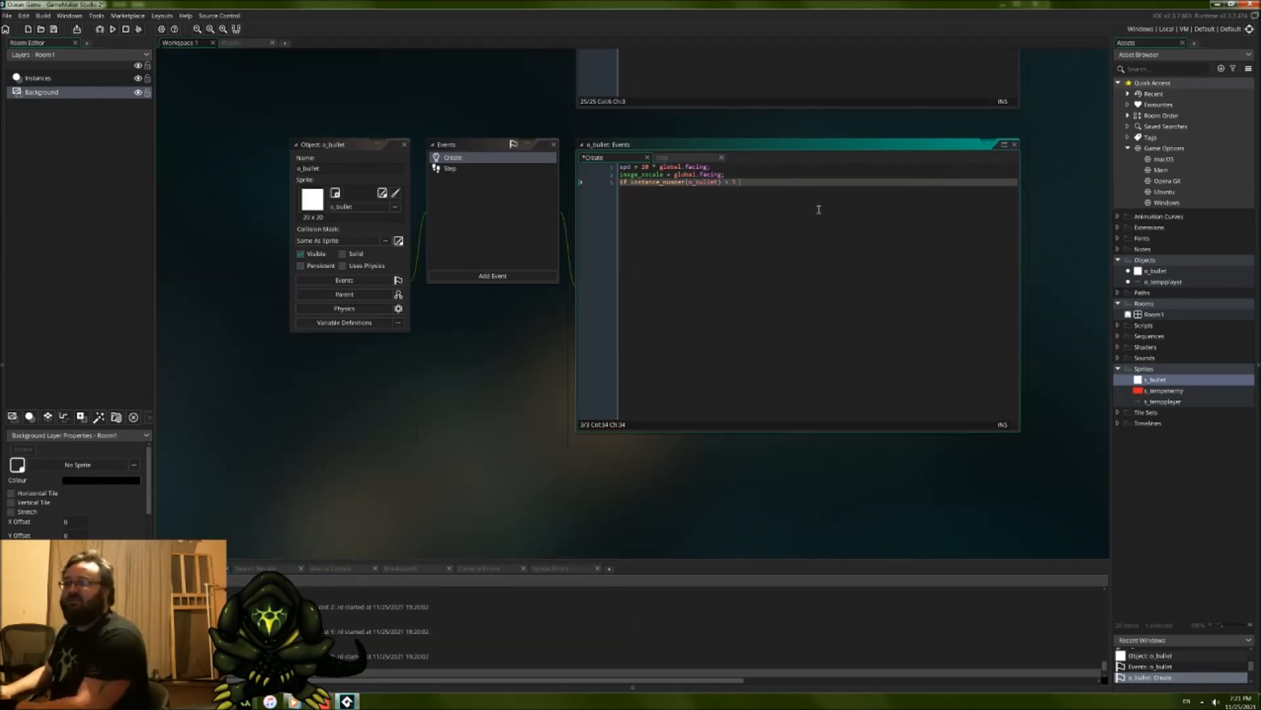
text(instanc)
text(e_)
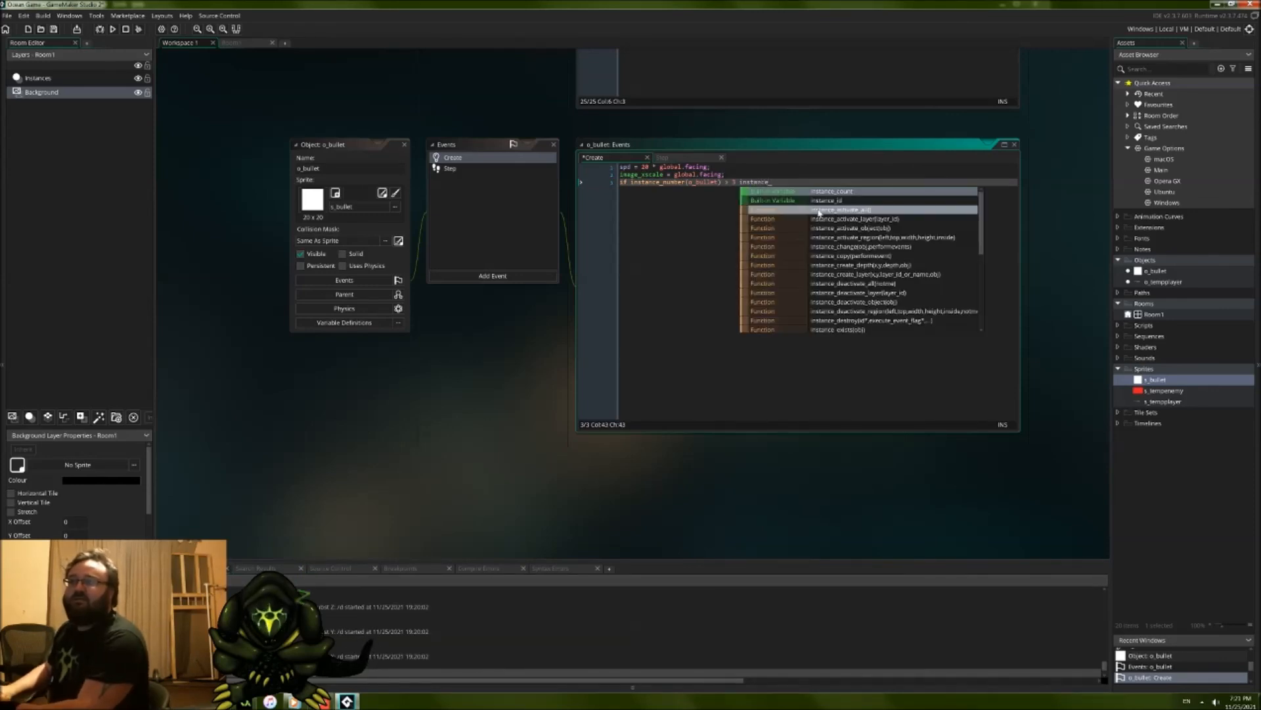
text(destroy)
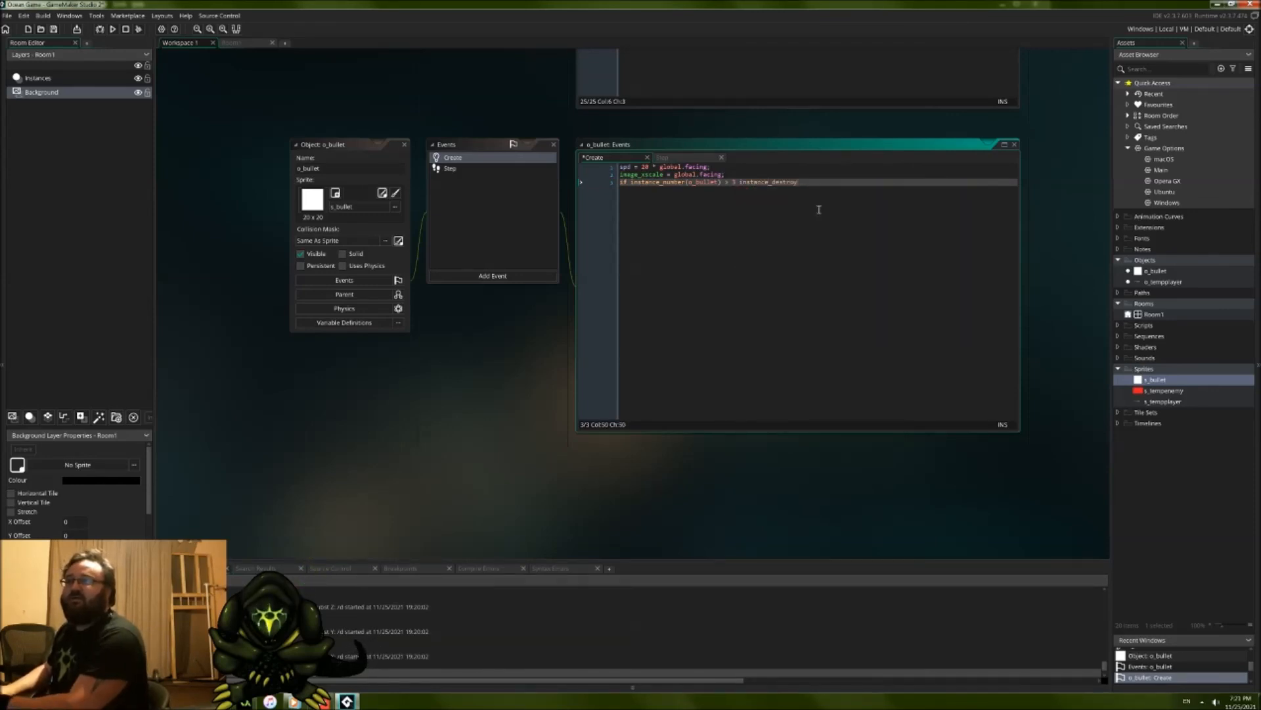
text((self);)
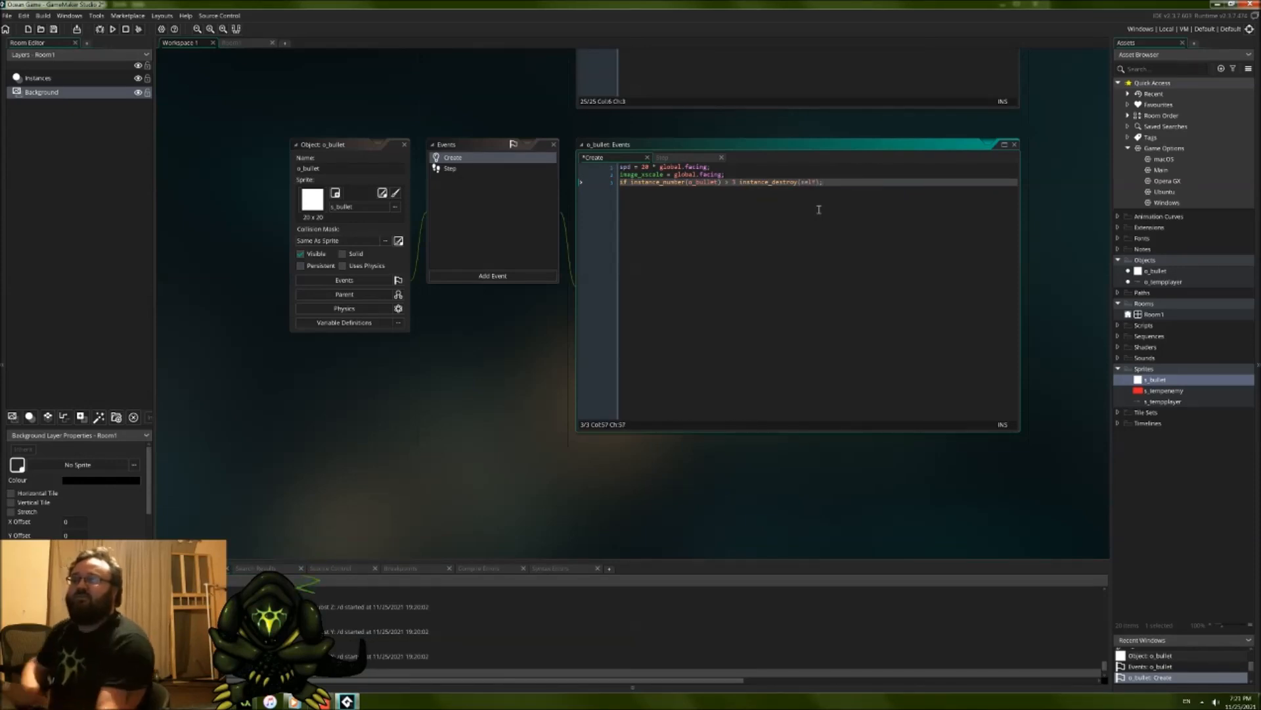
click(556, 362)
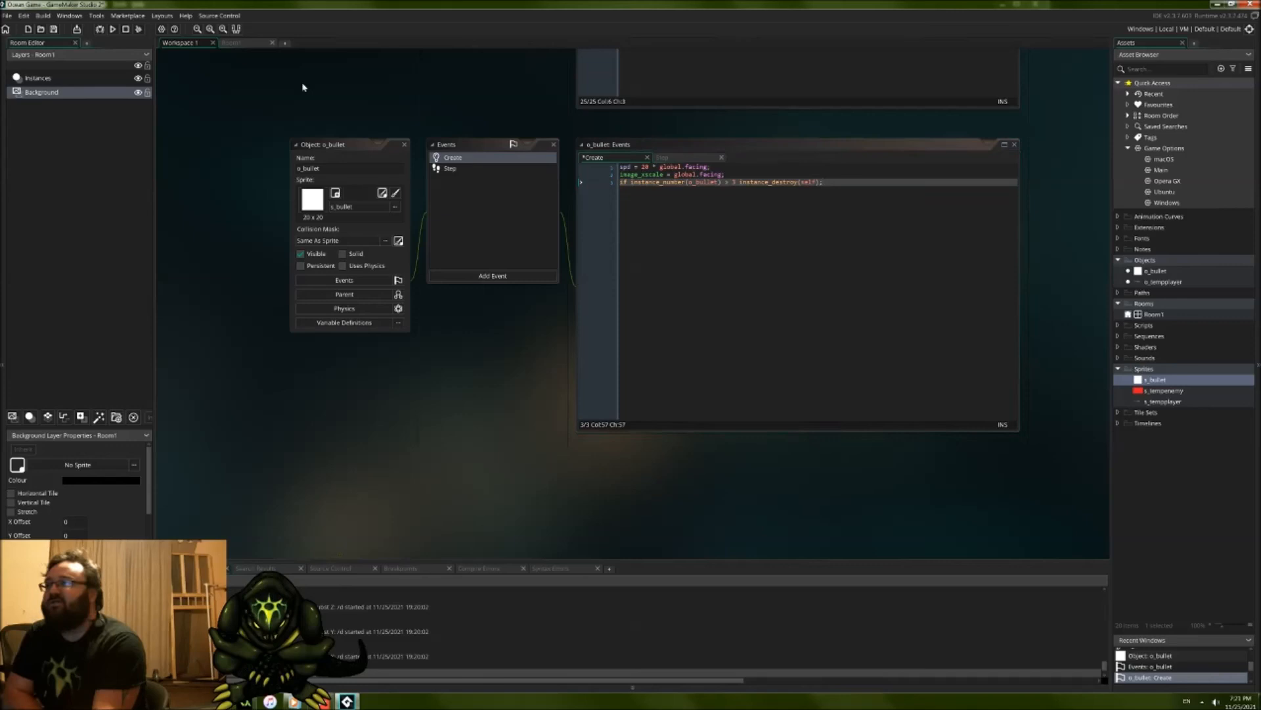
Step: Run the game, playtest the bullet limit by firing repeatedly in both facing directions while moving, and close the game
click(112, 29)
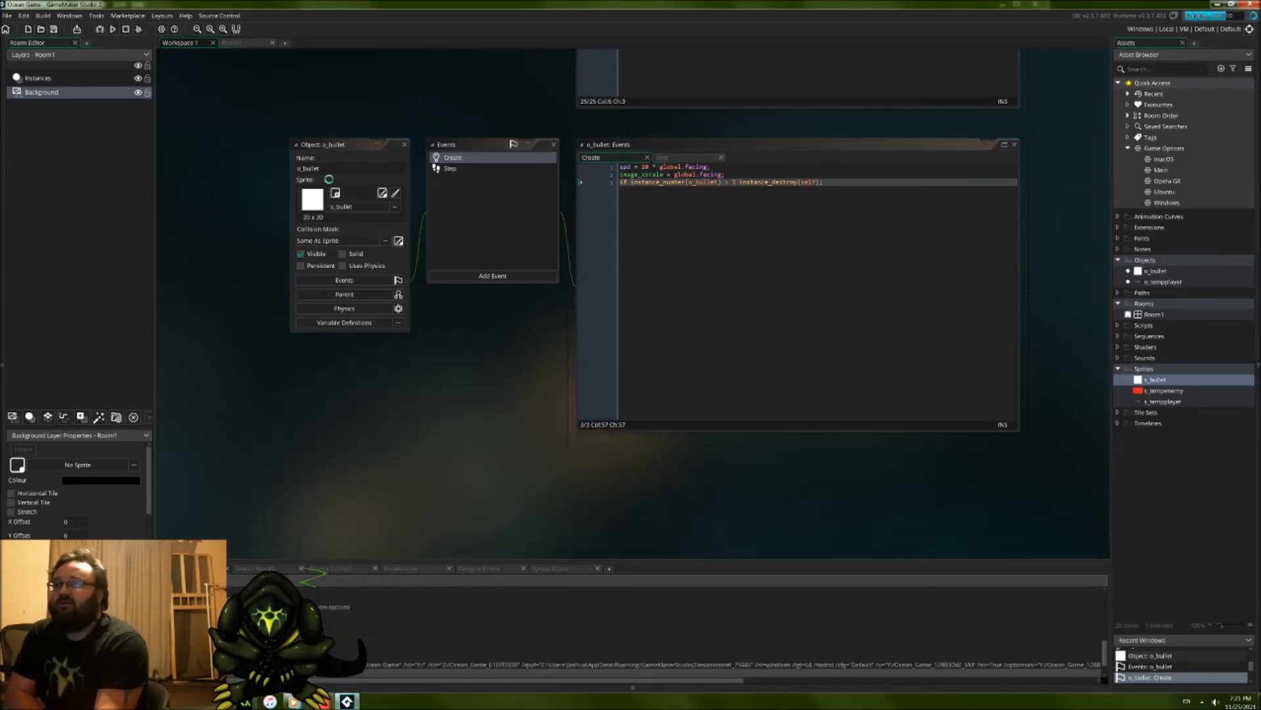
key(Down)
key(space)
key(space)
key(space)
key(space)
key(space)
key(space)
key(Left)
key(Up)
key(Right)
key(space)
key(space)
key(Up)
key(space)
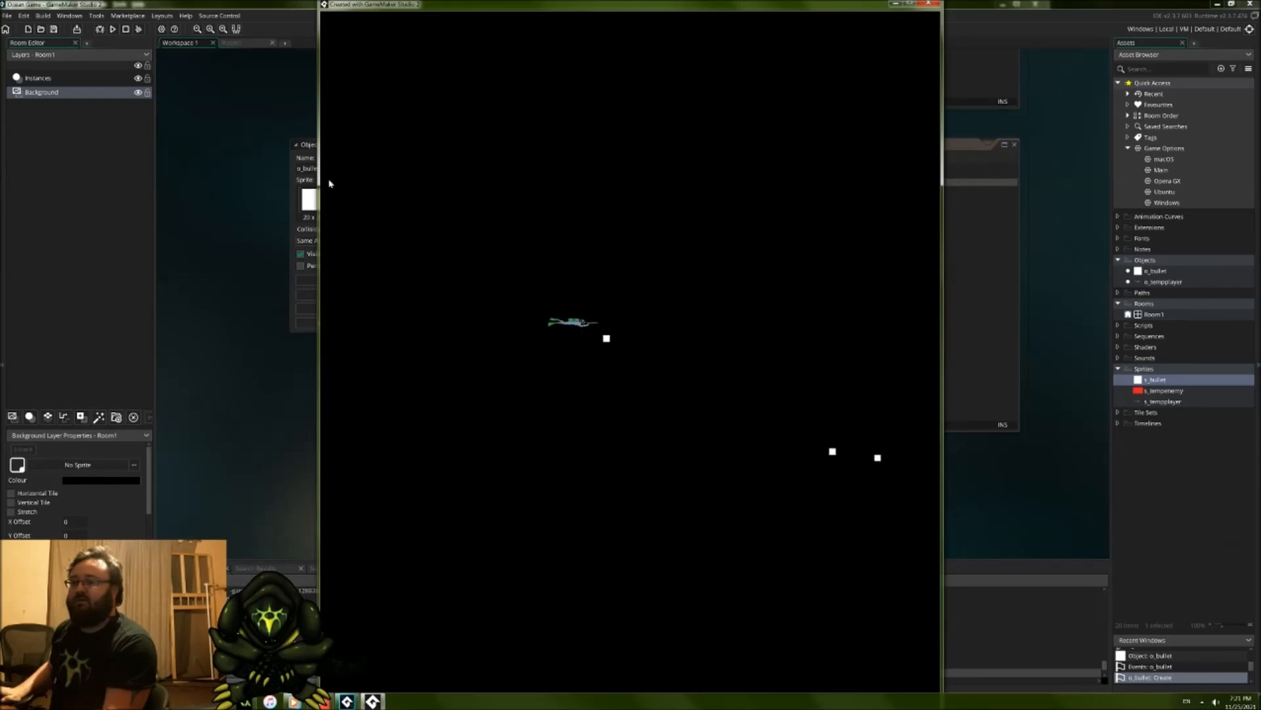
key(space)
key(space)
key(space)
key(Down)
key(space)
key(space)
key(Left)
key(space)
key(space)
key(space)
key(space)
key(space)
key(space)
key(space)
key(Right)
key(space)
key(Up)
key(space)
key(space)
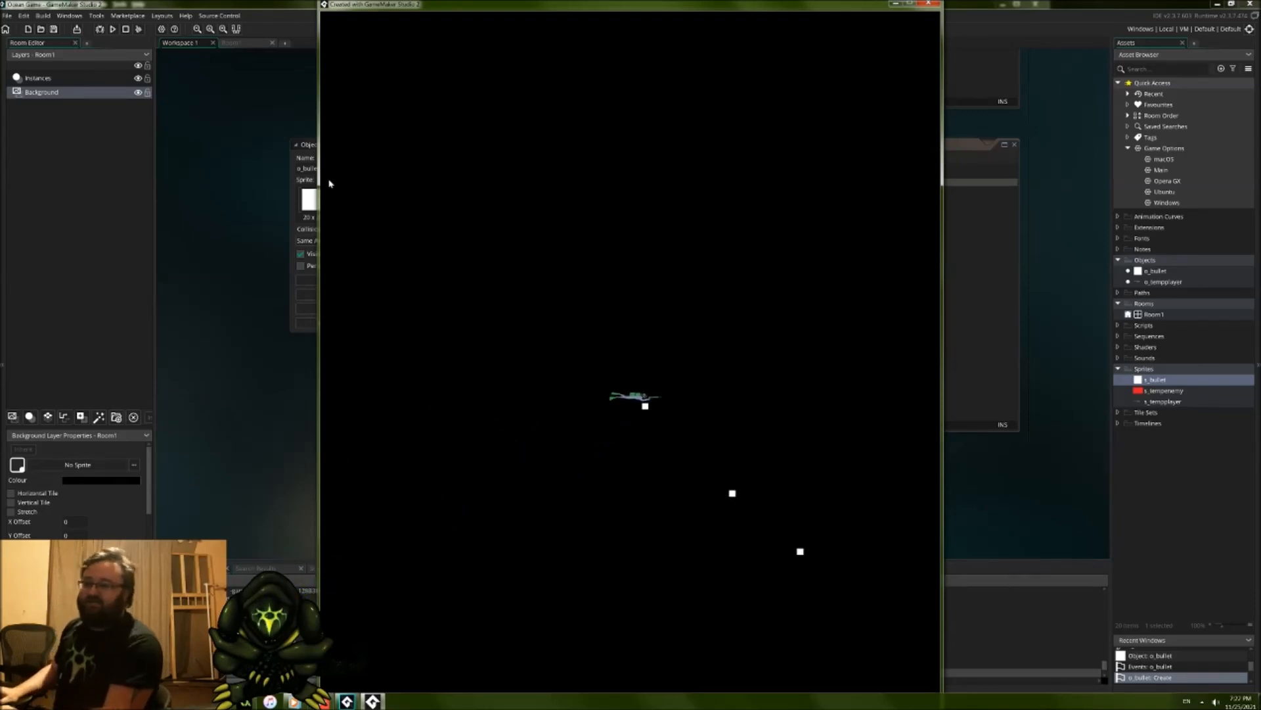
key(Left)
key(space)
key(space)
key(Down)
key(space)
key(Right)
key(space)
key(space)
key(Left)
key(space)
key(space)
key(space)
key(Left)
key(Up)
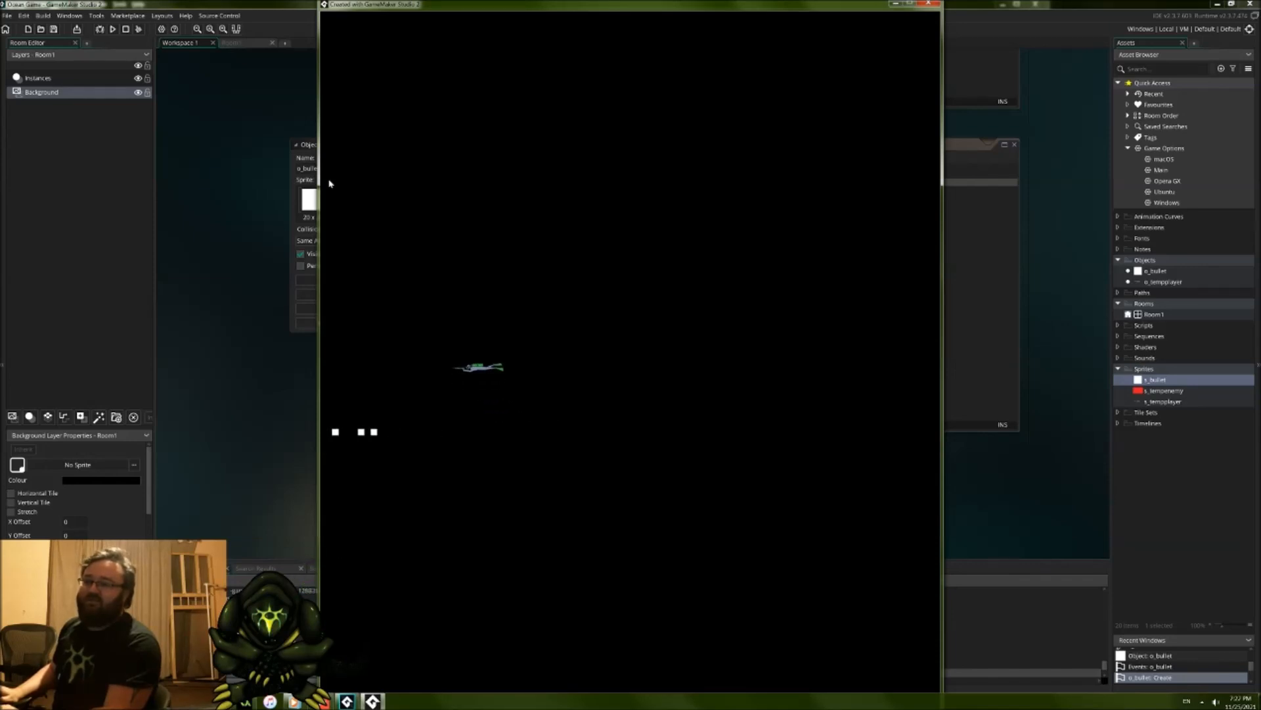
key(Right)
key(Left)
key(space)
key(space)
key(space)
key(space)
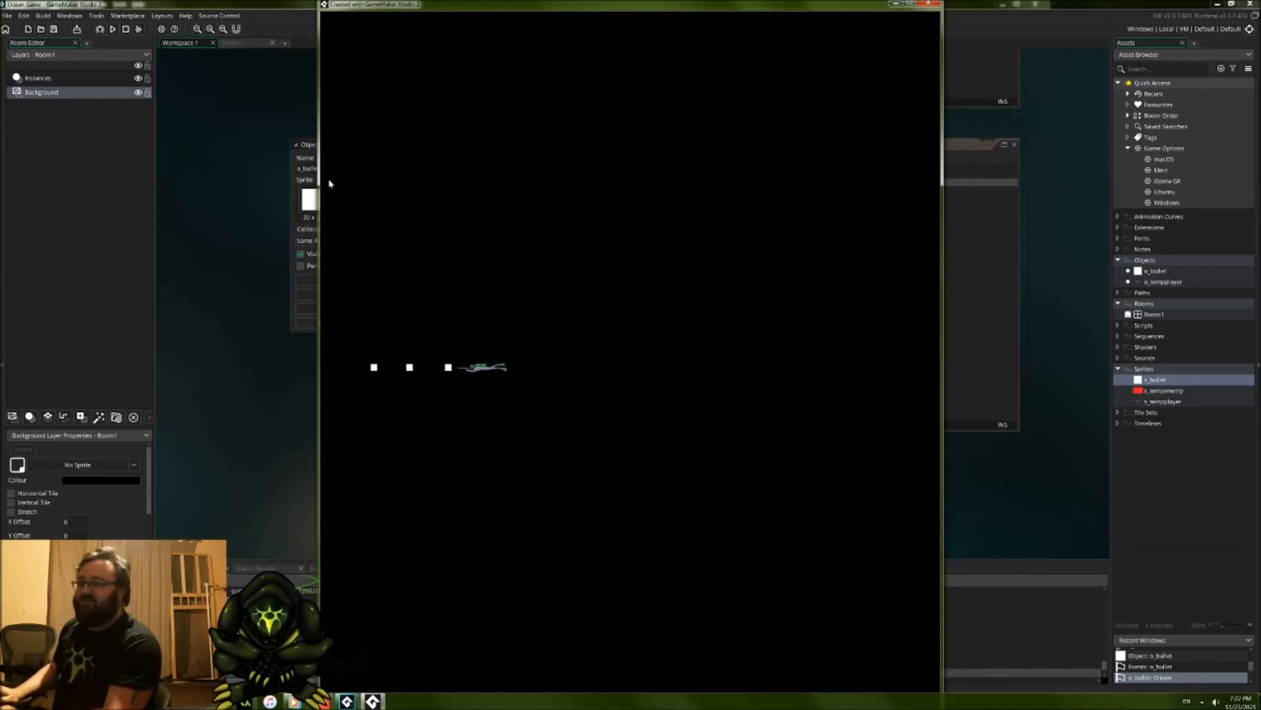
key(Left)
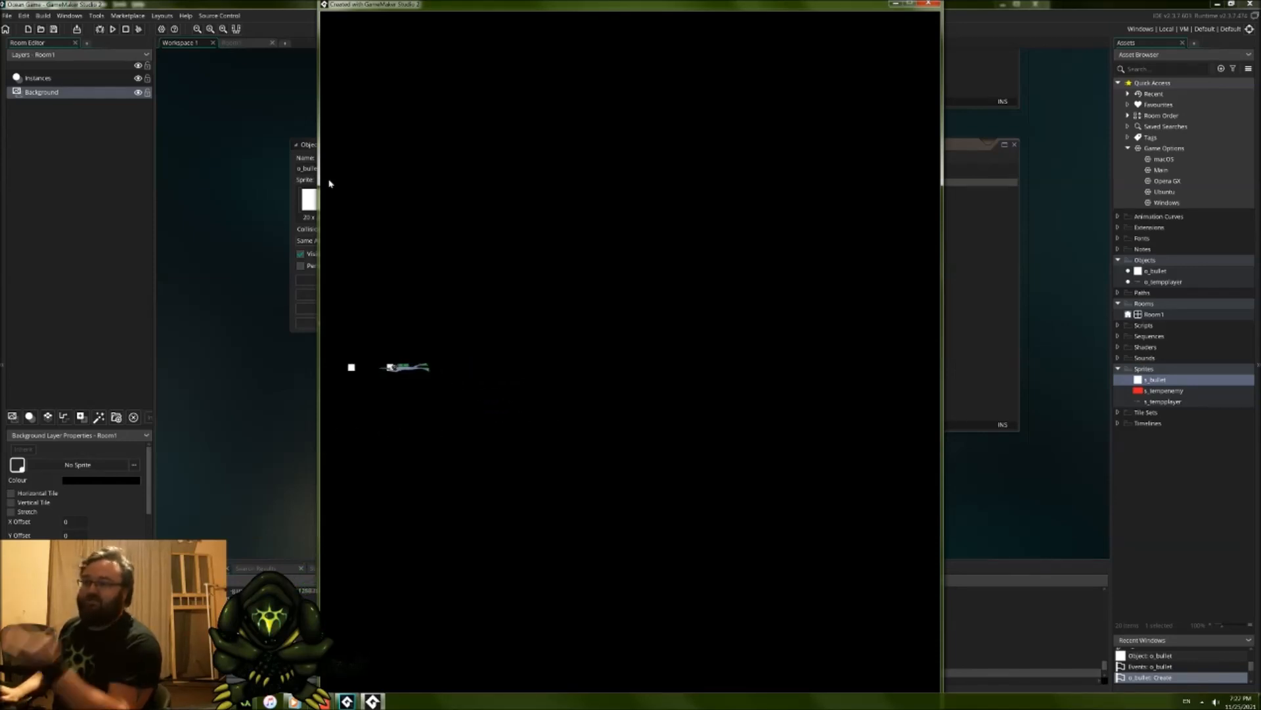
key(space)
key(Right)
key(space)
key(space)
key(space)
key(Up)
key(Down)
key(Left)
key(Up)
key(Right)
key(space)
key(space)
key(Down)
key(space)
key(Down)
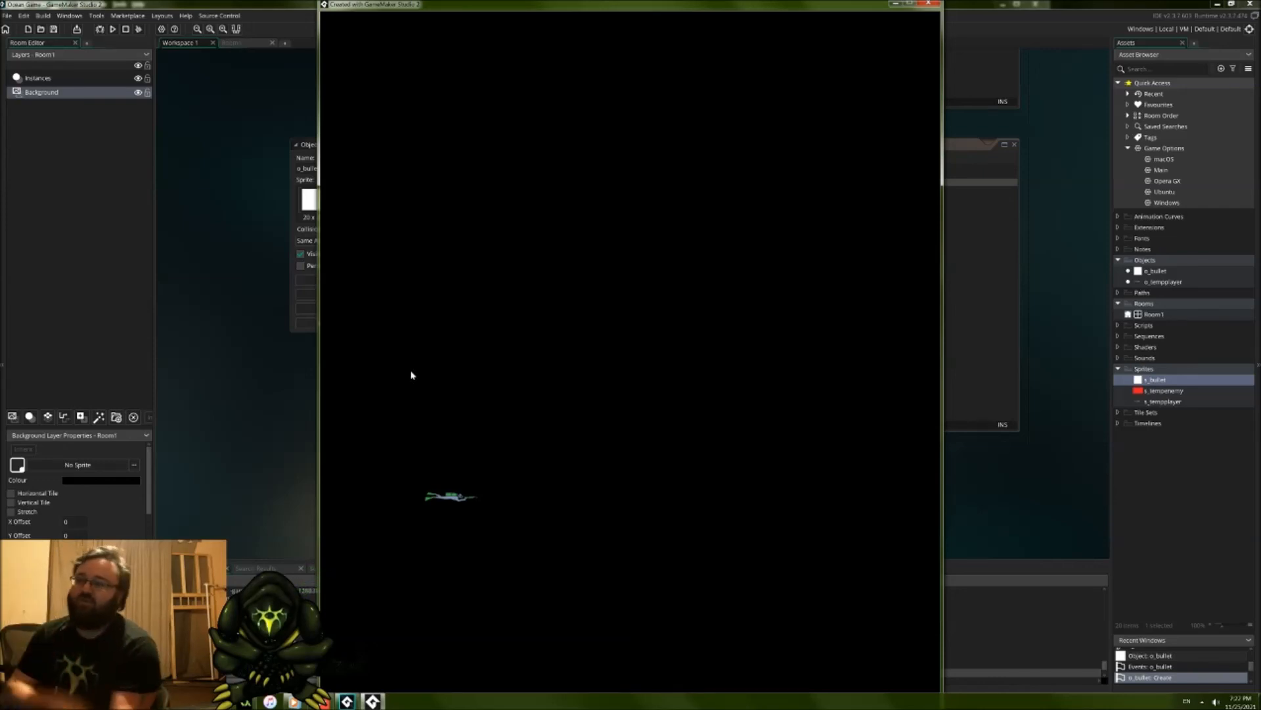
click(929, 4)
click(828, 265)
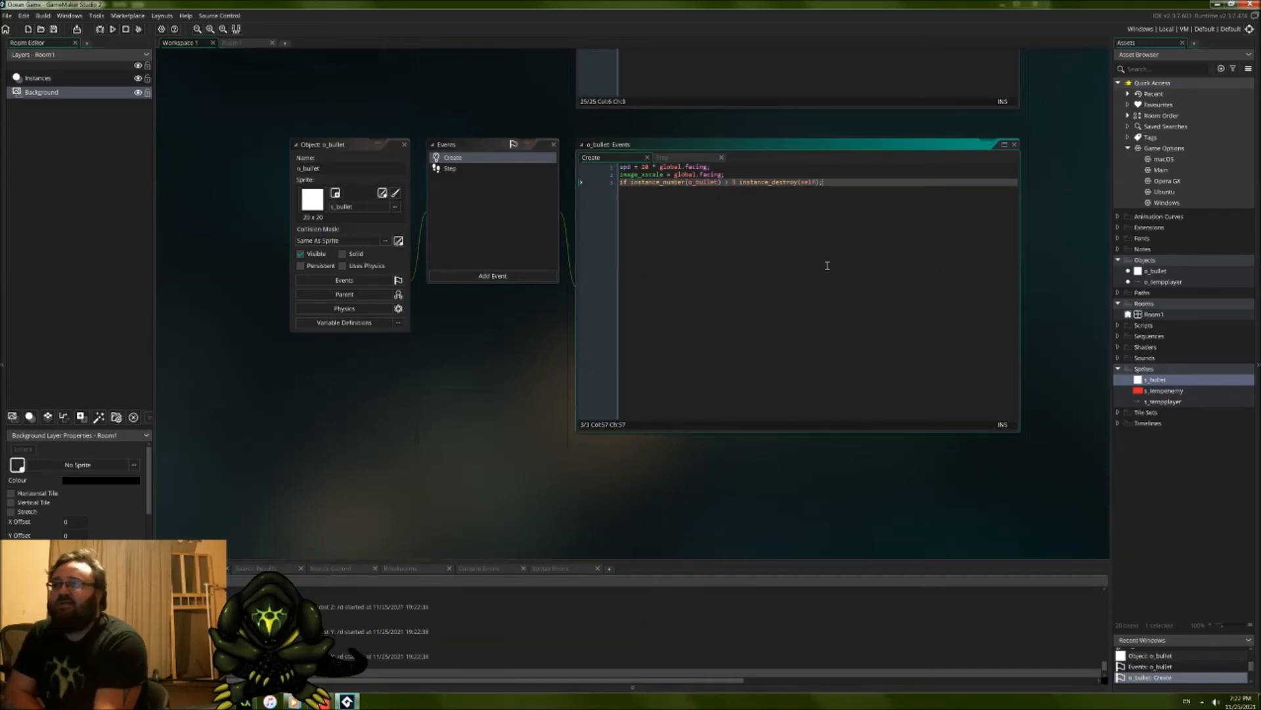
Step: Bring up o_tempplayer's Step code, check the Twitch Stream Manager in the browser, and return to GameMaker Studio 2
scroll(487, 357, up, 2)
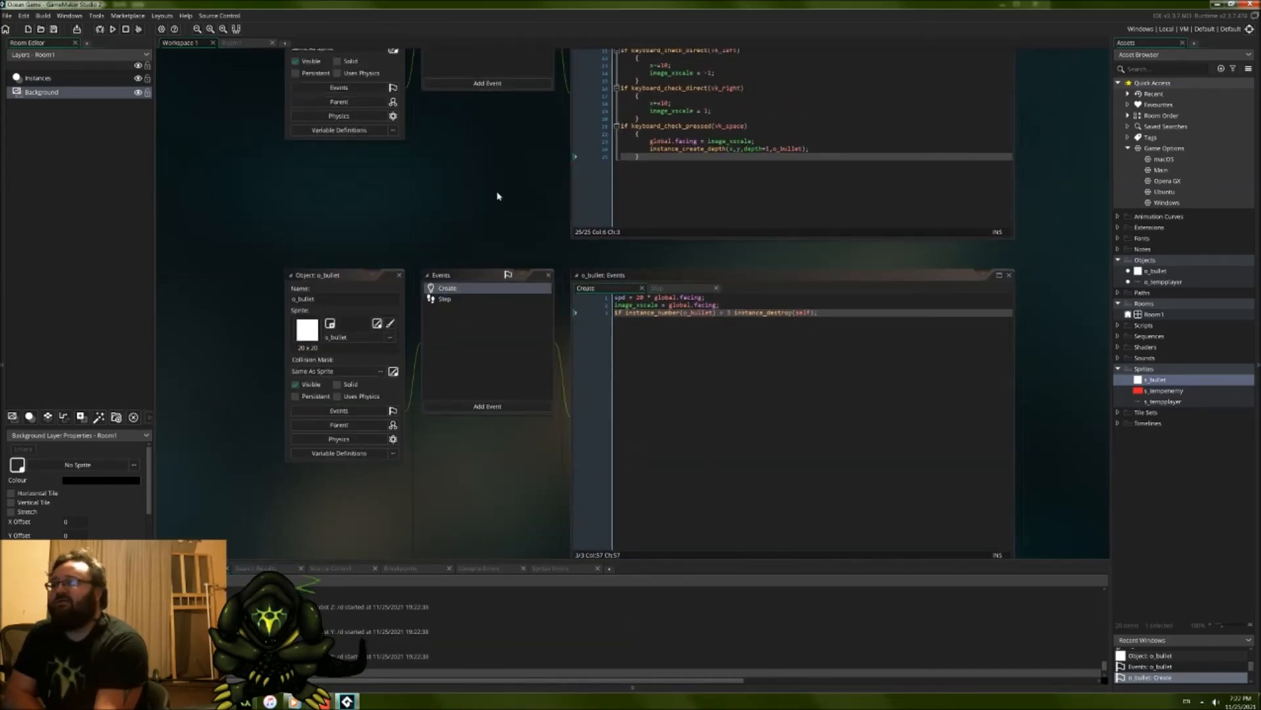
middle_drag(499, 198, 485, 321)
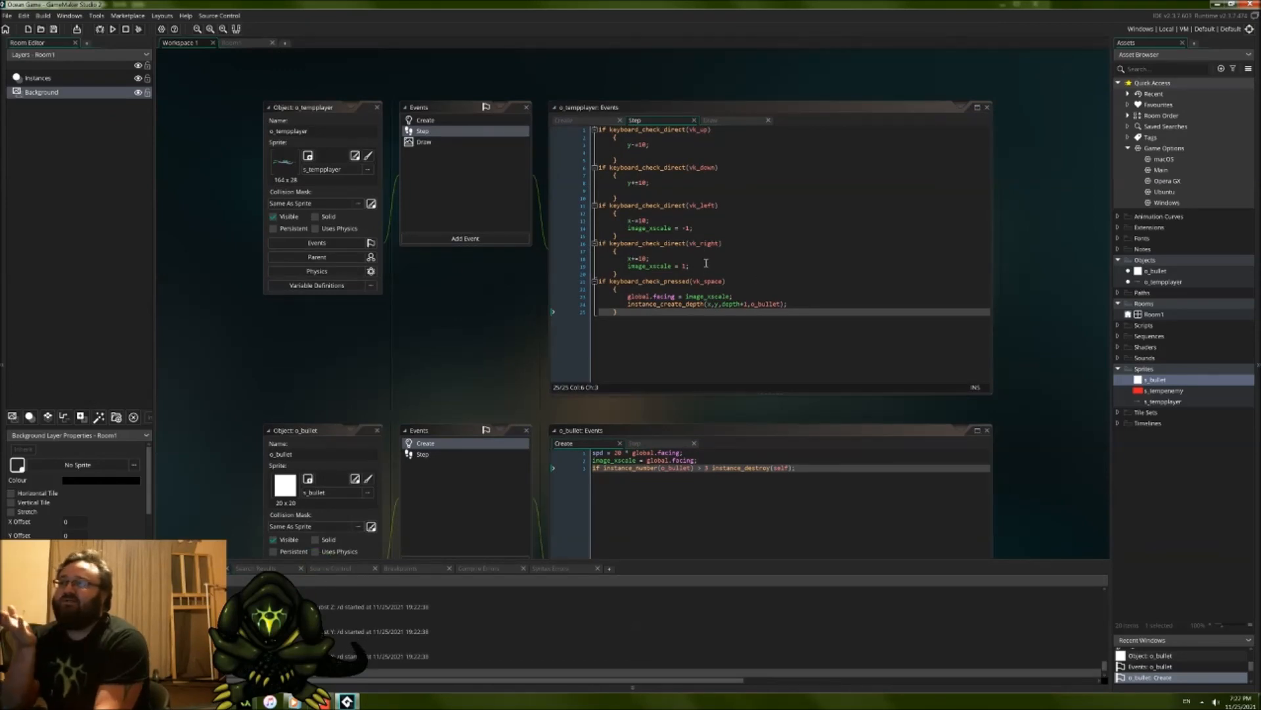
click(703, 329)
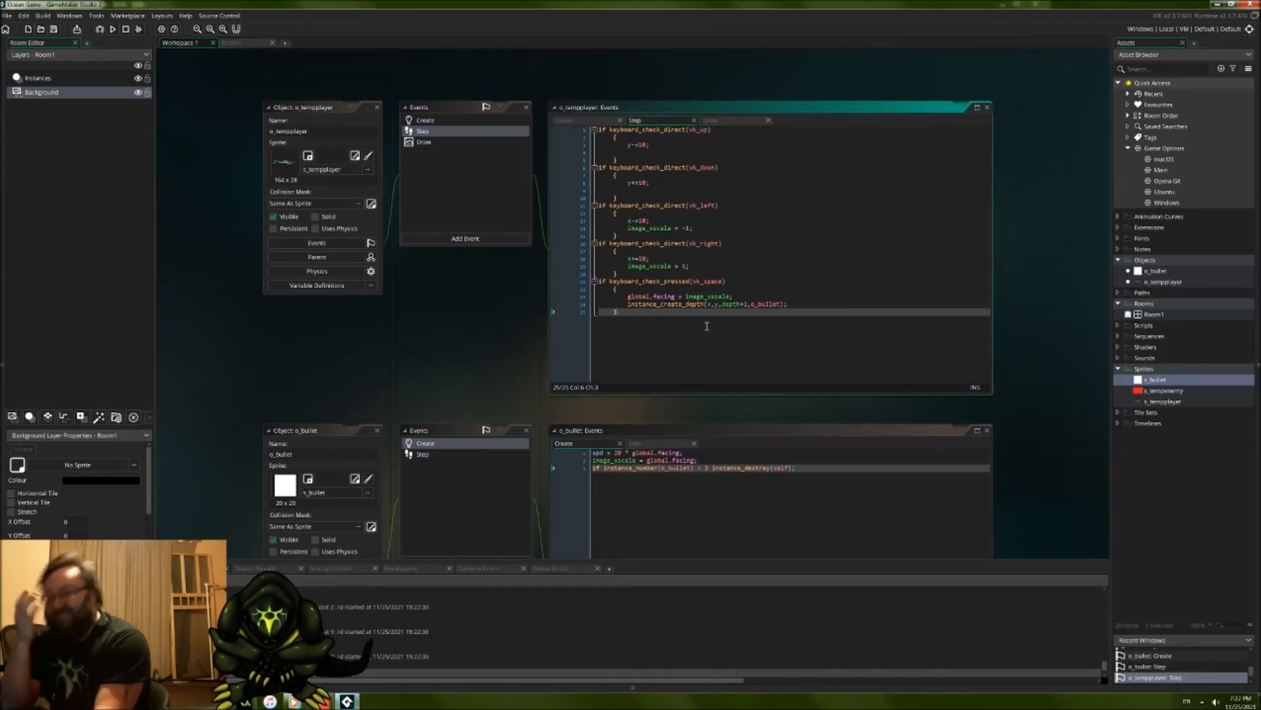
key(alt+Tab)
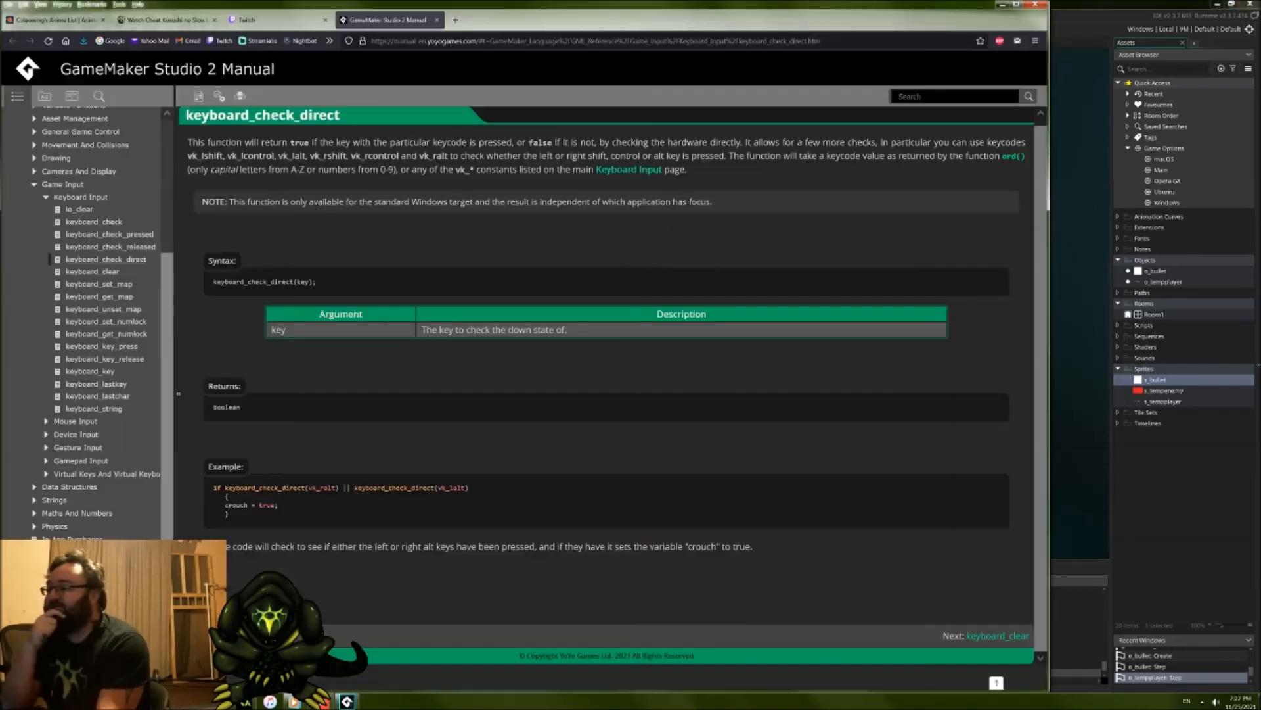
click(290, 20)
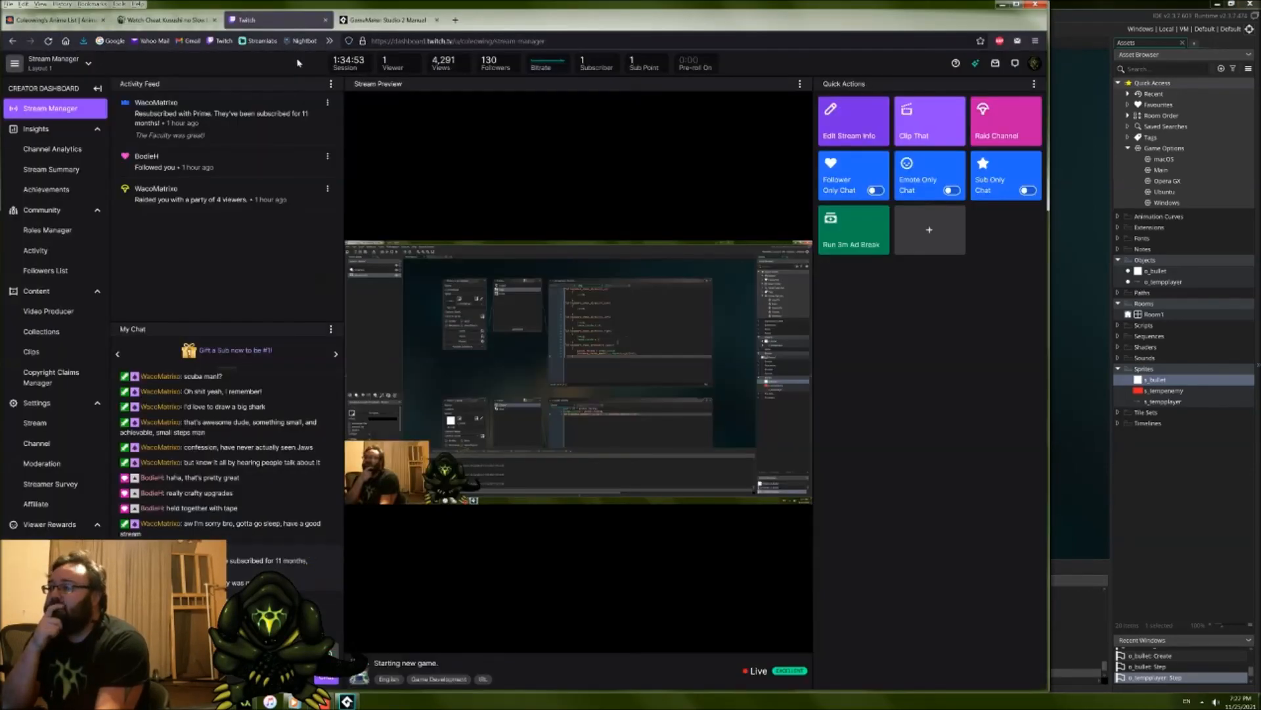
click(1084, 4)
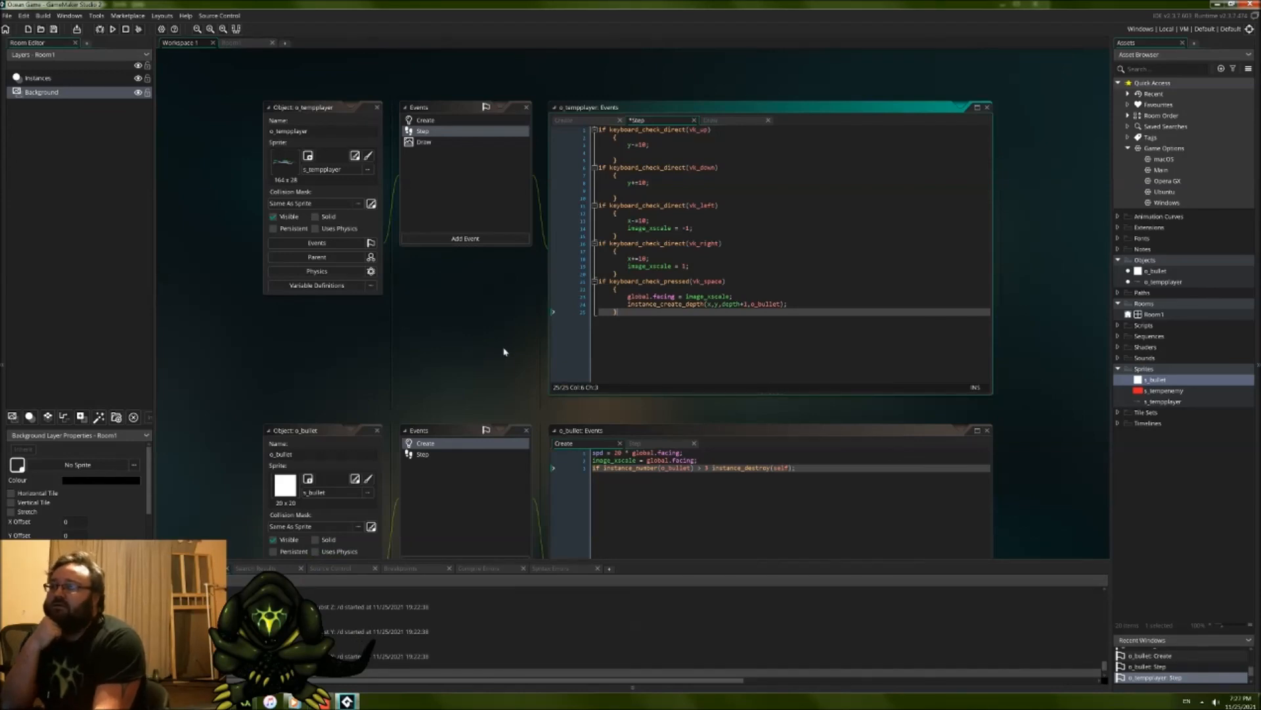
right_click(1163, 260)
mouse_move(1161, 266)
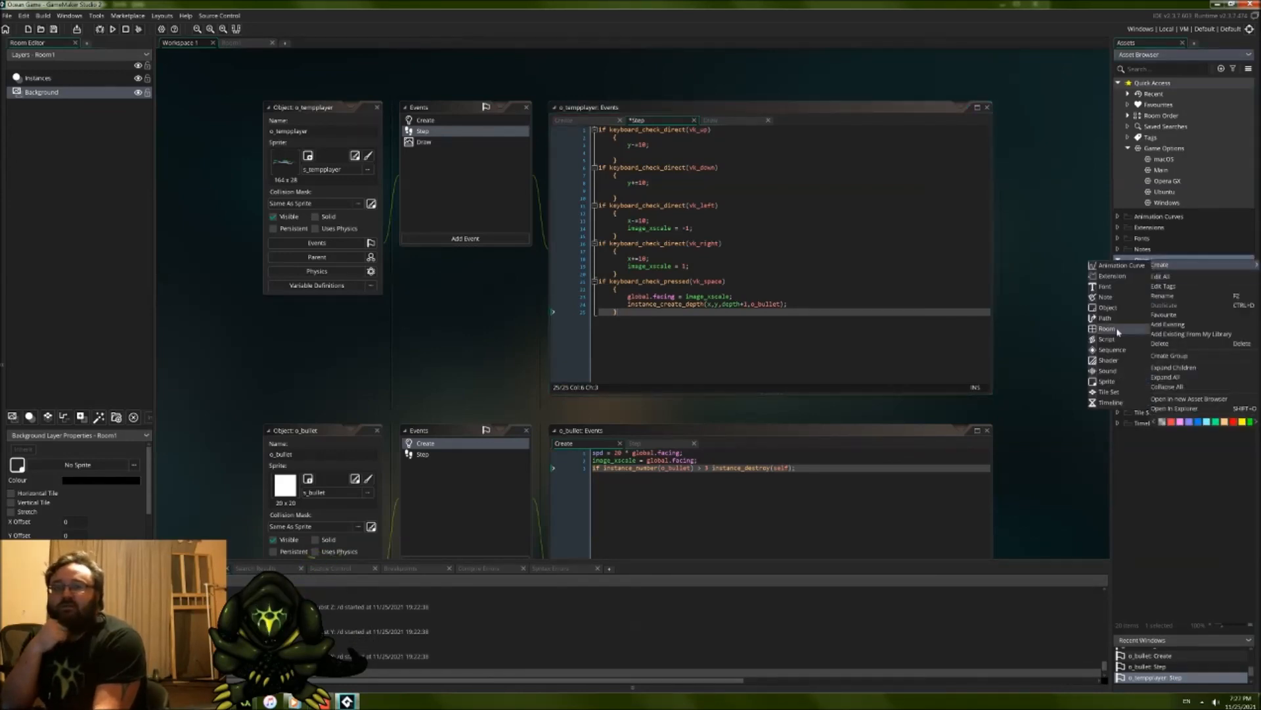
click(1107, 381)
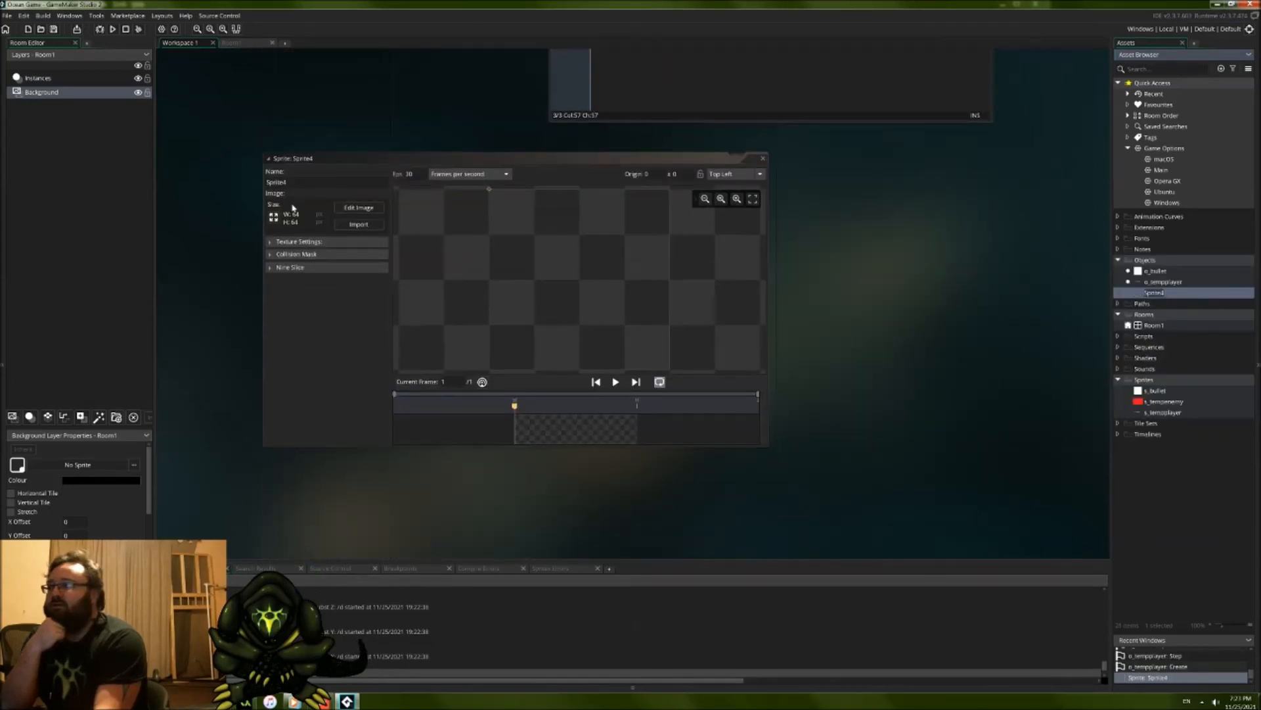
click(763, 159)
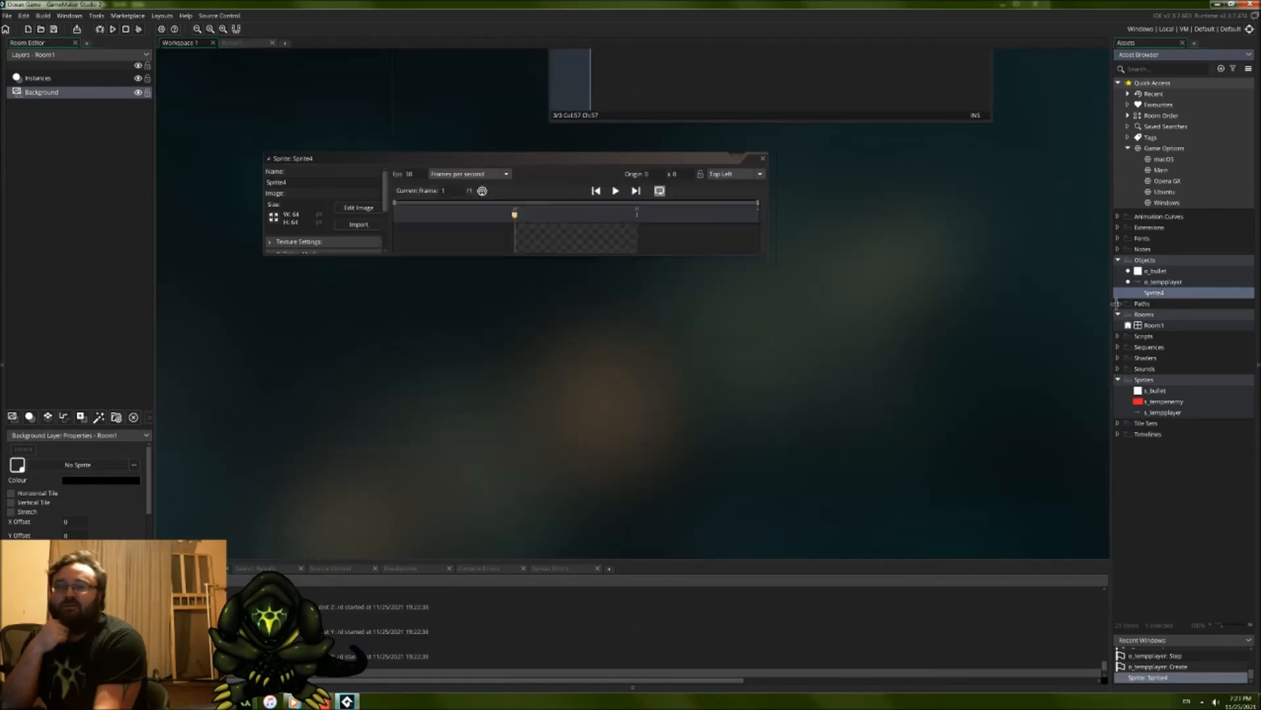
right_click(1155, 295)
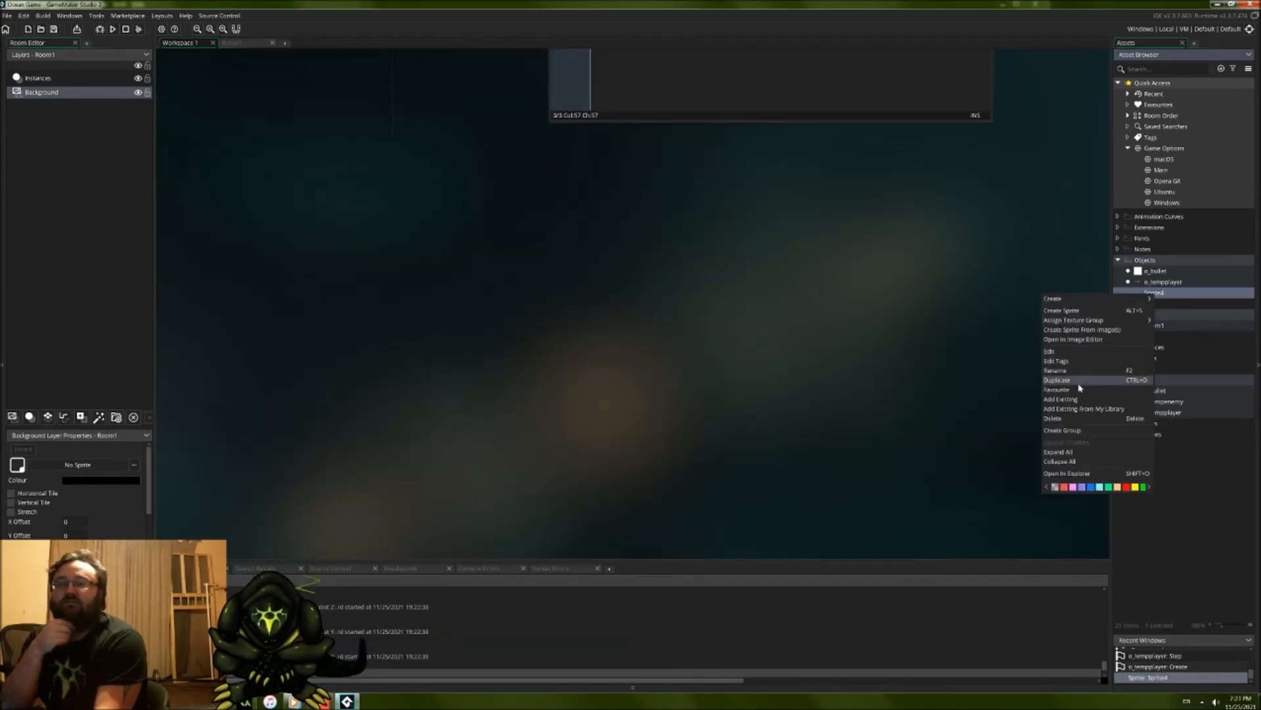
click(1070, 419)
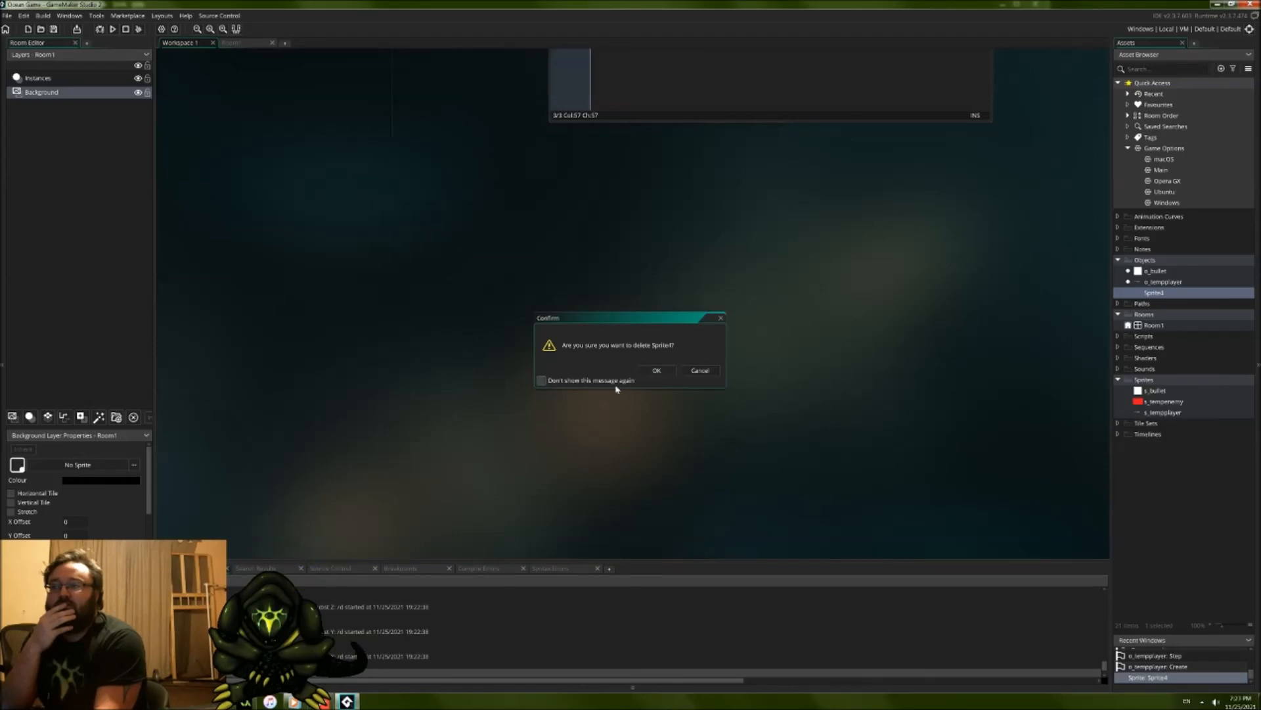
click(647, 372)
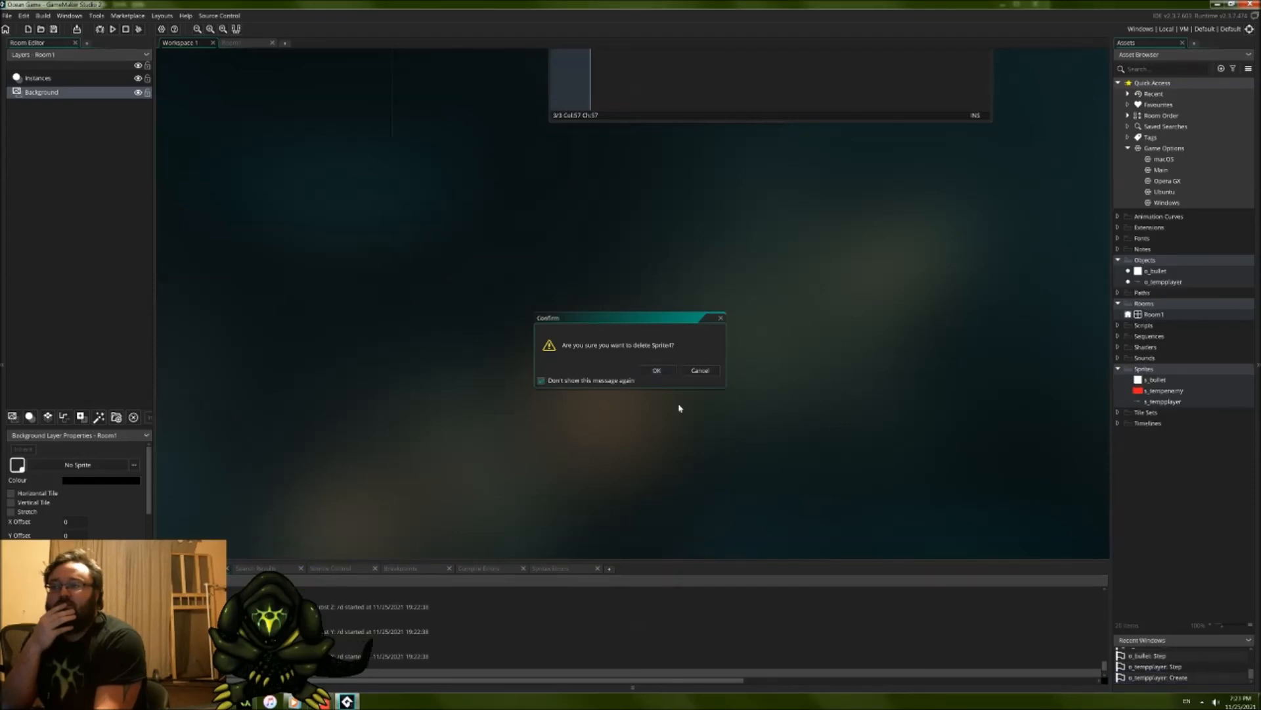
Step: Create a new object in the Objects group and name it o_tempenemy
right_click(1161, 261)
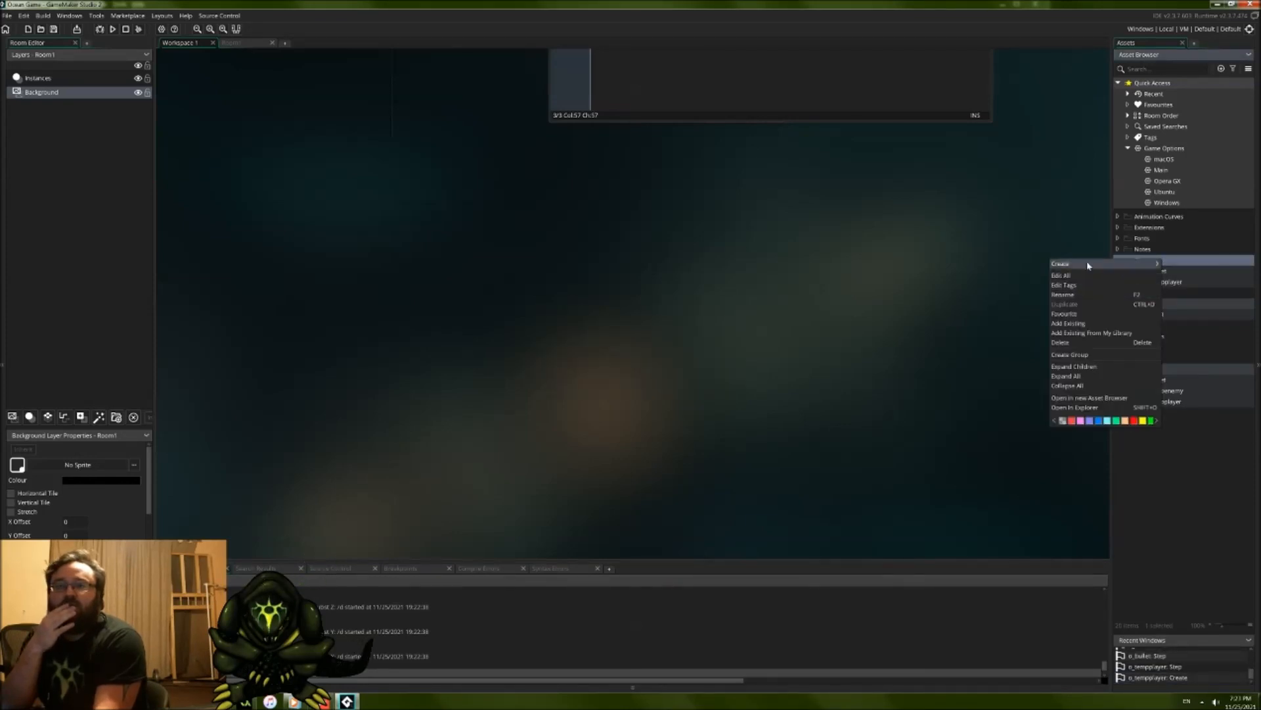
mouse_move(1086, 263)
click(1179, 306)
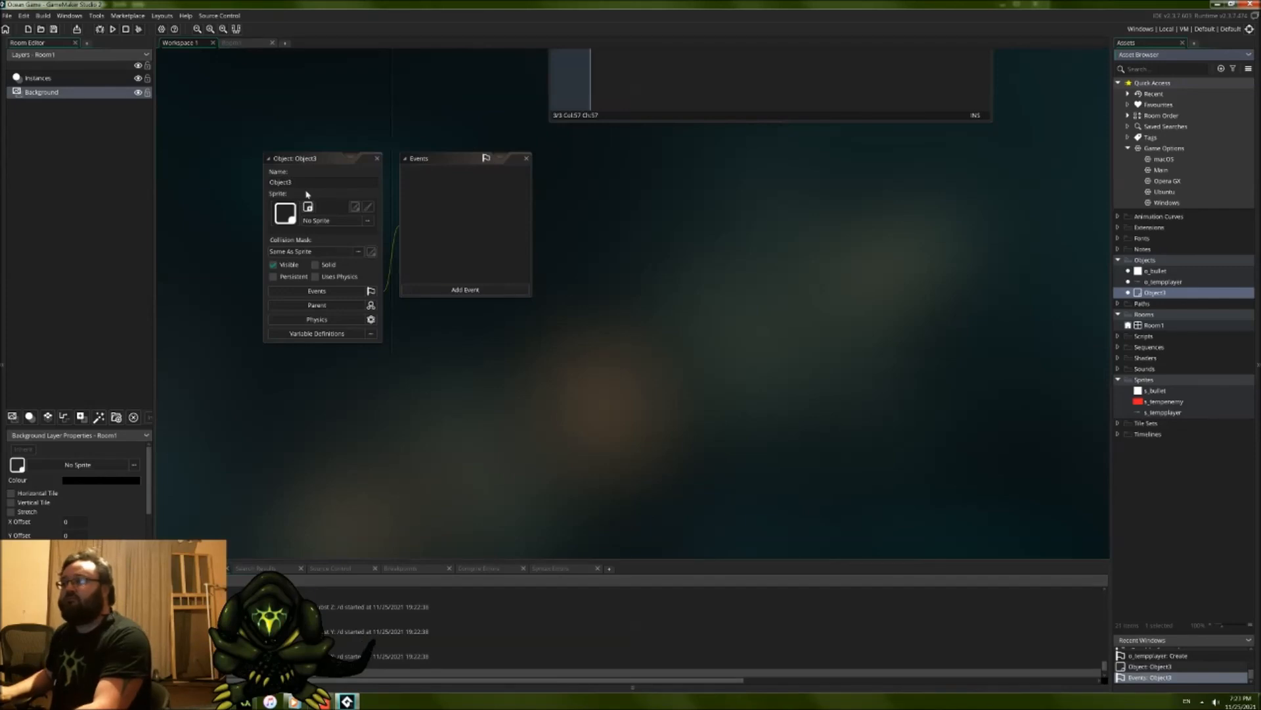
click(308, 193)
text(o_tempenemy)
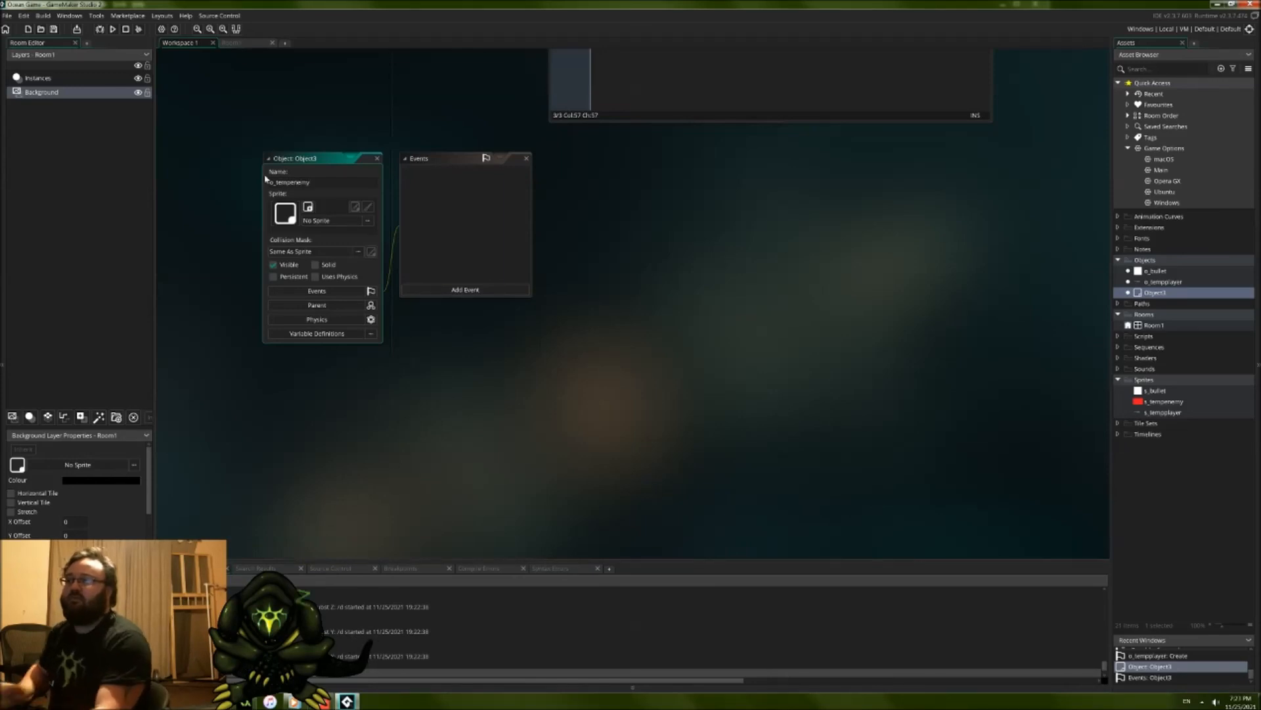
Step: Assign the s_tempenemy sprite to o_tempenemy and add a Create event to the object
click(367, 221)
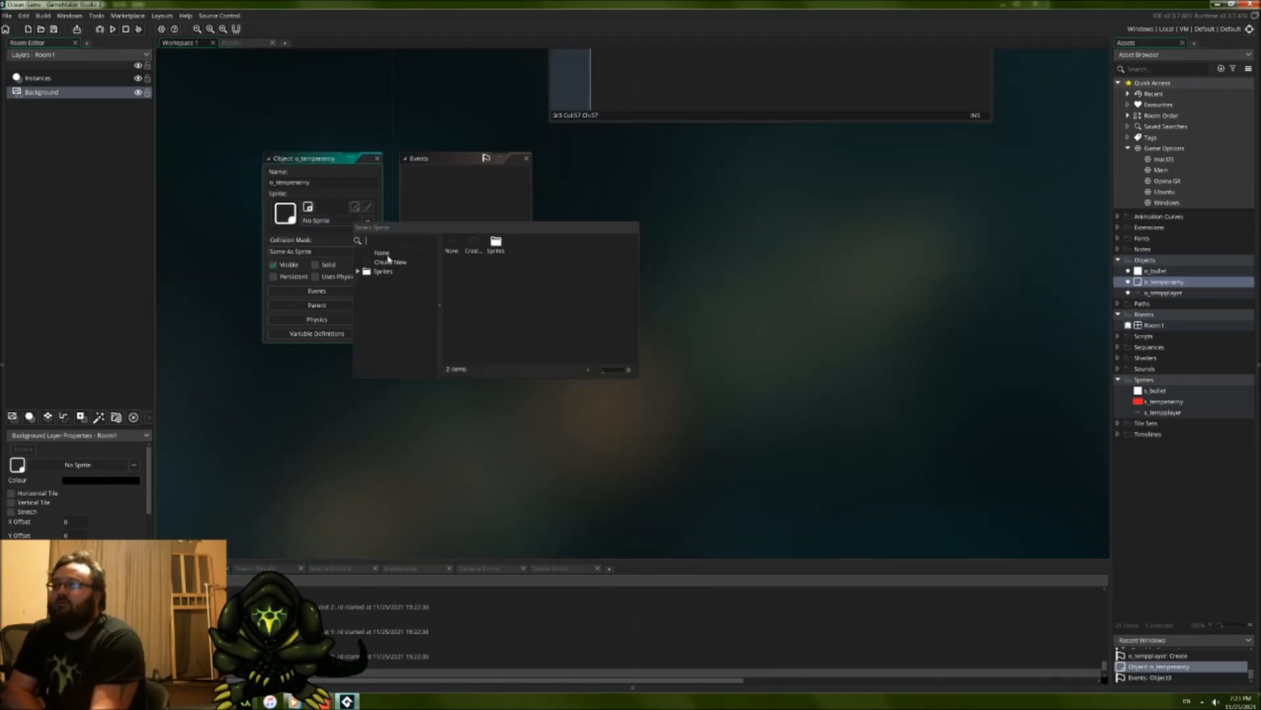
double_click(495, 244)
double_click(504, 269)
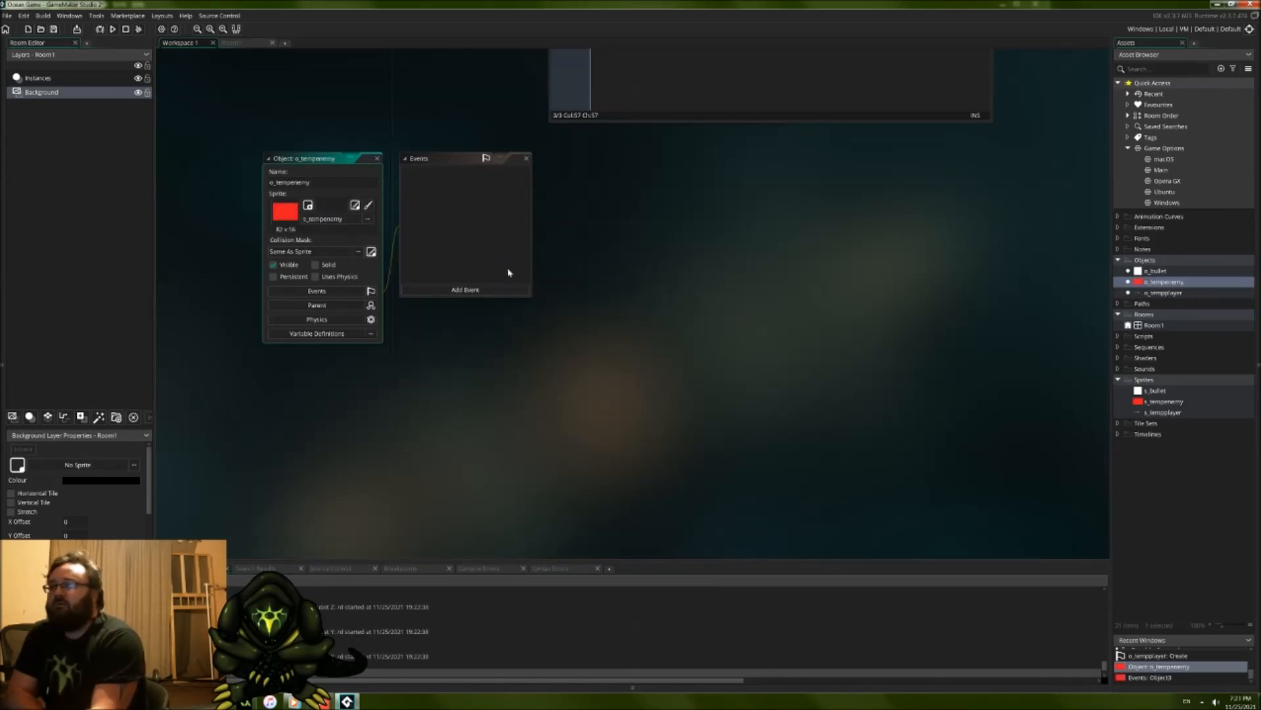
click(456, 288)
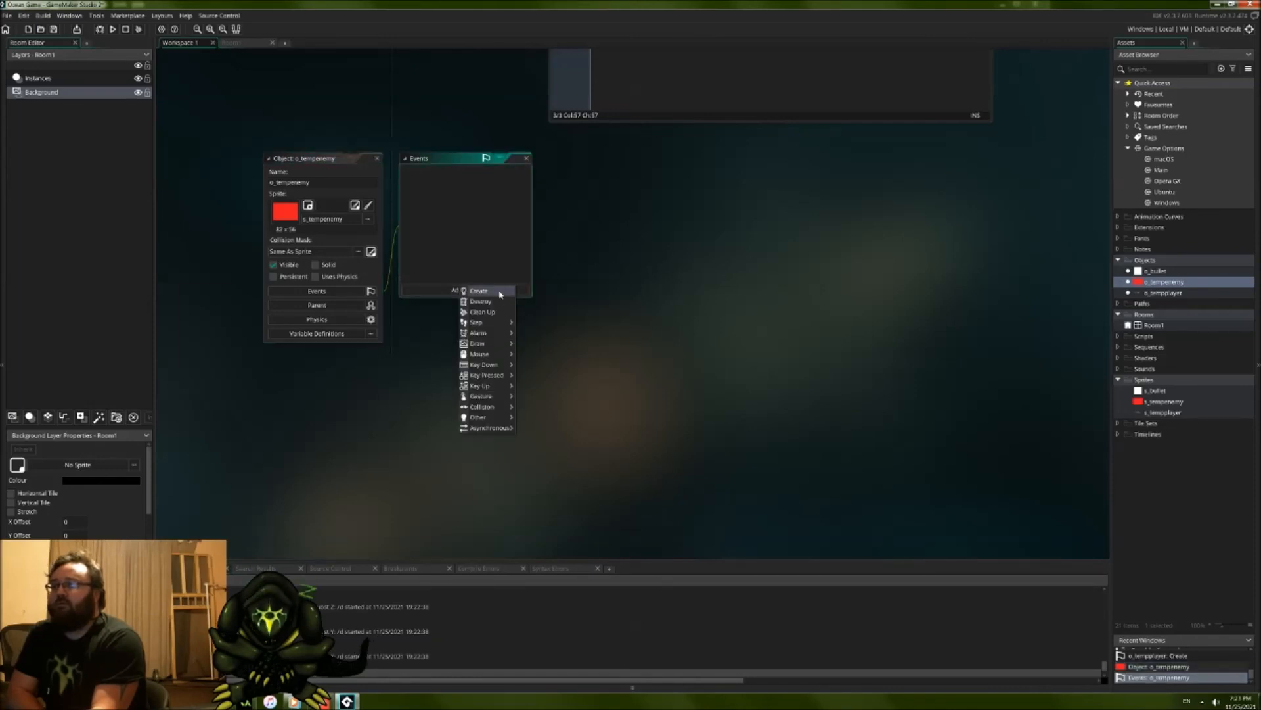
click(490, 291)
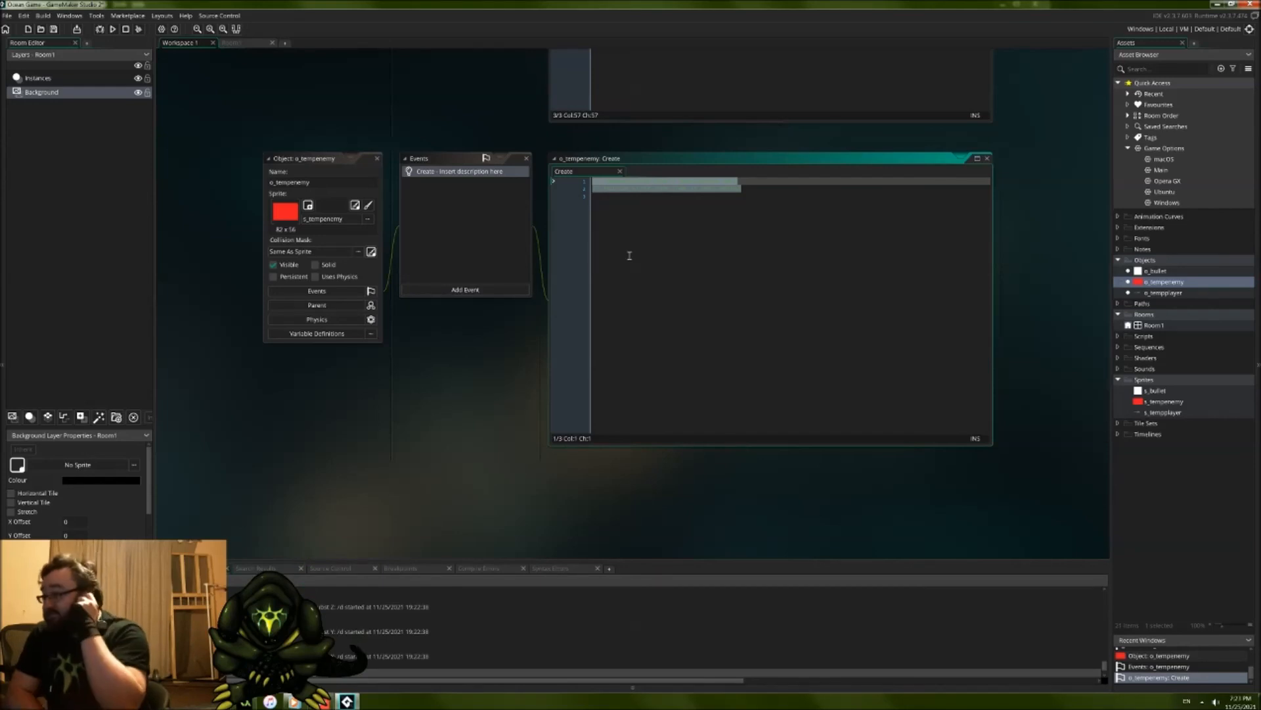
Step: Close the o_bullet object editor and move the o_tempenemy windows up directly beneath those of o_tempplayer
middle_drag(435, 94, 439, 501)
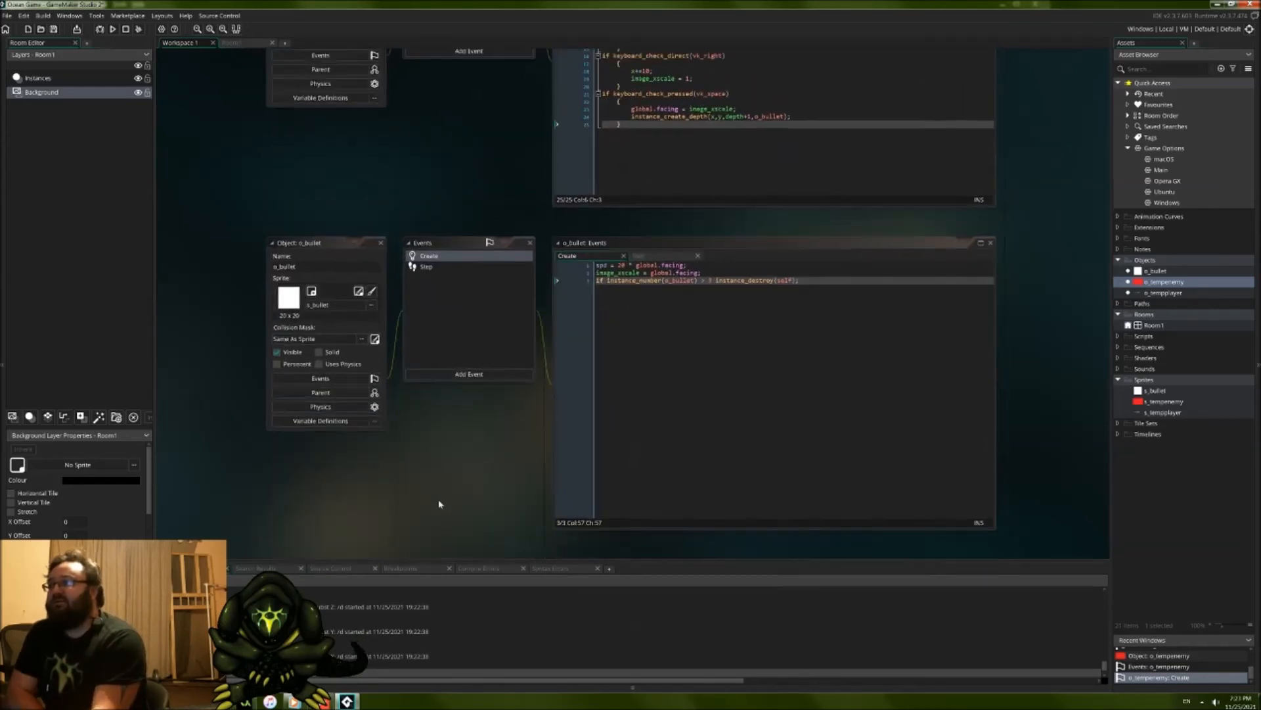
click(380, 243)
drag(349, 425, 335, 102)
middle_drag(345, 83, 331, 347)
middle_drag(403, 265, 402, 335)
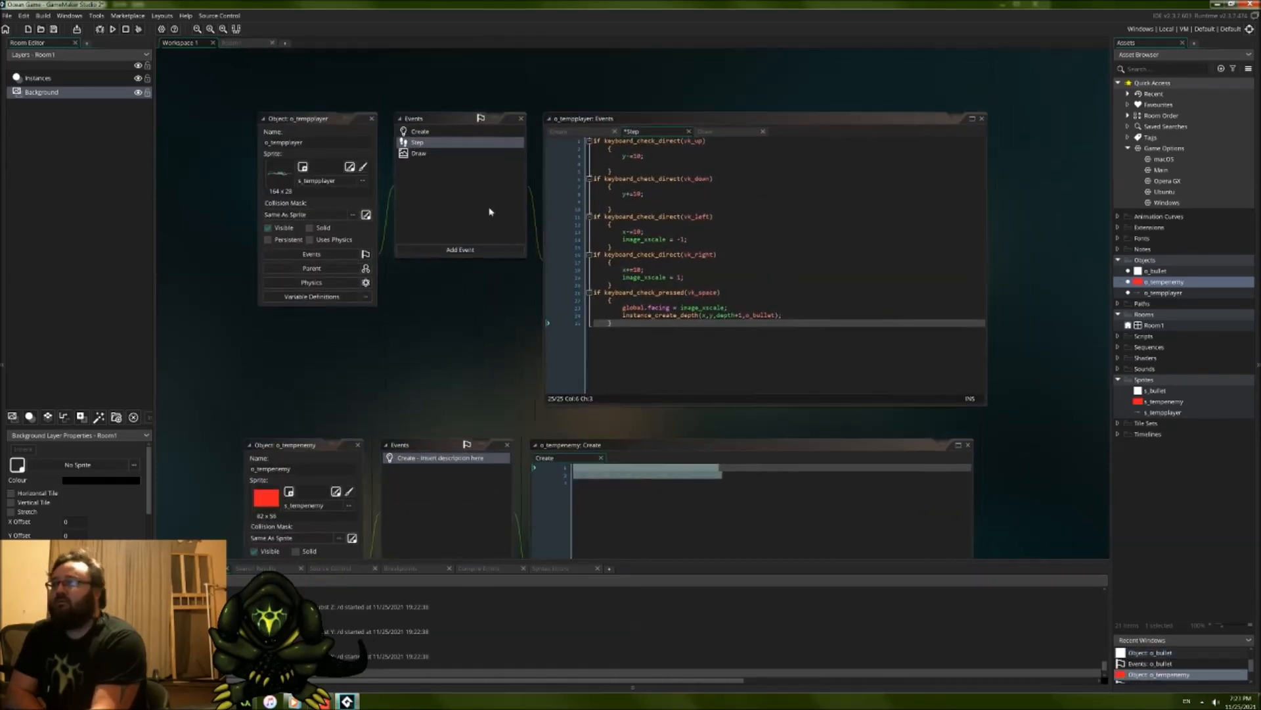
Step: Add a Draw event to o_tempenemy containing the draw_sprite_ext line copied from o_tempplayer's Draw event
click(558, 132)
click(709, 133)
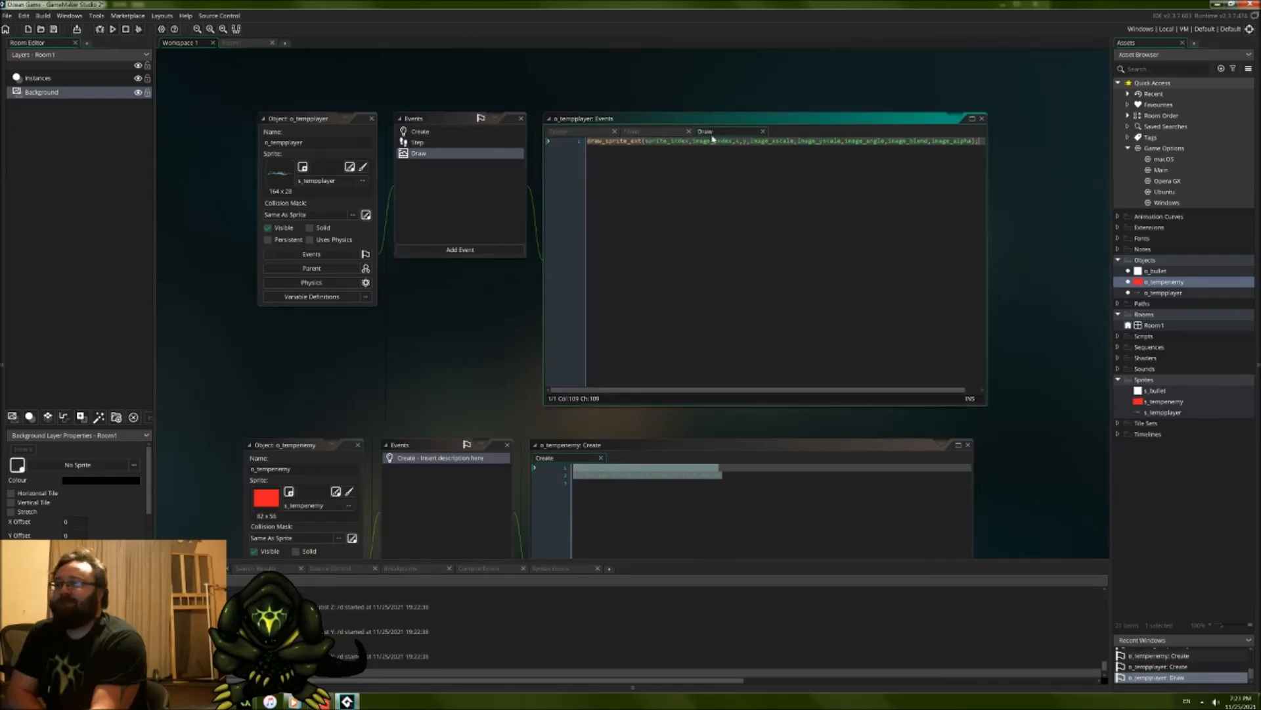
drag(900, 239, 532, 230)
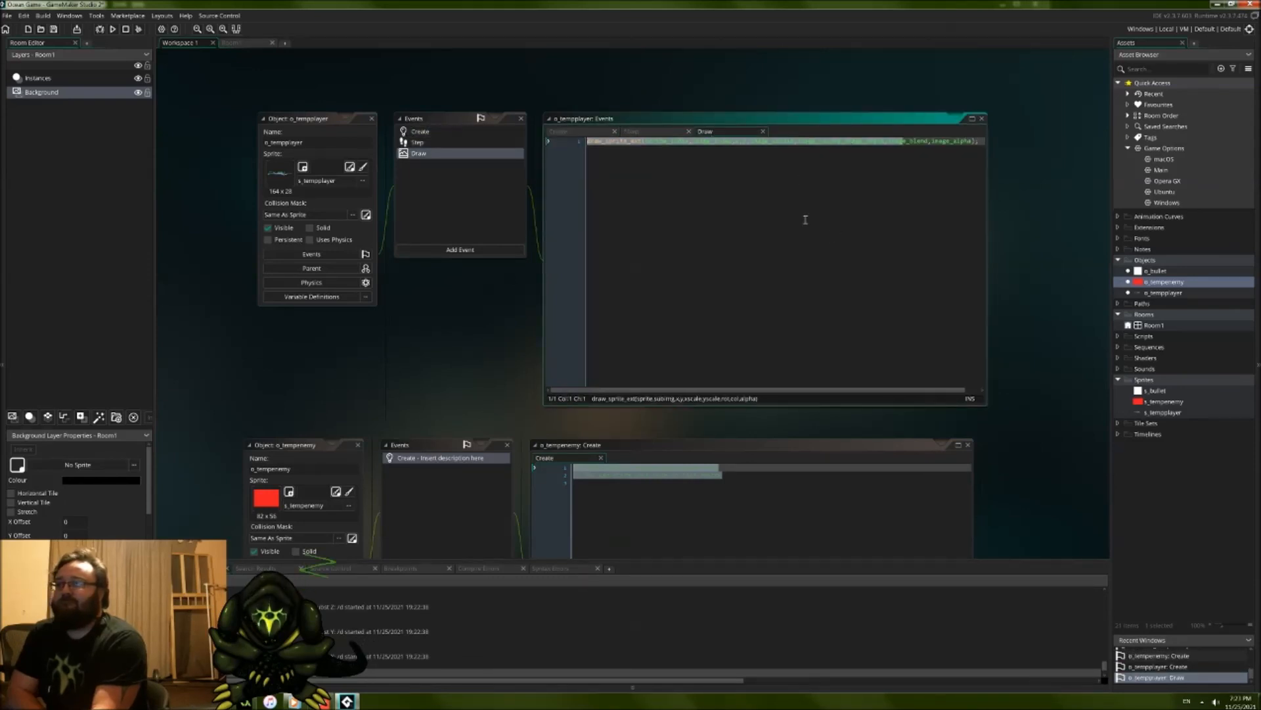
drag(984, 141, 581, 148)
key(ctrl+c)
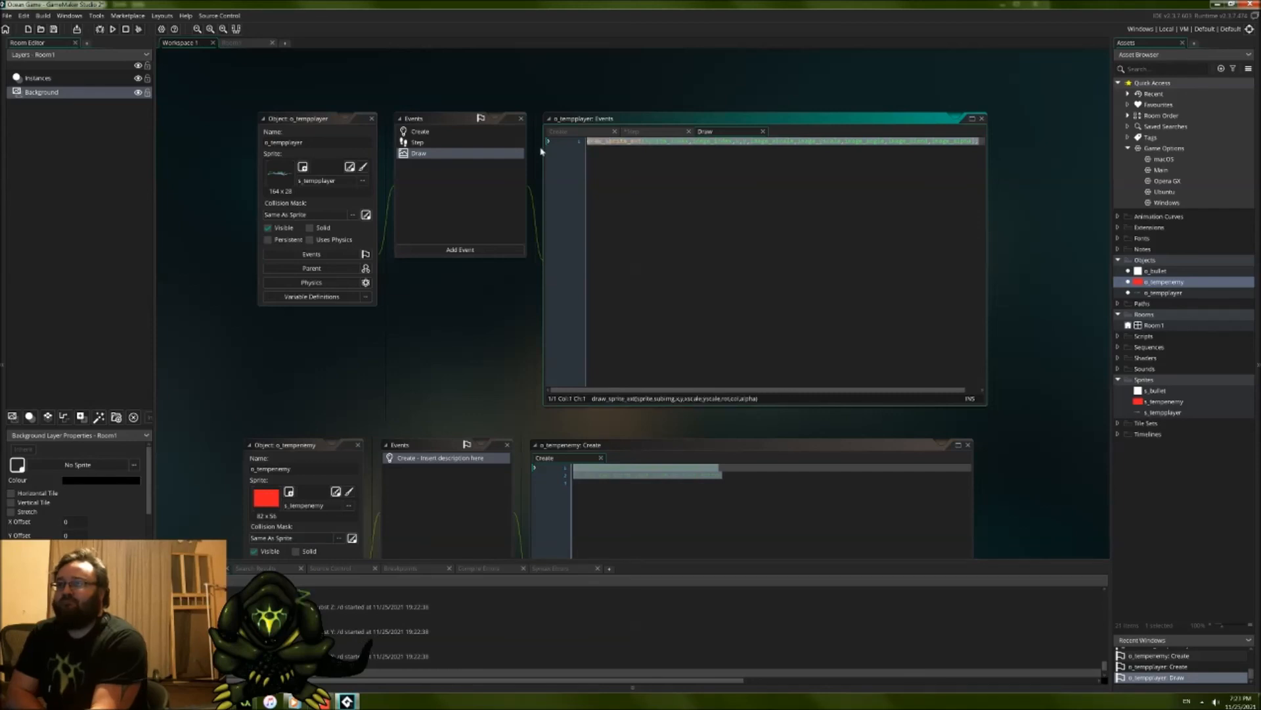
middle_drag(387, 390, 396, 336)
click(448, 527)
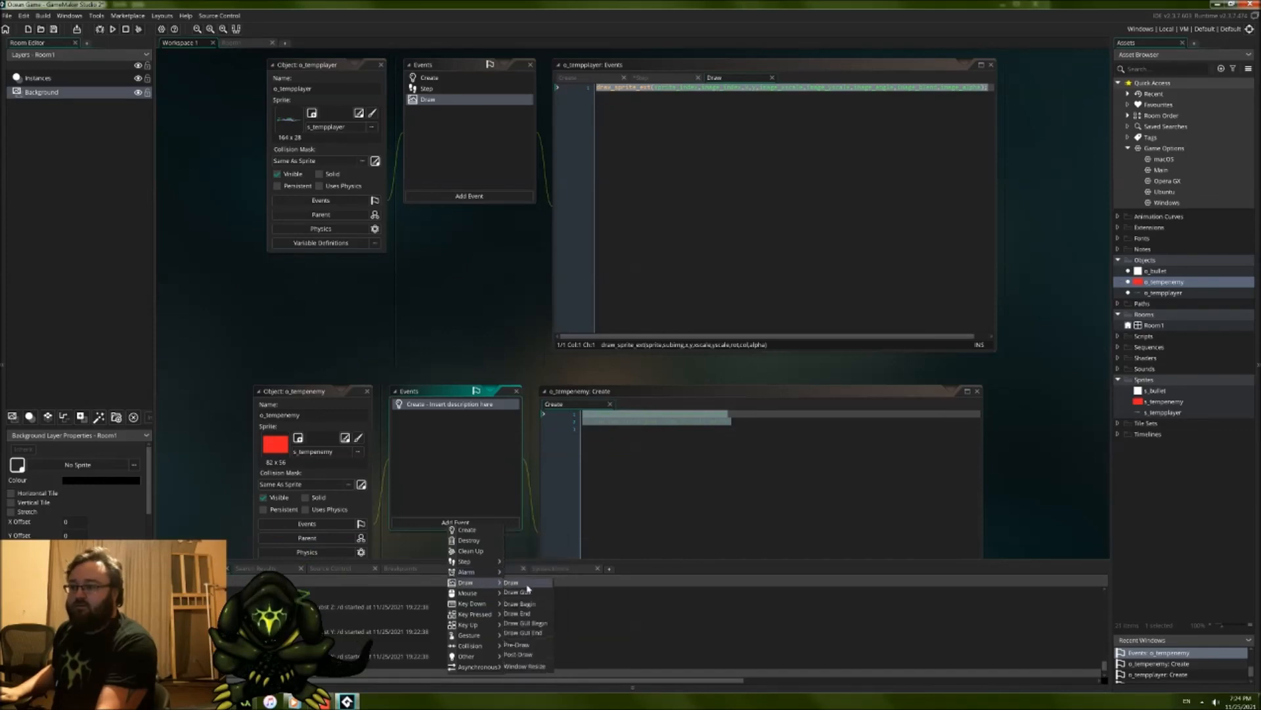
click(519, 582)
key(ctrl+v)
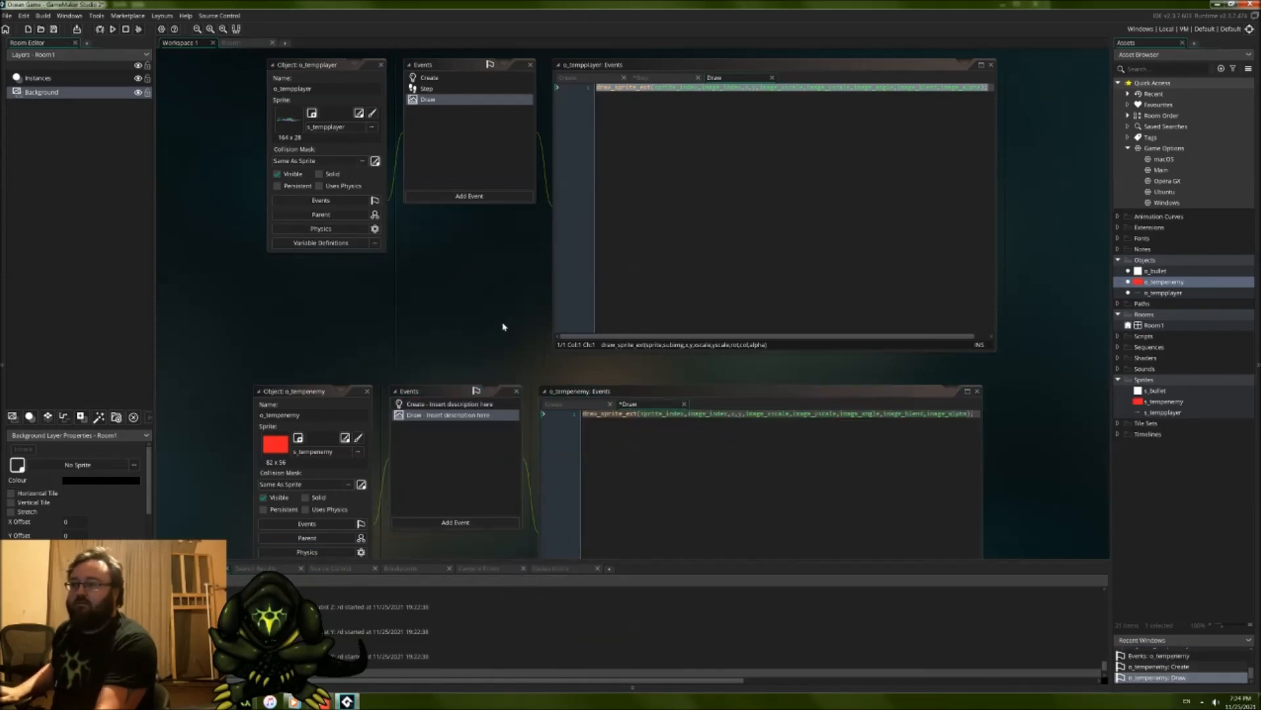
Step: Open o_tempenemy's Create event code and delete its default placeholder comment lines
click(475, 405)
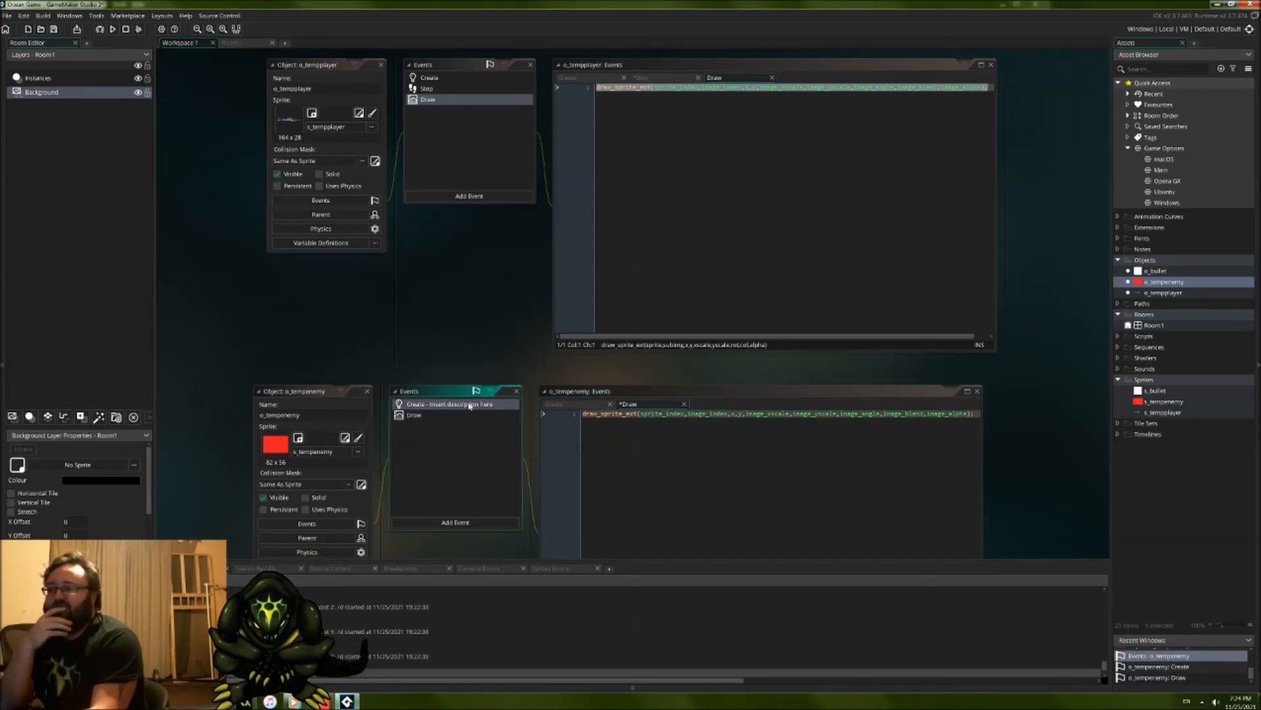
double_click(469, 405)
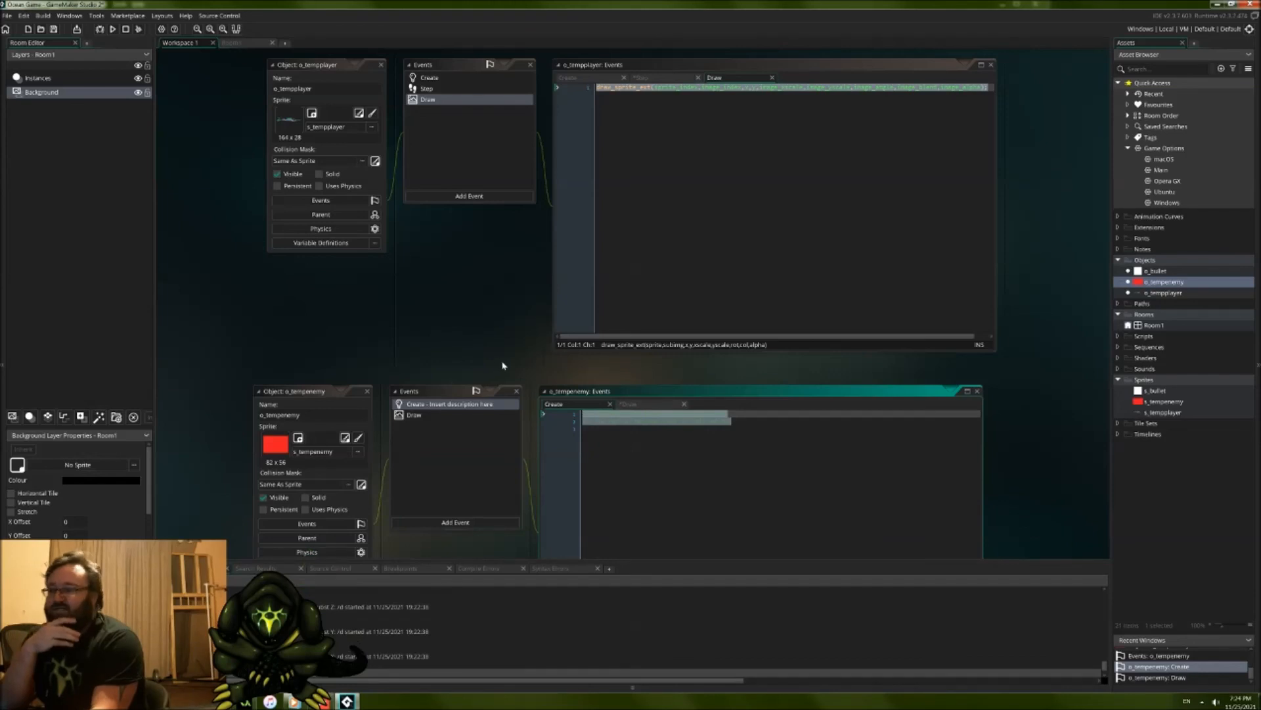
key(F12)
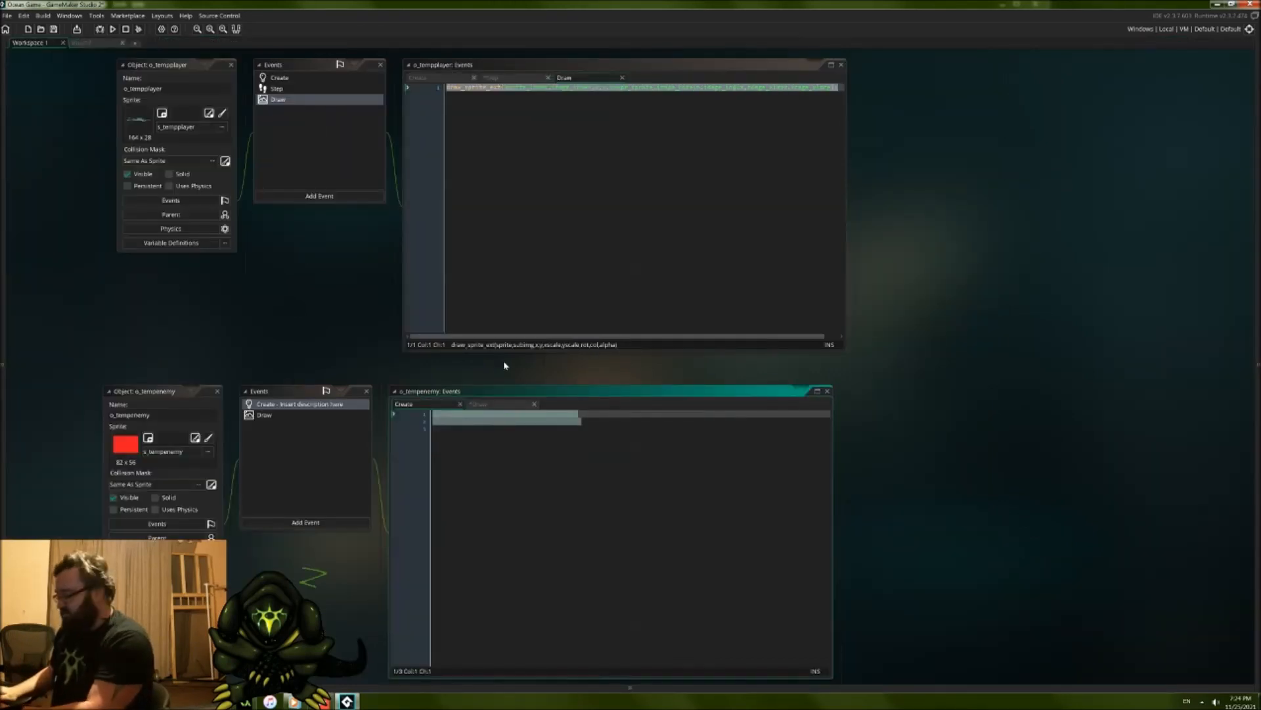
key(F12)
key(BackSpace)
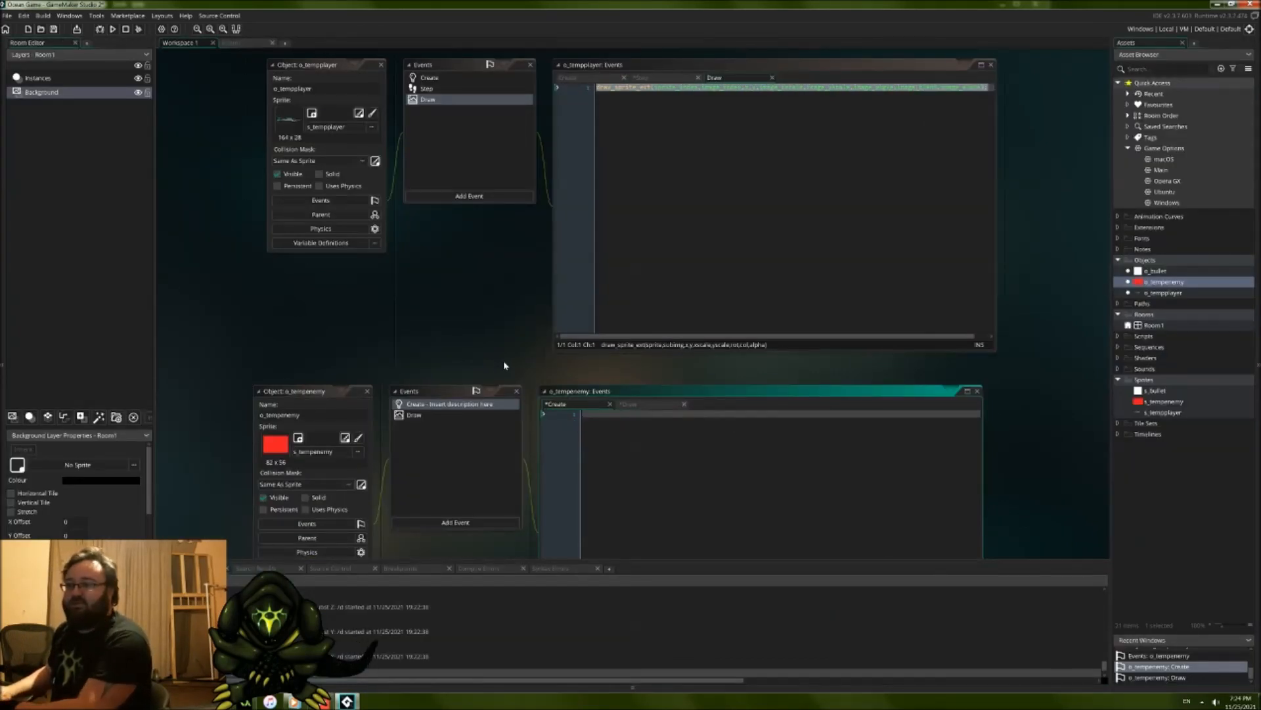